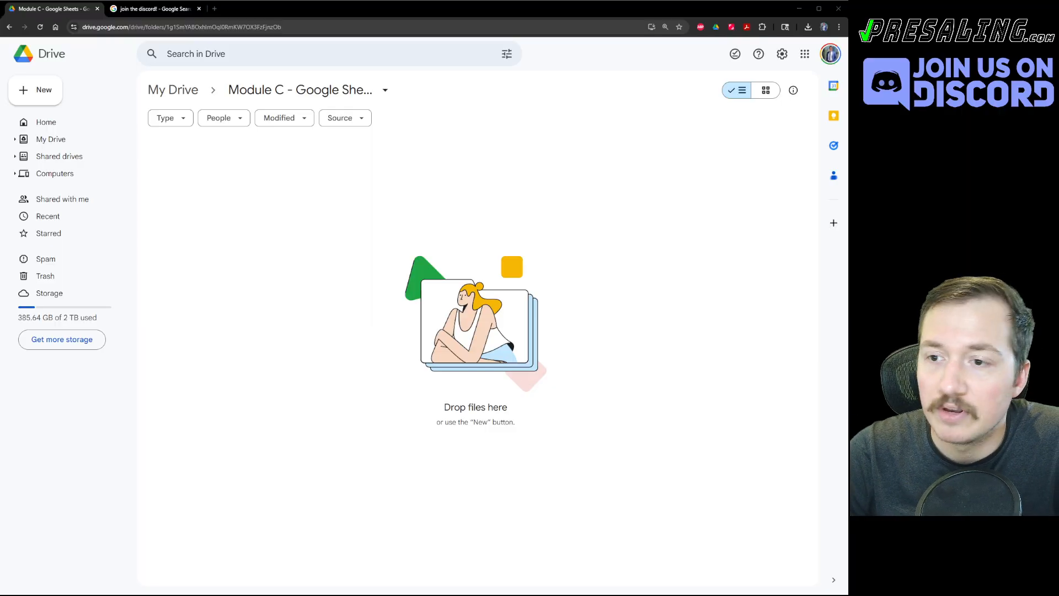
Create a blank Google Sheets spreadsheet from the New menu in the Module C folder.
click(36, 91)
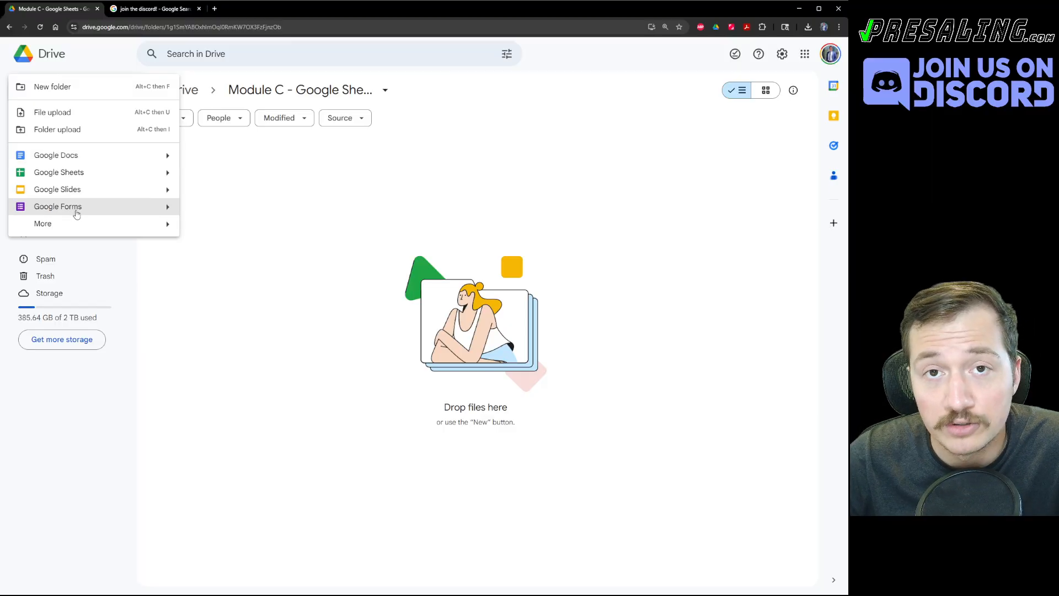
mouse_move(67, 230)
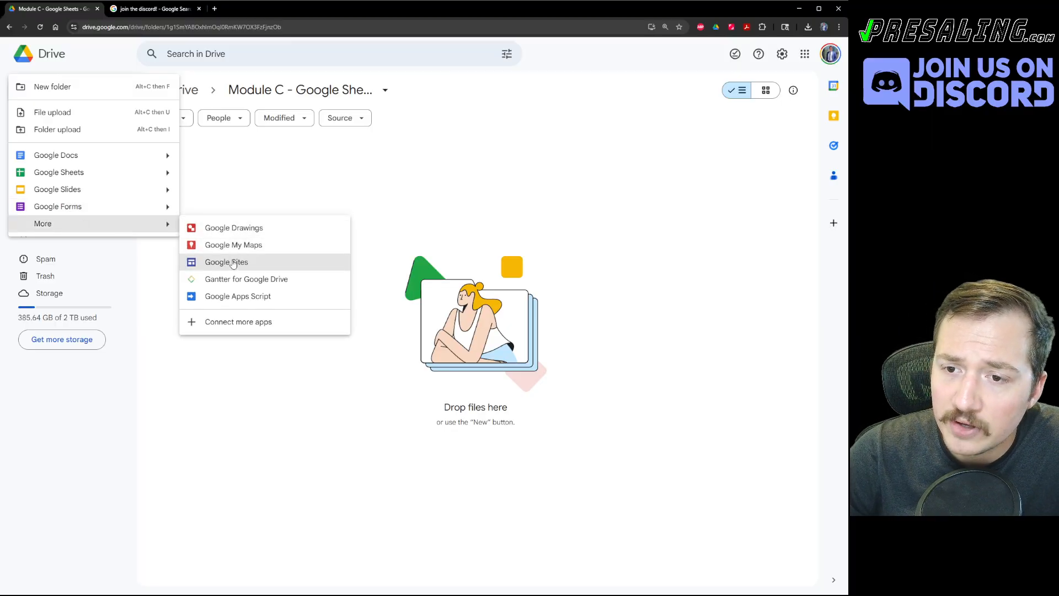
click(54, 173)
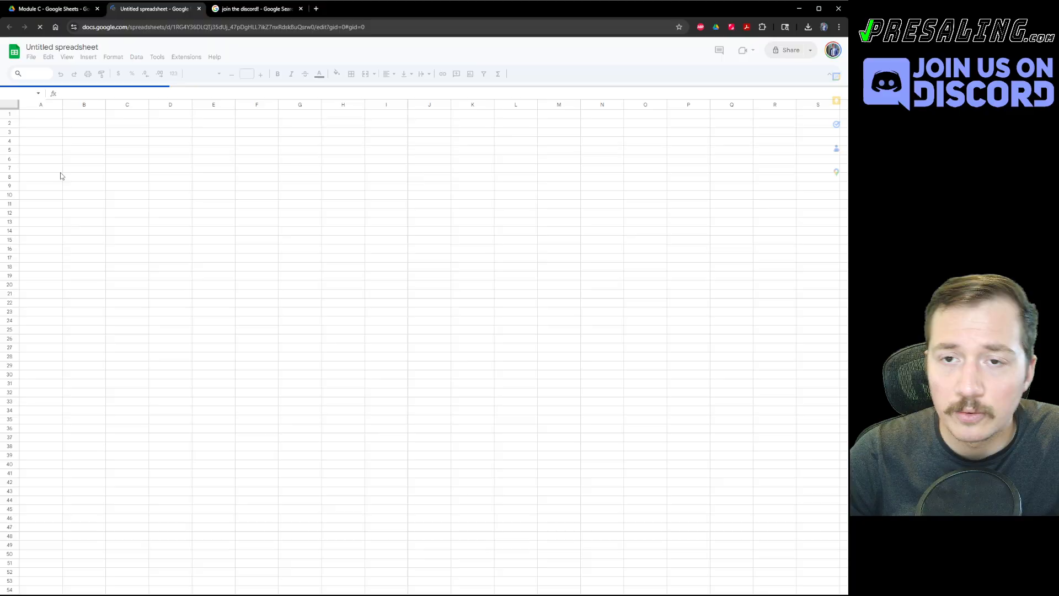
Close the Tables panel, retitle the file 'Test Spreadsheet!' and go back to Drive.
click(109, 210)
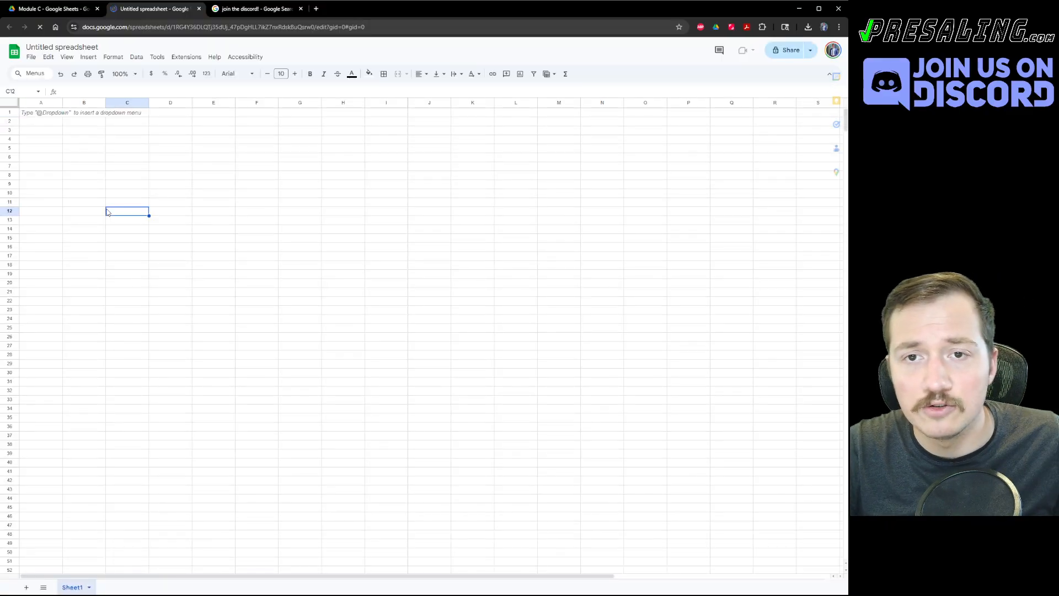
click(78, 149)
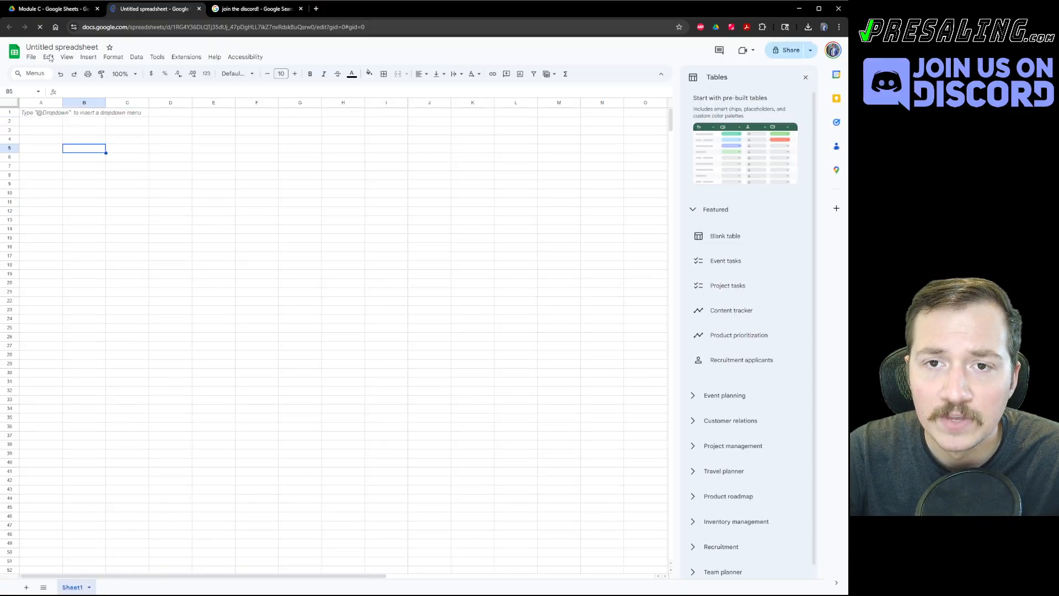
click(806, 80)
click(171, 219)
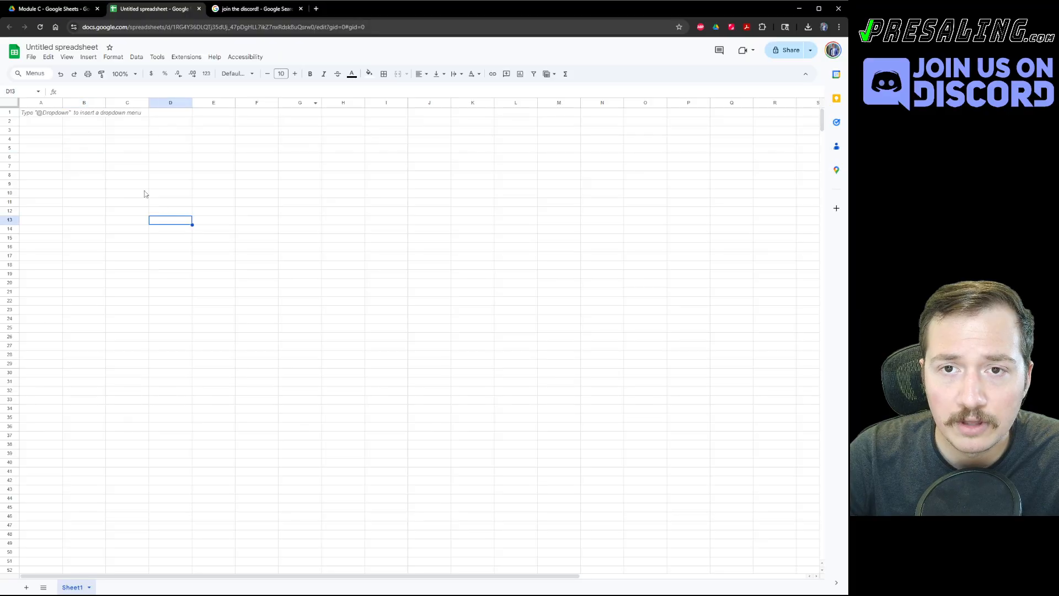
click(50, 47)
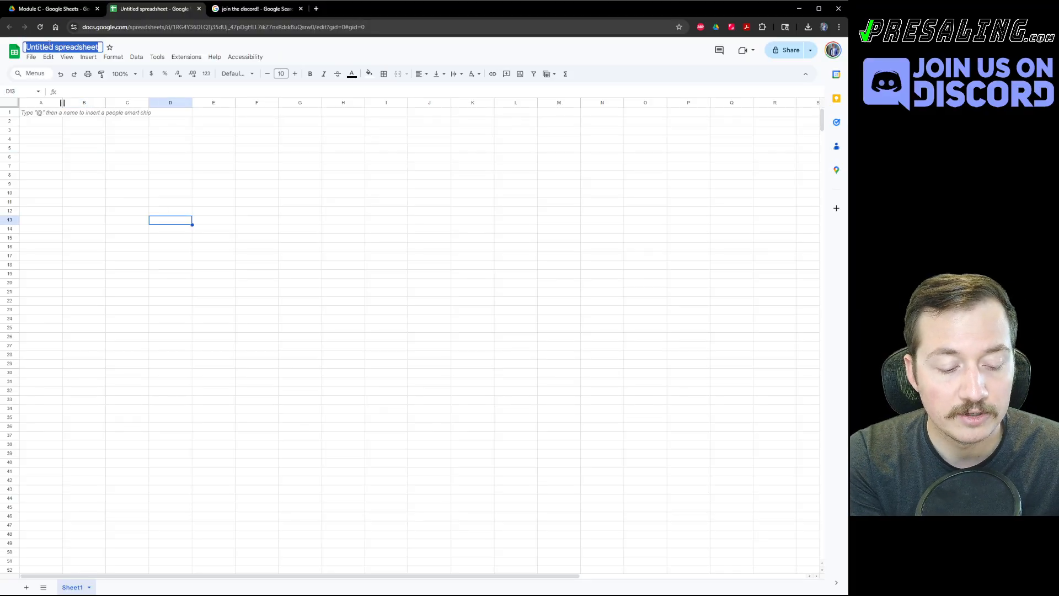
text(Test )
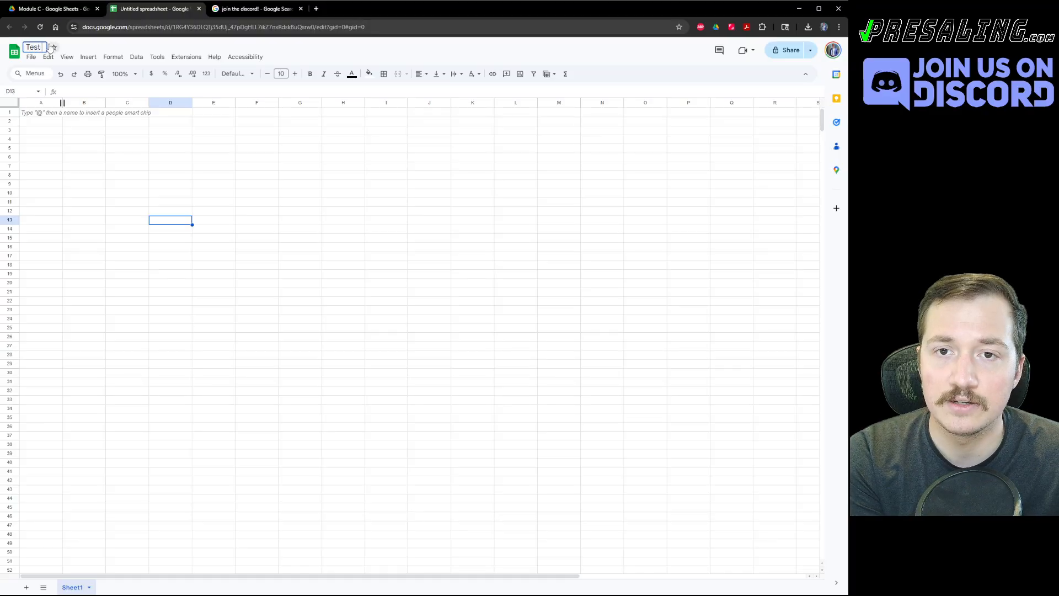
text(Spreadsheet!)
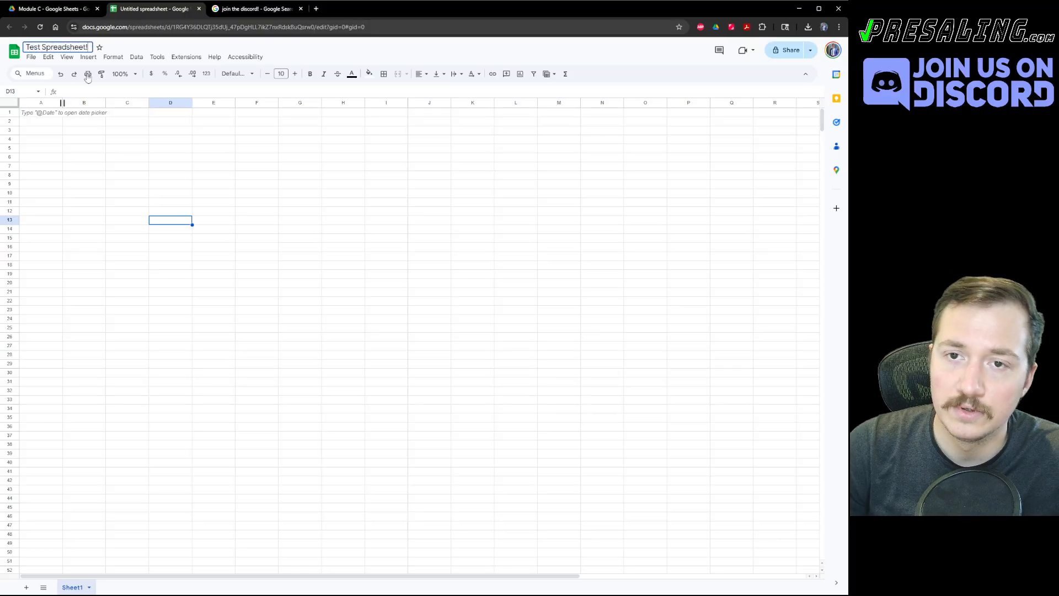
key(Return)
key(ctrl+shift+Tab)
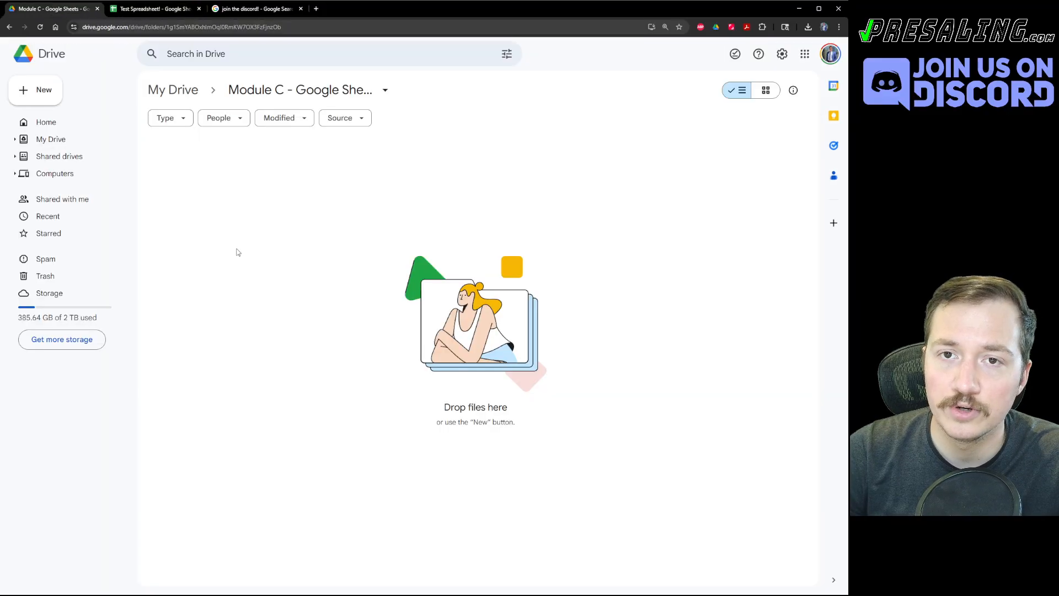
Refresh the Drive folder and download Test Spreadsheet! as an Excel file.
click(42, 26)
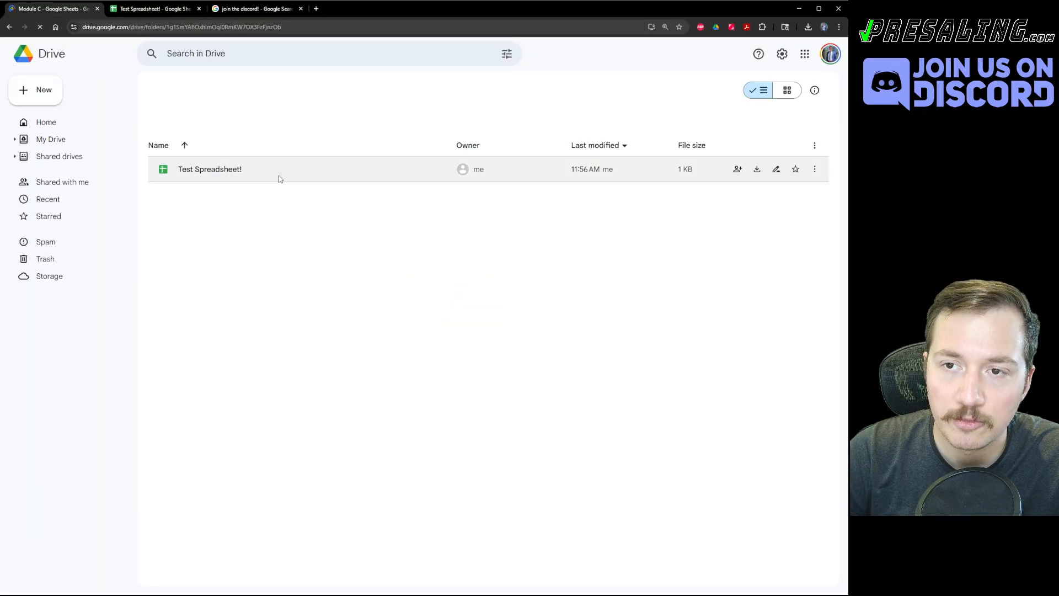
right_click(212, 173)
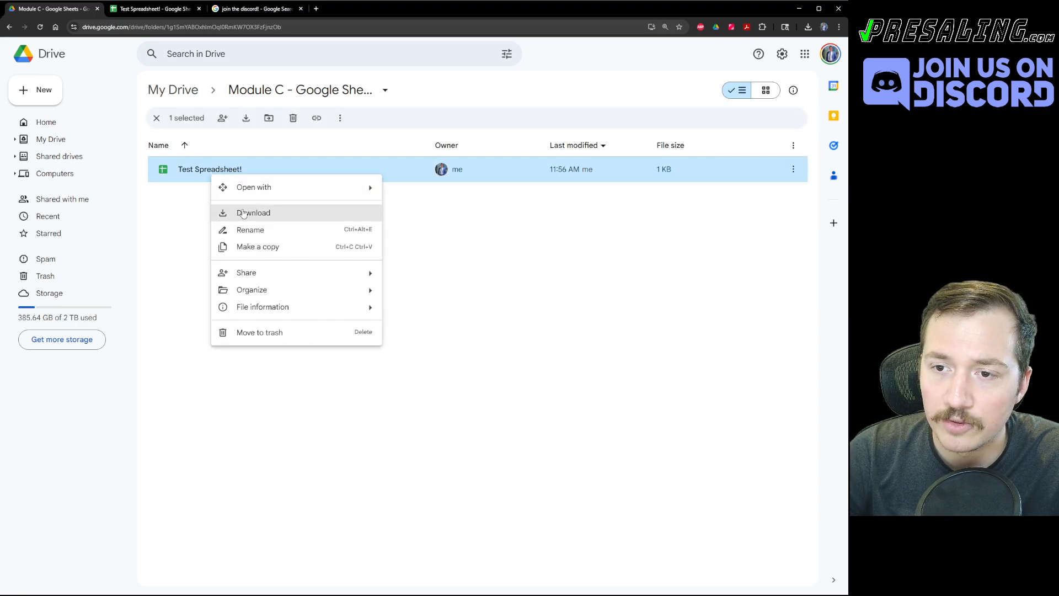
click(244, 214)
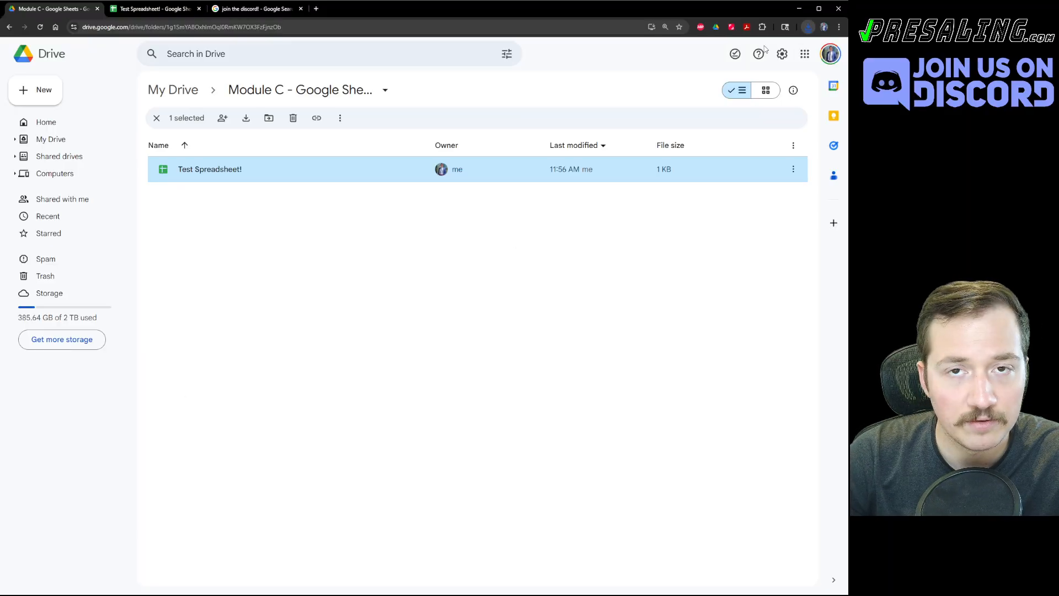
click(454, 286)
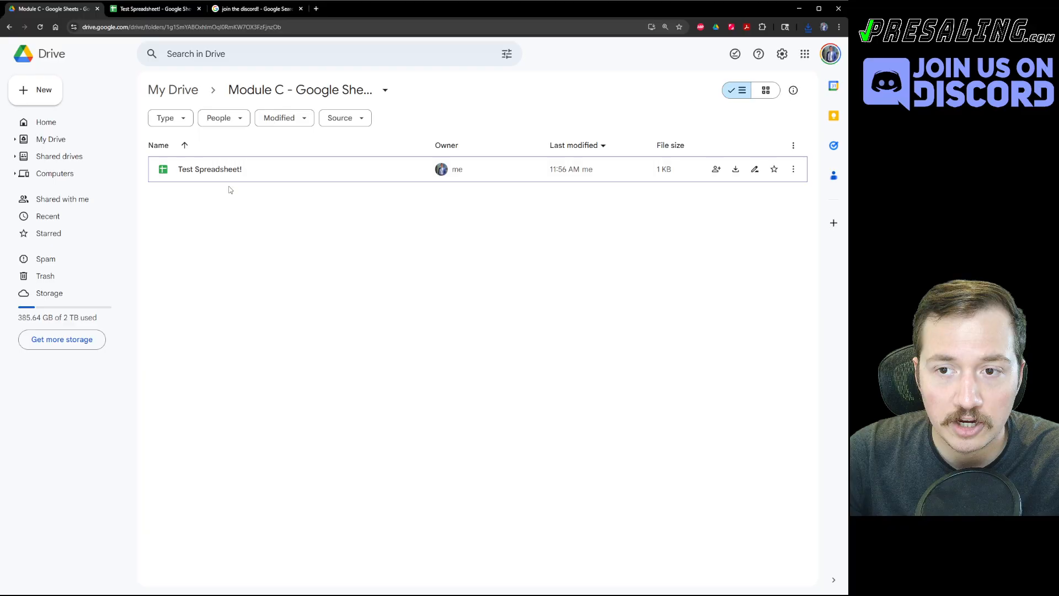
key(ctrl+Tab)
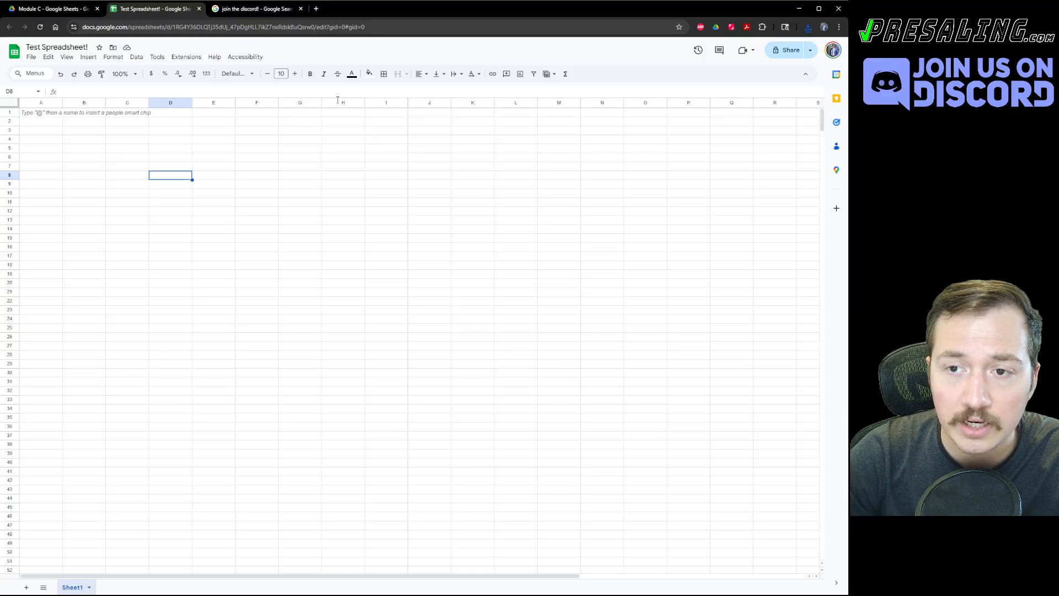
Select cells G6, N15:N16, A4, D23 and C20 in the blank sheet, then go to Drive.
click(313, 159)
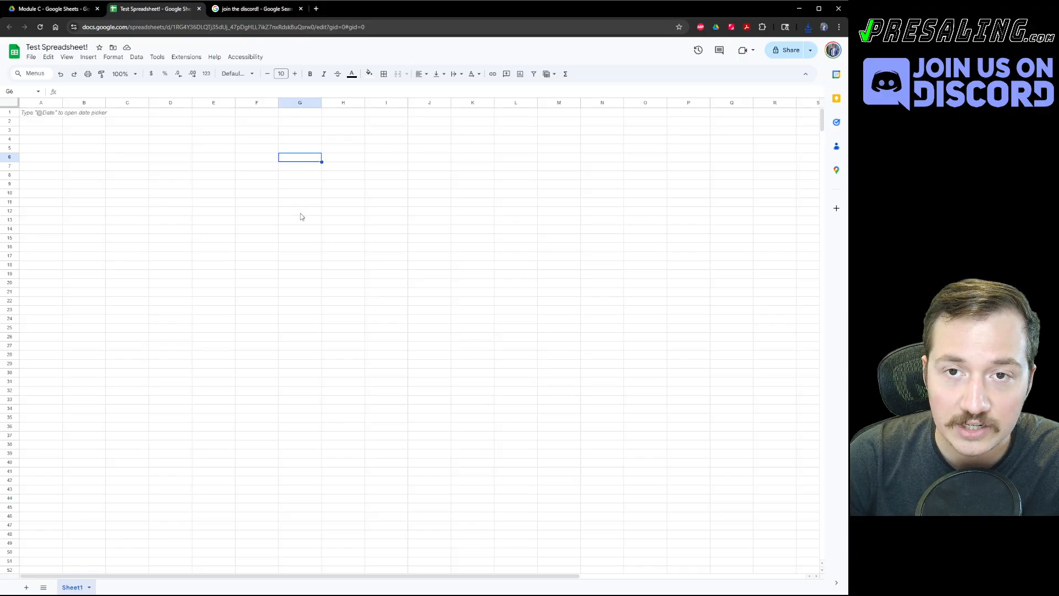
drag(621, 238, 617, 247)
click(47, 142)
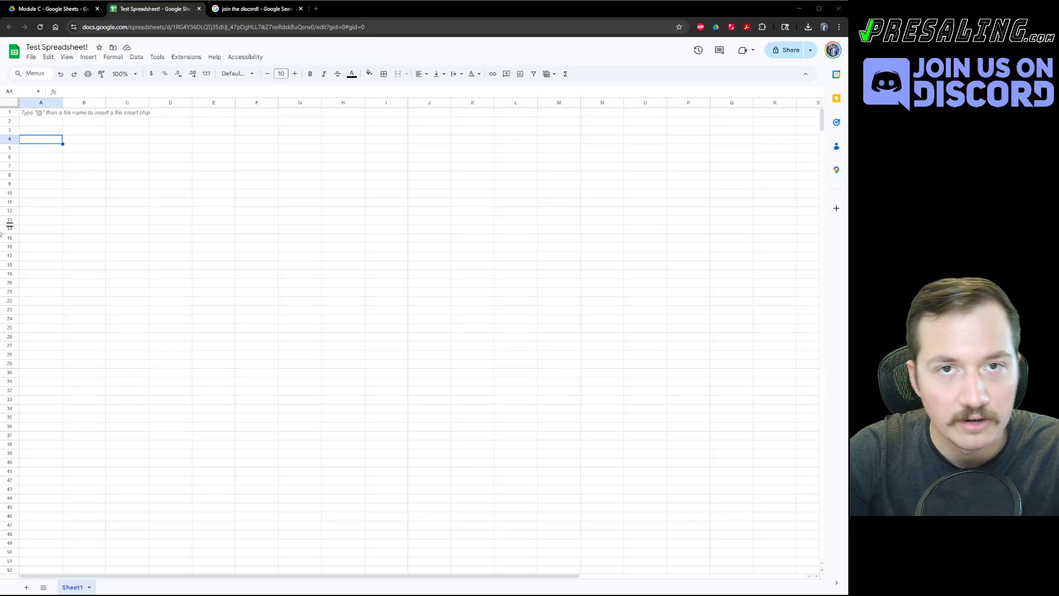
click(166, 313)
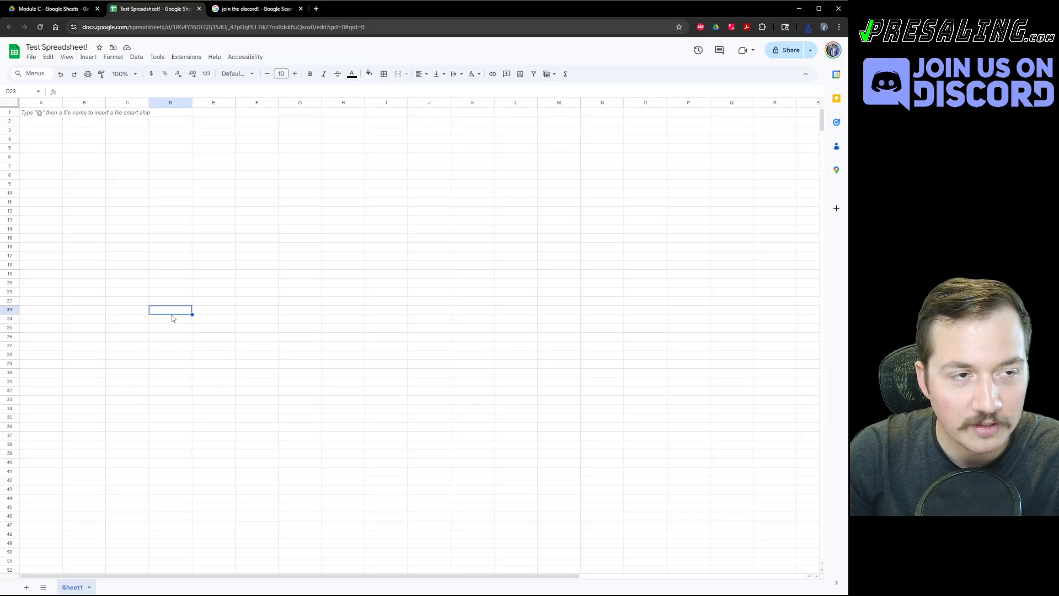
click(127, 284)
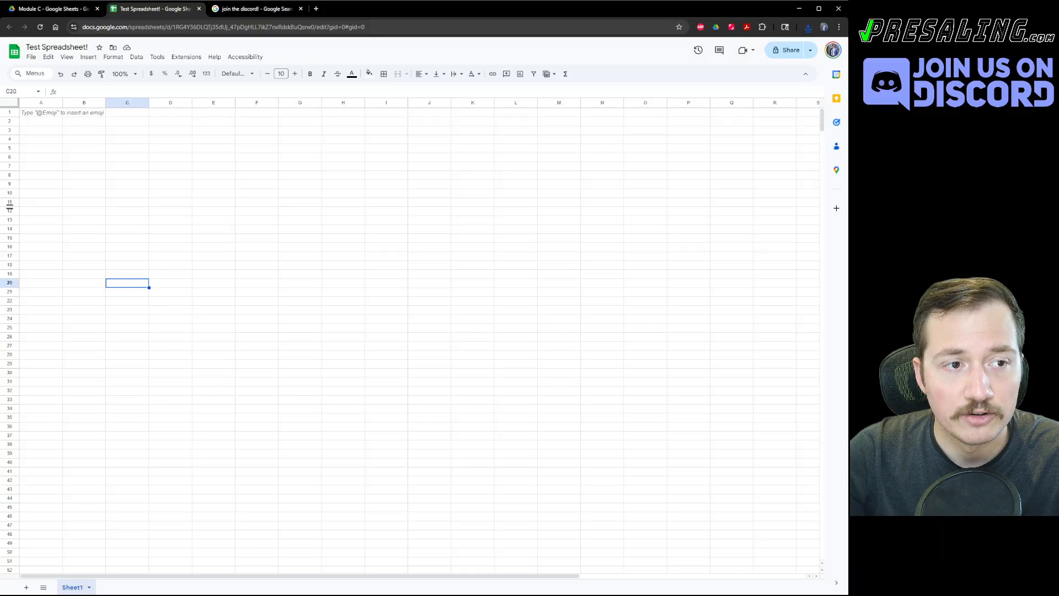
click(49, 9)
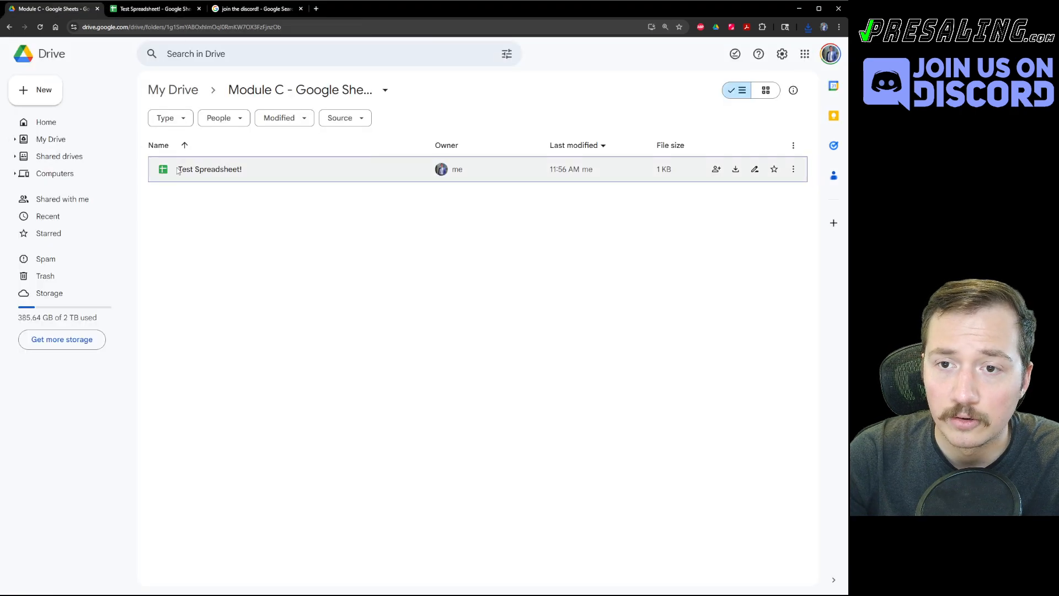
Create a new Drive folder named 'Test Folder!'.
click(34, 88)
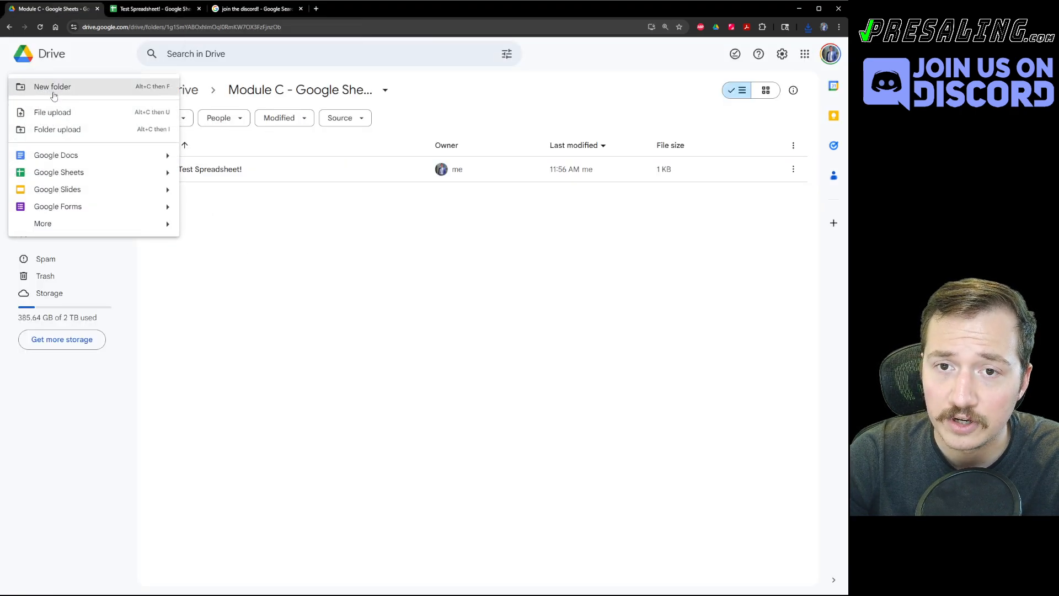
click(53, 91)
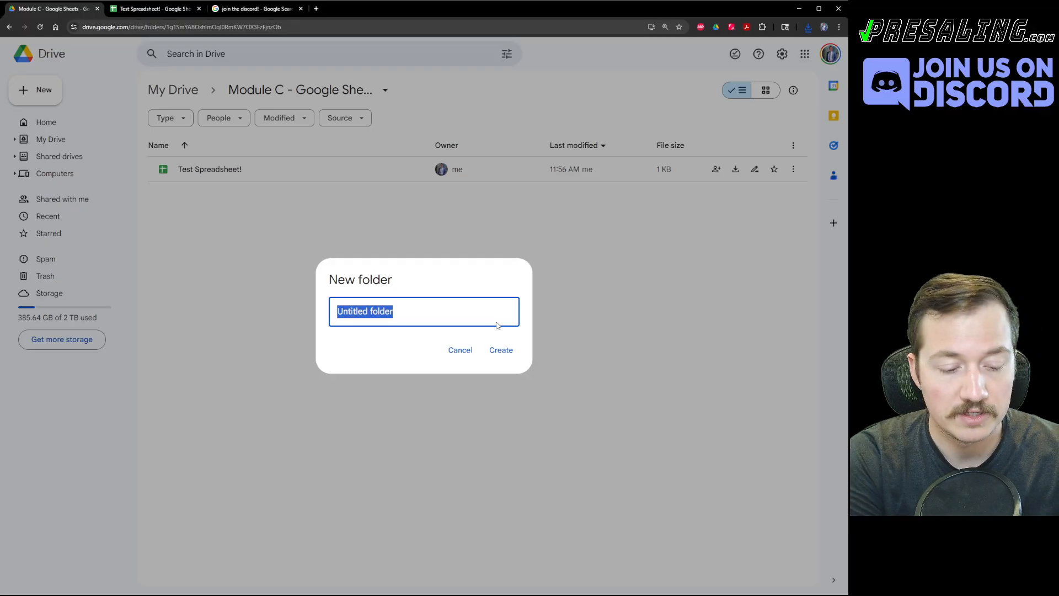
text(Test Folder!)
key(Return)
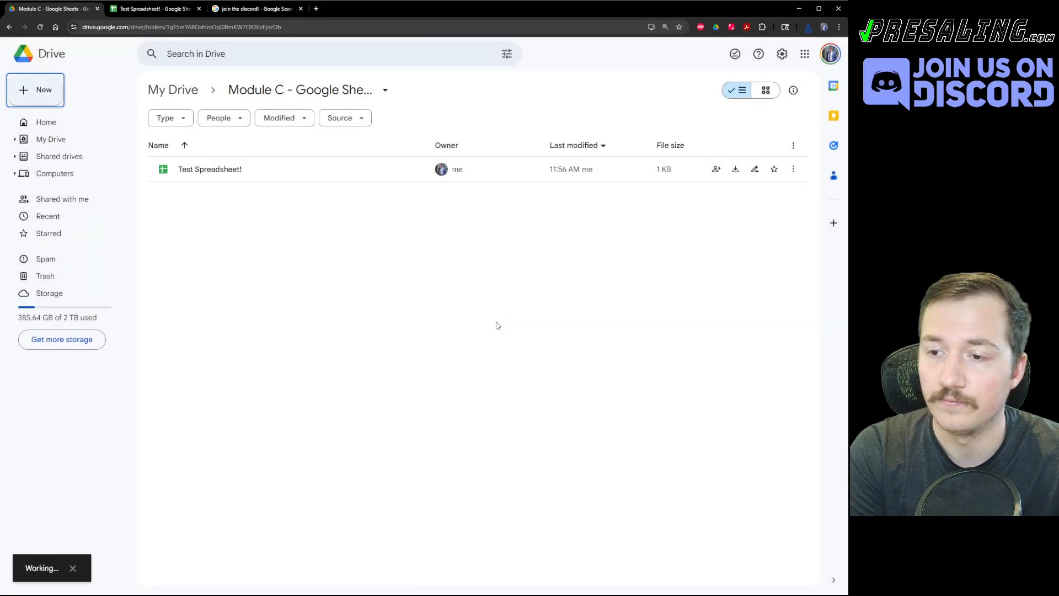
Move Test Spreadsheet! into Test Folder!, trying both drag-and-drop and cut and paste.
click(188, 199)
drag(188, 203, 190, 176)
double_click(213, 172)
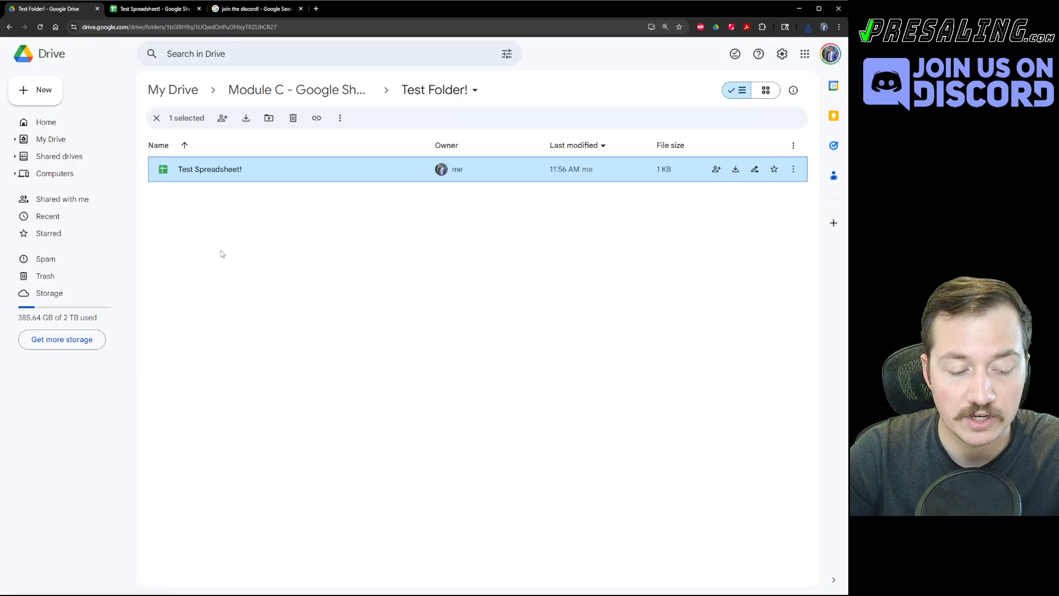
key(ctrl+x)
click(216, 227)
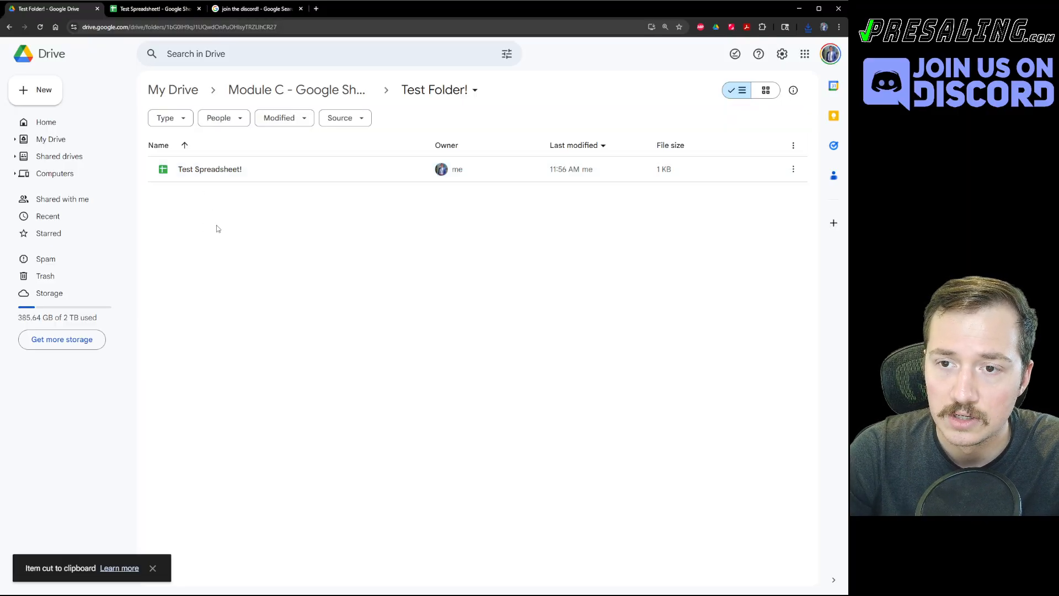
key(alt+Left)
key(ctrl+v)
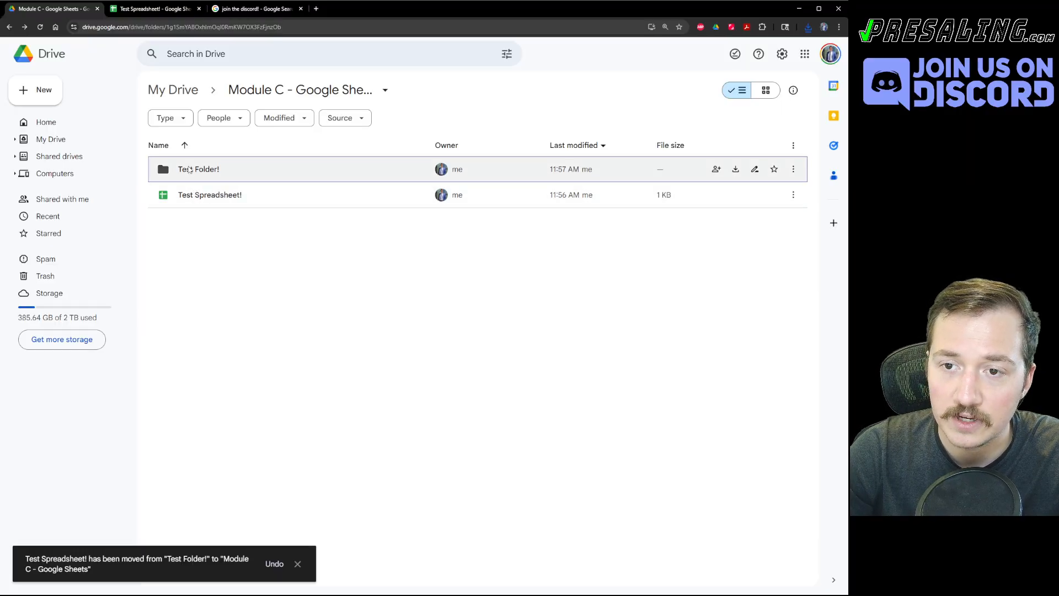
key(alt+Right)
key(alt+Left)
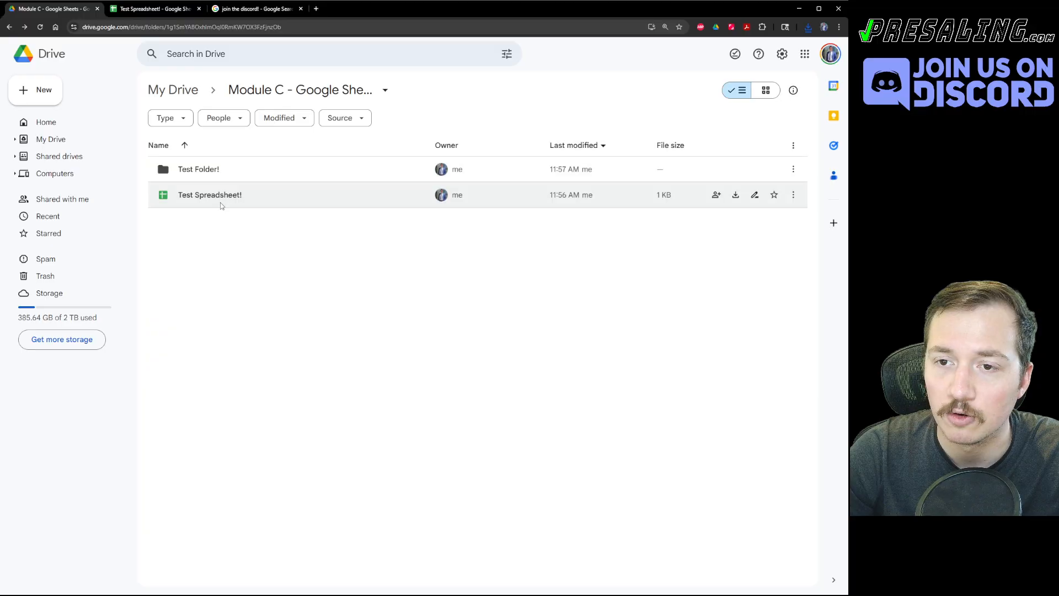
drag(200, 191, 203, 171)
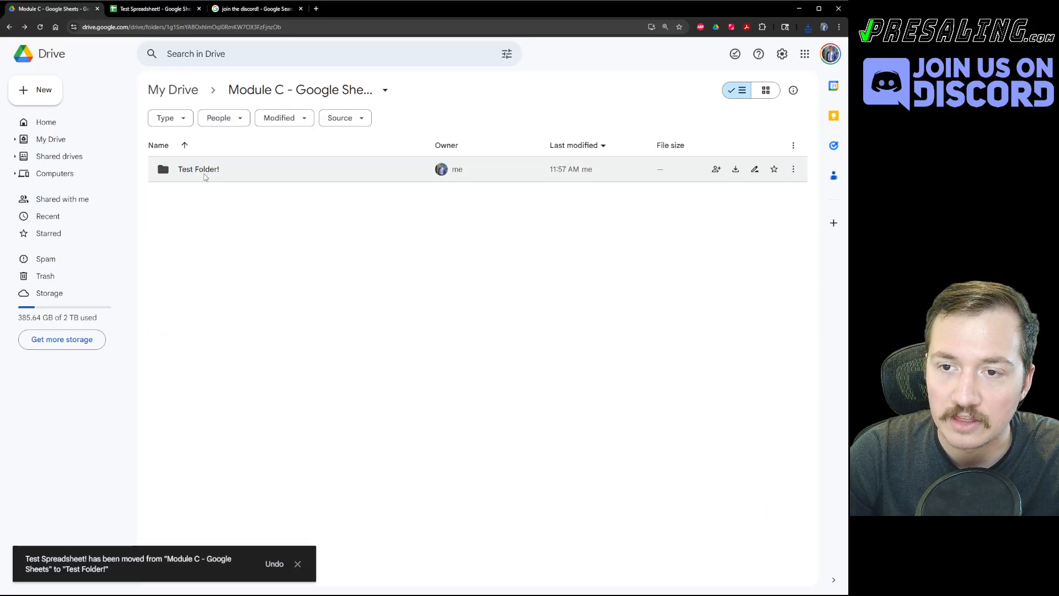
double_click(200, 175)
Enter 'test data entry!' in cell A1 of Test Spreadsheet! and zoom in the page.
click(151, 9)
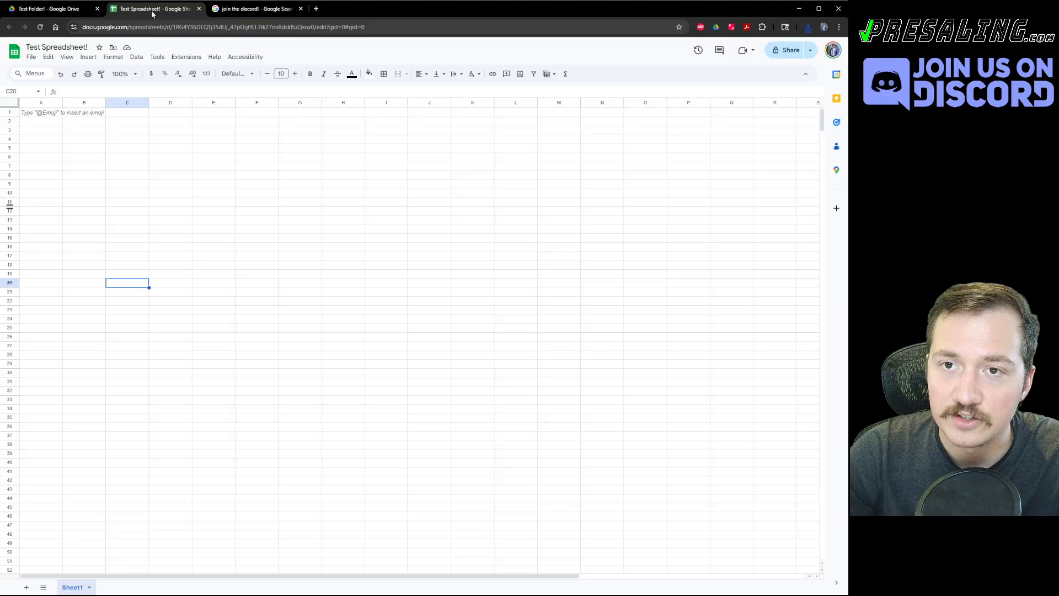
drag(181, 172, 191, 251)
key(ctrl+shift+Tab)
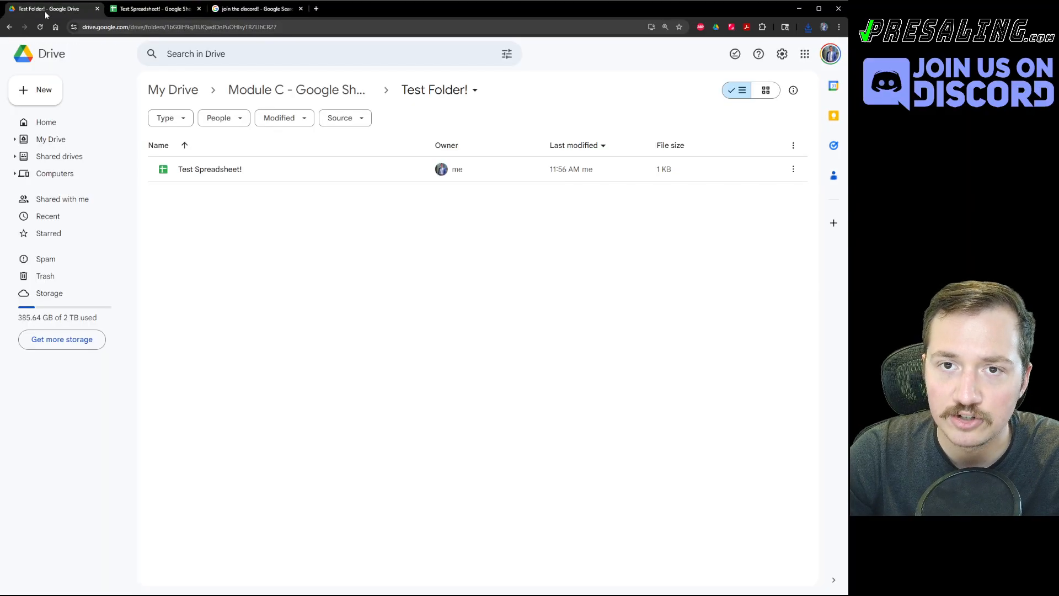
key(ctrl+Tab)
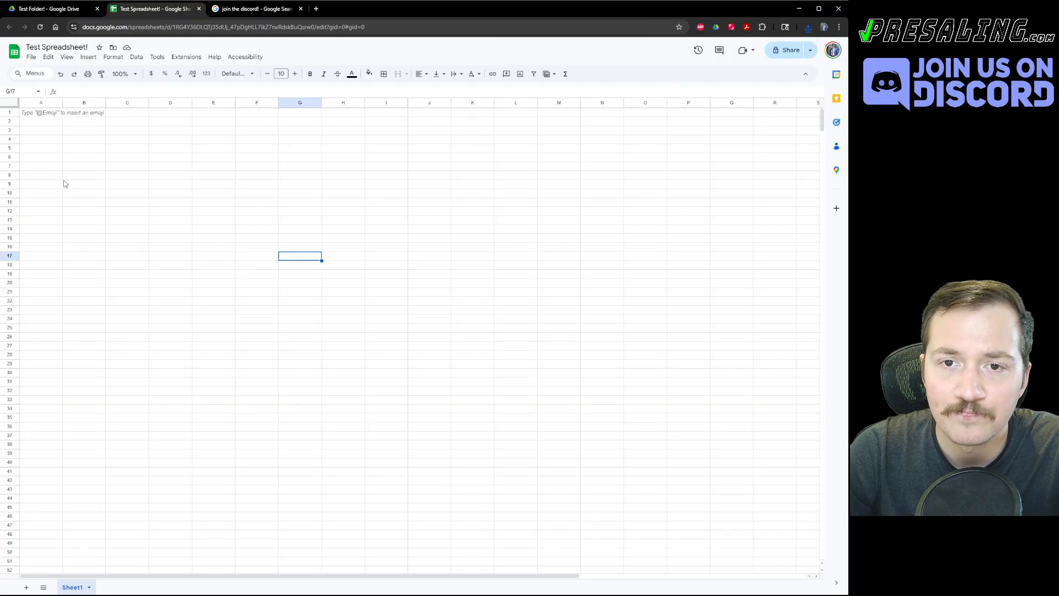
click(60, 142)
key(Up)
key(Up)
key(Up)
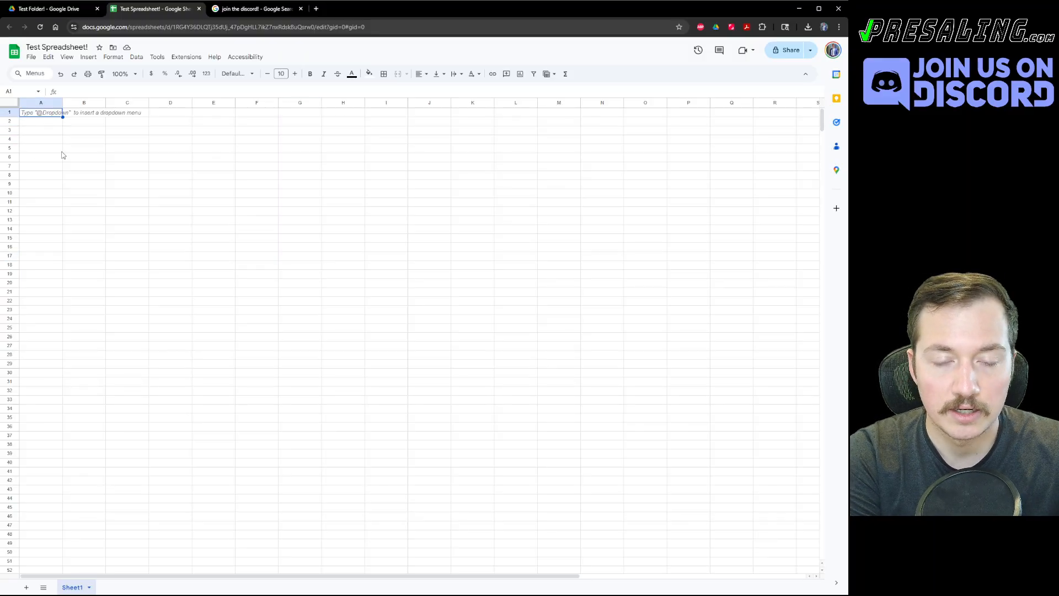
text(test data entry!)
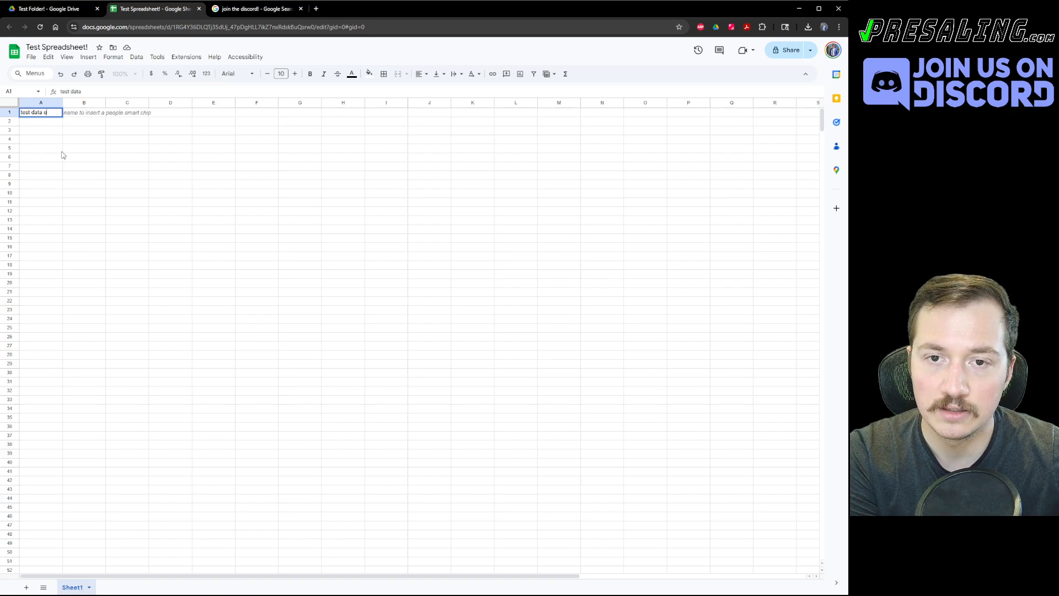
key(Return)
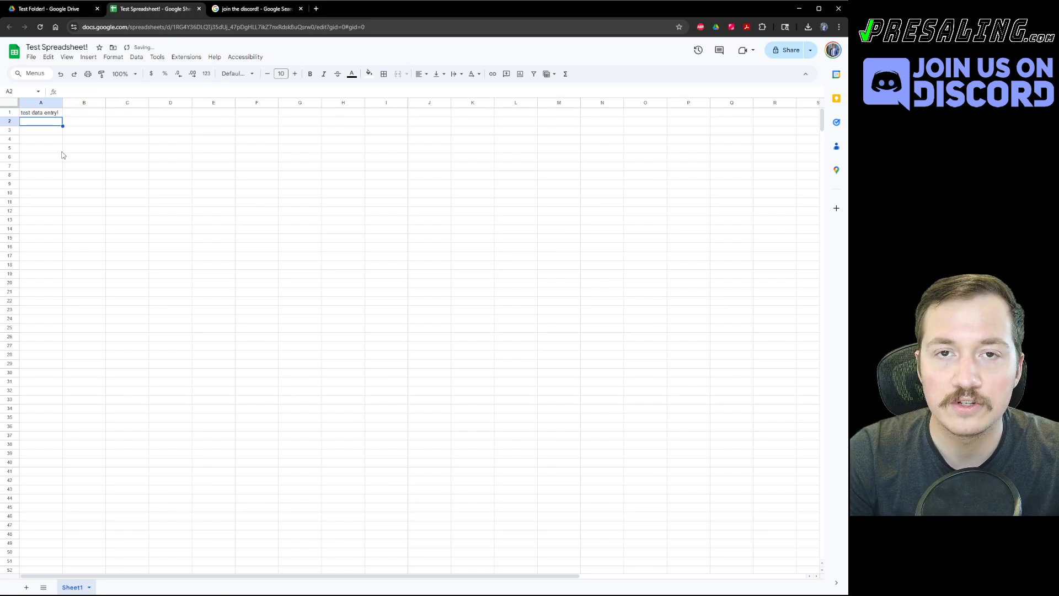
key(Up)
key(ctrl+plus)
key(ctrl+plus)
key(ctrl+plus)
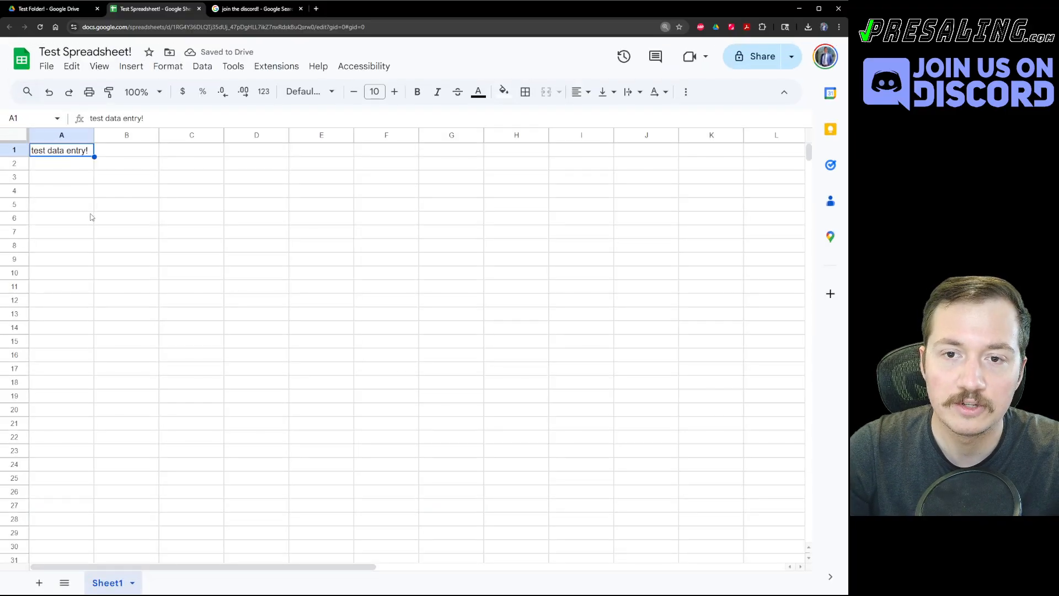
click(91, 220)
click(68, 154)
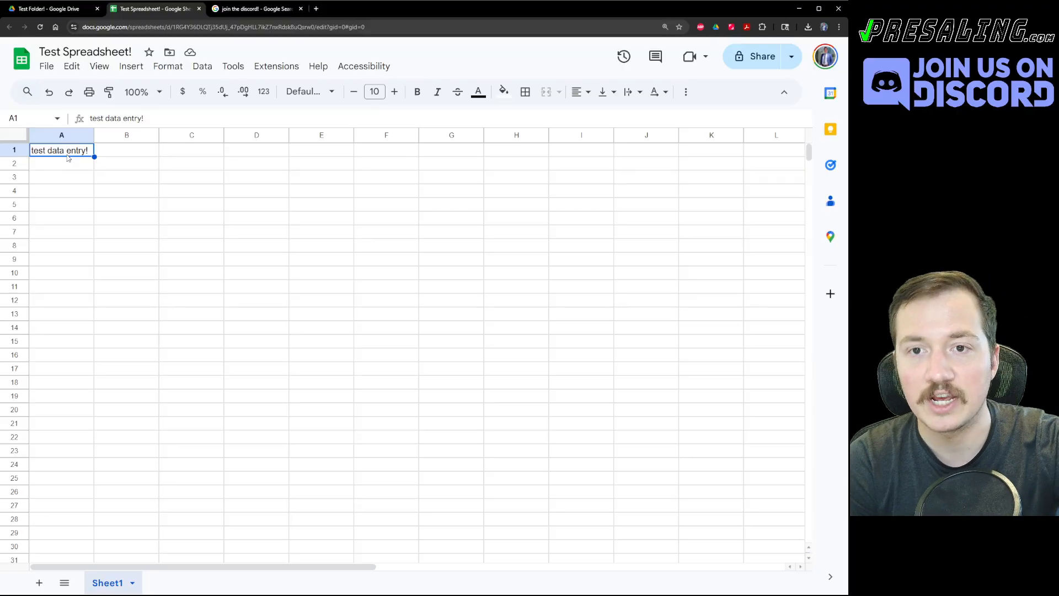
Type 'hello world!' in cell A2.
key(Down)
text(hello world)
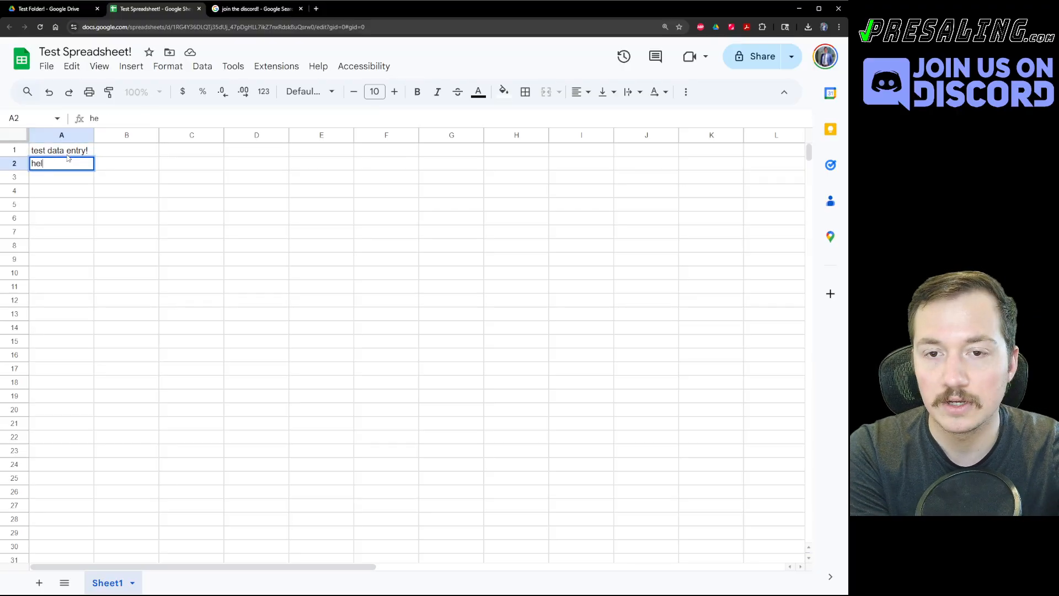
text(!)
key(Return)
Enter headers CURRENT, Year 1 and Year 2 across B5:D5.
key(Down)
key(Down)
key(Right)
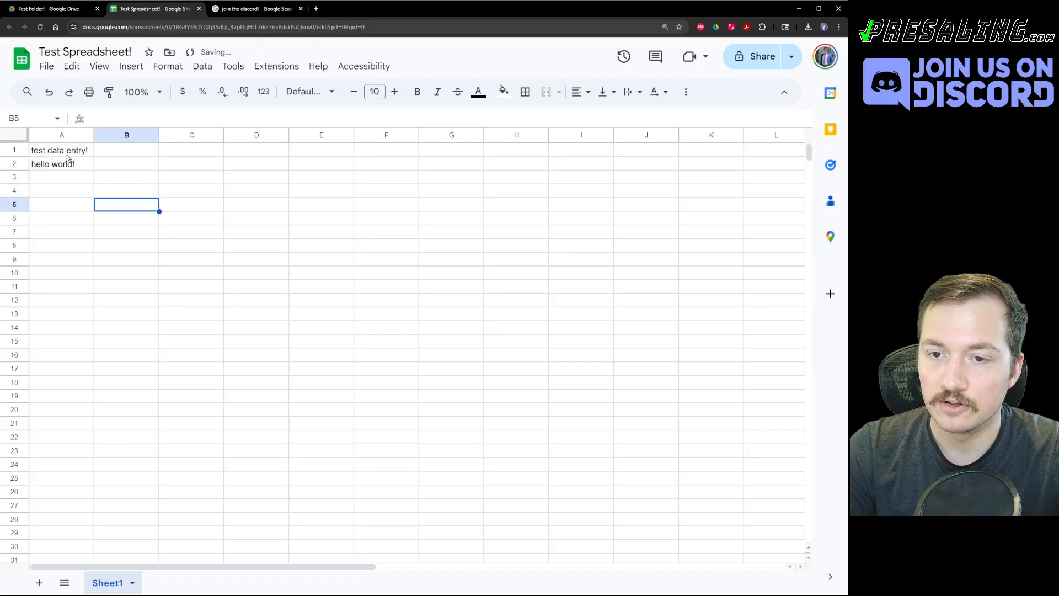
text(CURRENT)
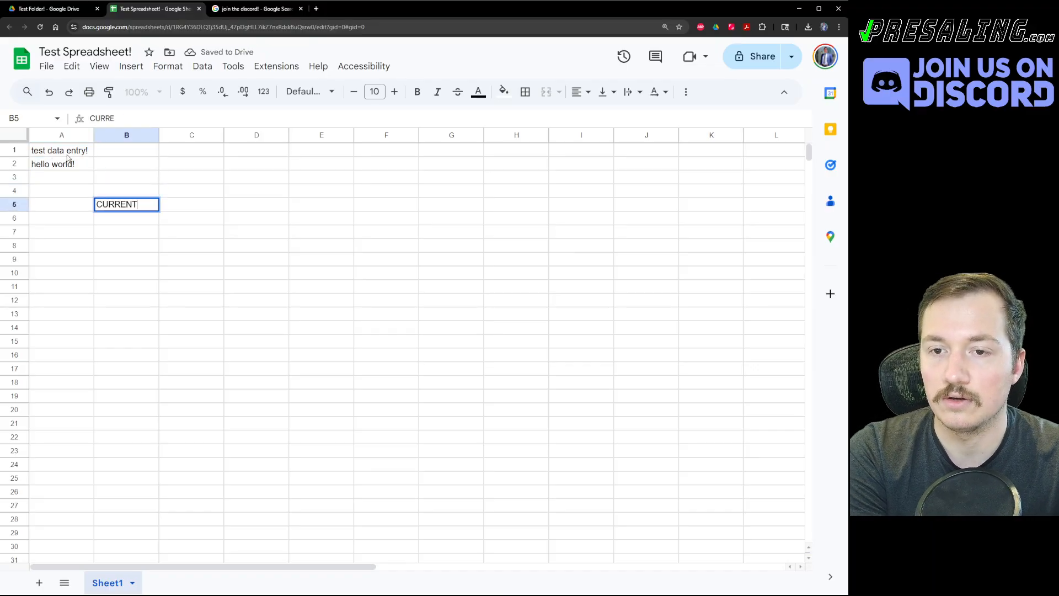
key(Tab)
text(EOY1)
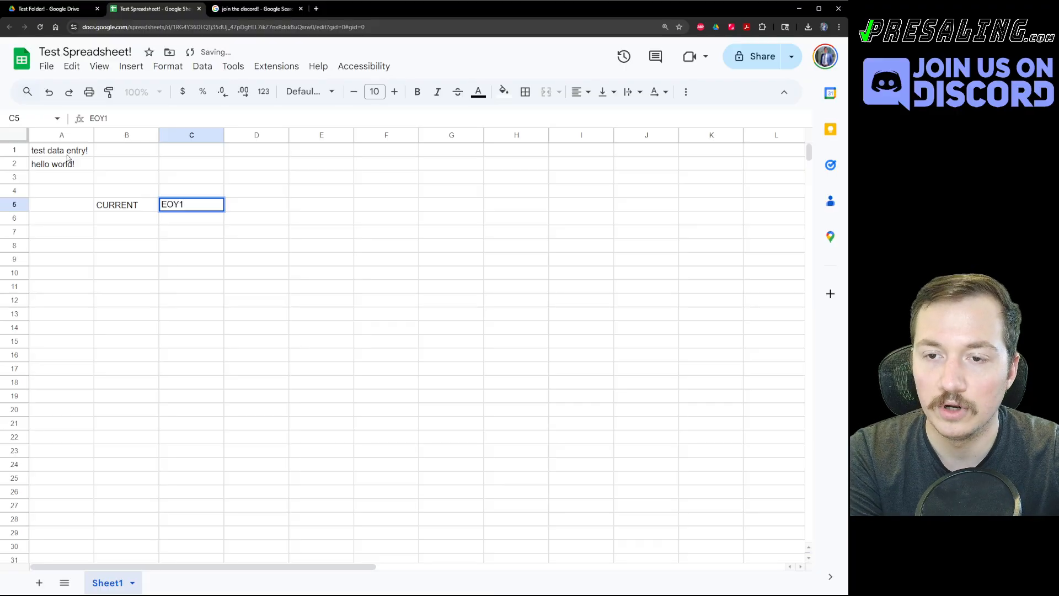
key(BackSpace)
key(BackSpace)
key(BackSpace)
key(BackSpace)
text(Year 1)
key(Tab)
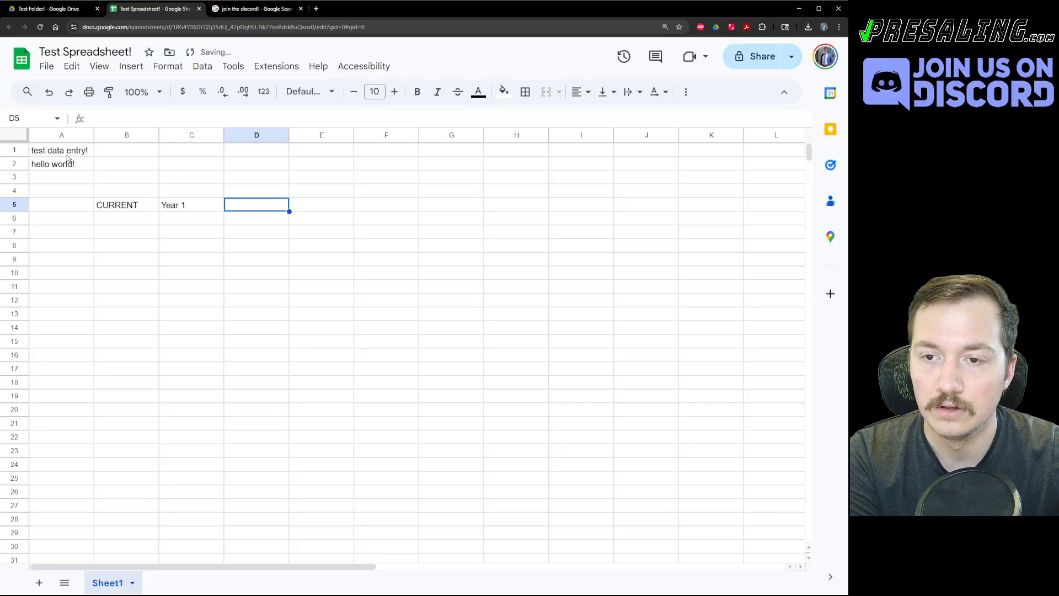
text(Year 2)
key(Return)
Label rows 6 and 7 as 'Gross Income/m' and 'Expenses /m'.
key(Left)
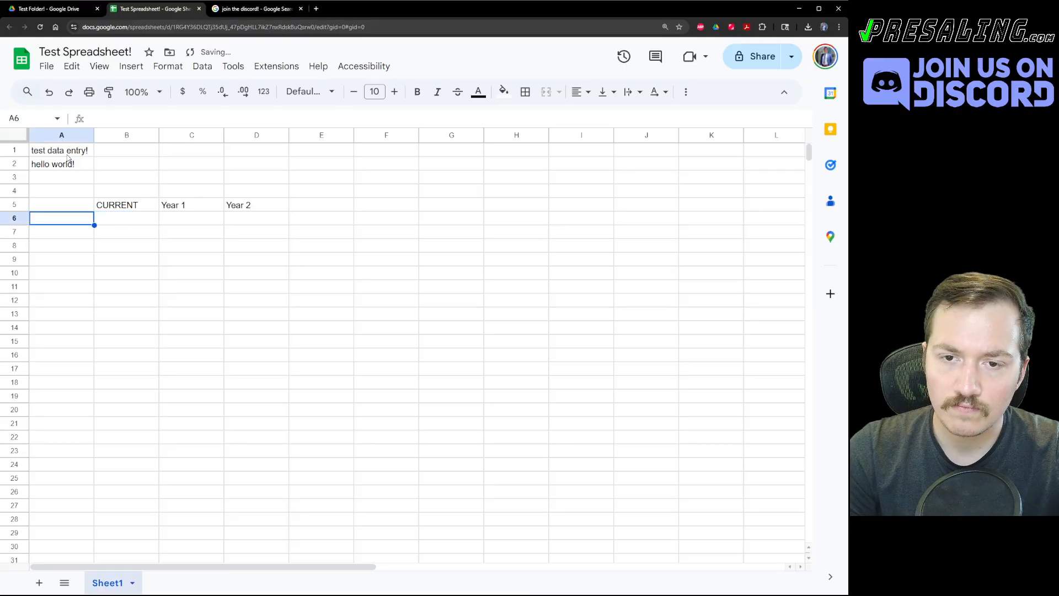
text(Gro)
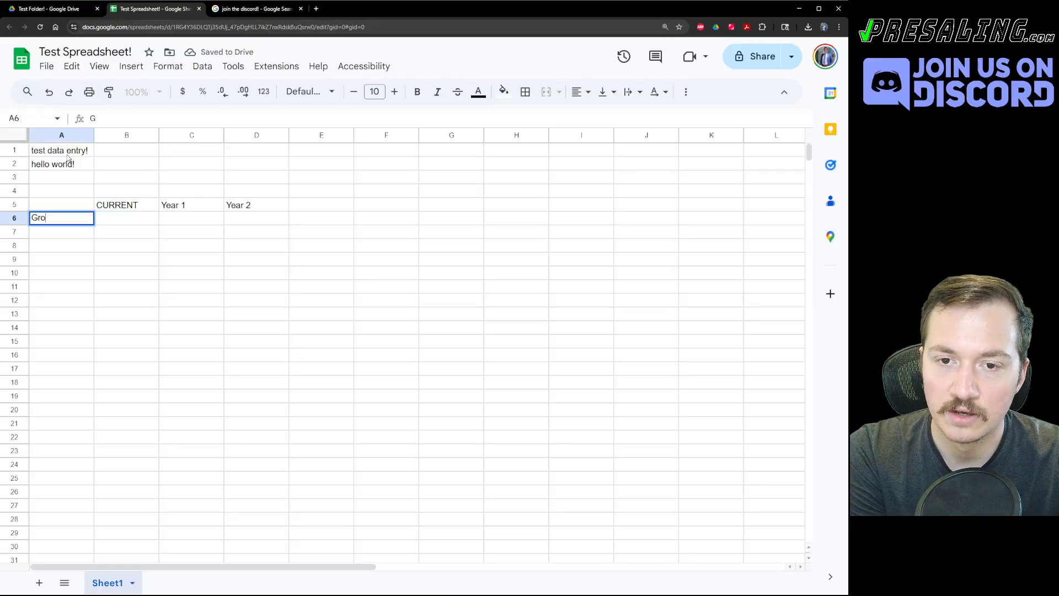
text(ss Income)
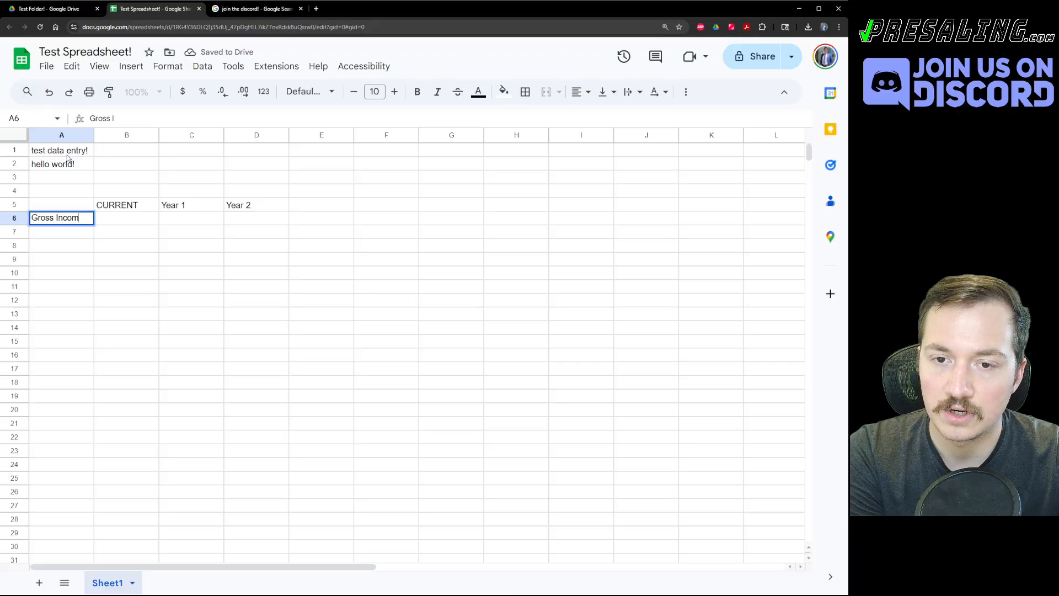
key(Return)
text(Expense)
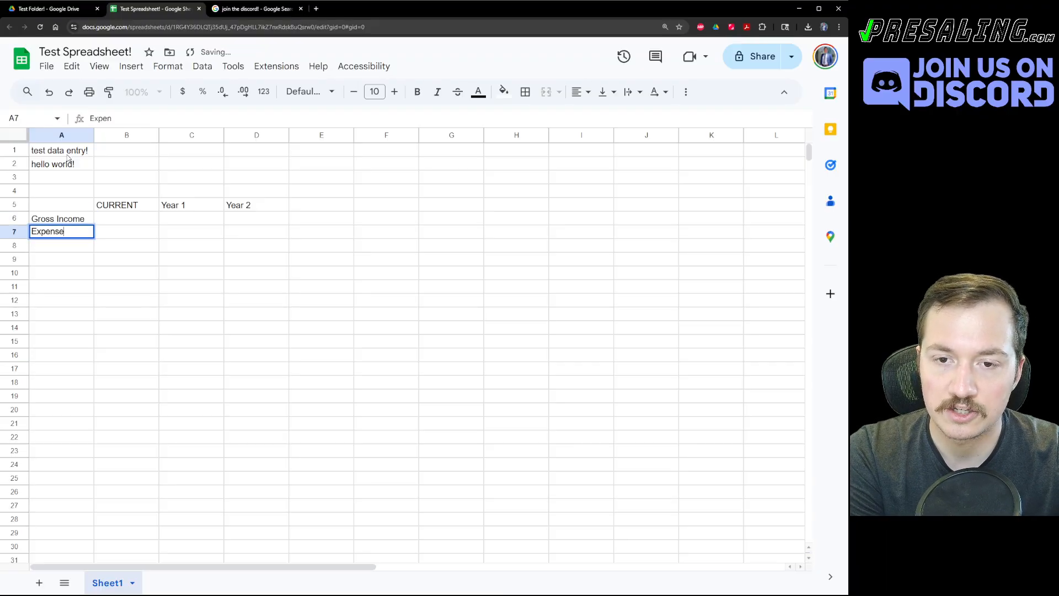
text(s /m)
key(Return)
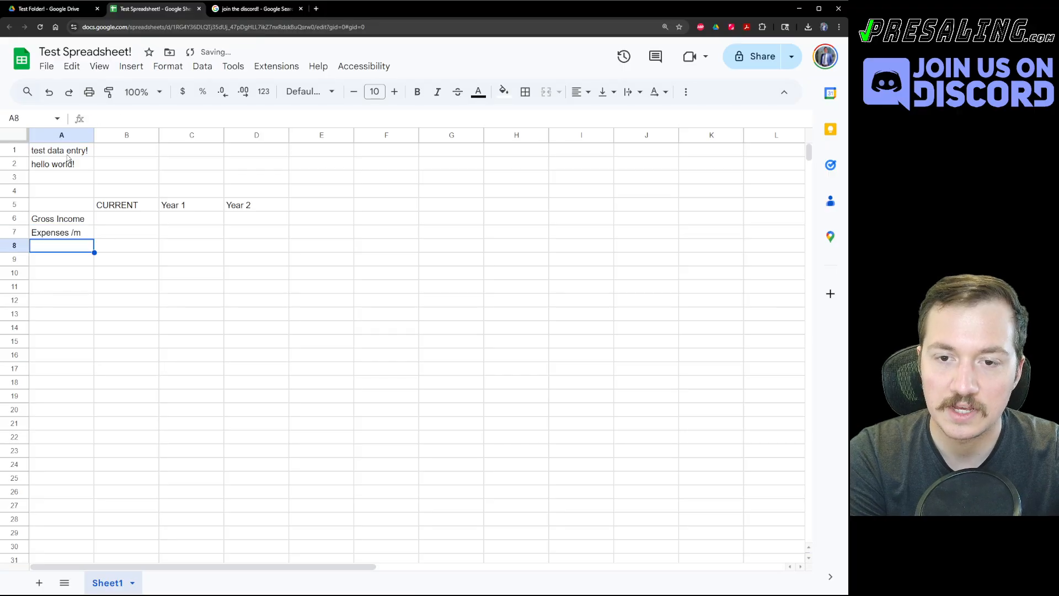
key(Up)
key(Up)
key(Return)
text(/m)
key(Return)
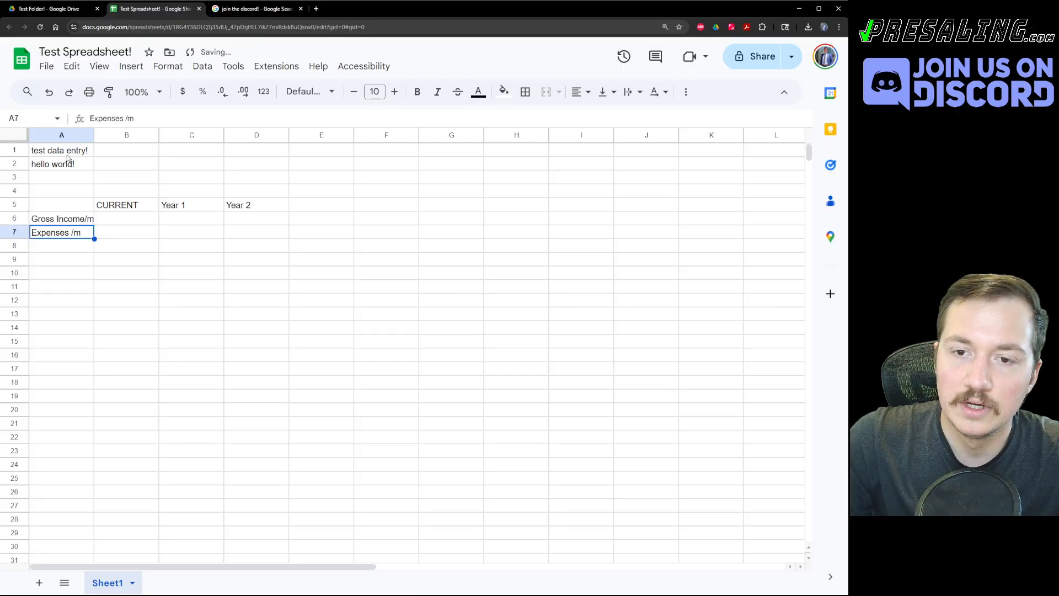
Widen column A and enter 10,000 in B6, 12000 in C6 and $13,000 in D6.
drag(94, 135, 112, 135)
click(130, 219)
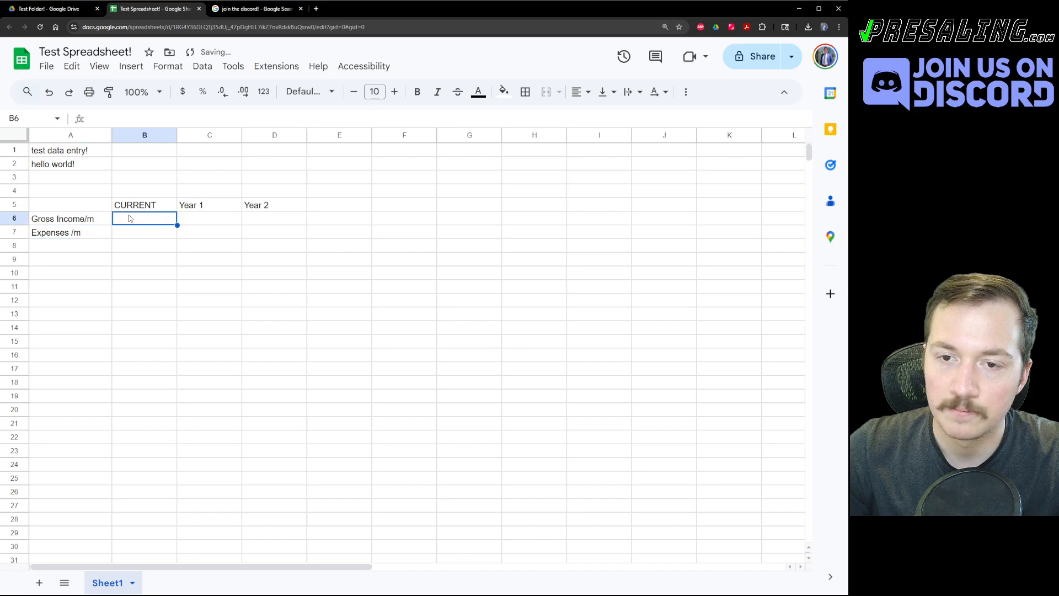
text(10,000)
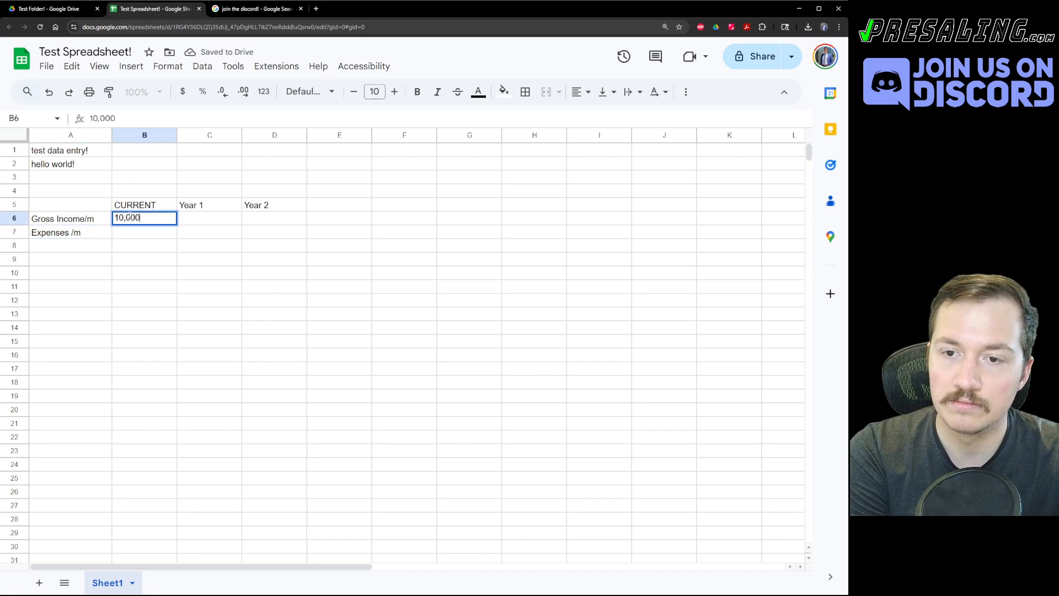
key(Tab)
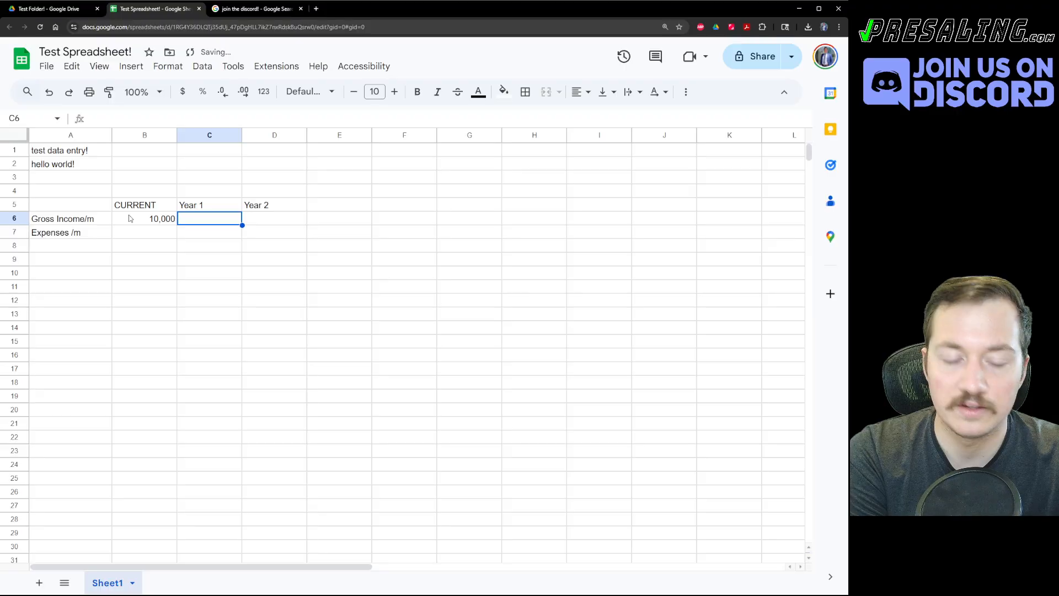
text(12000)
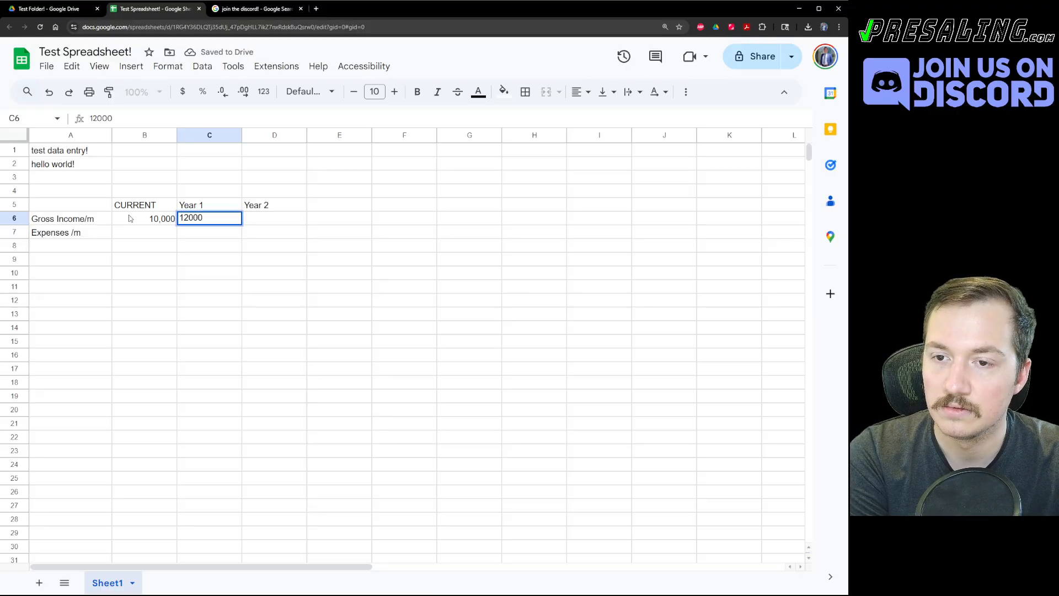
key(Return)
key(Up)
key(Right)
key(Right)
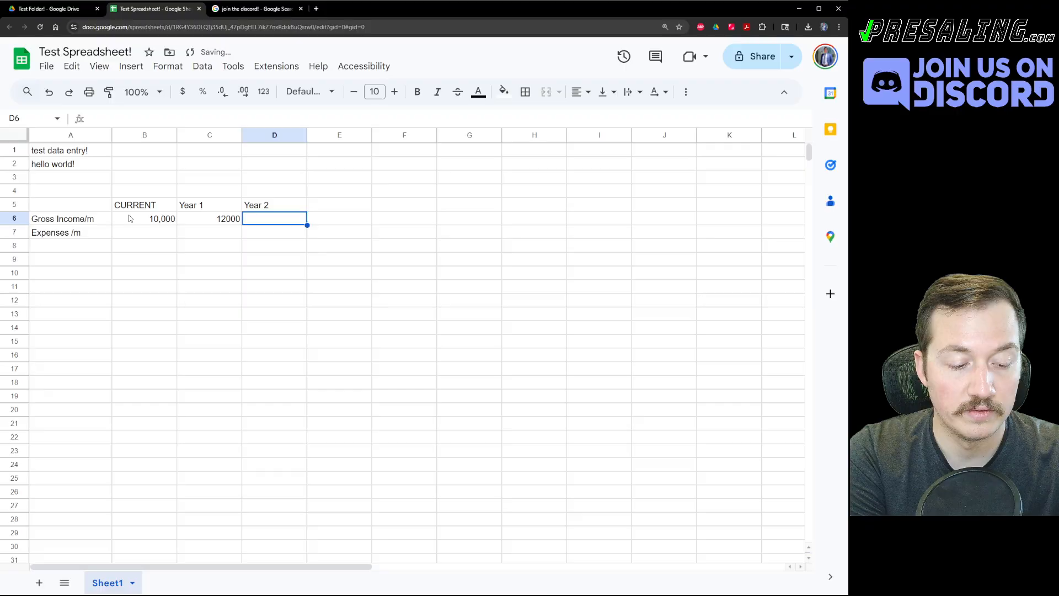
text($13,000)
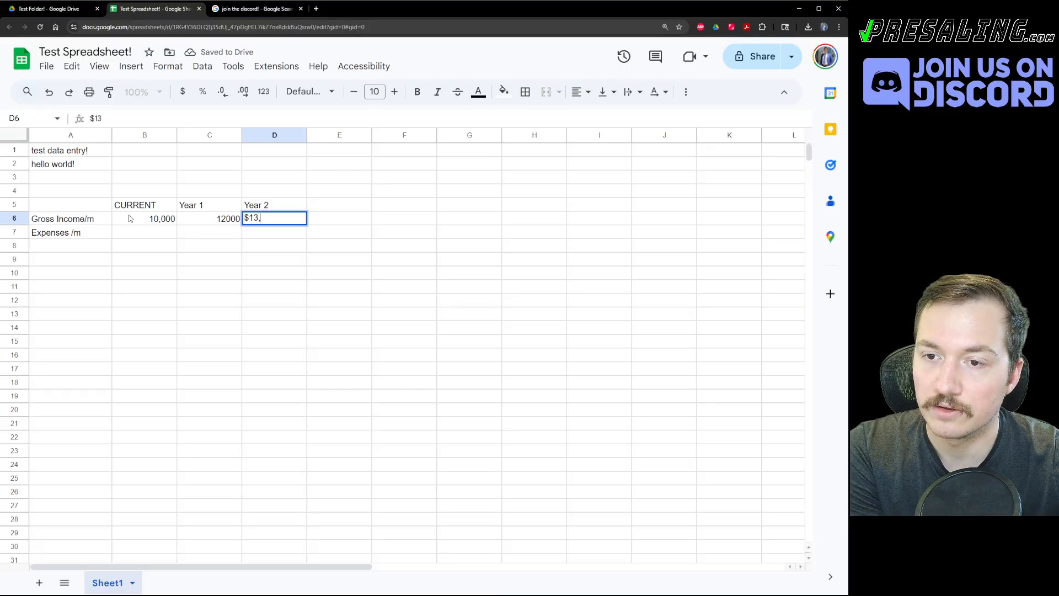
key(Return)
Select the CURRENT header and its 10,000 value in B6.
key(Up)
key(Left)
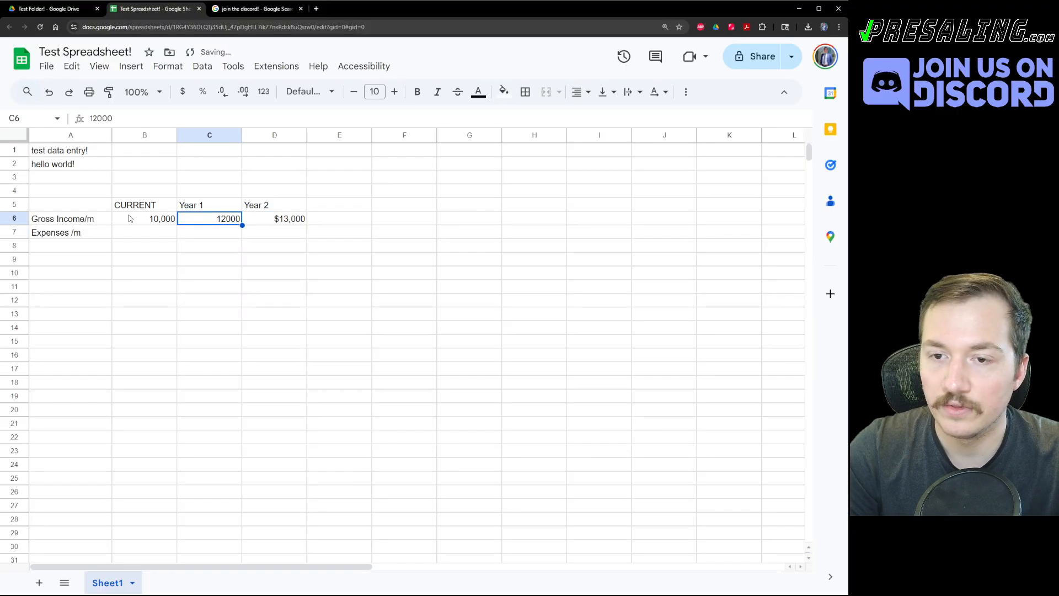
click(205, 248)
drag(147, 205, 161, 213)
click(161, 217)
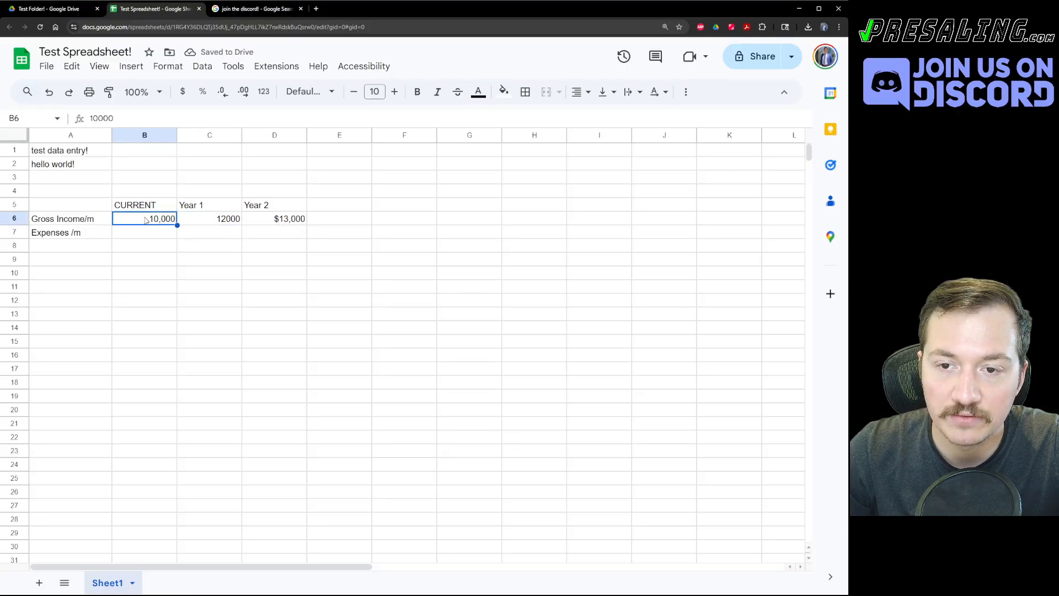
Inspect the stored values of B6 and D6 to compare their number formats.
click(270, 220)
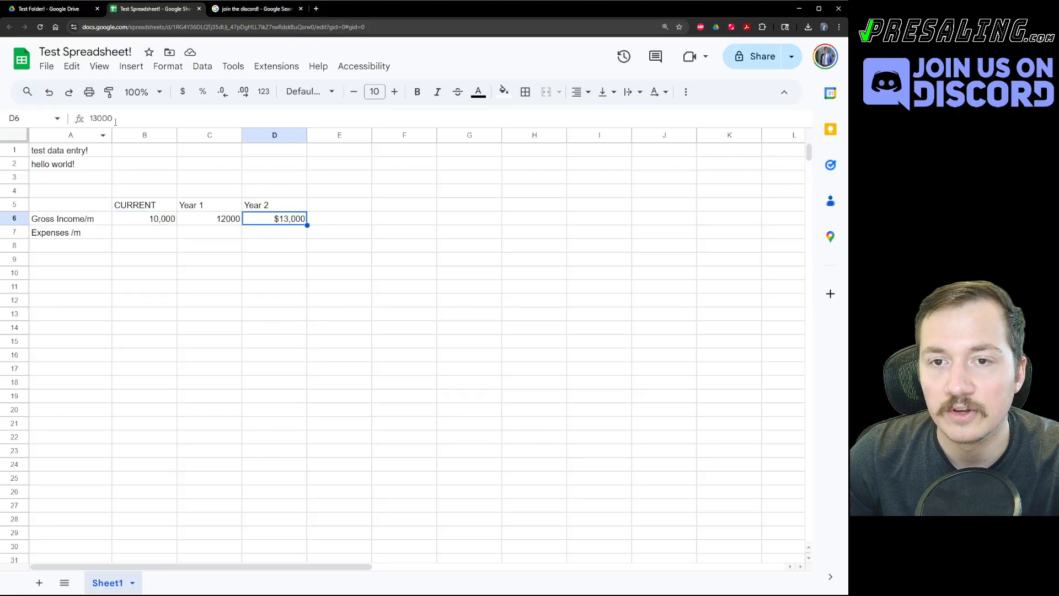
key(Left)
key(Left)
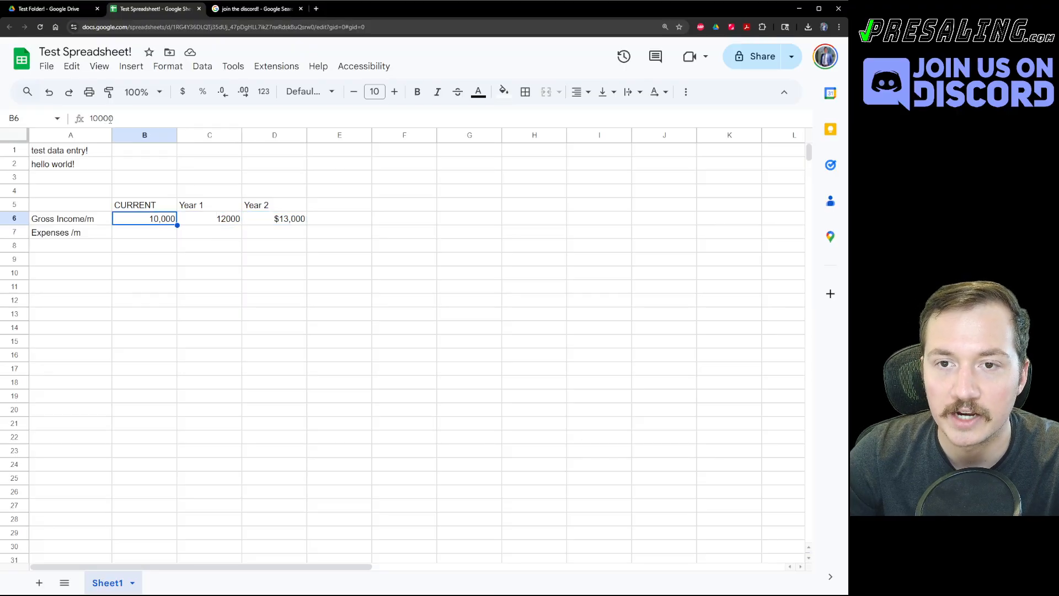
double_click(101, 117)
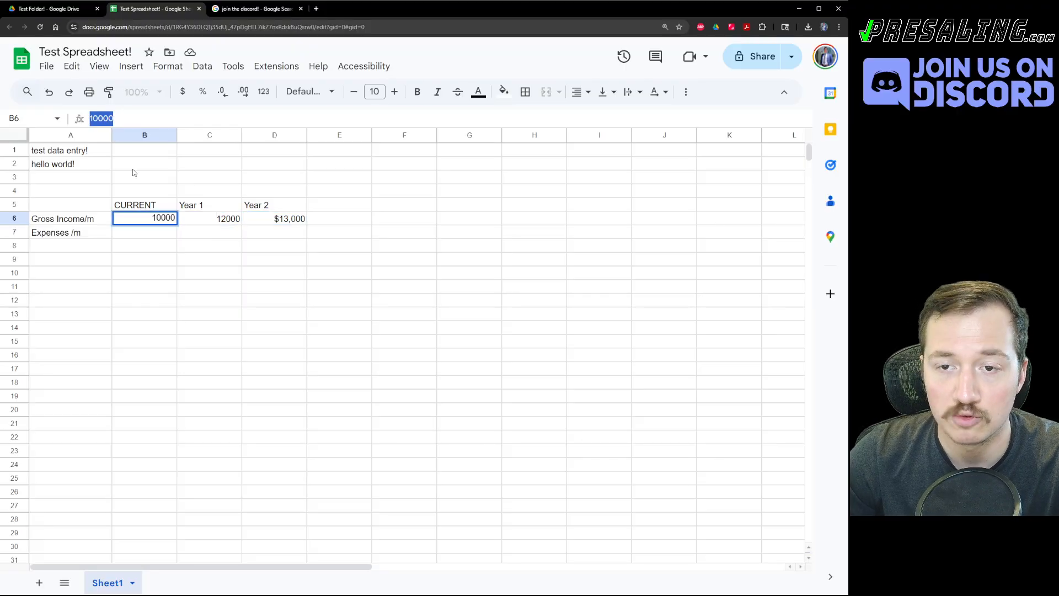
click(188, 263)
click(147, 224)
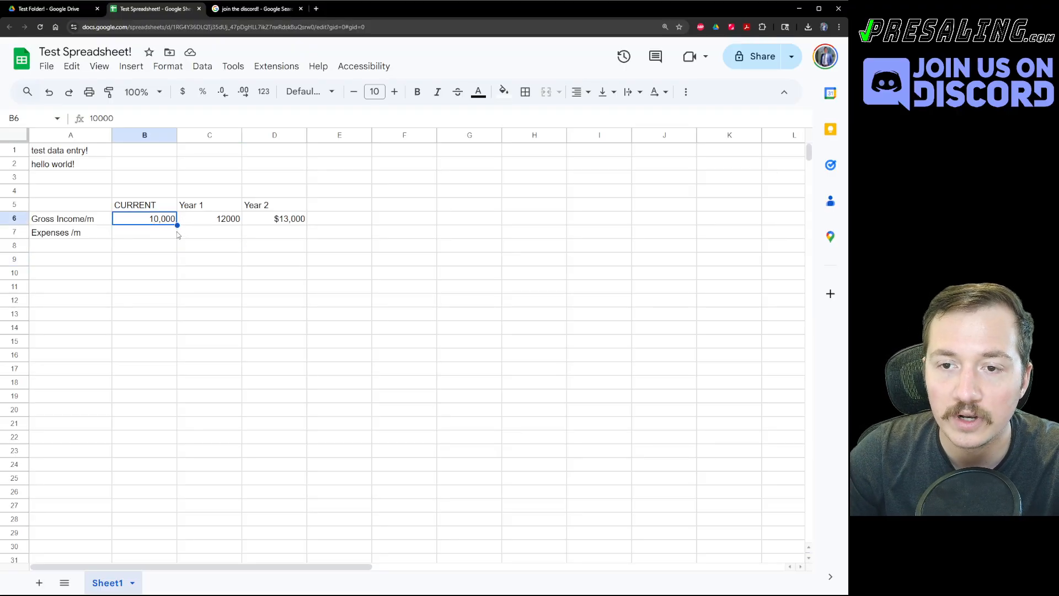
key(Right)
key(Right)
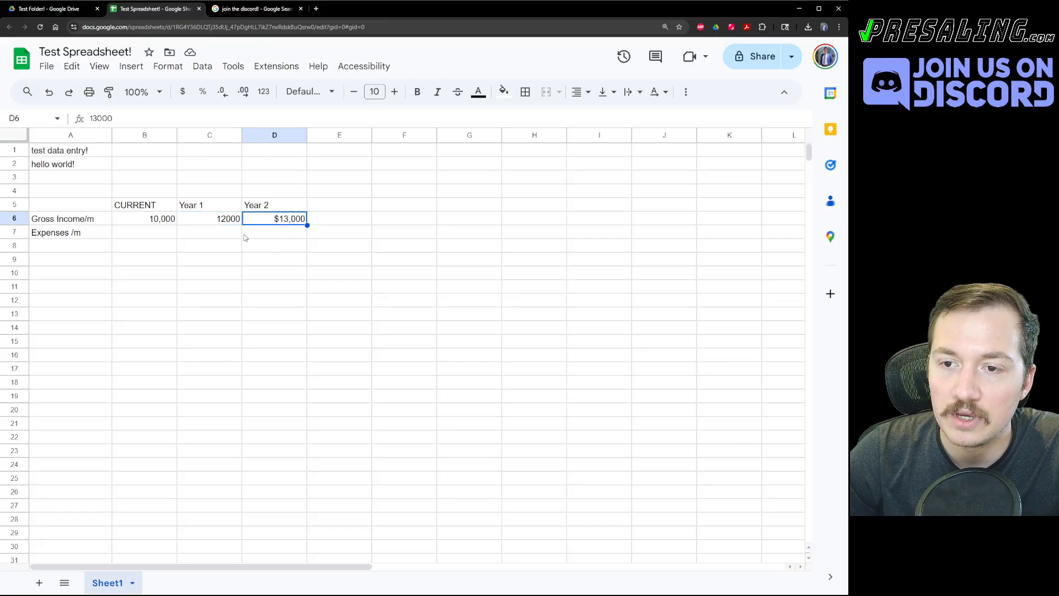
Copy B6 into C6, then undo the paste so C6 holds 12000 again.
click(153, 221)
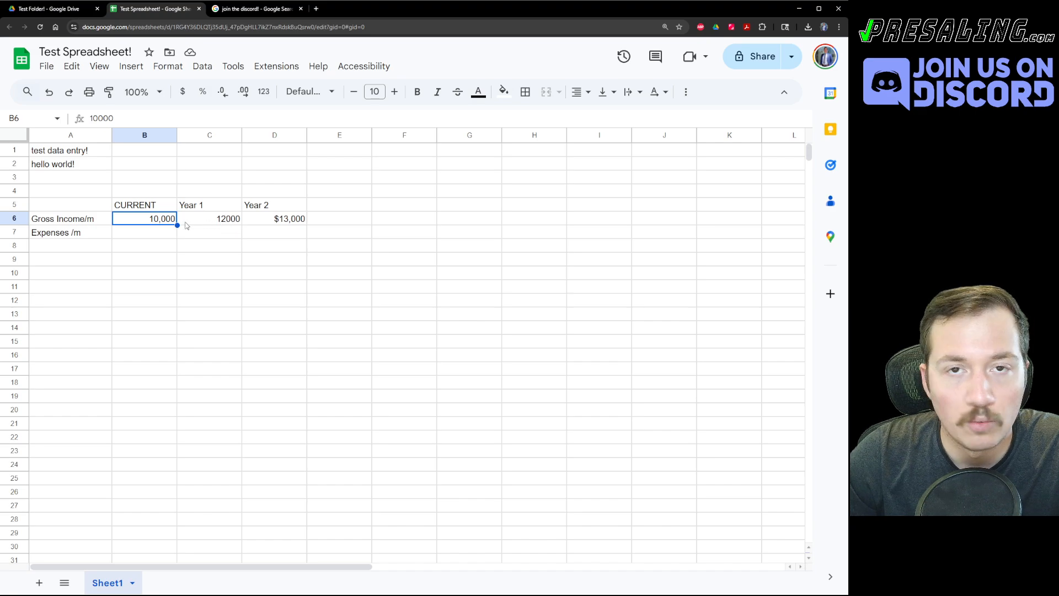
key(ctrl+c)
click(209, 217)
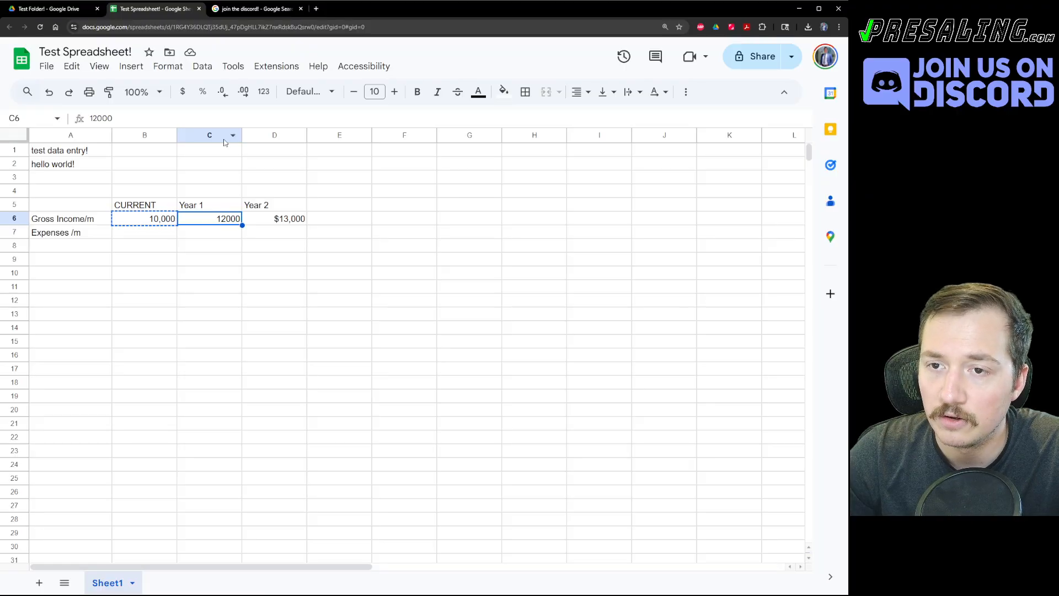
key(ctrl+v)
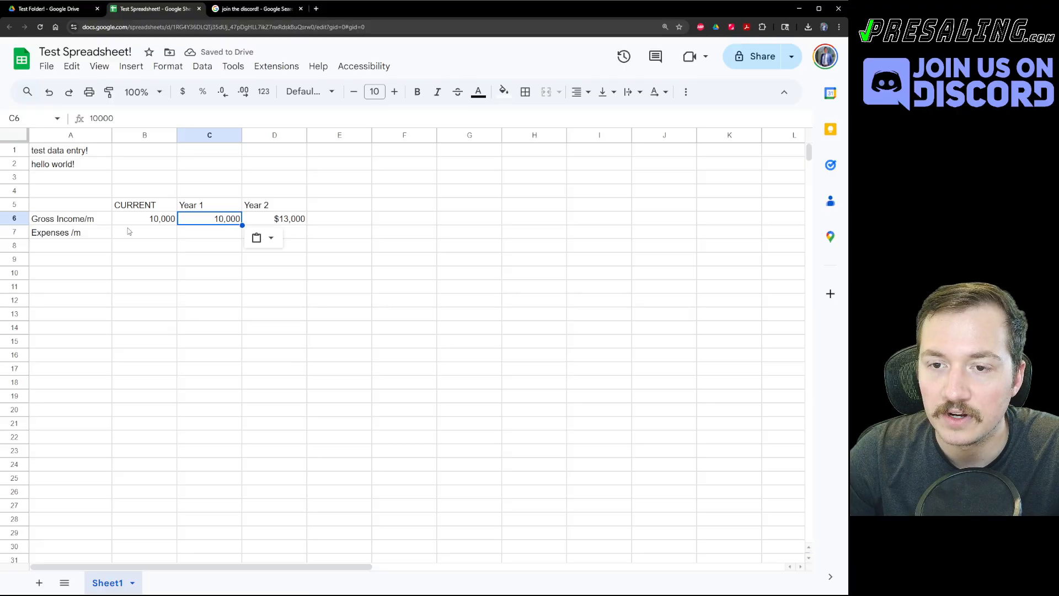
click(150, 225)
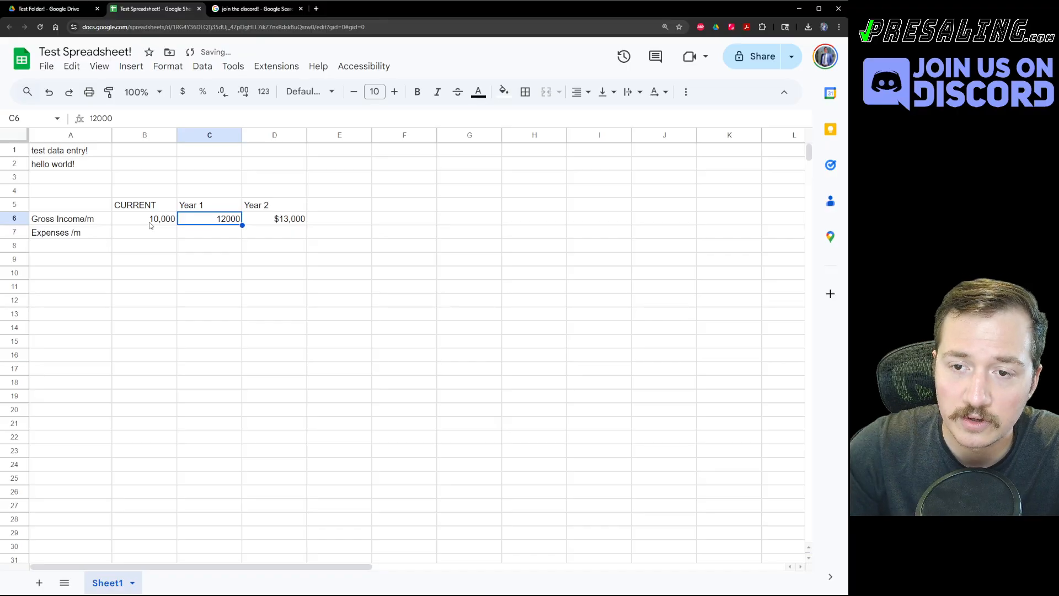
click(150, 220)
key(ctrl+c)
click(207, 223)
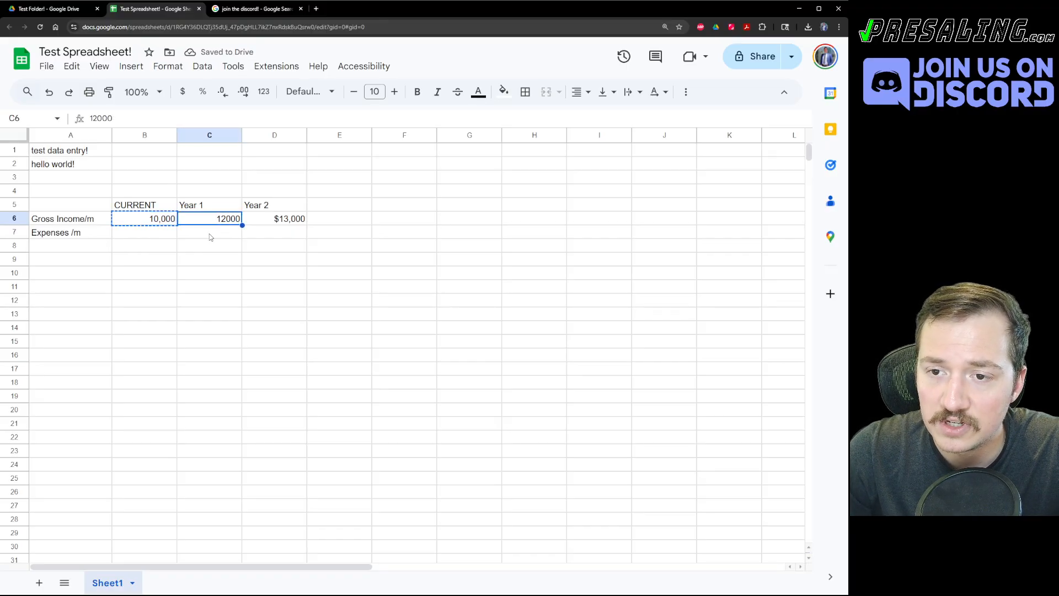
key(ctrl+v)
click(212, 234)
click(161, 222)
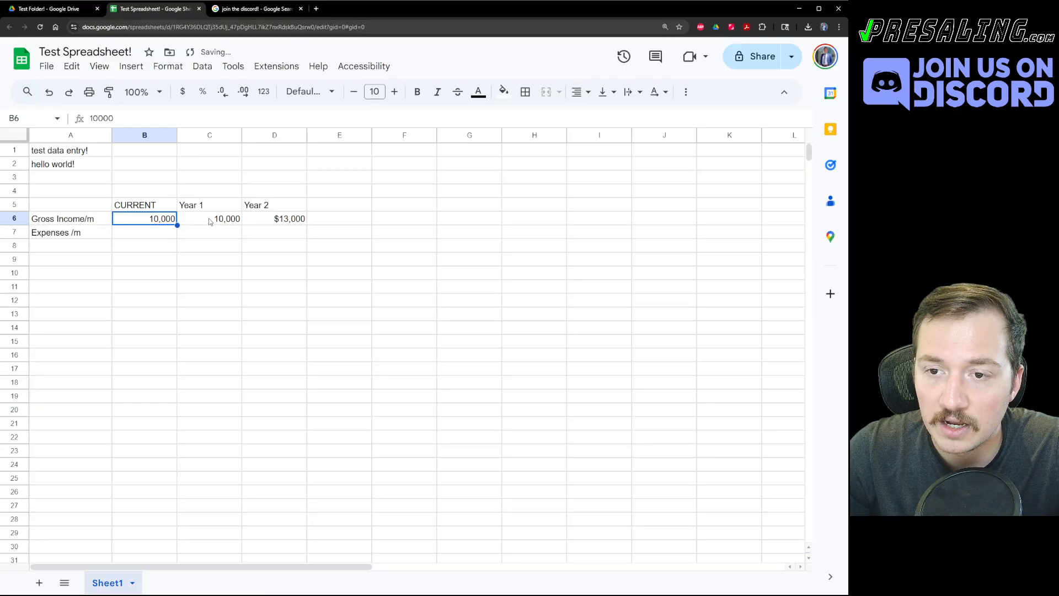
click(211, 221)
key(ctrl+z)
Paste only B6's number format onto C6 so it reads 12,000.
click(161, 220)
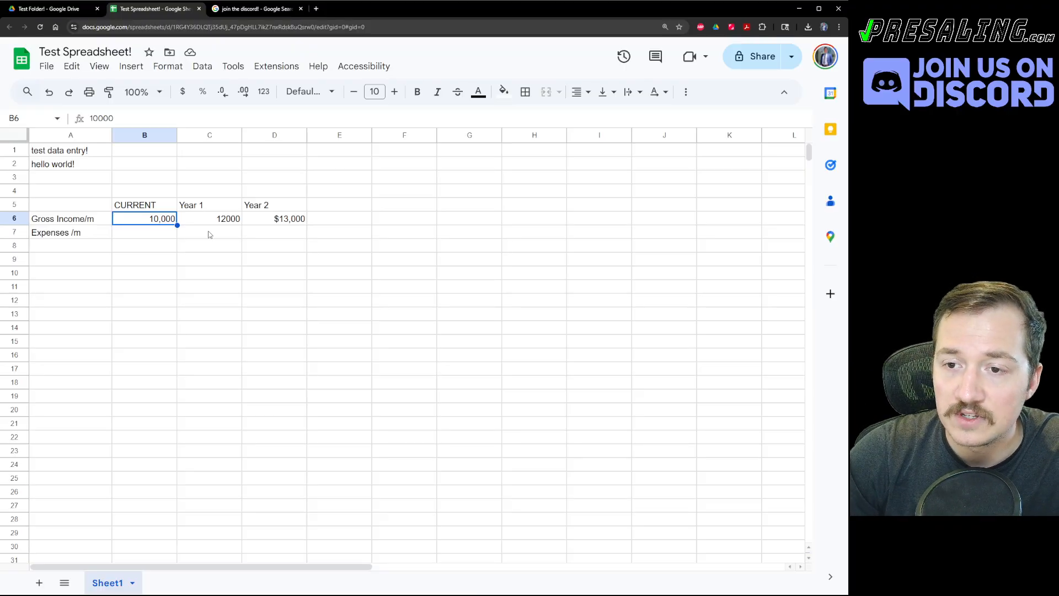
click(219, 221)
click(162, 221)
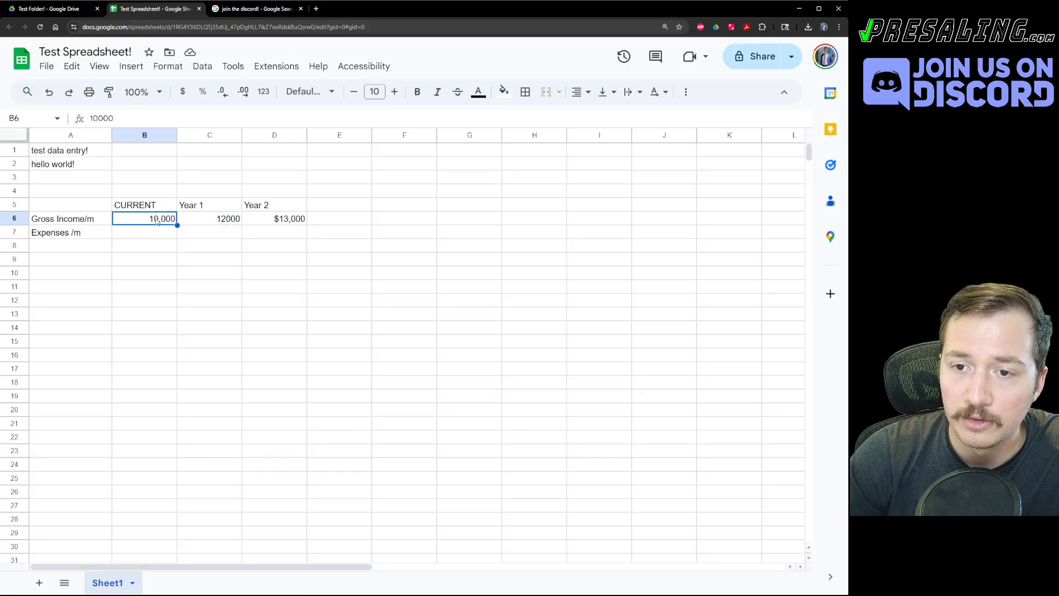
key(ctrl+c)
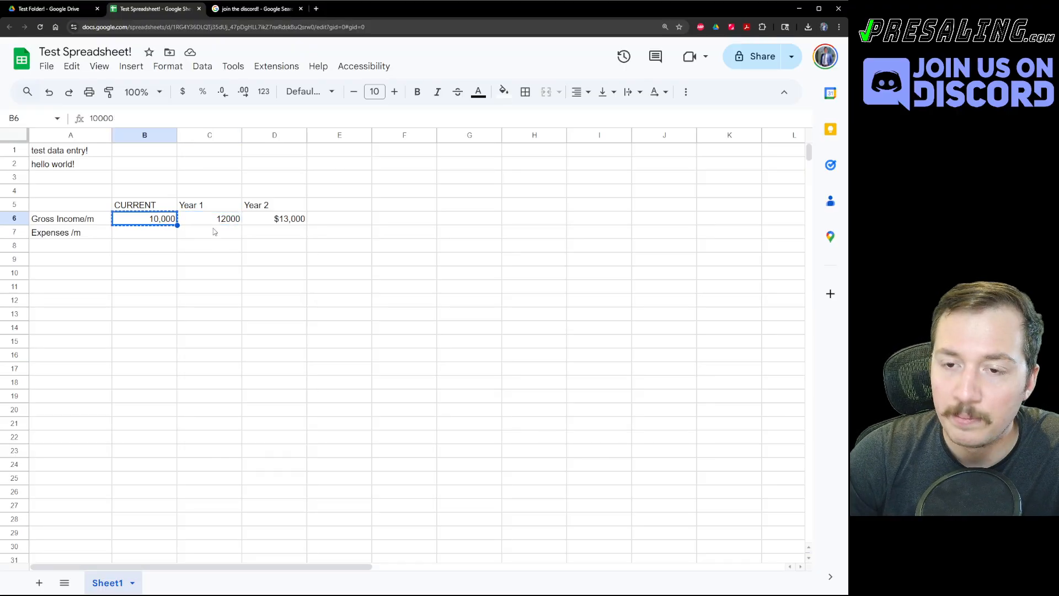
click(205, 220)
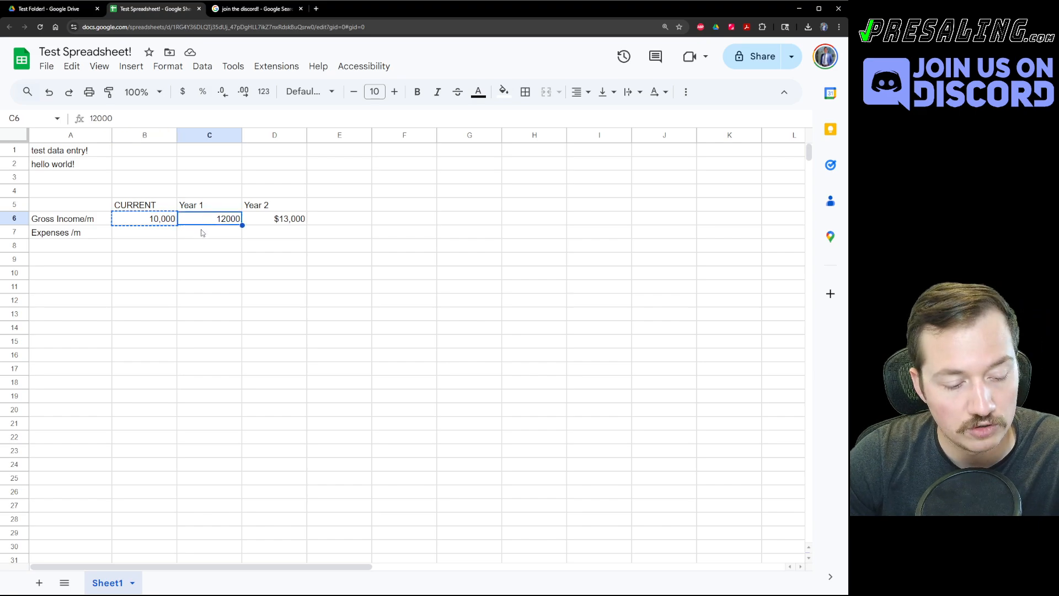
key(ctrl+alt+v)
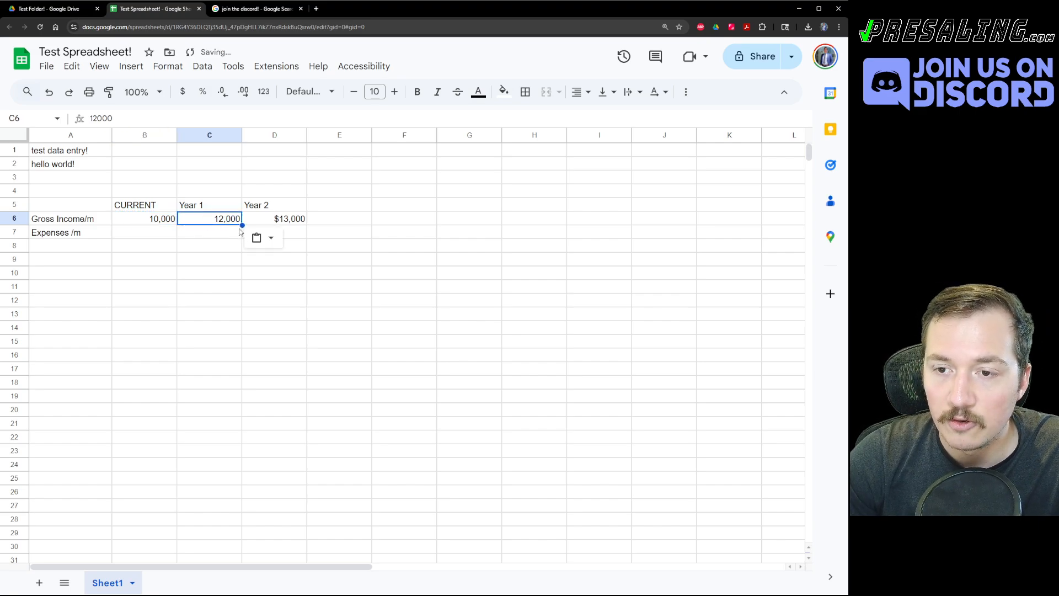
Paste B6's formatting onto C6 via Paste special, then undo it.
right_click(221, 222)
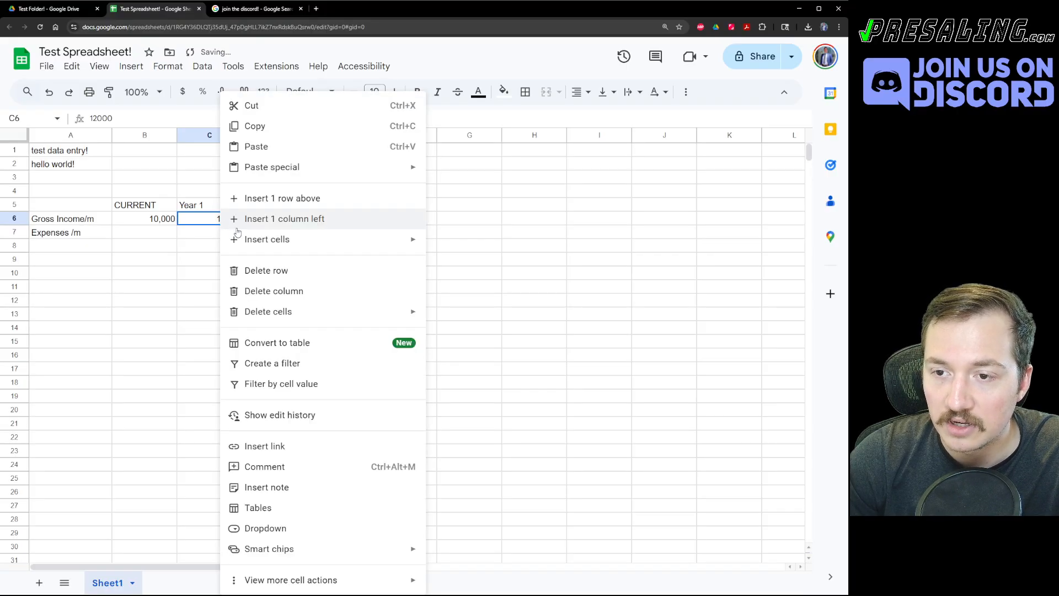
mouse_move(255, 167)
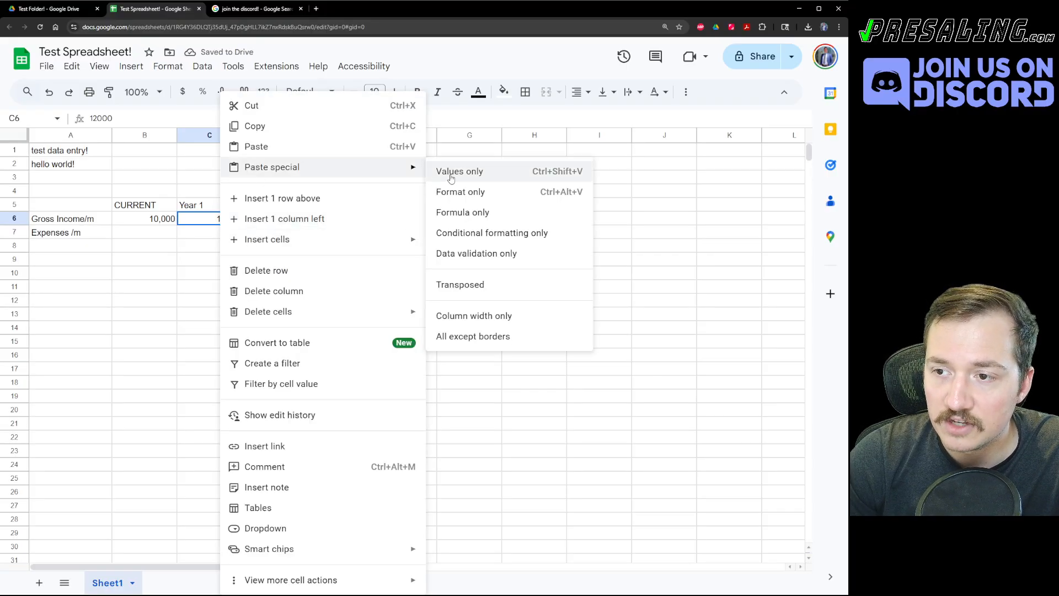
click(460, 192)
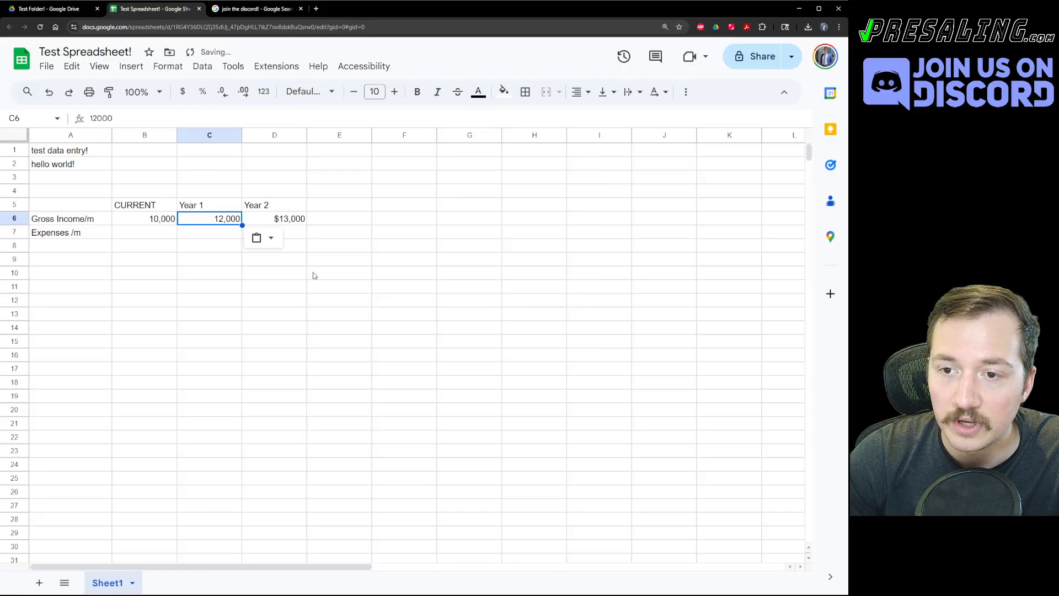
click(286, 288)
key(ctrl+z)
Paste B6's value only into C6, then retype 12000 there.
click(149, 221)
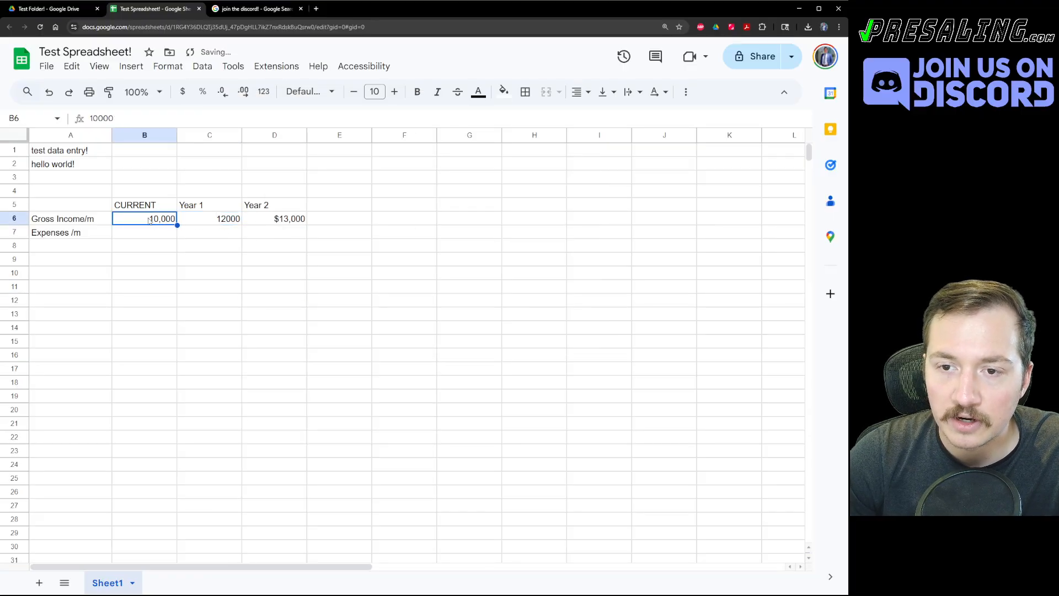
key(ctrl+c)
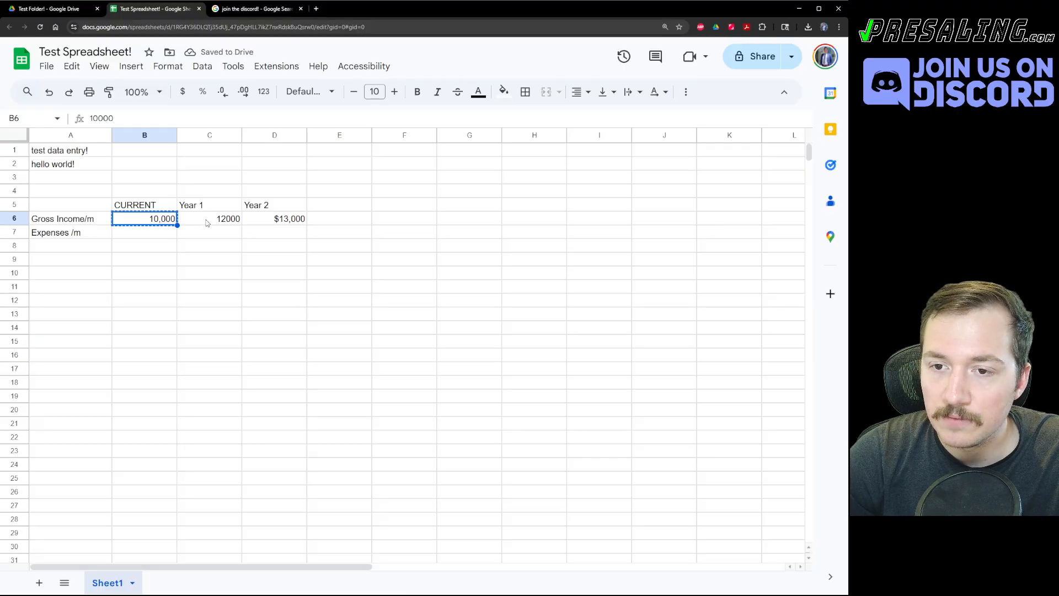
right_click(208, 222)
mouse_move(331, 167)
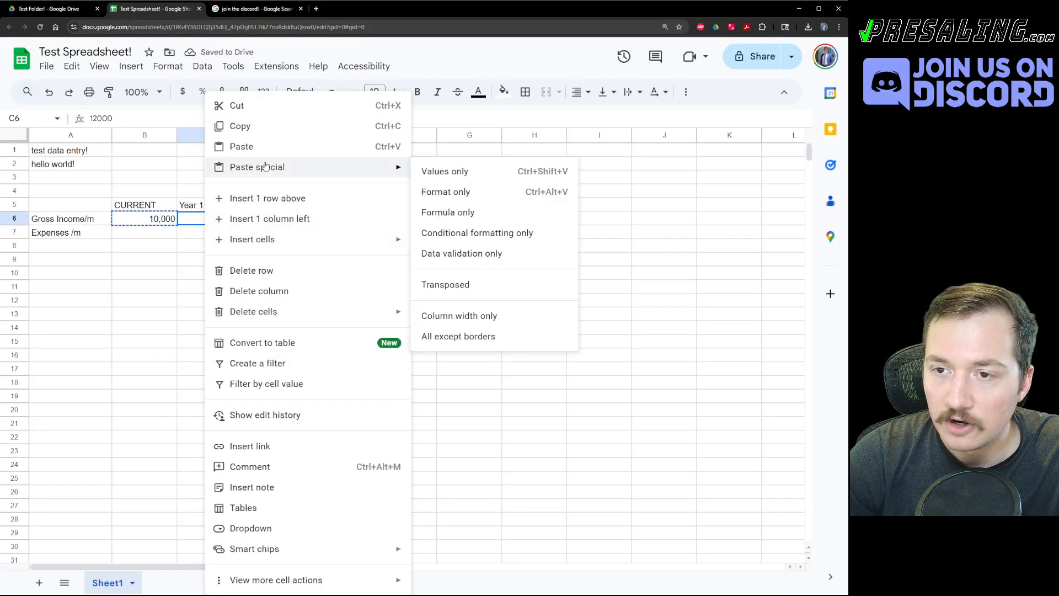
click(460, 173)
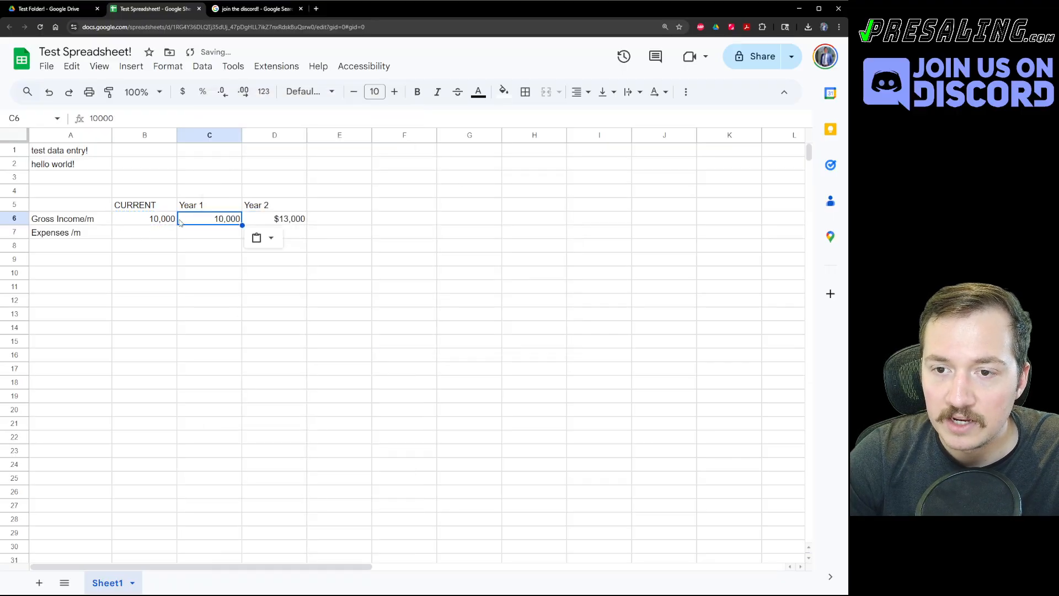
text(12000)
click(219, 269)
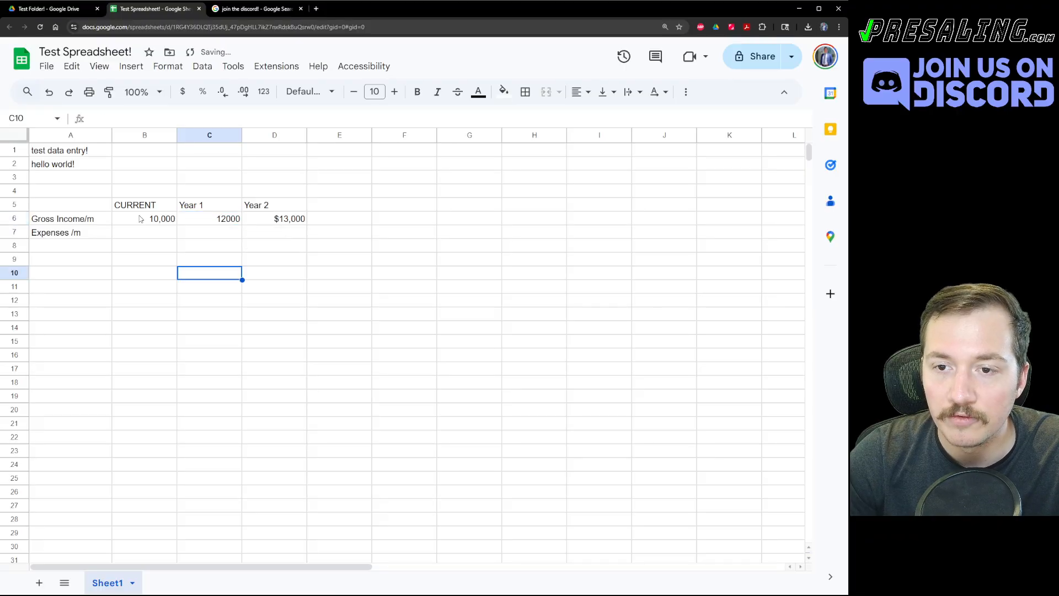
click(141, 219)
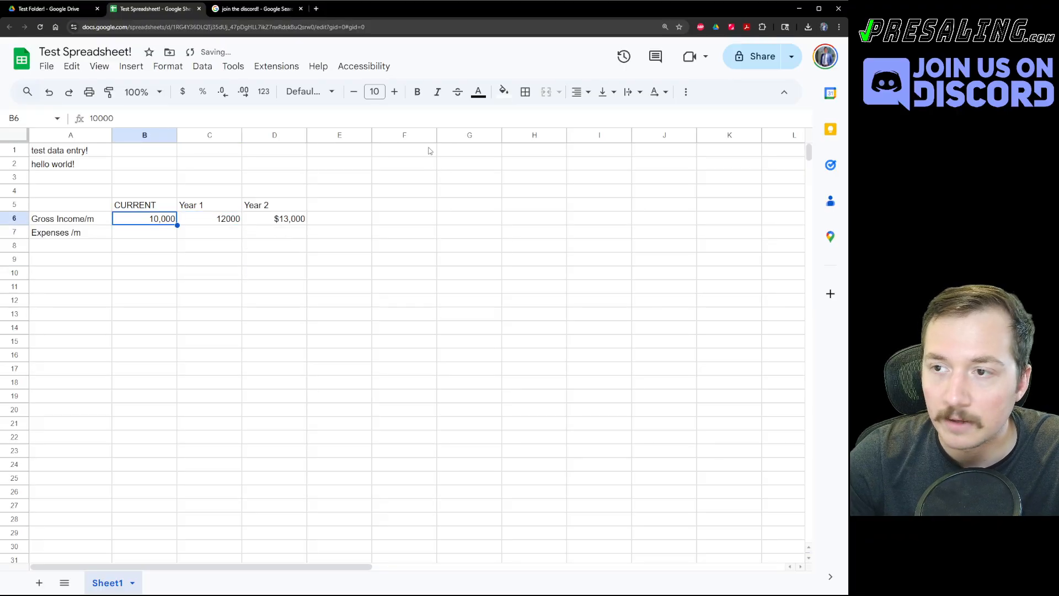
Fill B6 yellow, try pasting its formatting onto D6, then undo that paste.
click(503, 92)
click(550, 151)
click(273, 259)
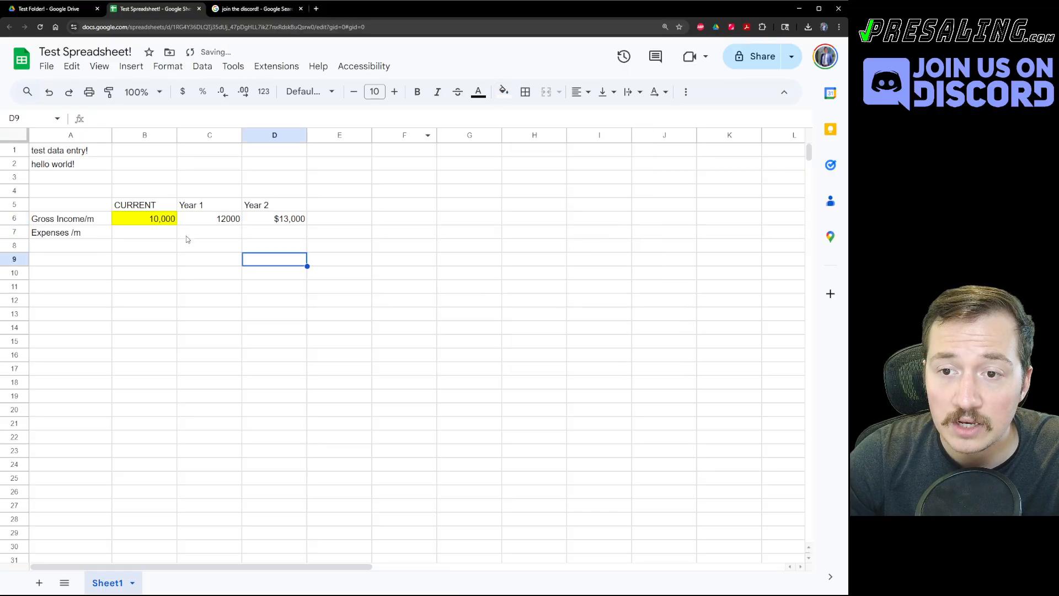
click(171, 220)
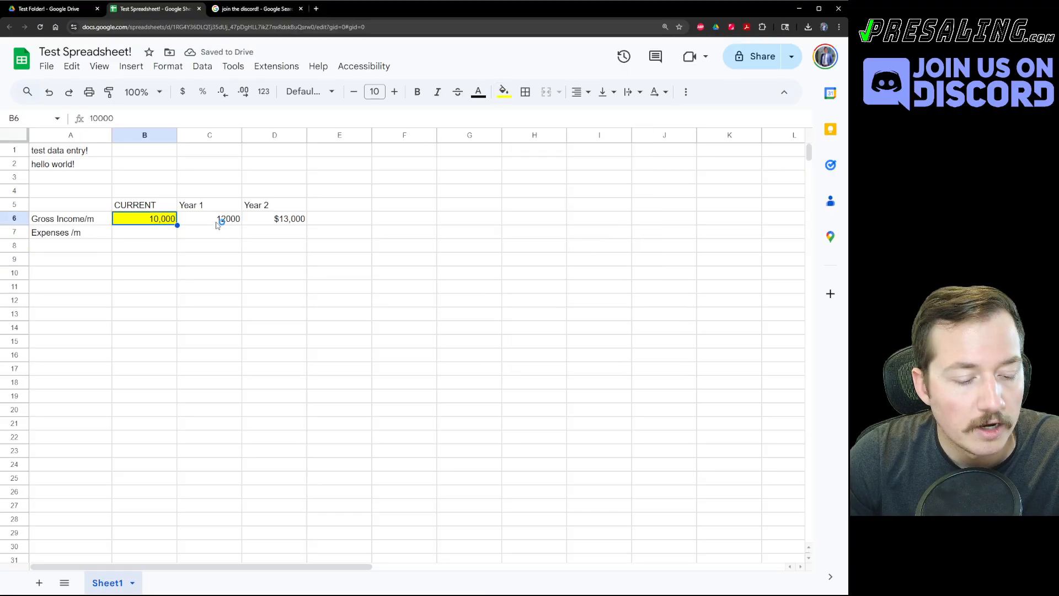
key(ctrl+c)
click(290, 220)
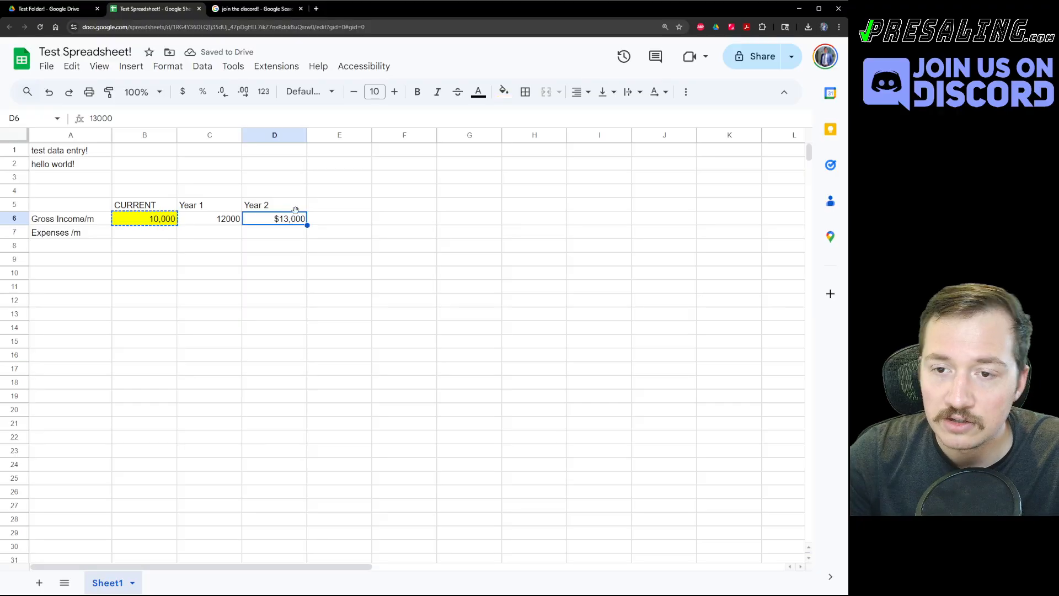
key(ctrl+alt+v)
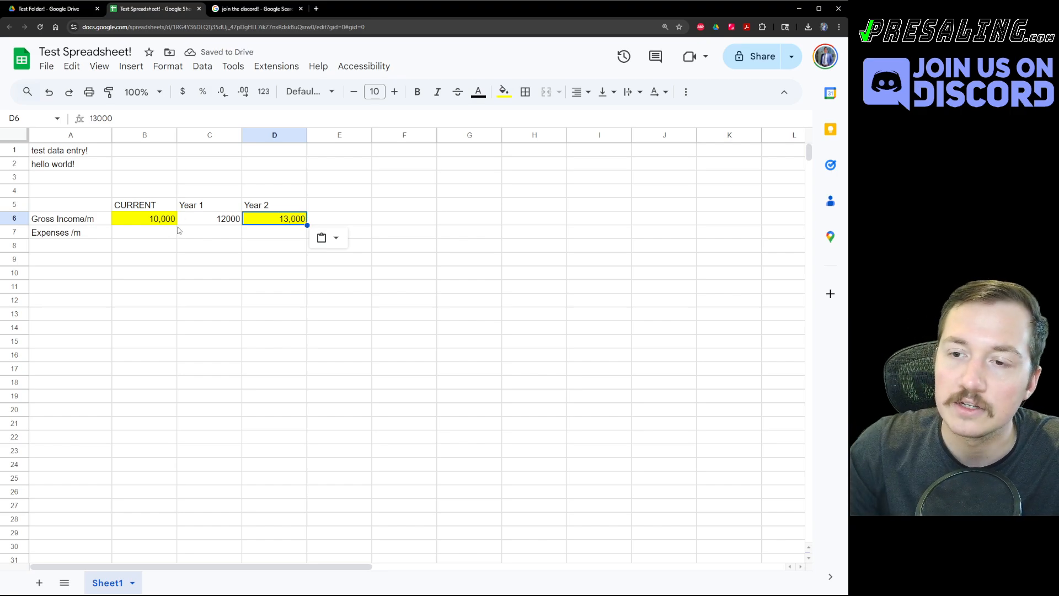
key(ctrl+z)
Paste B6's yellow formatting onto D6 again.
click(157, 228)
key(ctrl+c)
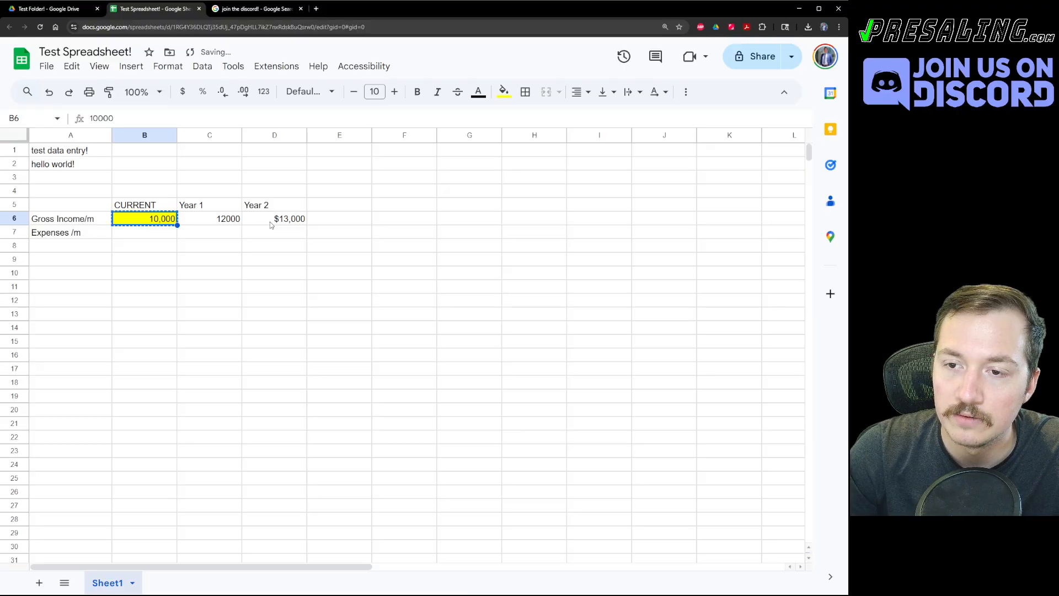
click(265, 223)
key(ctrl+alt+v)
Make B6's 10,000 bold and italic and paste that formatting onto D6.
click(141, 217)
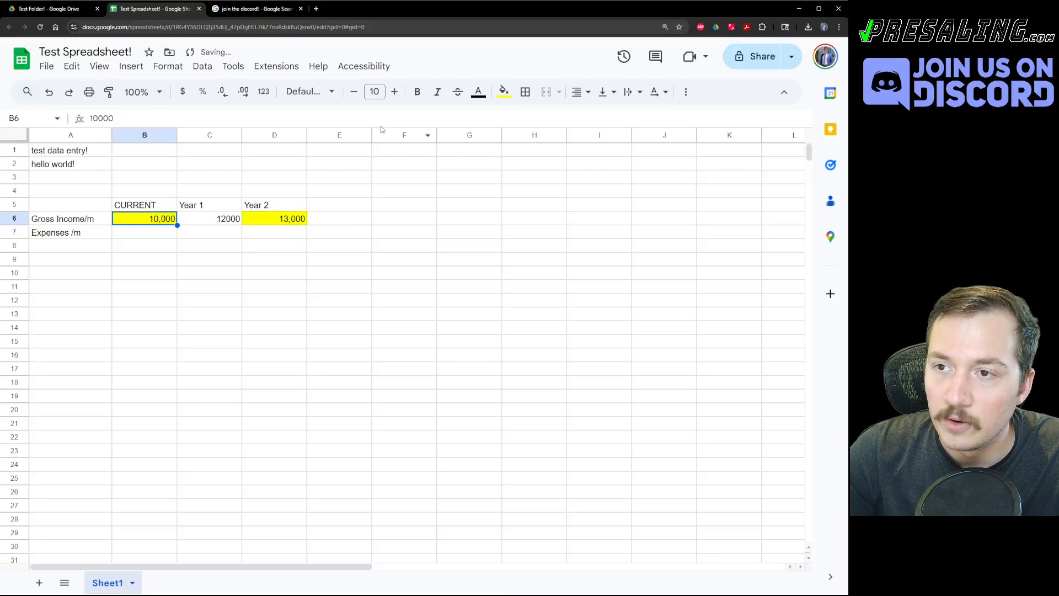
click(417, 92)
click(438, 92)
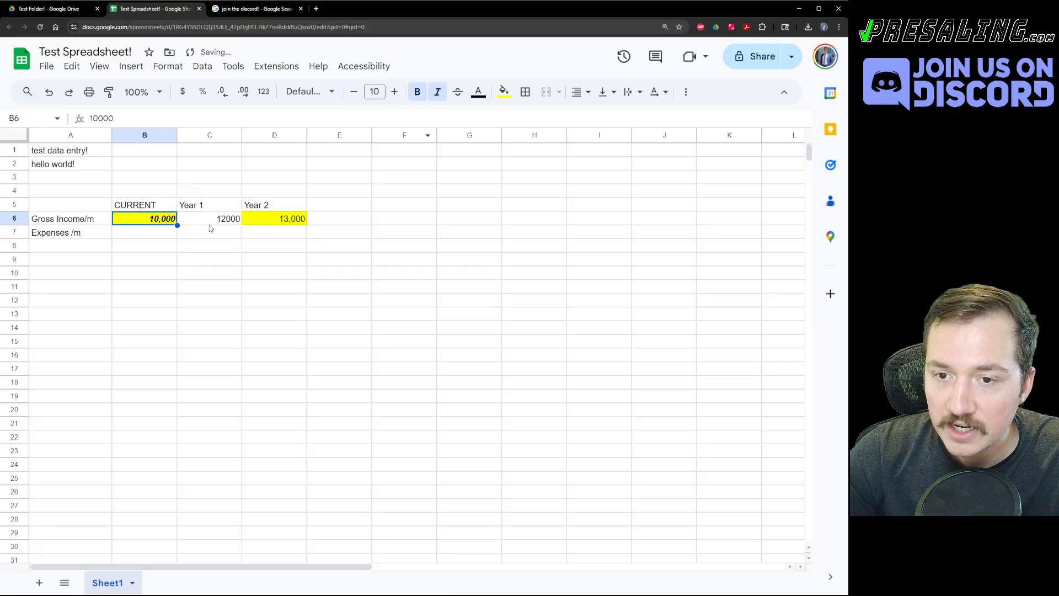
click(183, 249)
click(154, 219)
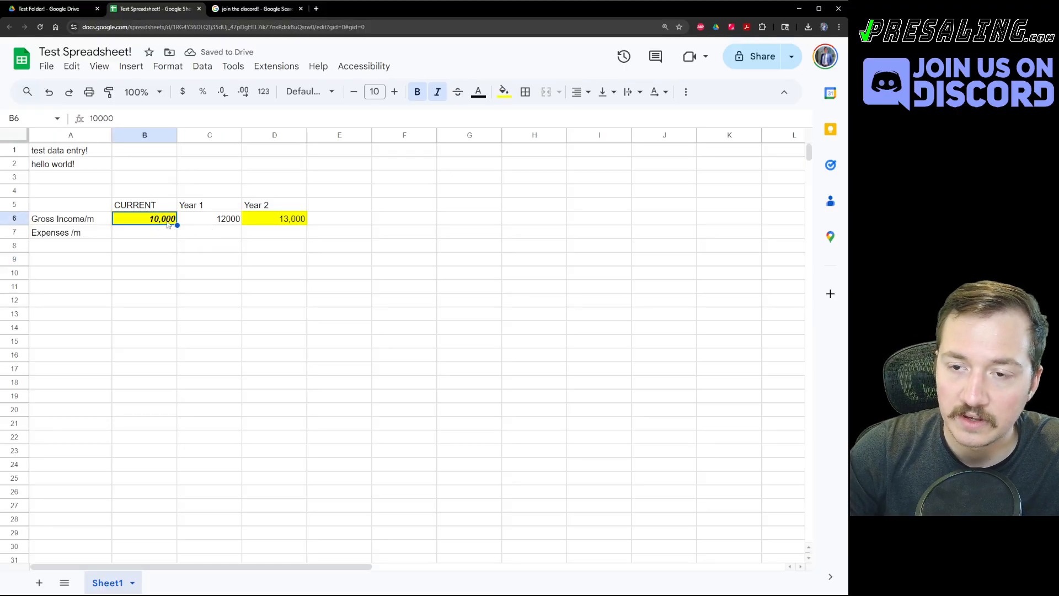
key(ctrl+c)
click(224, 219)
click(273, 215)
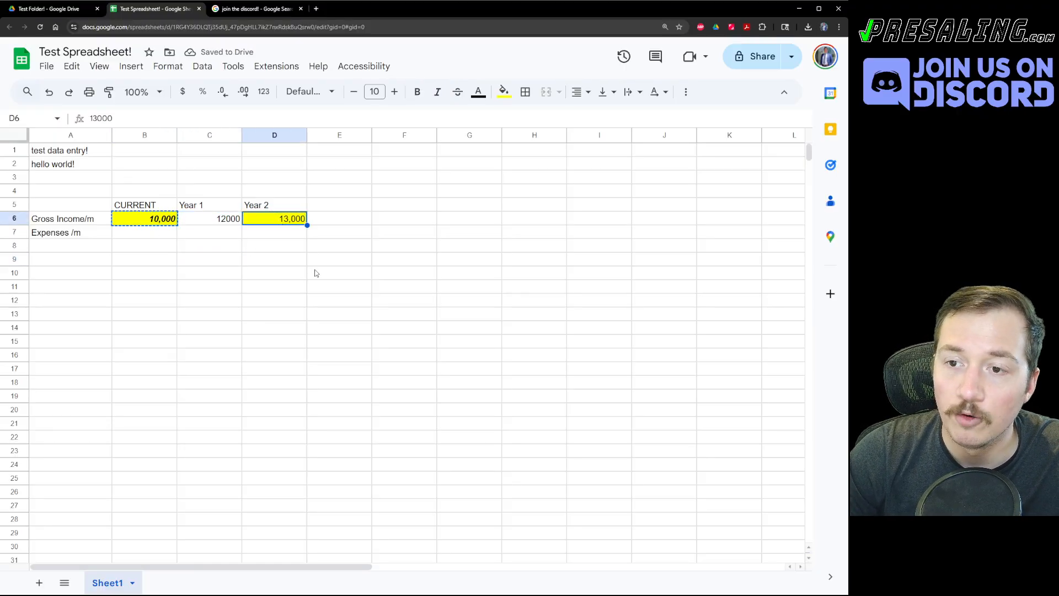
key(ctrl+alt+v)
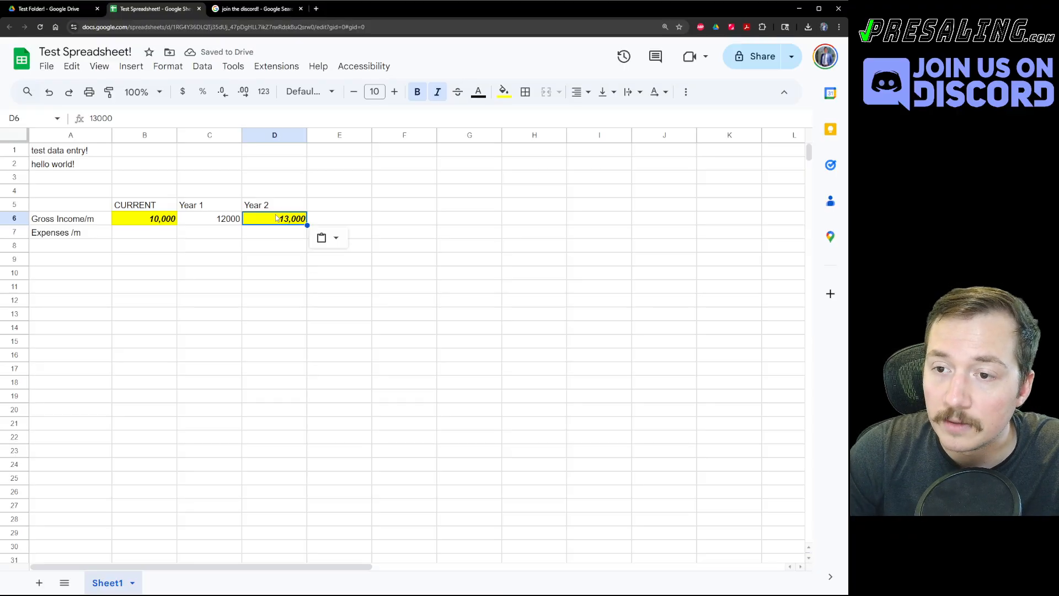
Paste B6 into D6, then undo twice so D6 is a plain $13,000 again.
right_click(276, 216)
click(257, 259)
click(144, 218)
key(ctrl+c)
click(292, 219)
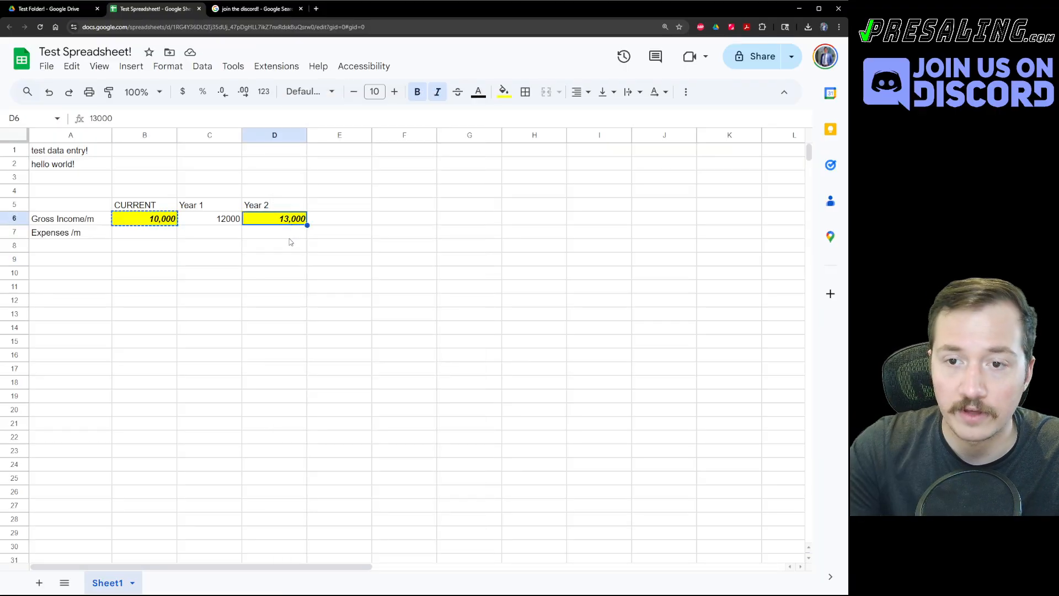
key(ctrl+v)
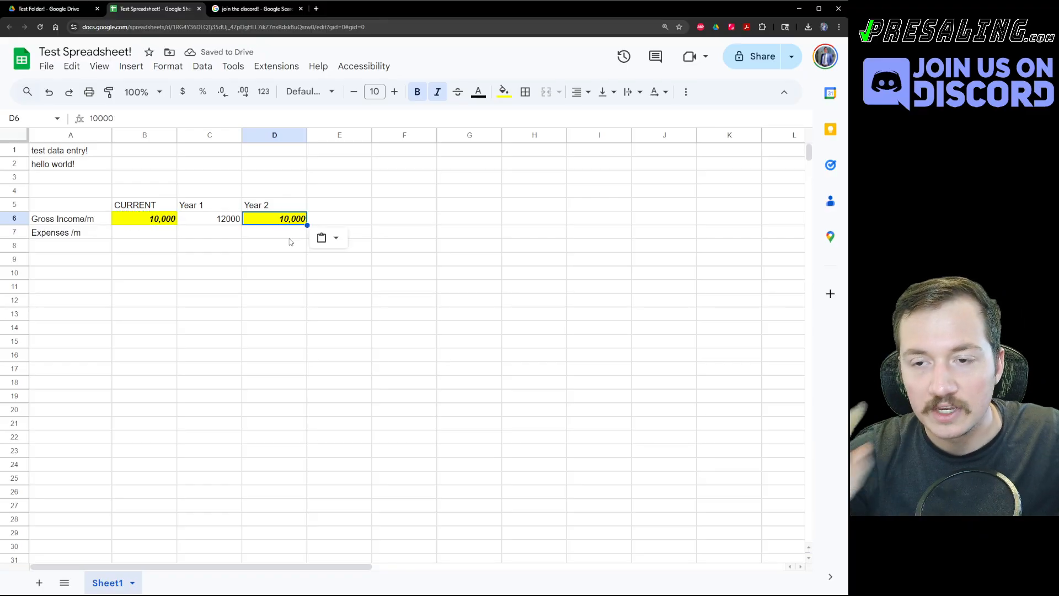
click(288, 238)
key(ctrl+z)
key(ctrl+z)
key(ctrl+z)
key(ctrl+z)
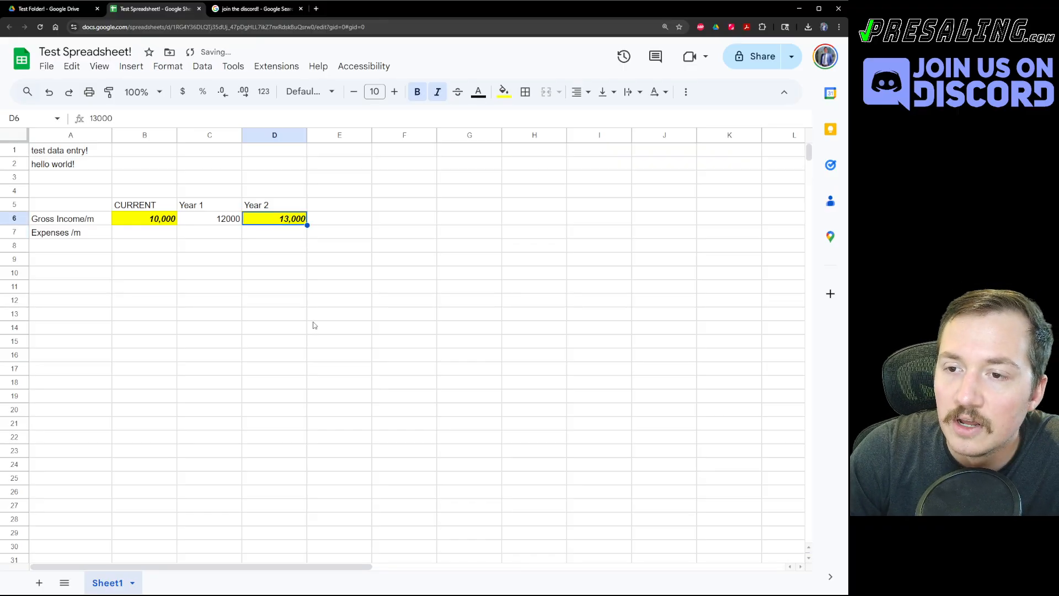
key(ctrl+z)
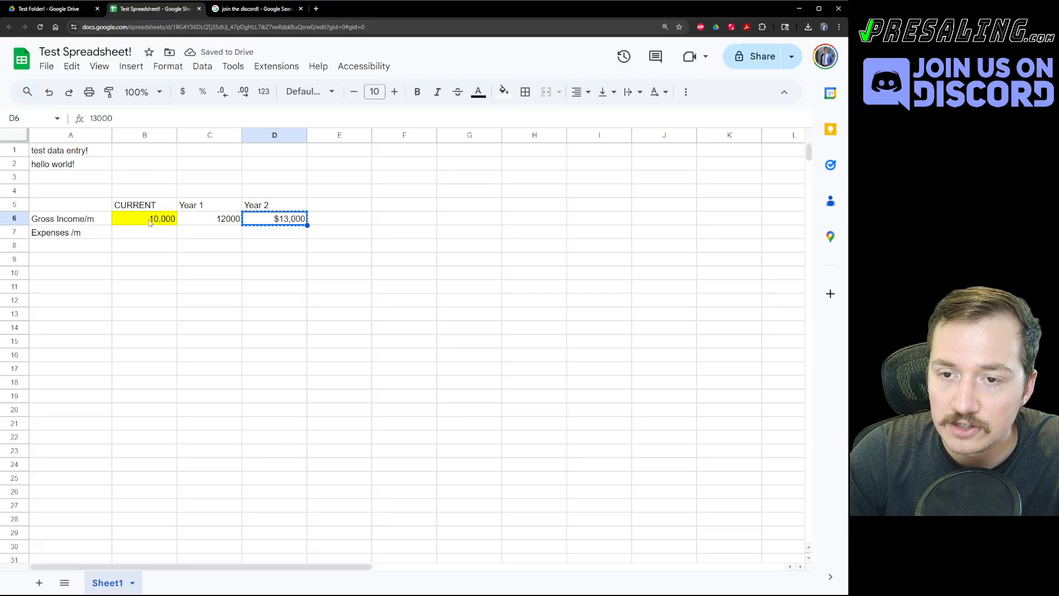
Redo the dollar formatting across B6:D6 and check D6's value.
key(ctrl+y)
click(227, 247)
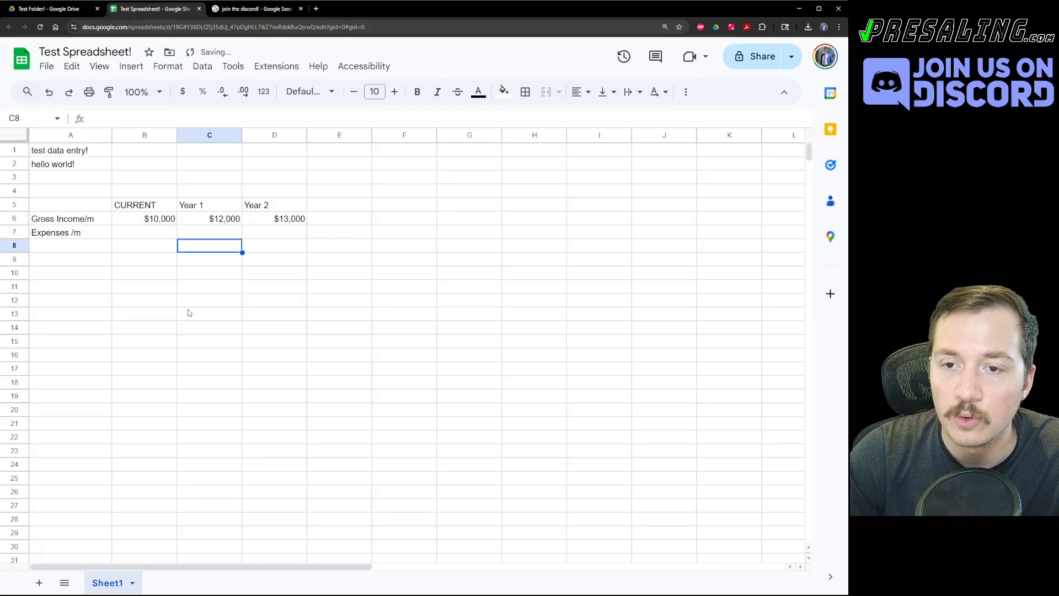
click(270, 219)
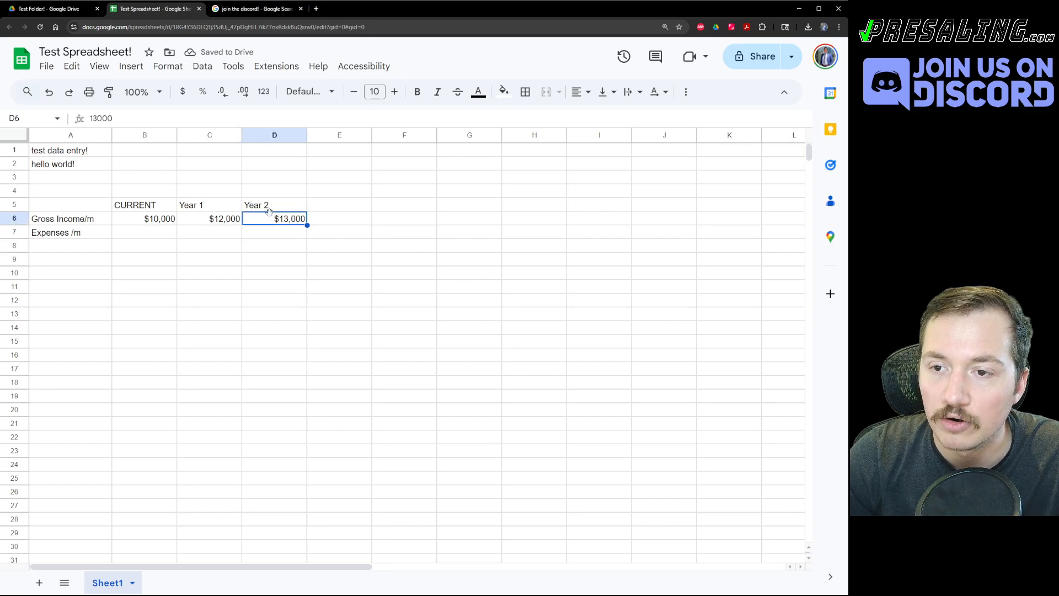
Make the CURRENT header in B5 light grey, bold and centred.
mouse_move(149, 205)
mouse_down()
mouse_move(271, 205)
mouse_move(165, 216)
mouse_move(161, 207)
mouse_up()
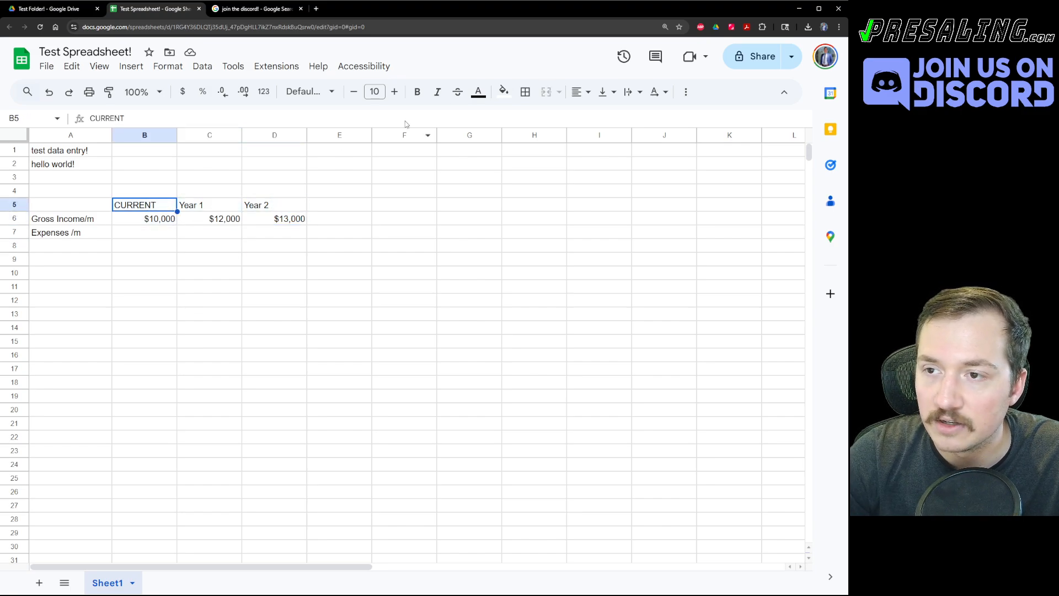
click(504, 91)
click(589, 137)
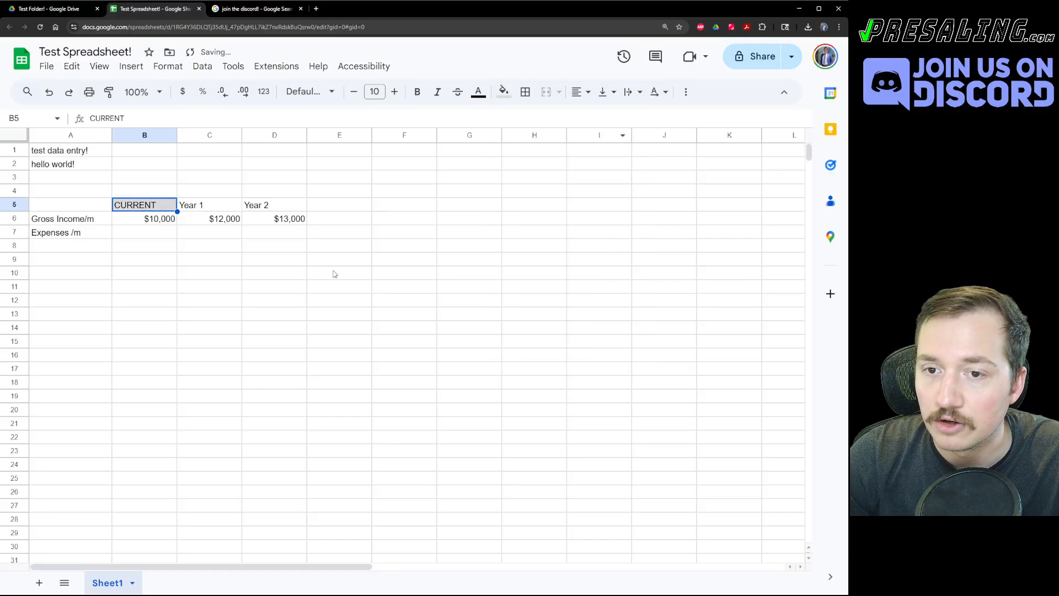
key(ctrl+b)
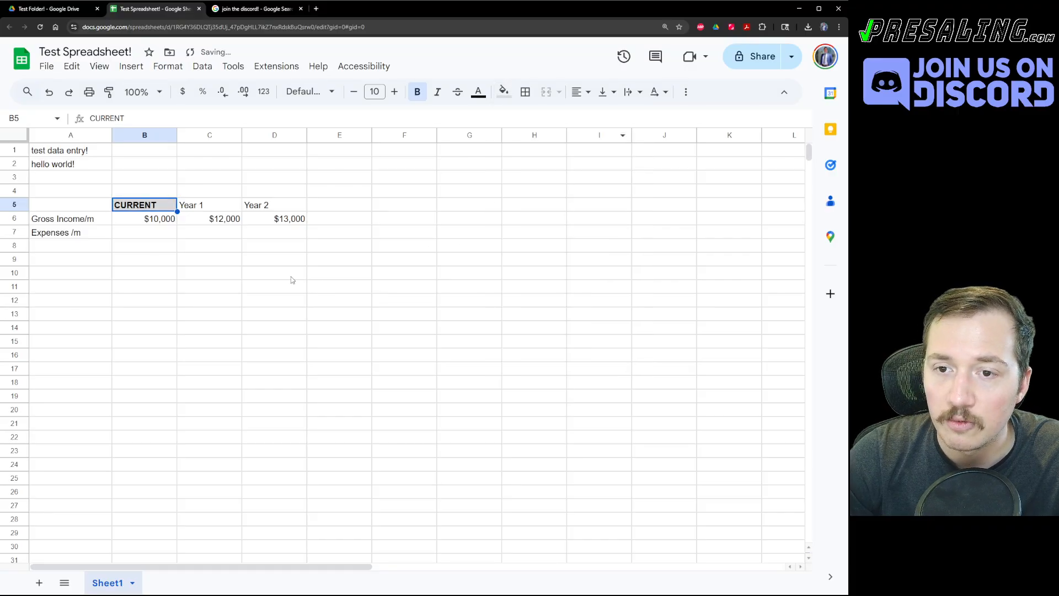
click(579, 93)
click(603, 116)
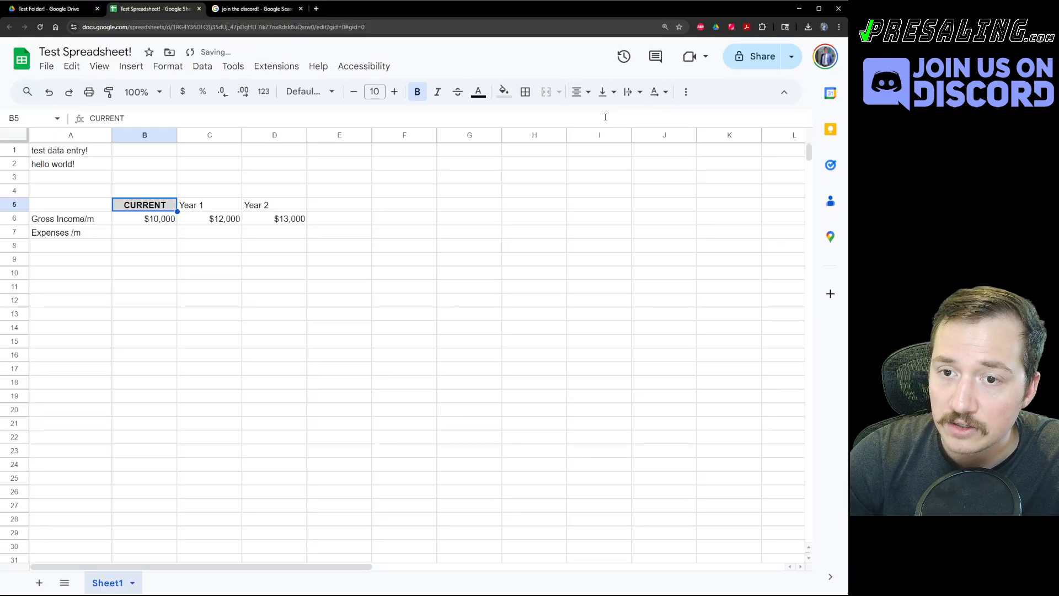
Copy B5's formatting onto the Year 1 and Year 2 headers in B5:D5.
key(ctrl+c)
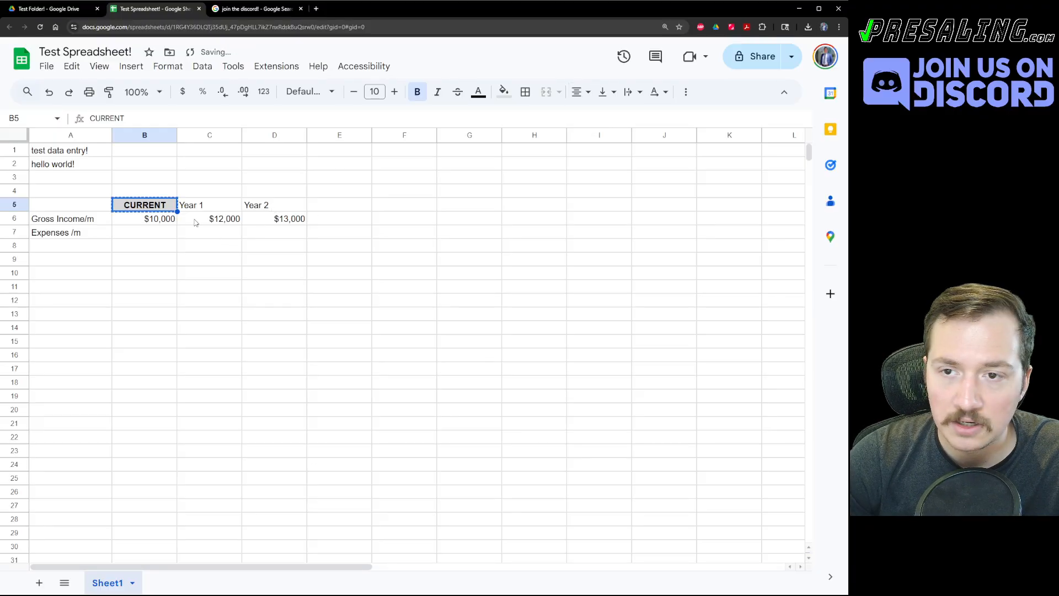
click(212, 266)
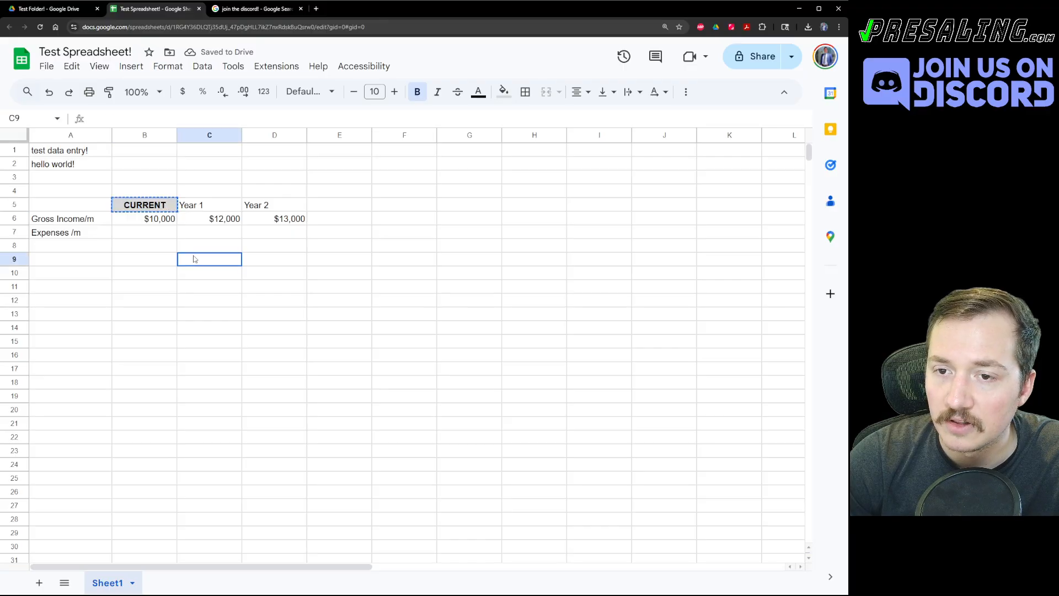
drag(145, 204, 269, 207)
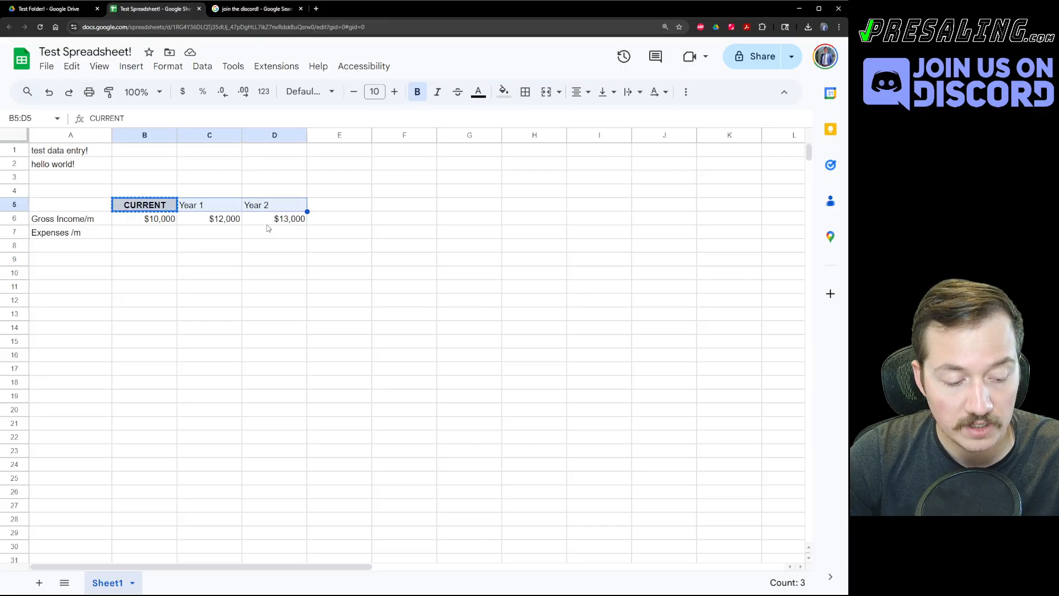
key(ctrl+alt+v)
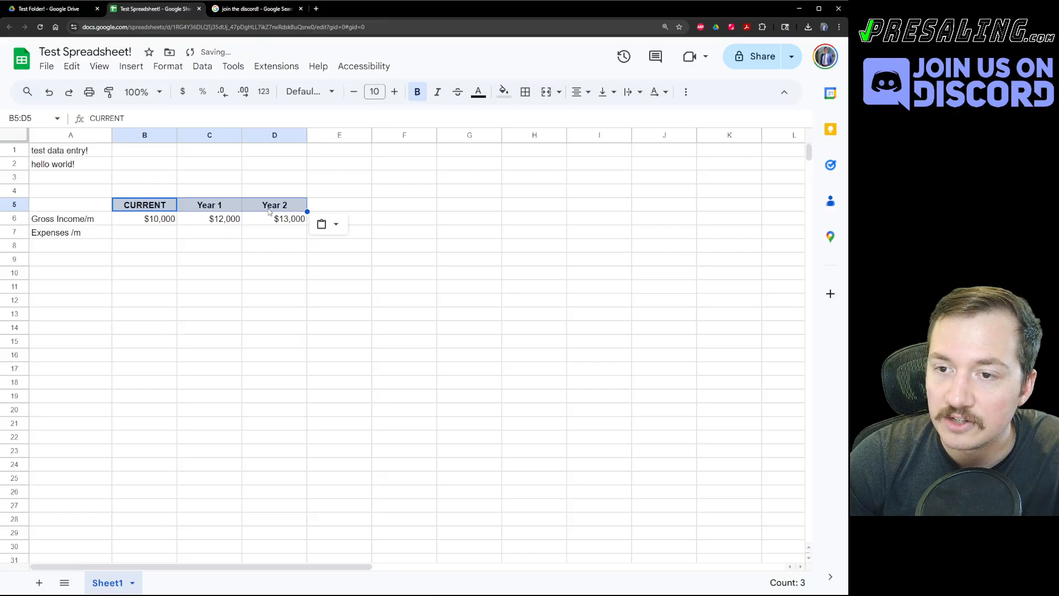
click(249, 251)
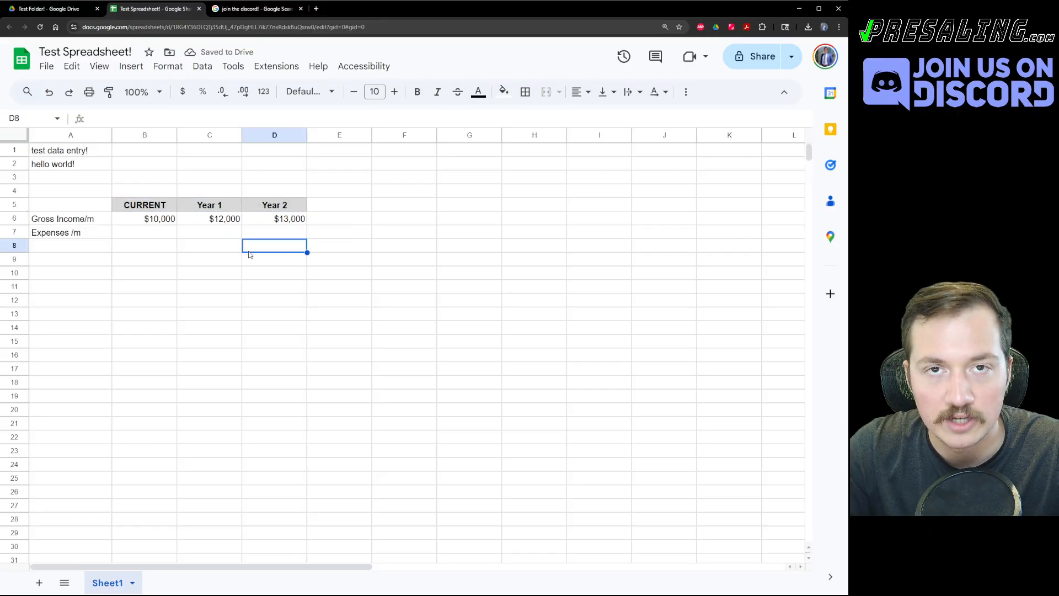
click(196, 329)
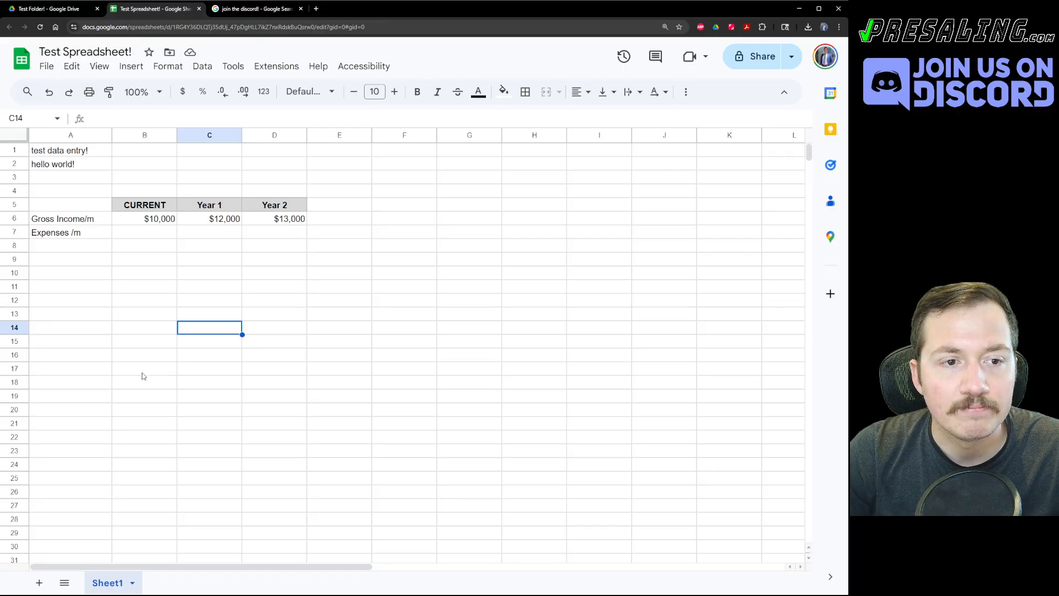
drag(137, 210, 260, 206)
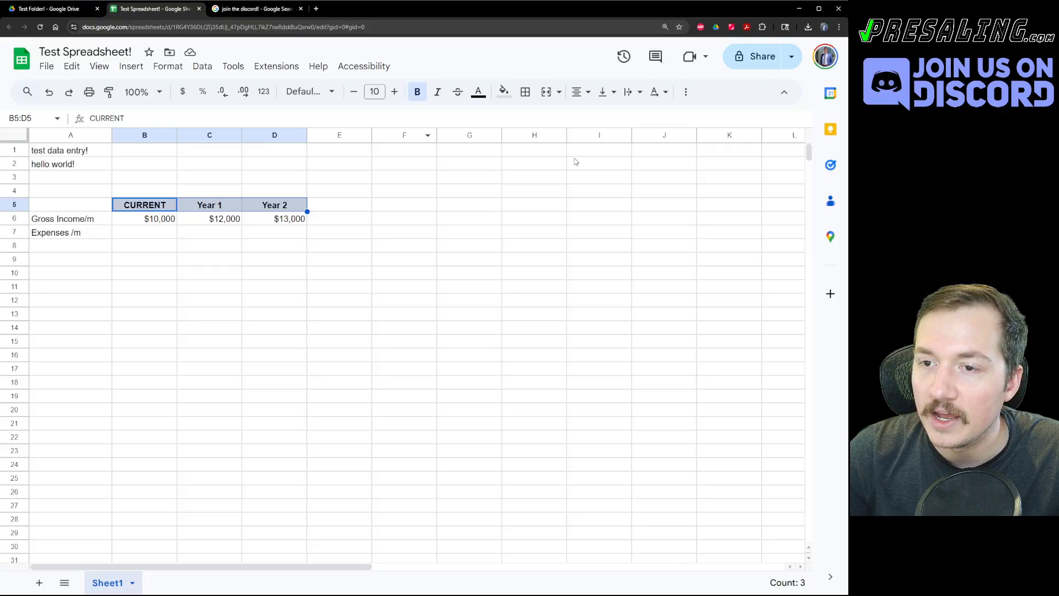
Give B5:D5 a thick green outer border.
click(525, 91)
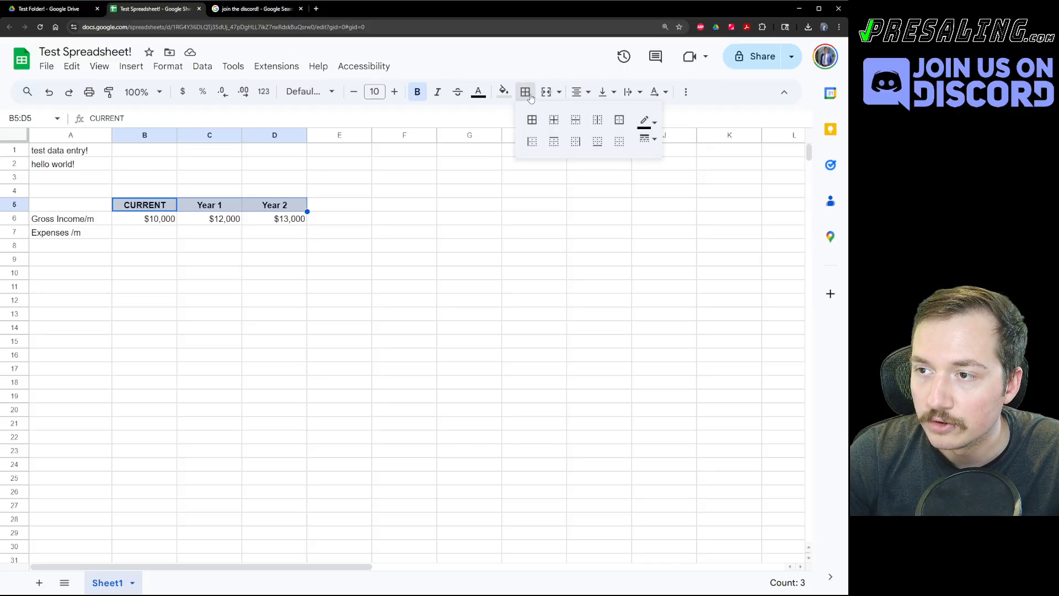
click(619, 125)
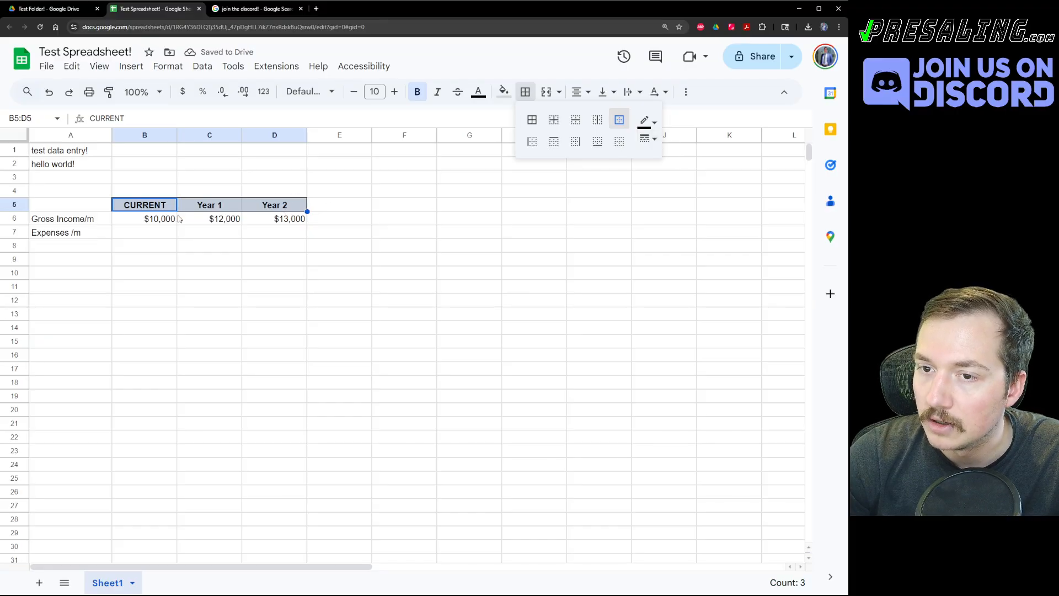
click(648, 139)
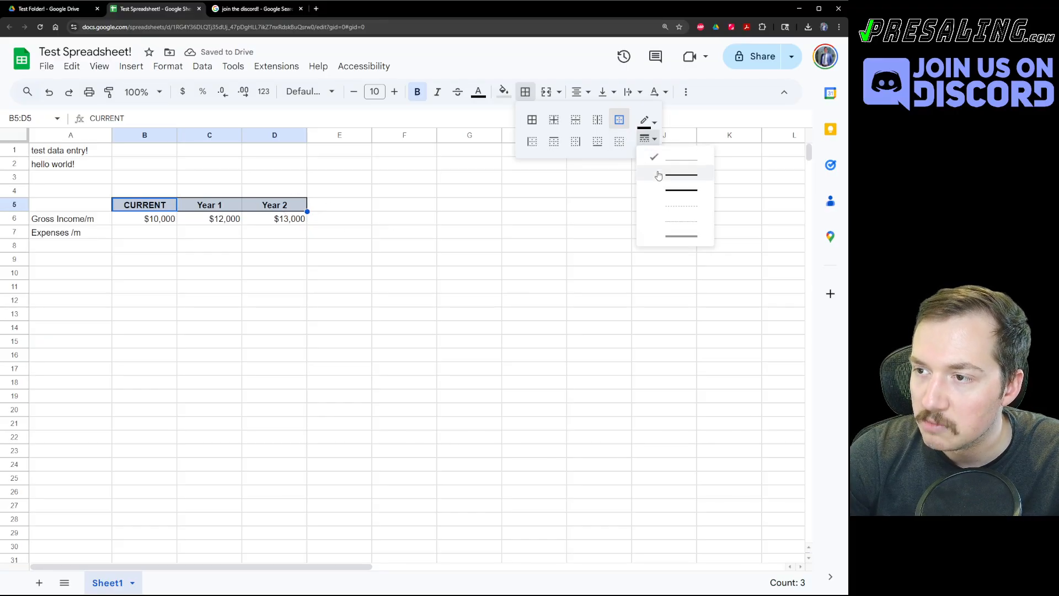
click(668, 190)
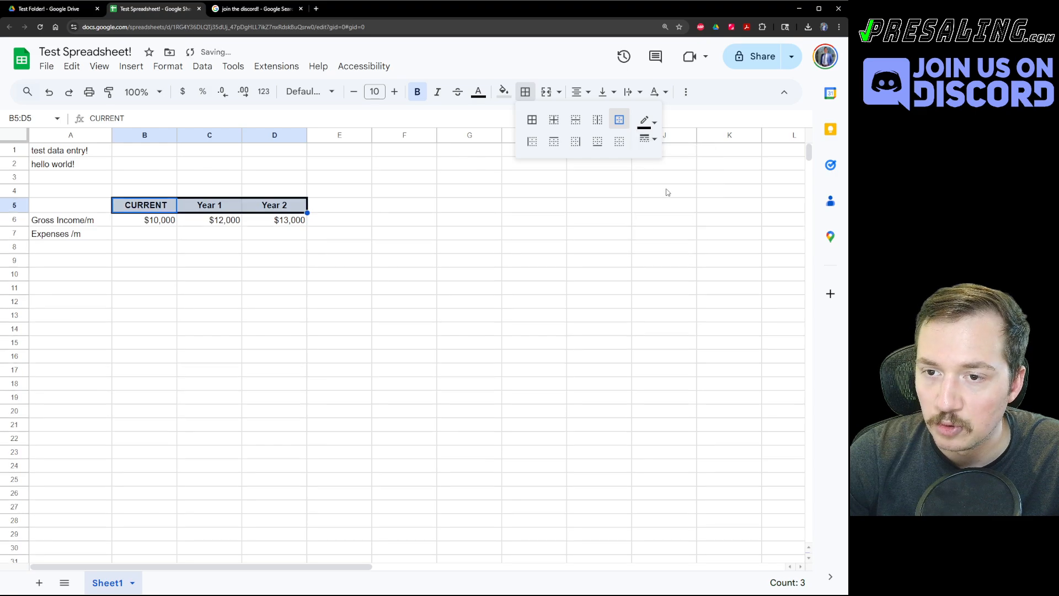
click(645, 120)
click(706, 178)
click(564, 261)
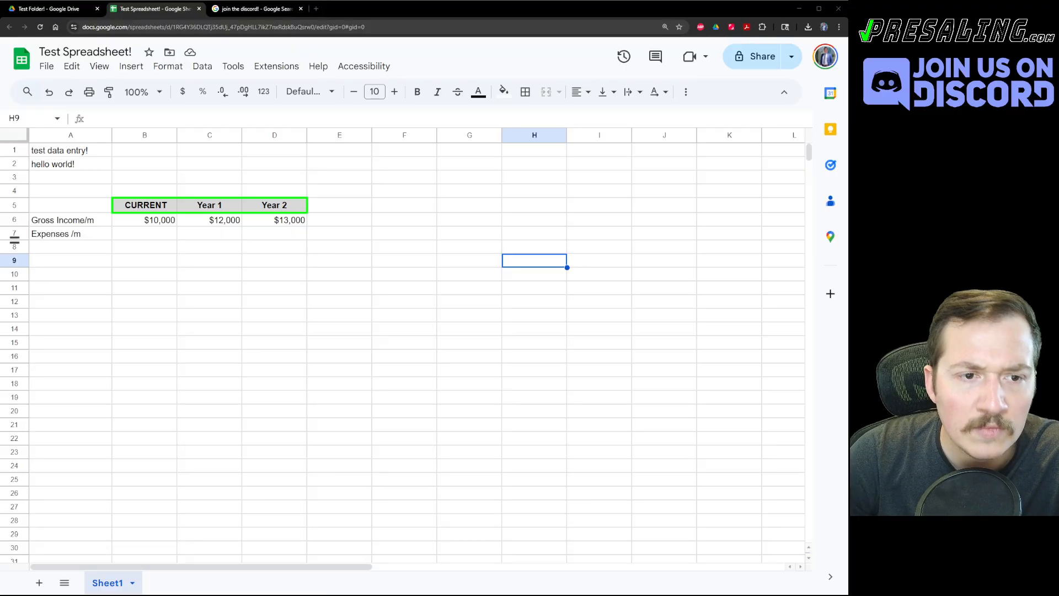
Add 'Data as of today' to the CURRENT header in B5 and wrap its text.
click(145, 206)
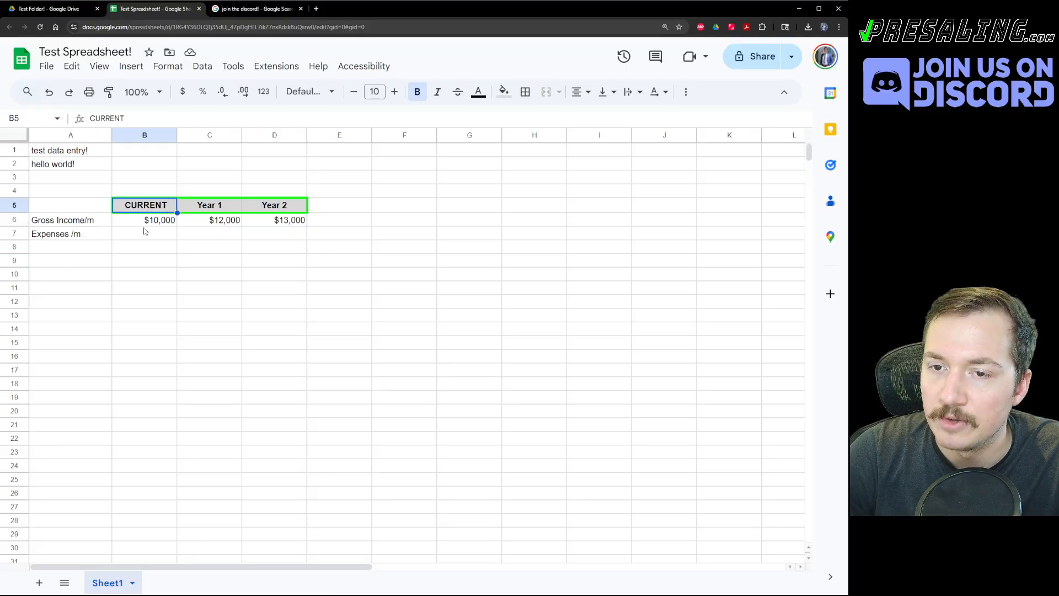
key(Return)
text(Data)
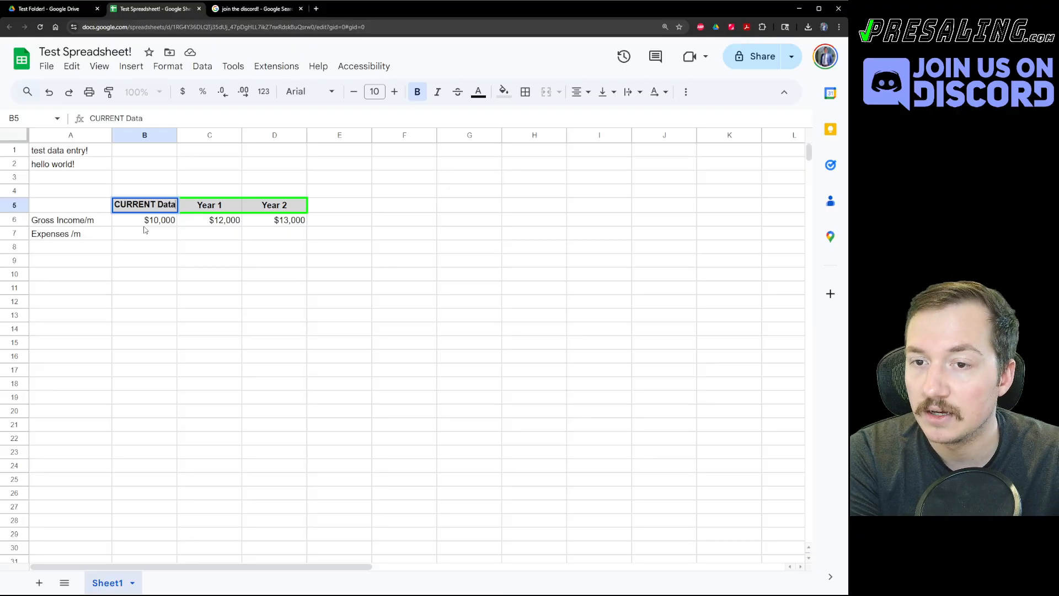
text( as of today)
key(Return)
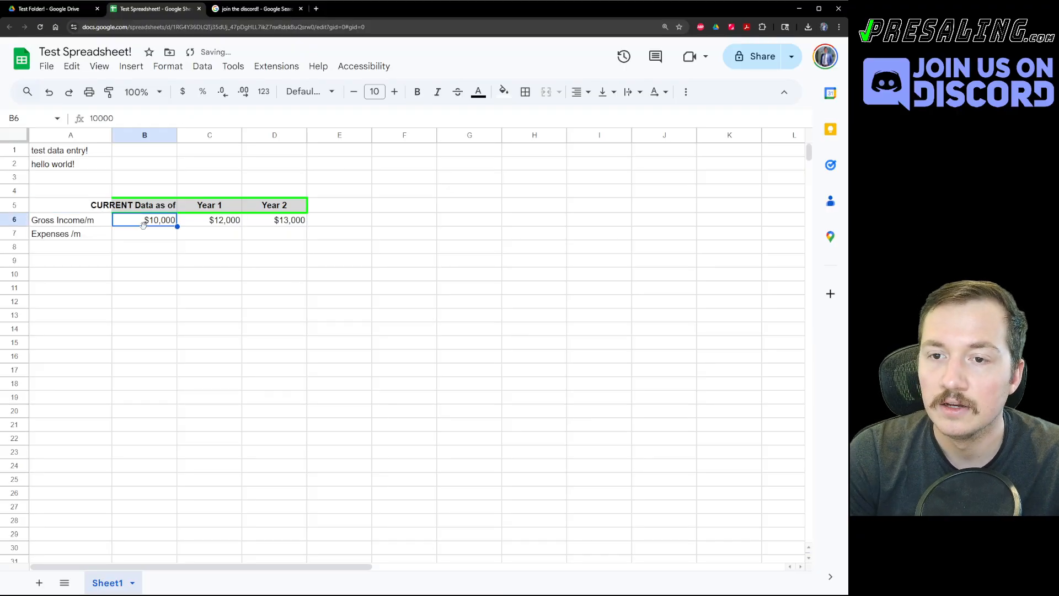
key(Up)
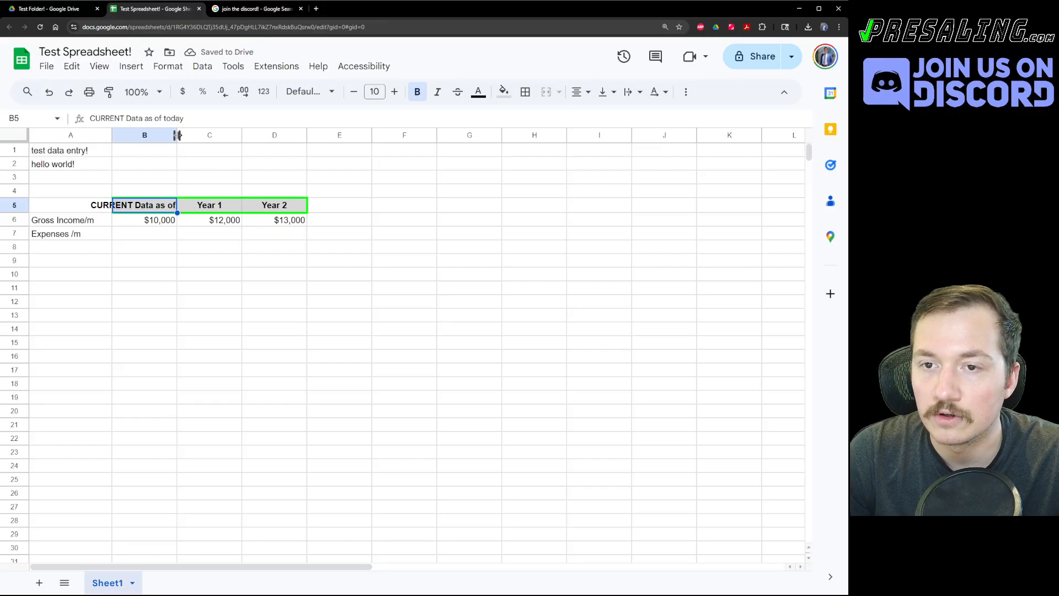
drag(177, 136, 252, 135)
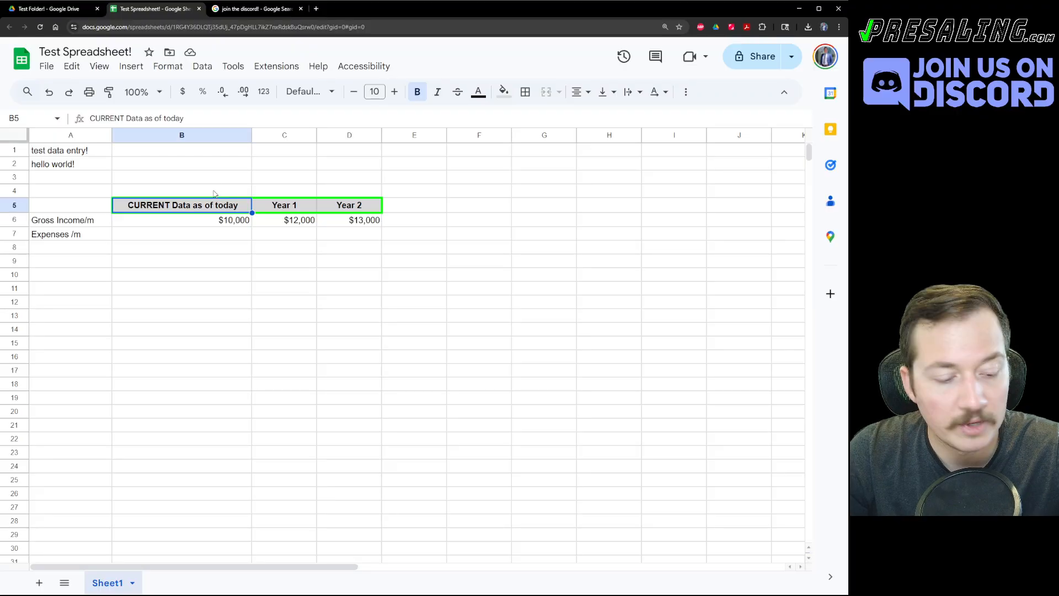
key(ctrl+z)
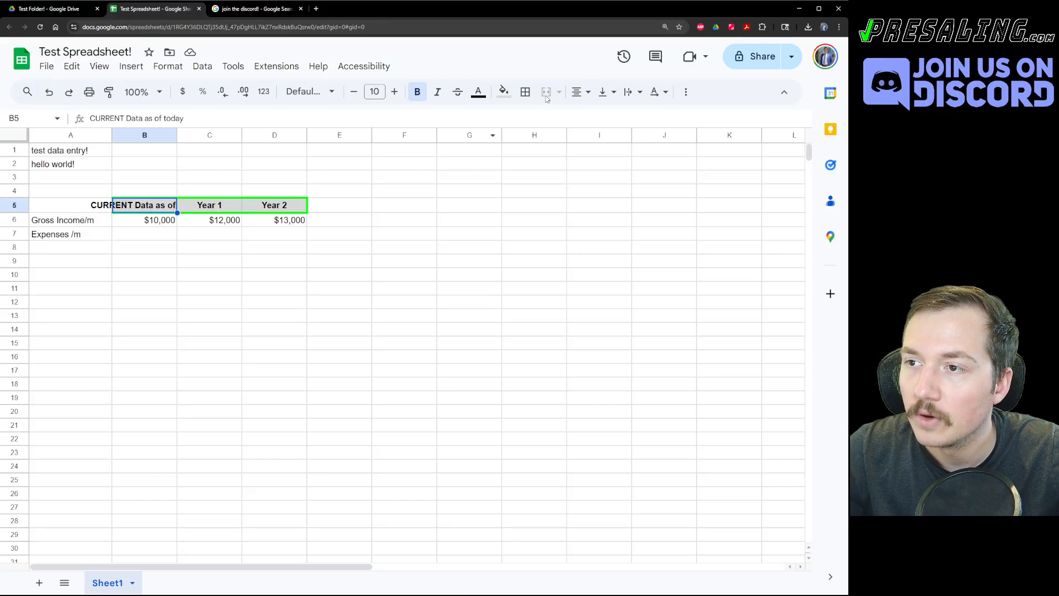
click(639, 95)
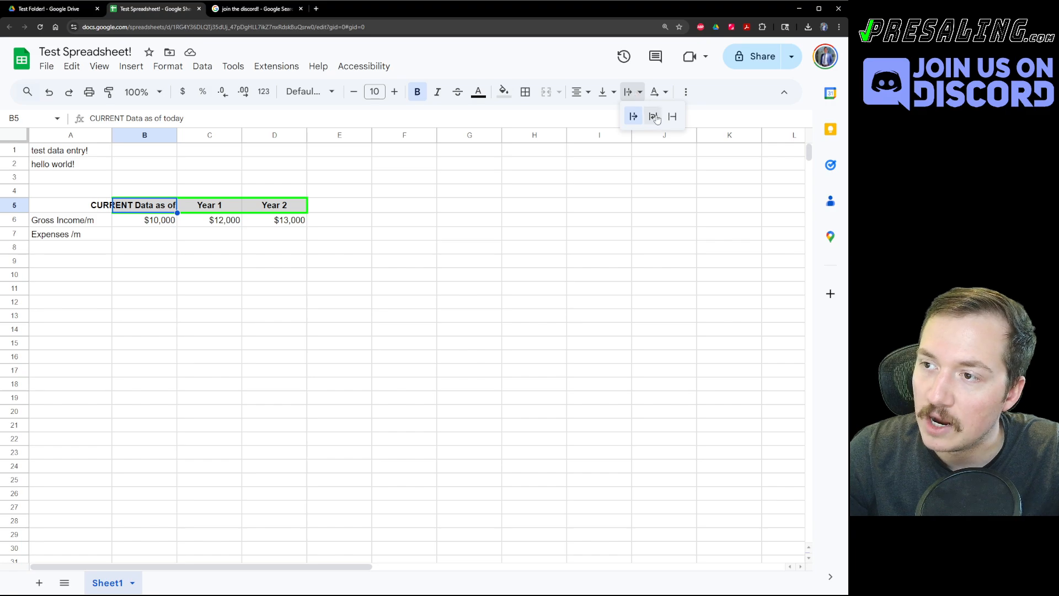
click(654, 117)
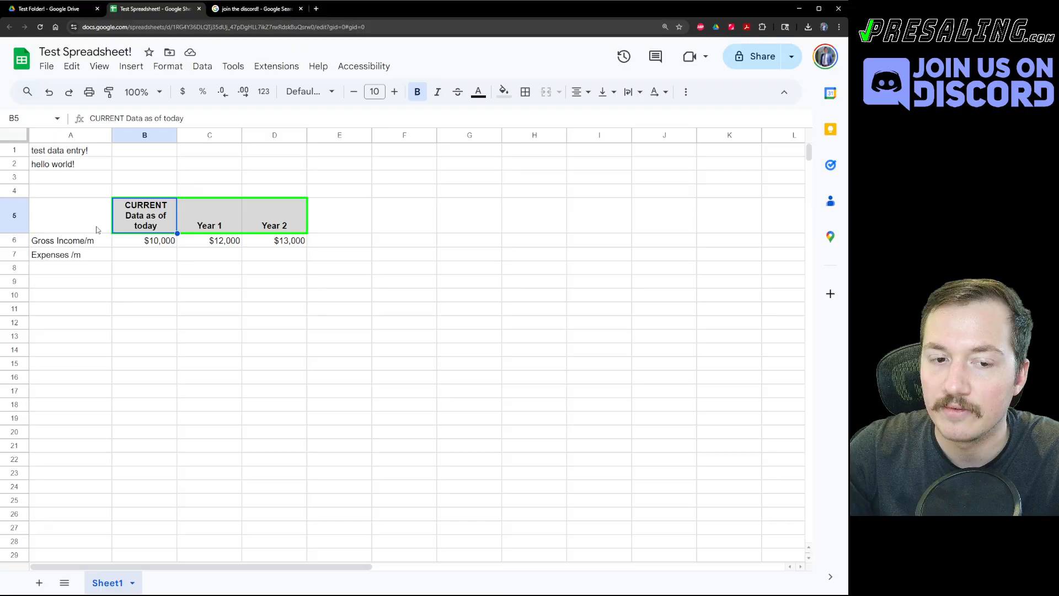
Align the B5:D5 header text to the top.
click(138, 284)
click(159, 215)
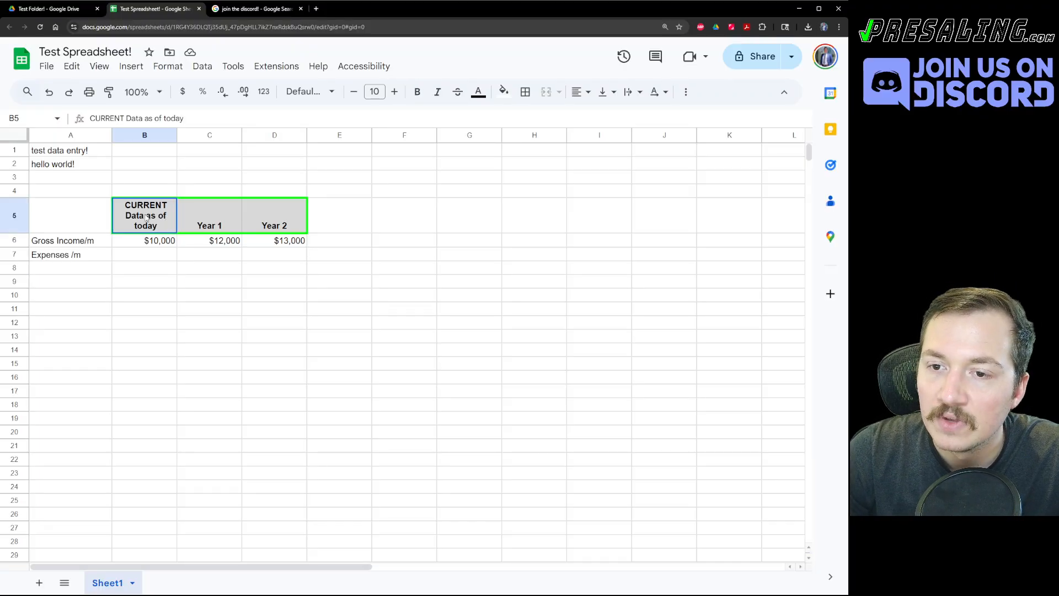
click(224, 231)
click(289, 229)
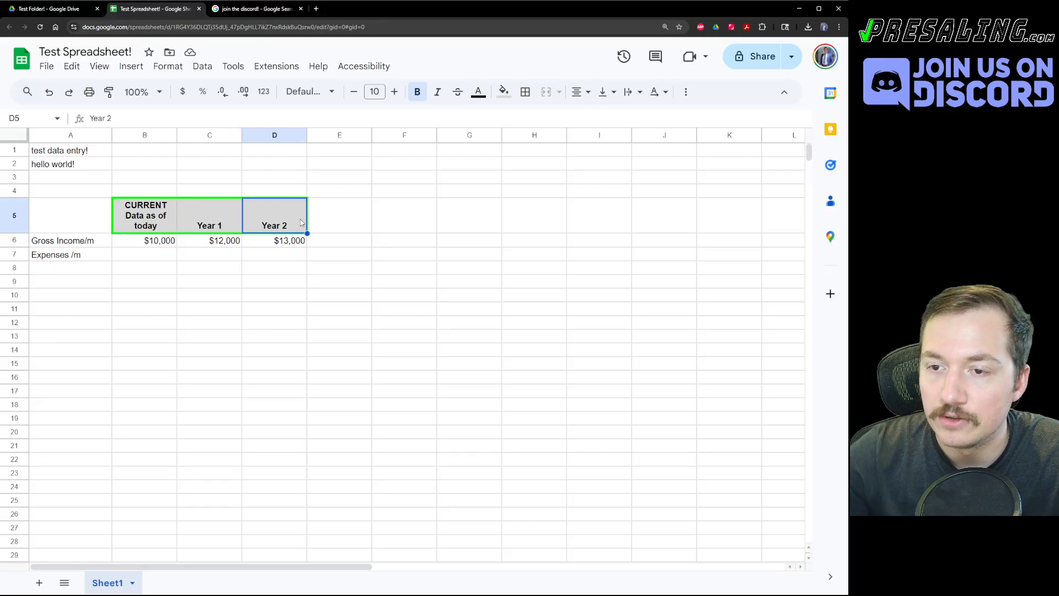
drag(165, 211, 298, 218)
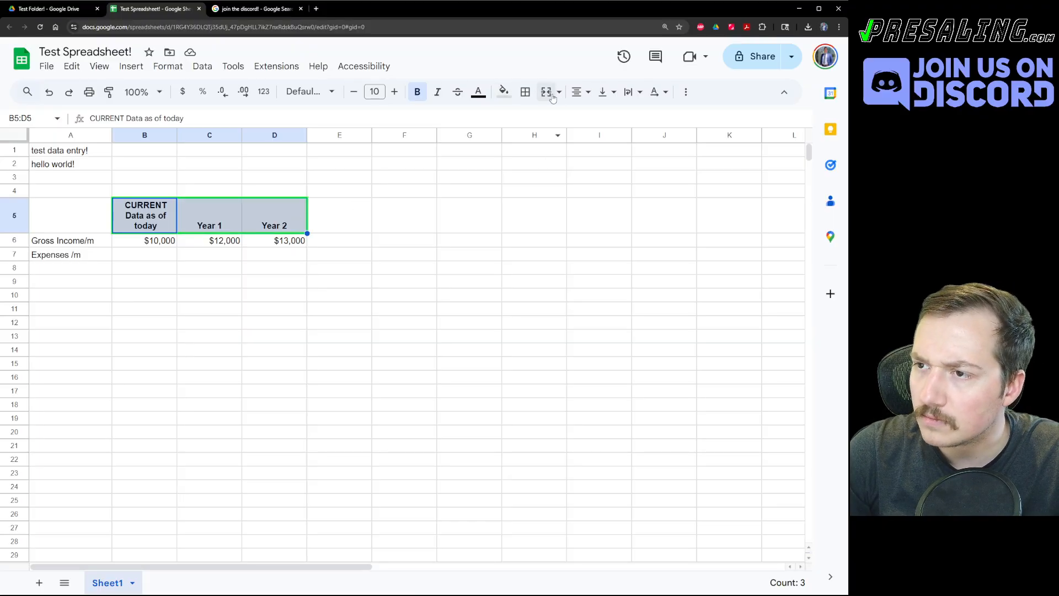
click(613, 94)
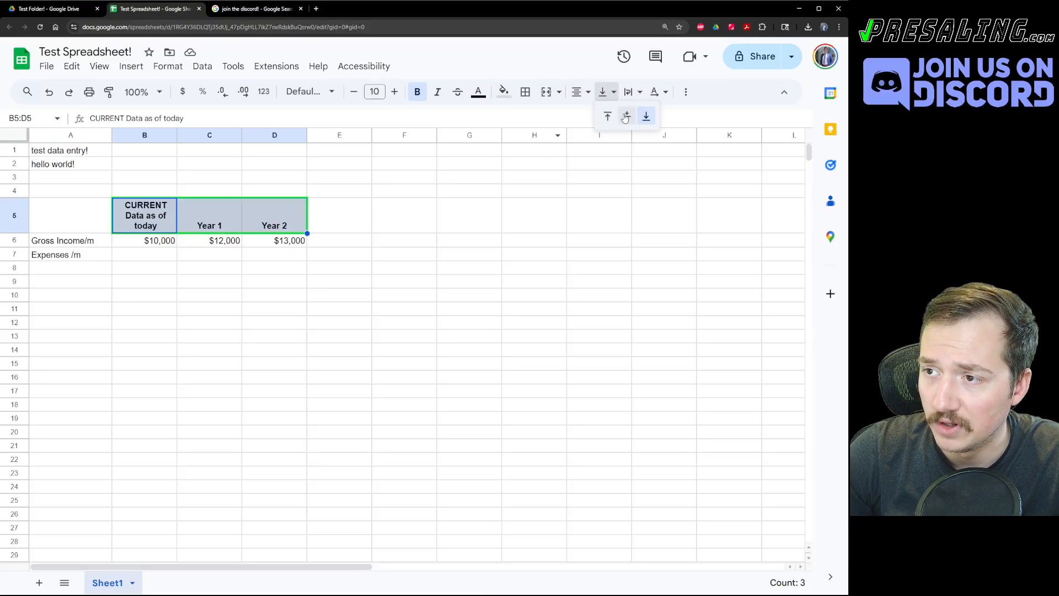
click(608, 115)
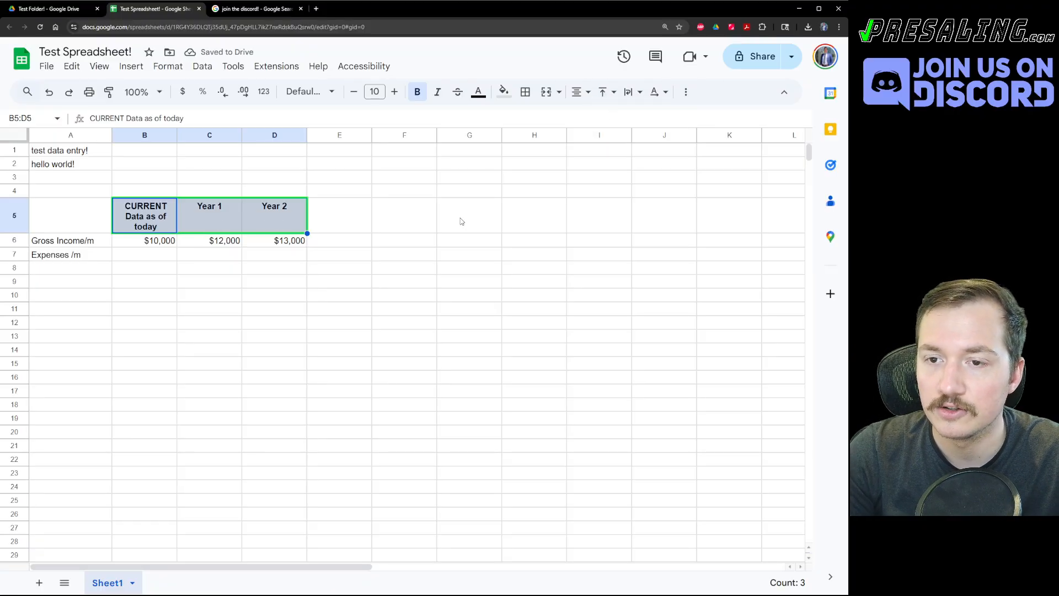
click(476, 254)
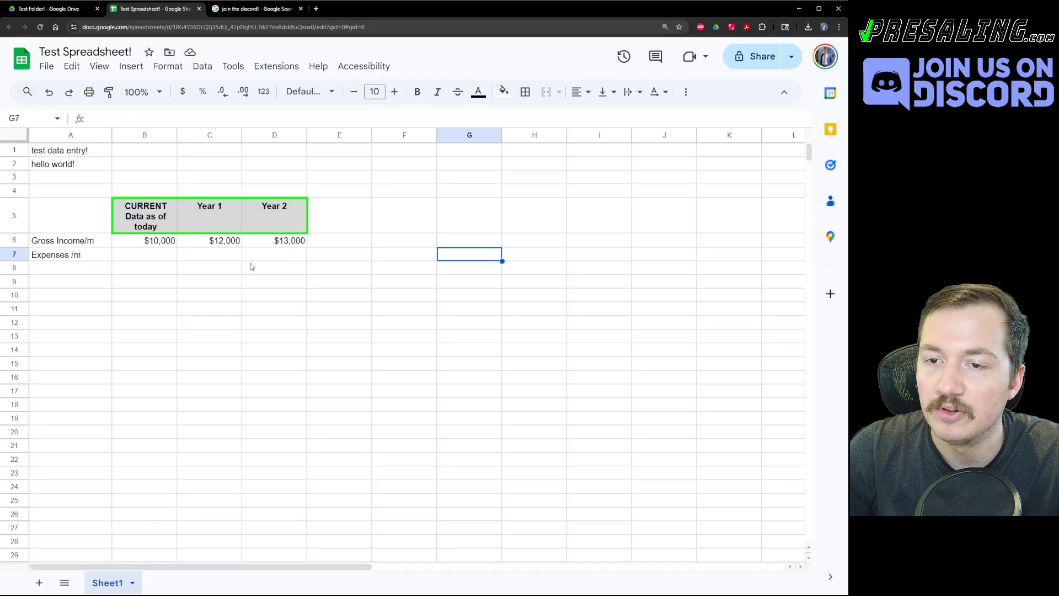
Make the Year 1 header clip, left-aligned, with no grey fill.
click(221, 219)
click(610, 92)
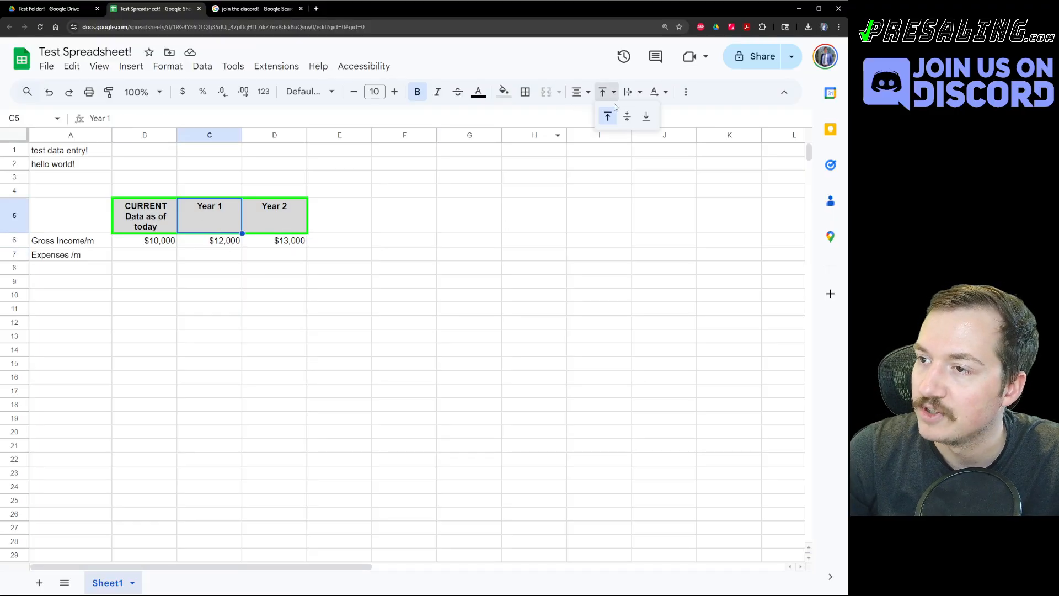
click(631, 92)
click(672, 116)
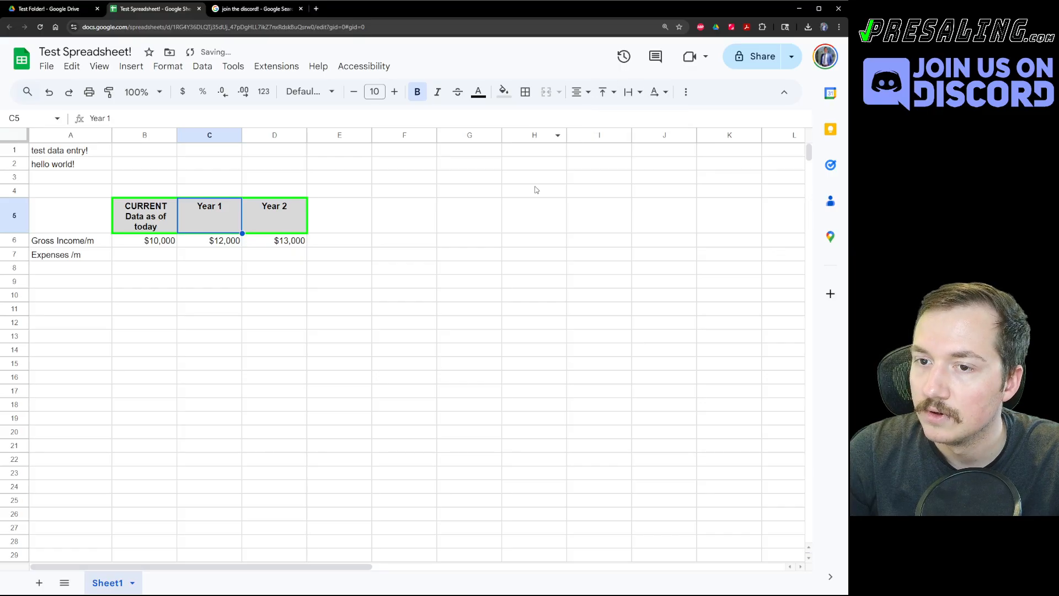
click(580, 91)
click(572, 123)
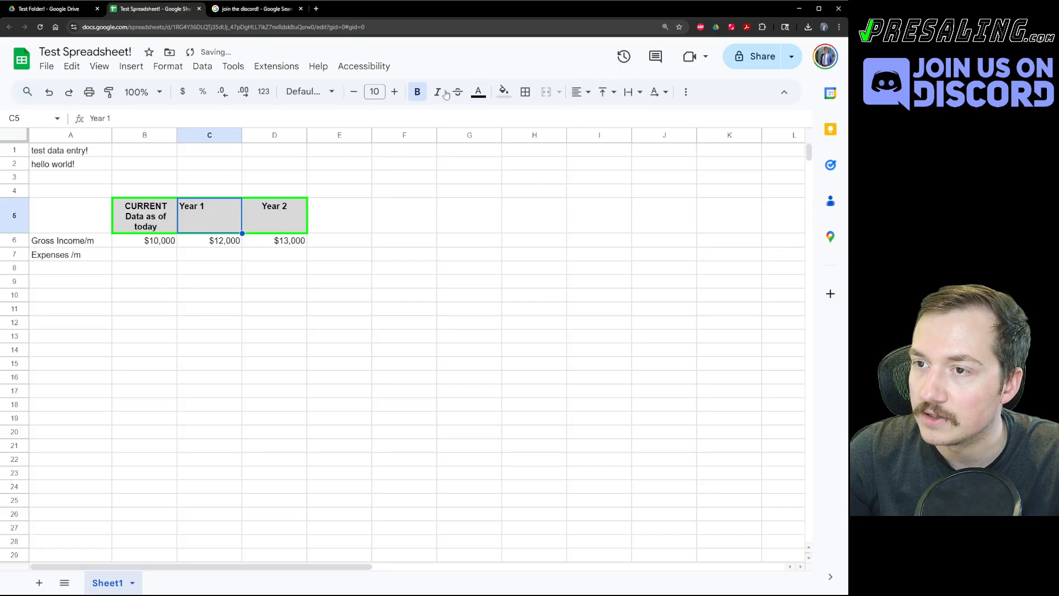
click(501, 91)
click(525, 116)
drag(316, 323, 314, 334)
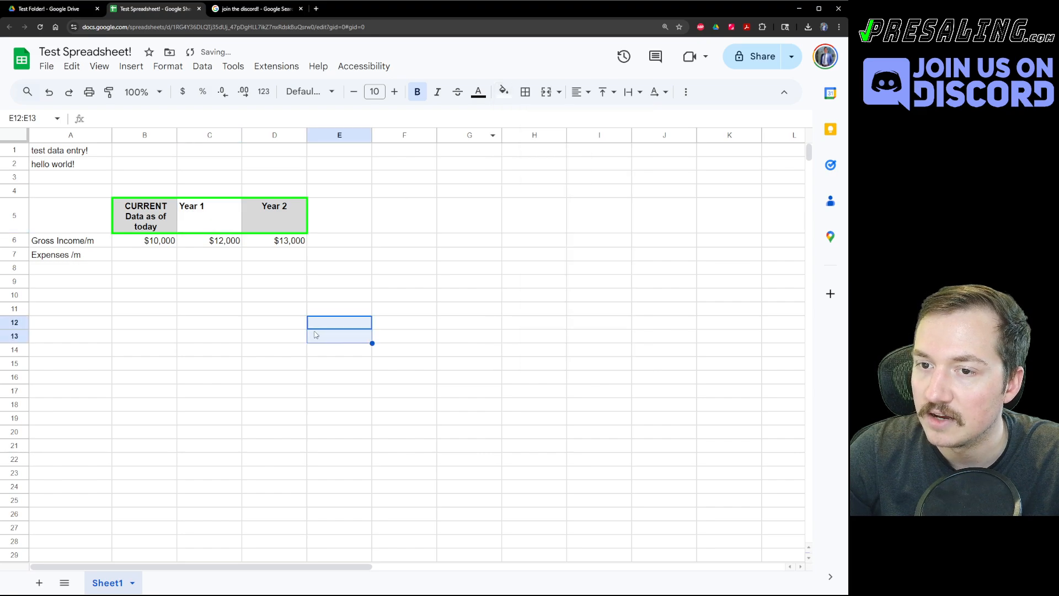
Paste B5's header formatting back onto the Year 1 header in C5.
click(168, 220)
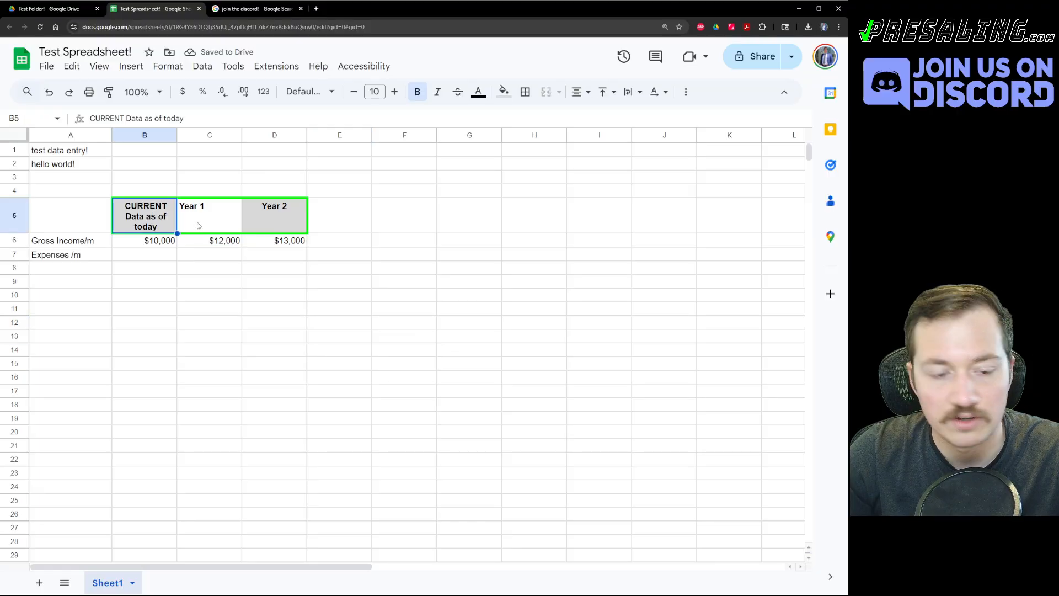
key(ctrl+c)
click(200, 221)
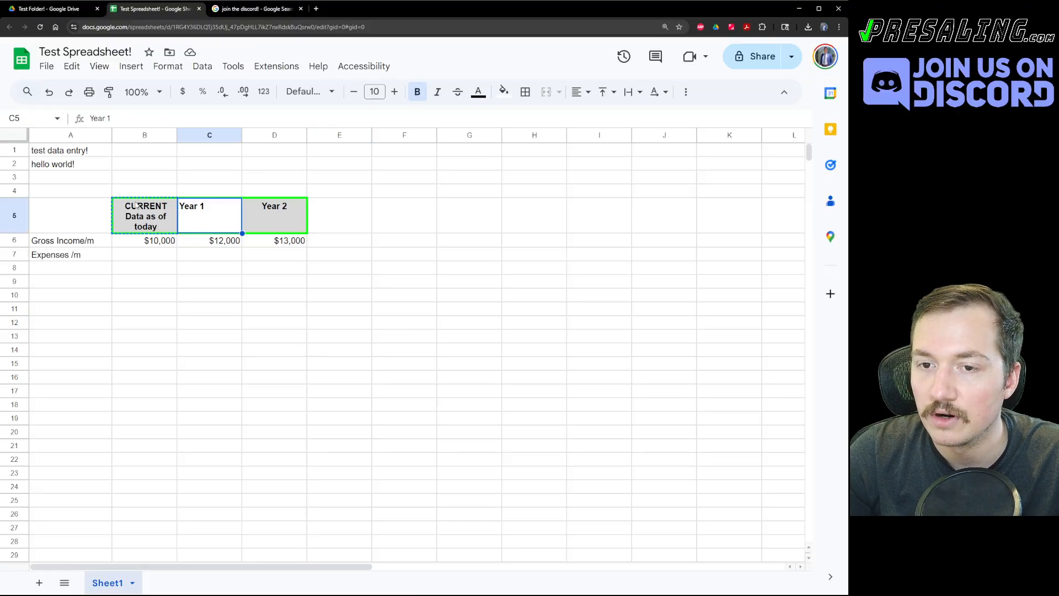
key(ctrl+alt+v)
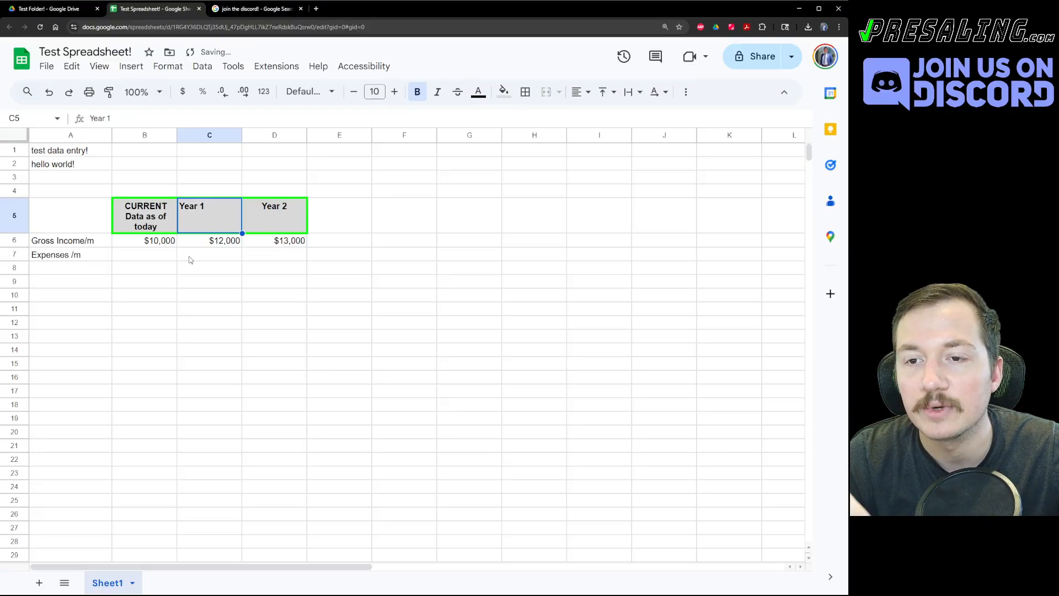
click(190, 260)
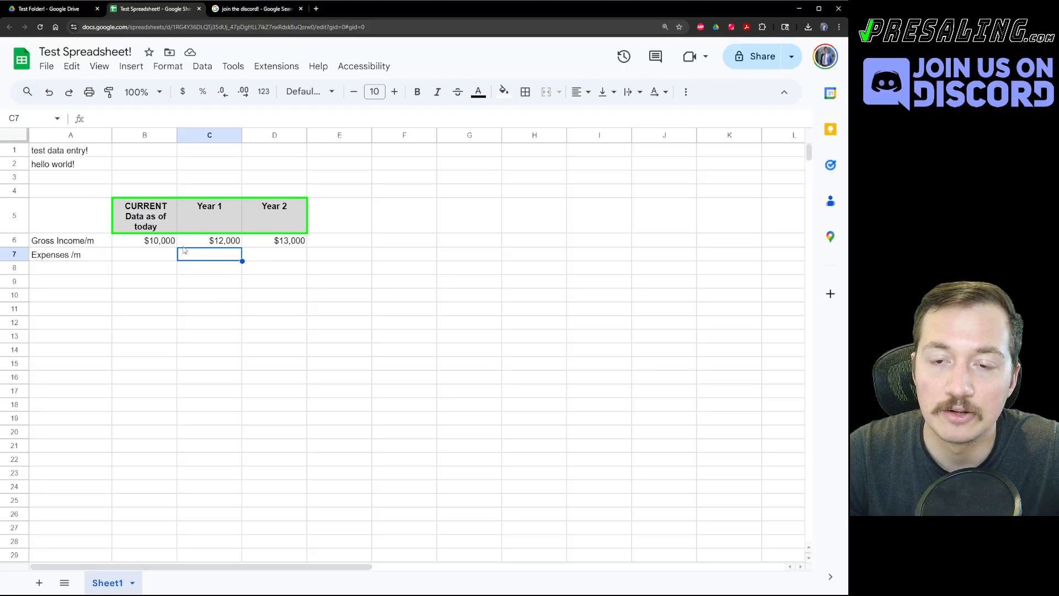
Inspect the table, selecting the CURRENT and Year 1 gross income values.
click(270, 274)
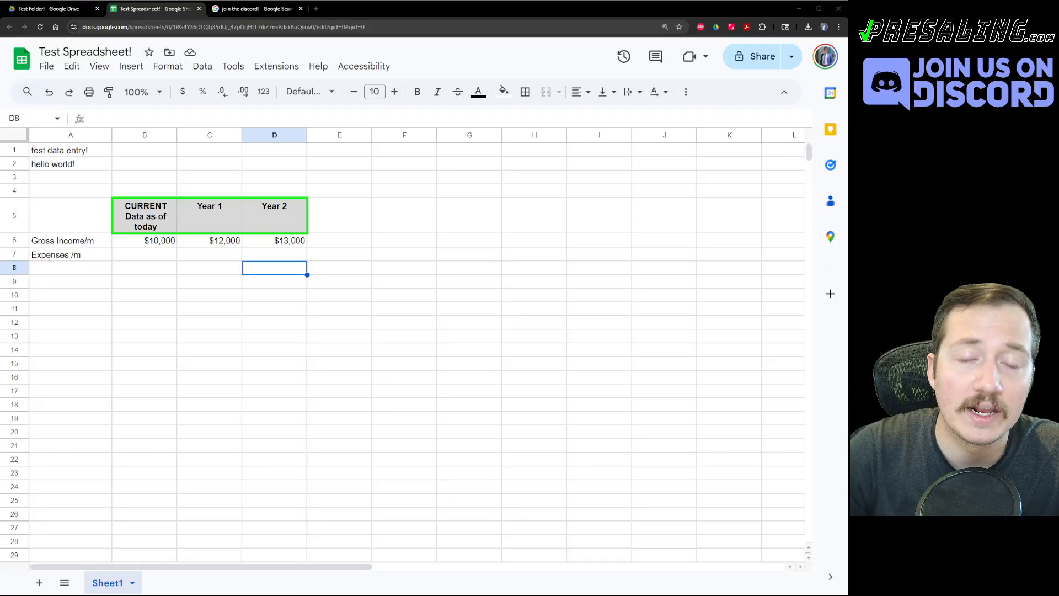
click(111, 328)
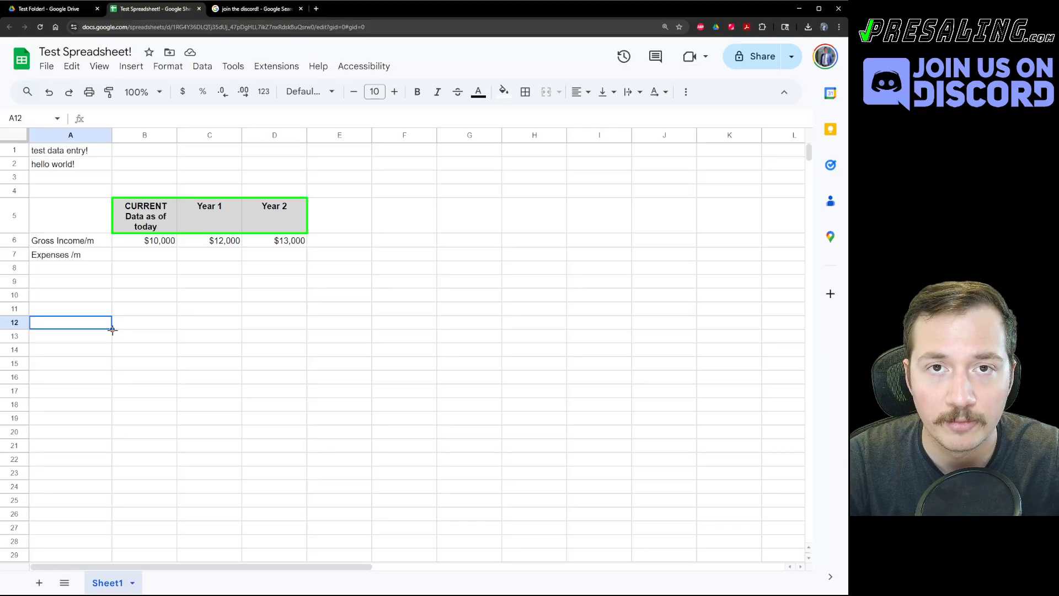
click(215, 337)
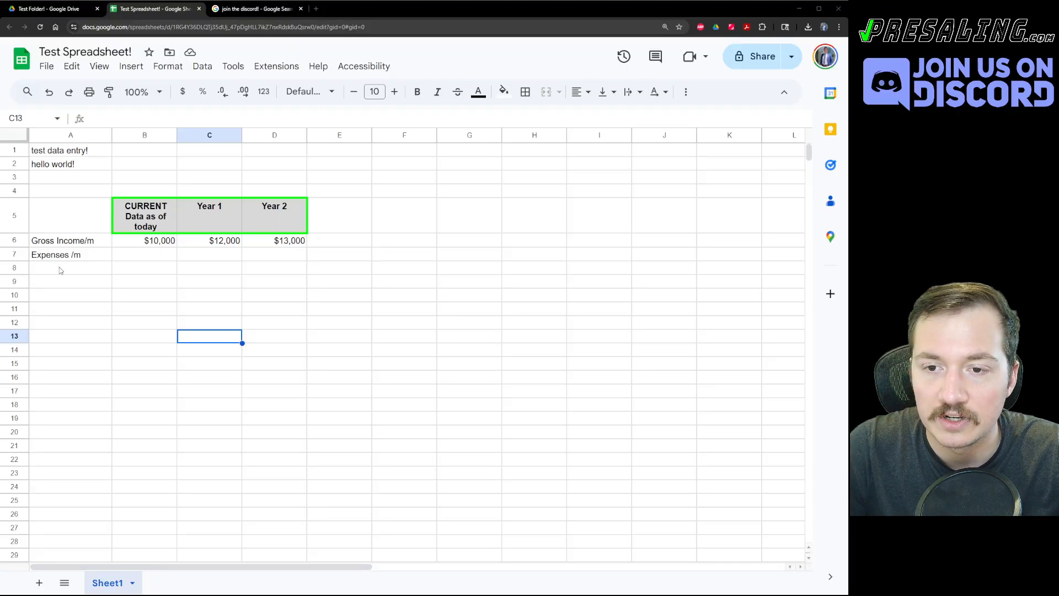
click(150, 244)
click(226, 243)
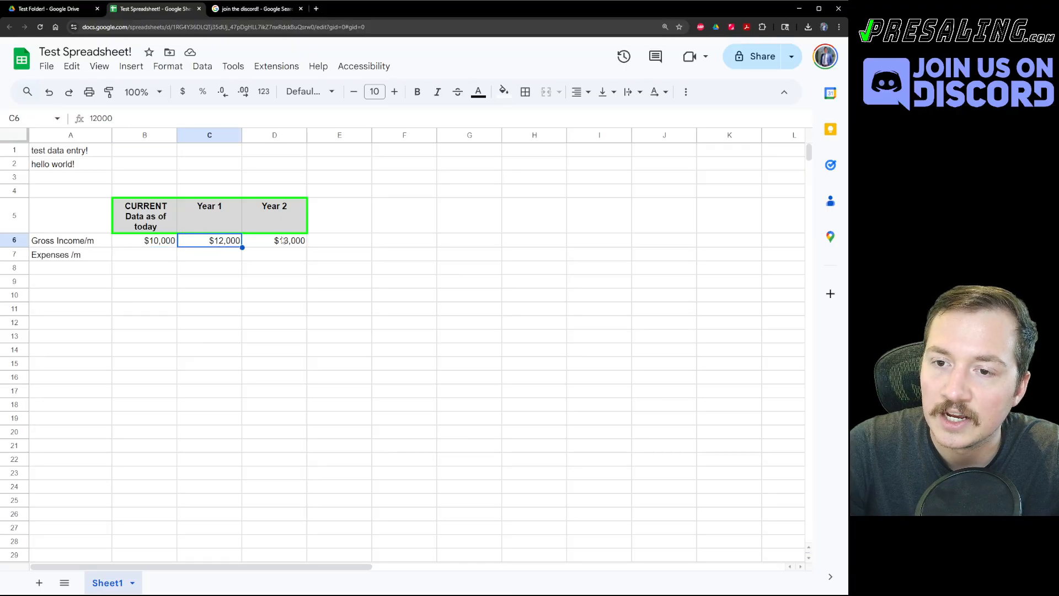
click(289, 253)
click(200, 269)
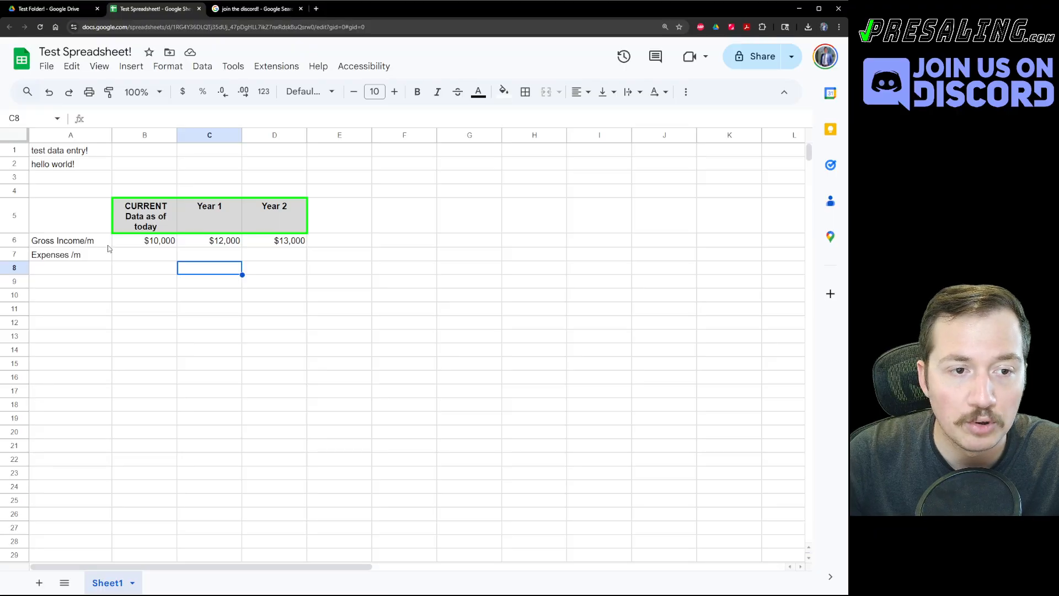
Make the B5:D5 header font one size smaller than the original.
drag(141, 215, 279, 217)
click(396, 92)
click(395, 91)
click(395, 91)
click(395, 91)
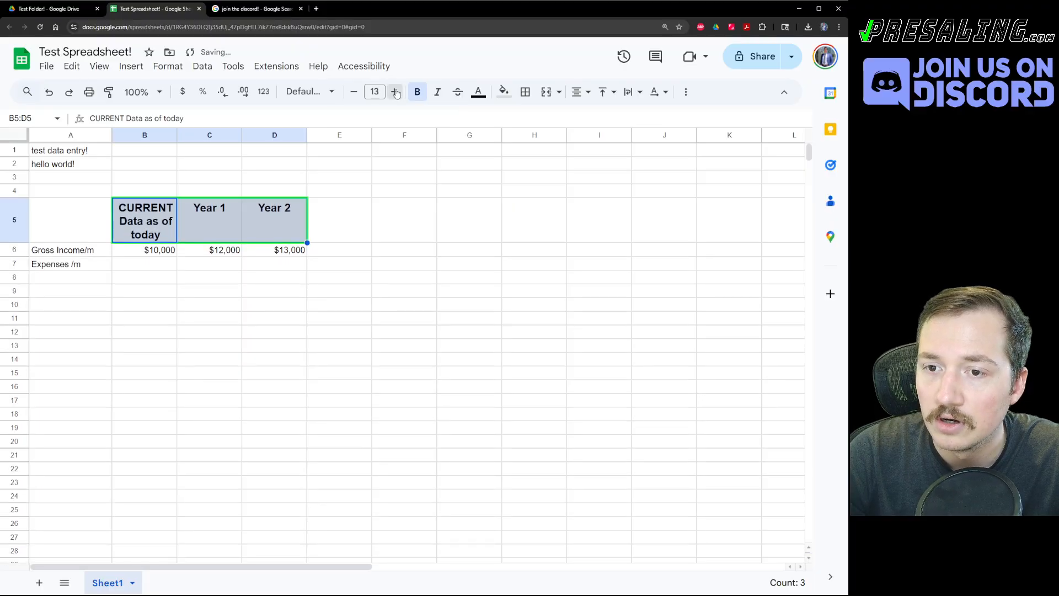
click(395, 91)
click(396, 91)
click(396, 92)
click(353, 91)
click(353, 92)
click(354, 91)
click(354, 92)
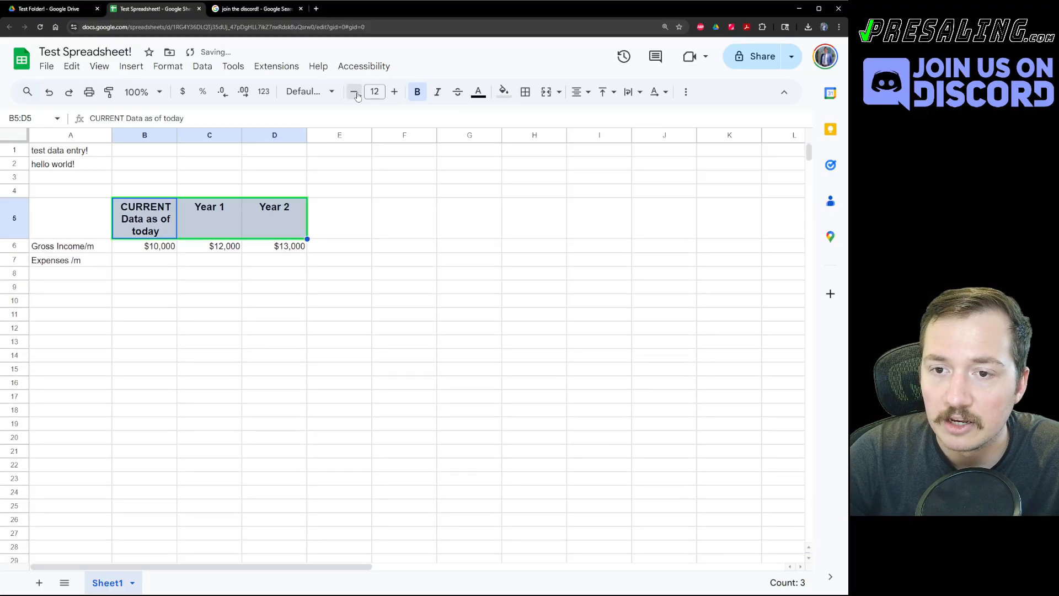
click(353, 91)
click(353, 91)
click(353, 91)
click(354, 91)
click(386, 305)
key(ctrl+z)
key(ctrl+z)
key(ctrl+z)
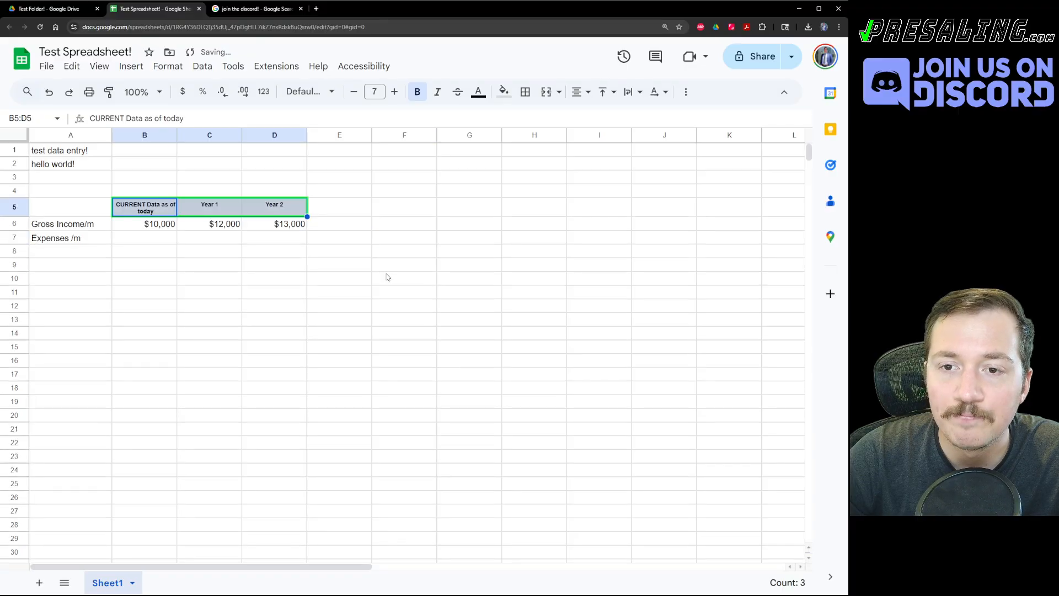
click(179, 282)
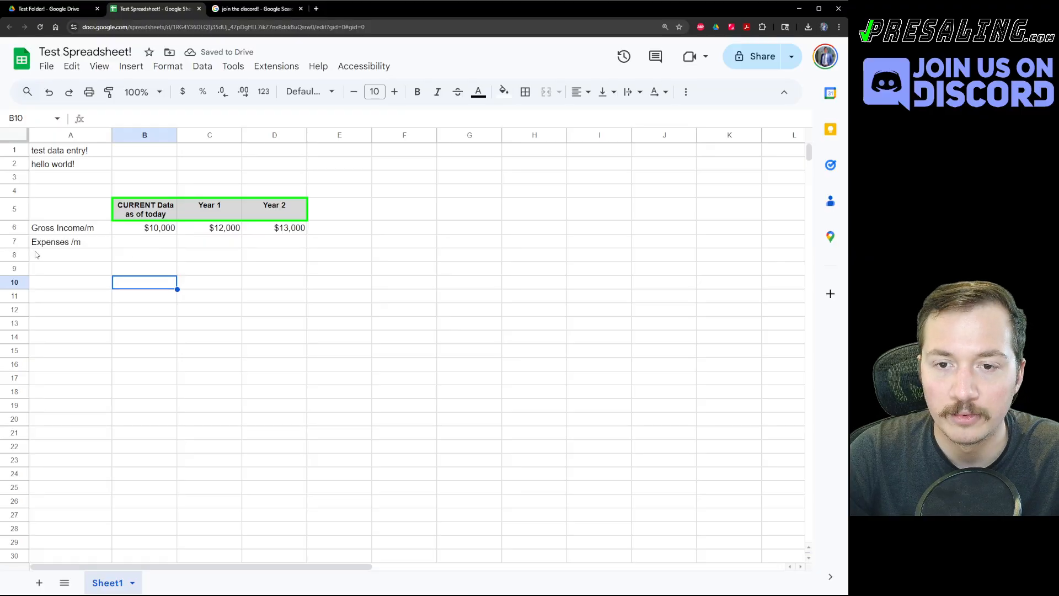
Select the gross income values B6:D6.
click(54, 244)
click(172, 230)
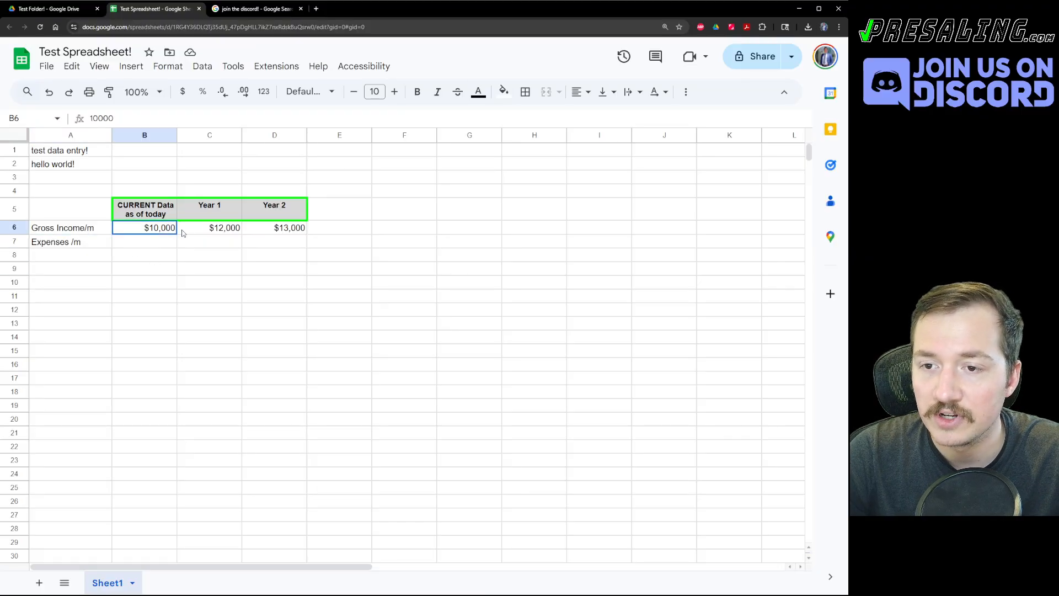
drag(183, 233, 292, 230)
Enter $2,000 expenses in B7 and copy it to C7 and D7.
click(138, 247)
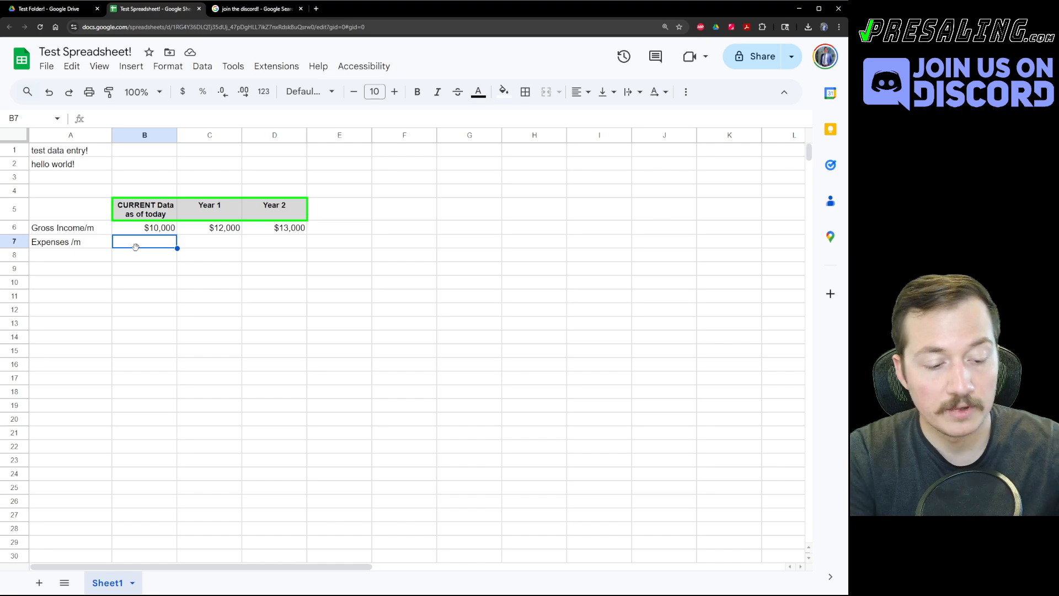
text($)
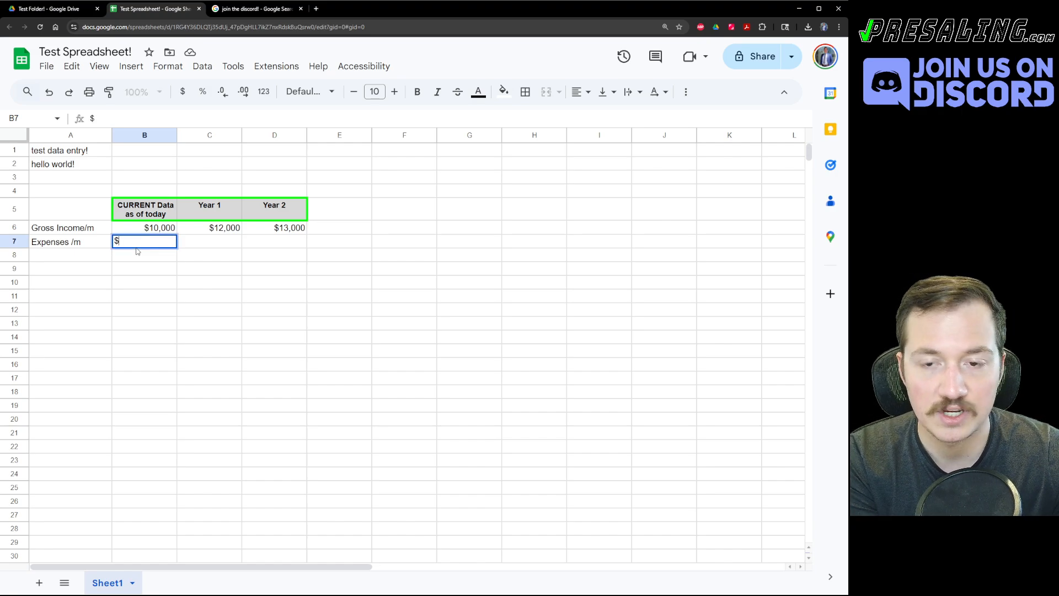
text(2,000)
key(Return)
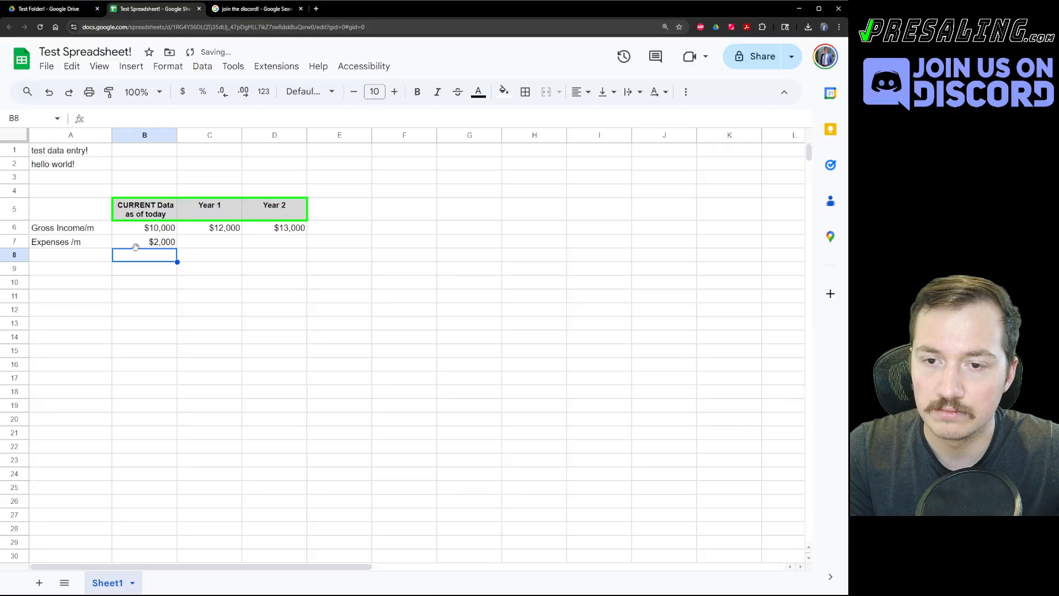
click(136, 247)
key(ctrl+c)
key(Right)
key(Left)
key(Right)
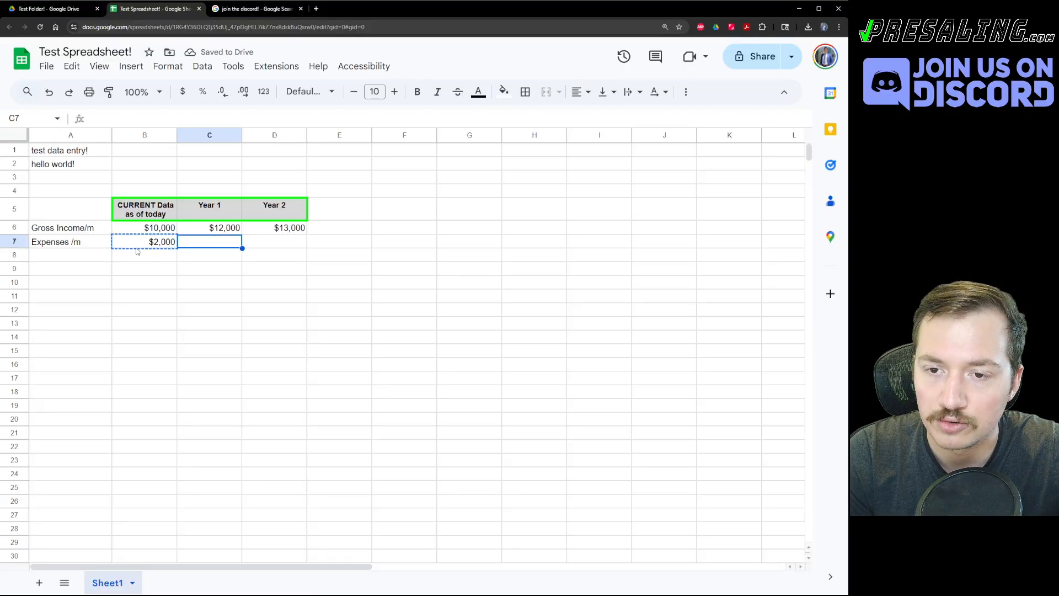
key(ctrl+v)
key(Right)
key(ctrl+v)
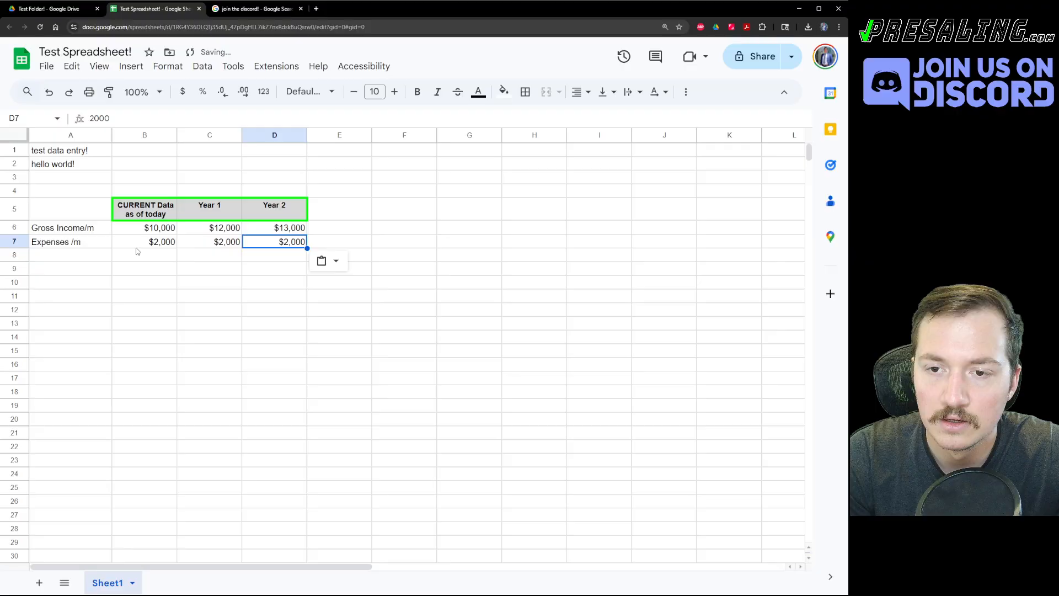
click(136, 251)
Label A8 'Net Income /m'.
key(Left)
text(N)
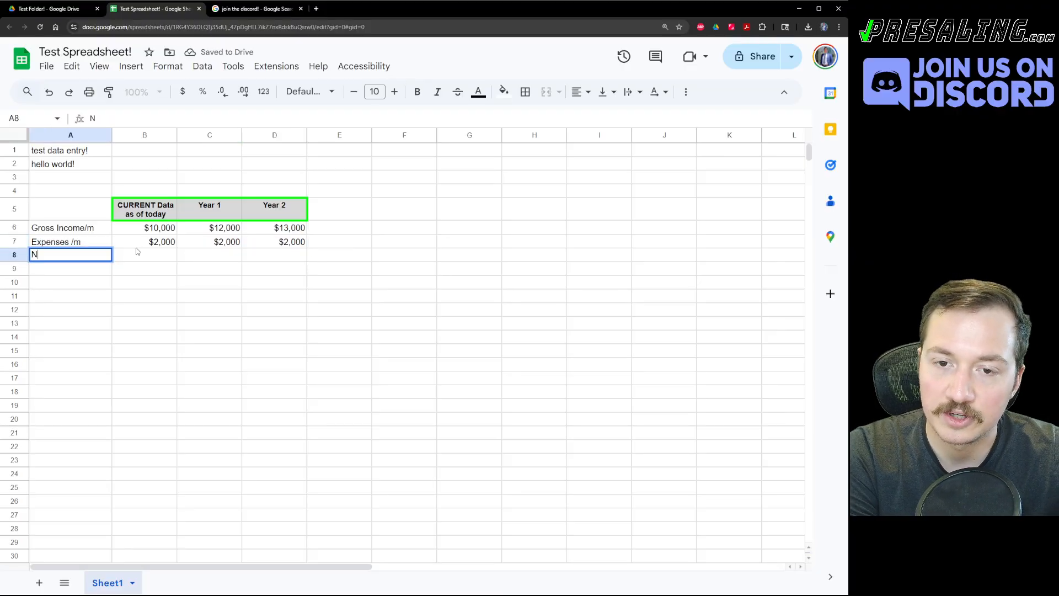
text(et Income /m)
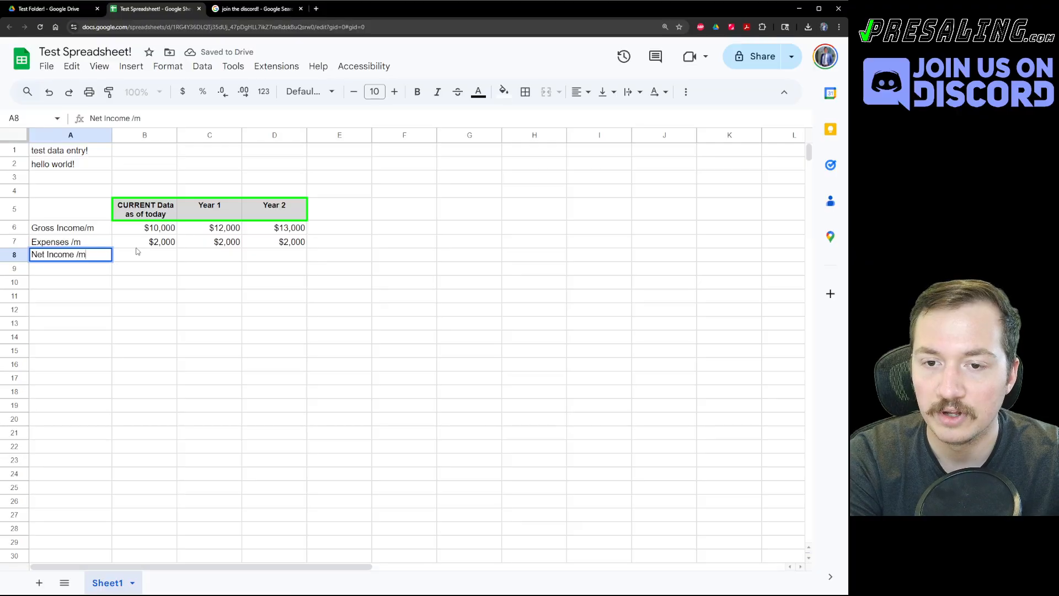
key(Tab)
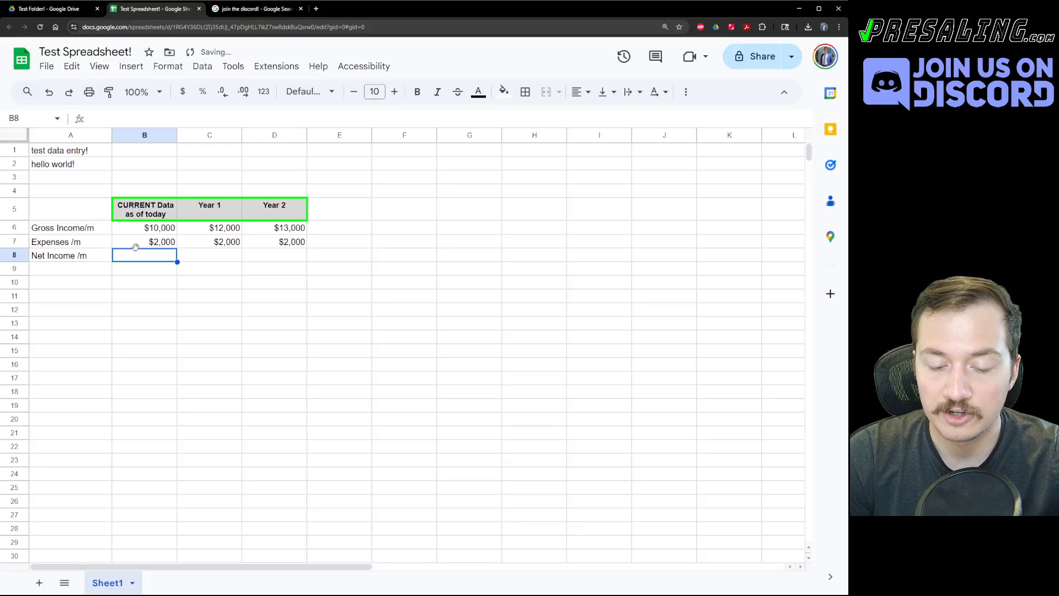
Enter net income formulas =B6-B7 in B8 and =C6-C7 in C8.
text(=)
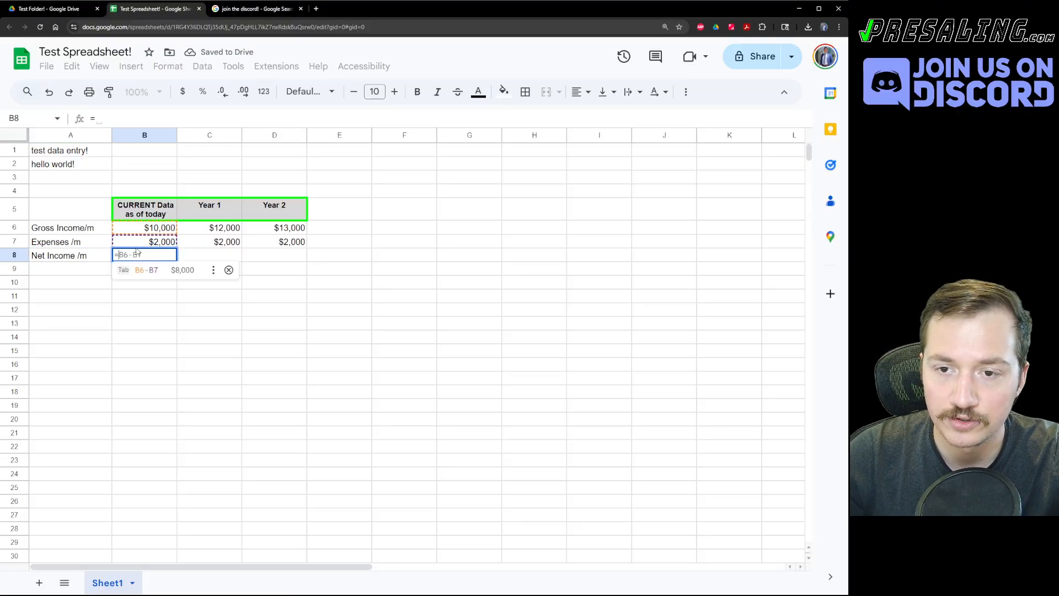
click(159, 228)
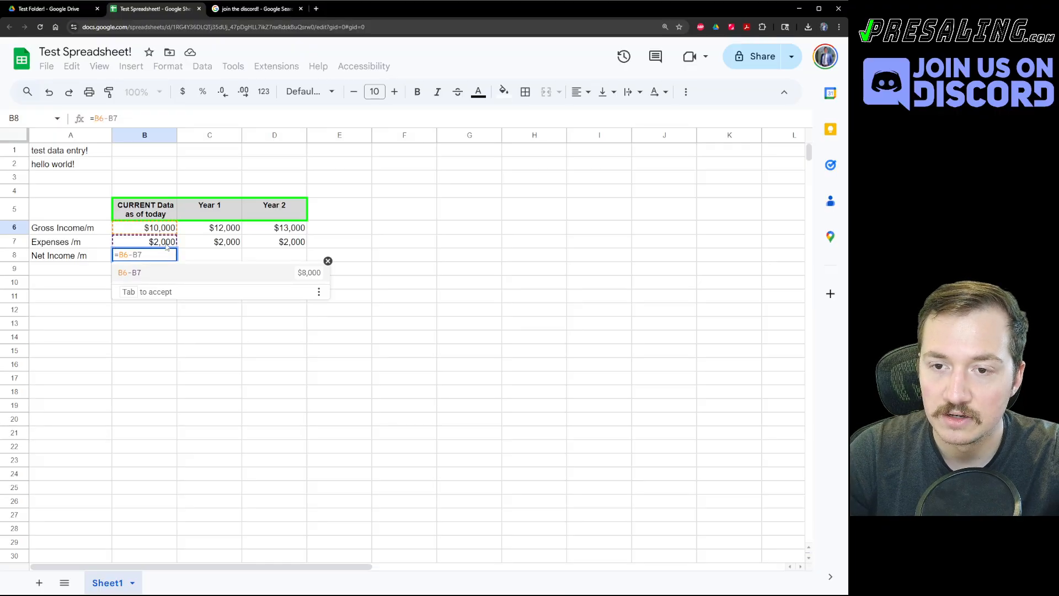
key(Tab)
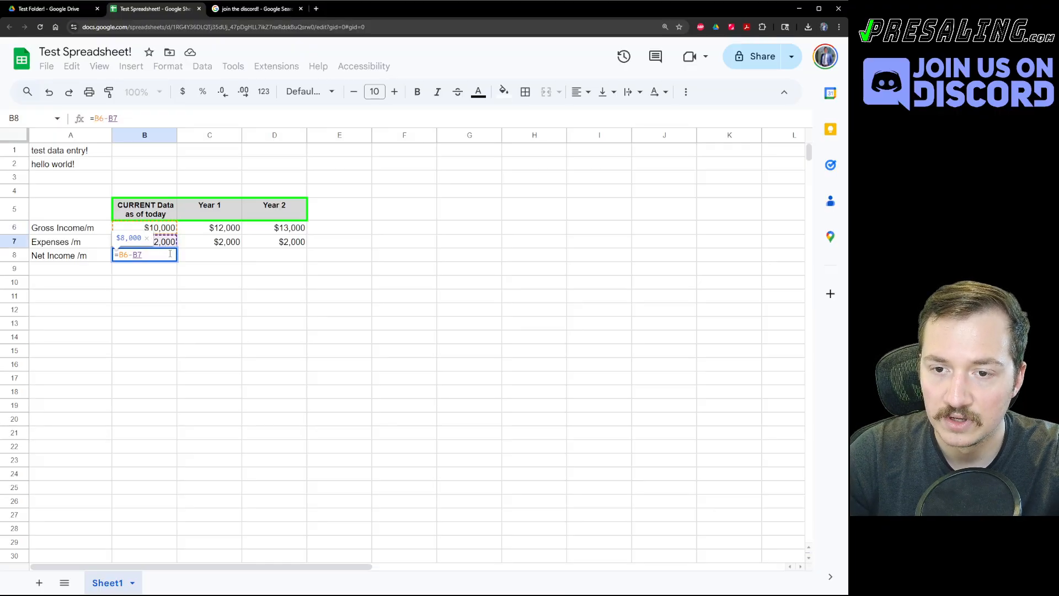
key(Return)
click(203, 257)
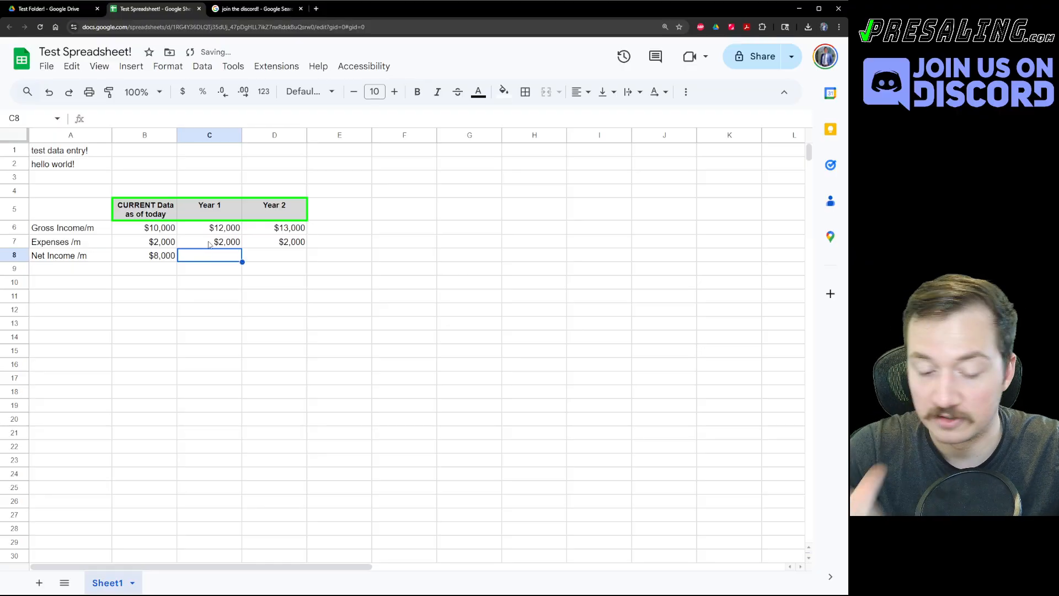
text(=)
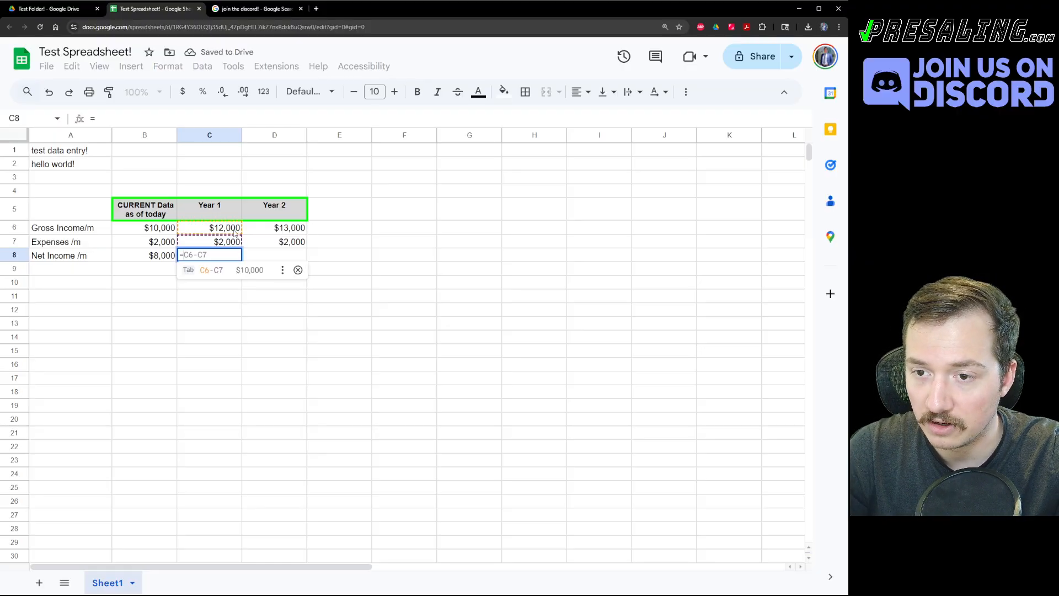
click(218, 232)
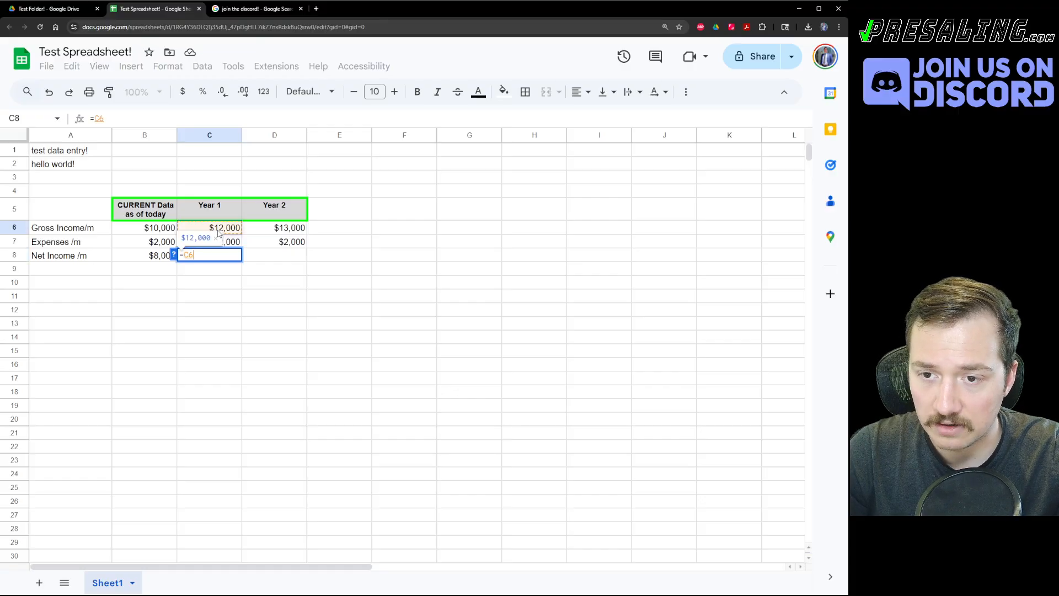
text(-)
click(231, 244)
key(Return)
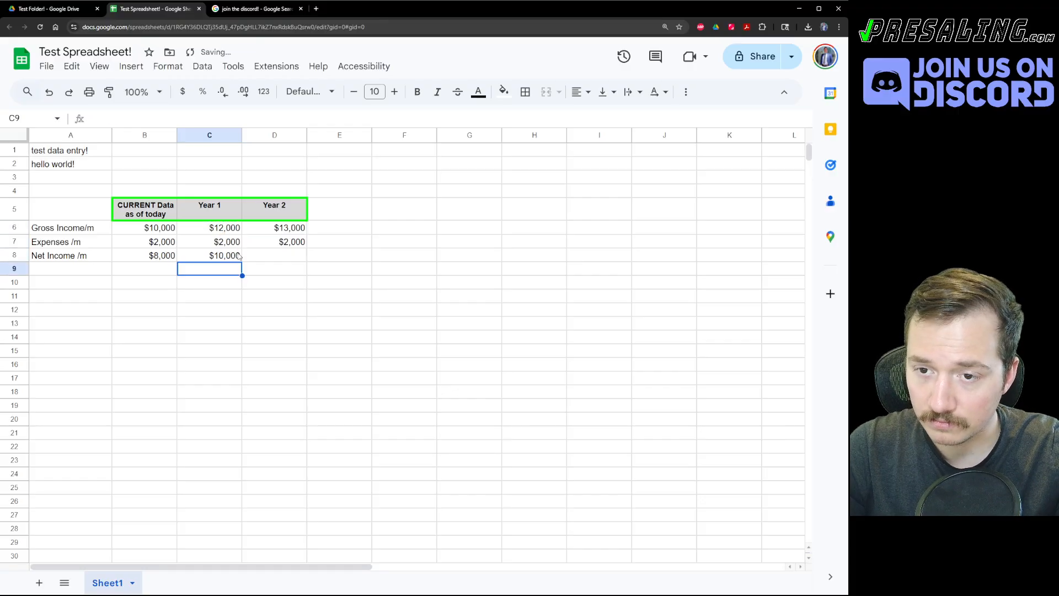
Raise Year 1 expenses in C7 to $3,000 and check the updated C8 result.
key(Up)
key(Up)
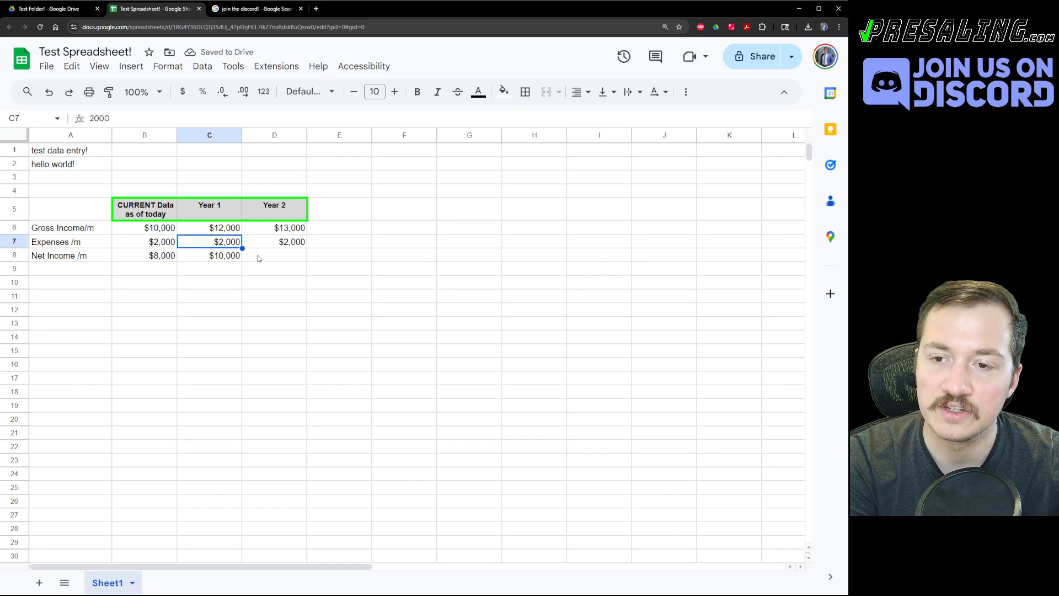
text(3000)
key(Return)
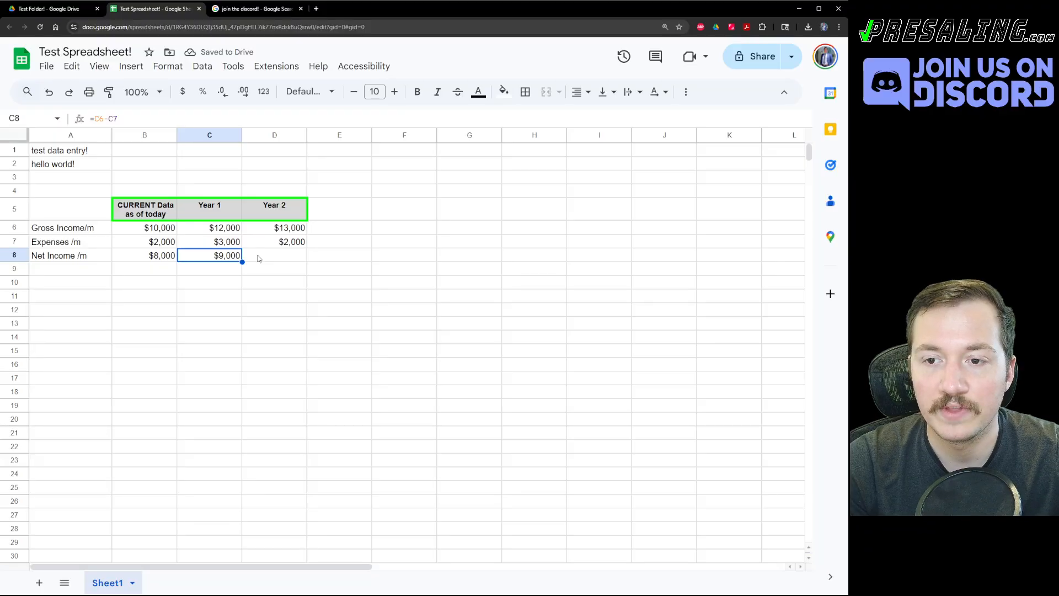
key(Up)
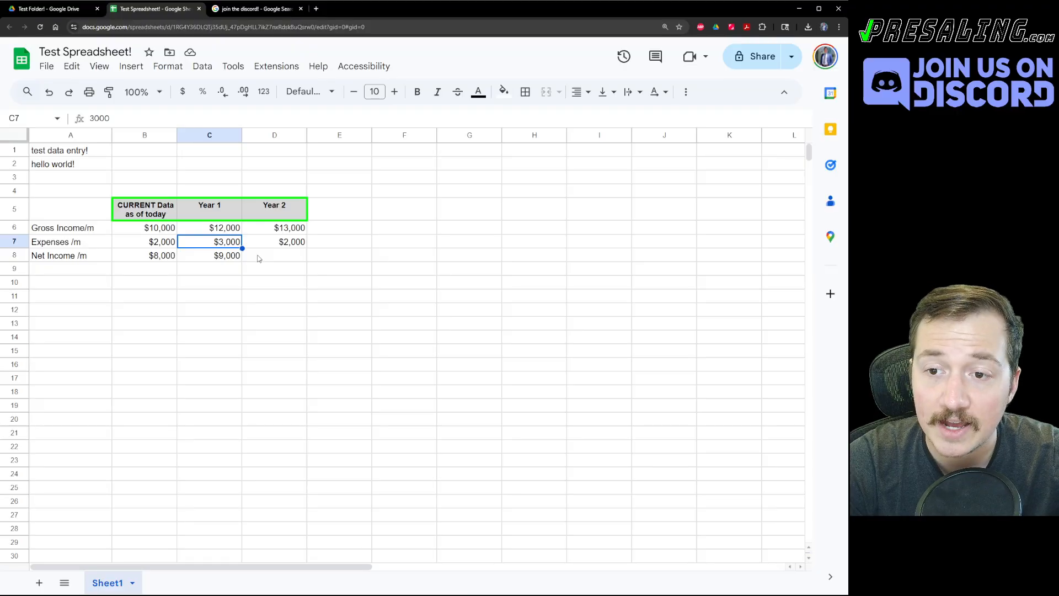
key(Up)
key(Down)
key(Down)
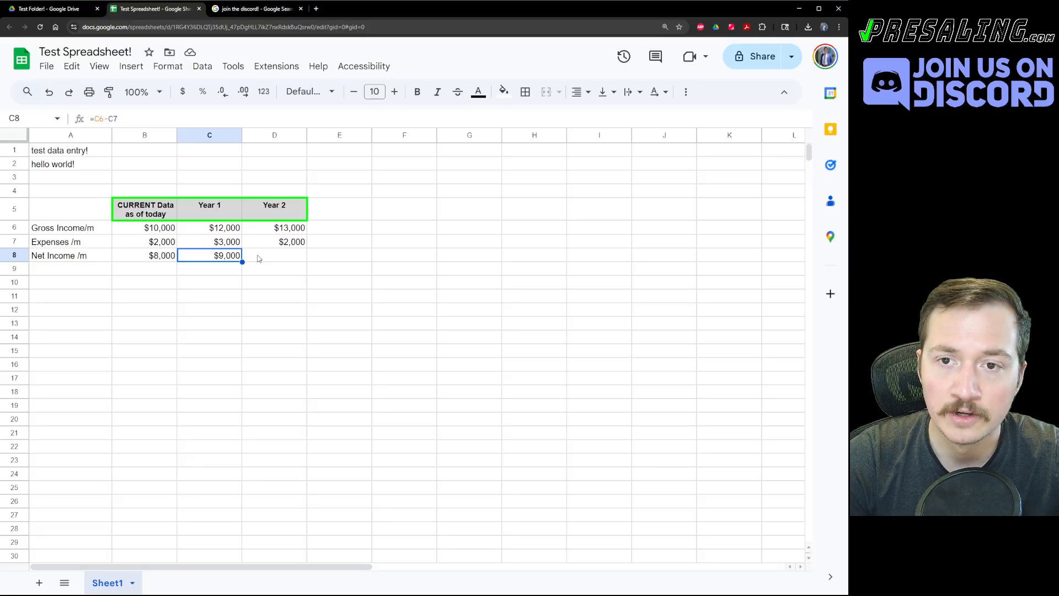
Inspect the B8 and C8 net income formulas and clear C8's formula.
click(108, 119)
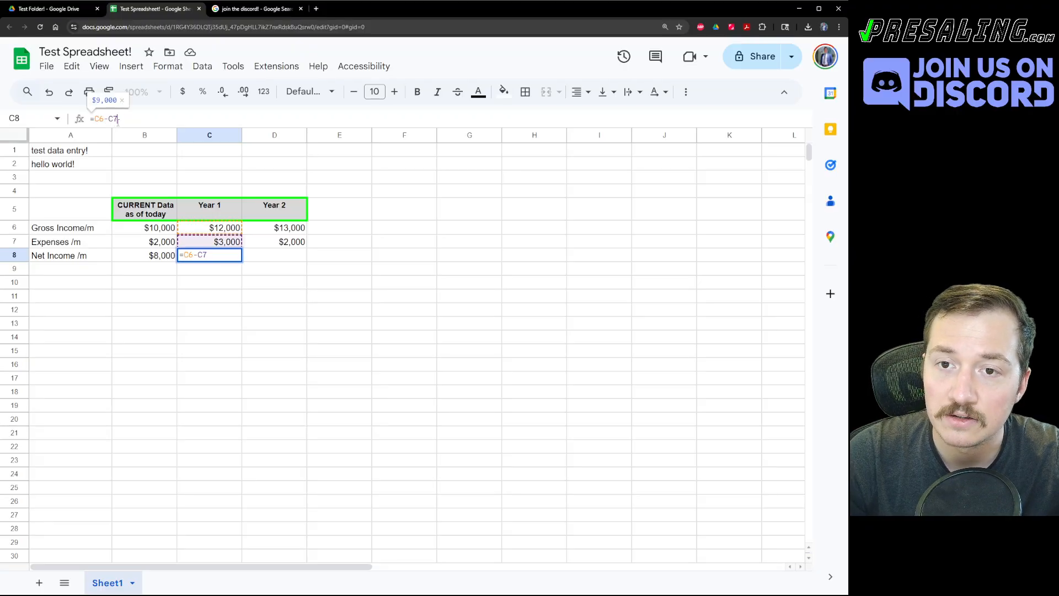
click(281, 322)
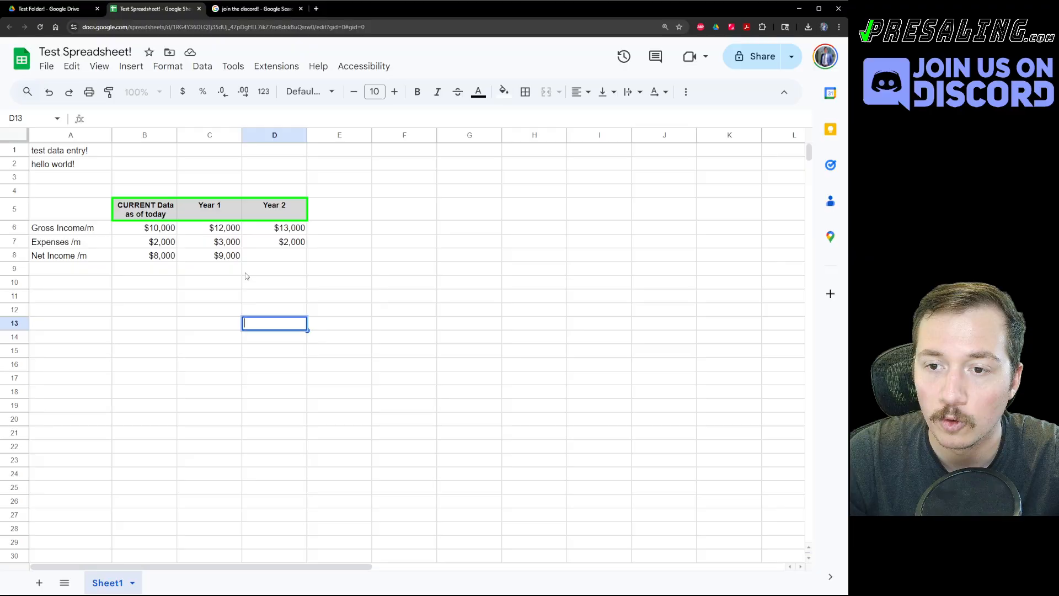
click(276, 259)
click(215, 258)
click(150, 260)
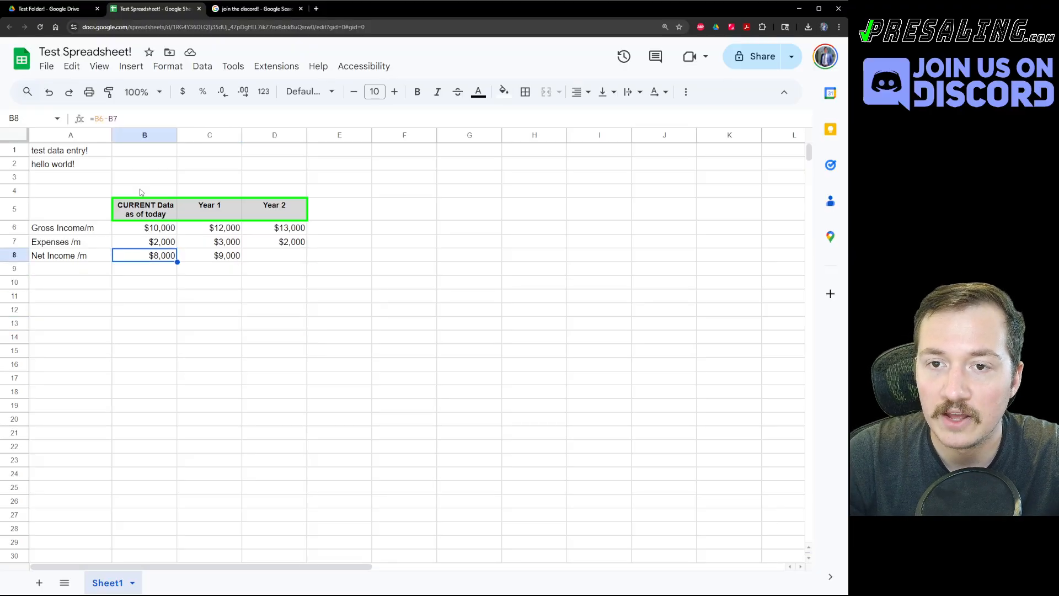
click(226, 258)
key(Delete)
click(208, 287)
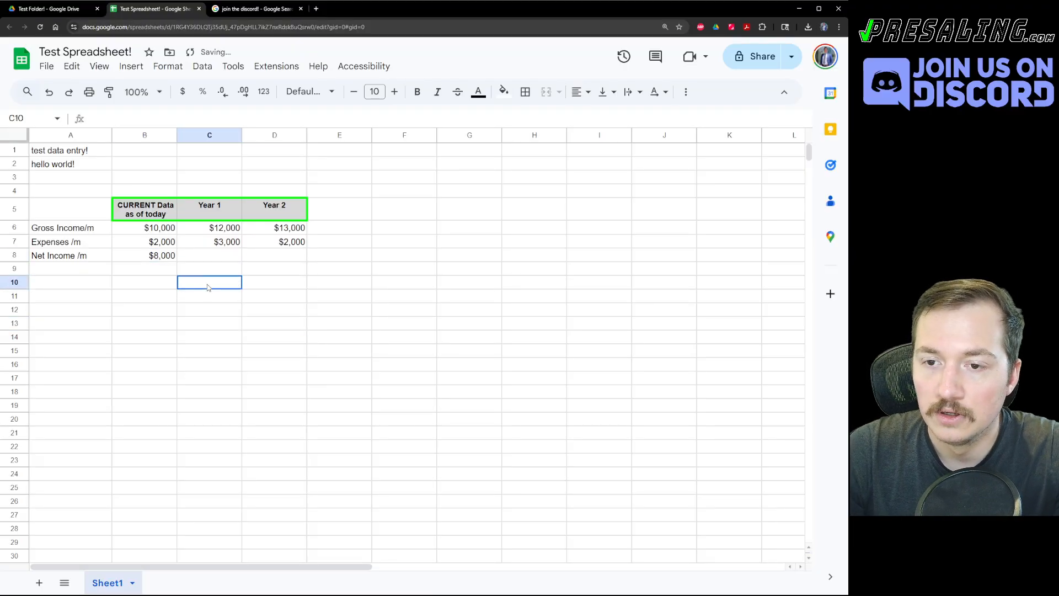
click(156, 259)
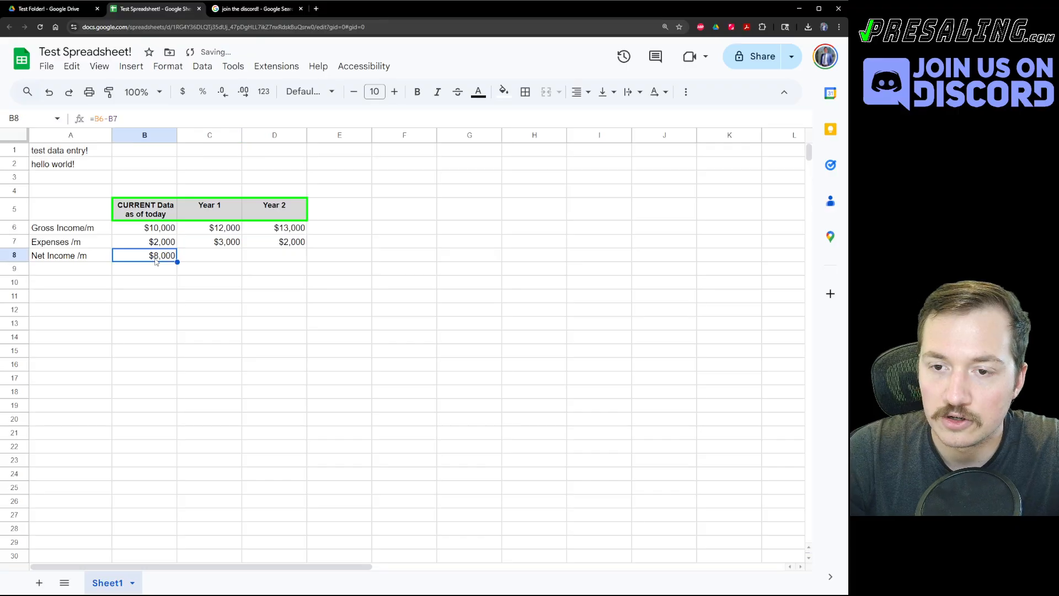
click(123, 118)
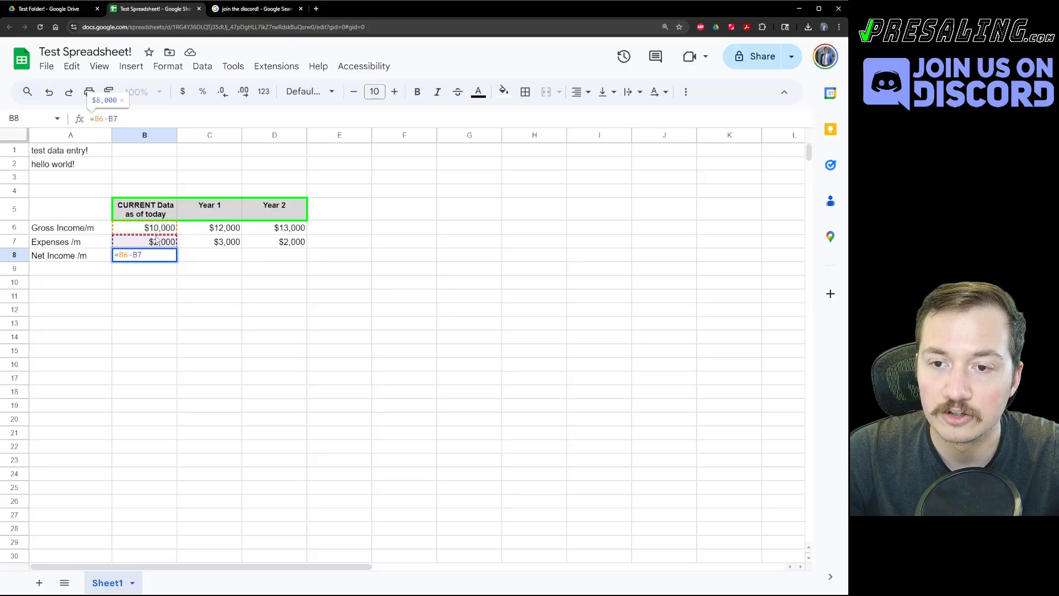
click(226, 272)
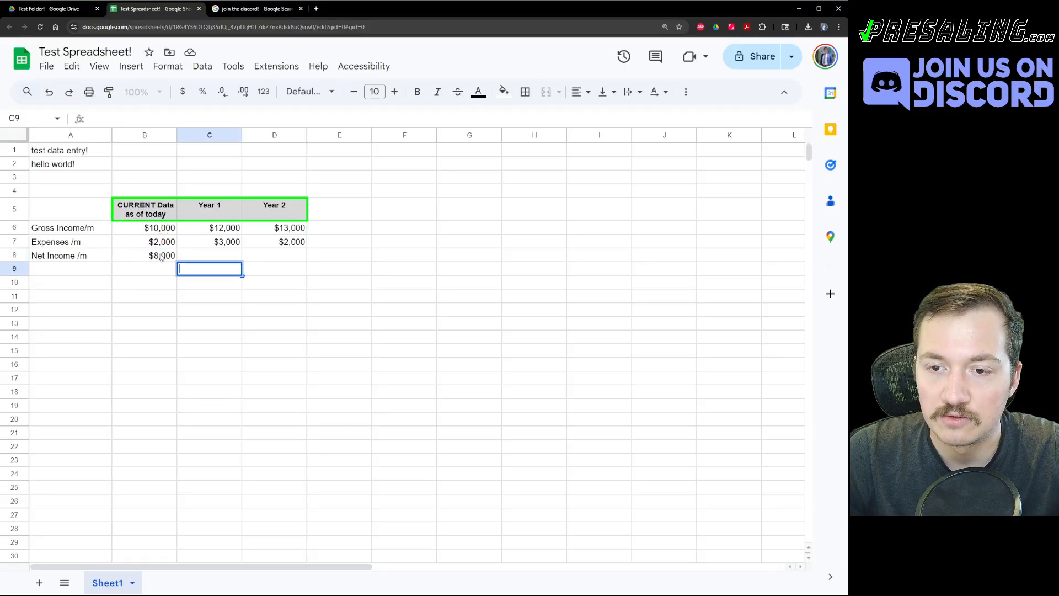
Copy B8's net income formula into C8 and check its adjusted references.
click(161, 256)
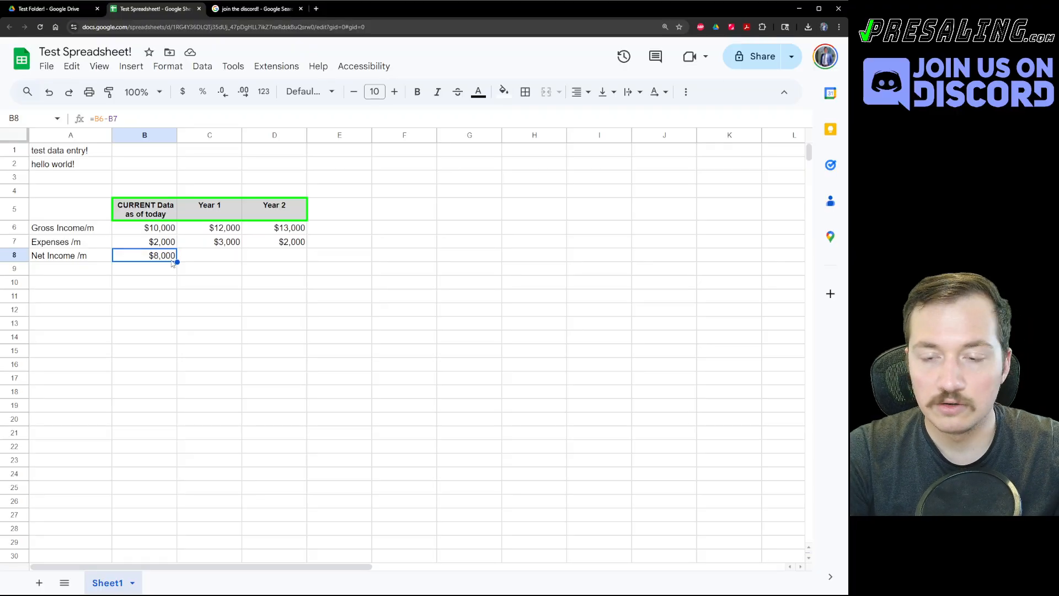
key(ctrl+c)
key(Right)
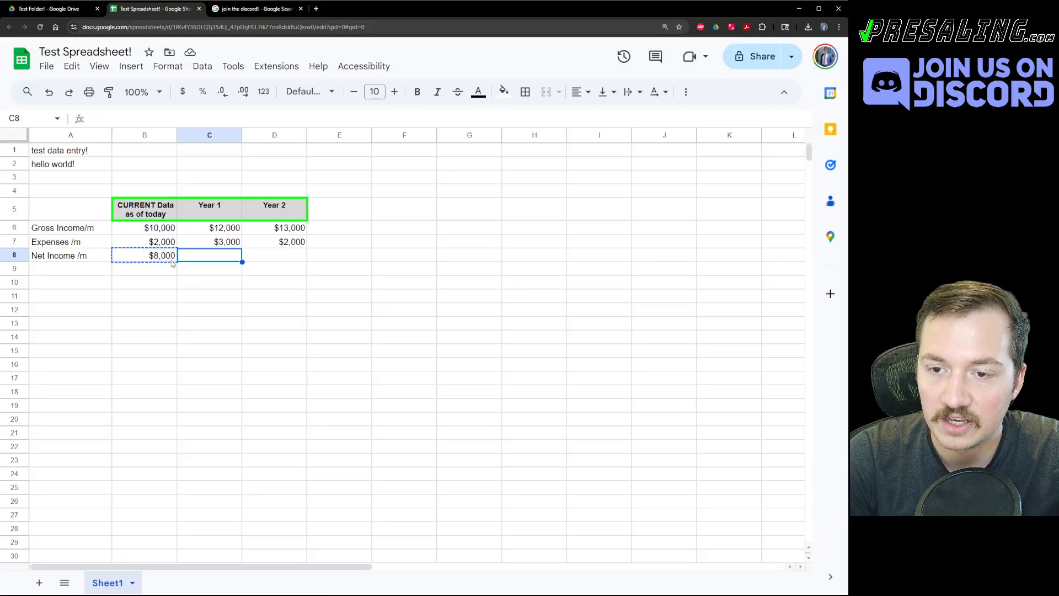
key(ctrl+v)
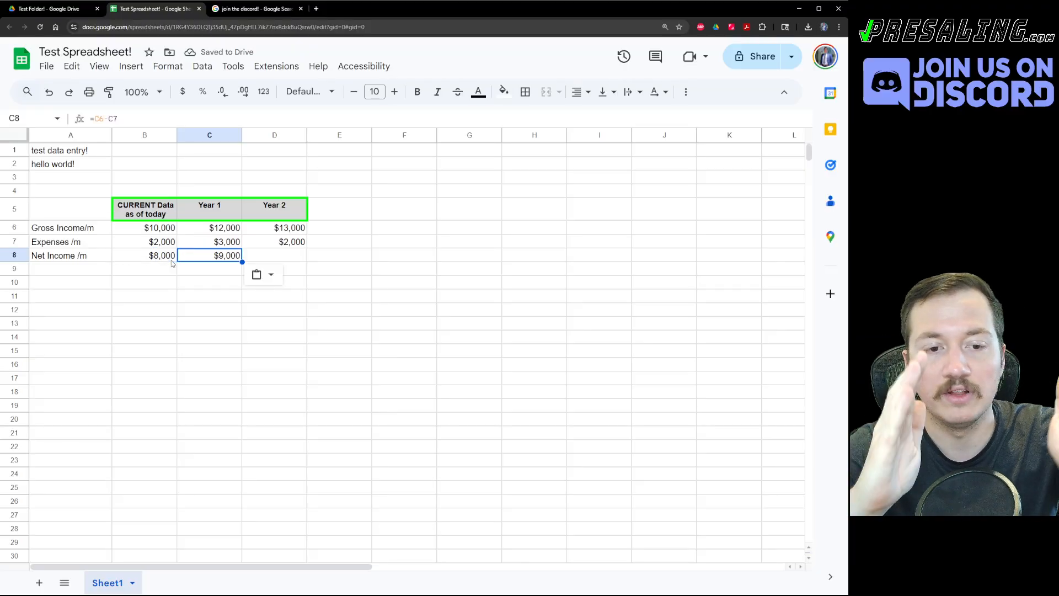
double_click(172, 257)
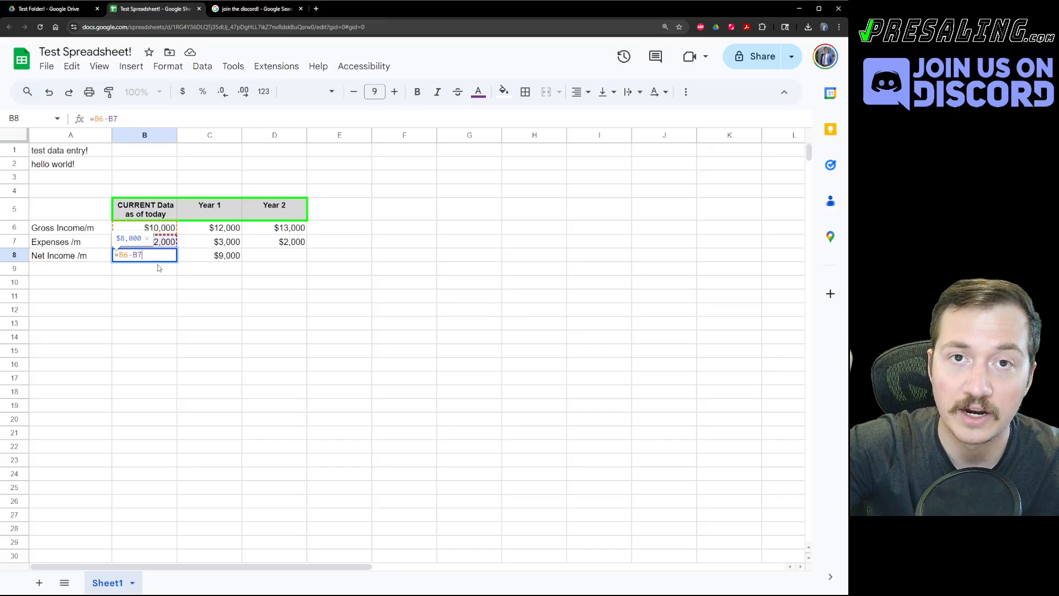
key(Escape)
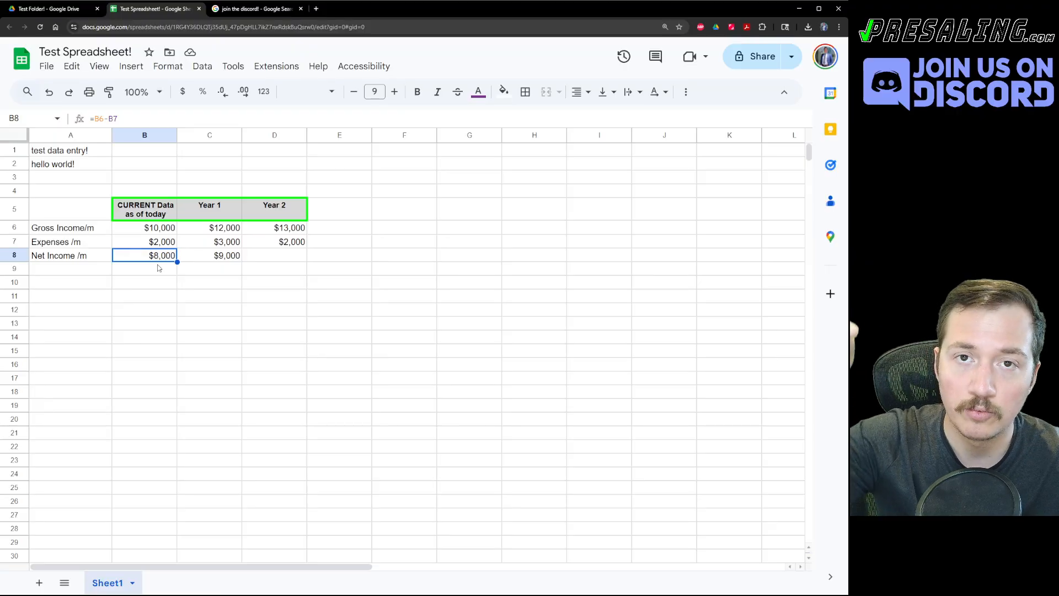
key(Right)
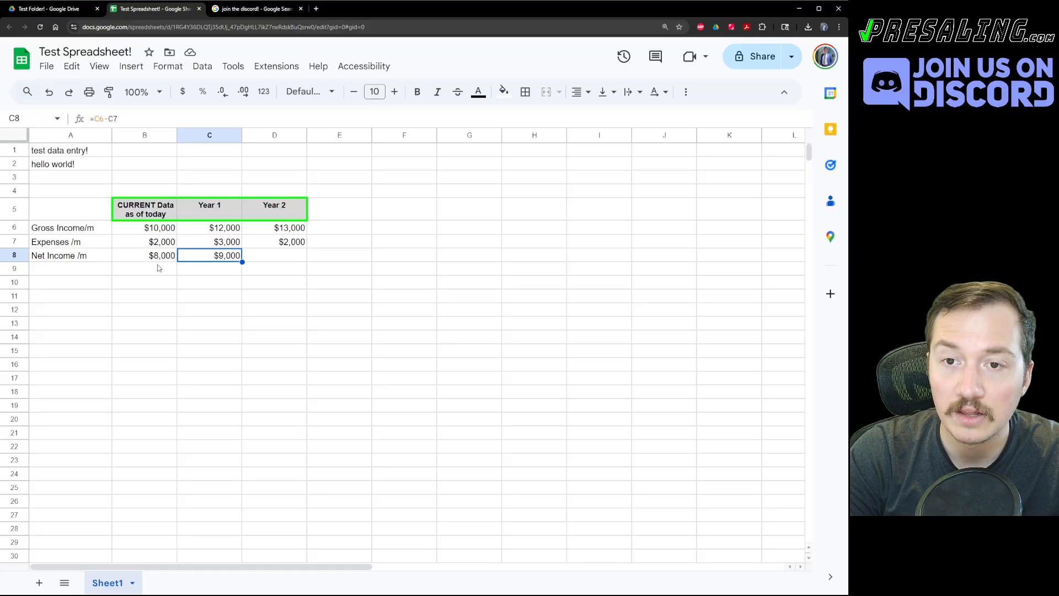
key(Return)
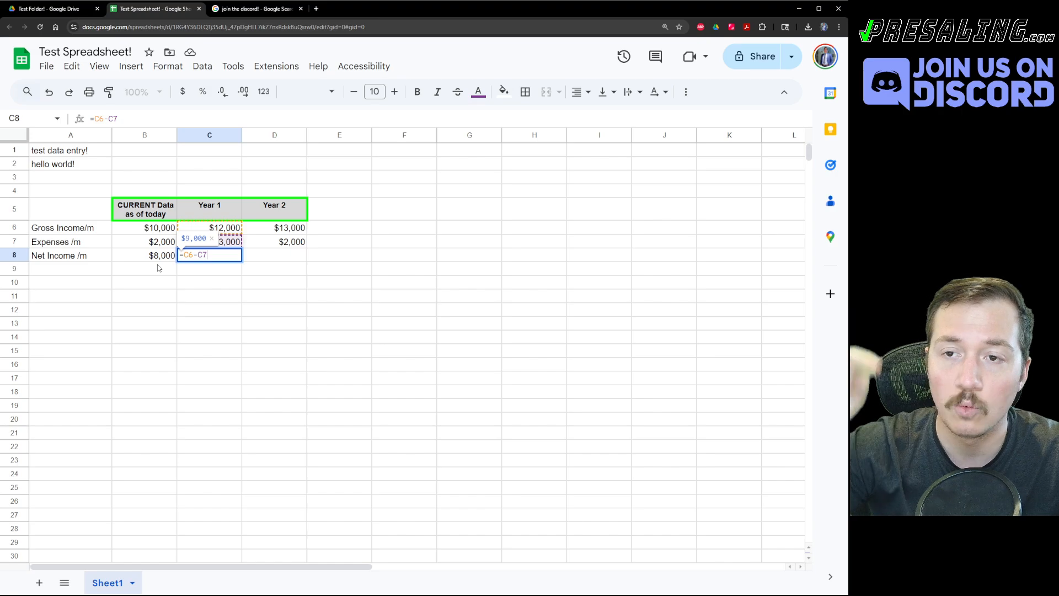
key(Escape)
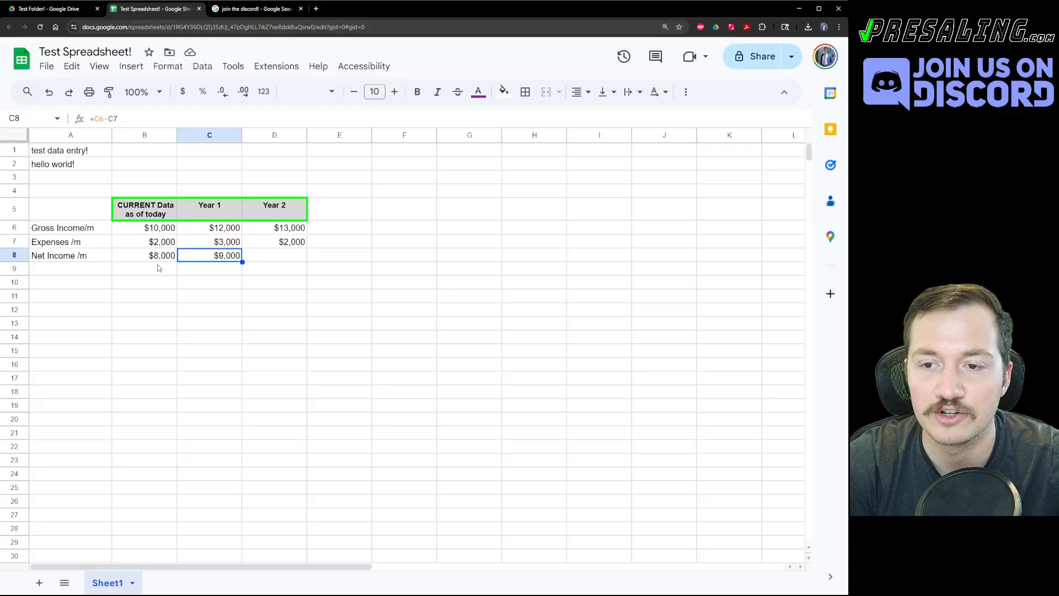
Copy C8's formula into D8 as =D6-D7, giving Year 2 net income of $11,000.
key(ctrl+c)
key(Right)
key(ctrl+v)
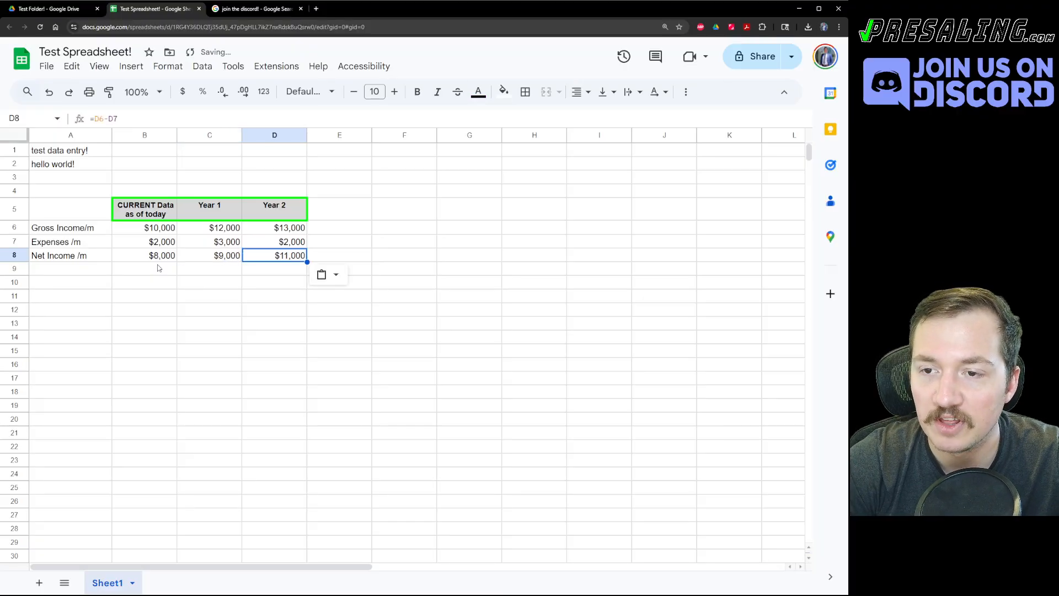
key(Return)
key(Escape)
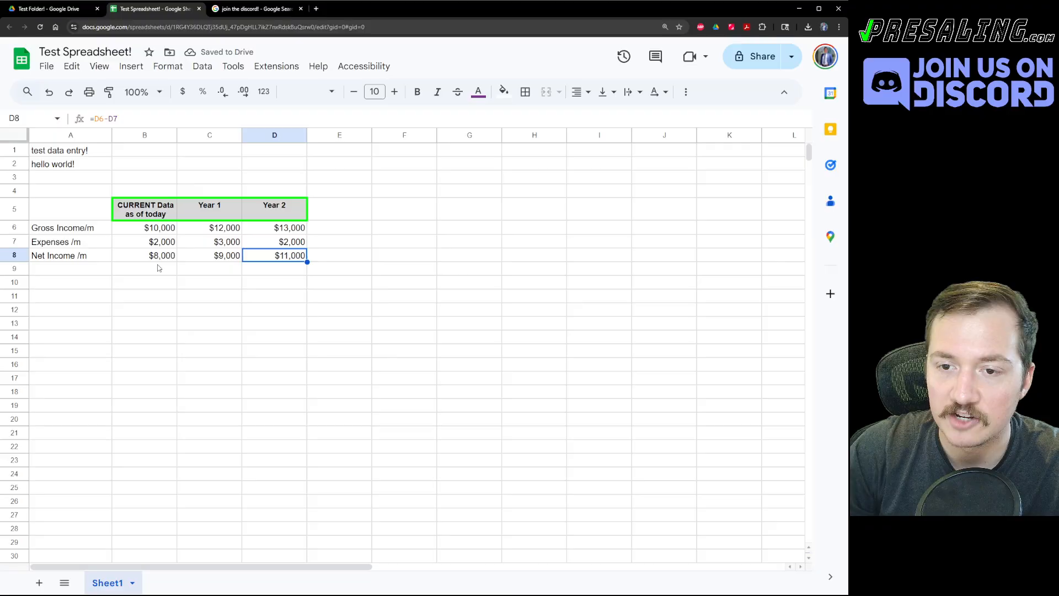
click(138, 277)
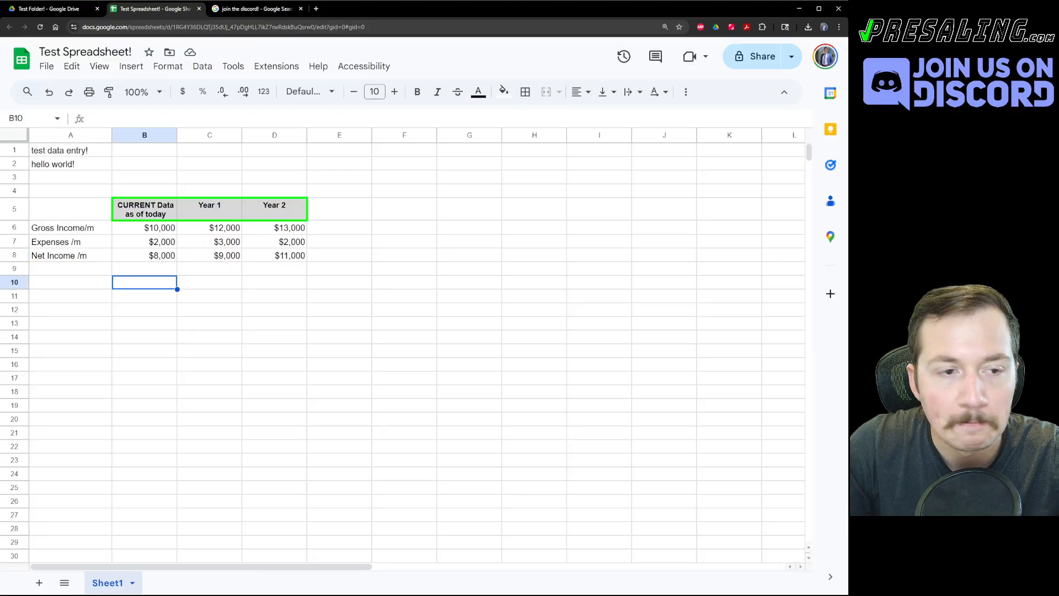
click(210, 338)
click(60, 272)
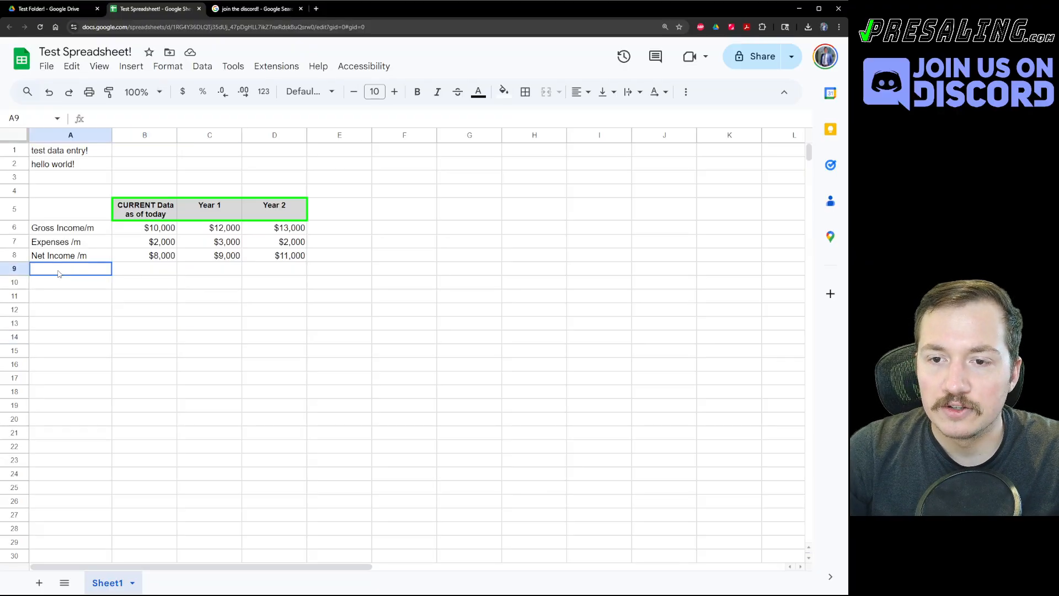
click(154, 256)
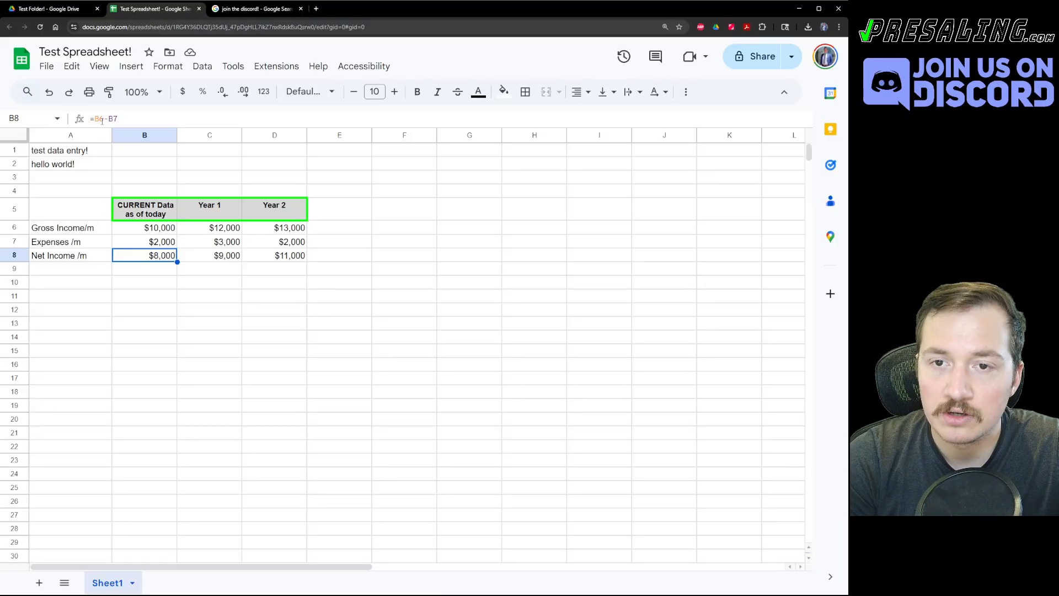
click(148, 119)
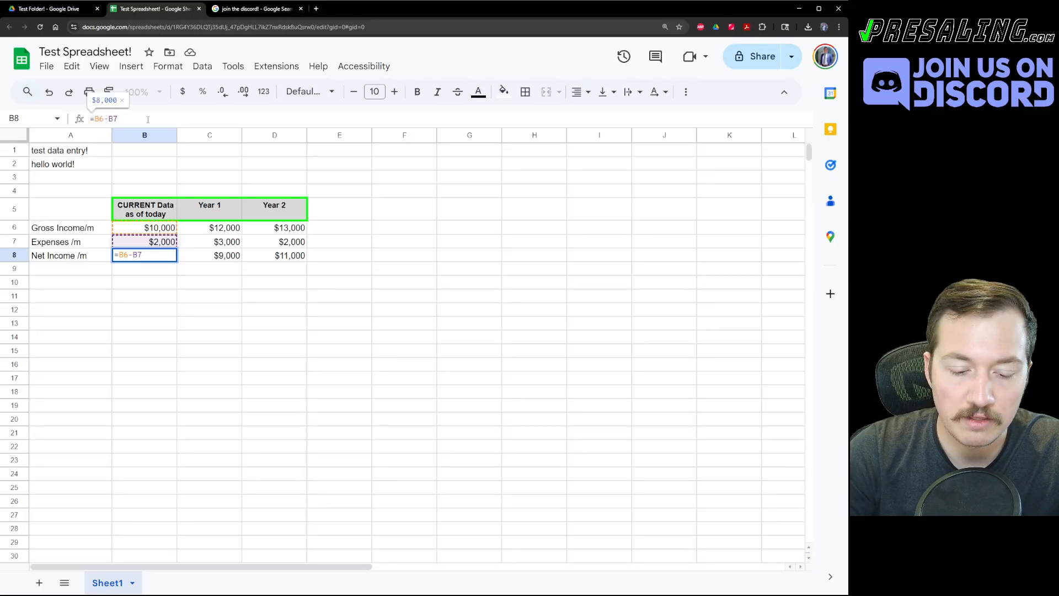
text(+3)
key(Return)
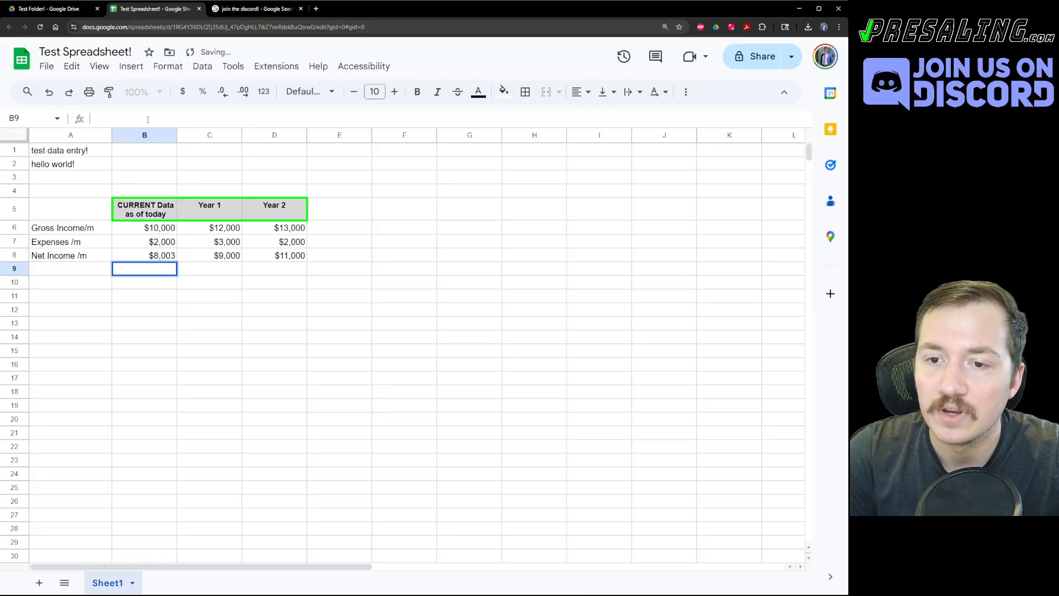
click(156, 257)
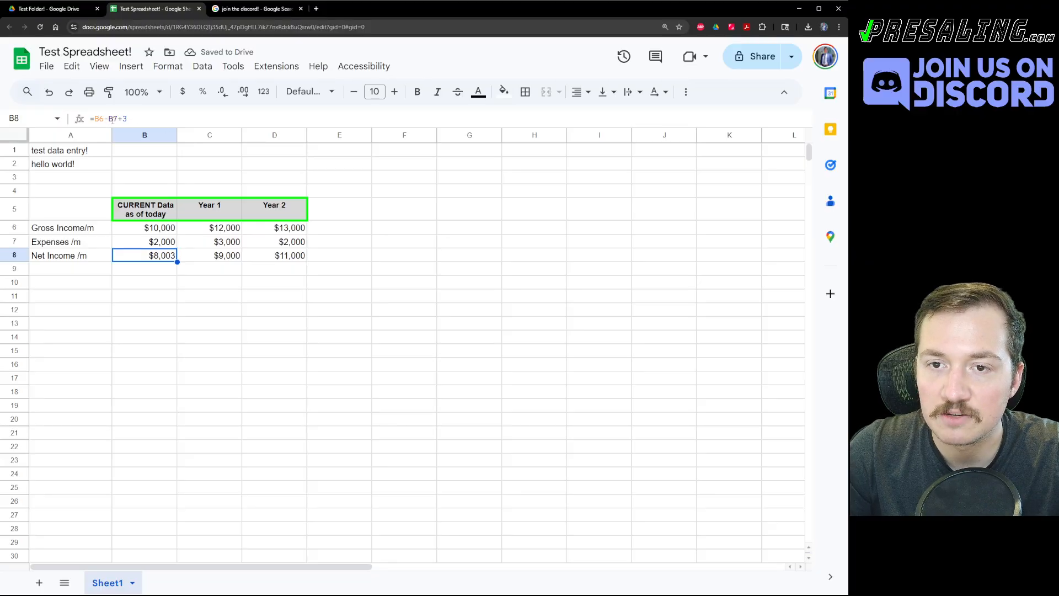
click(212, 259)
click(155, 255)
key(ctrl+c)
shift+click(288, 260)
key(ctrl+v)
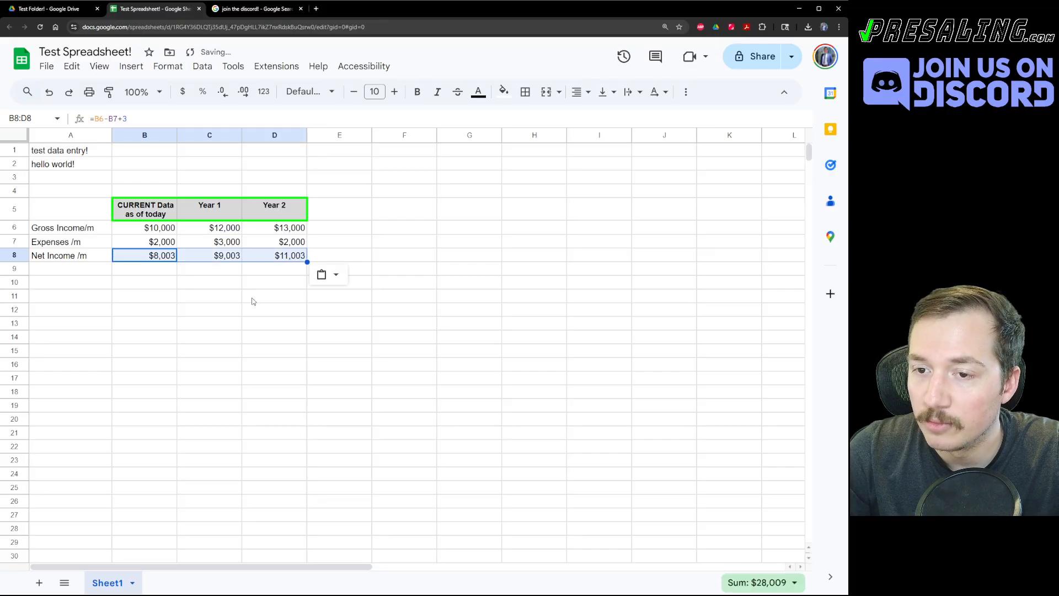
click(255, 299)
drag(155, 259, 300, 258)
click(377, 248)
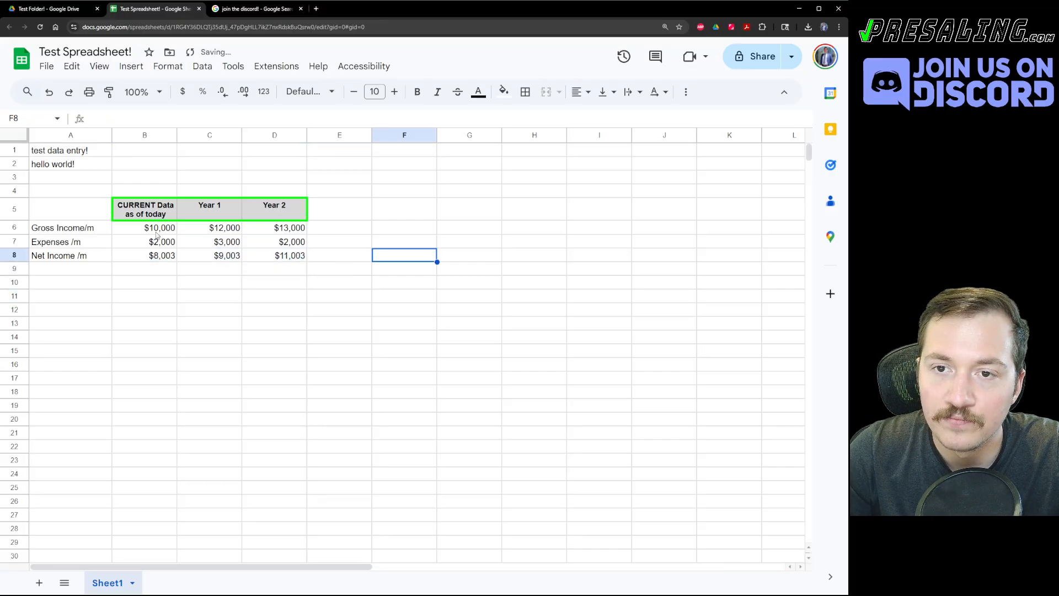
key(ctrl+z)
key(ctrl+z)
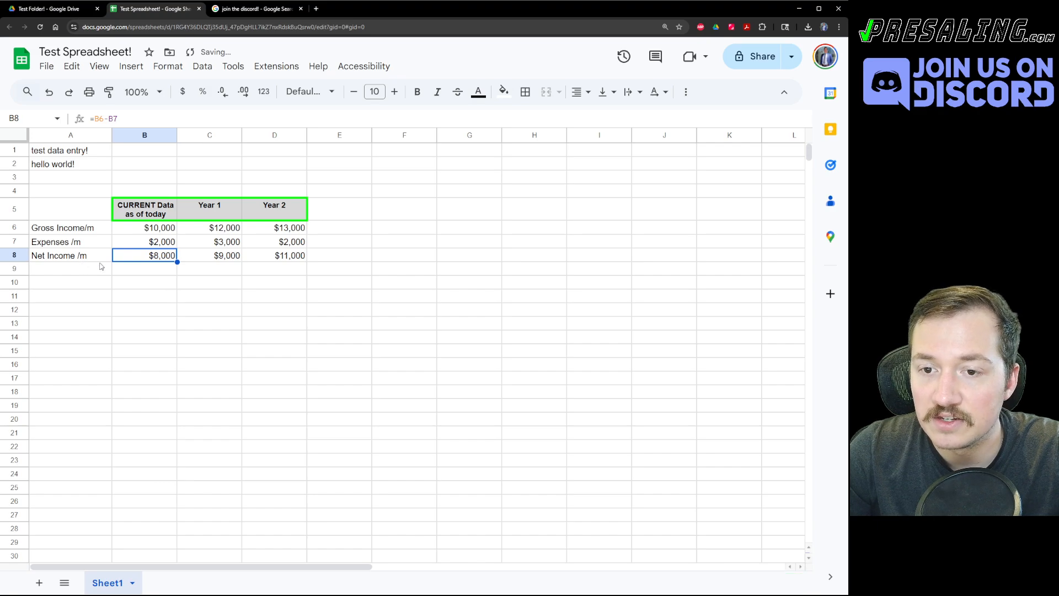
click(302, 268)
click(60, 257)
click(58, 281)
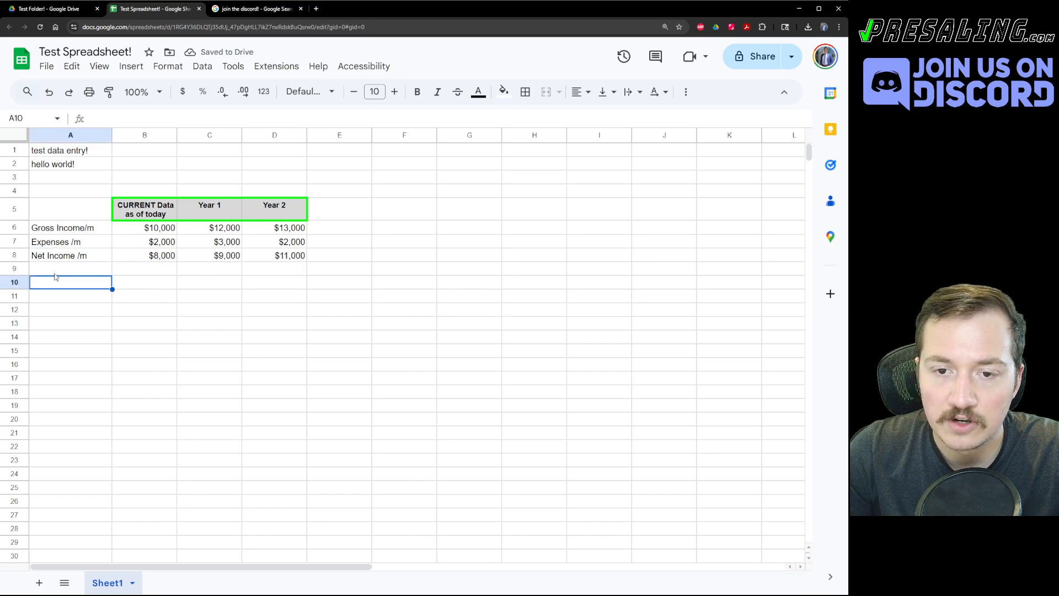
Label A9 'Net Income /yr' below the monthly net income row.
click(55, 269)
text(Net Income /yr)
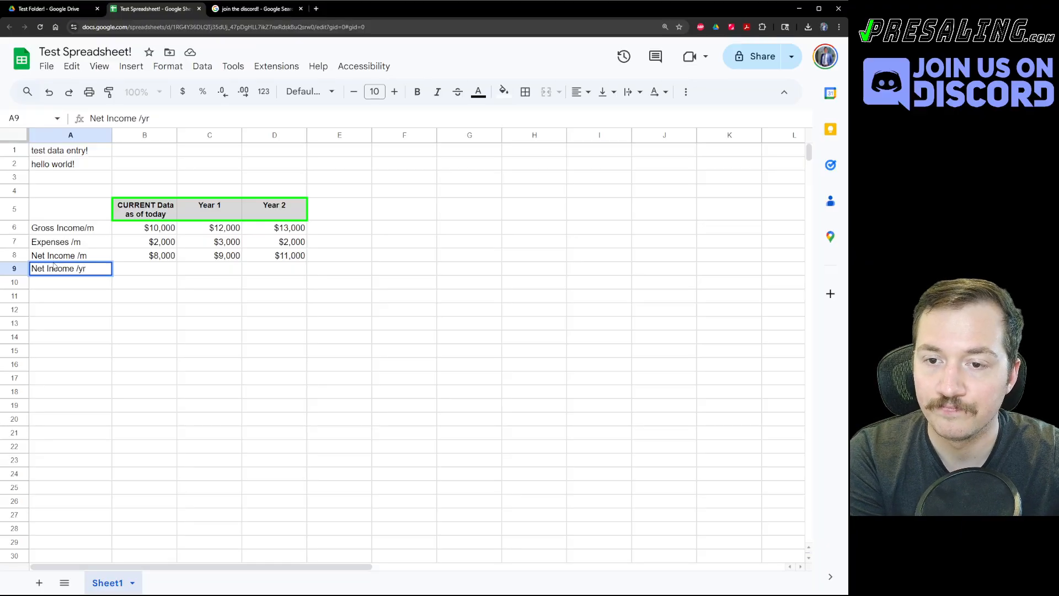
key(Return)
key(Up)
key(Right)
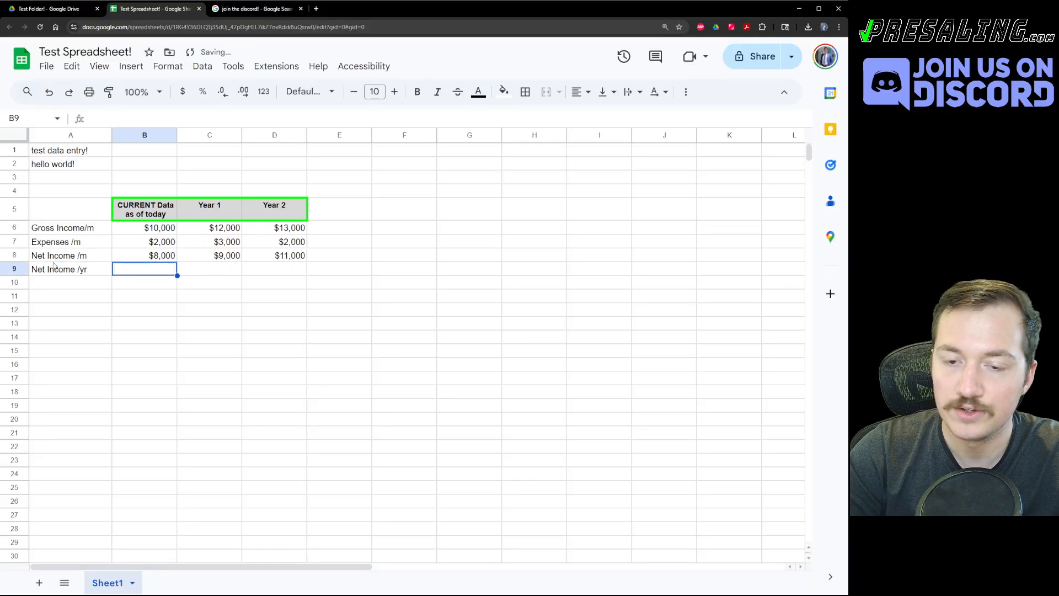
Enter =B8*12 in B9 so current yearly net income shows $96,000.
text(=B8)
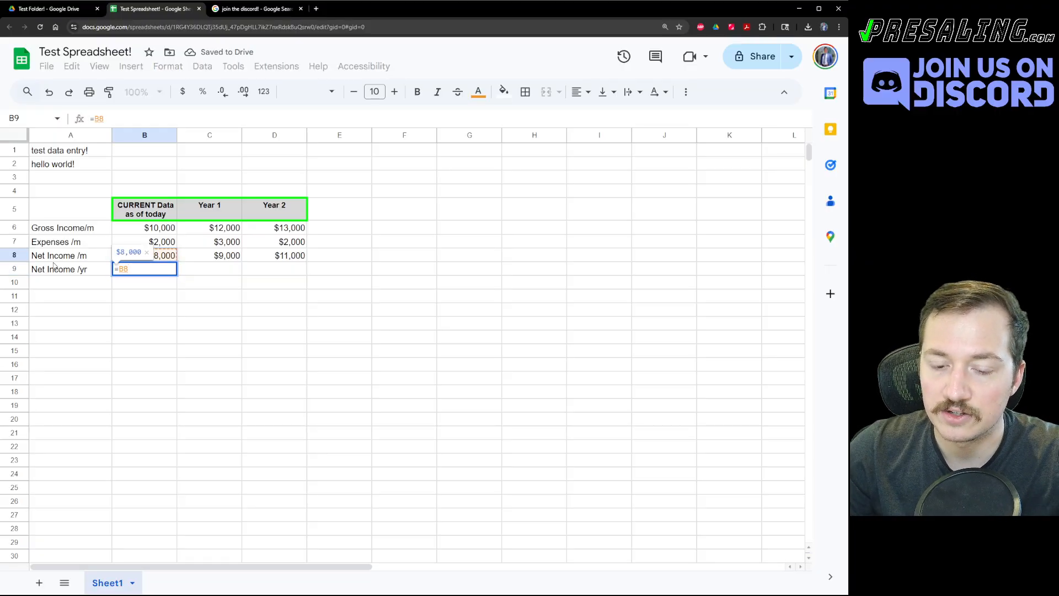
key(Down)
key(Down)
key(Right)
key(Down)
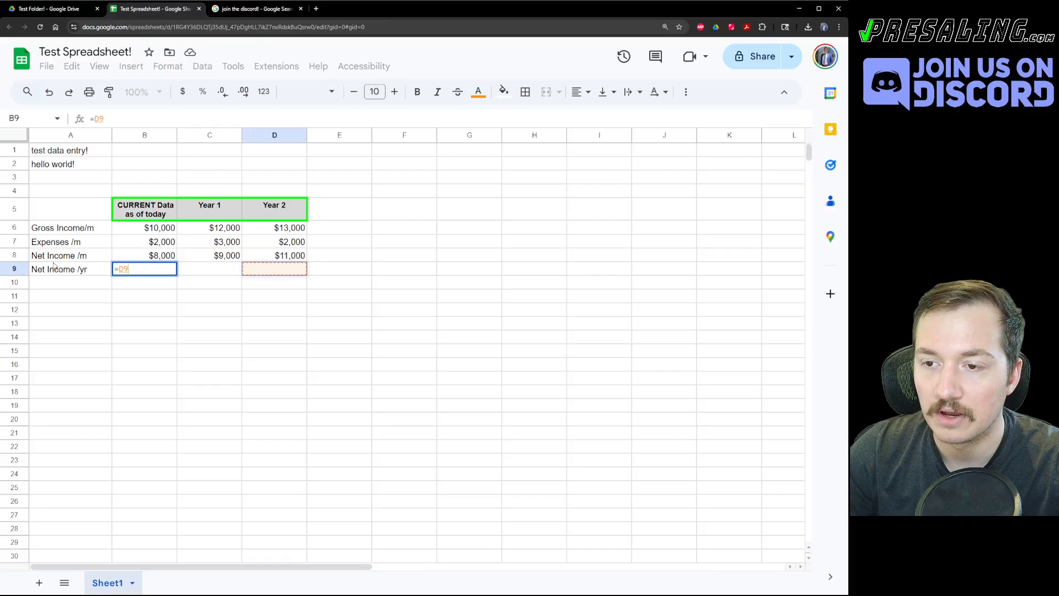
key(Right)
key(Up)
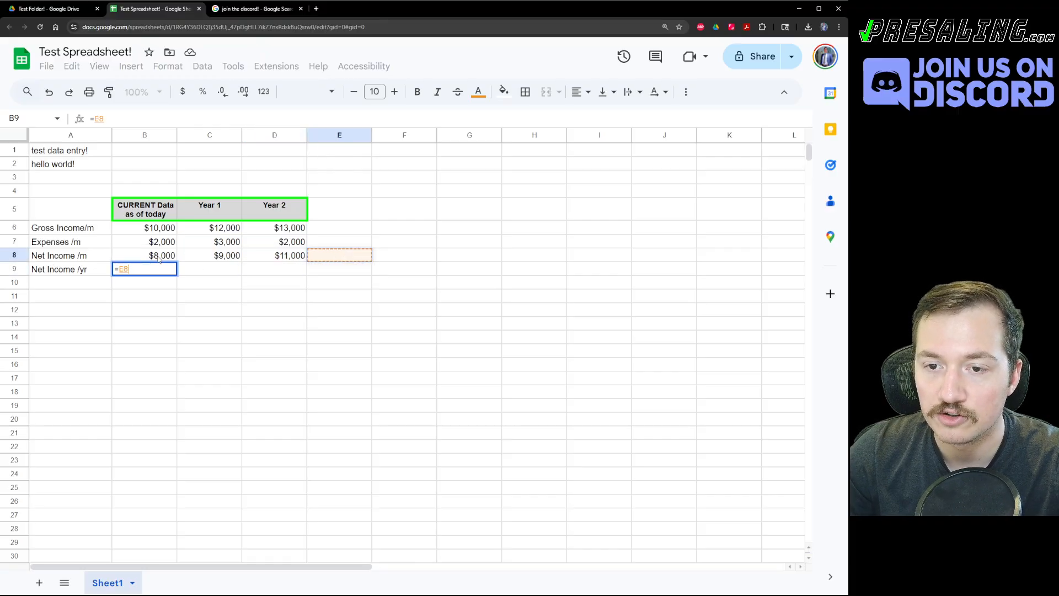
key(Left)
key(Left)
key(Left)
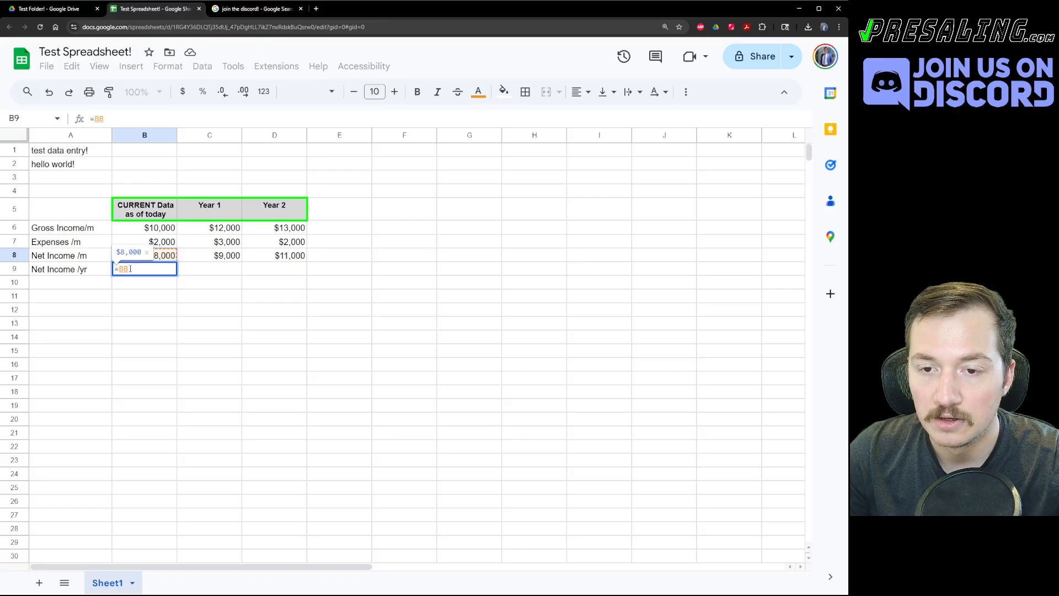
text(*)
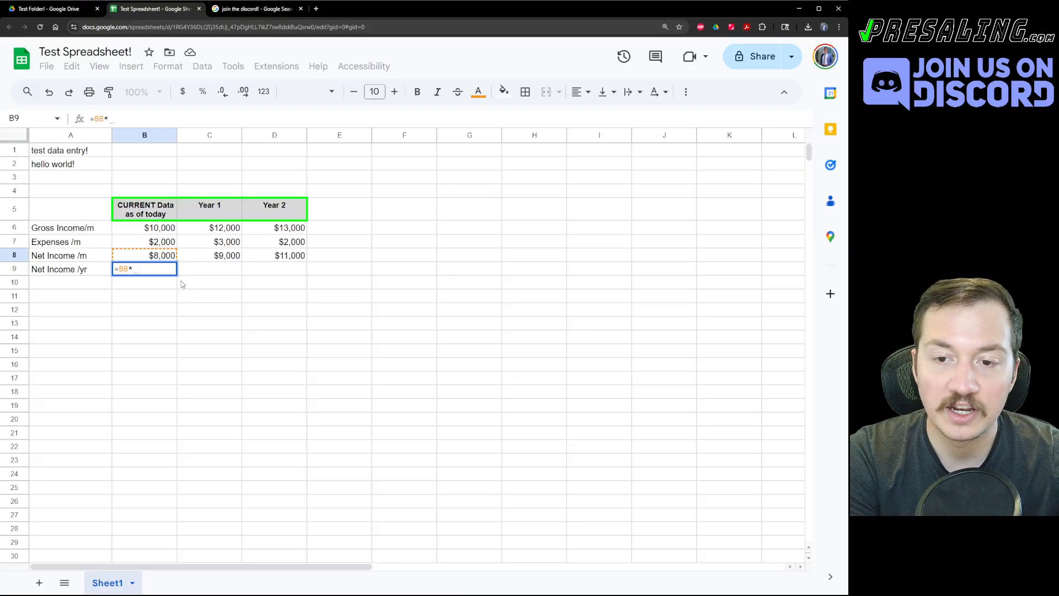
text(12)
key(Return)
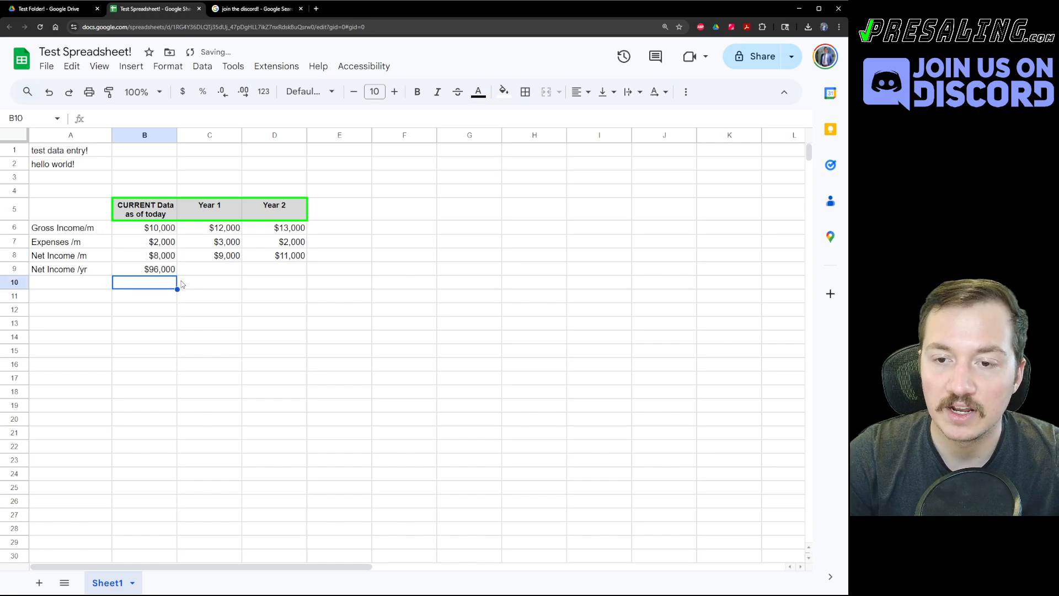
key(Up)
key(Up)
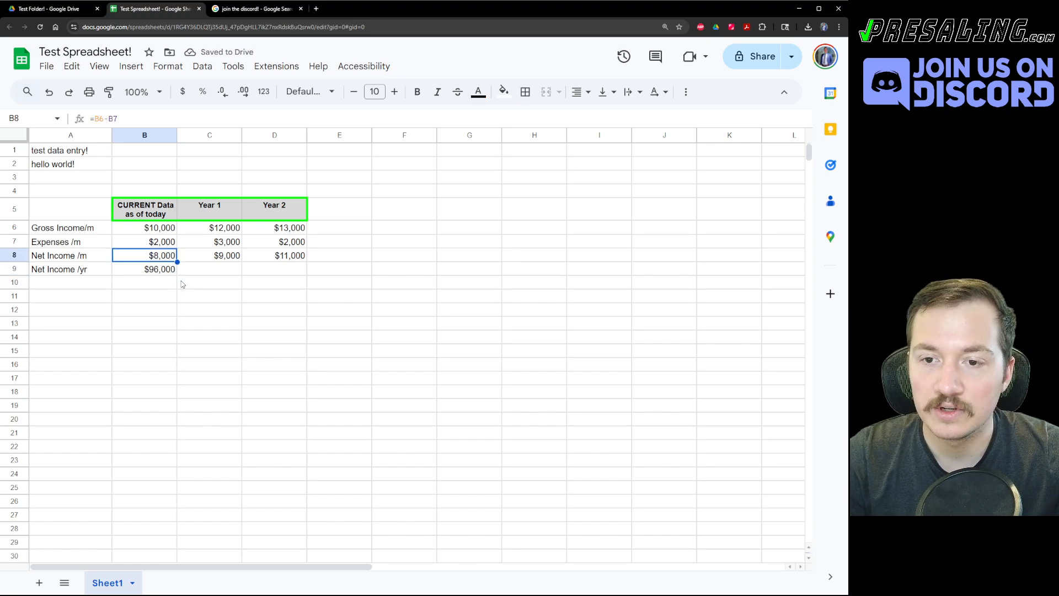
Change current gross income in B6 to 9000 to watch net income recalculate.
key(Down)
key(Up)
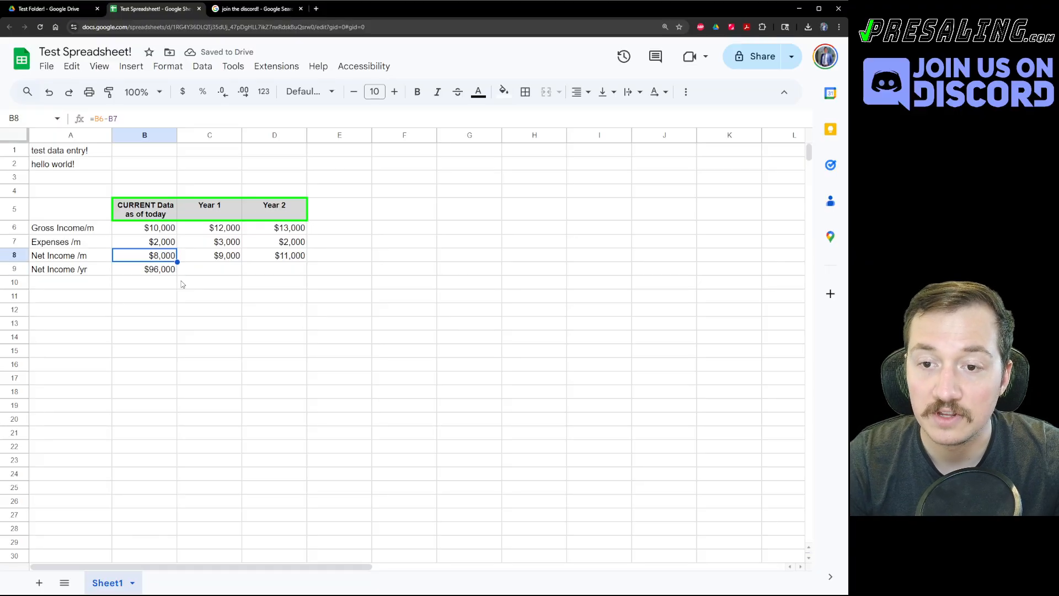
key(Up)
key(Up)
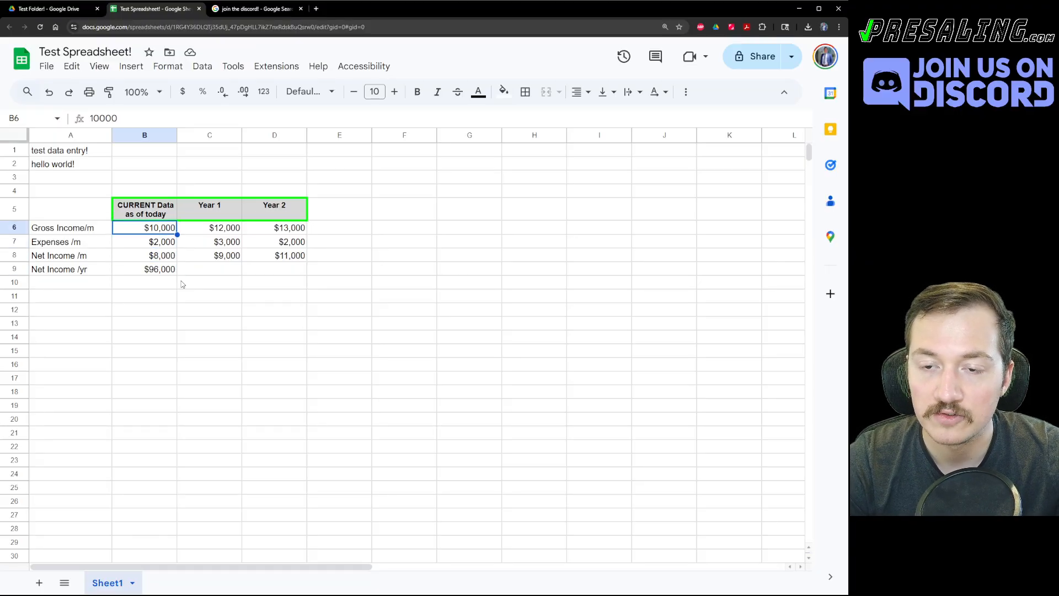
key(shift+Down)
key(Down)
key(Down)
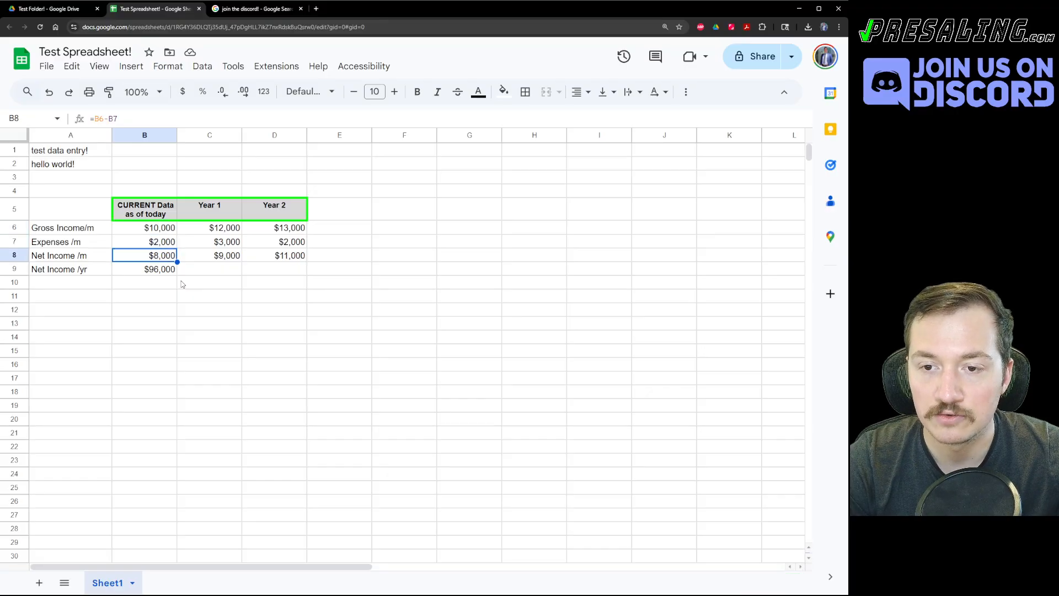
key(Up)
key(Up)
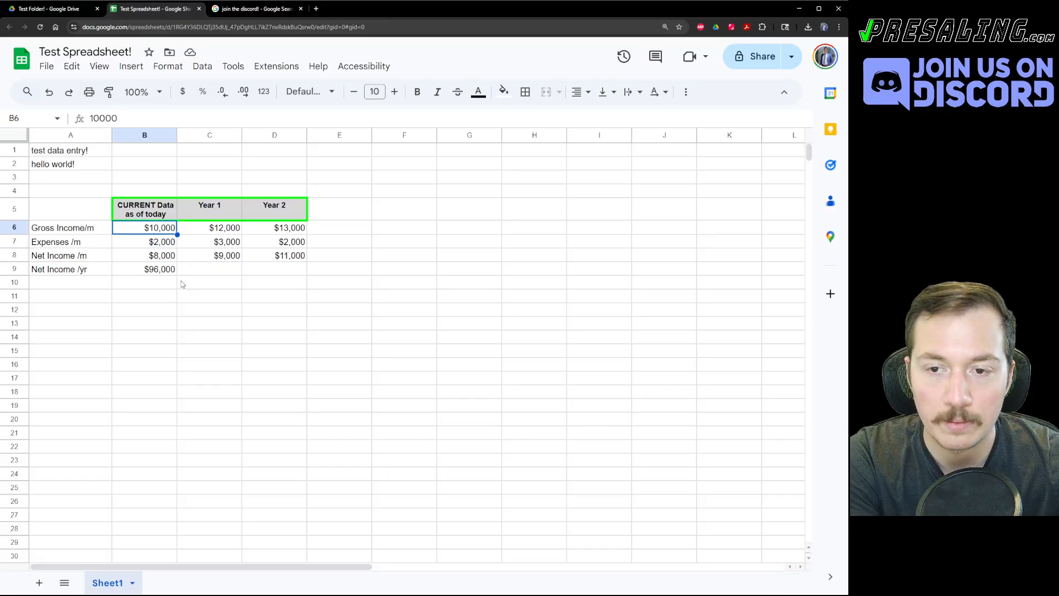
text(9000)
key(Return)
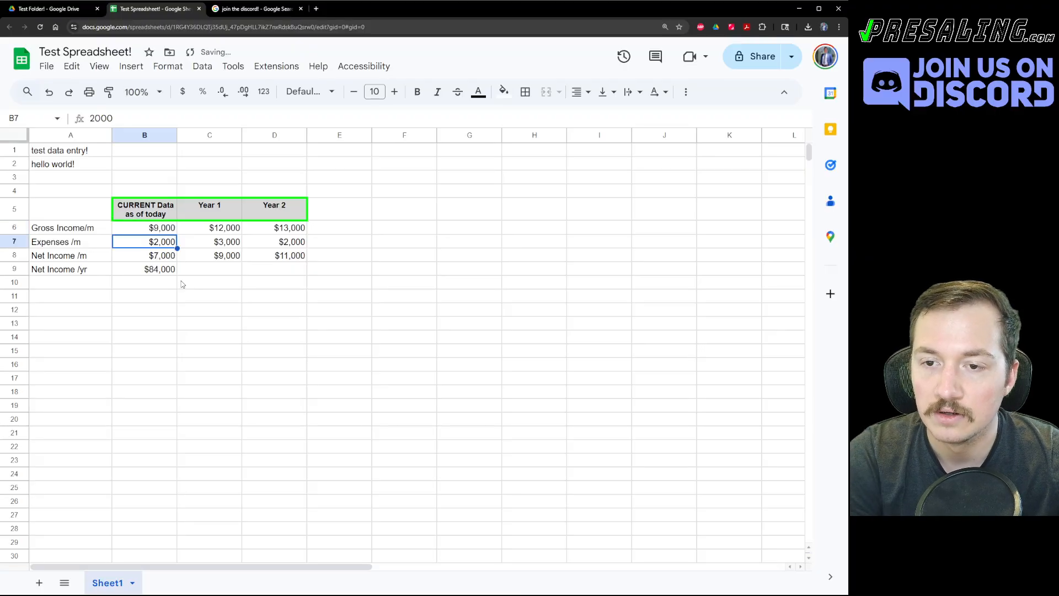
Undo back to $10,000 gross income and copy B9's =B8*12 formula.
key(ctrl+z)
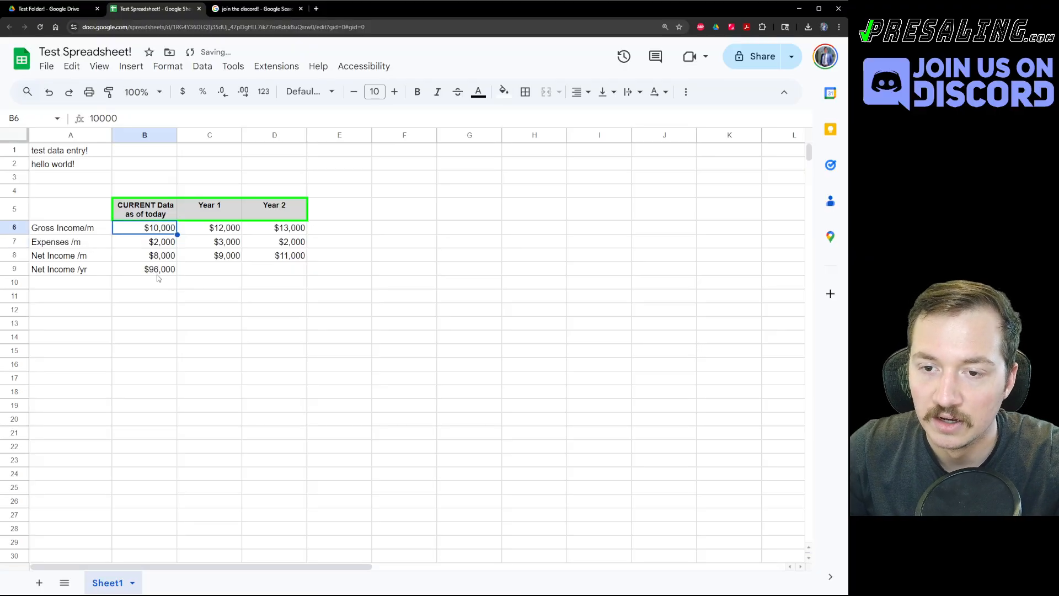
key(ctrl+y)
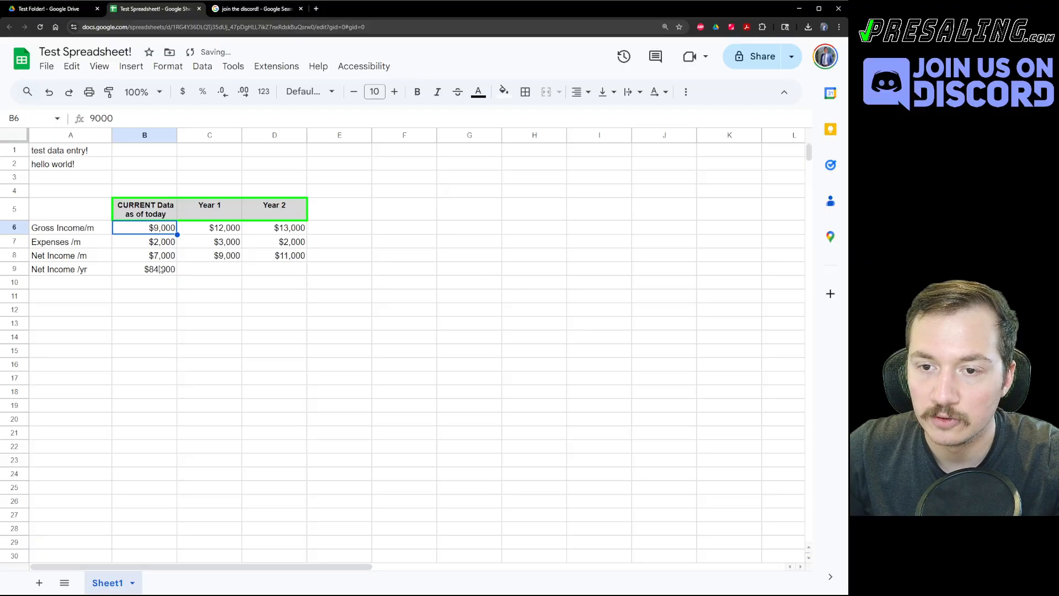
key(ctrl+z)
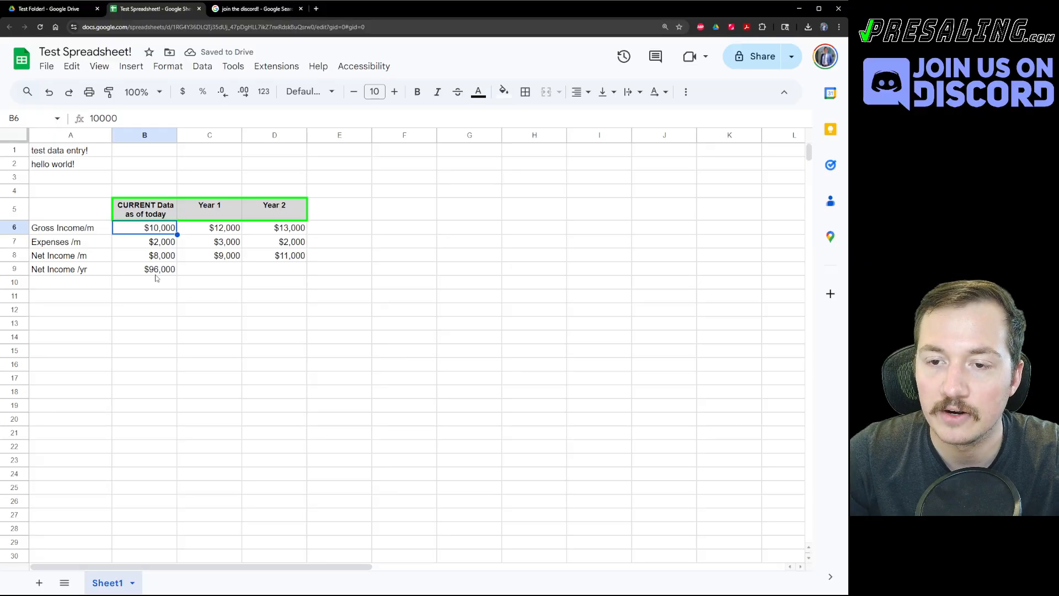
click(154, 275)
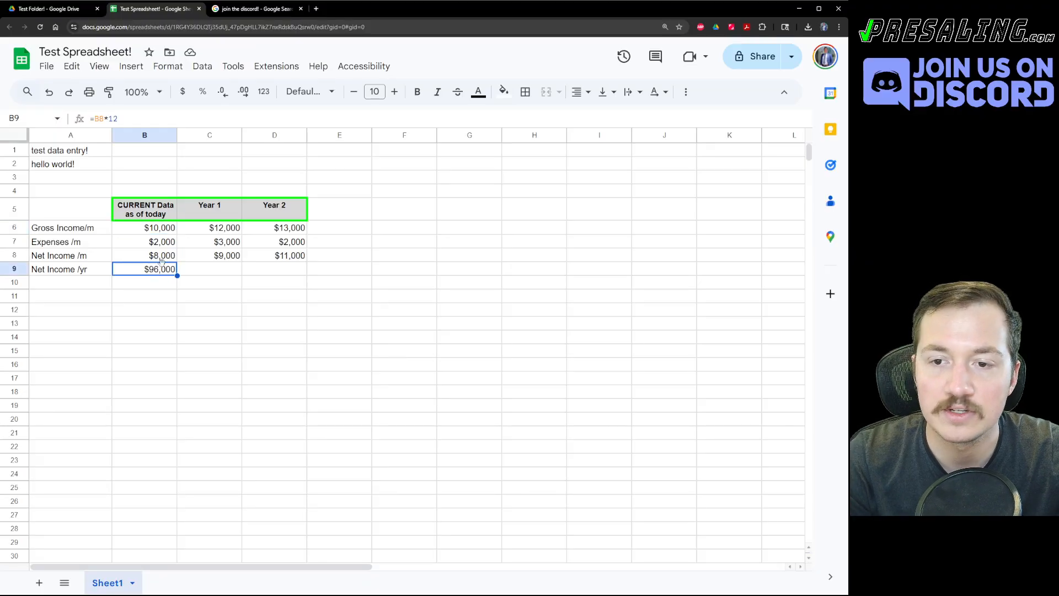
key(ctrl+c)
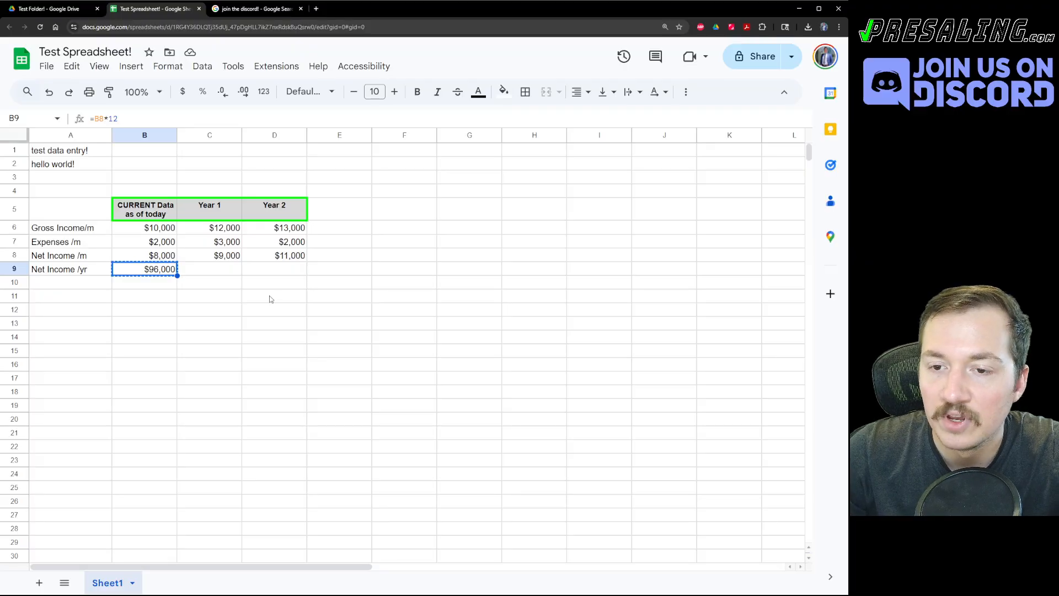
Paste the yearly formula into C9:D9, giving $108,000 and $132,000.
shift+click(279, 270)
key(ctrl+v)
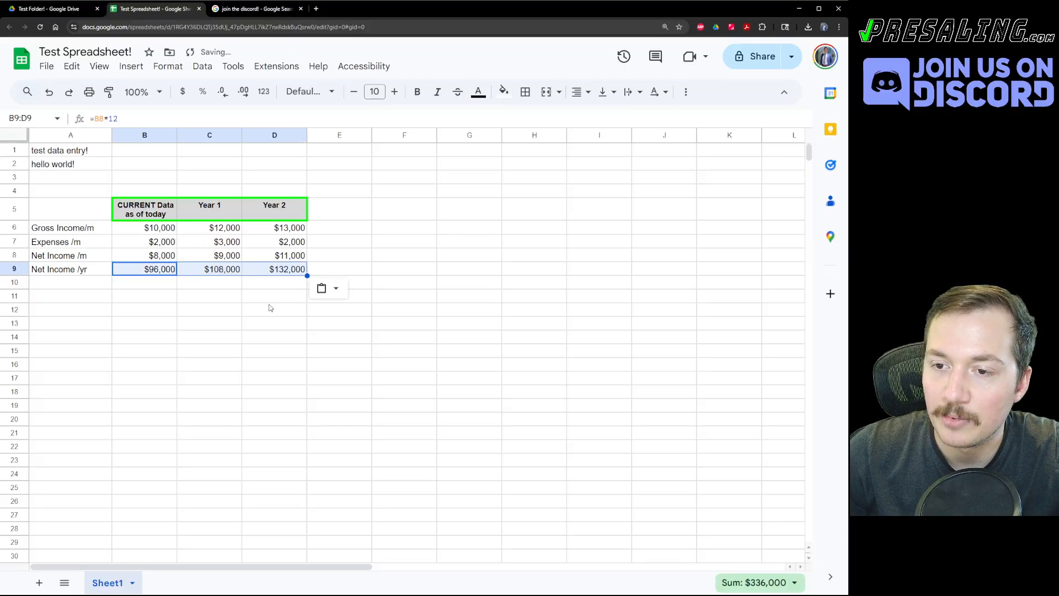
click(269, 305)
drag(165, 272, 289, 270)
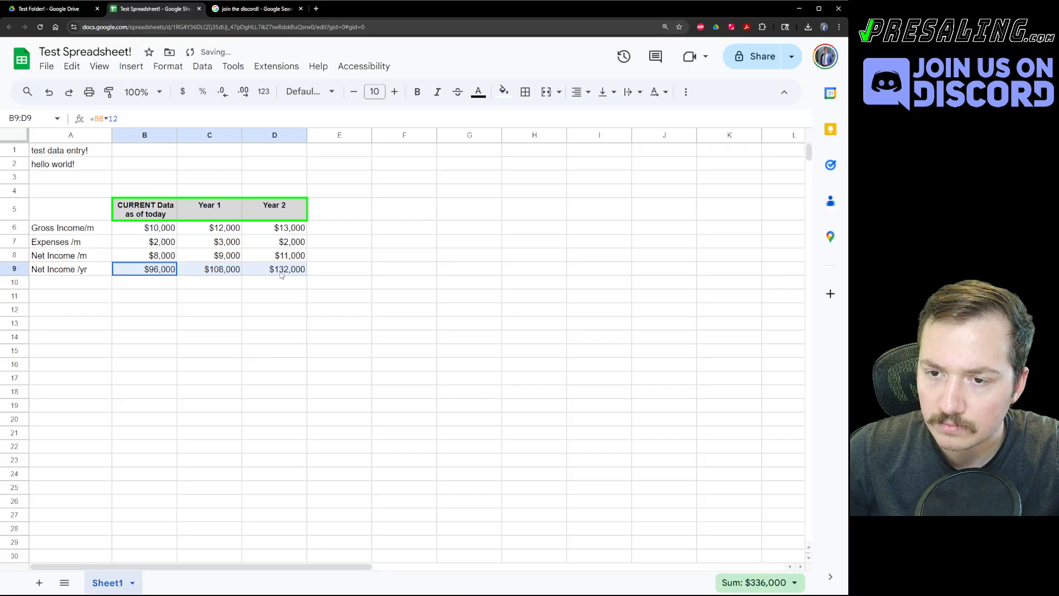
click(218, 285)
drag(165, 271, 276, 270)
drag(156, 230, 278, 248)
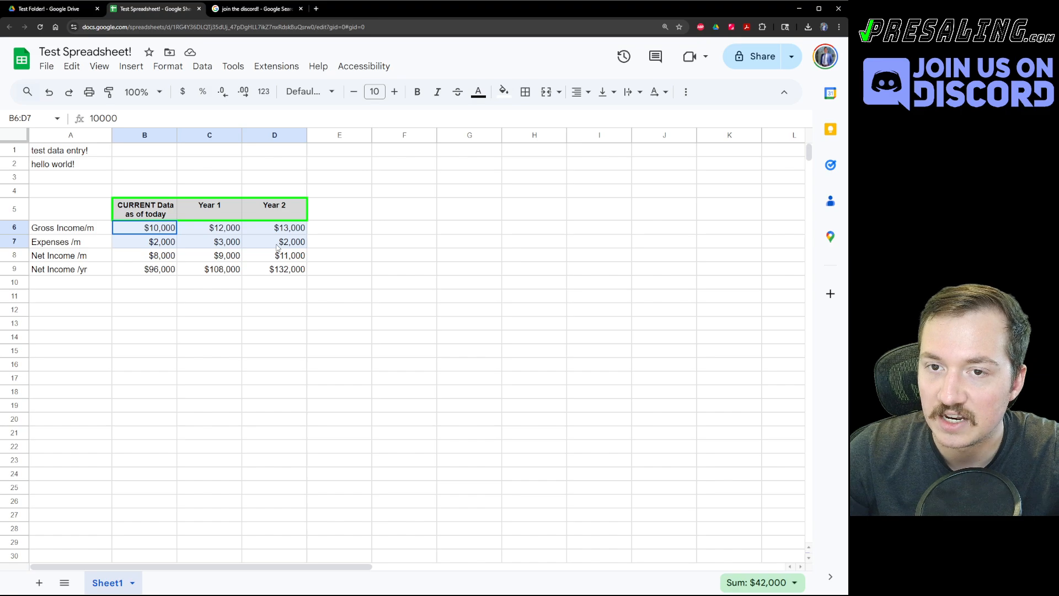
click(378, 242)
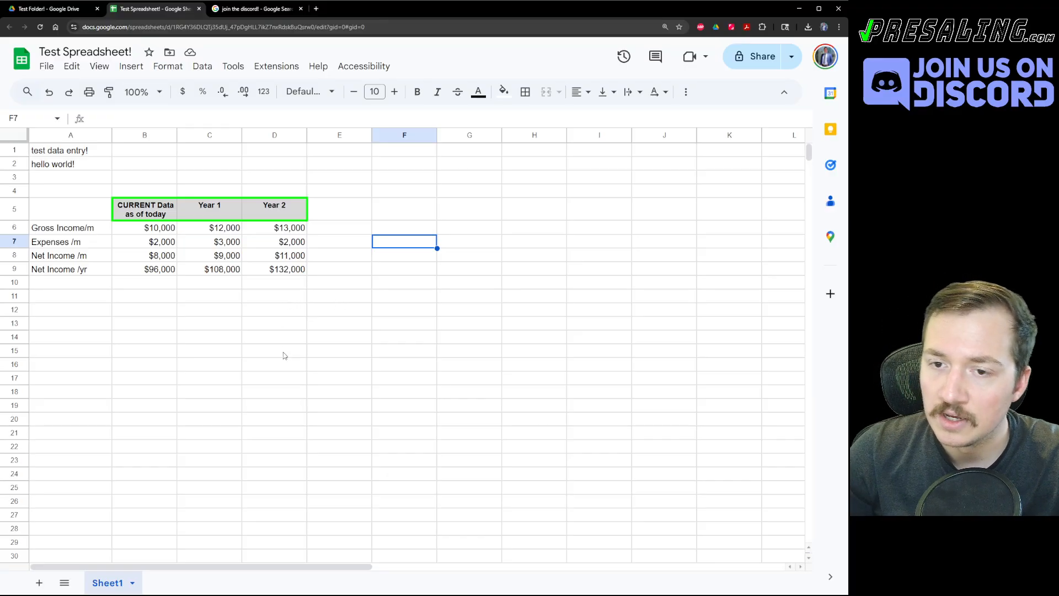
Toggle Show formulas with Ctrl+` to check the net income references.
key(ctrl+grave)
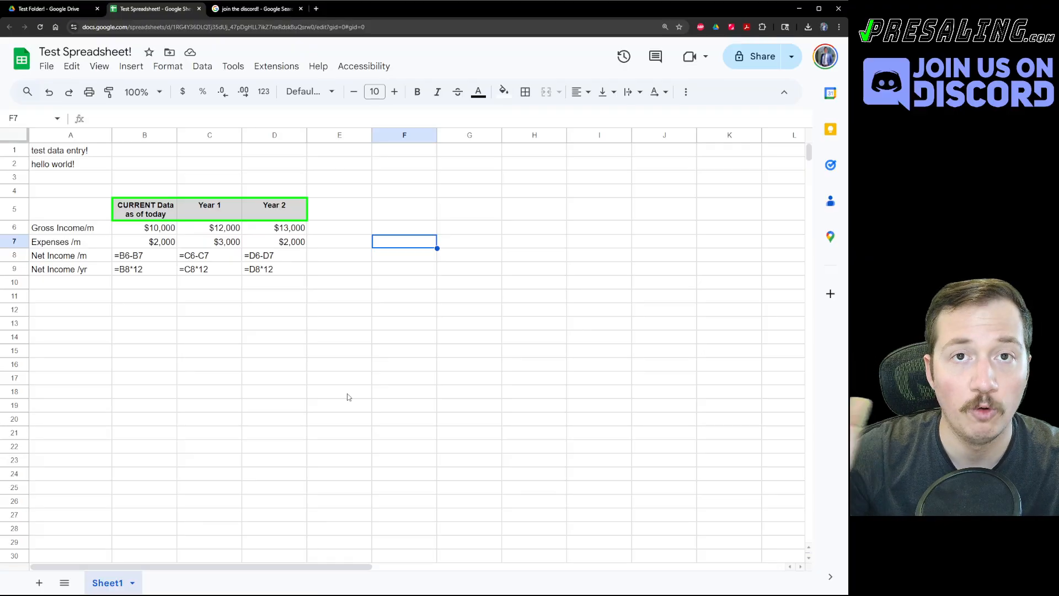
key(ctrl+grave)
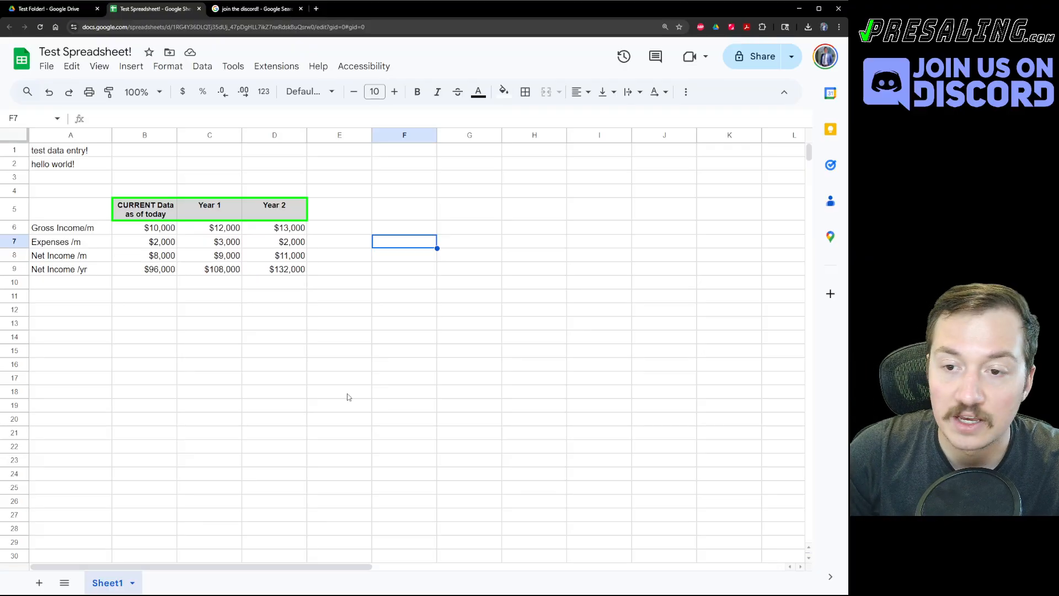
key(ctrl+grave)
key(ctrl+grave)
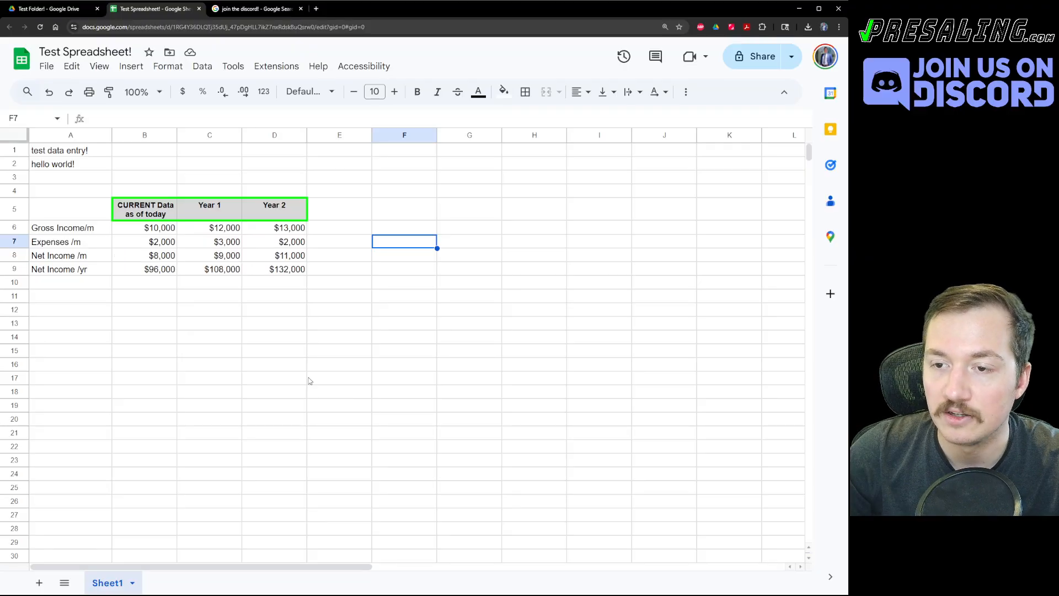
click(270, 259)
click(194, 270)
key(ctrl+grave)
key(ctrl+grave)
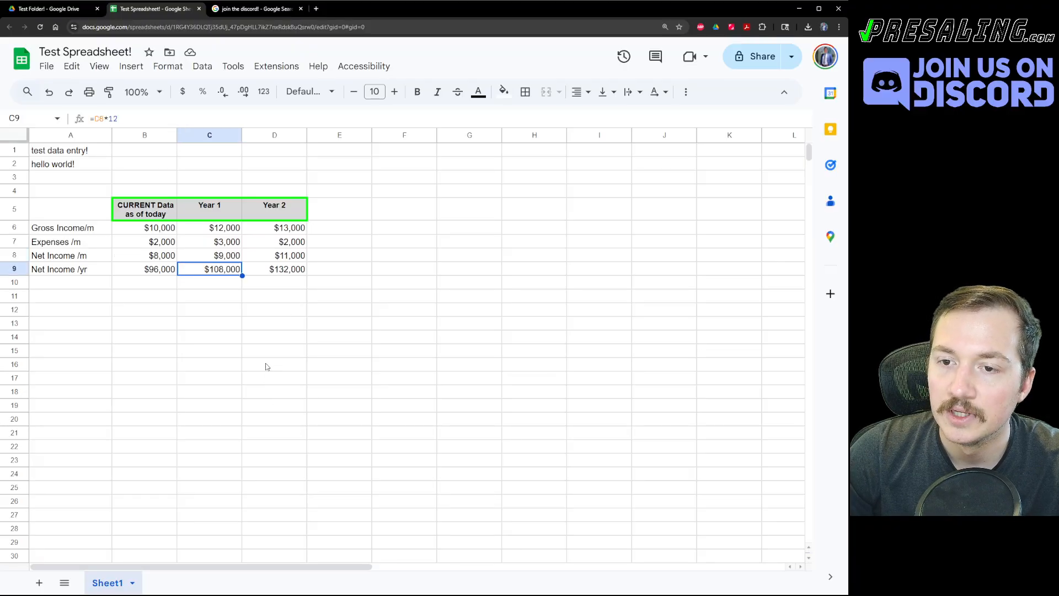
click(268, 366)
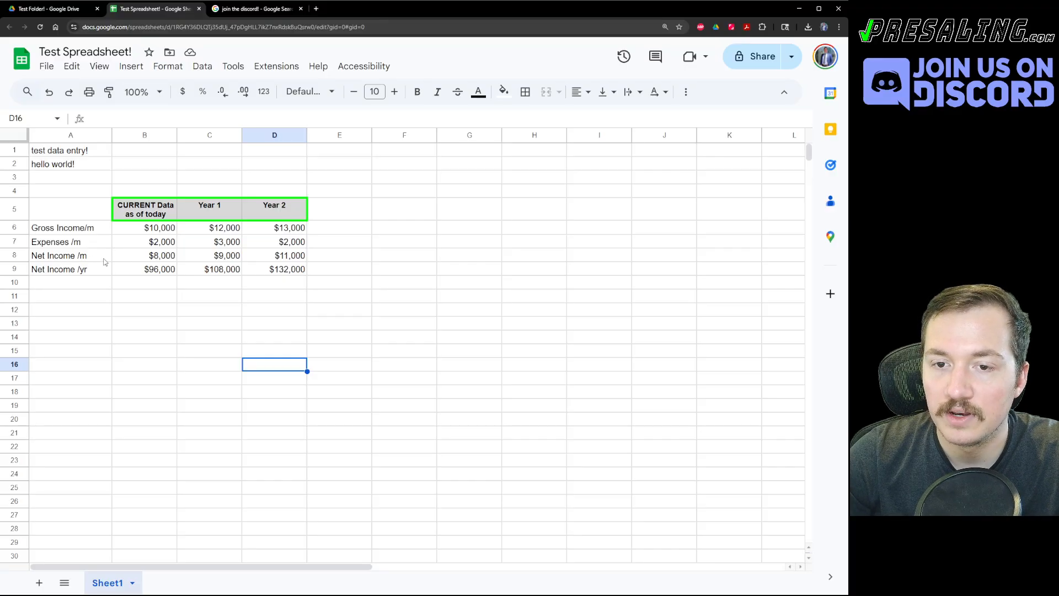
click(89, 271)
Make A9:D9 bold with a black outer border.
shift+click(282, 272)
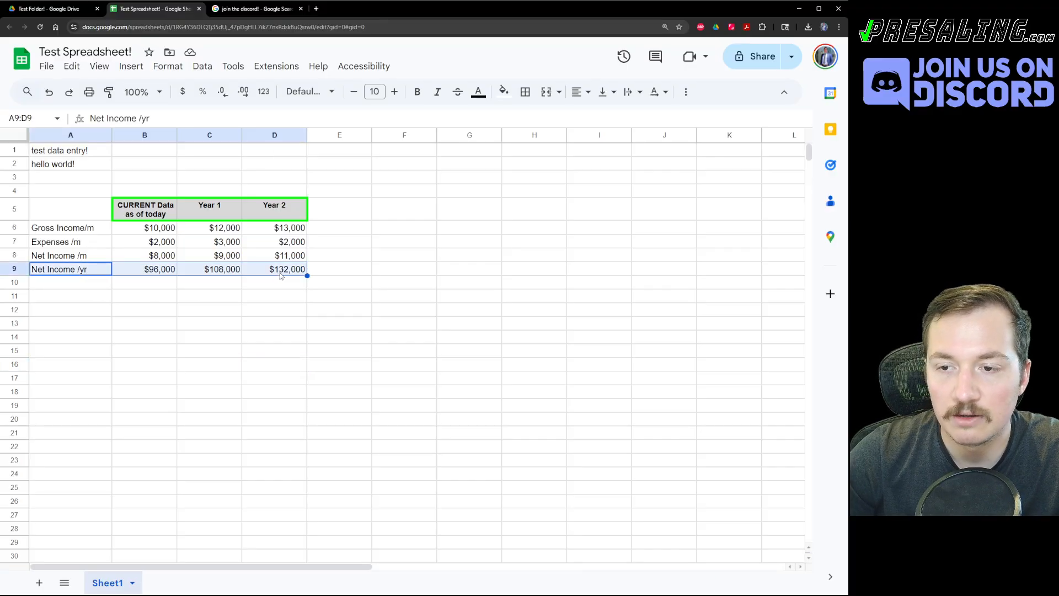
key(ctrl+b)
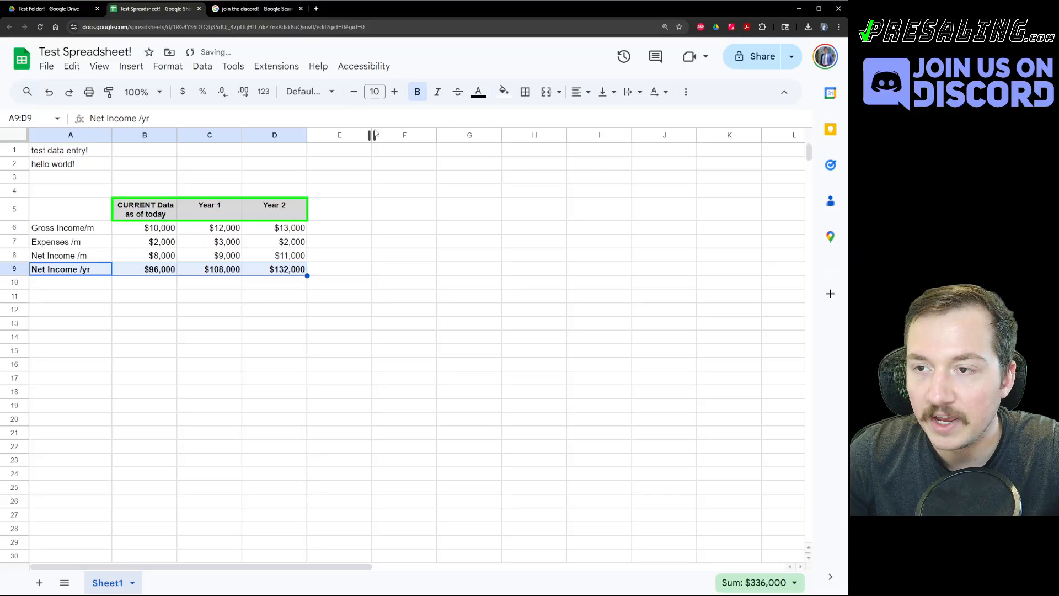
click(525, 92)
click(620, 119)
click(644, 132)
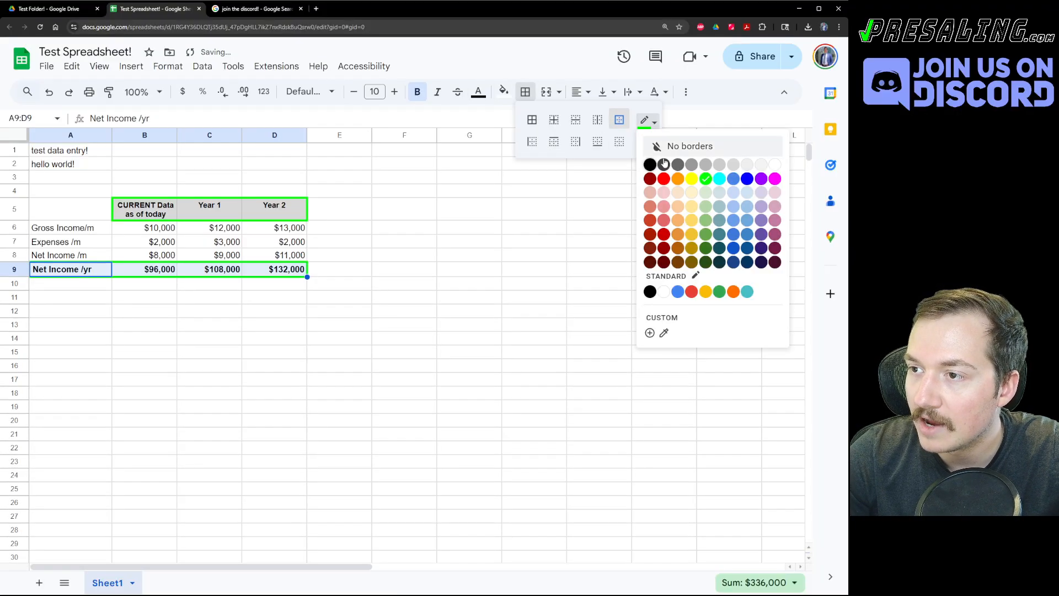
click(648, 163)
click(571, 255)
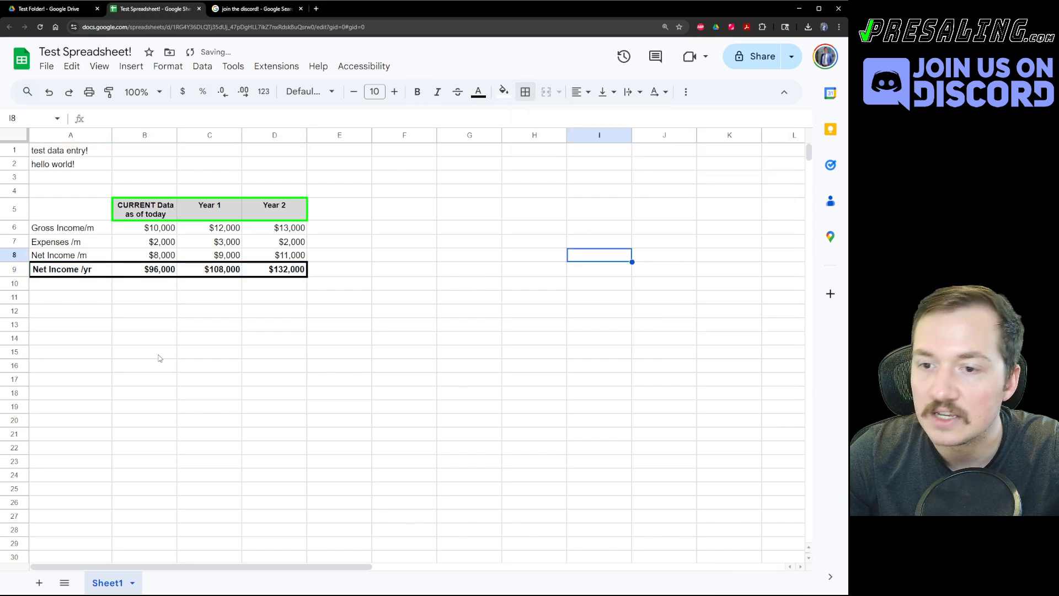
click(159, 367)
Fill the Net Income /yr row with light grey.
mouse_move(72, 274)
mouse_down()
mouse_move(266, 285)
mouse_move(298, 274)
mouse_up()
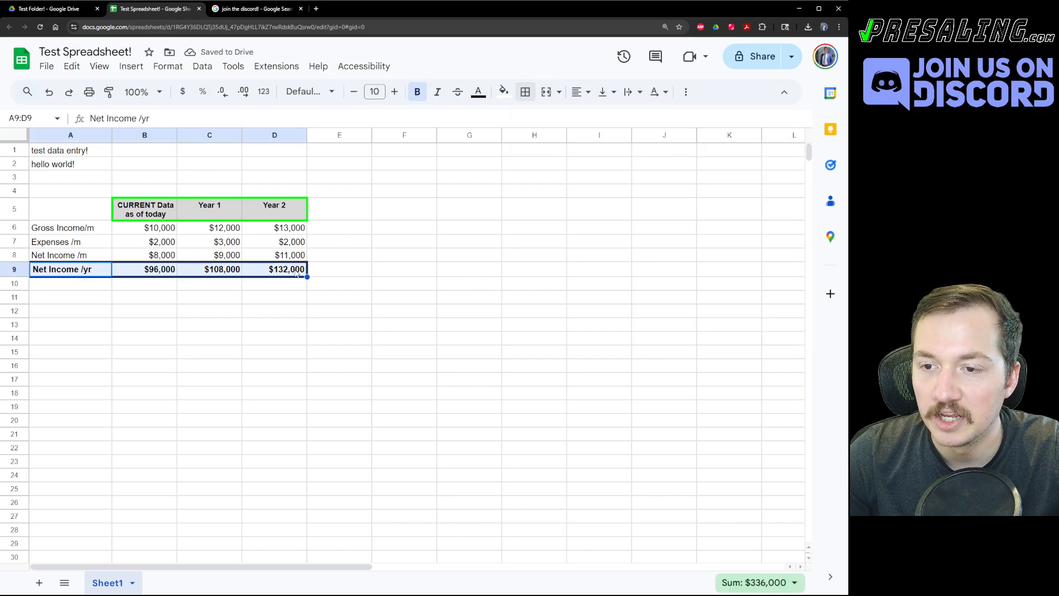
click(504, 92)
click(589, 141)
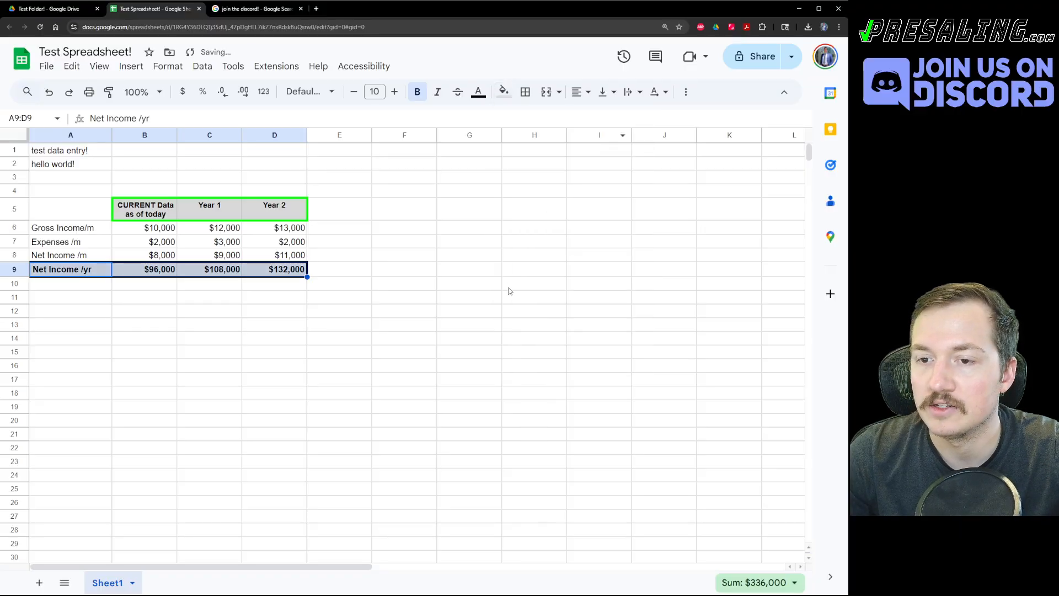
click(563, 285)
click(175, 313)
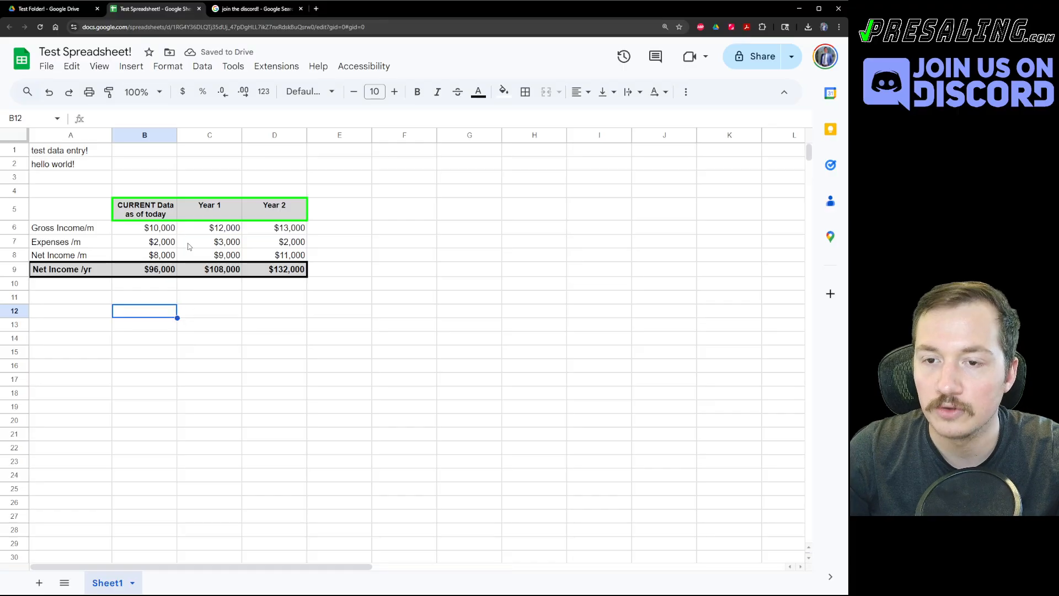
Enter =3253/12 as the Year 1 expense in C7 to watch net income recalculate.
click(189, 326)
click(189, 242)
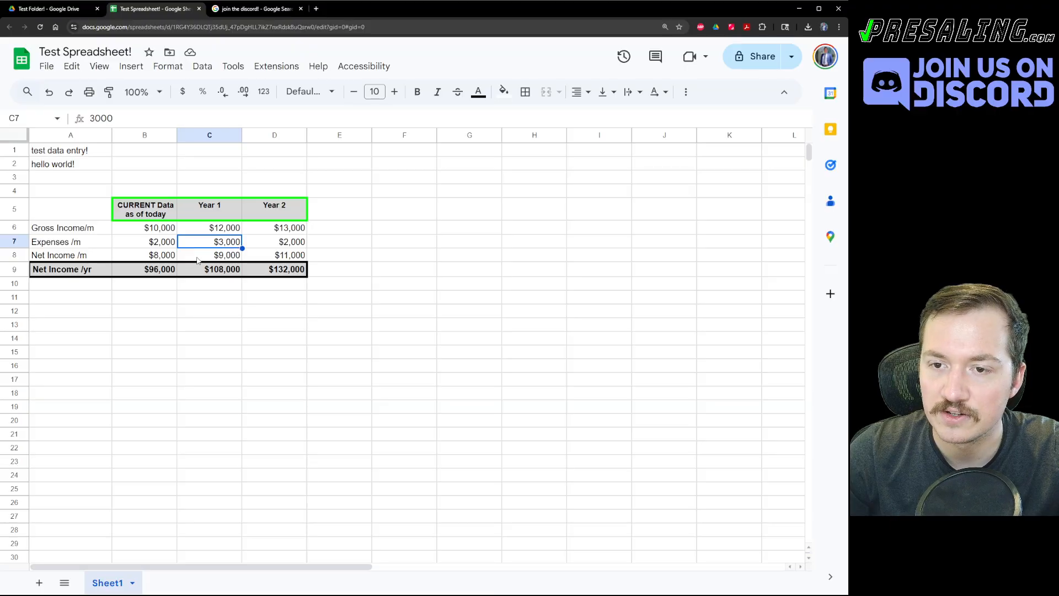
click(157, 247)
click(199, 249)
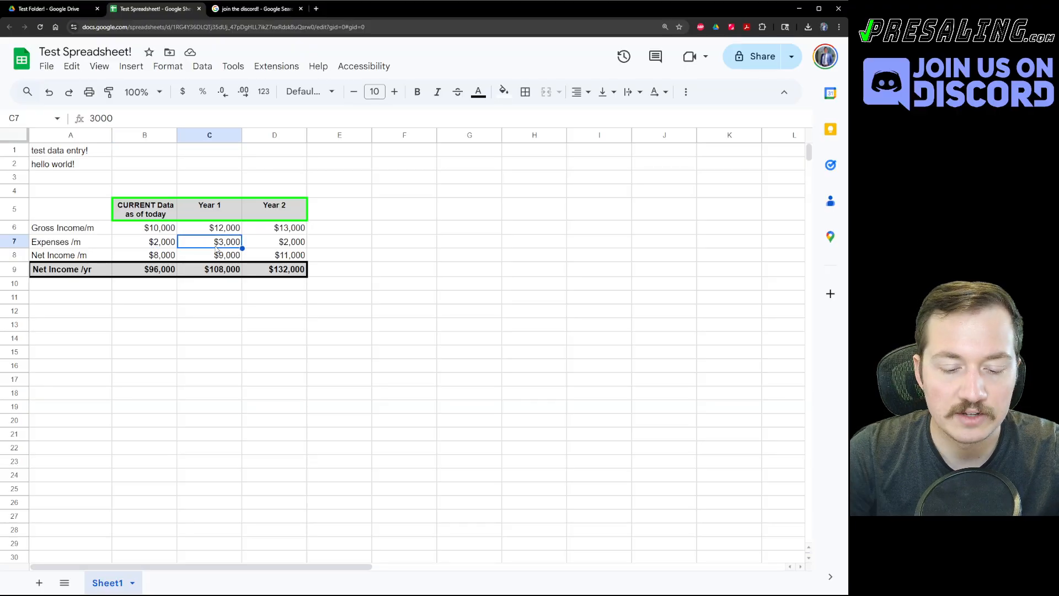
text(=)
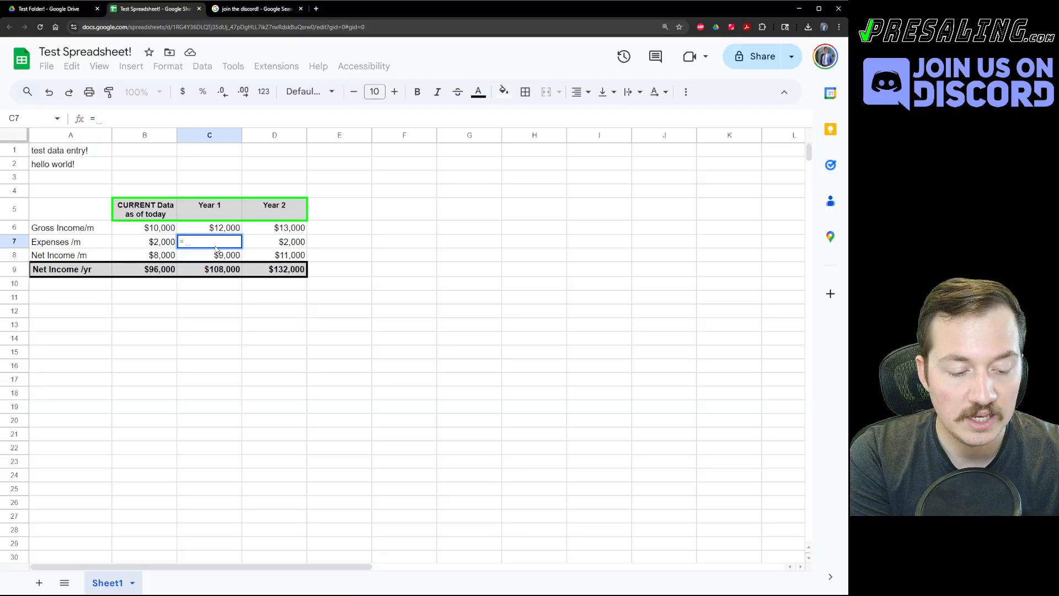
text(32)
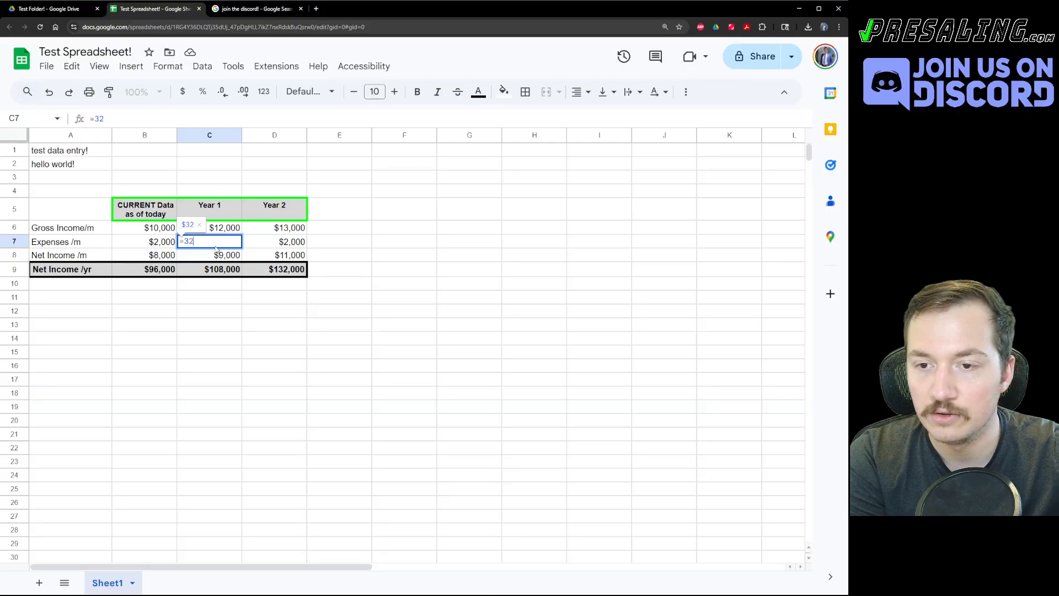
text(53)
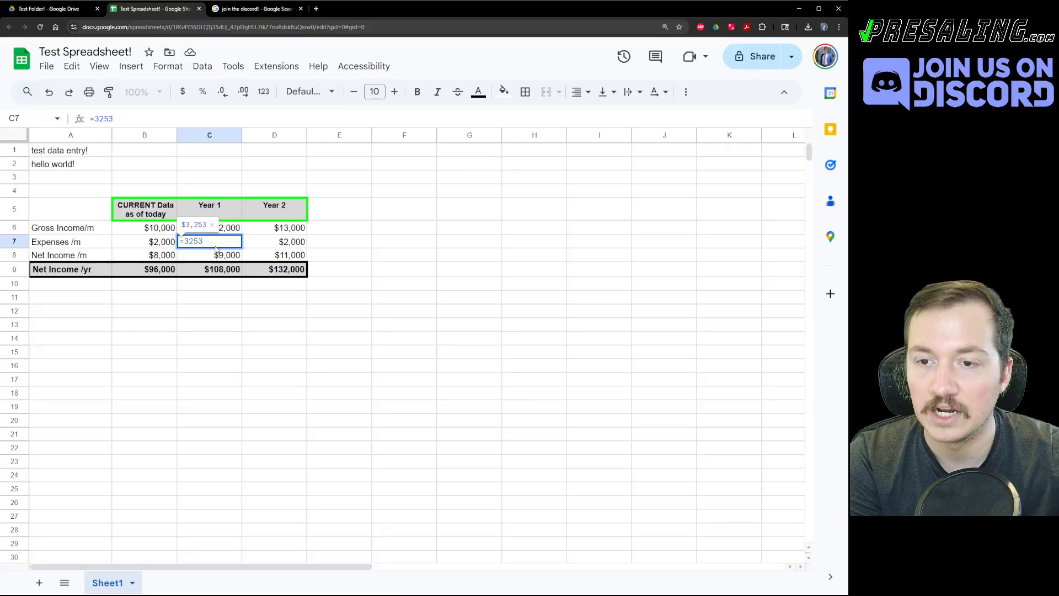
key(Return)
double_click(215, 247)
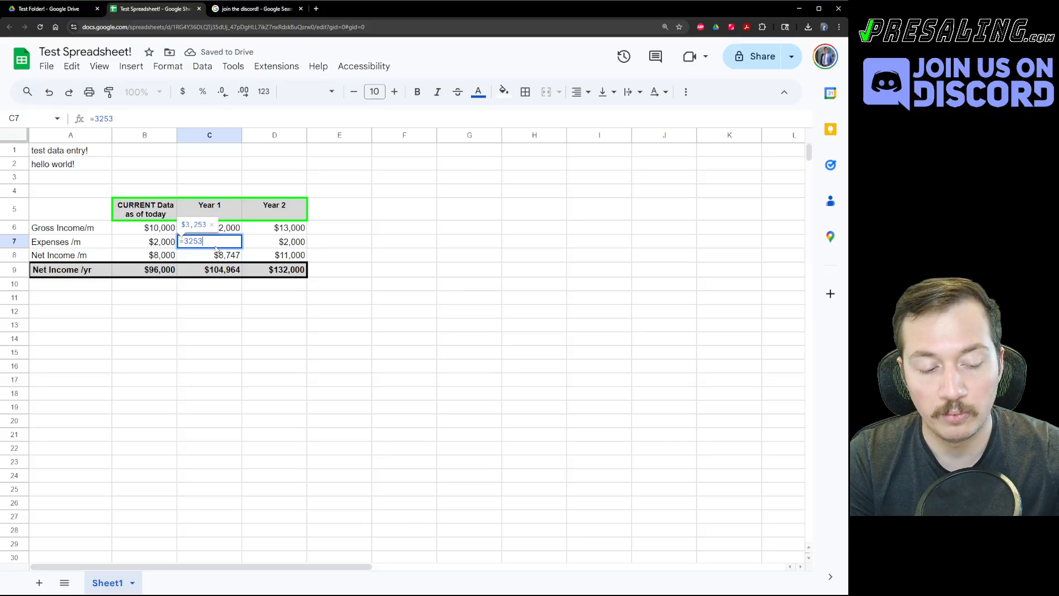
text(/)
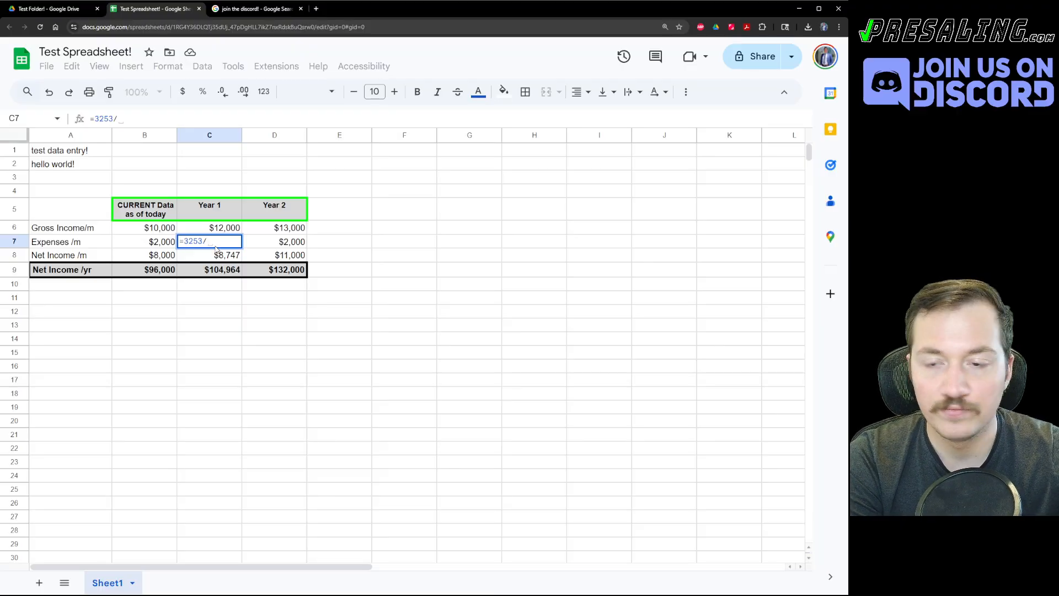
text(12)
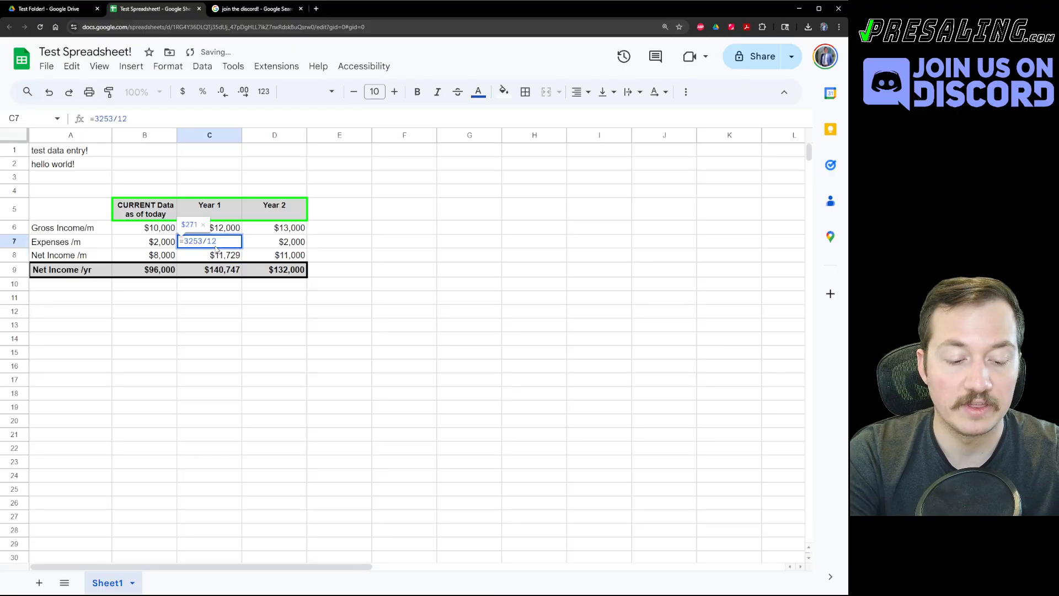
key(ctrl+Return)
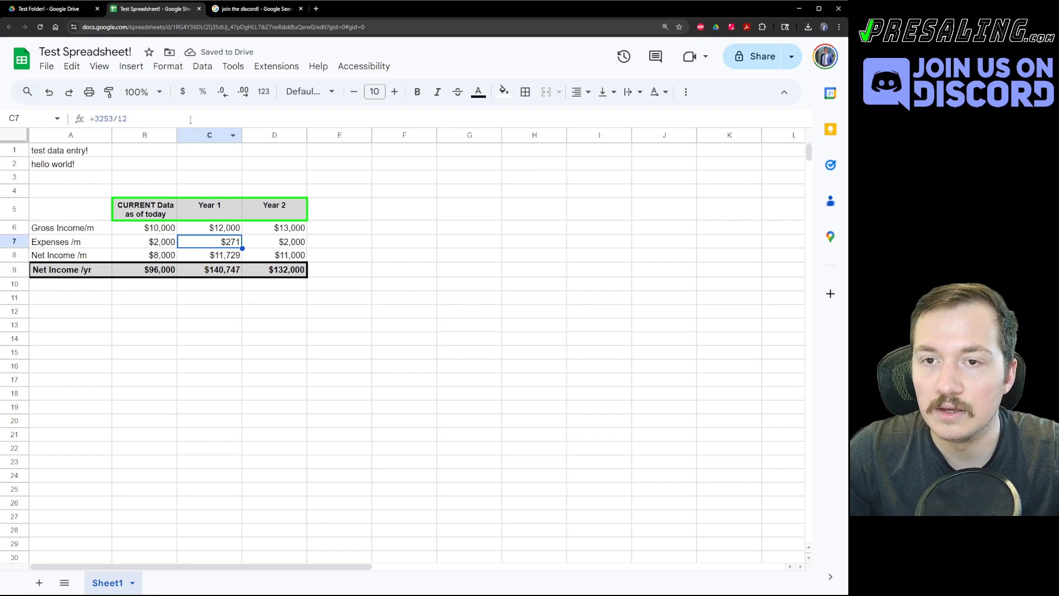
Increase and decrease the decimal places shown on the Year 1 expense.
click(243, 94)
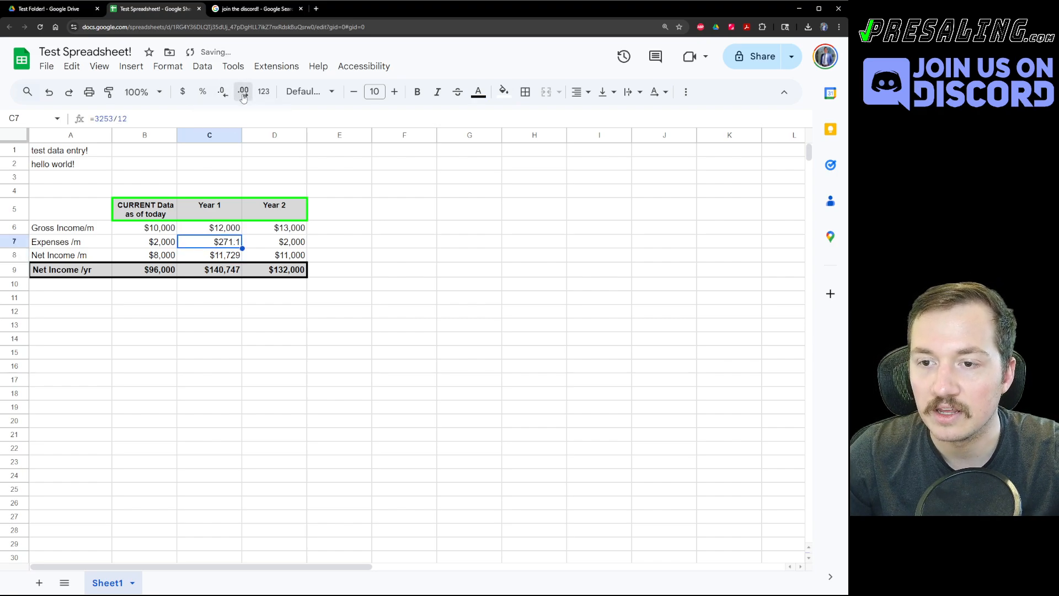
click(243, 94)
click(243, 94)
click(243, 94)
click(243, 94)
click(243, 94)
click(242, 94)
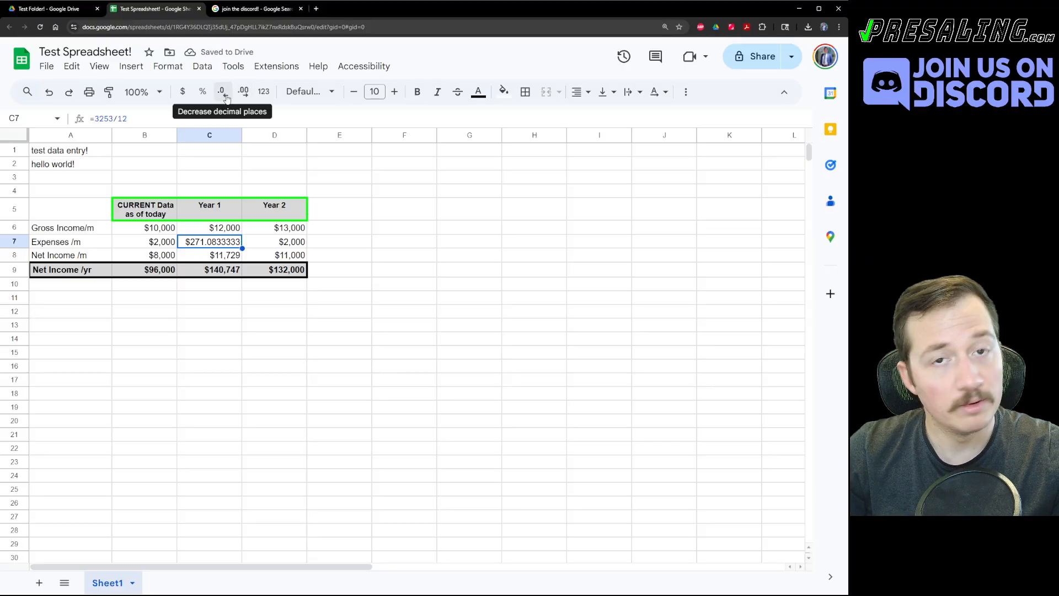
click(223, 93)
click(223, 94)
click(223, 94)
click(223, 94)
click(223, 93)
click(224, 93)
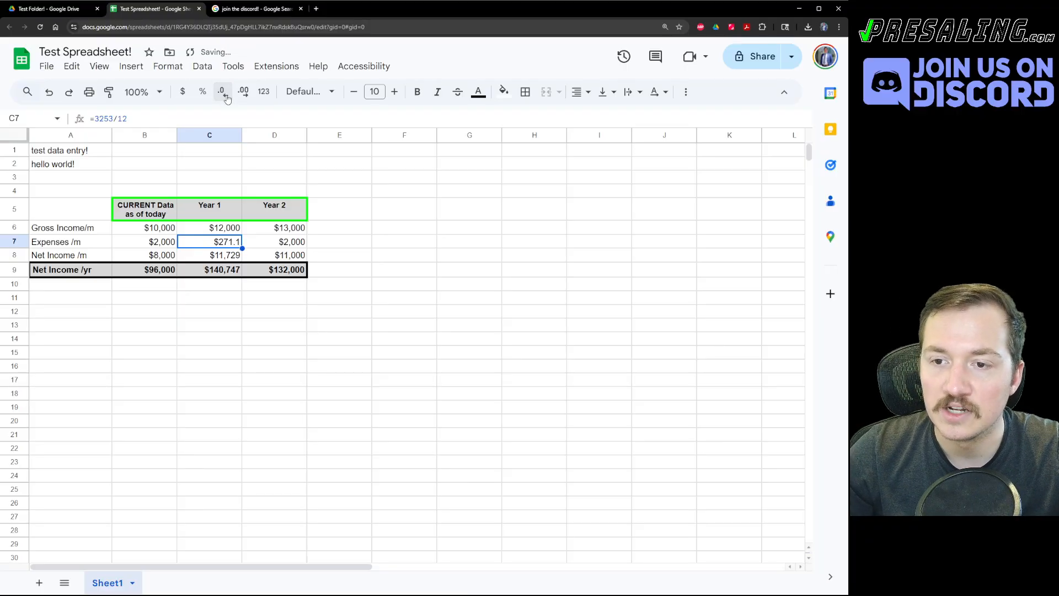
click(224, 94)
click(174, 166)
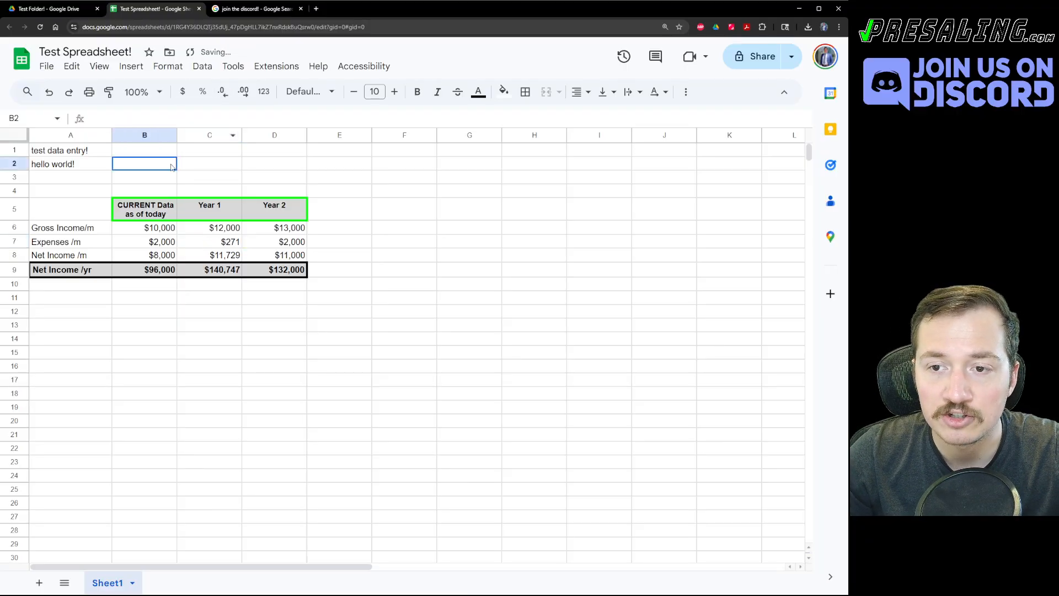
click(224, 241)
click(243, 93)
click(242, 93)
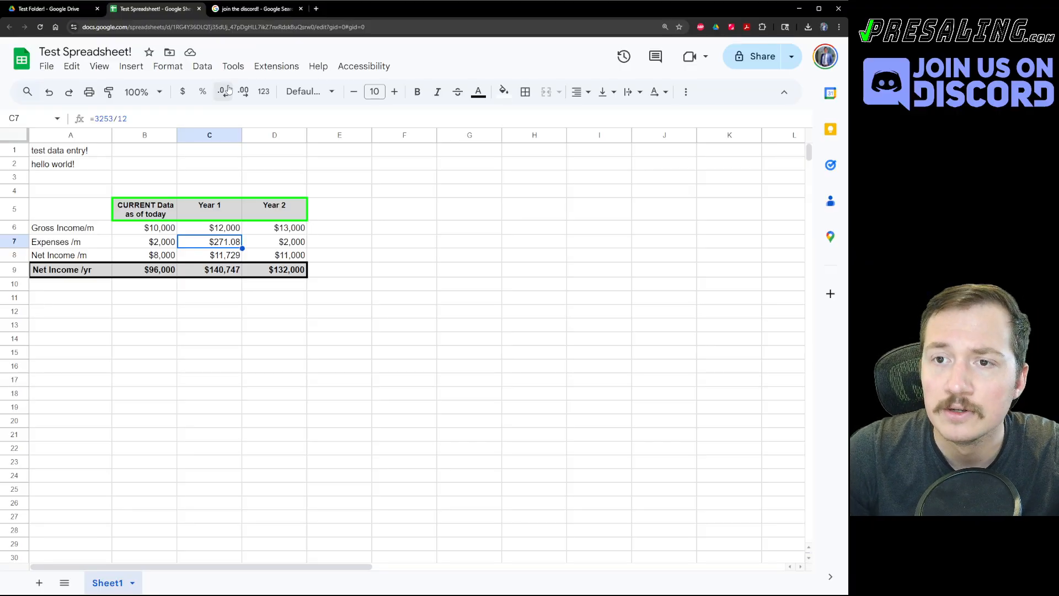
click(222, 91)
click(222, 181)
Undo the changes until the Year 1 expense is back to $3,000.
key(ctrl+z)
key(ctrl+z)
key(ctrl+z)
key(ctrl+z)
key(ctrl+z)
key(ctrl+z)
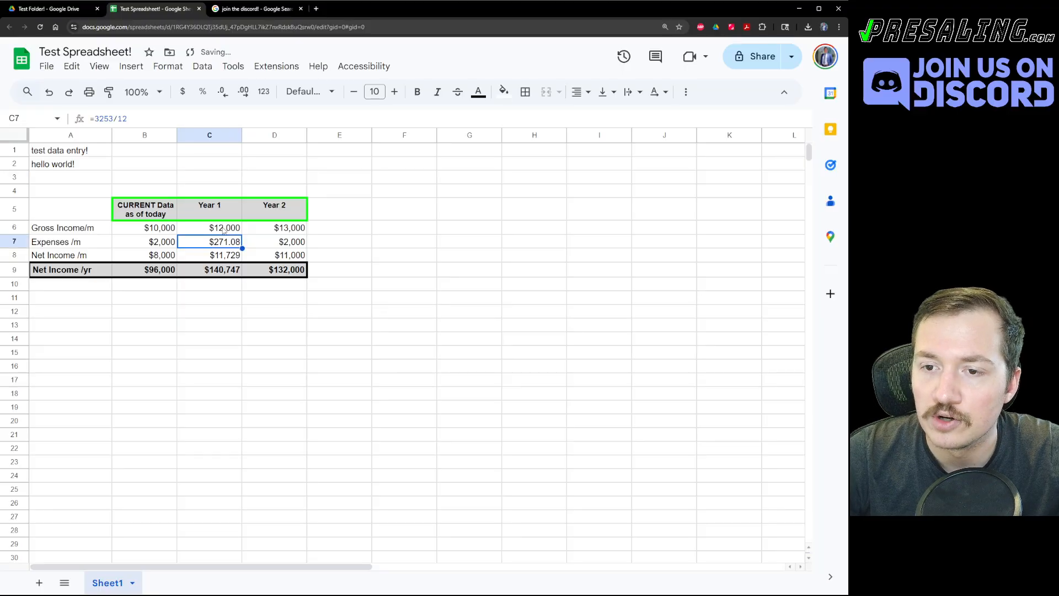
key(ctrl+z)
key(ctrl+z)
key(ctrl+z)
key(ctrl+z)
key(ctrl+z)
key(ctrl+z)
key(ctrl+z)
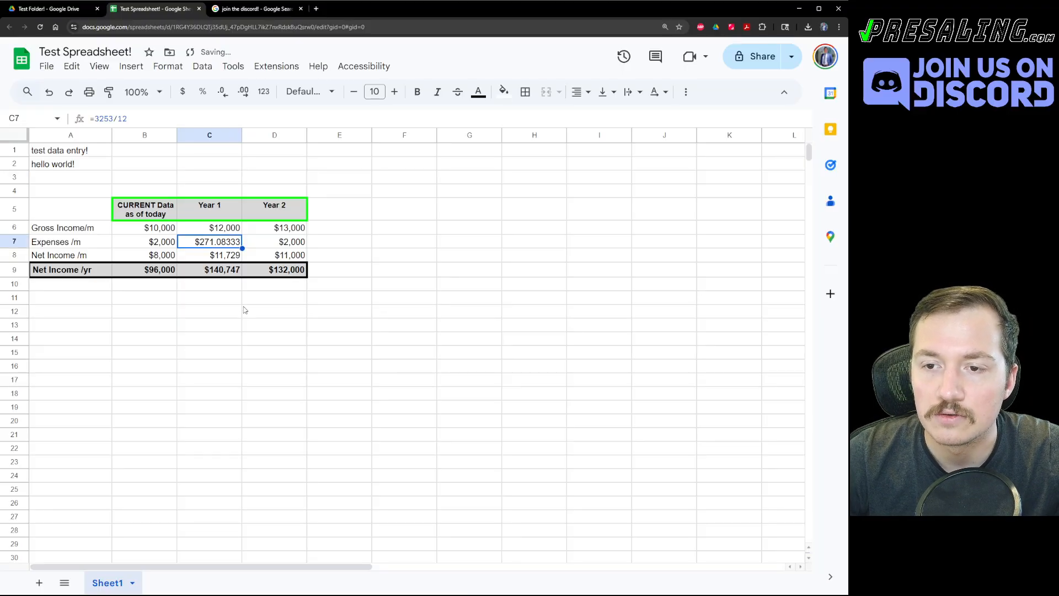
key(ctrl+z)
key(ctrl+z)
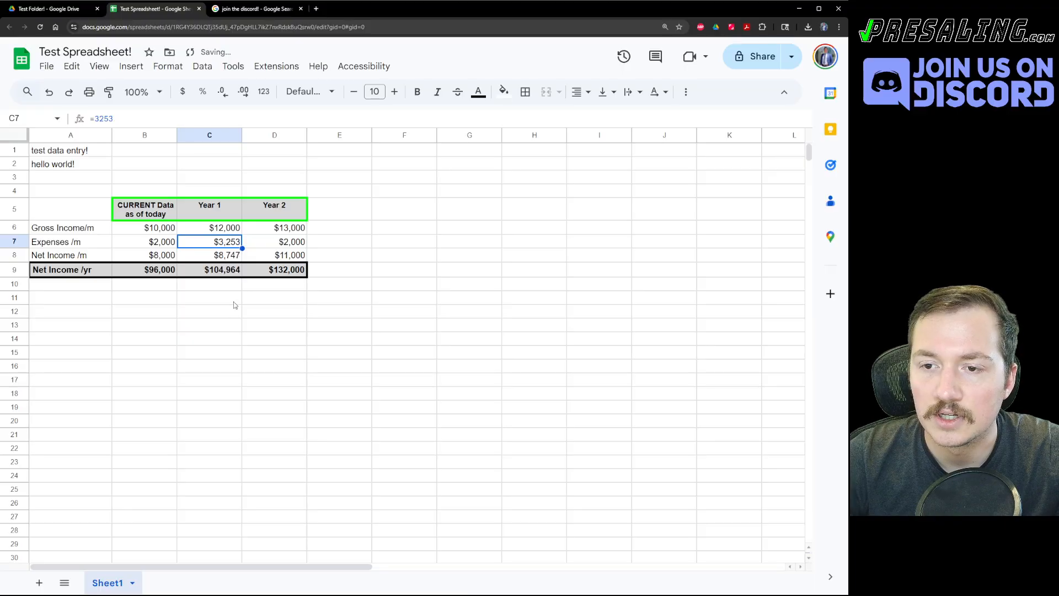
click(233, 301)
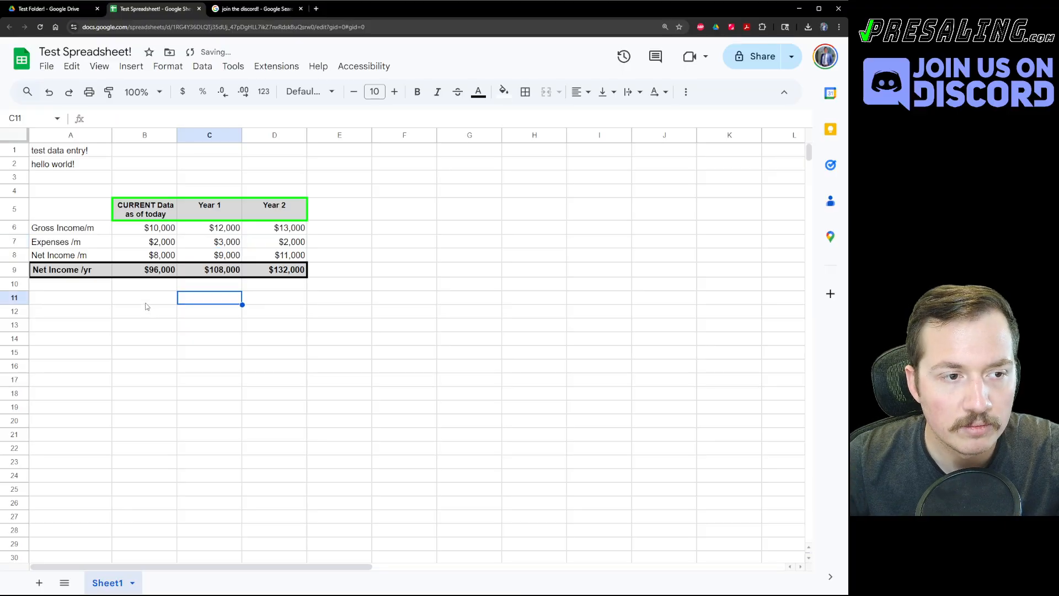
click(168, 295)
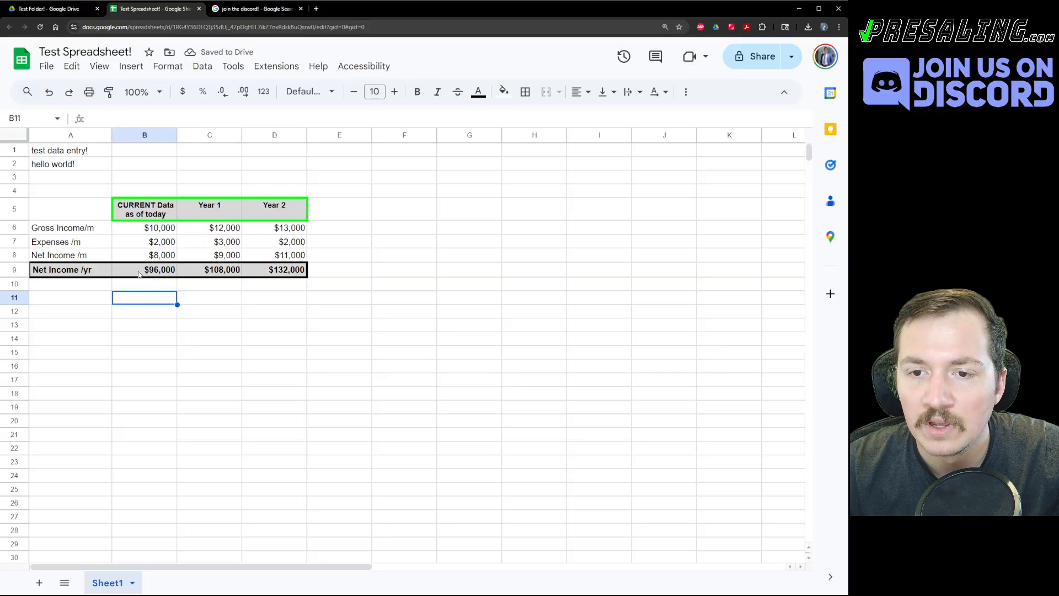
click(144, 271)
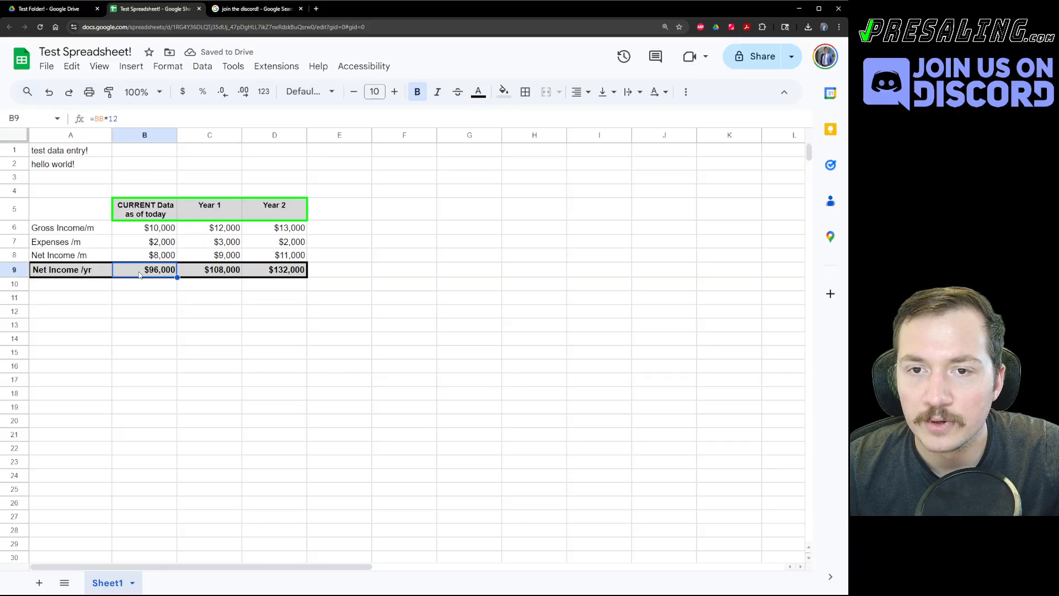
click(142, 304)
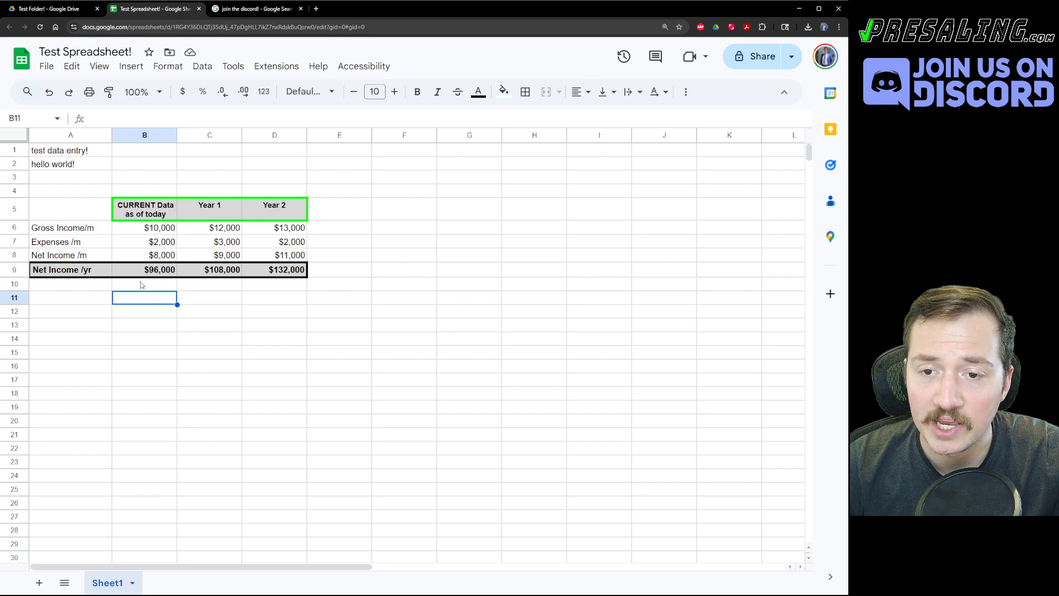
click(79, 287)
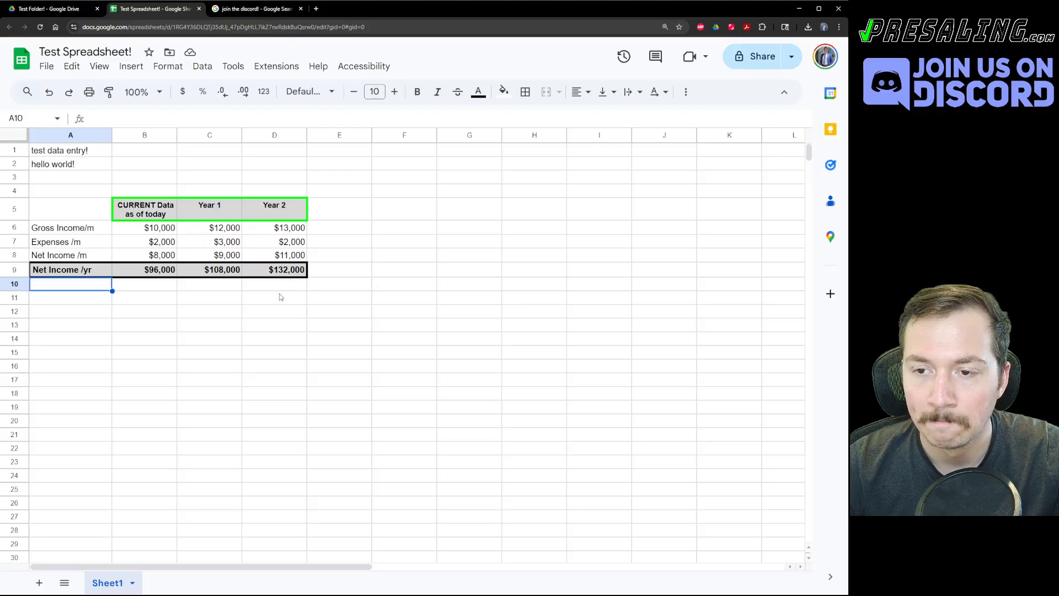
click(284, 272)
click(75, 288)
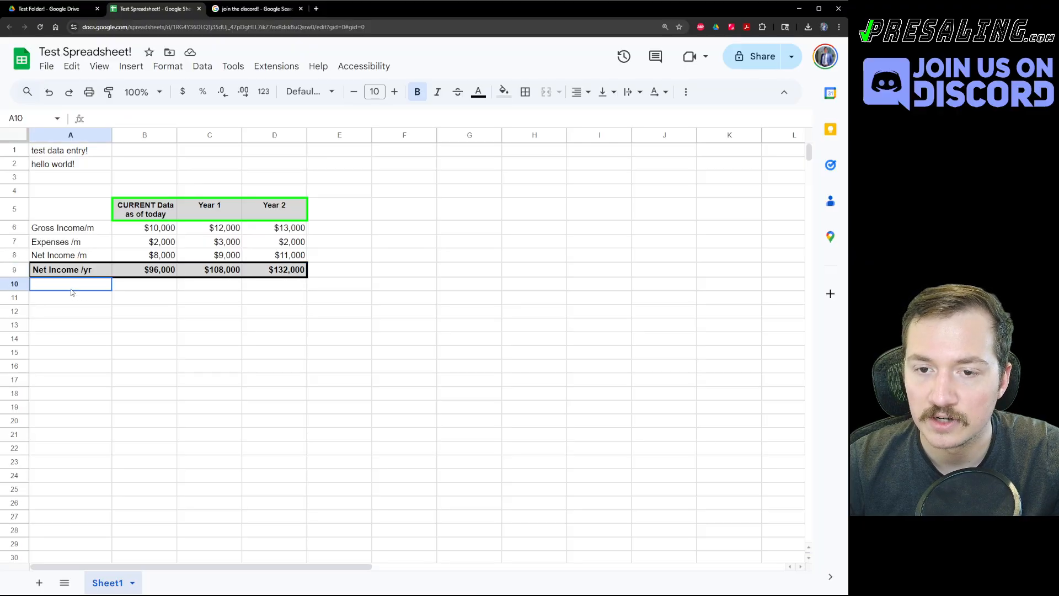
click(72, 257)
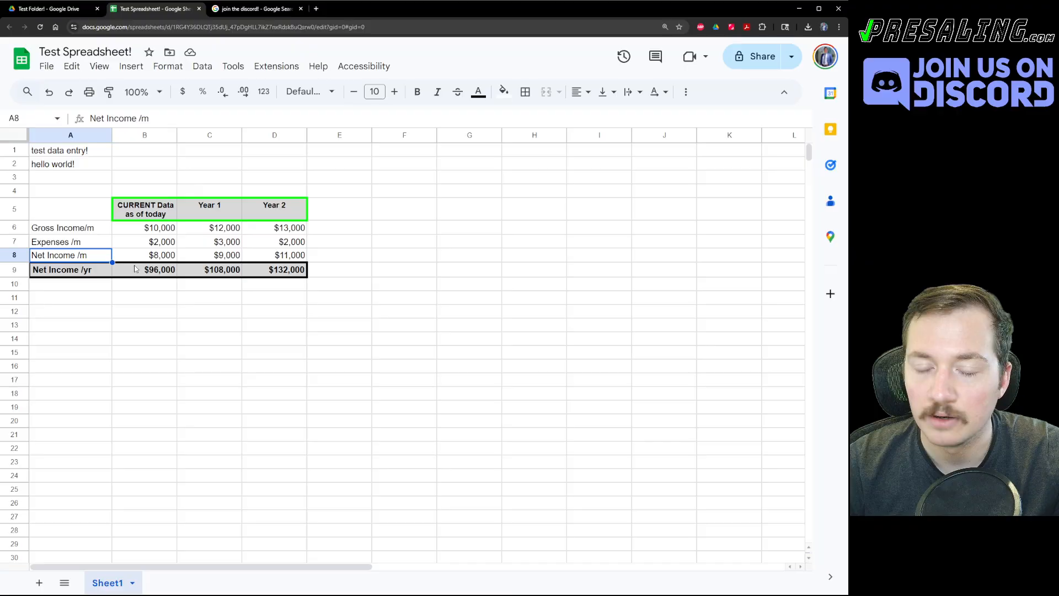
key(Right)
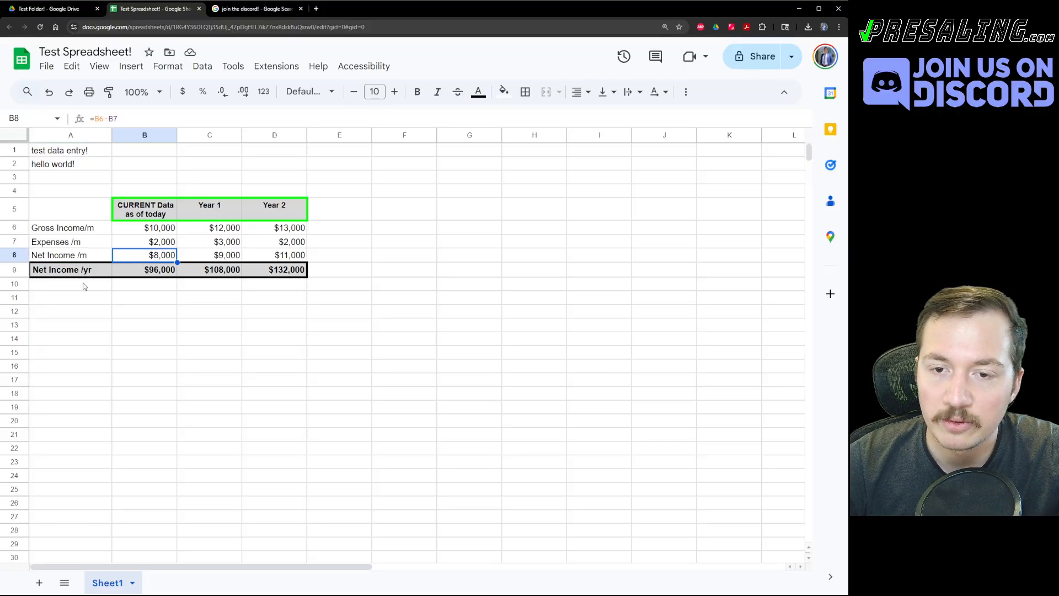
click(44, 287)
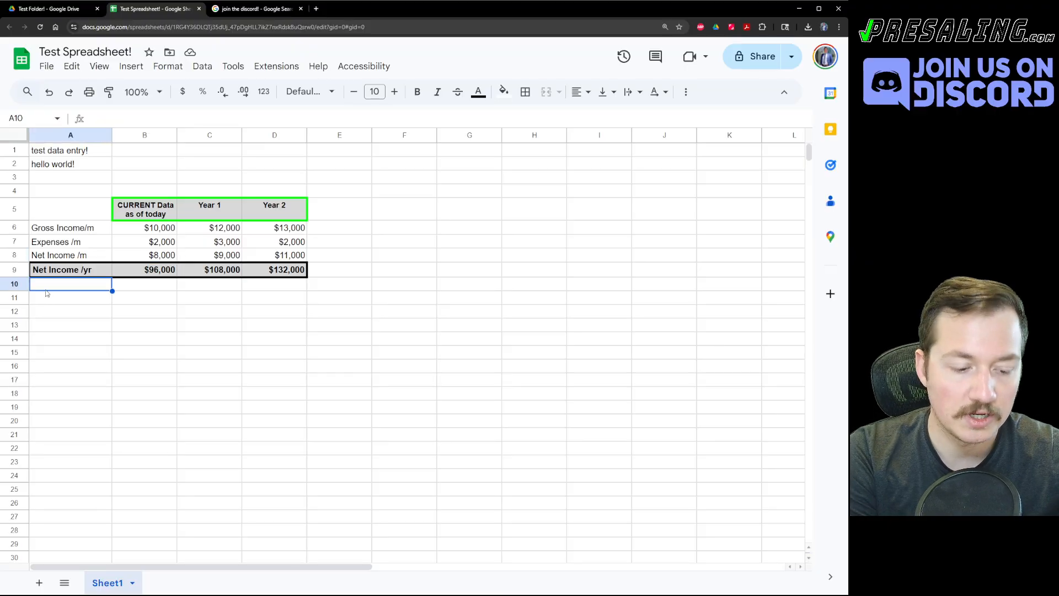
Label A10 'Net Income /day'.
text(Nejt)
key(BackSpace)
key(BackSpace)
text(t)
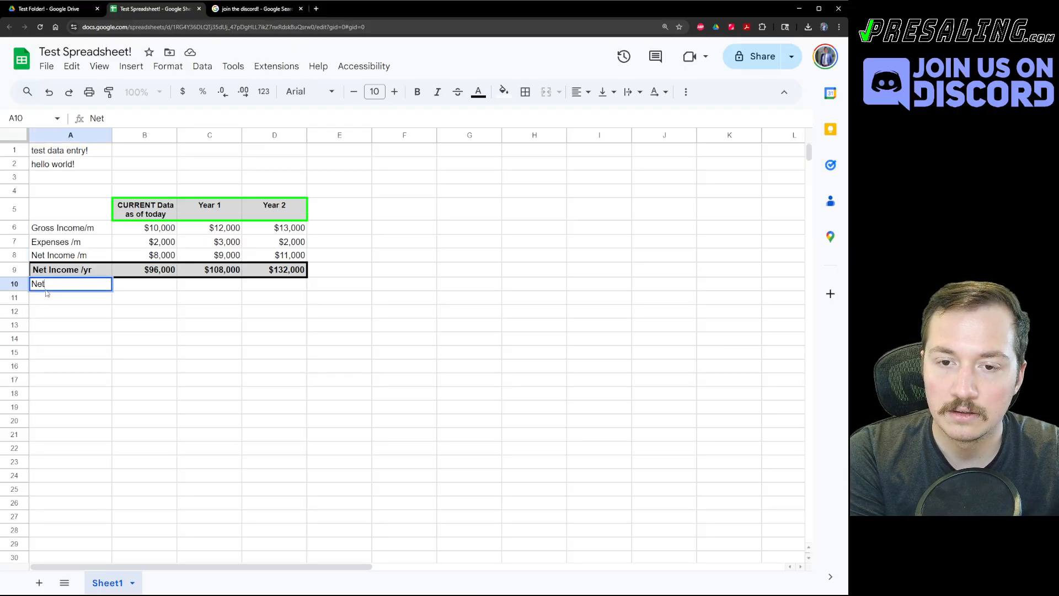
text( Income /day)
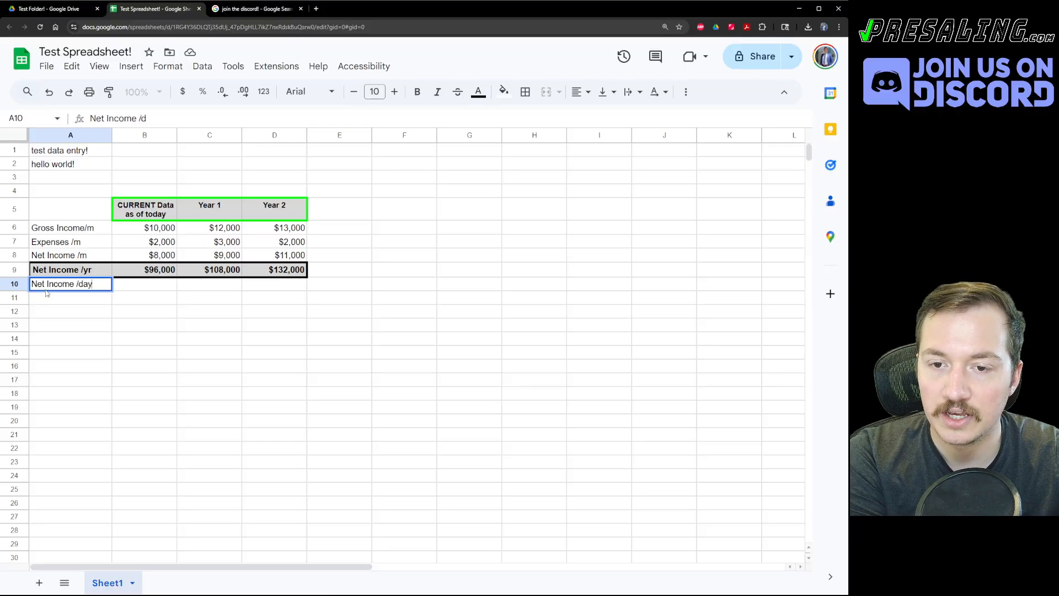
key(Tab)
Enter =B8/30 in B10 and show the result with two decimal places.
text(=B8)
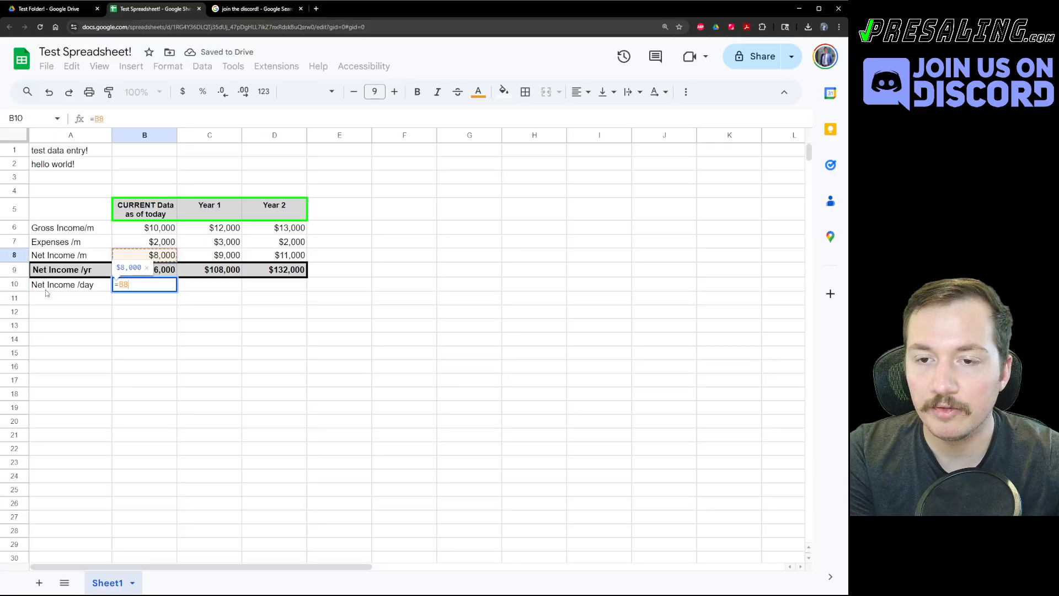
text(/30)
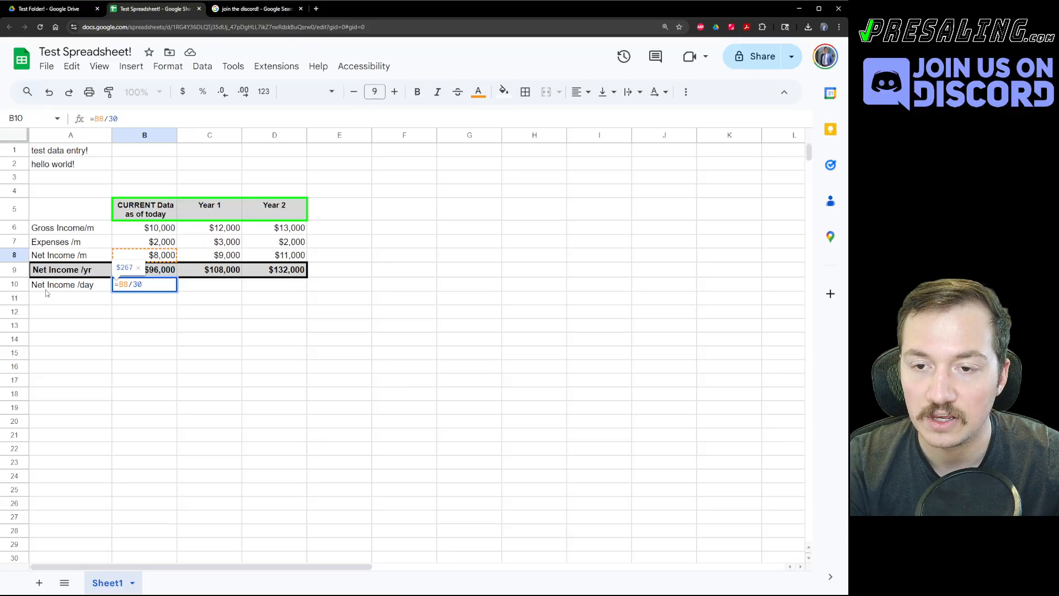
click(46, 290)
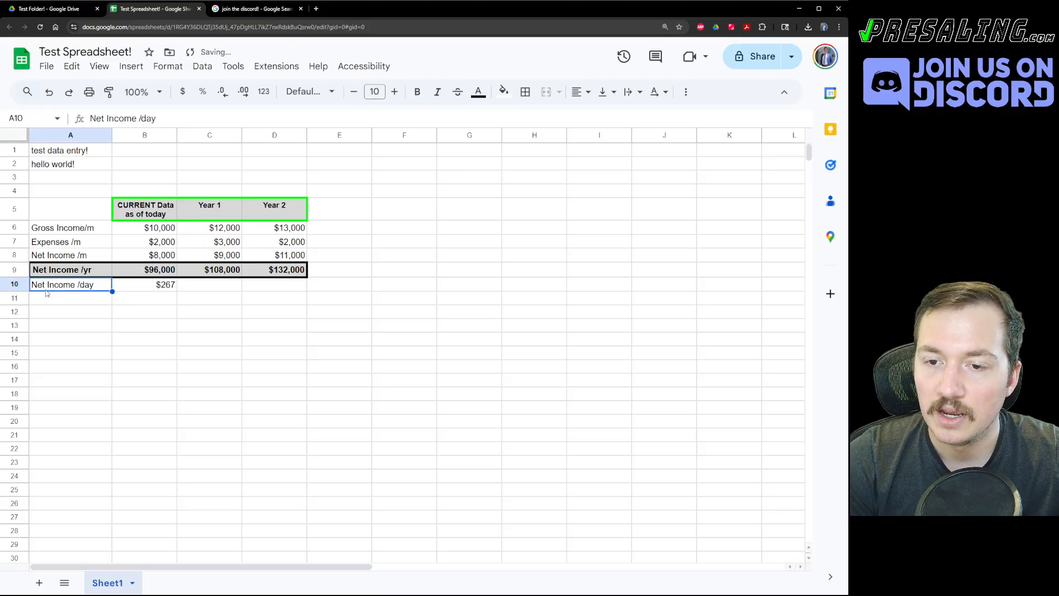
key(Right)
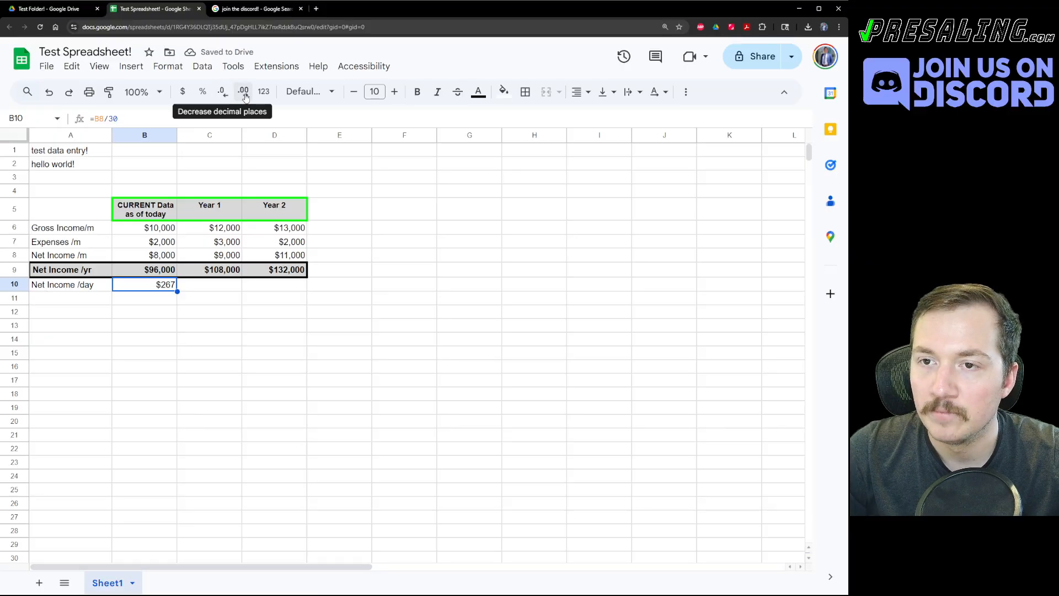
click(243, 92)
click(244, 92)
click(243, 92)
click(244, 92)
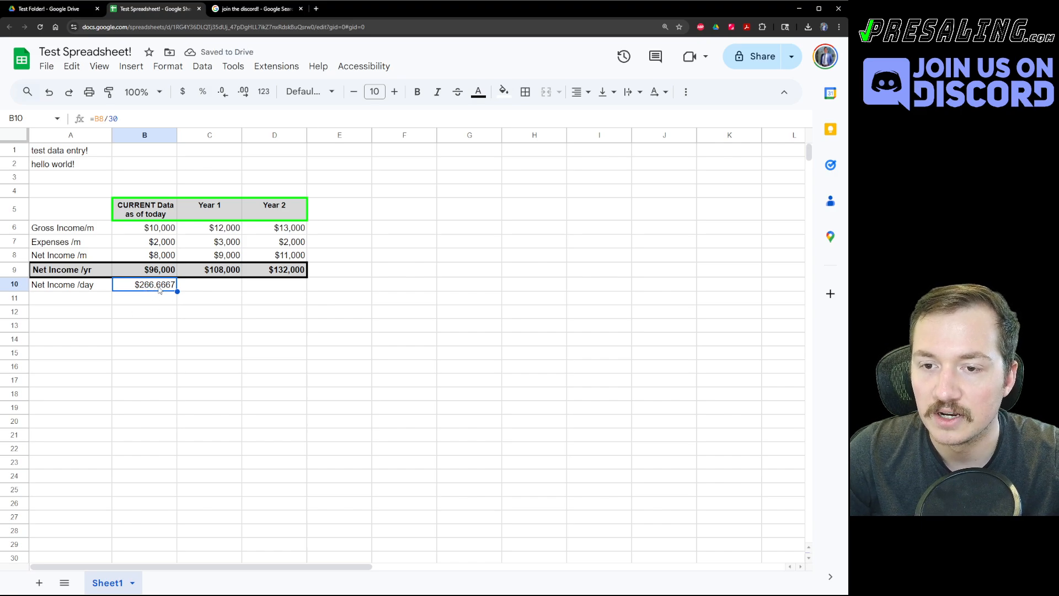
click(221, 91)
click(221, 92)
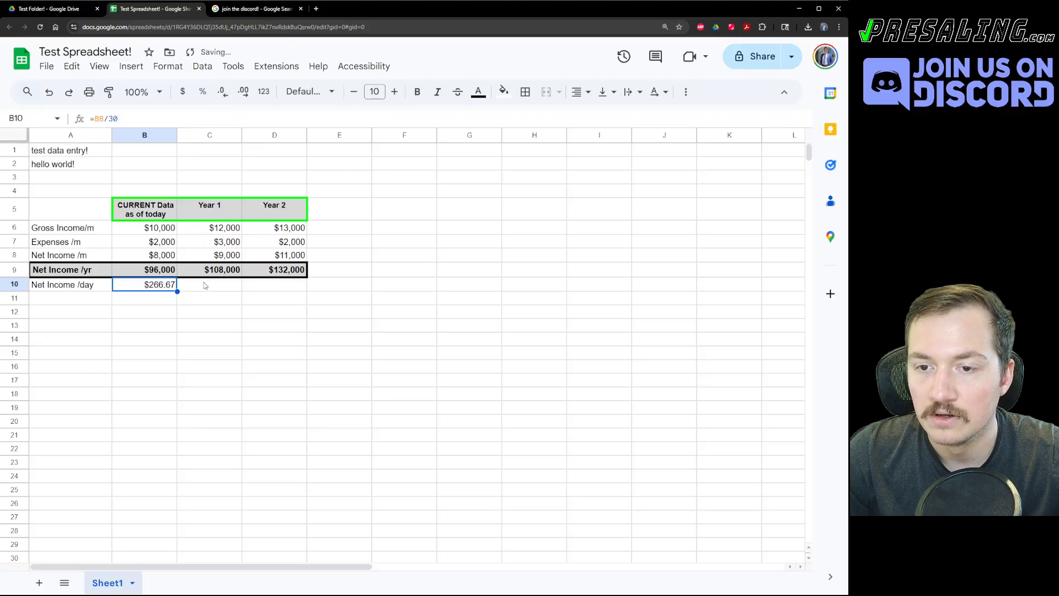
click(208, 326)
Change B10's formula to =B9/365 so it shows $263.01.
double_click(147, 288)
click(154, 309)
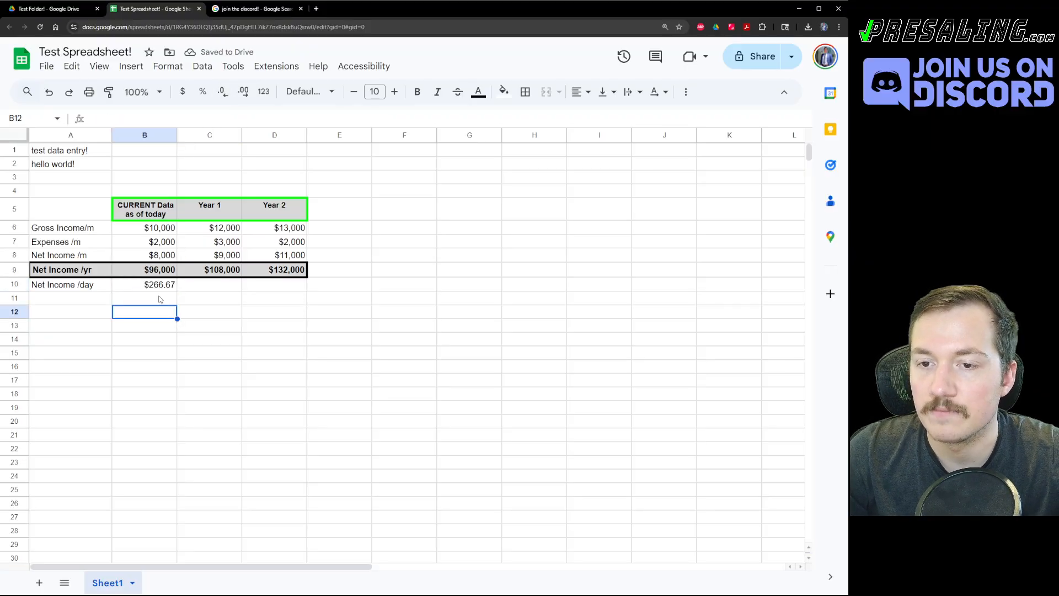
click(160, 287)
double_click(113, 118)
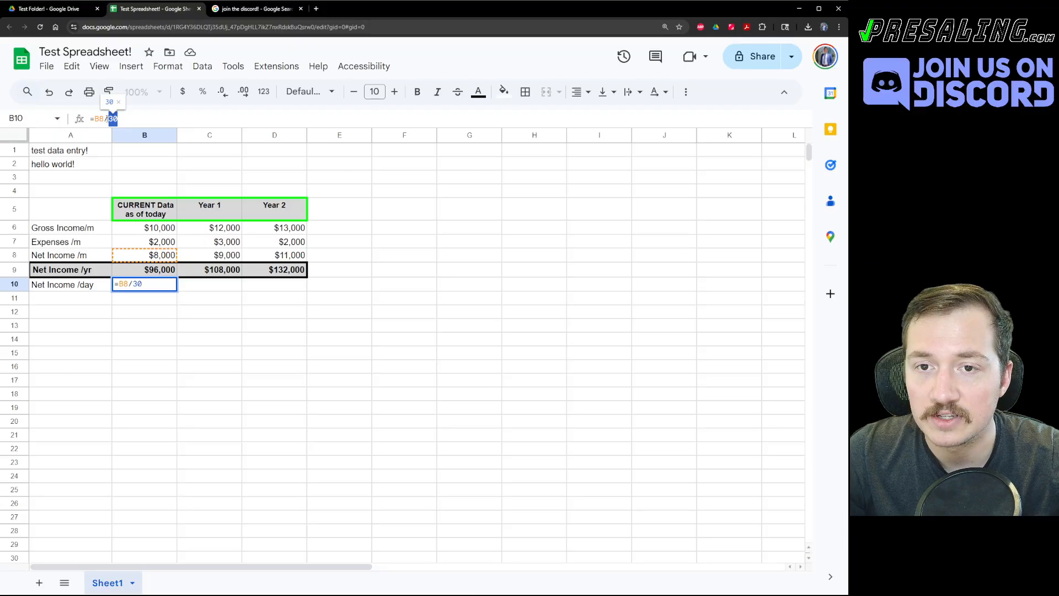
drag(99, 118, 103, 119)
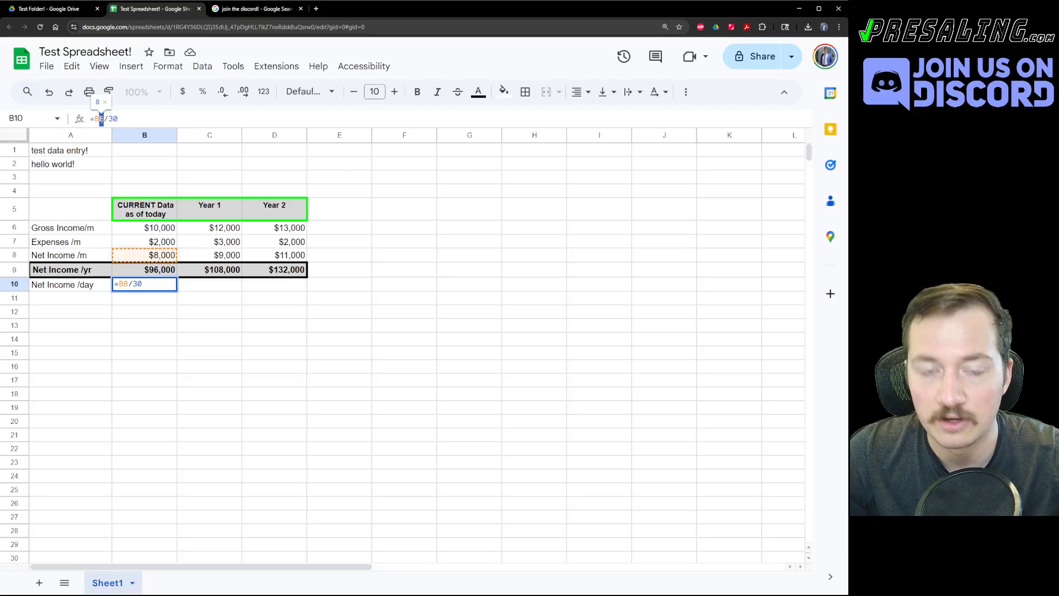
text(9)
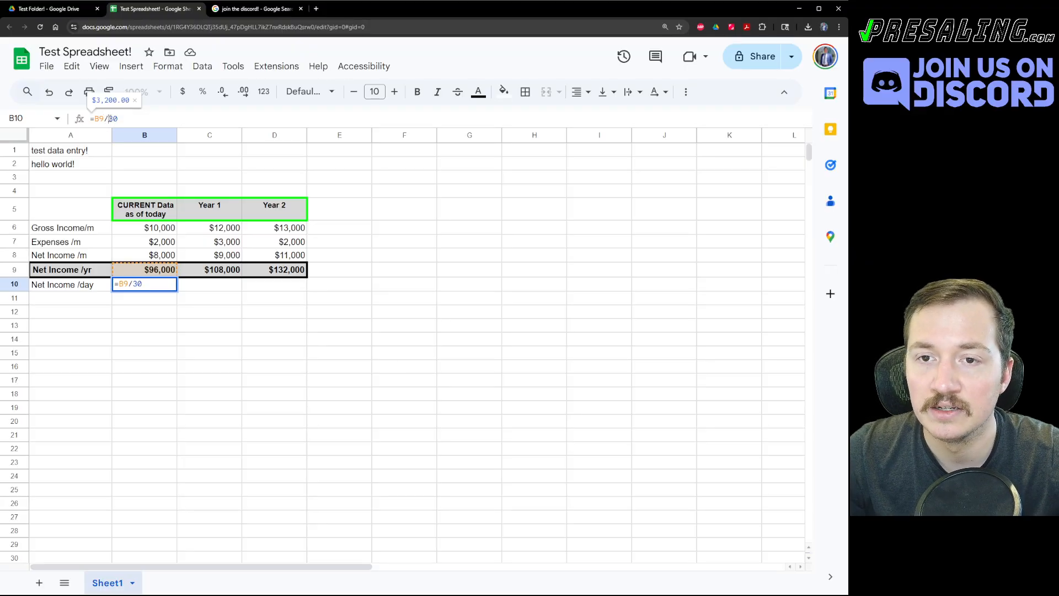
drag(110, 119, 143, 112)
text(365)
key(Return)
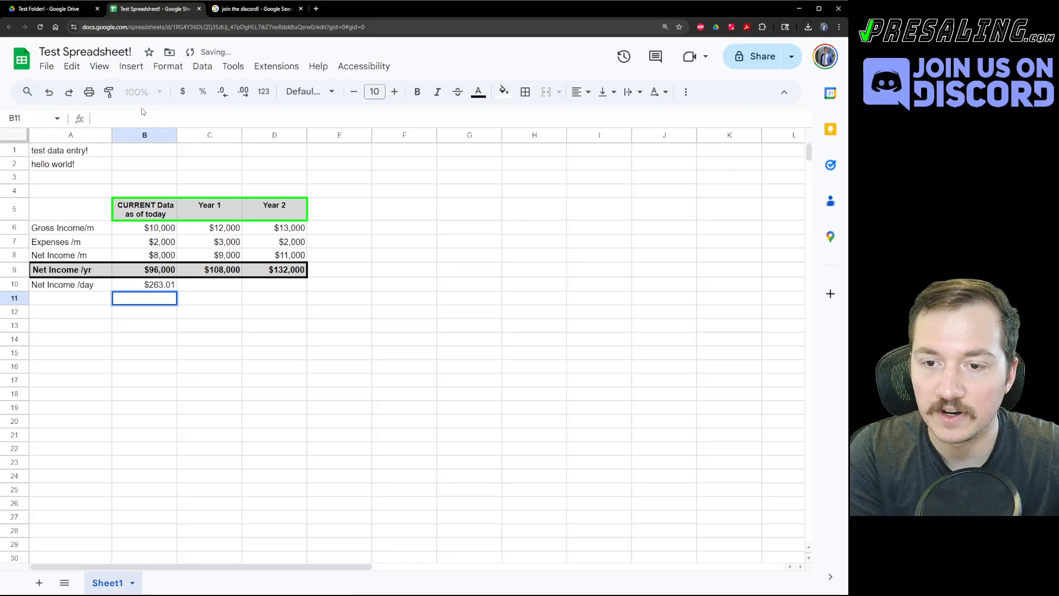
click(276, 351)
click(170, 286)
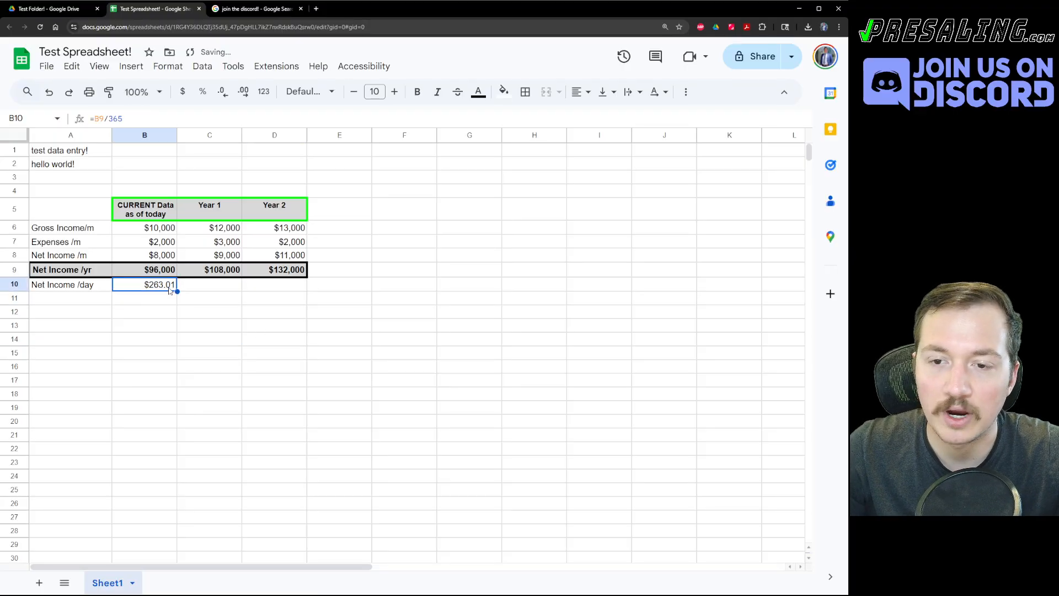
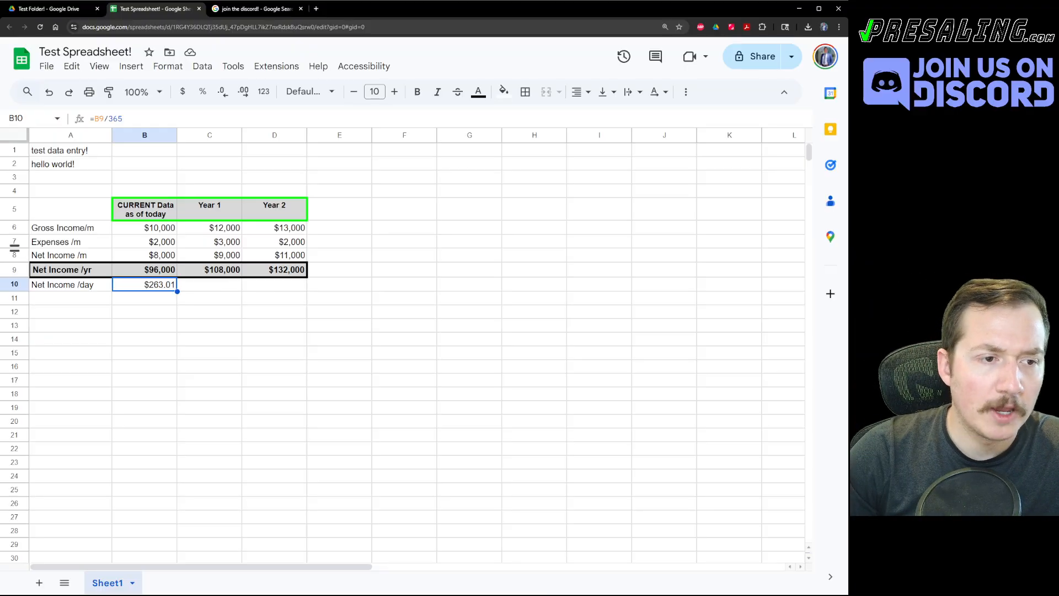
Copy B10's =B9/365 into C10:D10 so Year 1 and Year 2 show $295.89 and $361.64.
click(154, 392)
click(153, 285)
key(ctrl+c)
shift+click(272, 286)
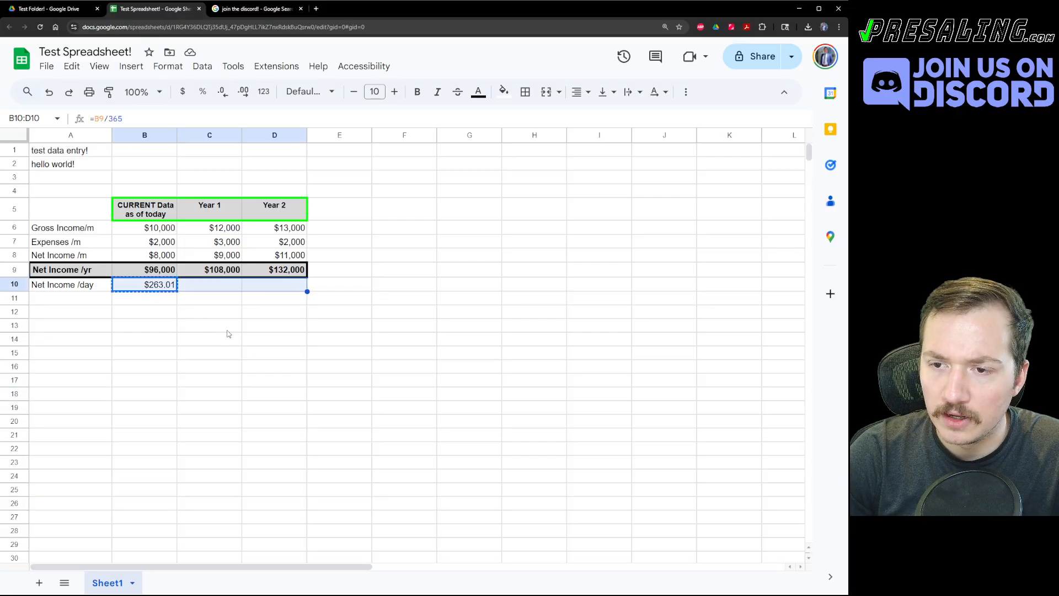
key(ctrl+v)
click(232, 348)
click(63, 294)
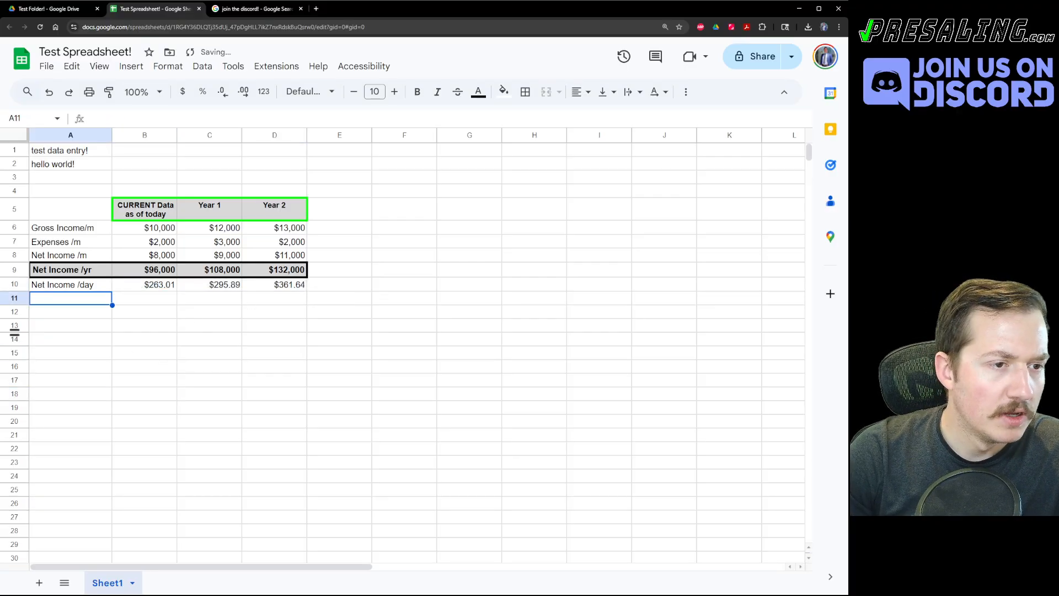
click(160, 271)
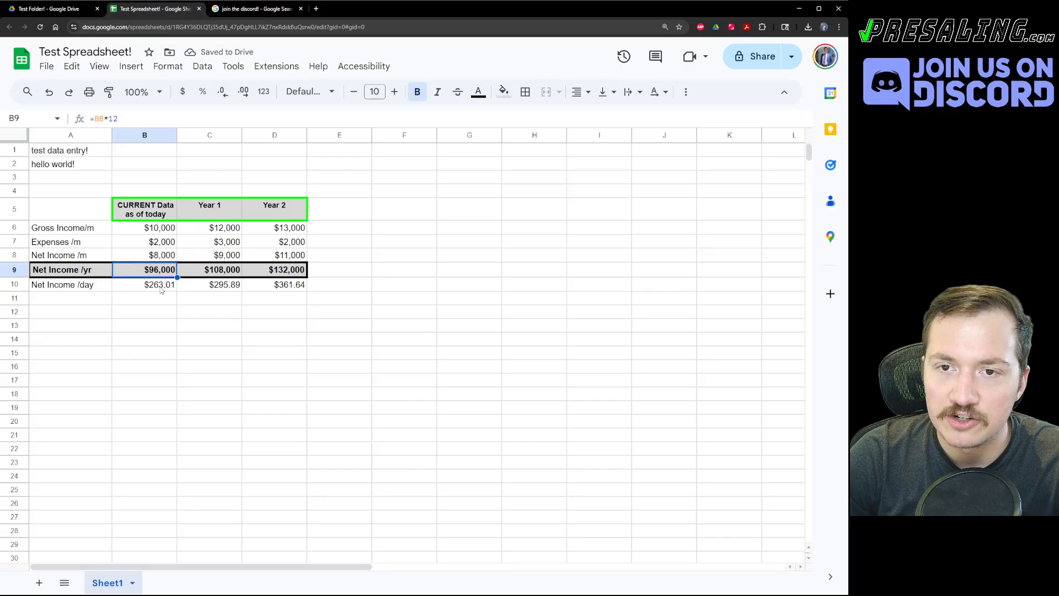
click(162, 287)
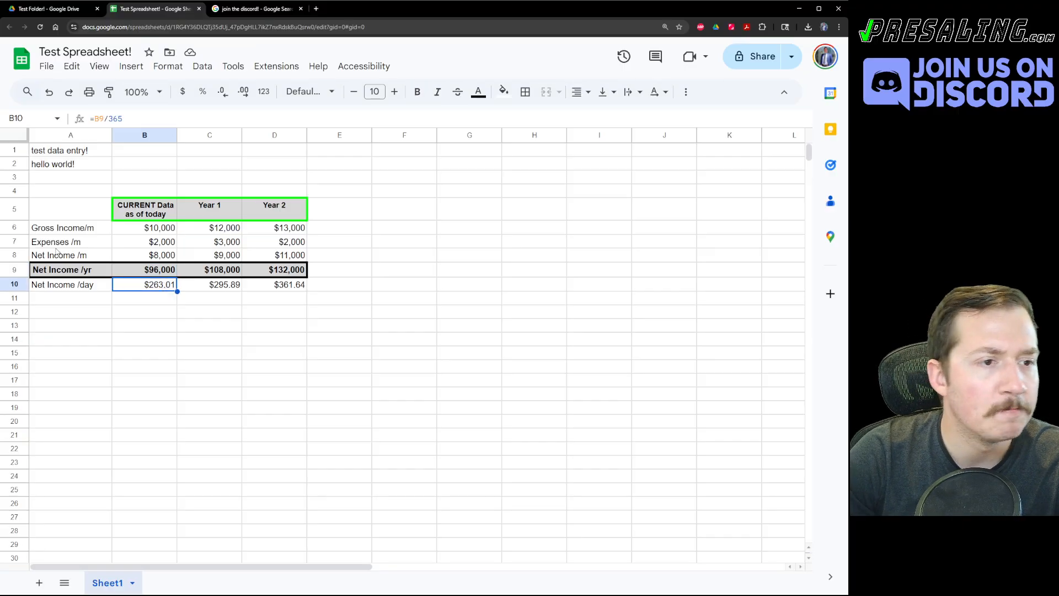
drag(157, 336, 151, 324)
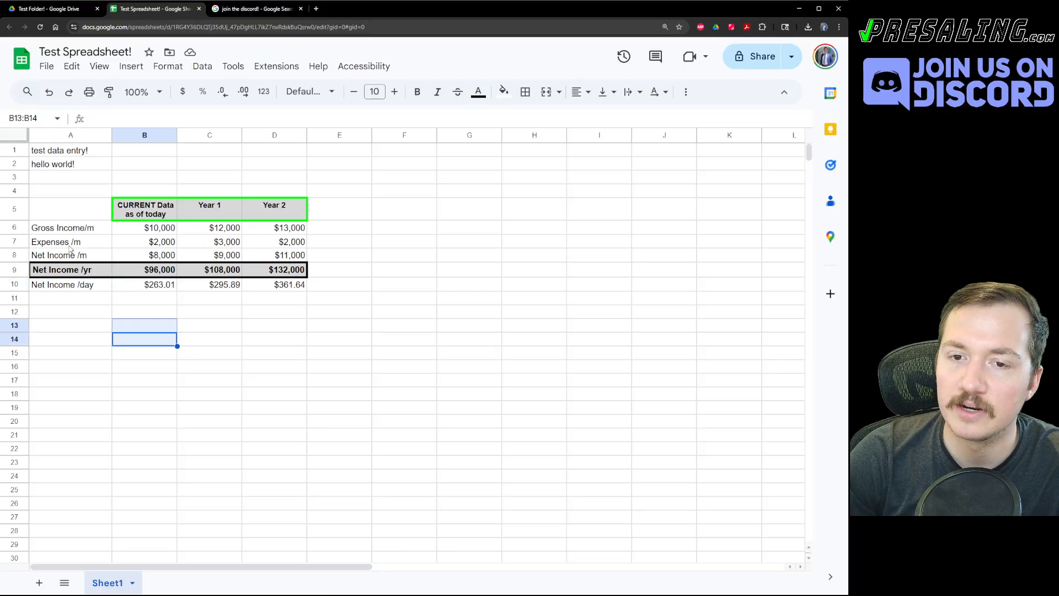
Insert several blank rows above the Expenses /m row, repeating the insertion with Ctrl+Y.
right_click(85, 239)
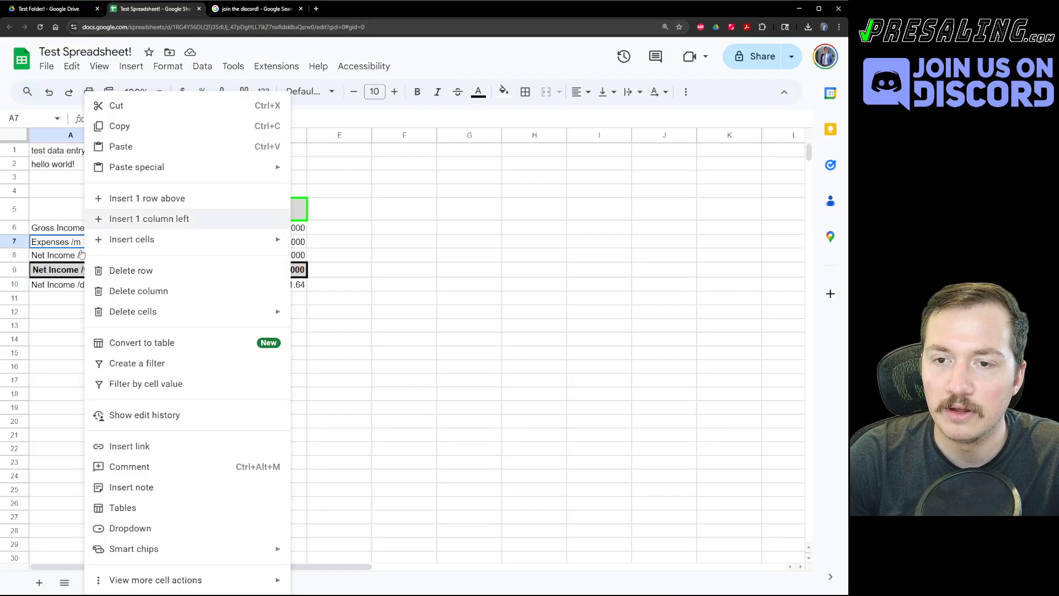
click(47, 296)
click(140, 231)
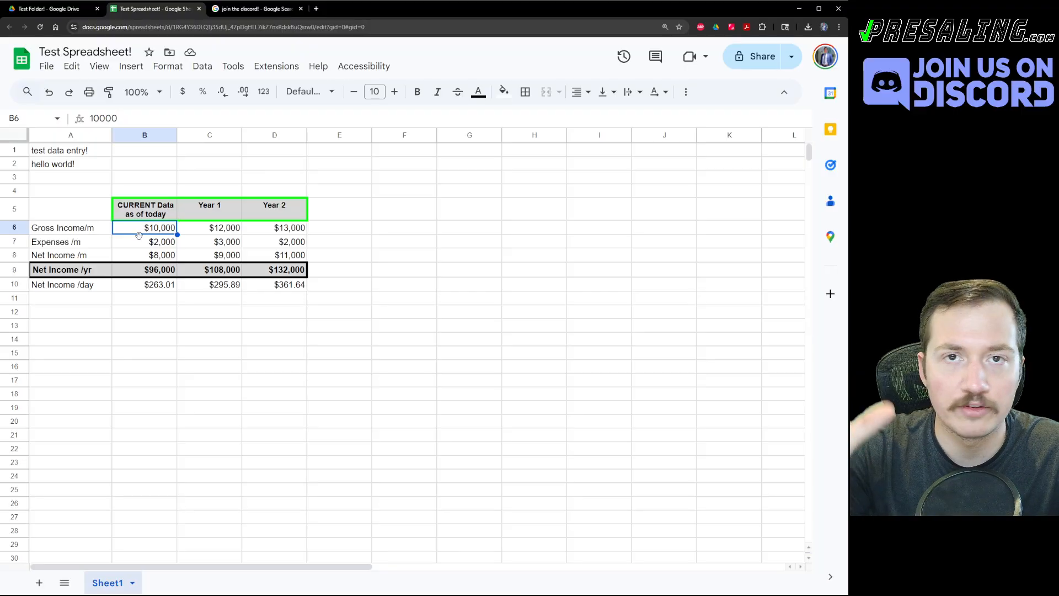
right_click(91, 246)
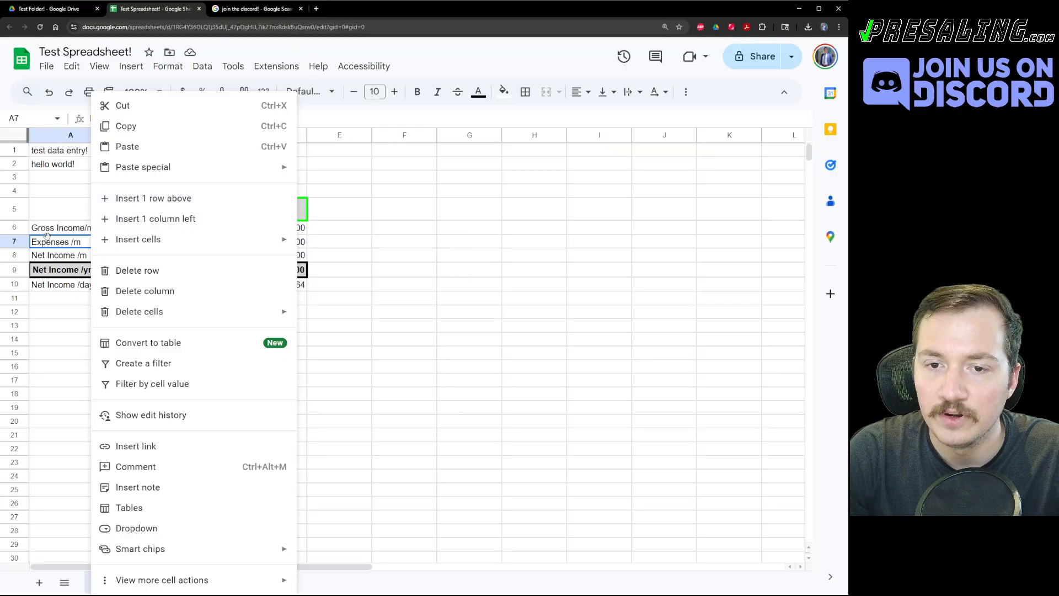
click(157, 202)
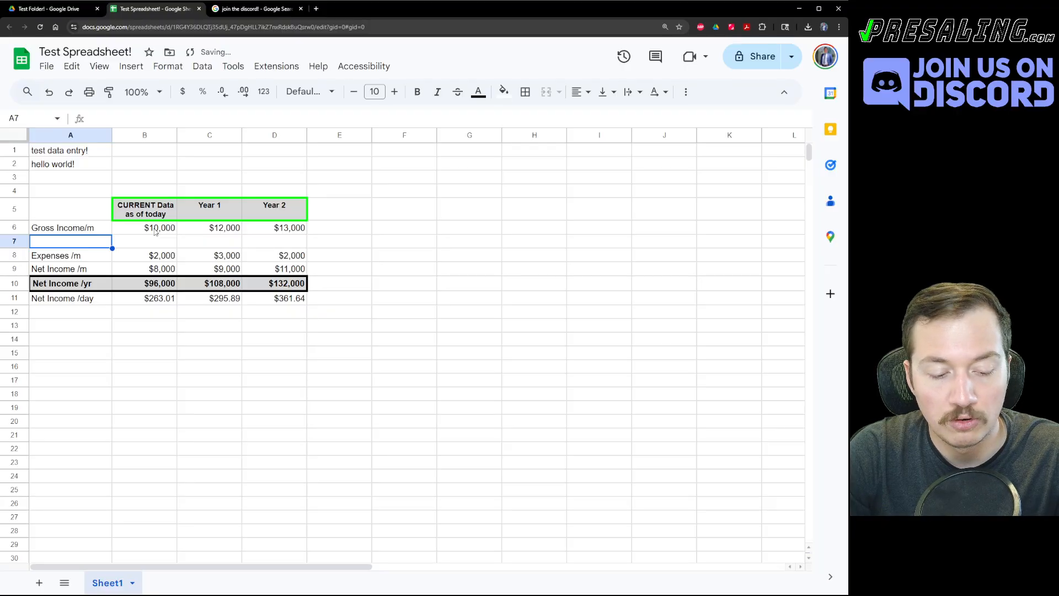
key(ctrl+y)
key(ctrl+y)
key(ctrl+y)
key(ctrl+y)
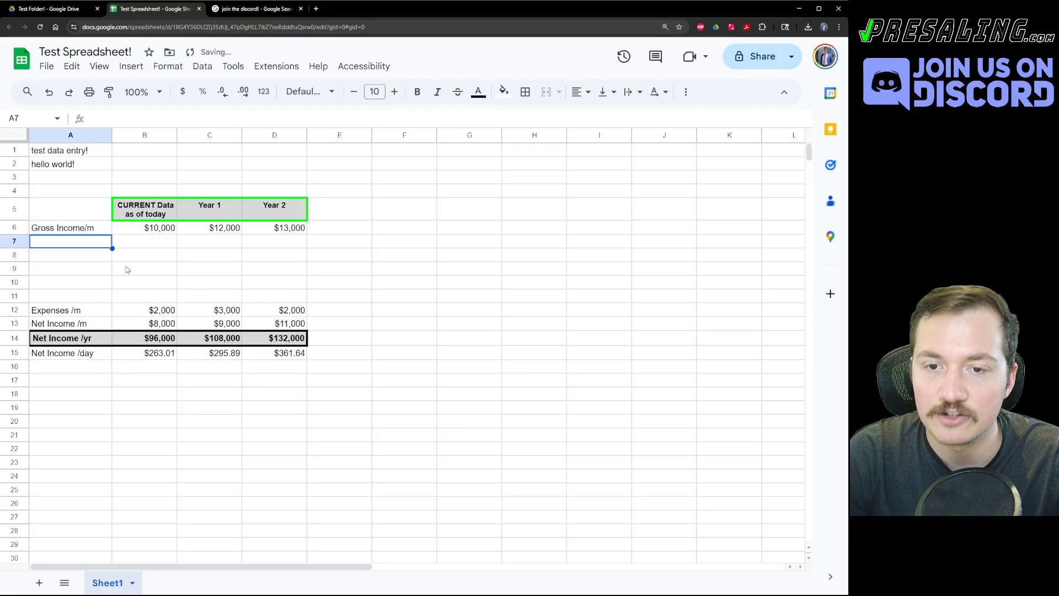
key(ctrl+y)
key(ctrl+y)
Label A7 'Unit 1 rent/m' and A8 'Unit 2 rent/m'.
text(U)
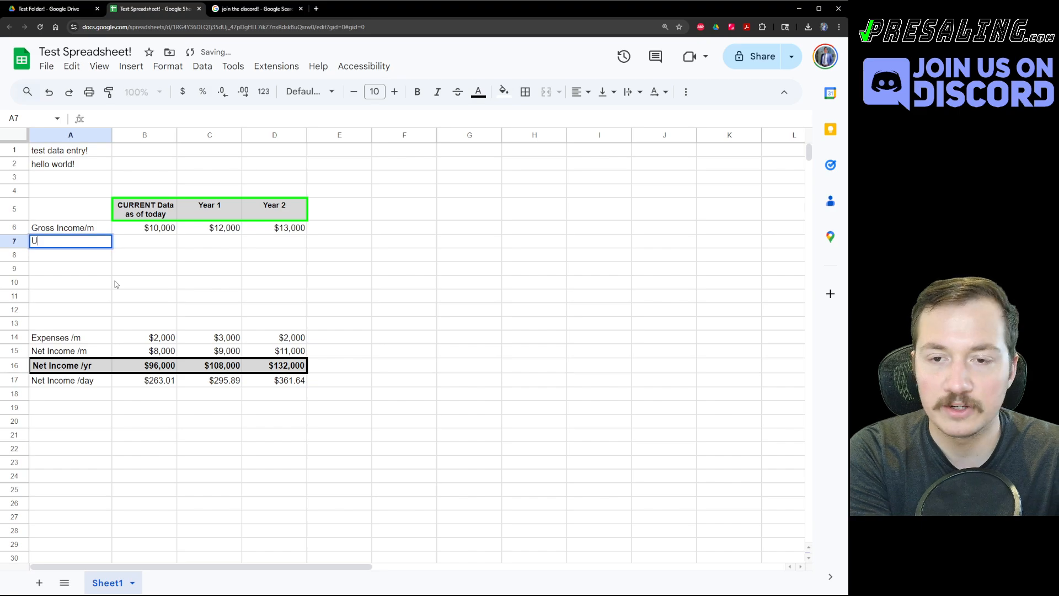
text(nit 2)
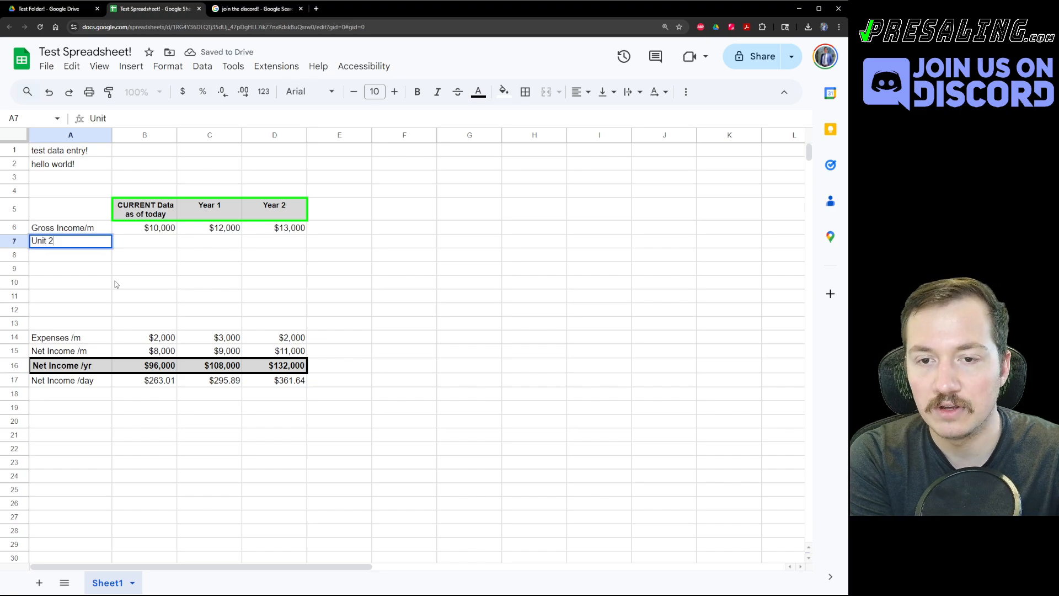
key(BackSpace)
text(1 rent/m)
key(Return)
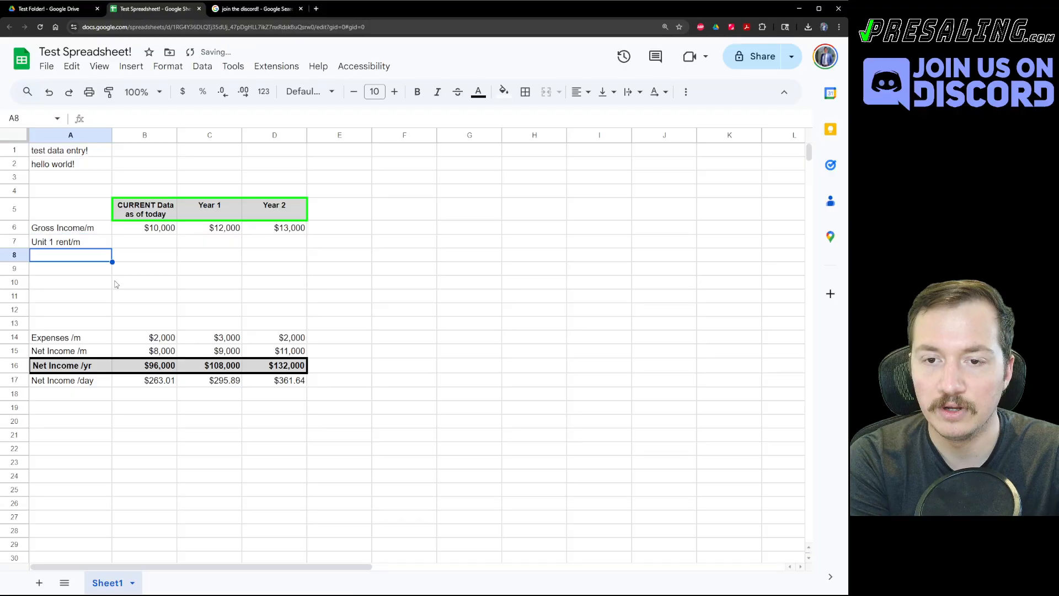
key(Up)
key(ctrl+c)
key(Down)
key(ctrl+v)
key(Return)
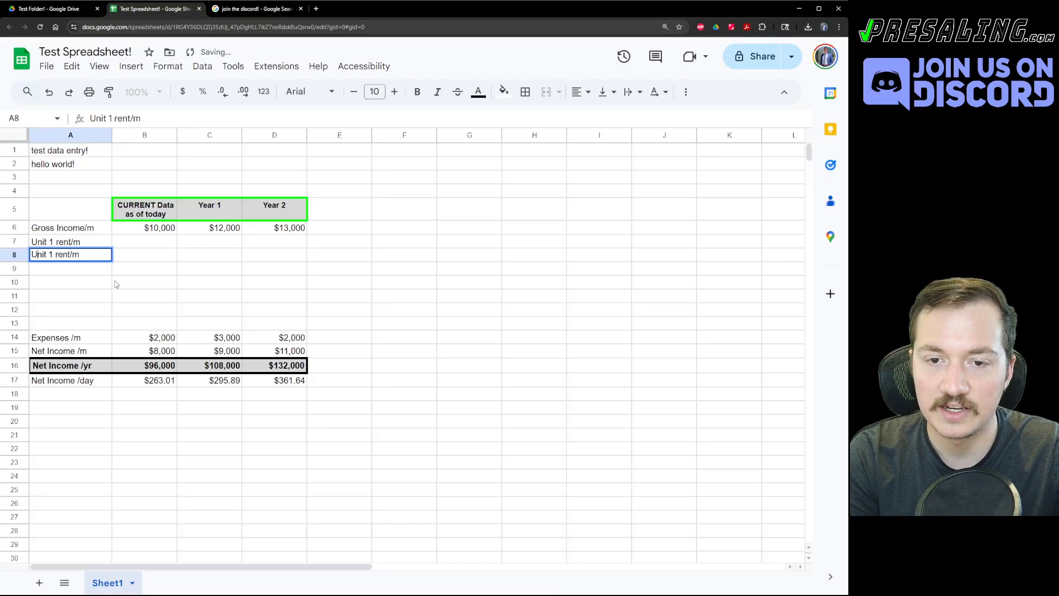
key(Delete)
text(2)
key(Return)
key(Up)
key(ctrl+c)
Label A9 'Unit 3 rent/m' and A10 'Unit 4 rent/m'.
key(Down)
key(ctrl+v)
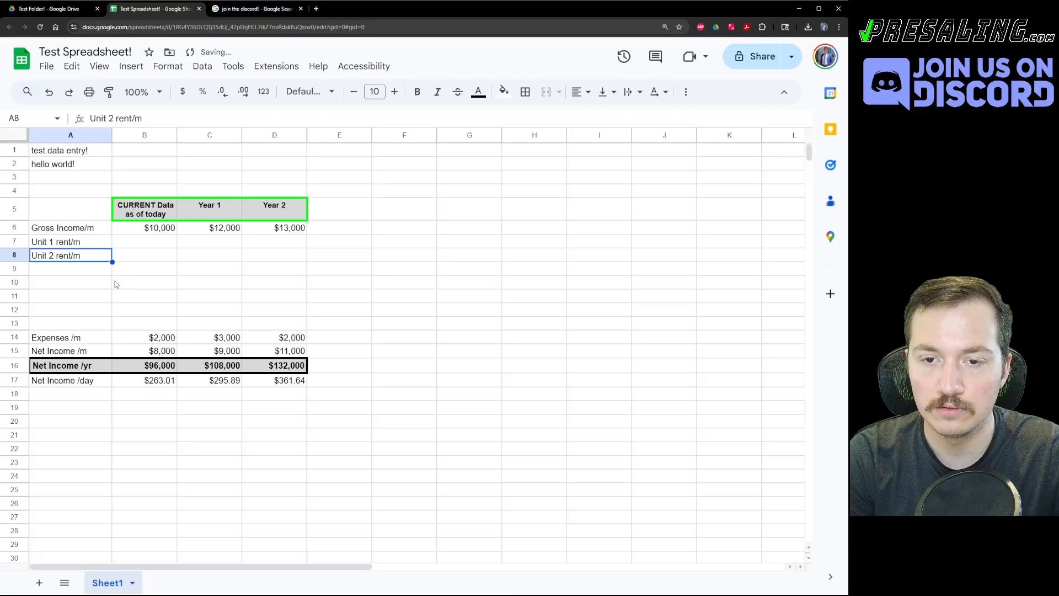
key(Return)
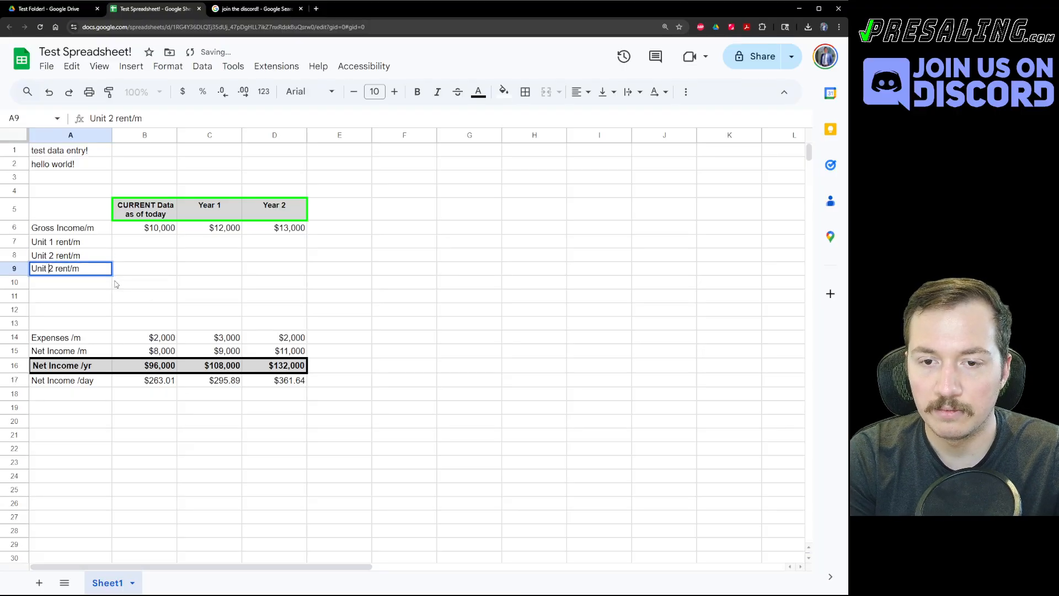
key(Delete)
text(3)
key(Return)
key(Up)
key(ctrl+c)
key(Down)
key(ctrl+v)
click(116, 285)
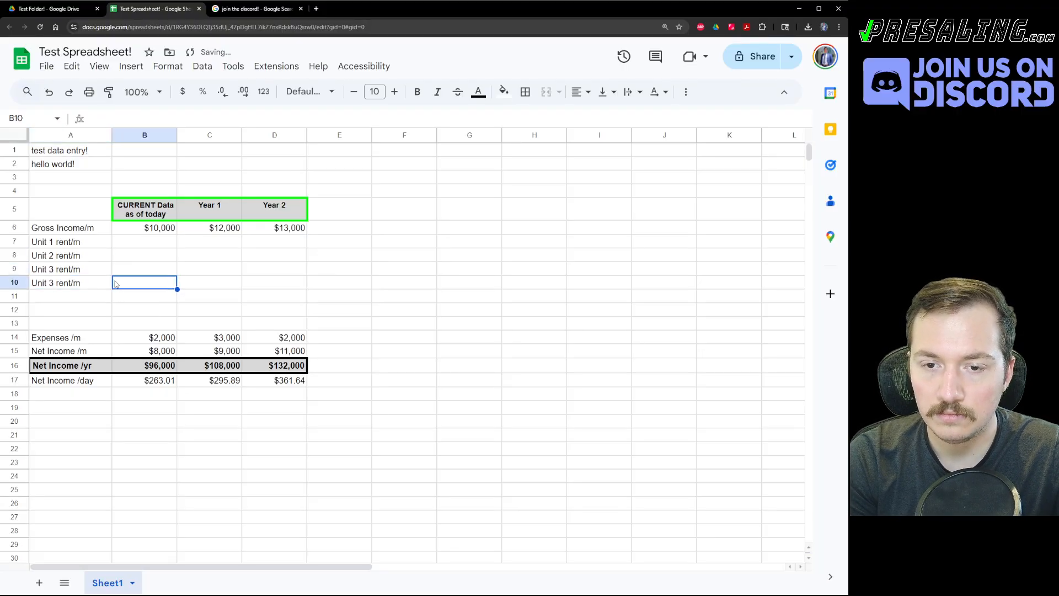
key(Left)
key(Return)
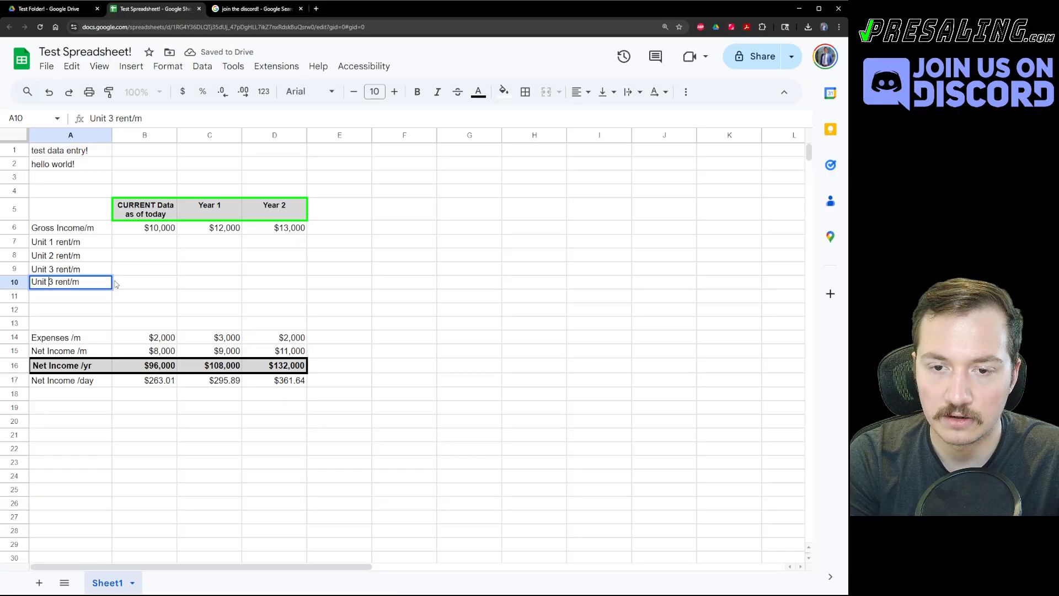
key(Delete)
text(4)
key(Return)
click(116, 284)
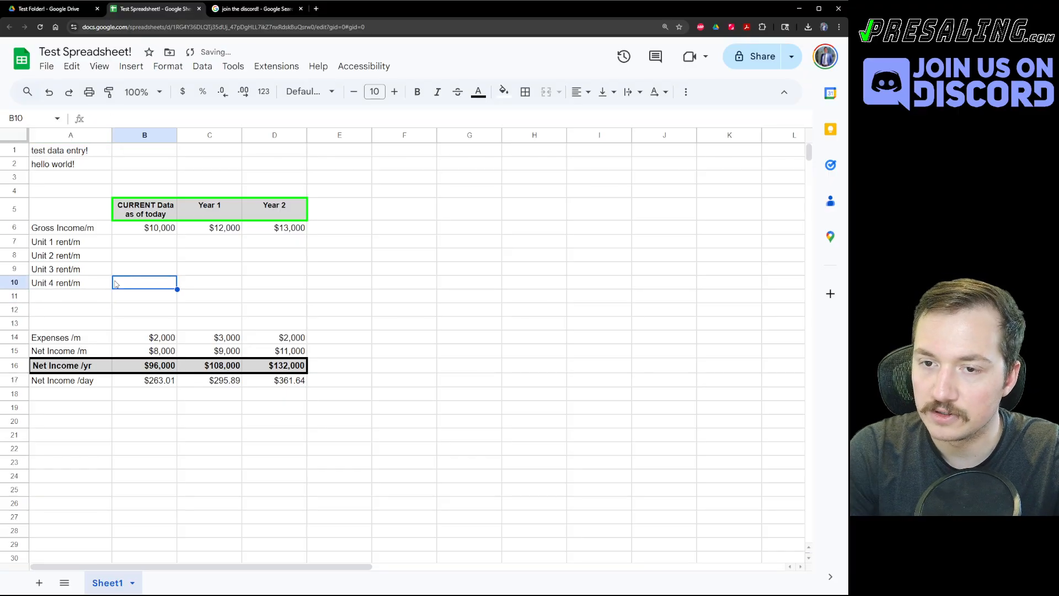
click(164, 245)
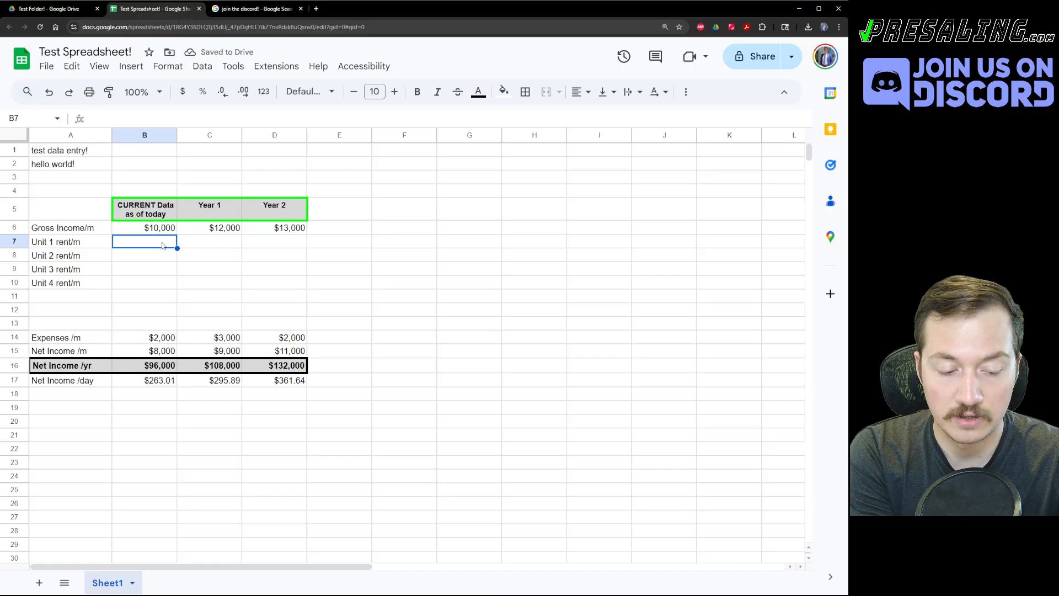
Enter 2500 in B7 and fill it down through B10 for all four units.
text(25000)
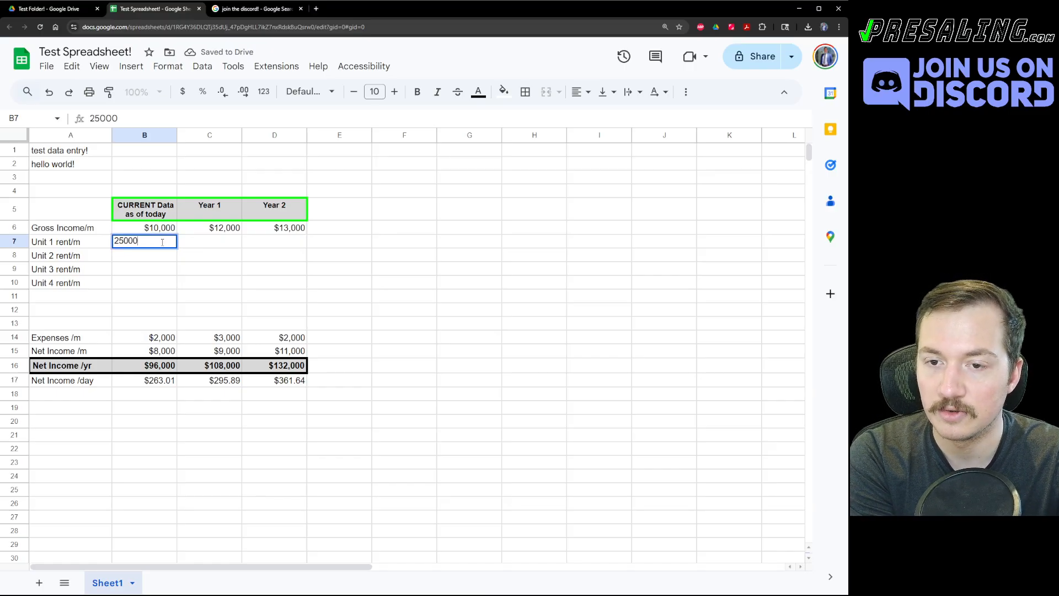
key(BackSpace)
key(Return)
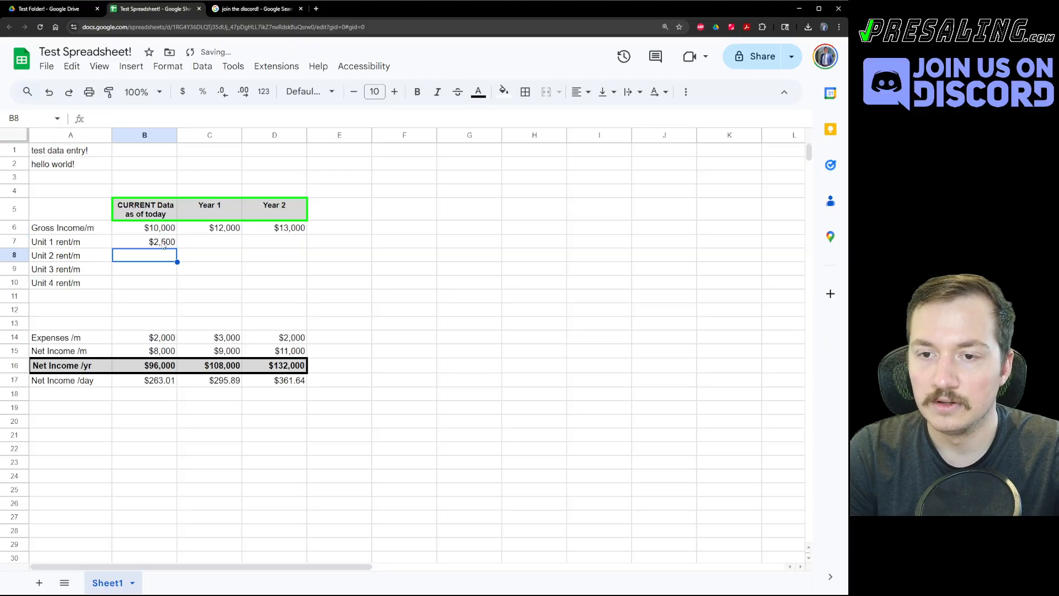
click(163, 245)
key(shift+Down)
key(shift+Down)
key(shift+Down)
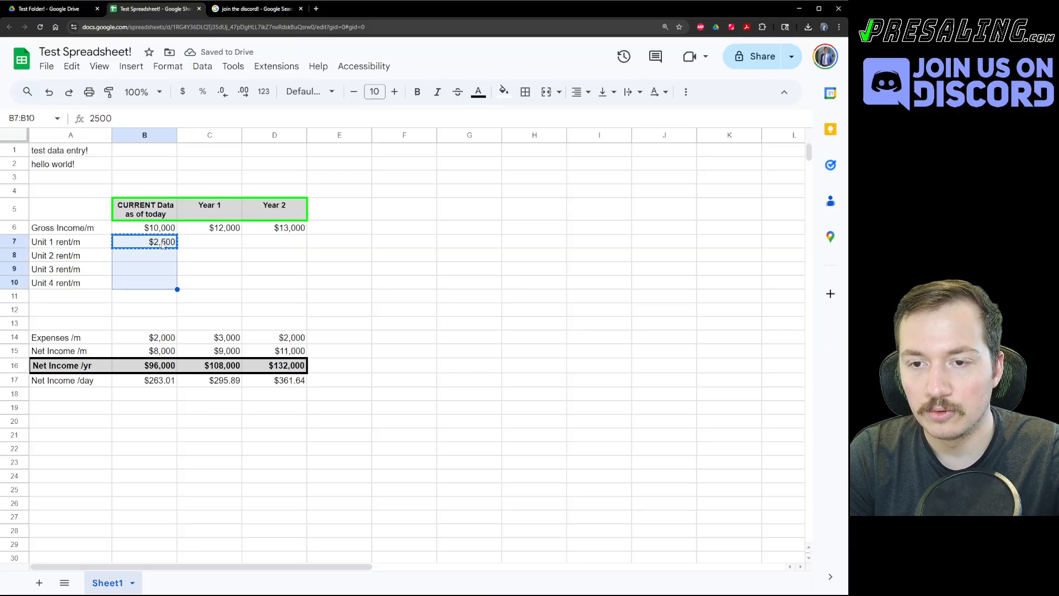
key(ctrl+d)
key(Up)
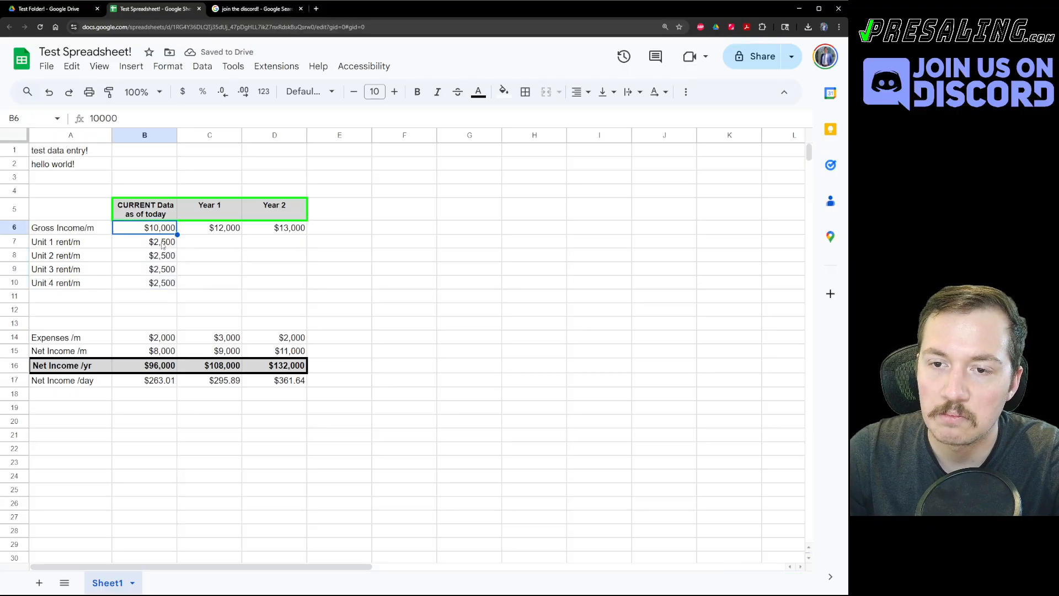
Try a test value of 123123123 in B8, then undo it back to $2,500.
click(168, 260)
text(123123123)
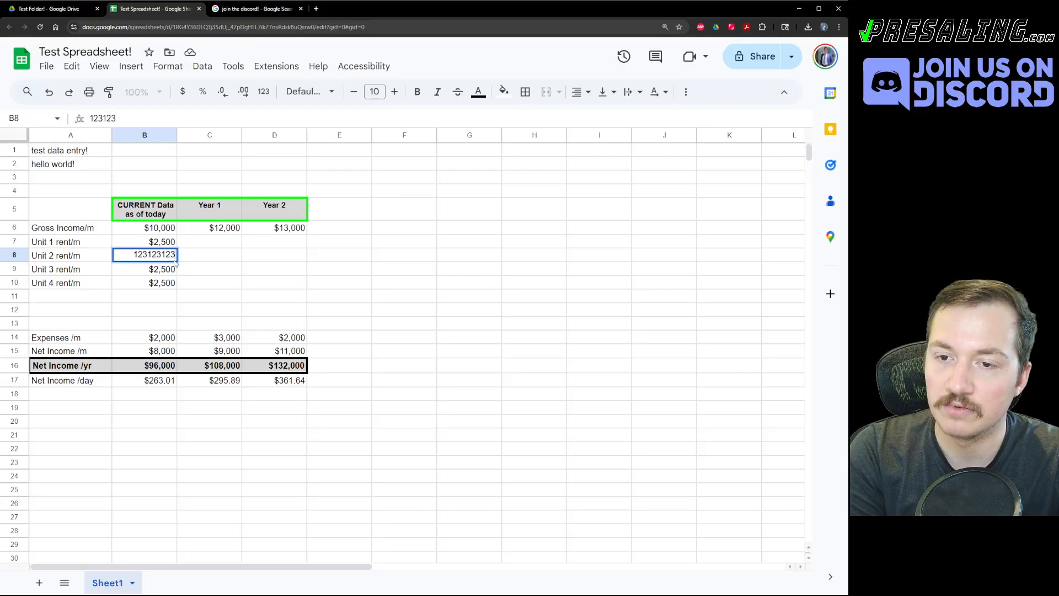
key(Return)
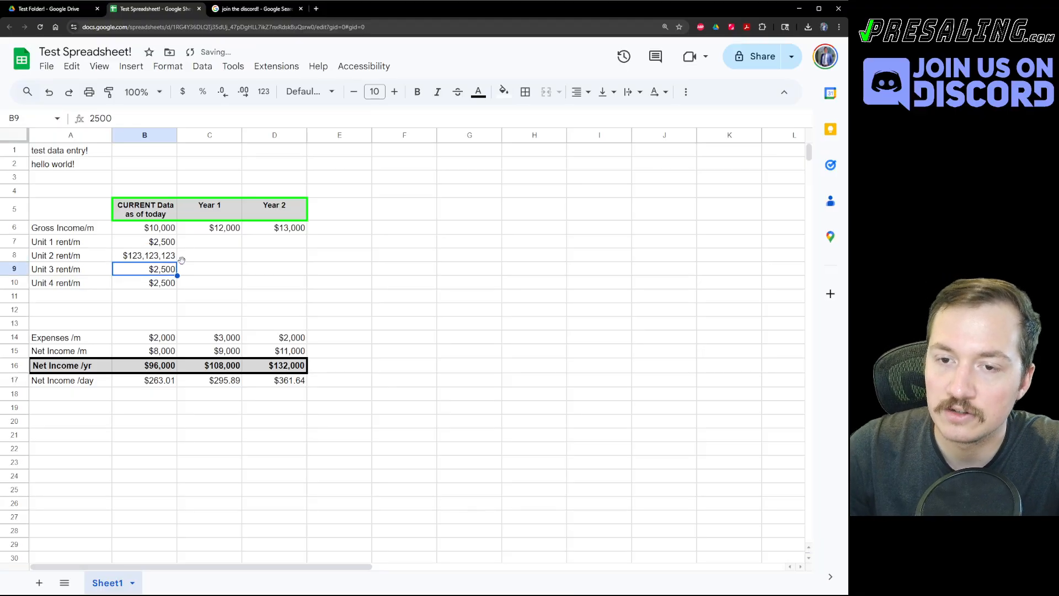
key(ctrl+z)
Right-align the four unit labels in A7:A10.
drag(67, 242, 91, 277)
click(579, 91)
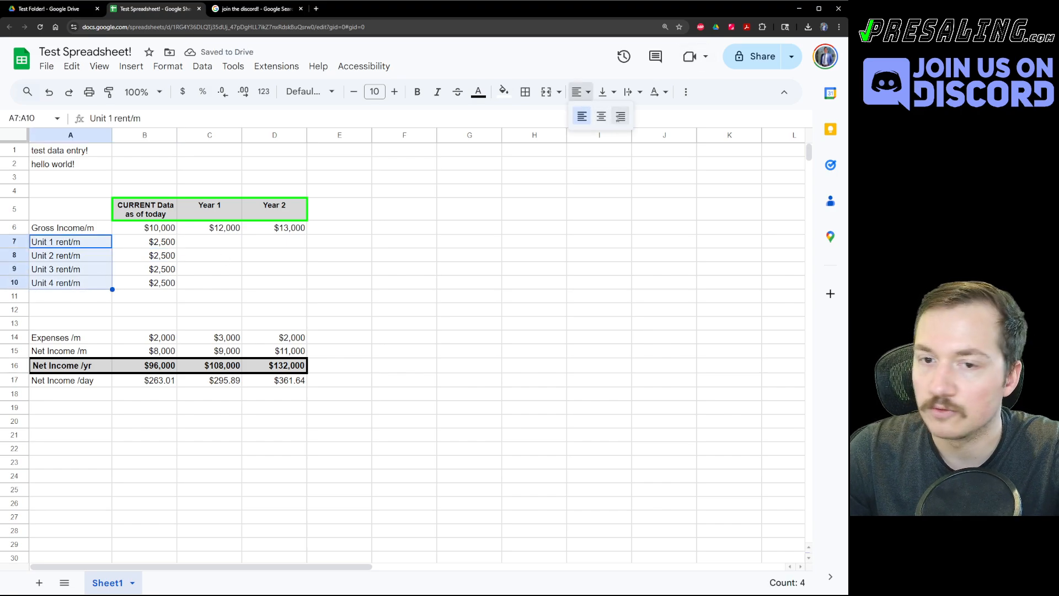
click(620, 116)
click(439, 279)
click(167, 230)
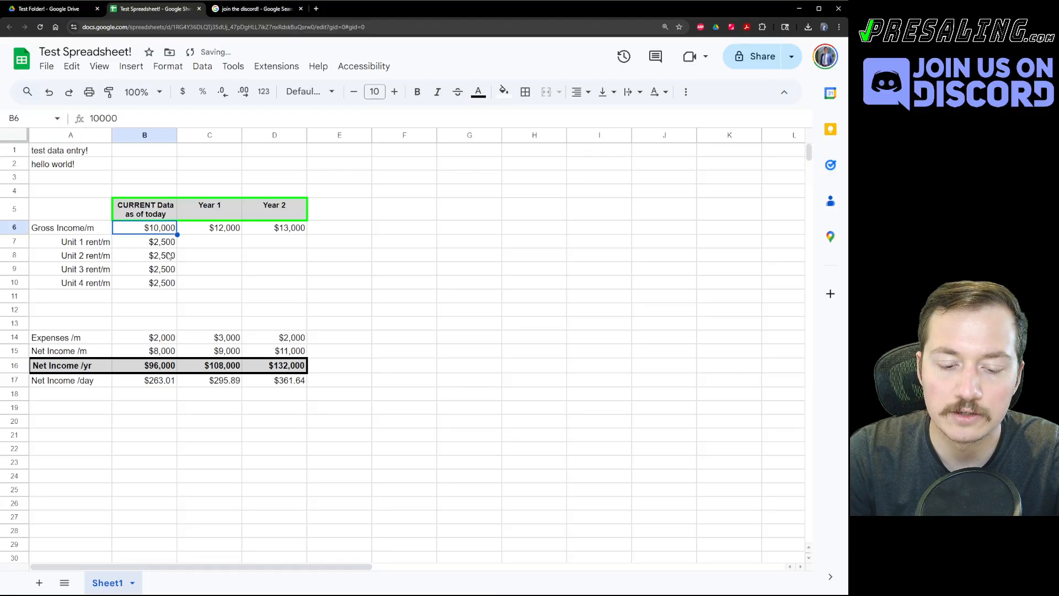
Enter =SUM(B7:B10) in B6 so current Gross Income/m shows $10,000.
text(=)
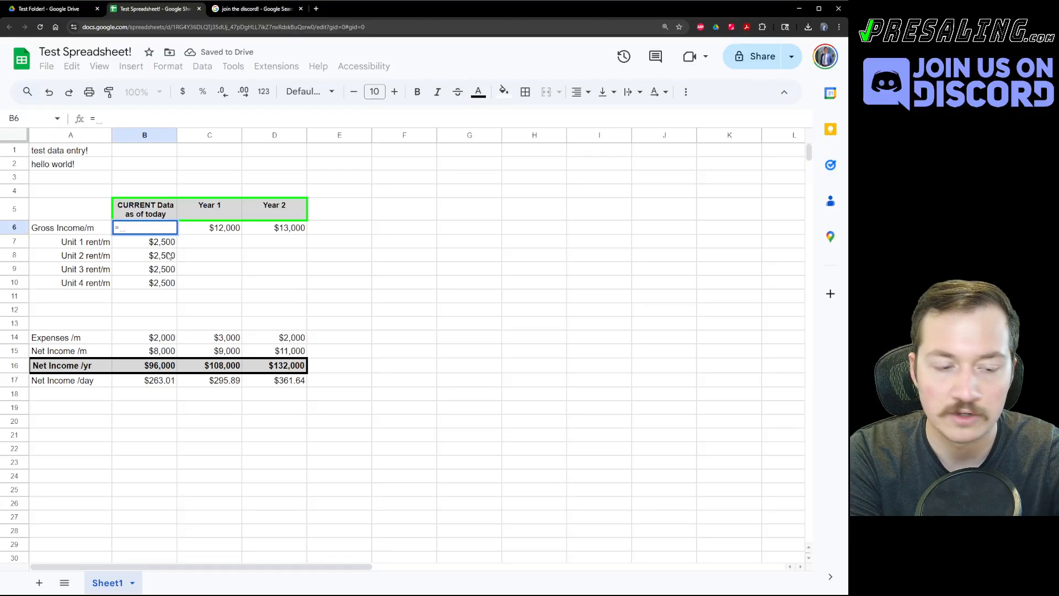
text(SUM)
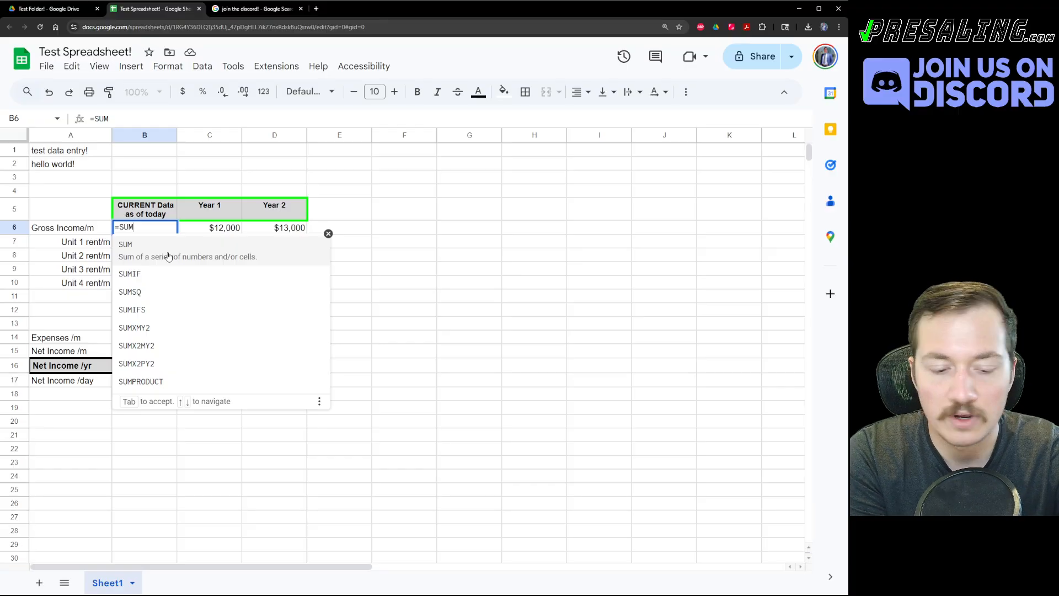
text(()
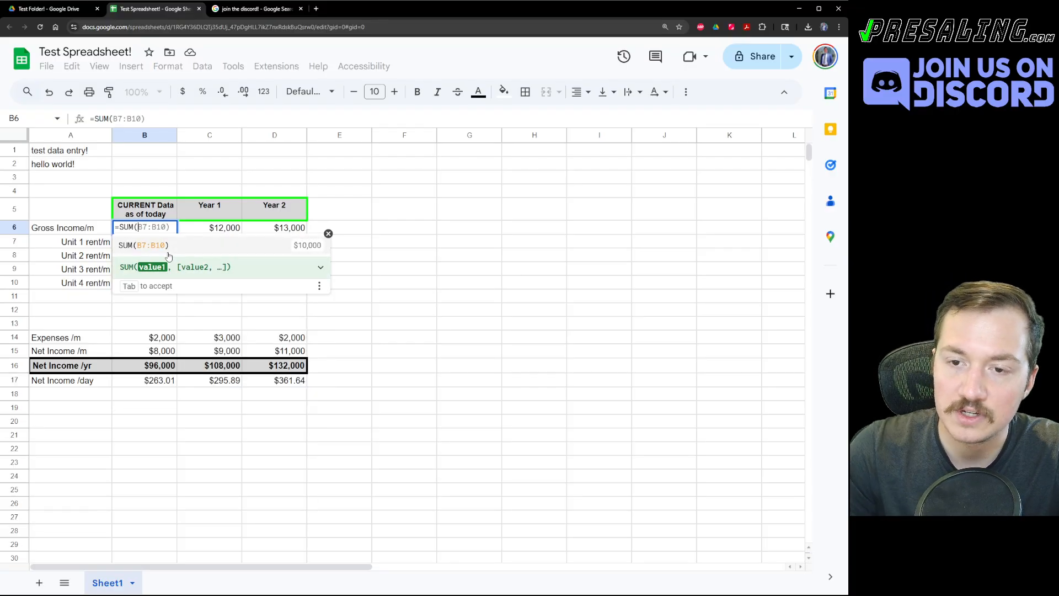
click(320, 266)
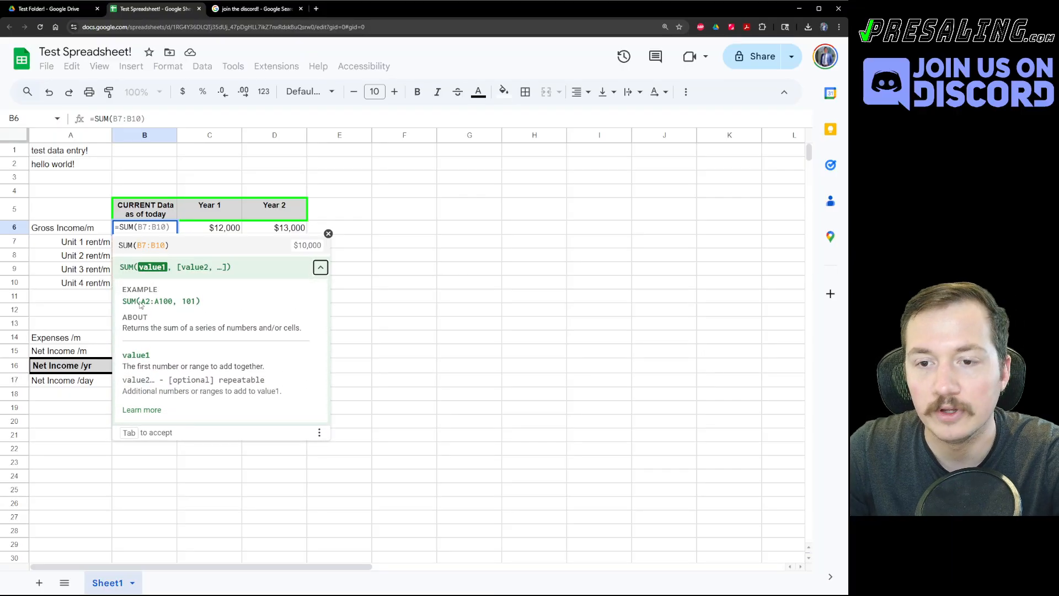
drag(141, 302, 197, 303)
click(194, 310)
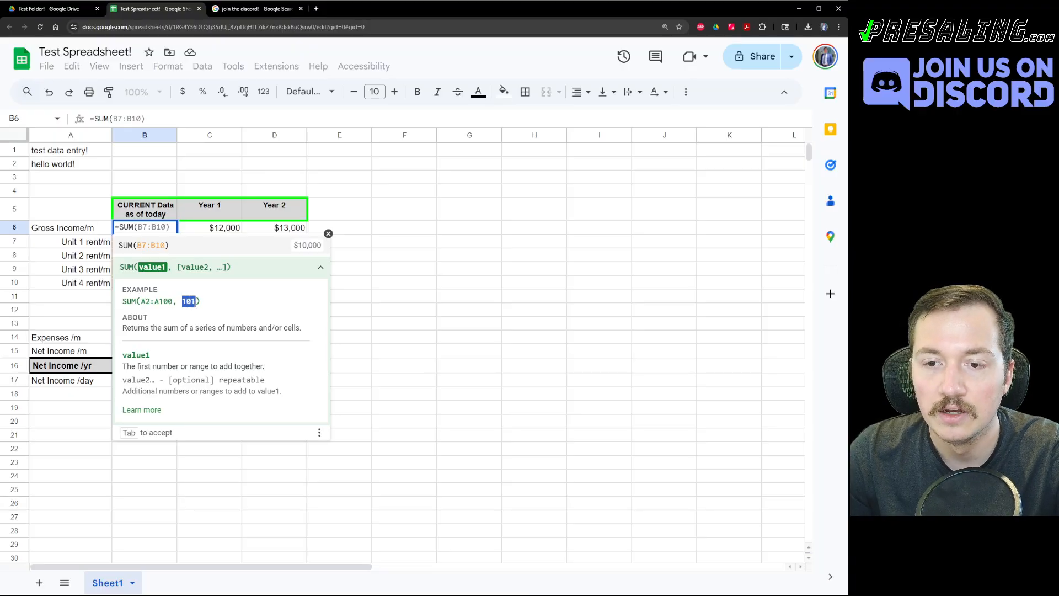
click(321, 270)
click(328, 234)
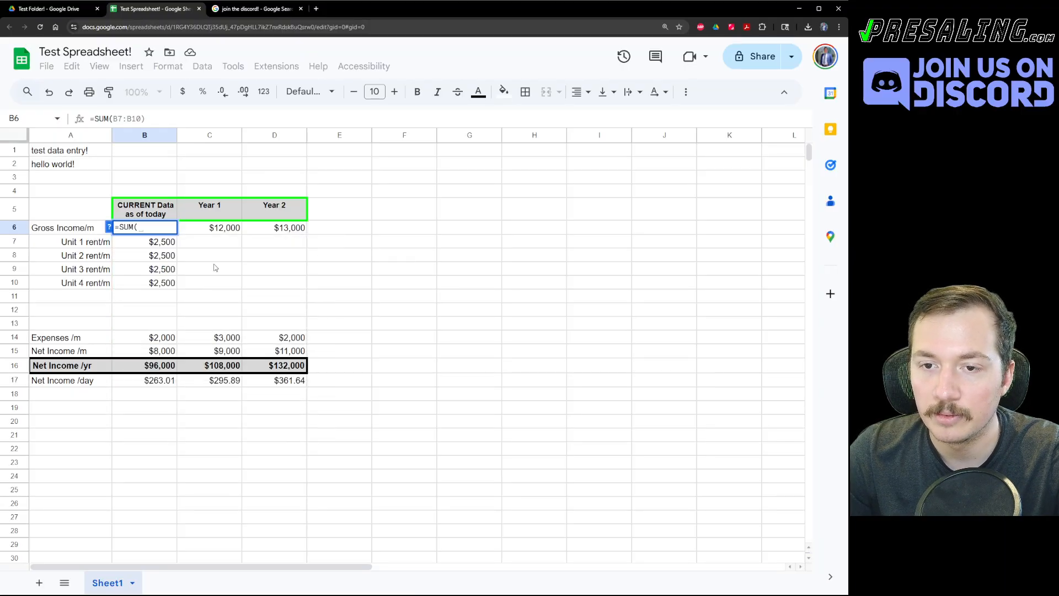
drag(169, 242, 173, 285)
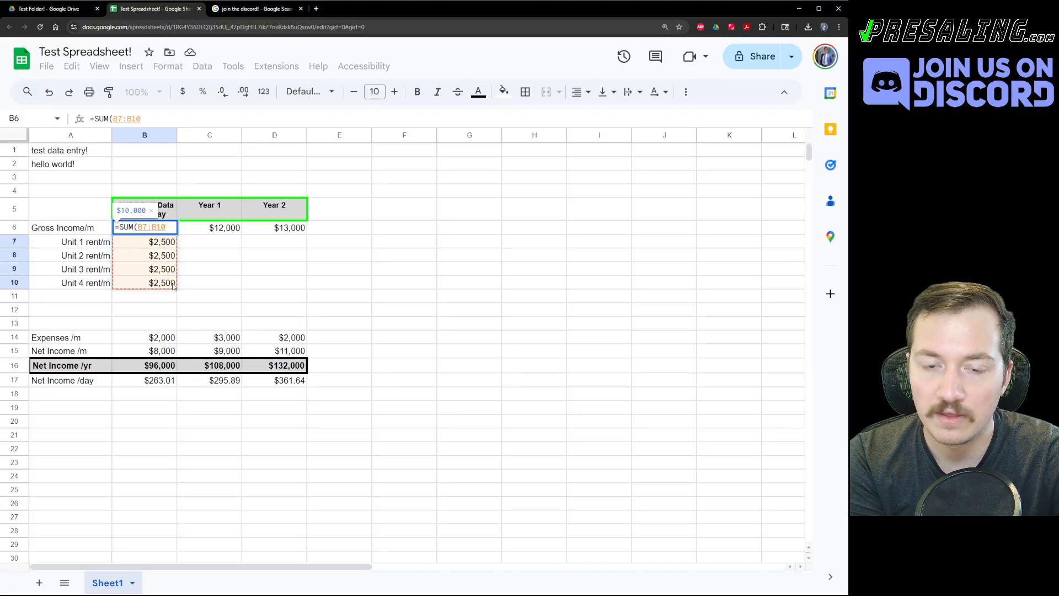
text())
key(Return)
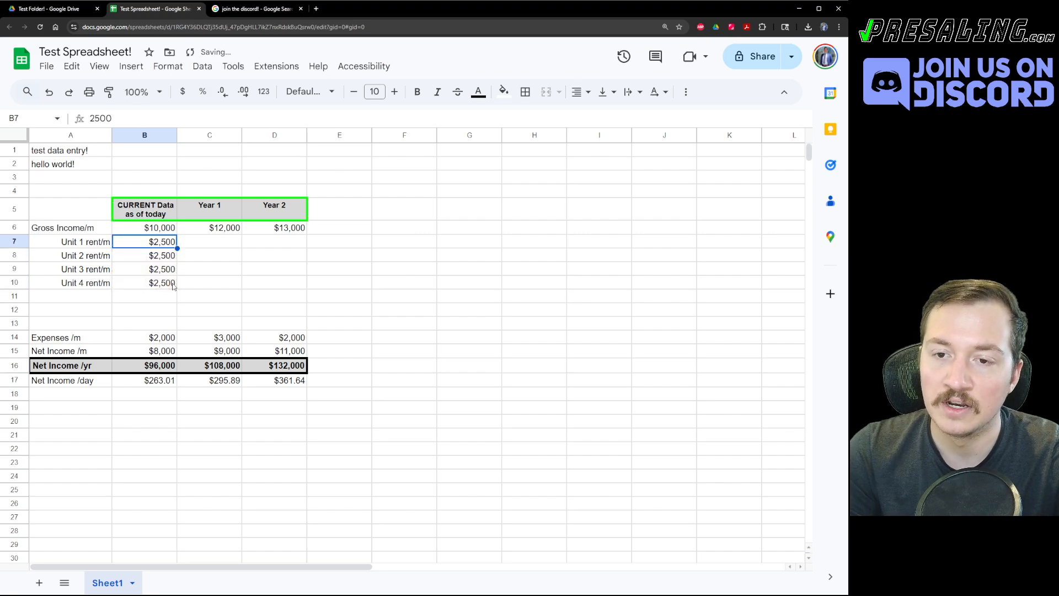
text(123123123123)
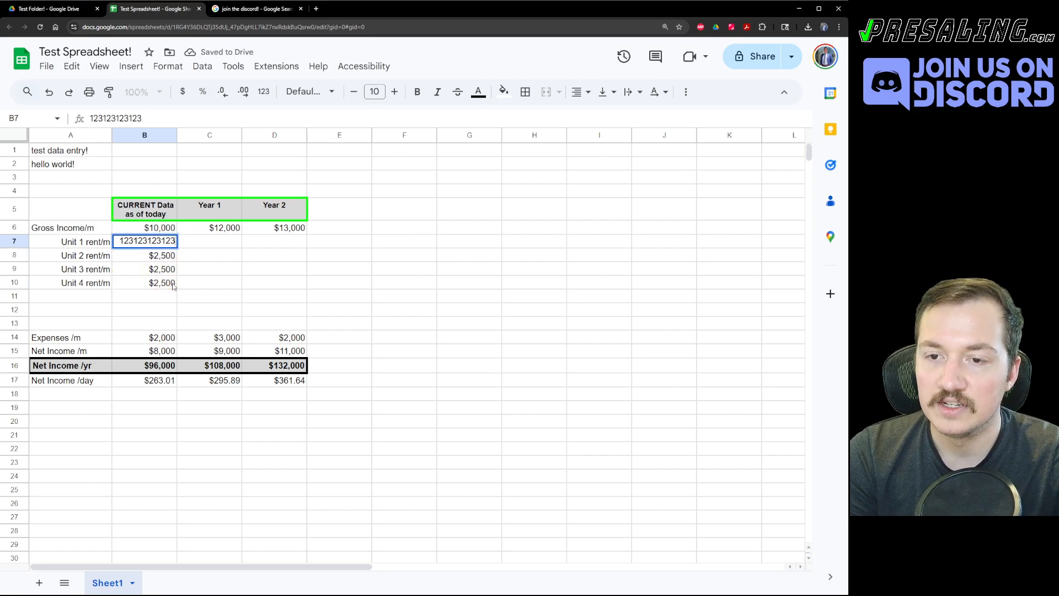
key(Return)
key(ctrl+z)
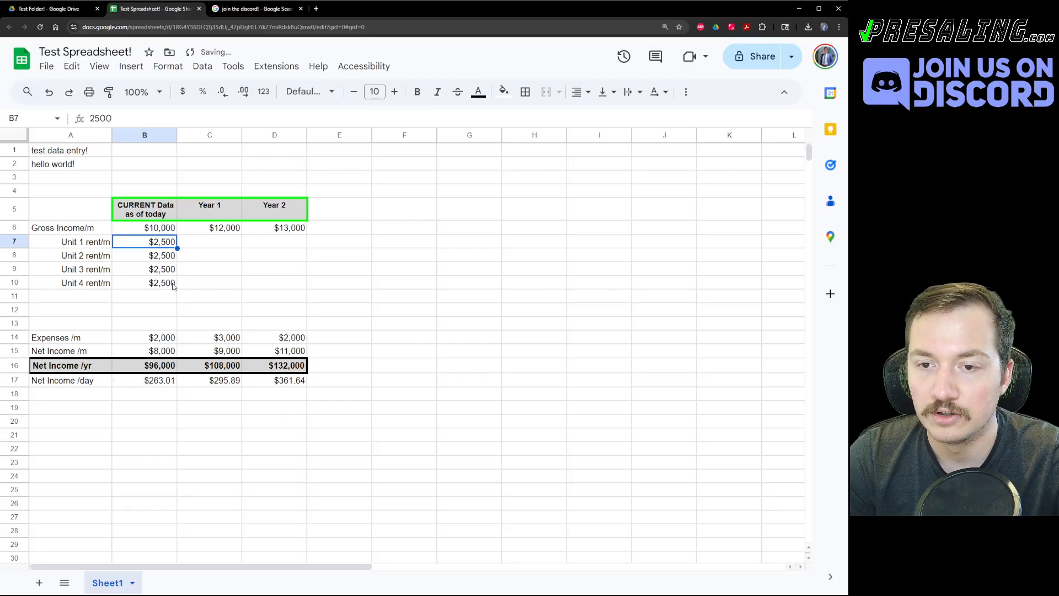
text(5000)
key(Return)
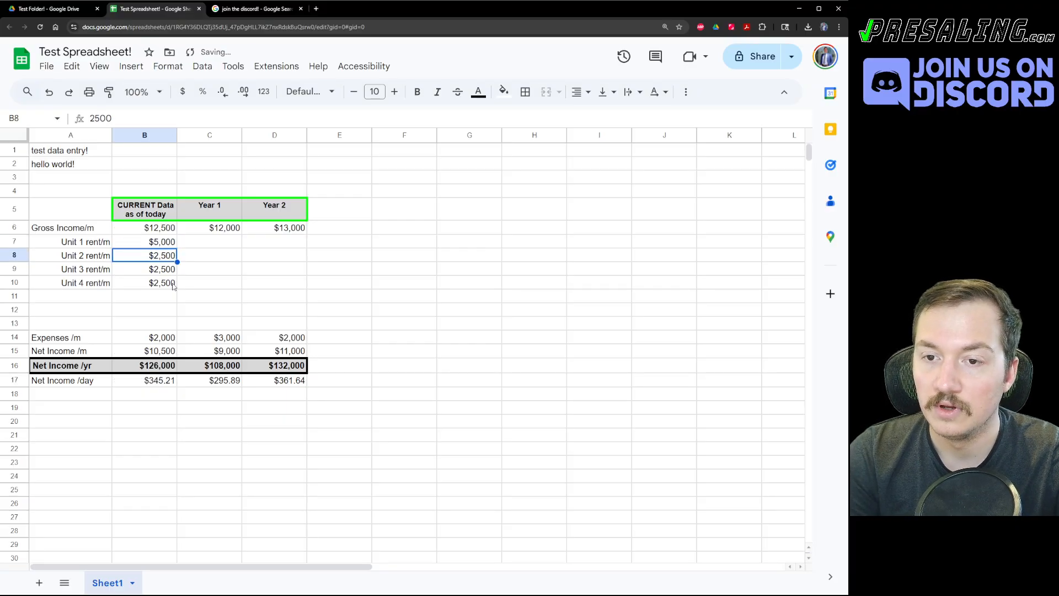
key(Up)
key(ctrl+z)
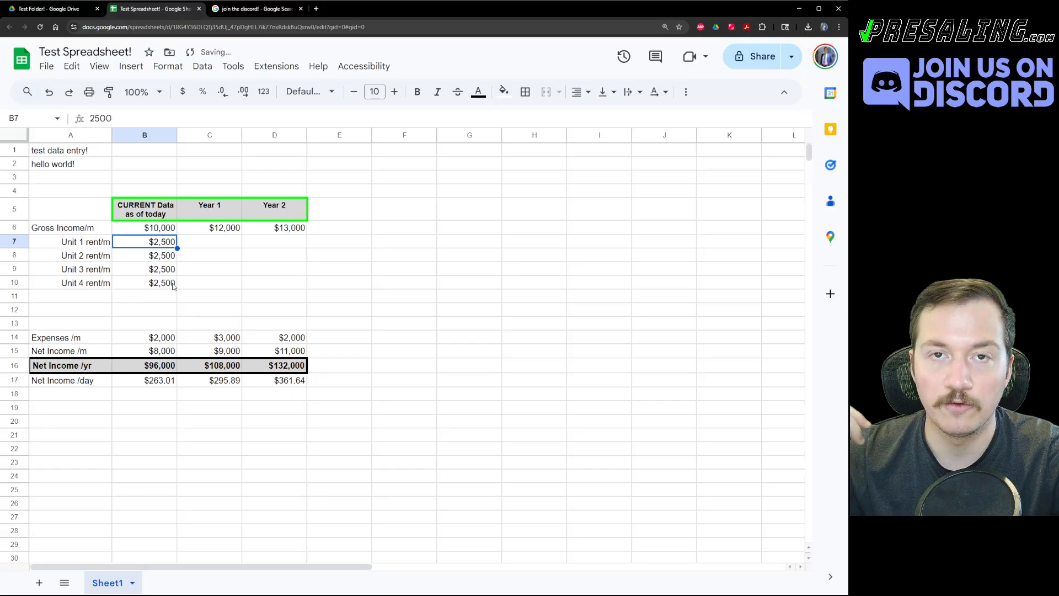
Copy B6's gross income SUM formula into C6 and D6 for Year 1 and Year 2.
key(Up)
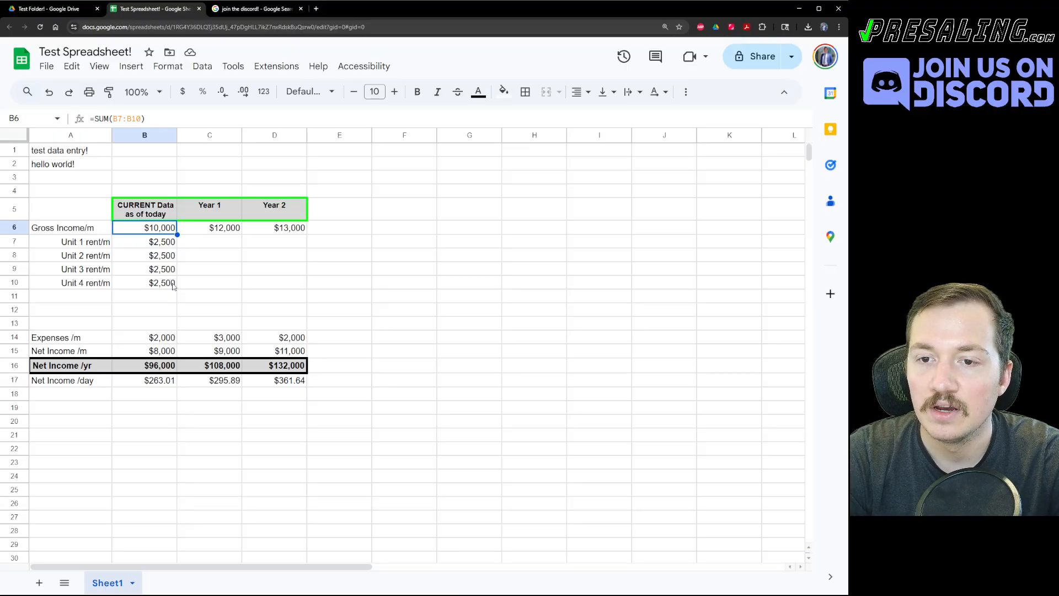
key(ctrl+c)
key(Right)
key(ctrl+v)
key(Right)
key(ctrl+v)
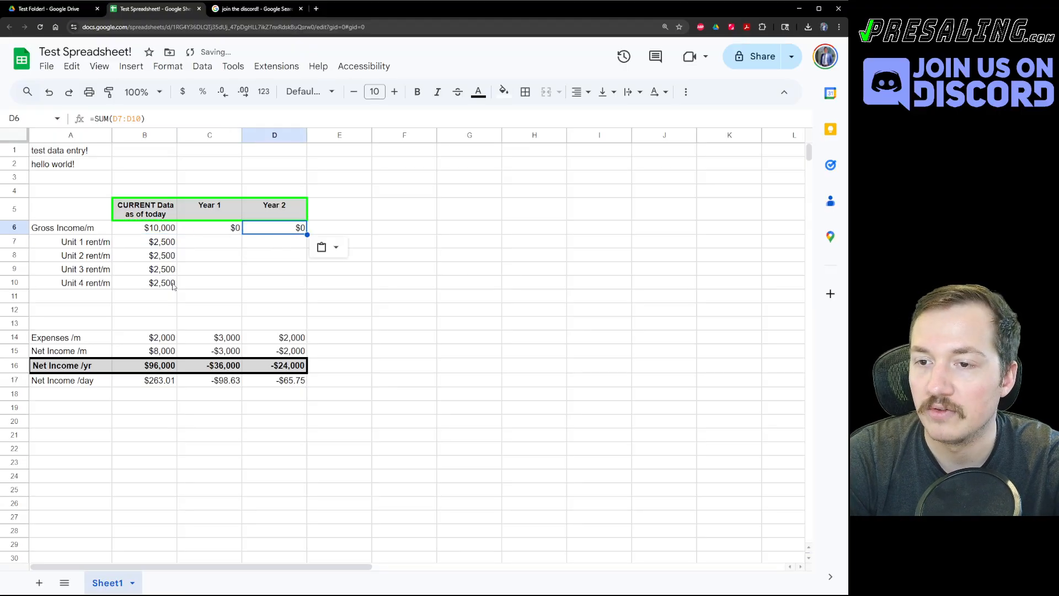
Start a formula in C7 that references the current Unit 1 rent in B7.
key(Left)
key(Down)
key(Left)
key(Right)
text(=)
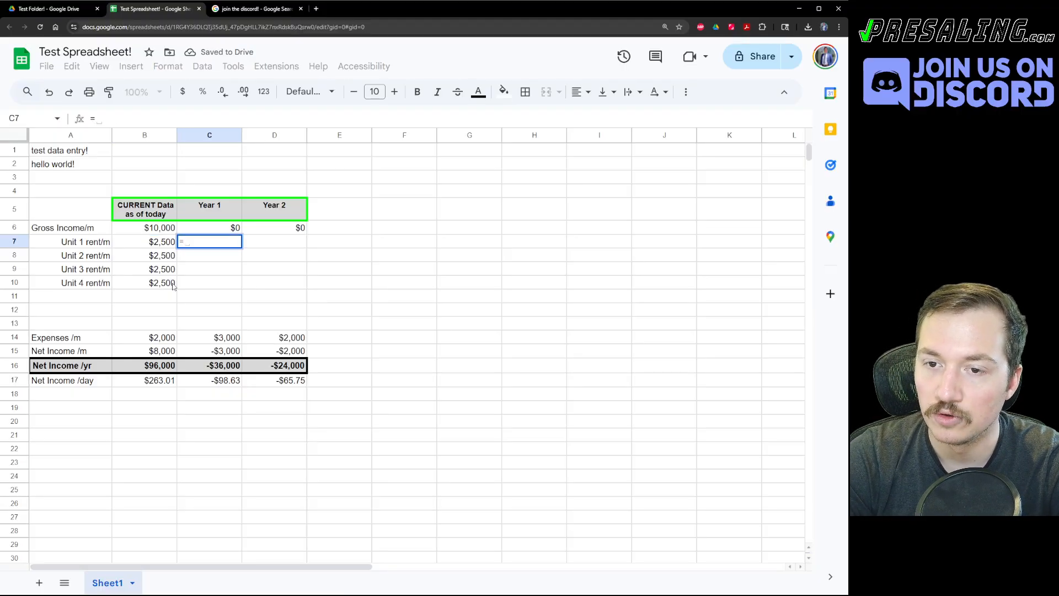
key(Left)
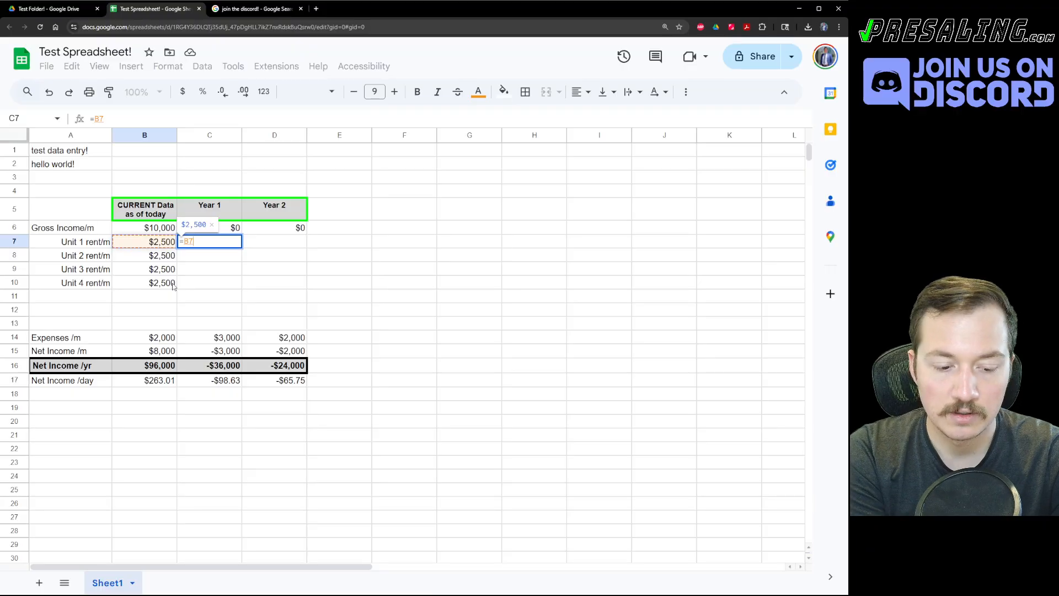
Complete =B7*1.05 in C7 and fill it to C7:C10 for all four units.
text(*1.05)
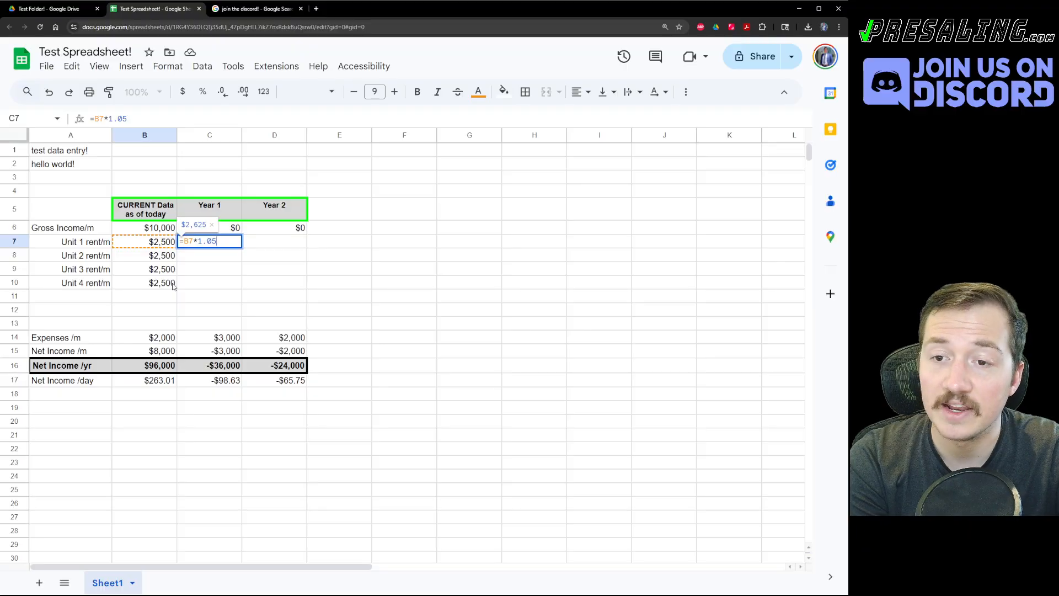
key(Return)
key(Up)
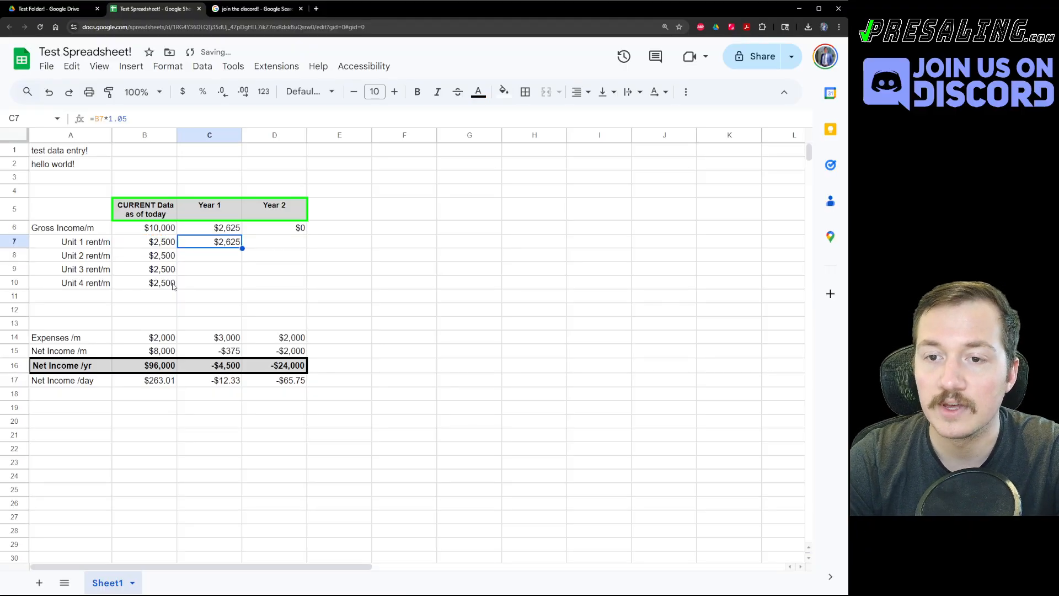
key(Left)
key(Right)
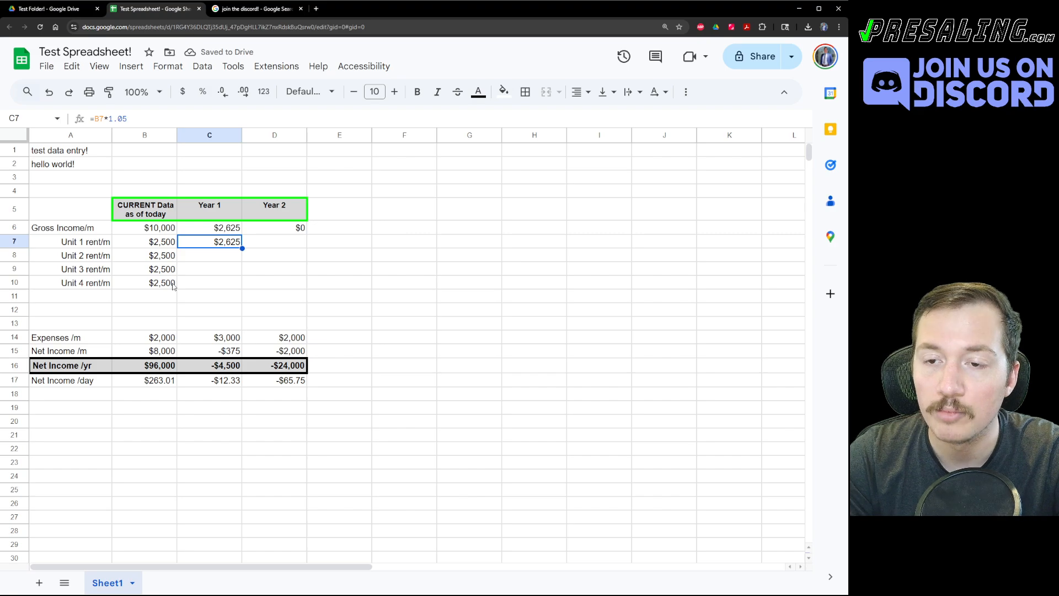
key(ctrl+c)
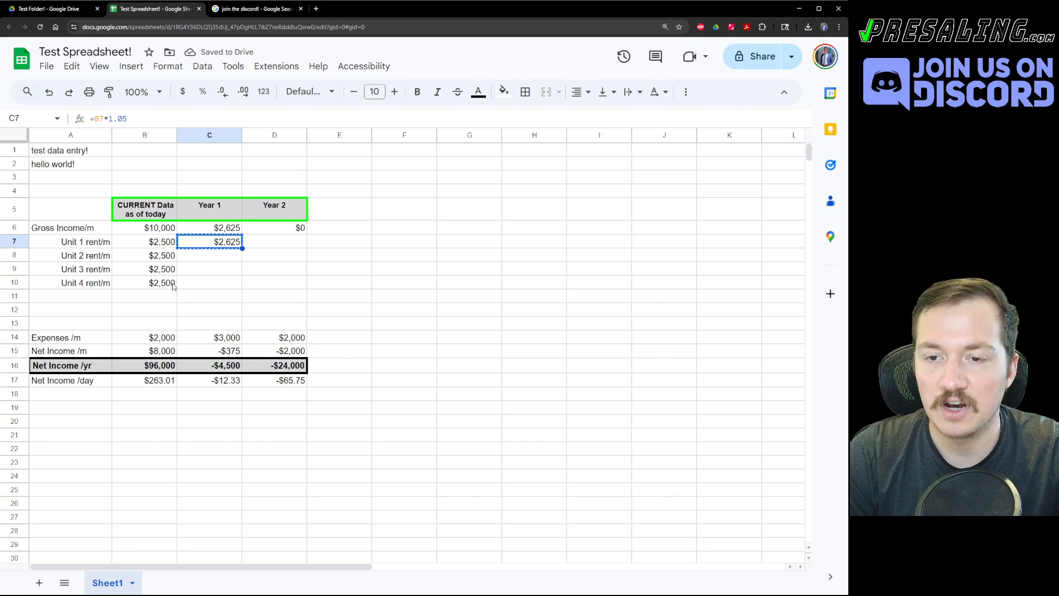
key(shift+Down)
key(shift+Down)
key(shift+Down)
key(ctrl+v)
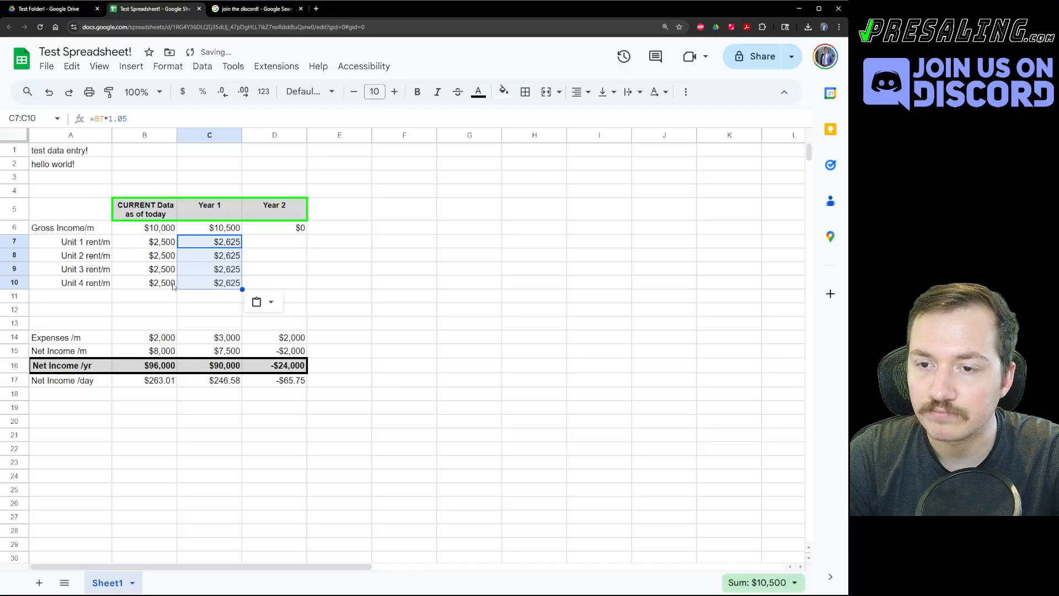
Copy the Year 1 rent formulas into D7:D10 for Year 2.
key(ctrl+c)
click(275, 243)
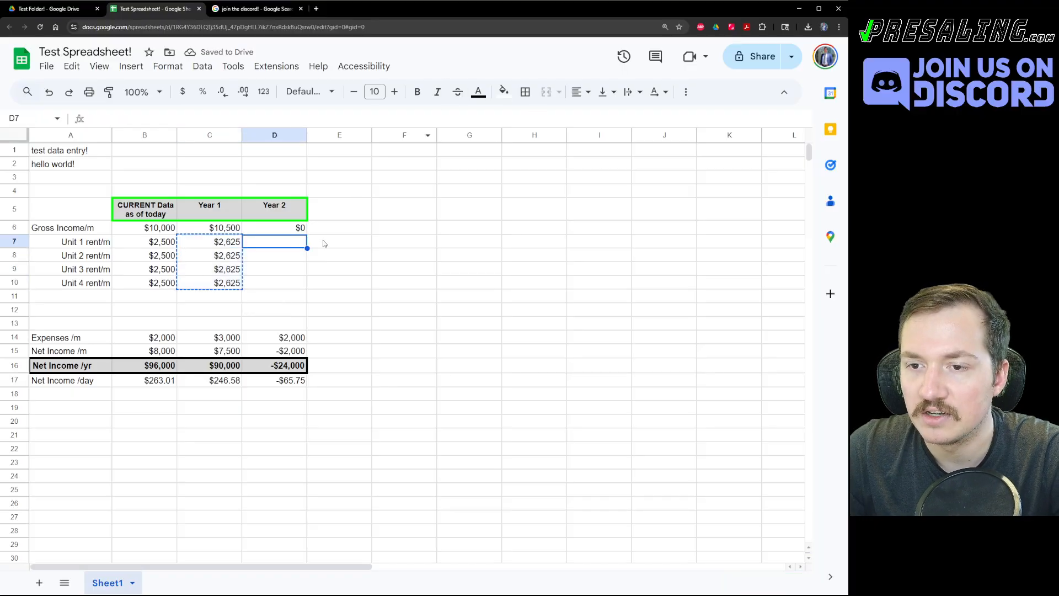
key(ctrl+v)
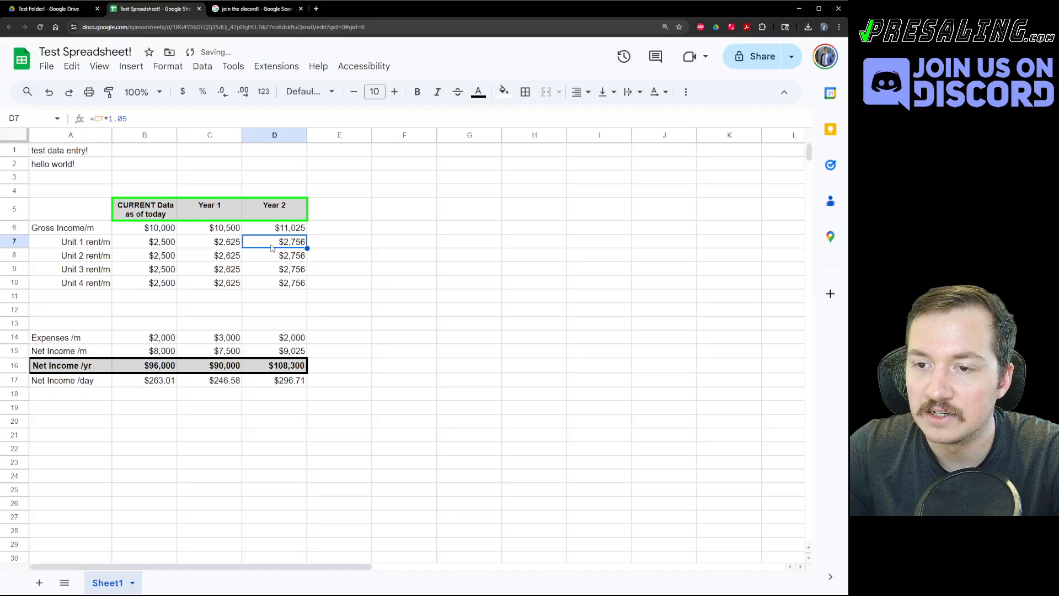
key(F2)
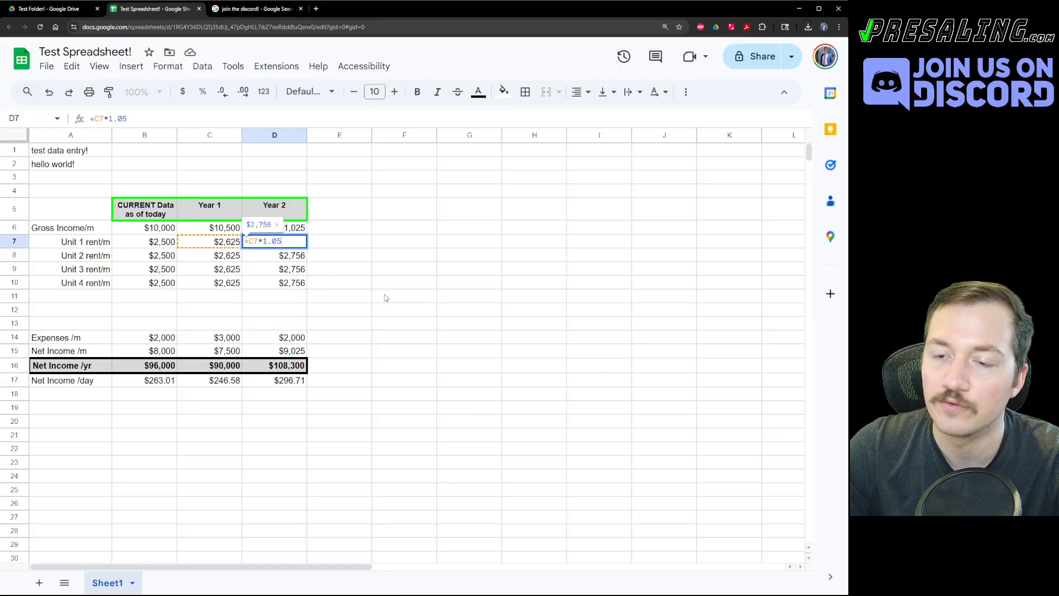
key(Escape)
key(Right)
Check the three Gross Income/m formulas, toggling formula view on and off.
click(162, 232)
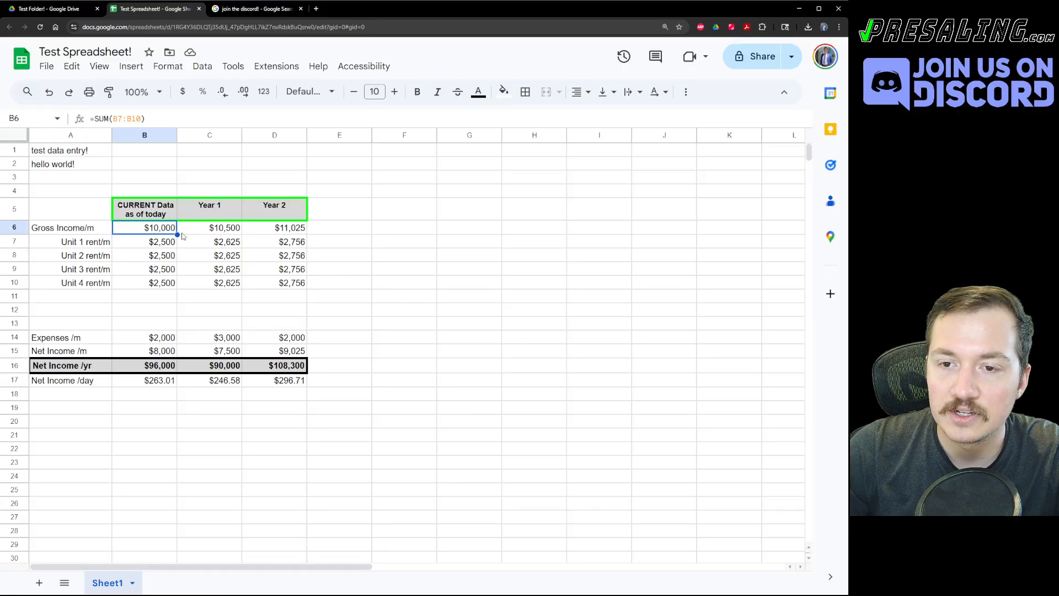
click(223, 232)
click(284, 230)
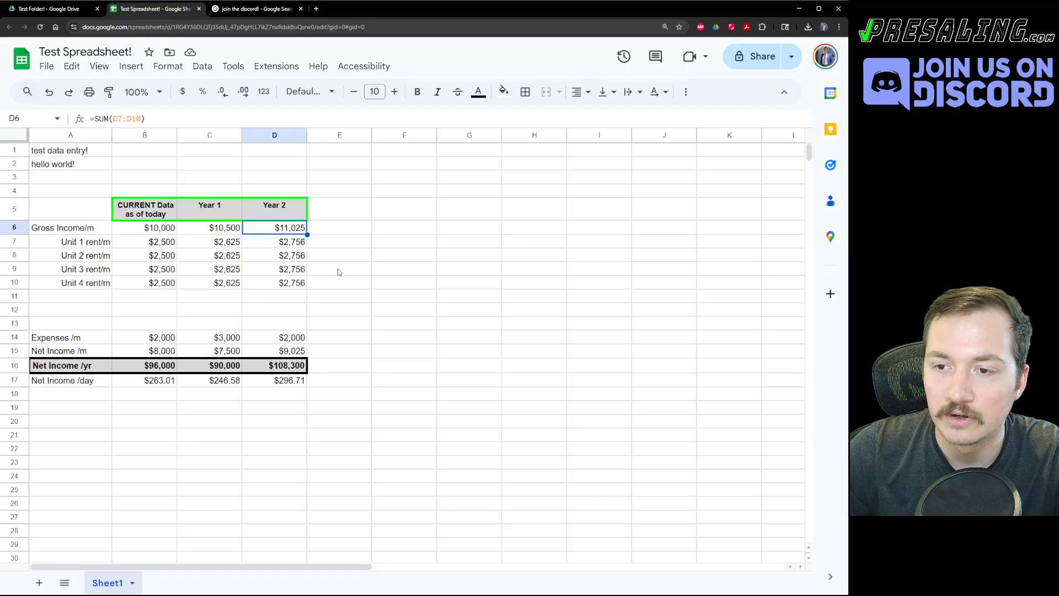
key(ctrl+grave)
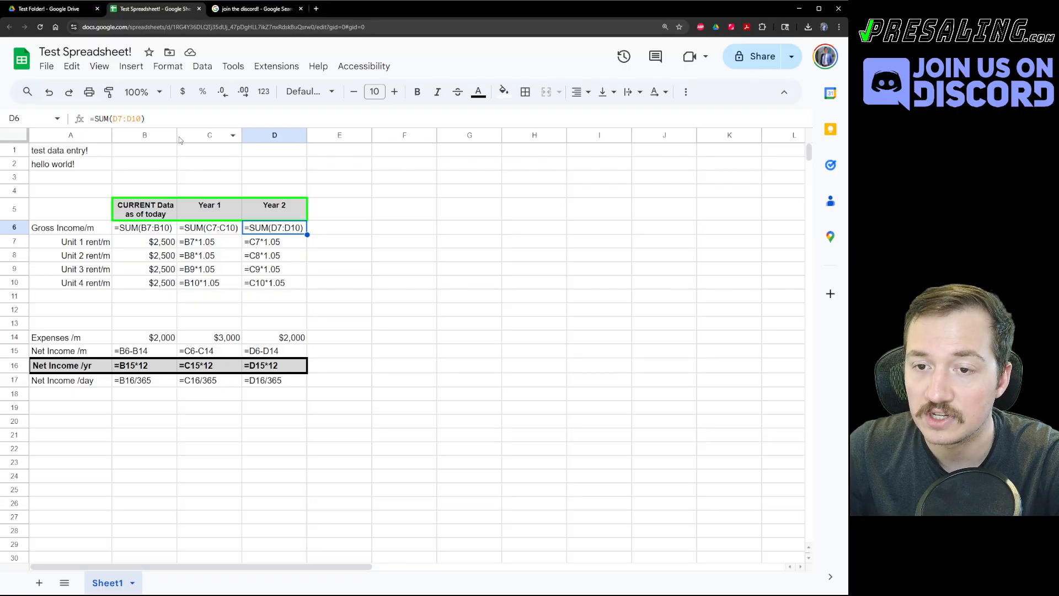
key(ctrl+grave)
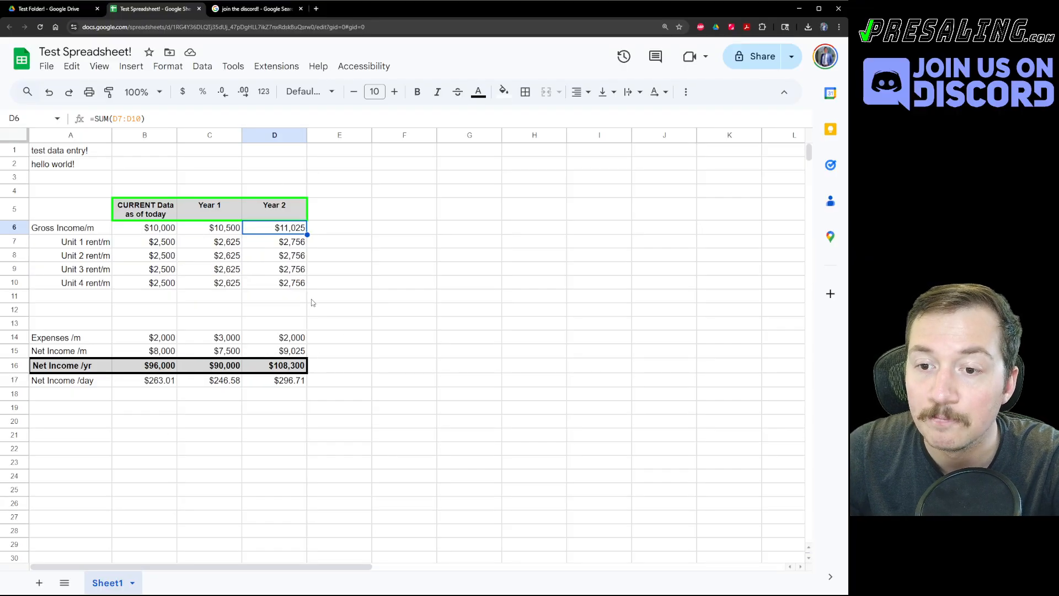
Delete the empty rows below the unit rents, repeating the deletion with Ctrl+Y.
click(469, 310)
right_click(141, 300)
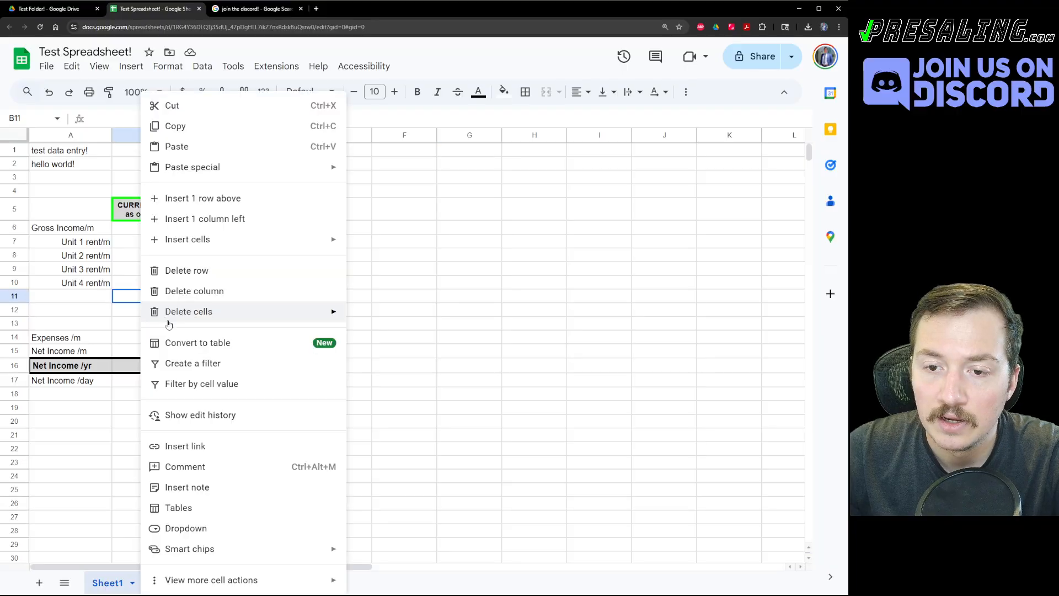
click(172, 276)
key(ctrl+y)
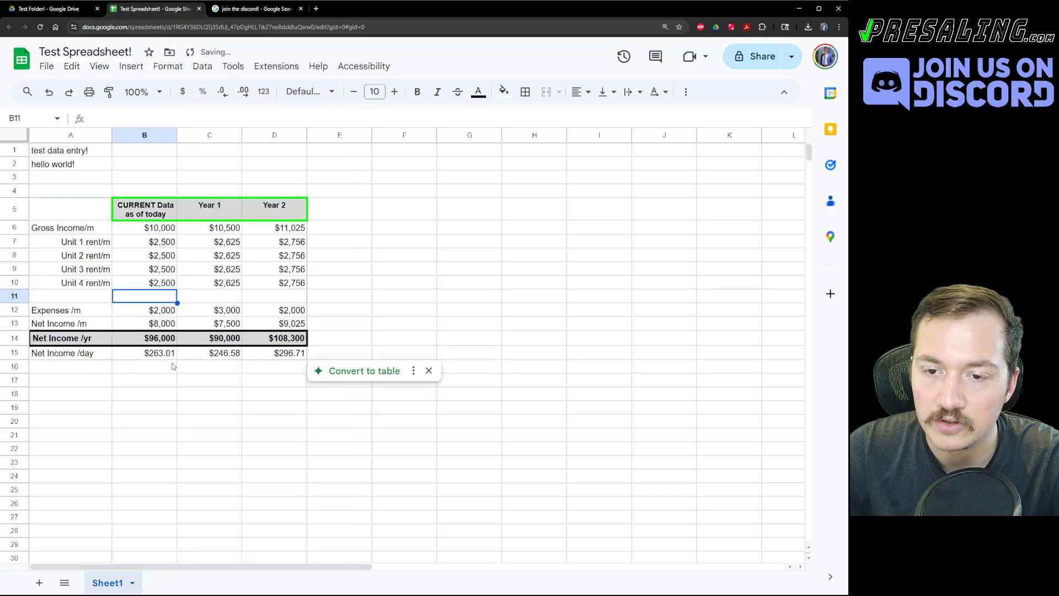
key(ctrl+y)
click(164, 397)
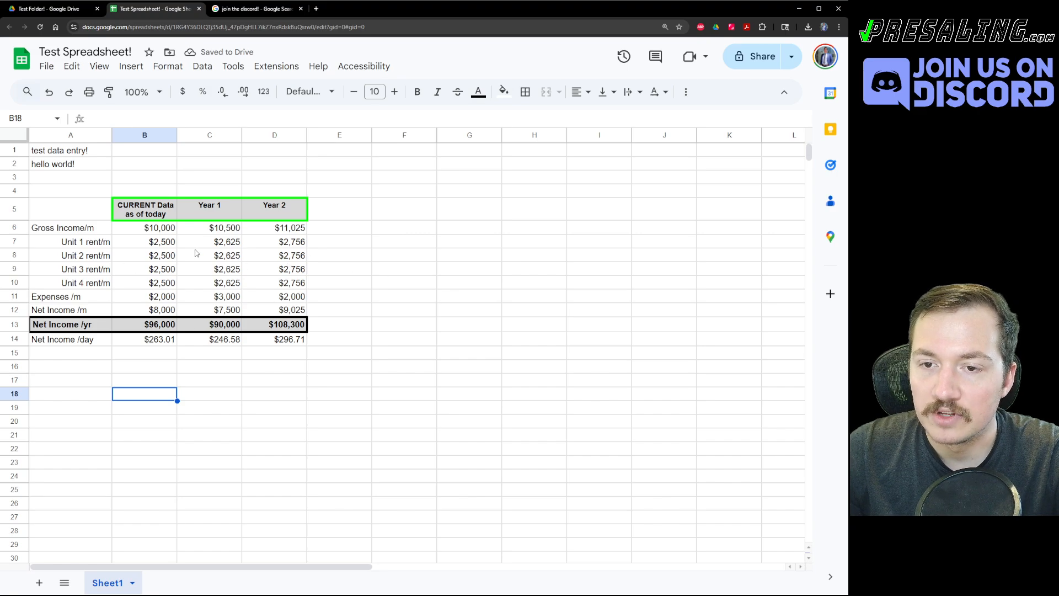
Set the current Unit 1 and Unit 2 rents to $2,400 and $2,600.
click(169, 243)
text(2400)
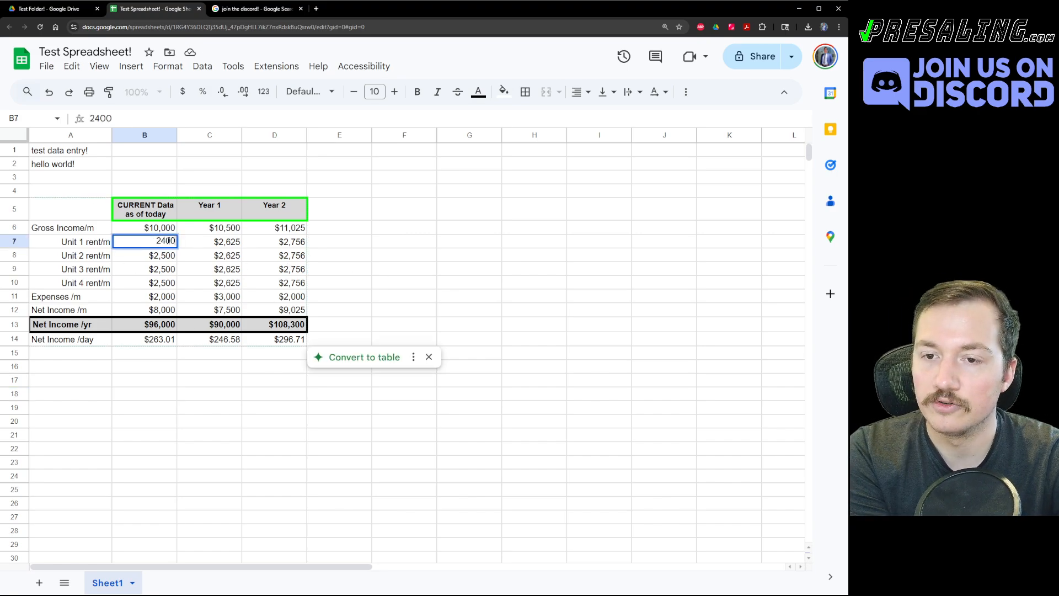
key(Return)
text(2600)
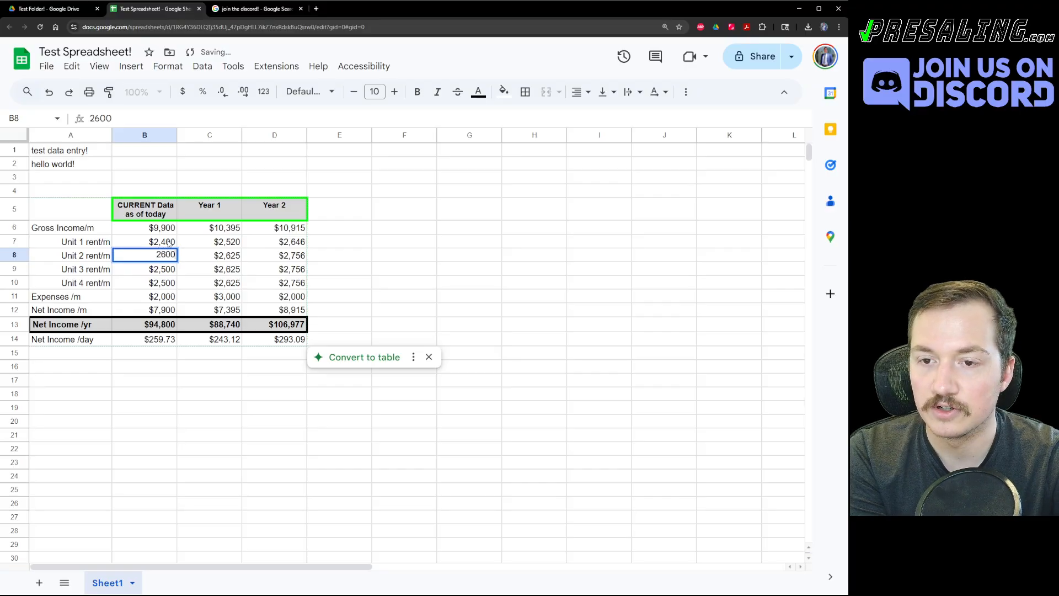
key(Return)
Set Unit 3's rent to $2,300, correcting a typo, and leave Unit 4 at $2,500.
text(23000)
key(Return)
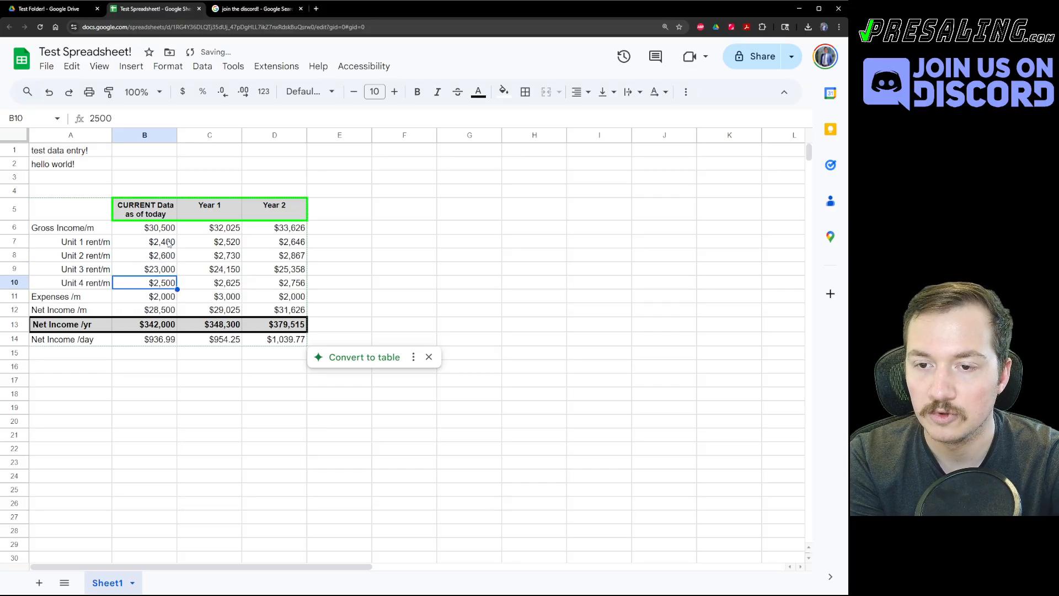
key(Up)
key(Return)
key(BackSpace)
key(Return)
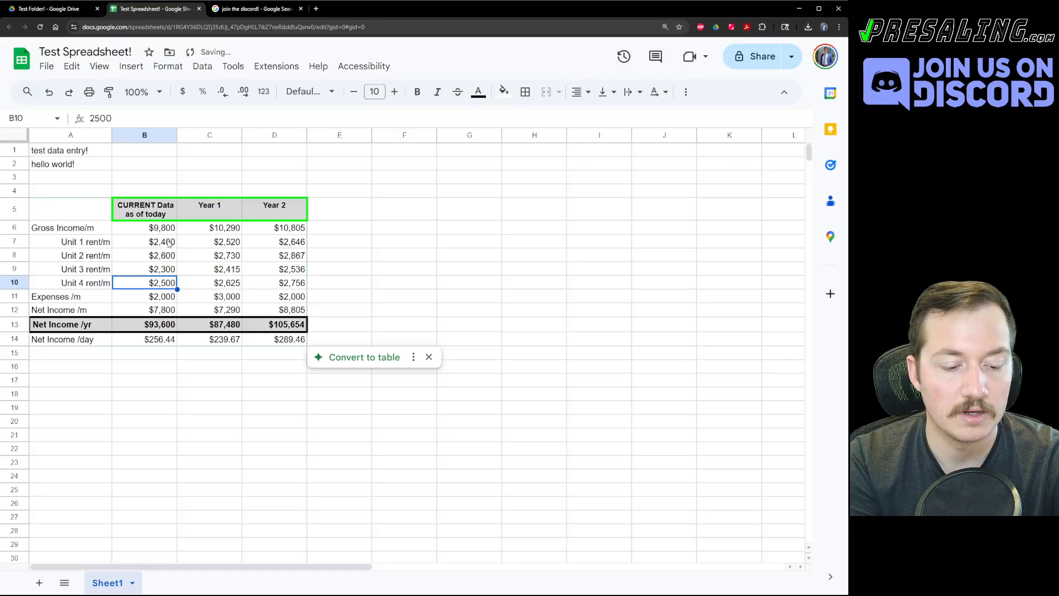
key(Return)
text(0)
key(BackSpace)
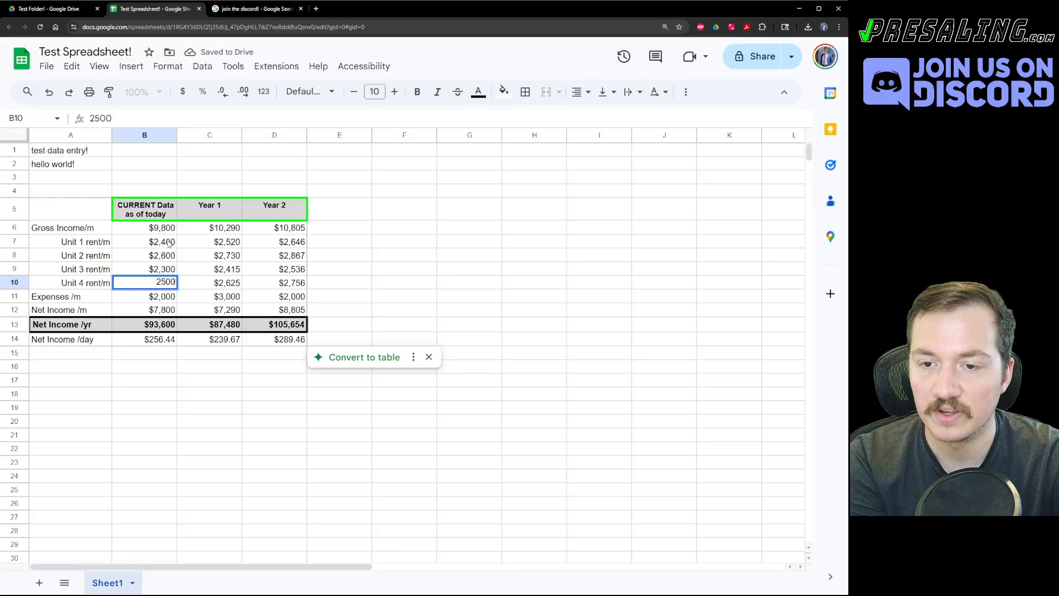
key(Return)
click(169, 243)
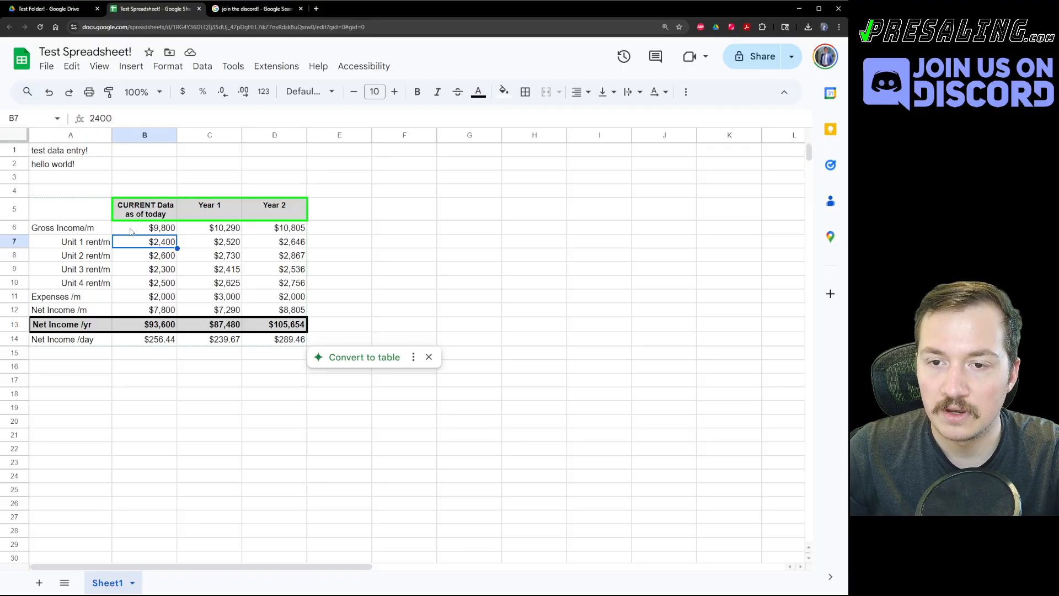
Insert a row above Gross Income labelled 'Average Unit rent' with =AVERAGE(B8:B11) in B6.
right_click(131, 231)
click(161, 221)
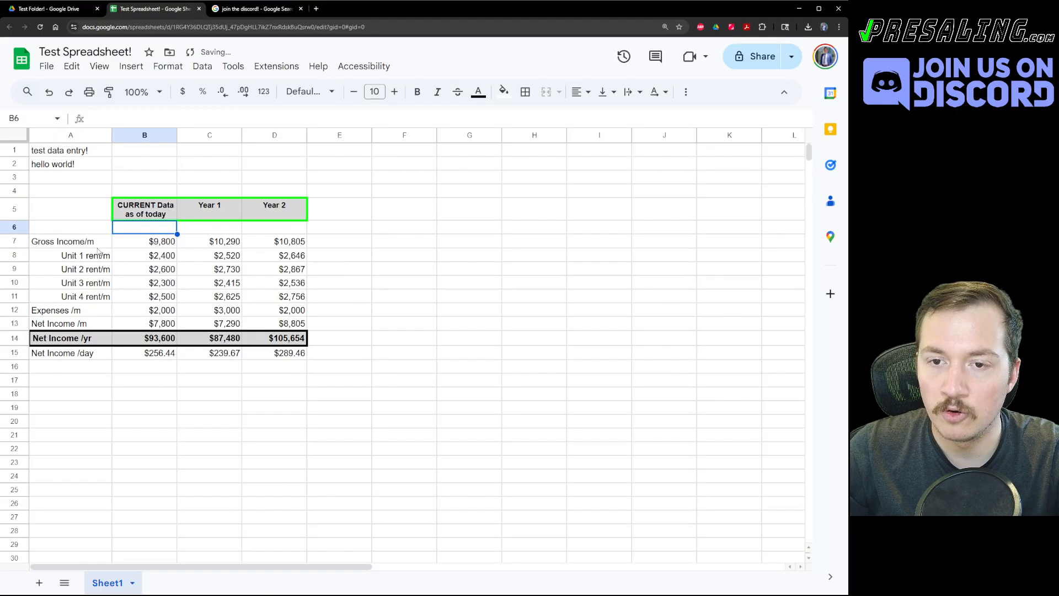
click(63, 229)
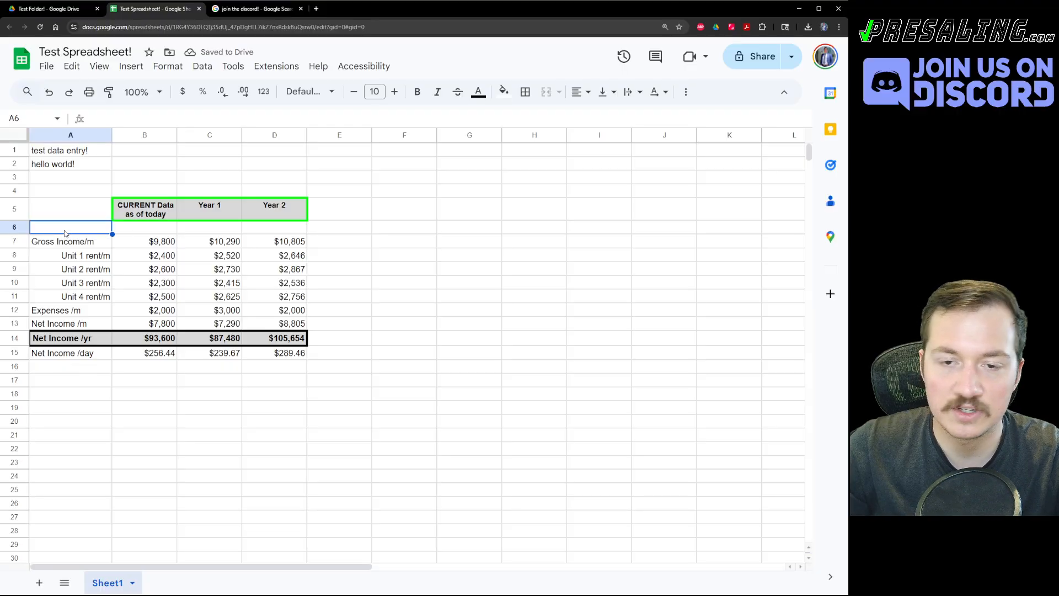
text(Average Unit )
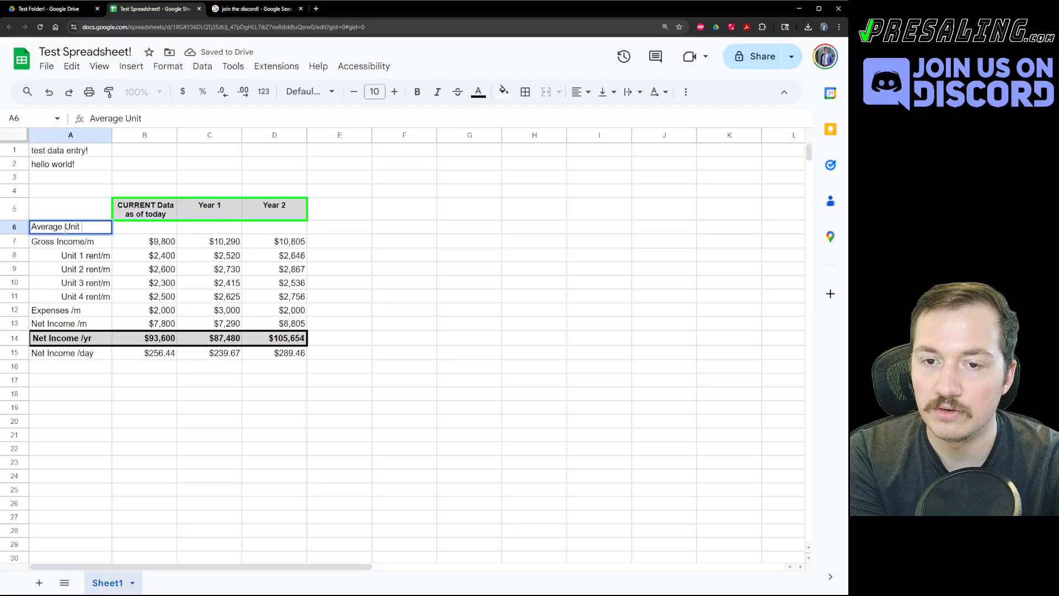
text(rent)
key(Tab)
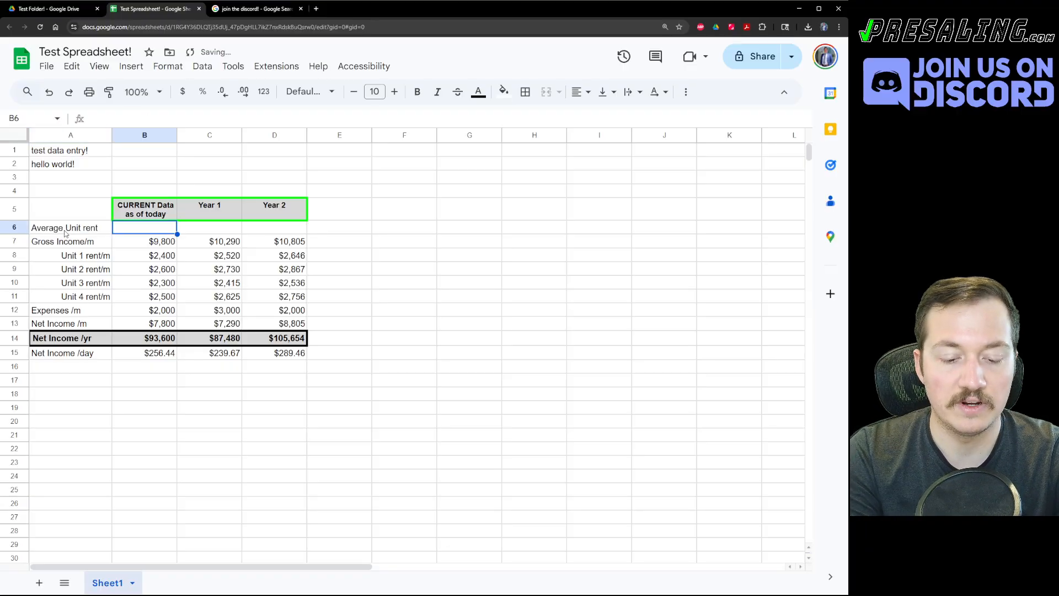
text(=AVERAGE)
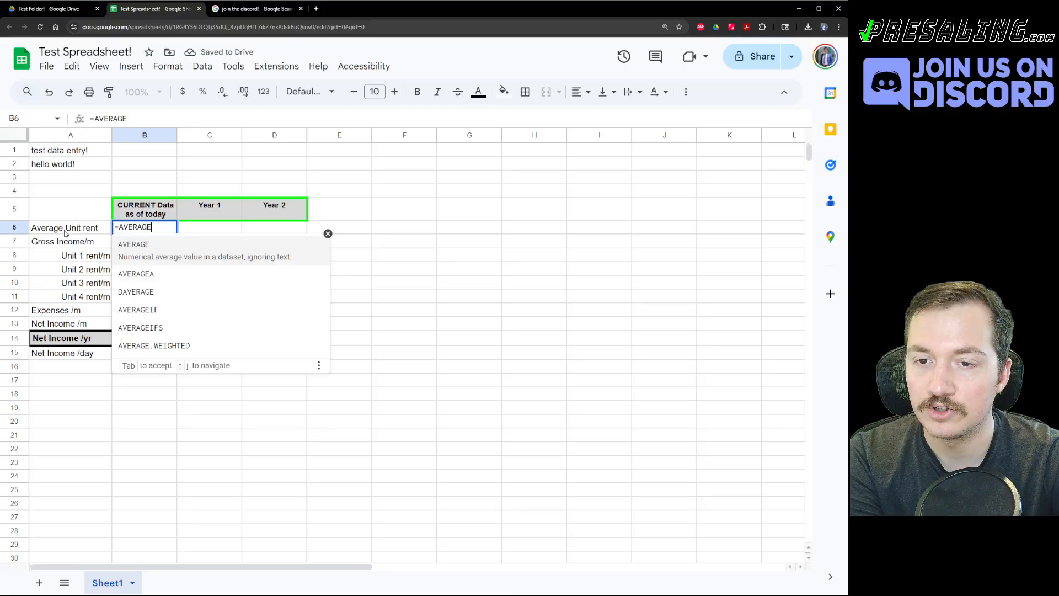
text(()
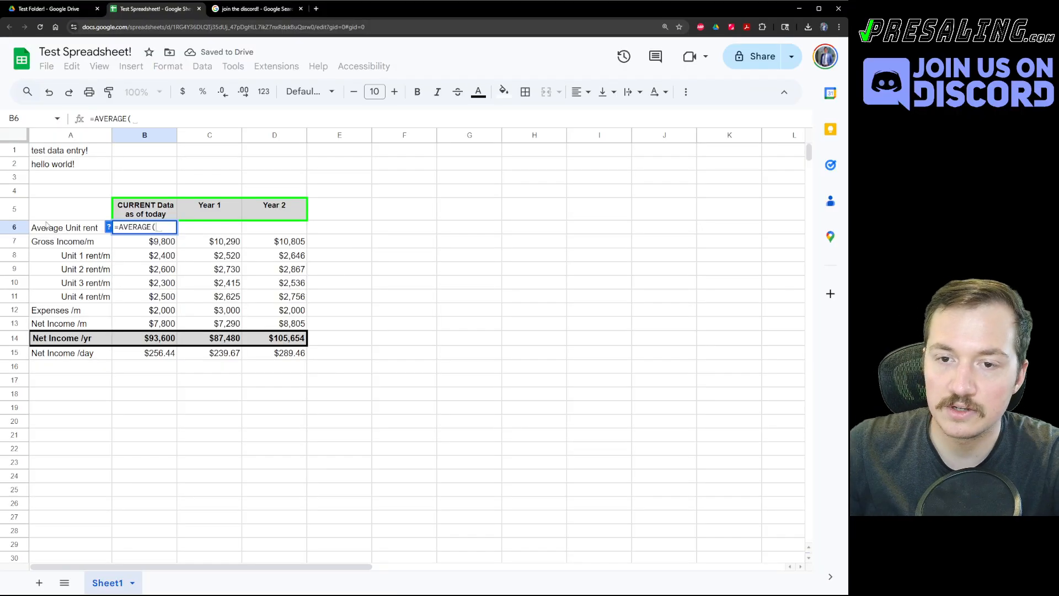
drag(164, 255, 146, 303)
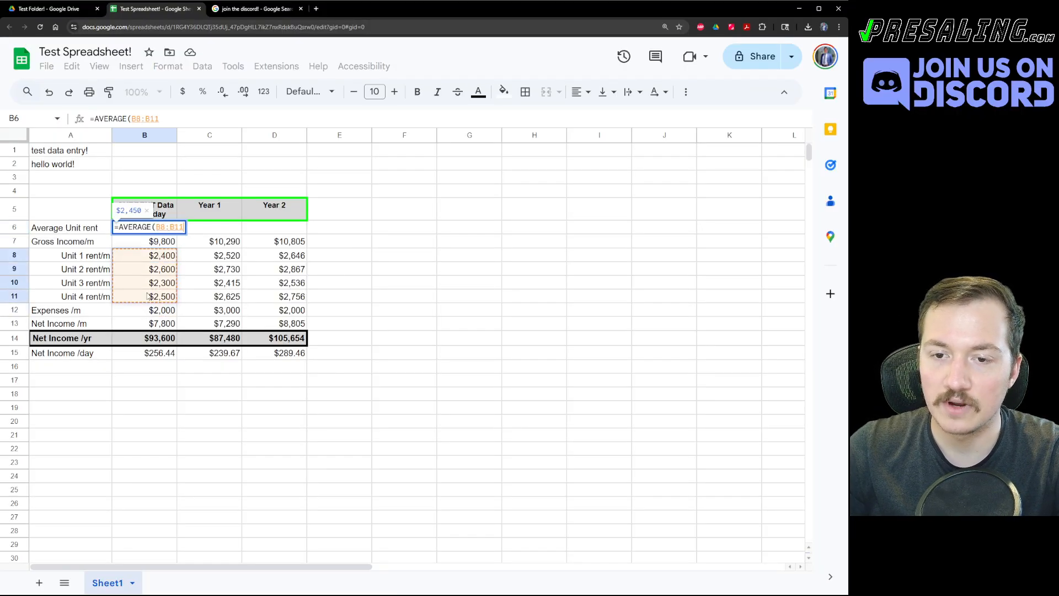
key(Return)
Select the four current unit rents and view their quick summary statistics.
key(Up)
key(Right)
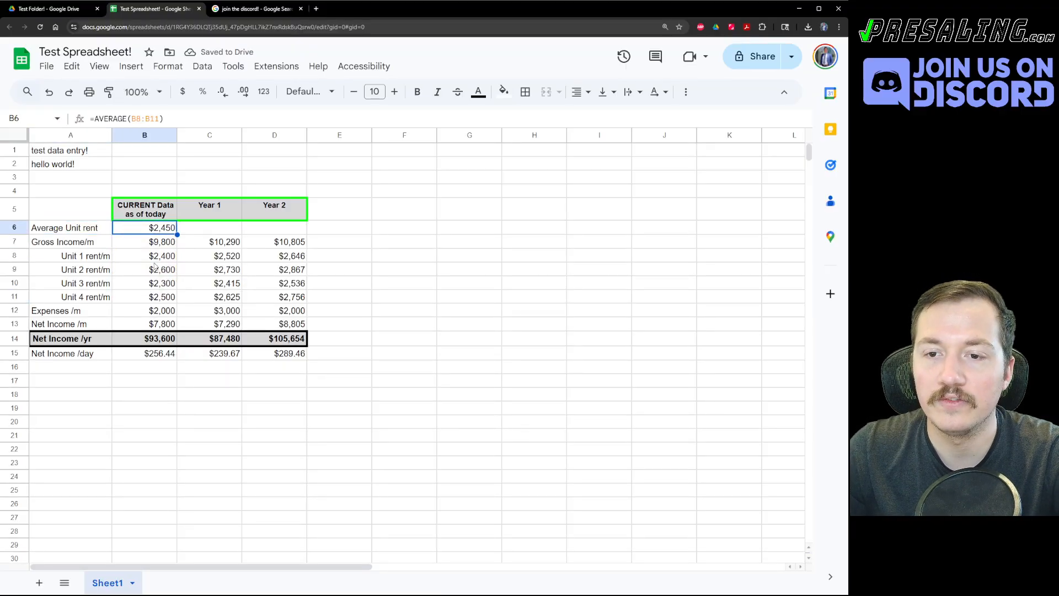
drag(152, 259, 157, 299)
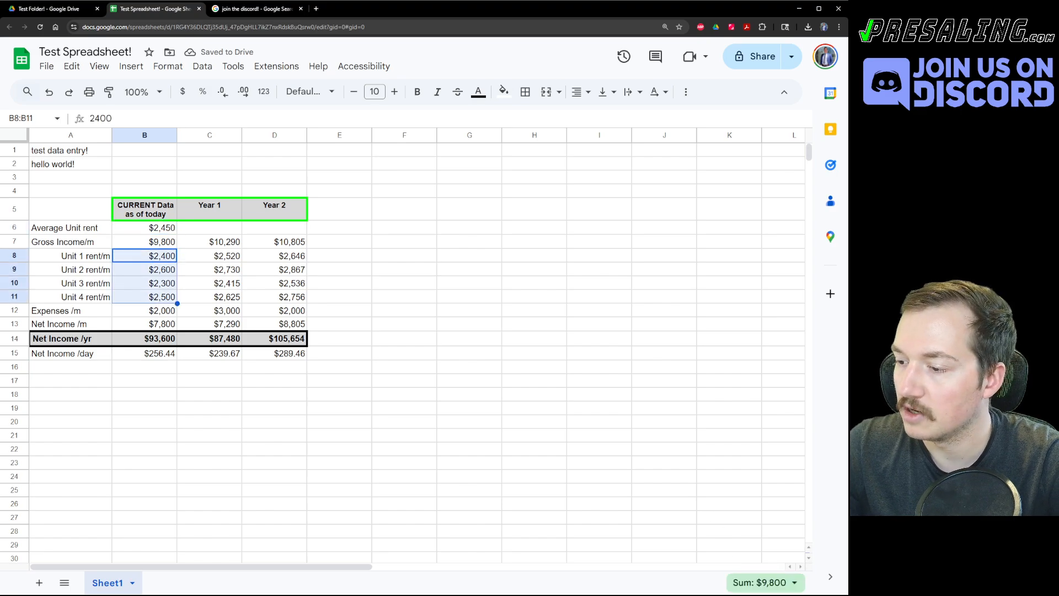
click(771, 589)
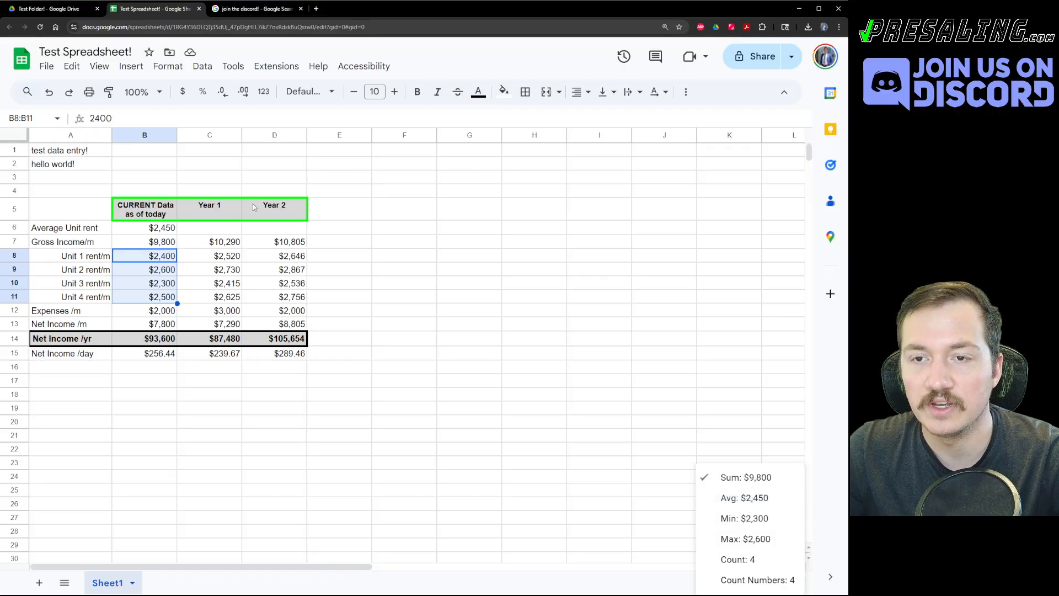
click(232, 45)
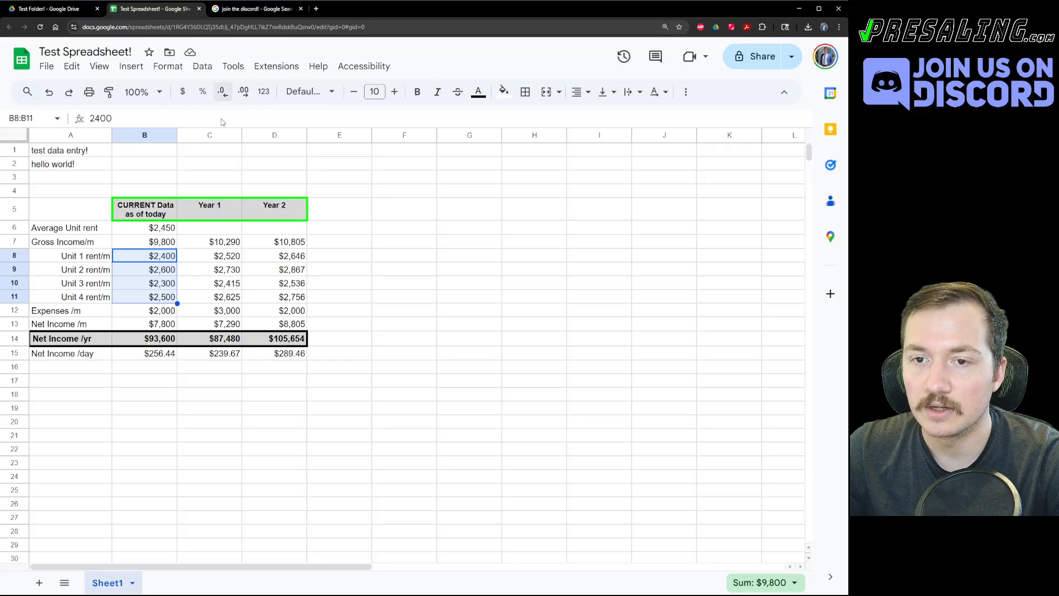
Copy the average rent formula into the Year 1 and Year 2 cells C6:D6.
click(175, 244)
click(161, 231)
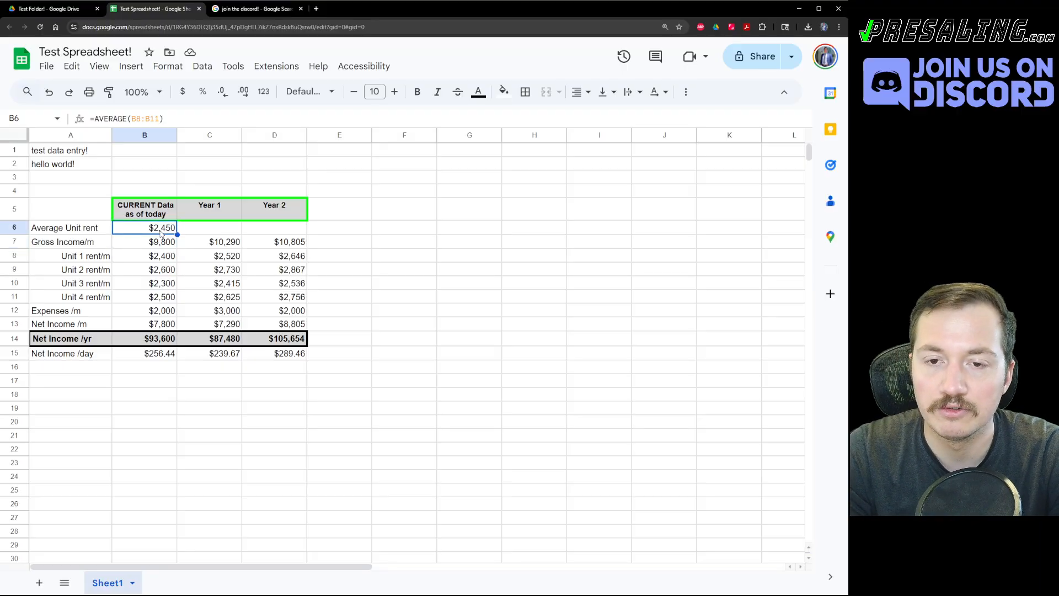
key(ctrl+c)
shift+click(264, 232)
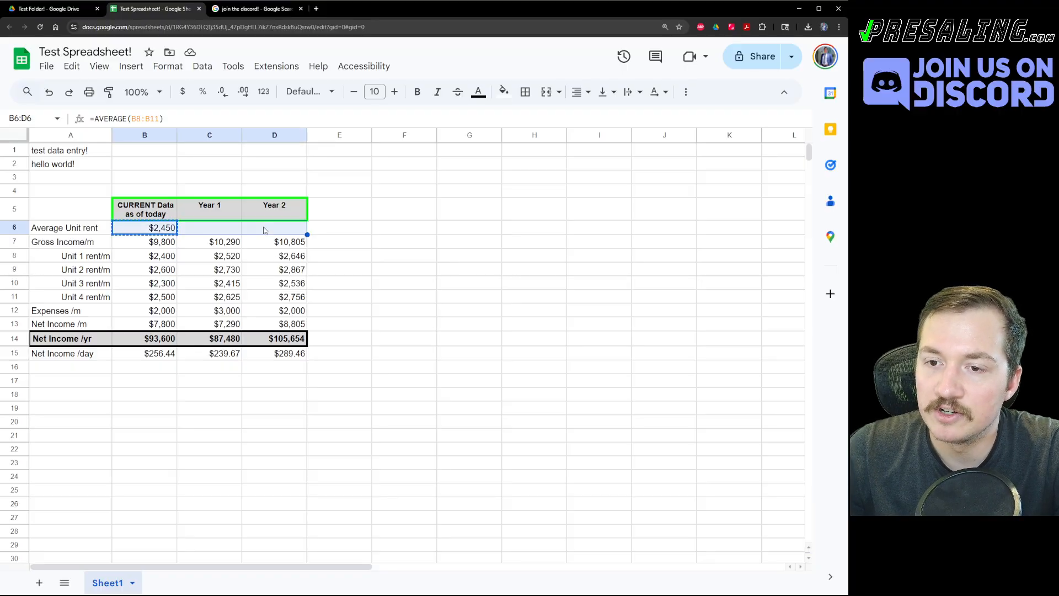
key(ctrl+v)
click(365, 226)
Give the Average Unit rent row A6:D6 an outer border and grey fill.
drag(160, 227, 275, 226)
click(469, 208)
drag(70, 228, 266, 232)
click(525, 92)
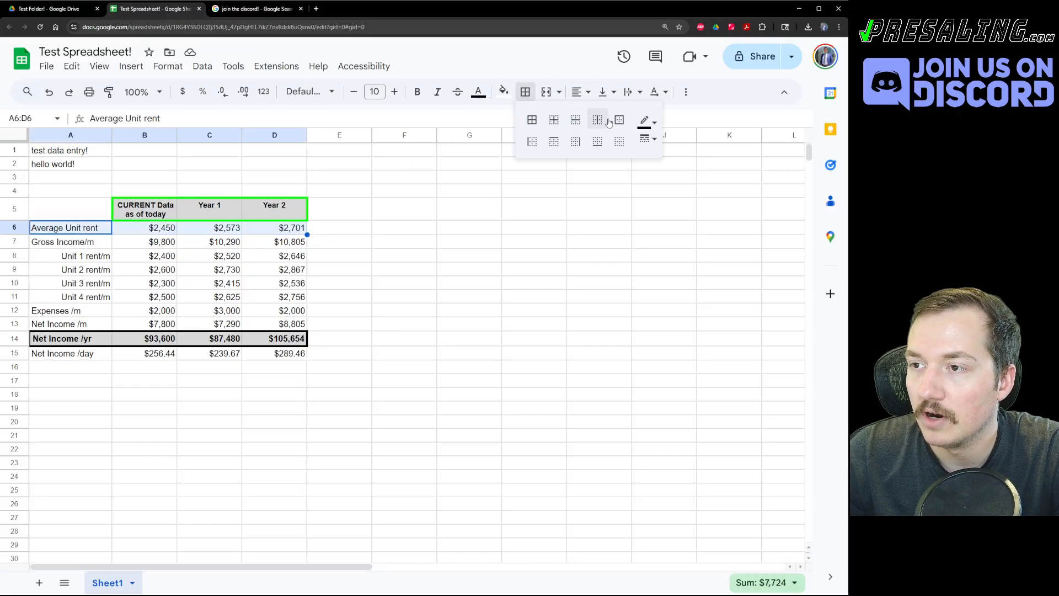
click(619, 120)
click(503, 92)
click(591, 137)
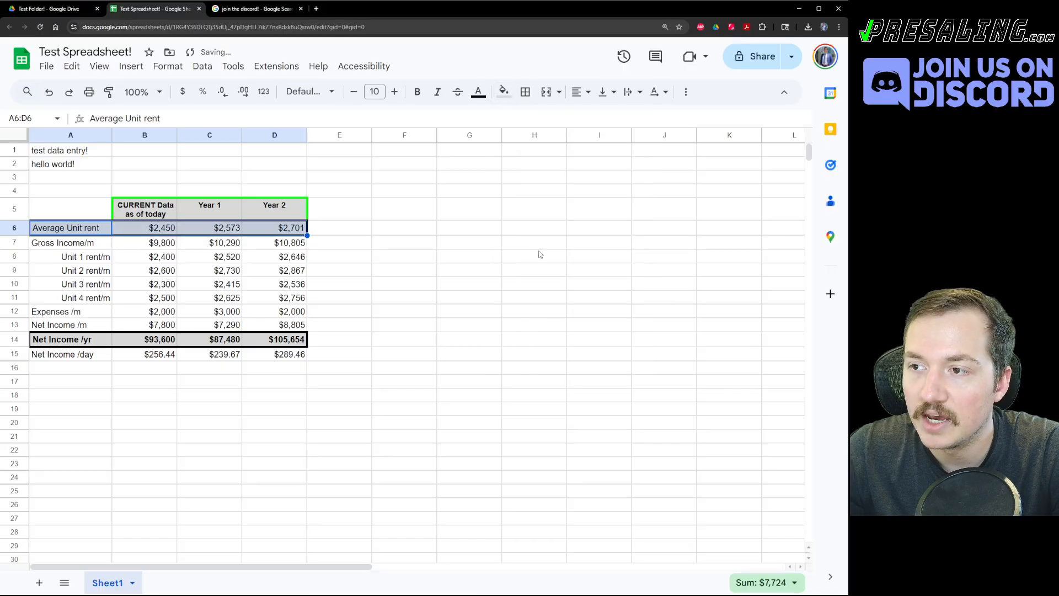
click(534, 311)
click(133, 286)
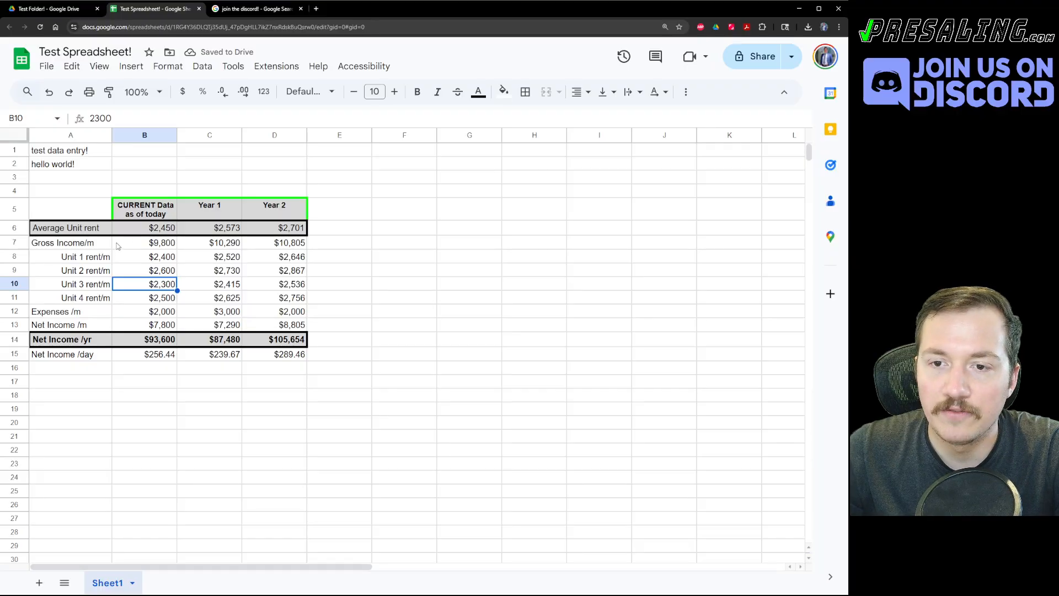
click(68, 244)
Insert a 'MAX rent' row above Gross Income with =MAX of the four unit rents in B7.
right_click(68, 244)
click(116, 199)
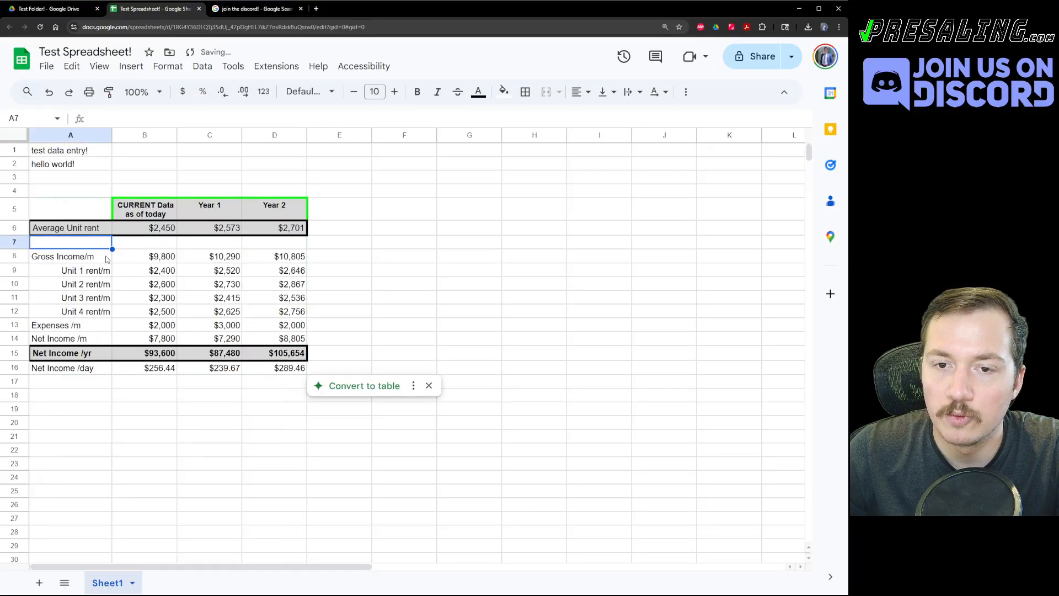
text(MAX rent)
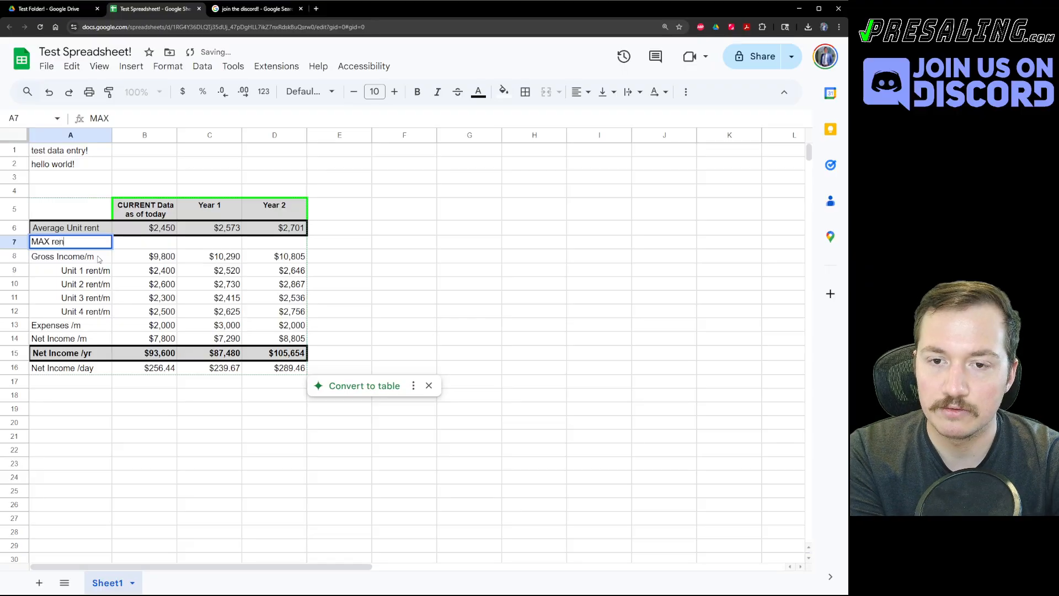
key(Tab)
text(=MAX()
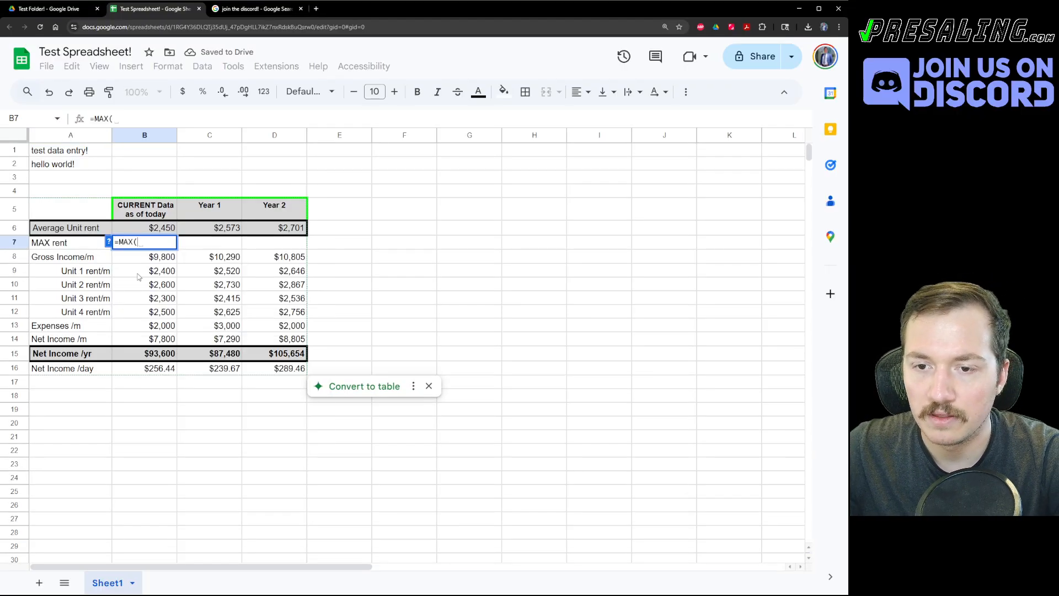
drag(139, 276, 138, 319)
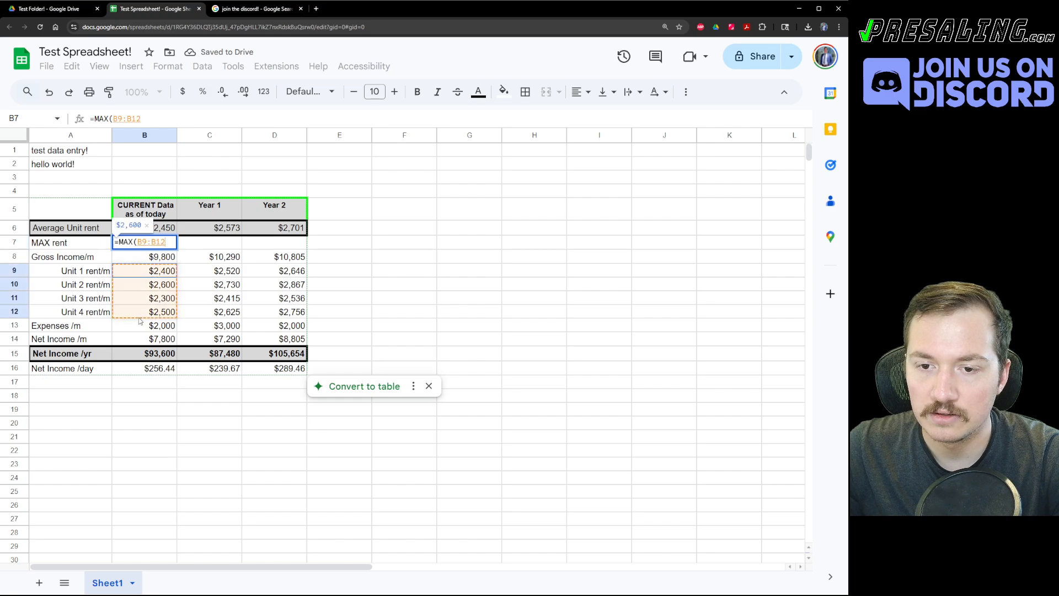
key(Return)
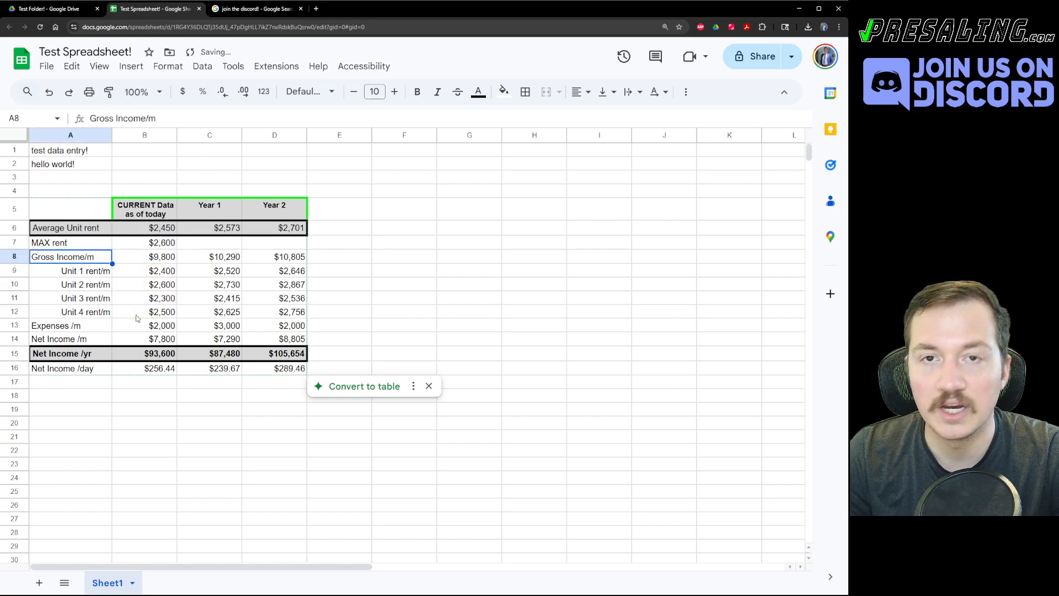
Copy the MAX formula from B7 into C7 and D7.
key(Up)
key(Right)
key(ctrl+c)
key(Right)
key(ctrl+v)
key(Right)
key(ctrl+v)
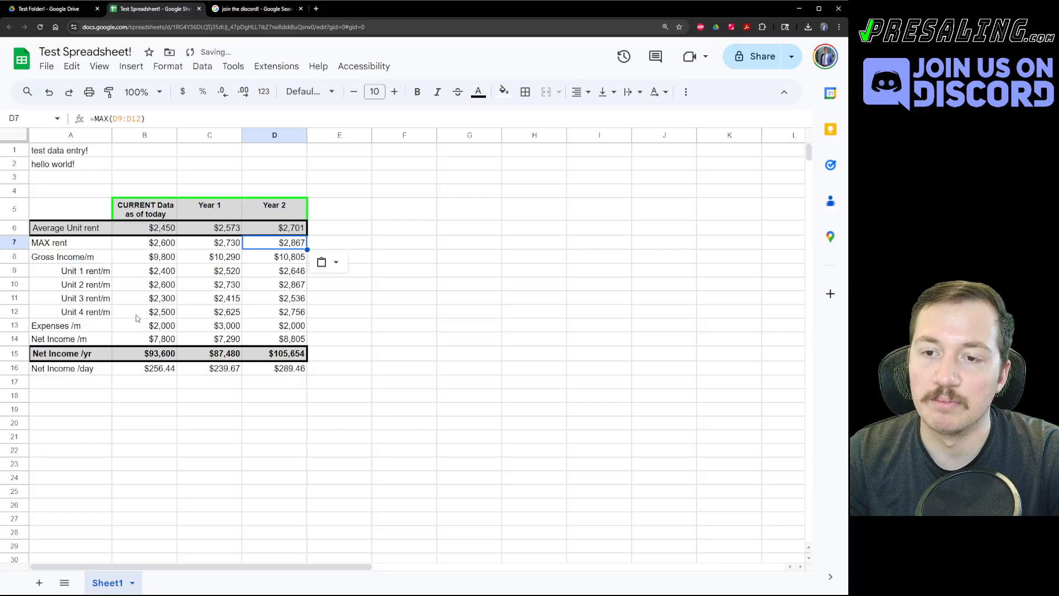
Enter =TODAY() in A19 to show today's date, 6/15/2025.
click(138, 299)
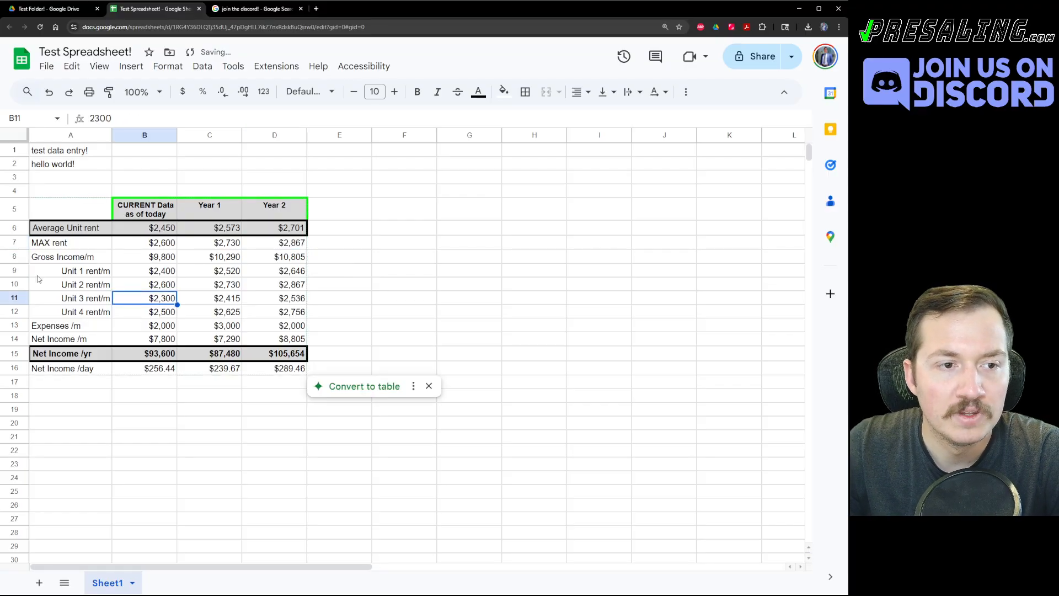
click(94, 411)
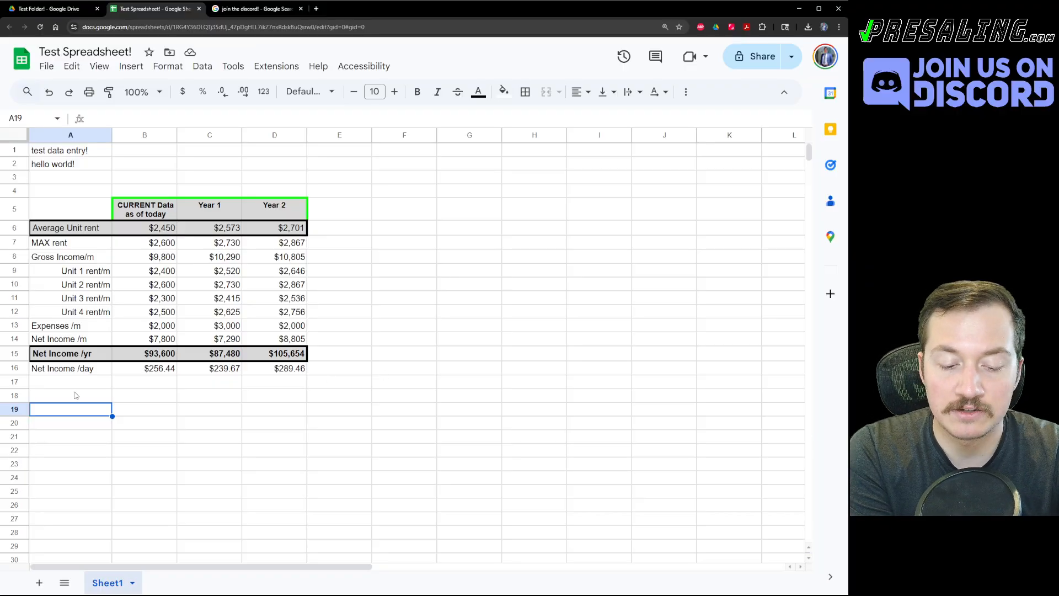
text(=TODAY)
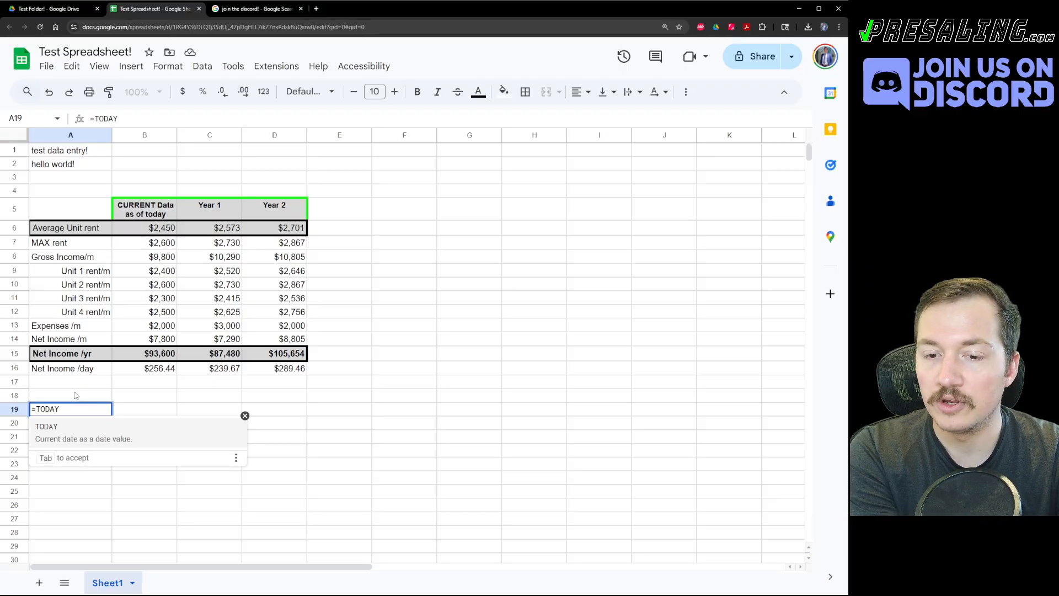
text(()
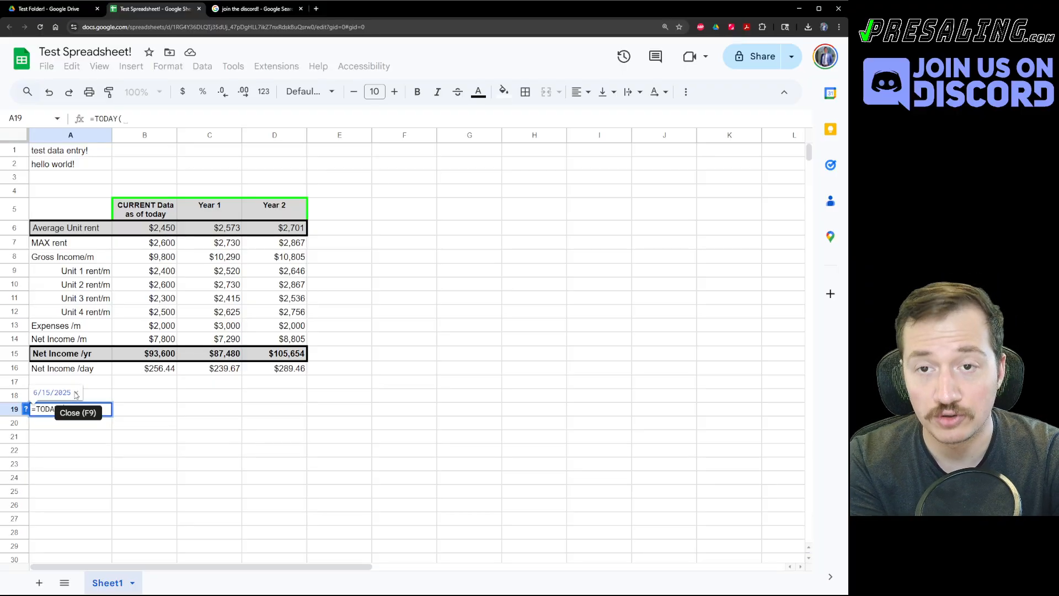
text())
key(Return)
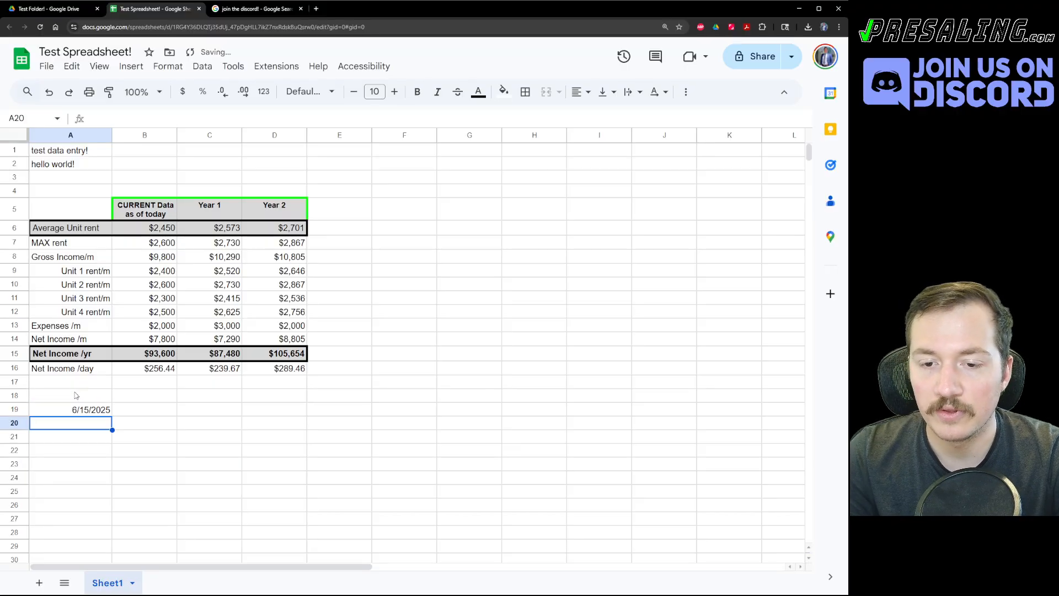
key(Up)
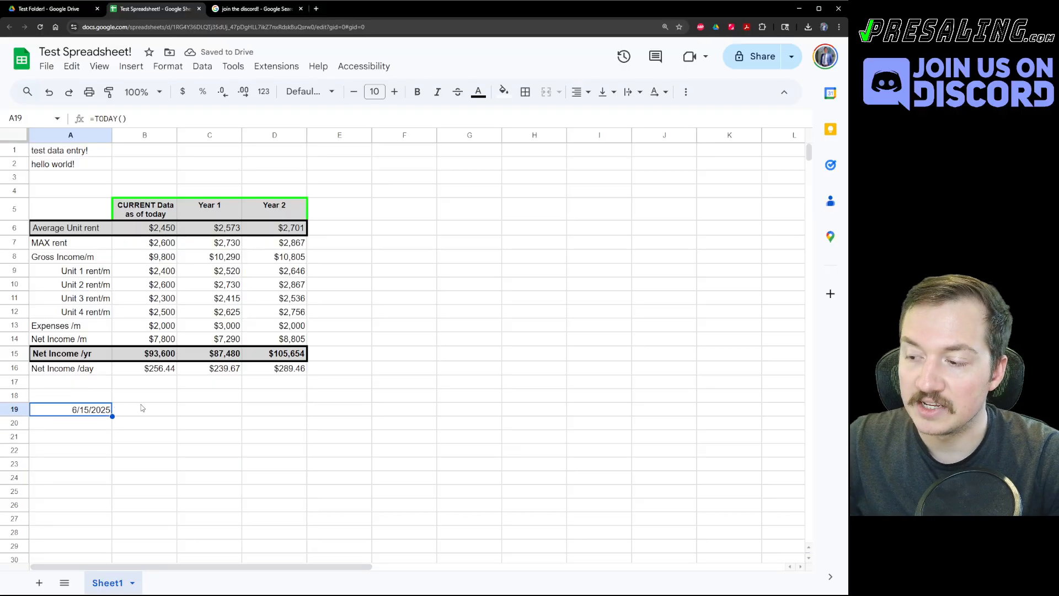
double_click(95, 411)
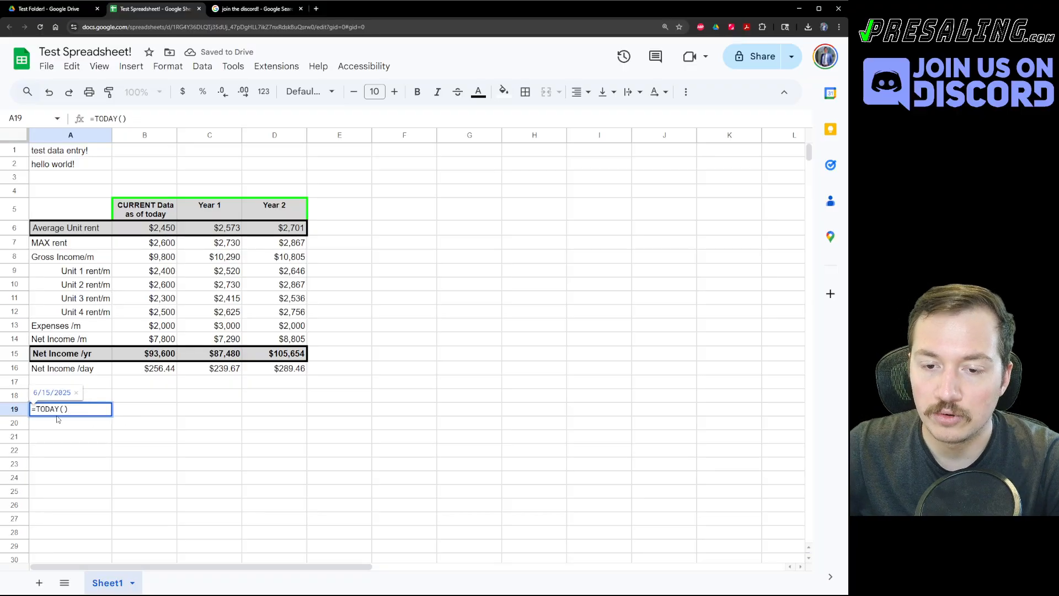
key(Escape)
Enter =NOW() in A20 to show the current date and time.
click(93, 428)
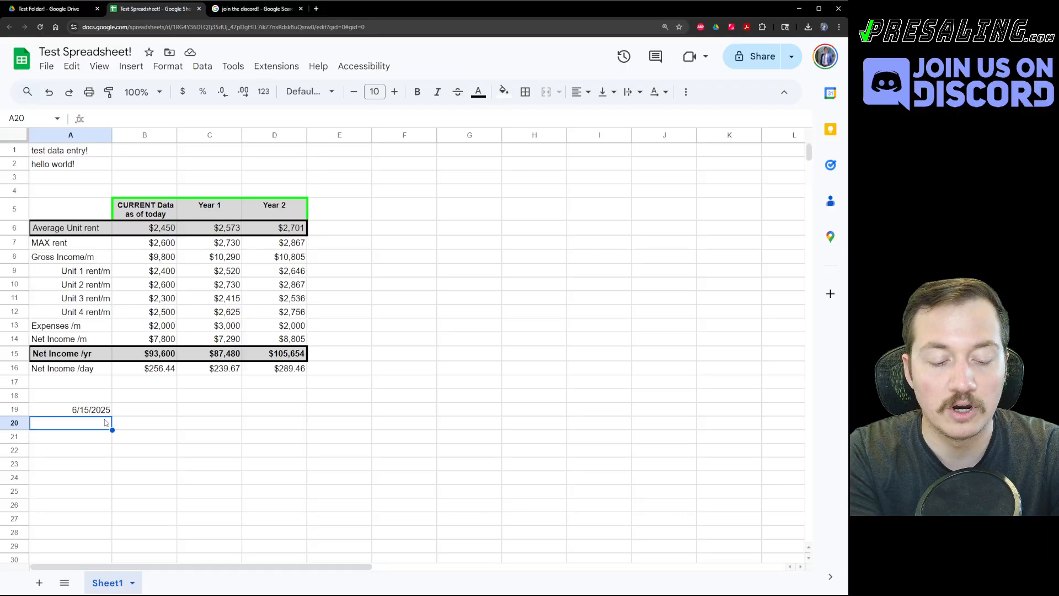
text(=now)
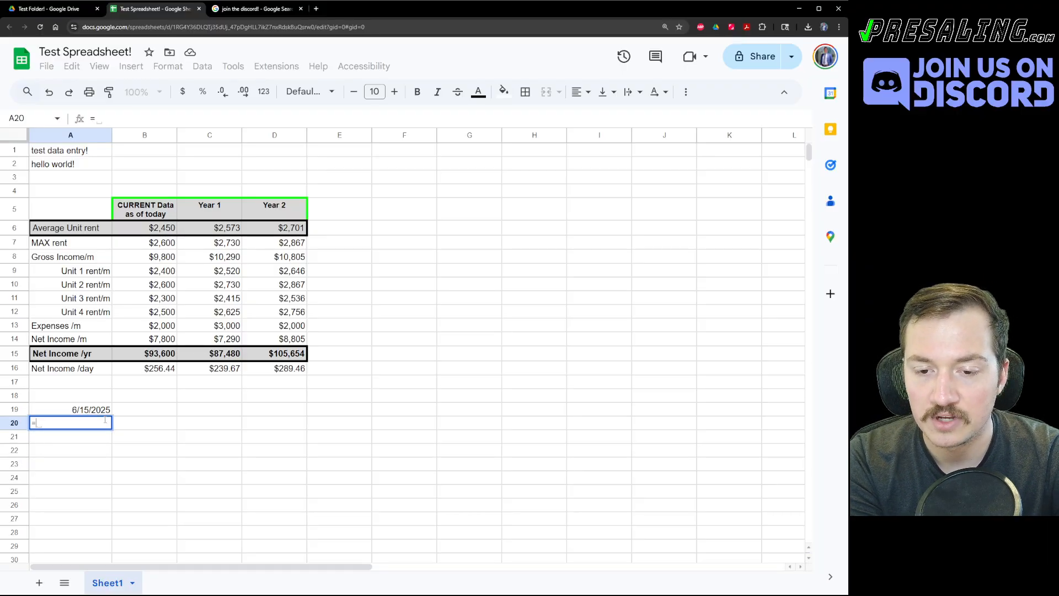
key(Tab)
text())
key(Return)
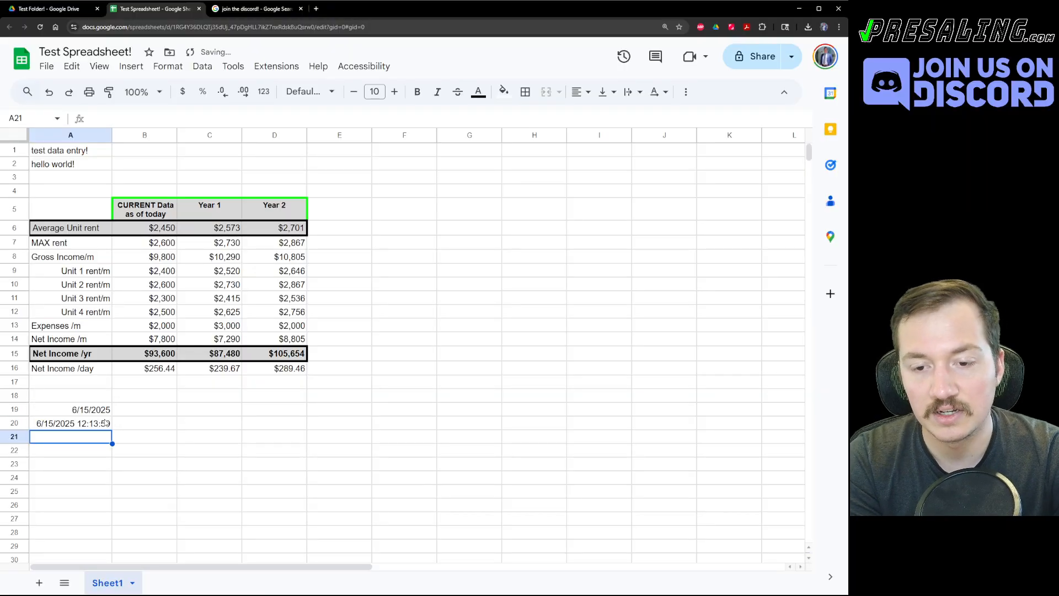
click(105, 422)
Type test text into C22 and C21, then clear C20:C24.
click(185, 447)
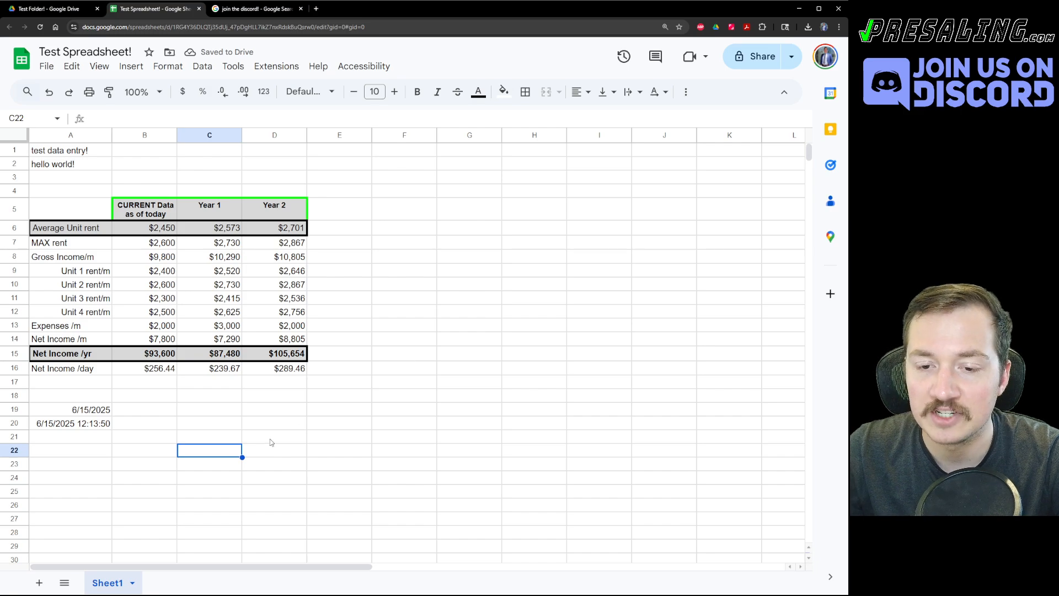
text(dfsdfsdf)
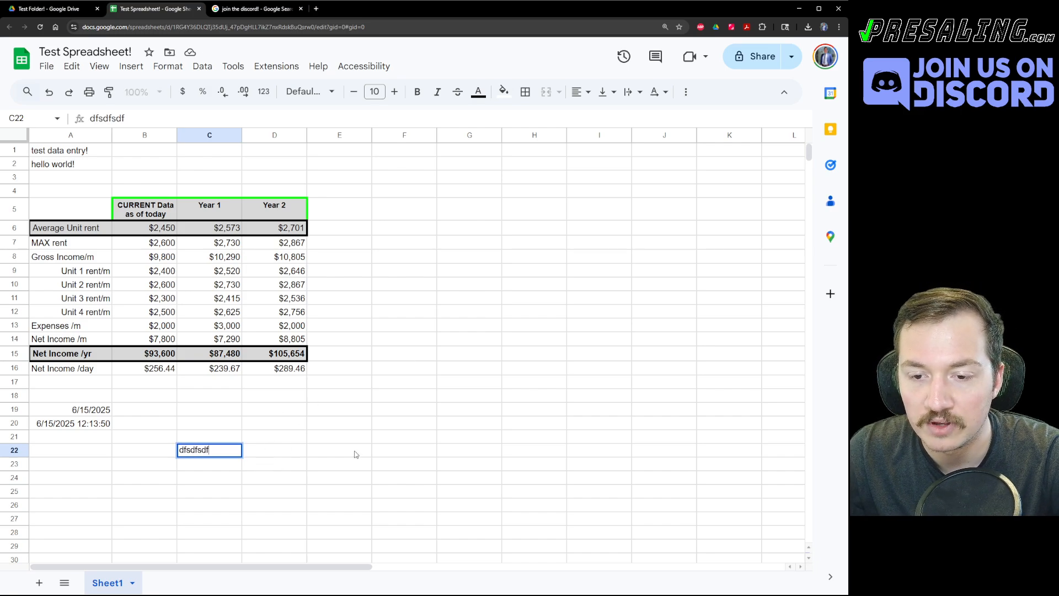
click(356, 454)
click(95, 427)
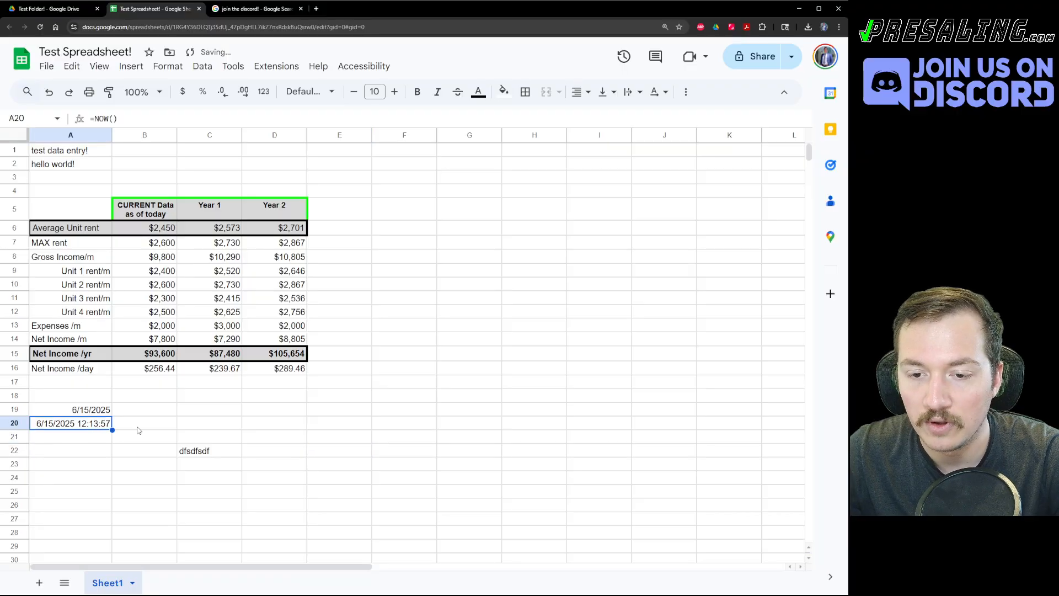
click(205, 437)
text(sdfsdf)
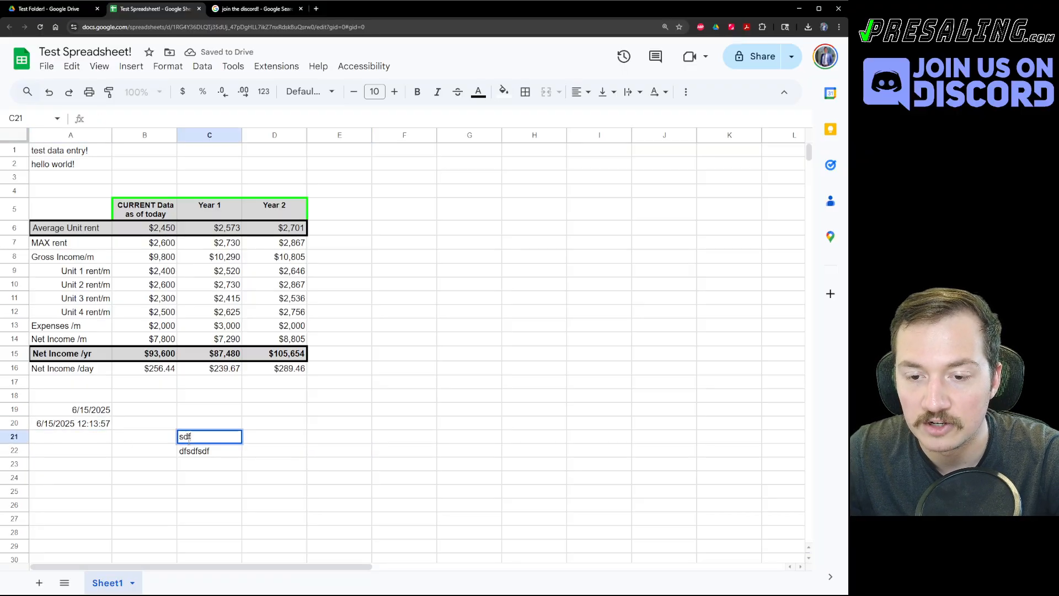
click(342, 396)
drag(202, 478, 198, 423)
key(Delete)
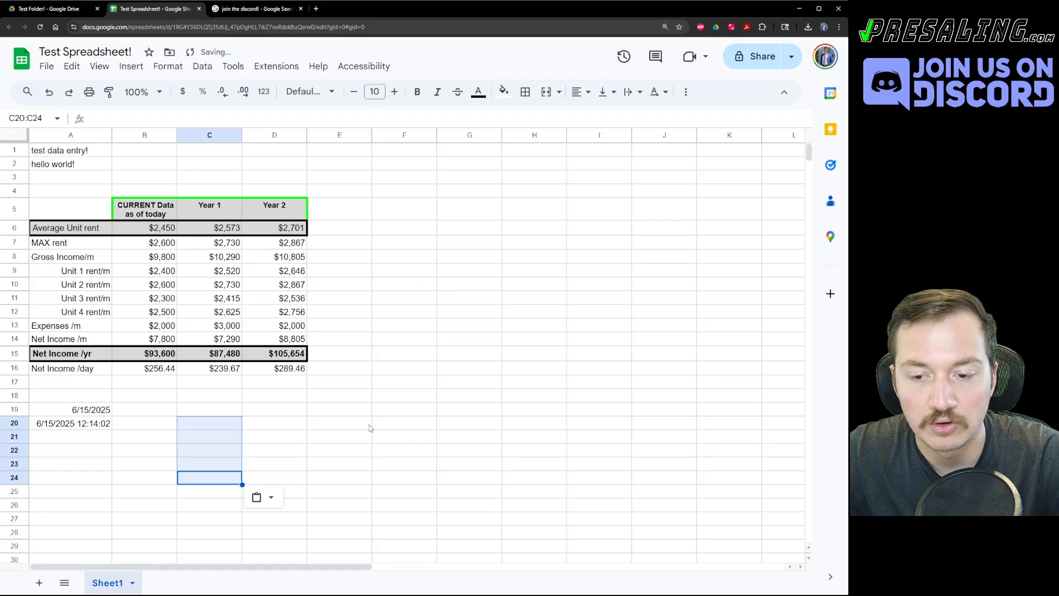
click(376, 425)
Cut the TODAY formula from A19 and paste it into B19.
click(85, 443)
click(126, 432)
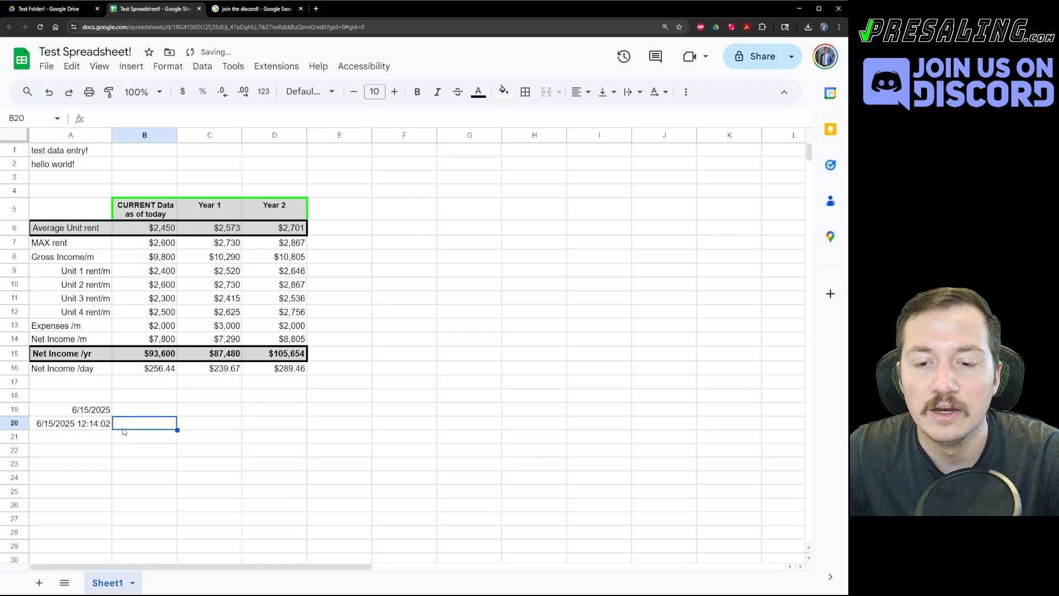
click(106, 411)
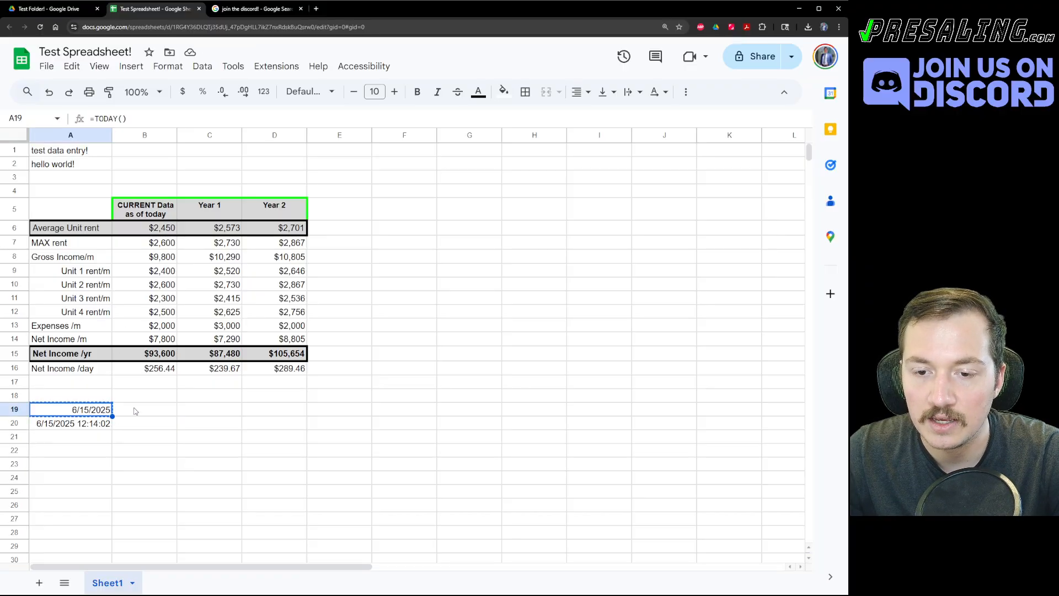
click(135, 411)
text(v)
key(Return)
key(Return)
click(95, 407)
key(ctrl+x)
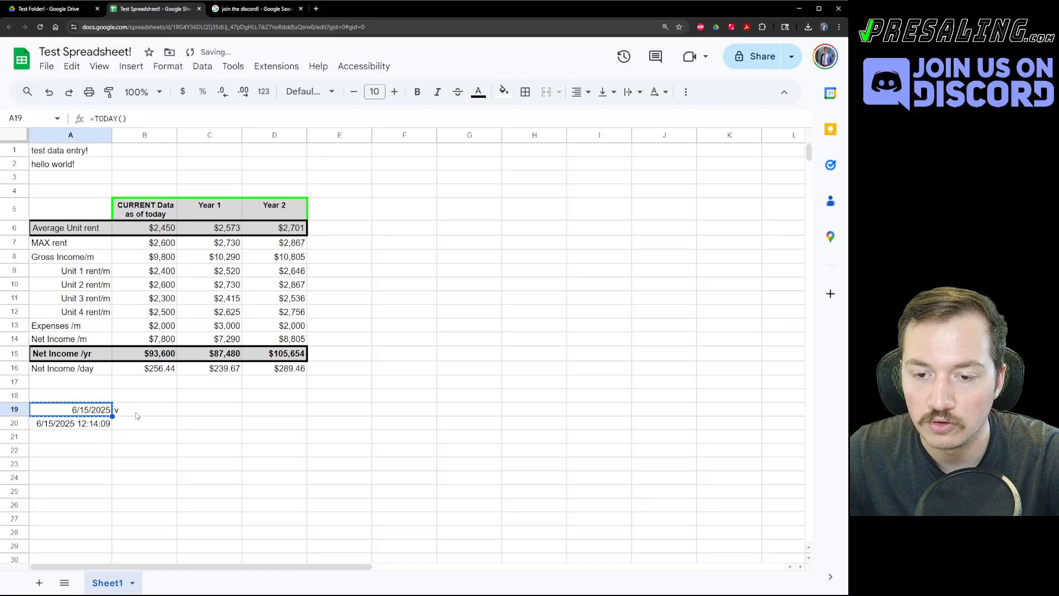
click(138, 411)
key(ctrl+v)
Clear the NOW timestamp from A20 and label A19 'TODAY'.
click(98, 413)
key(Down)
key(Delete)
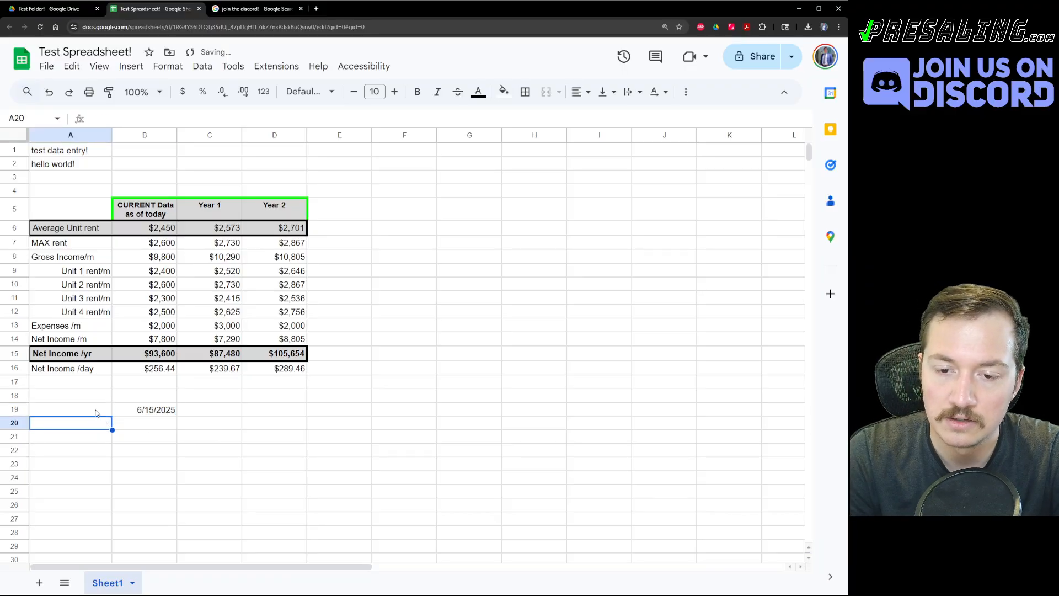
key(Up)
text(TODAY)
key(Return)
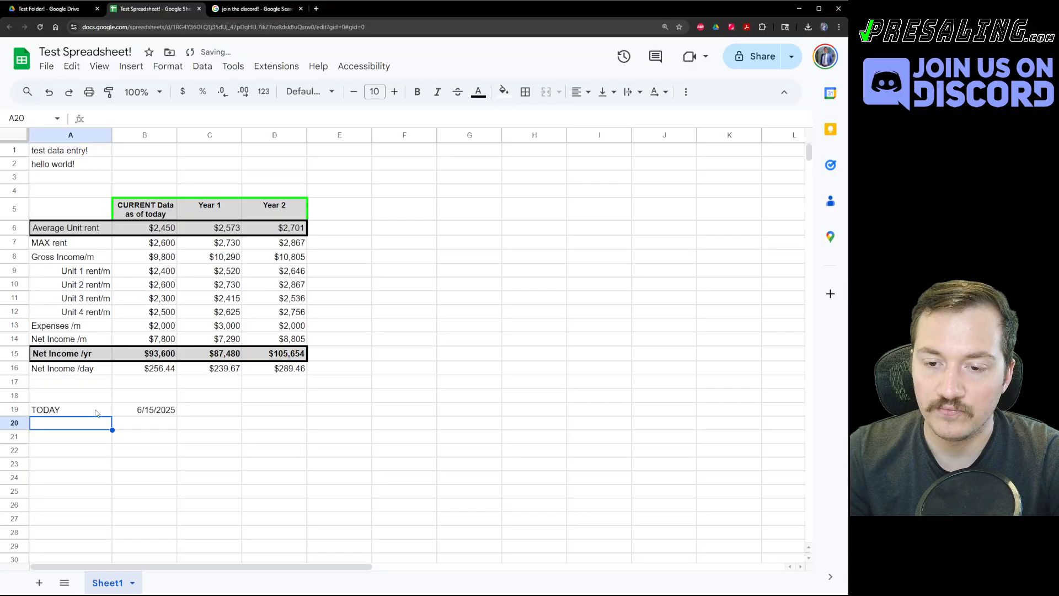
Add CLOSING TIME 30 in row 20 and CLOSING DATE =B19+B20 in row 21.
text(CLOSING)
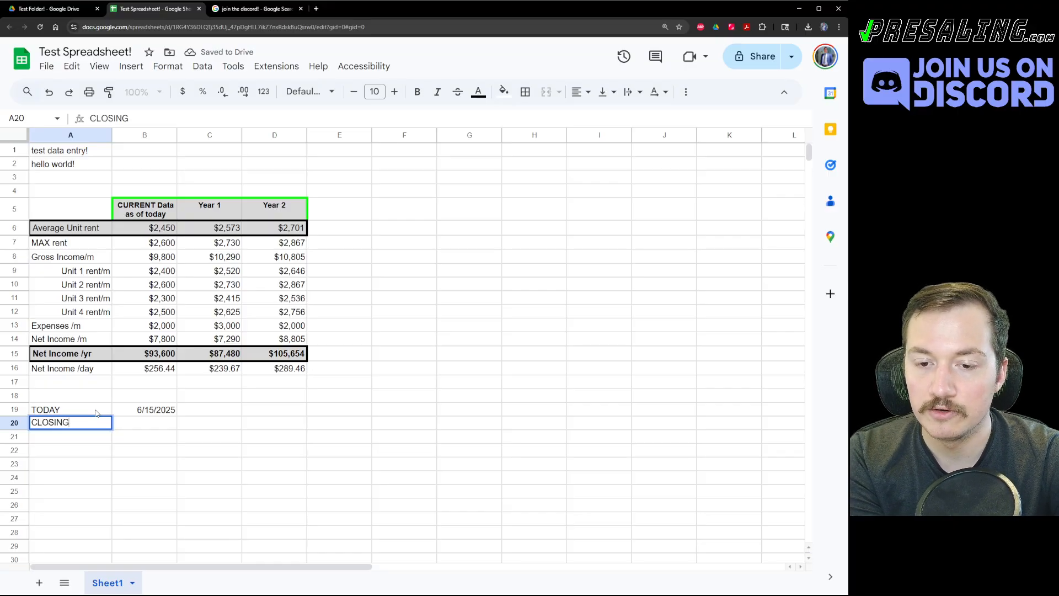
text( TIME)
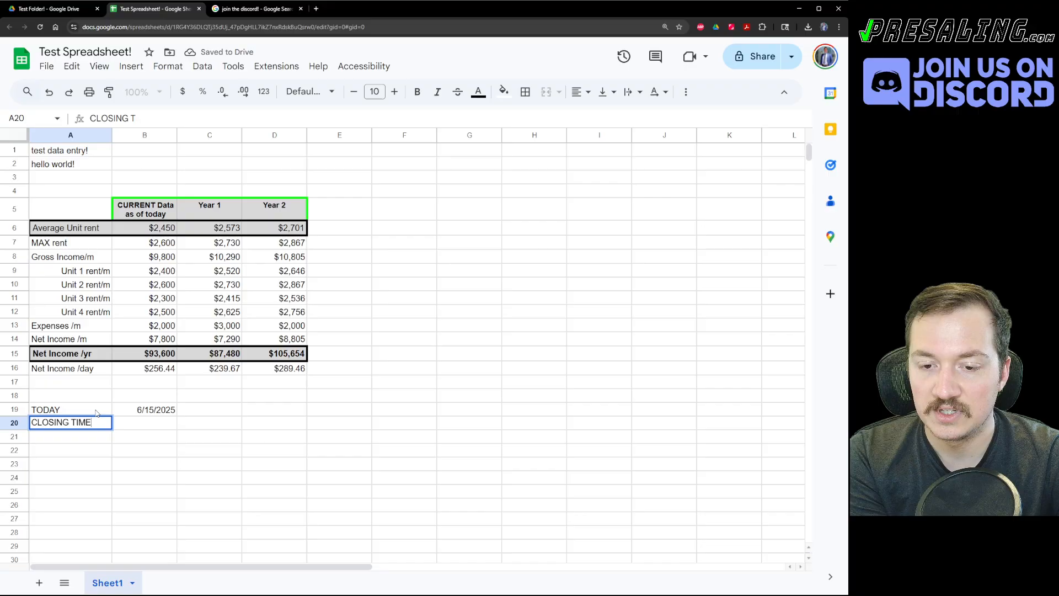
key(Tab)
text(30)
key(Return)
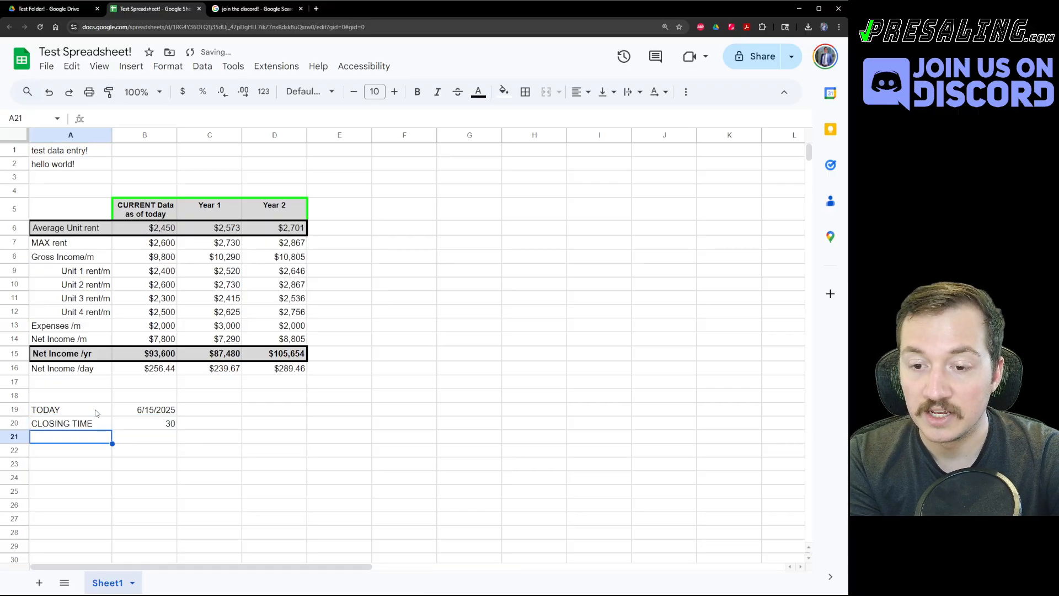
text(CLOSING DATE)
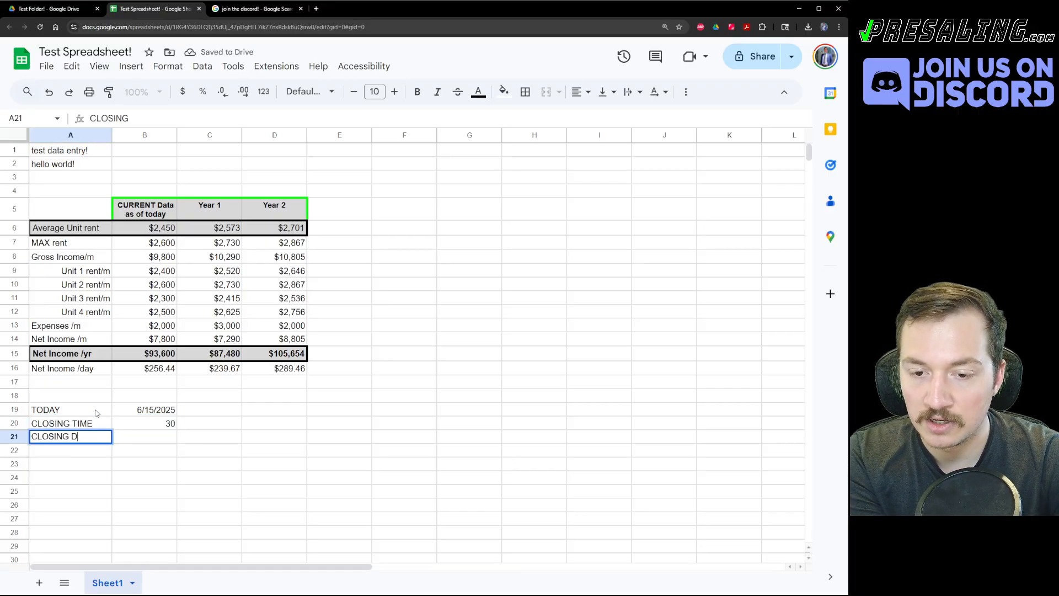
key(Tab)
text(=)
key(Up)
key(Up)
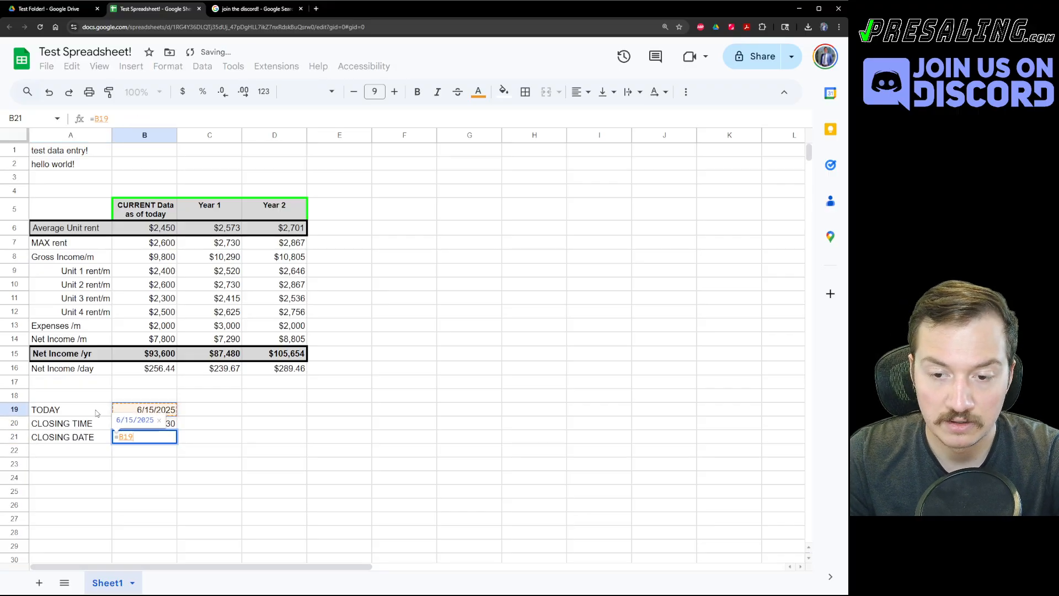
text(+)
key(Up)
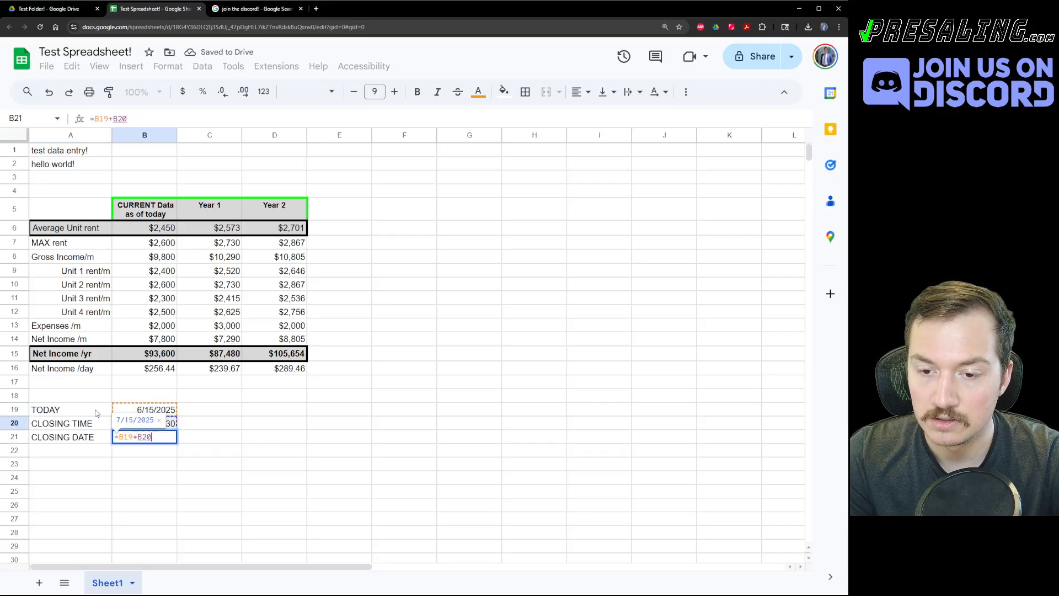
key(Return)
Change the closing date formula in B21 to =TODAY()+B20.
key(Up)
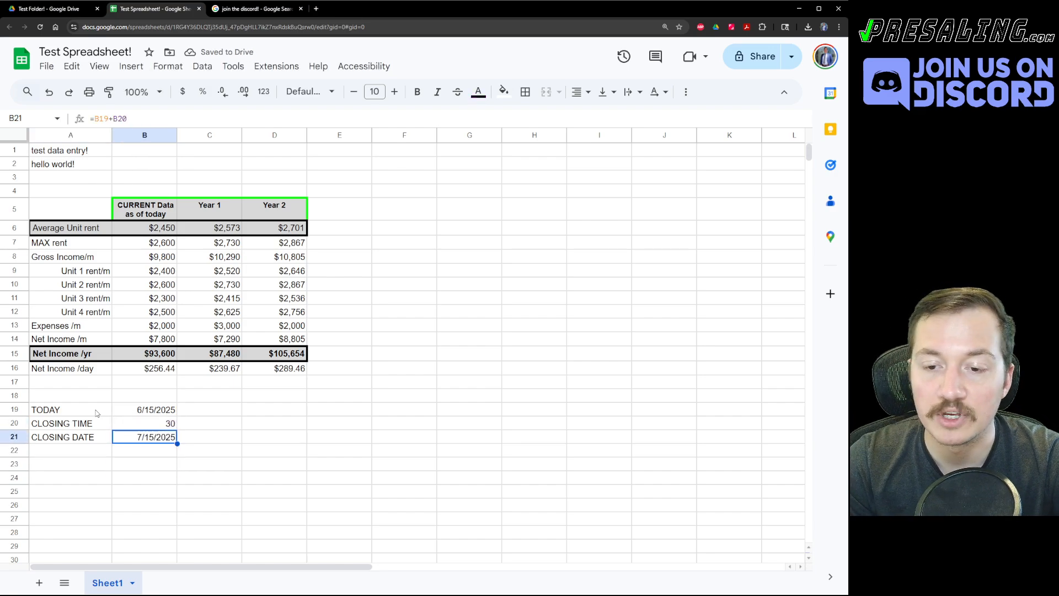
key(Return)
key(Left)
key(Left)
key(Left)
key(Left)
key(Left)
key(Left)
key(Left)
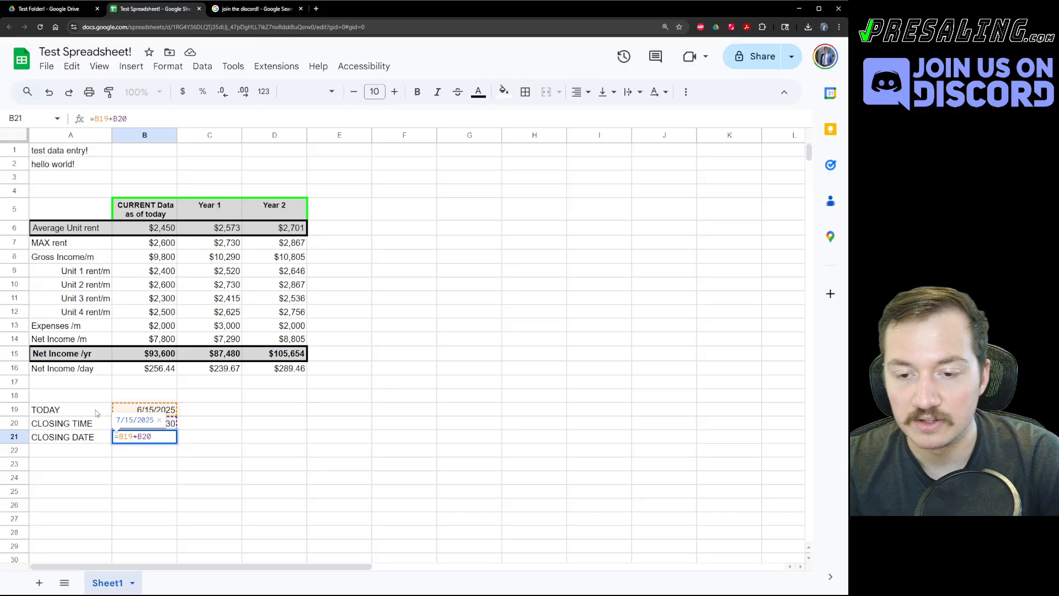
key(Delete)
key(Delete)
key(Delete)
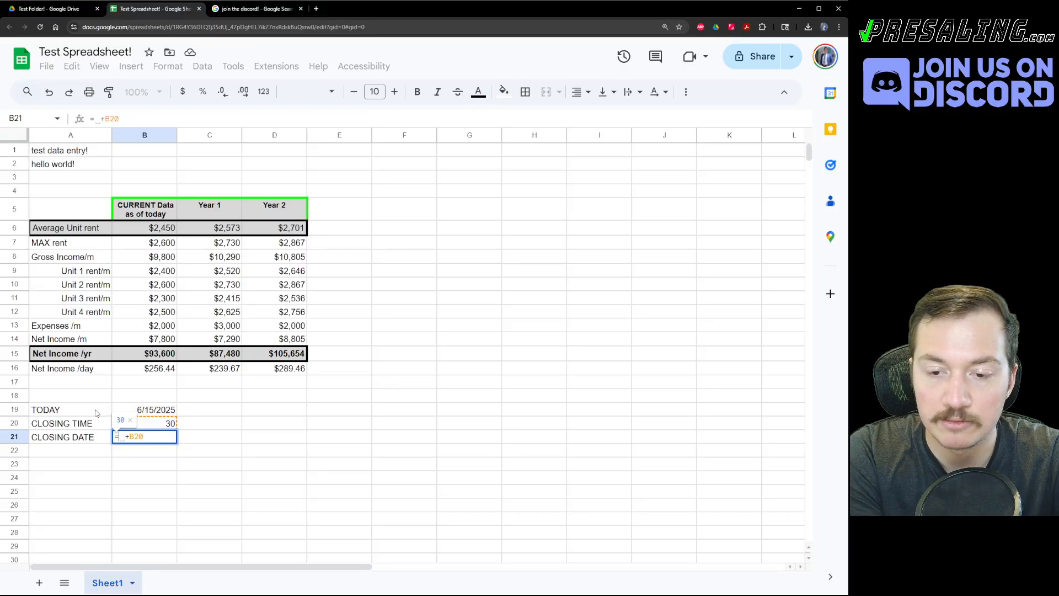
text(TODAY())
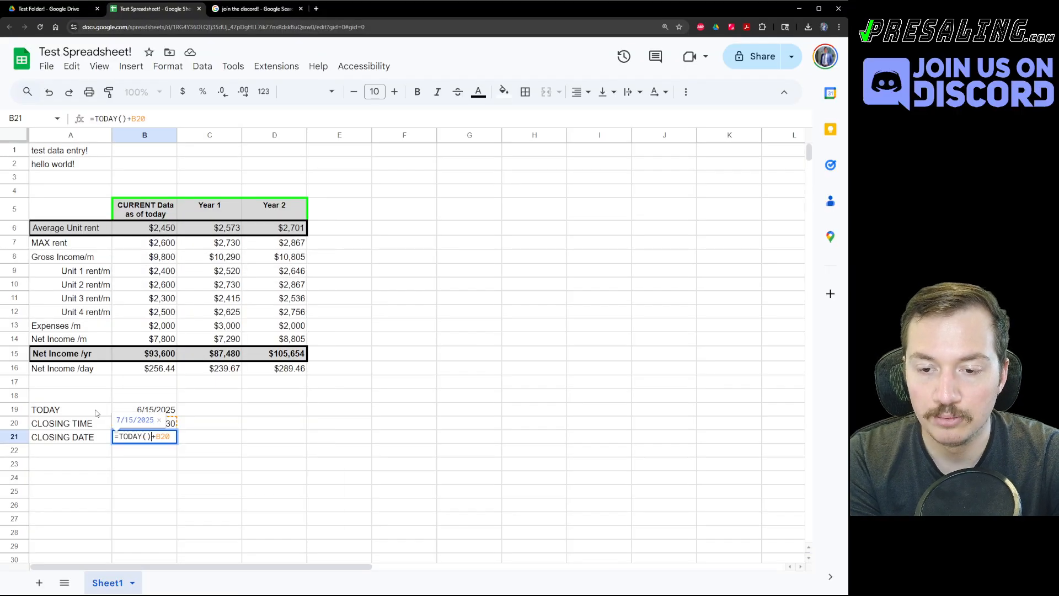
key(Return)
Clear the old TODAY label and date from A19:B19.
key(Up)
key(Up)
key(Up)
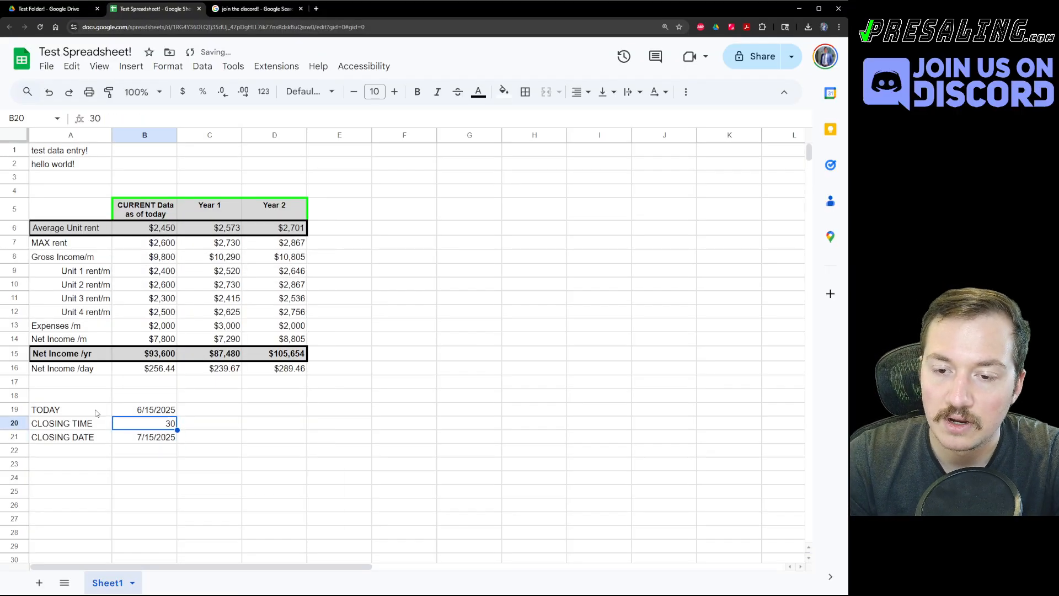
key(Delete)
key(Left)
key(Delete)
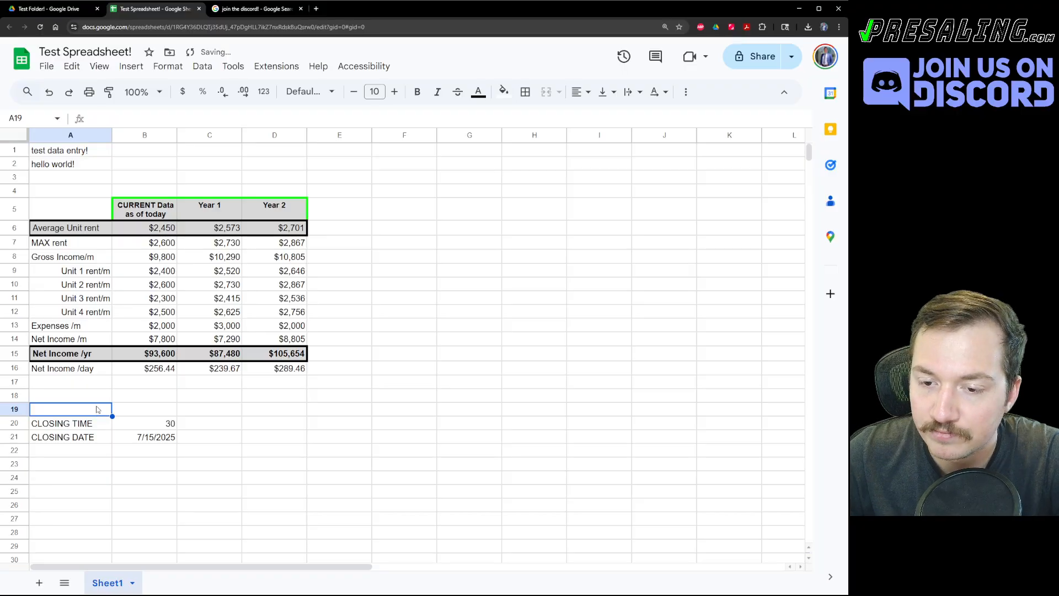
click(215, 439)
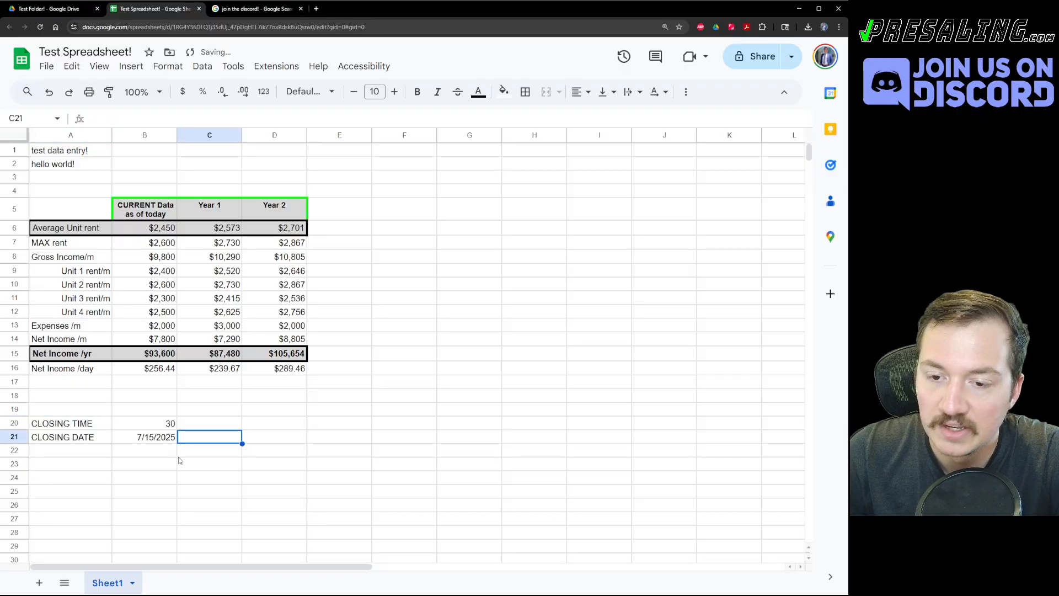
double_click(128, 436)
Paste the loan labels Price, Downpayment, Loan, Interest Rate, Amortization and Payment below the closing rows.
click(454, 496)
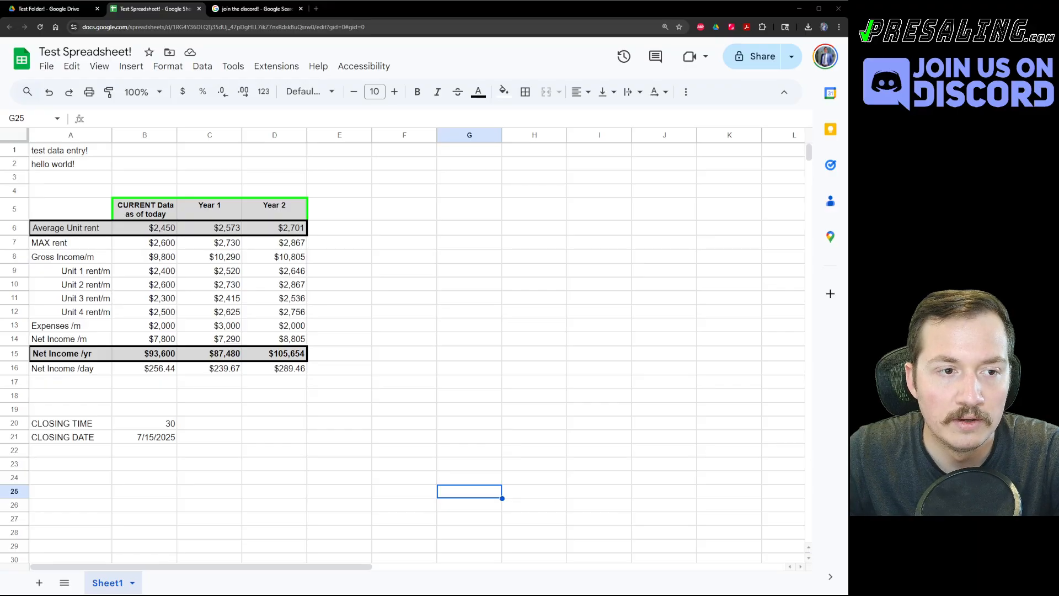
click(132, 462)
key(ctrl+v)
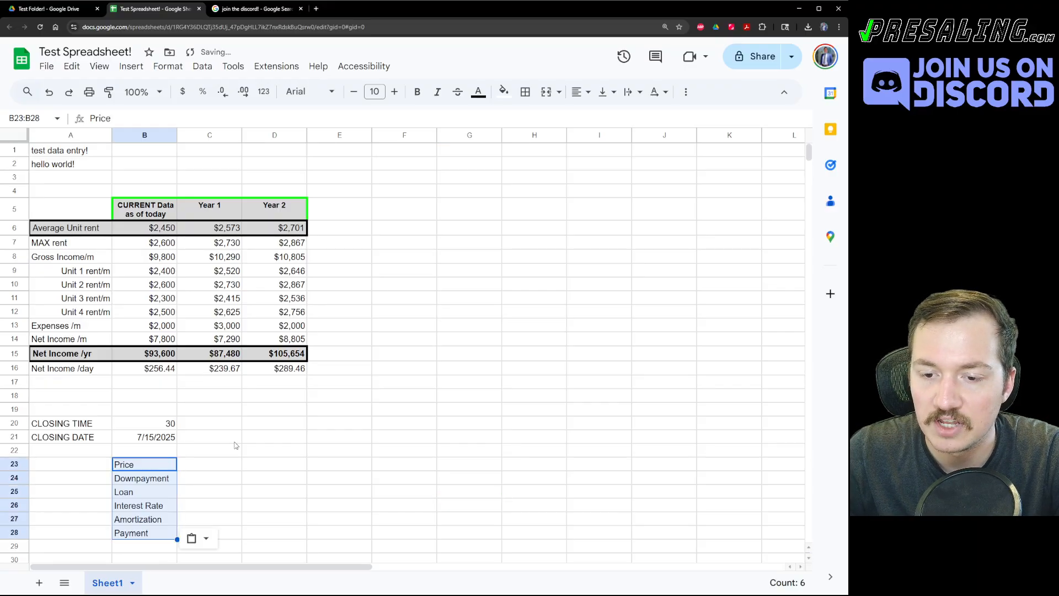
click(175, 441)
click(186, 448)
key(ctrl+c)
scroll(110, 386, down, 3)
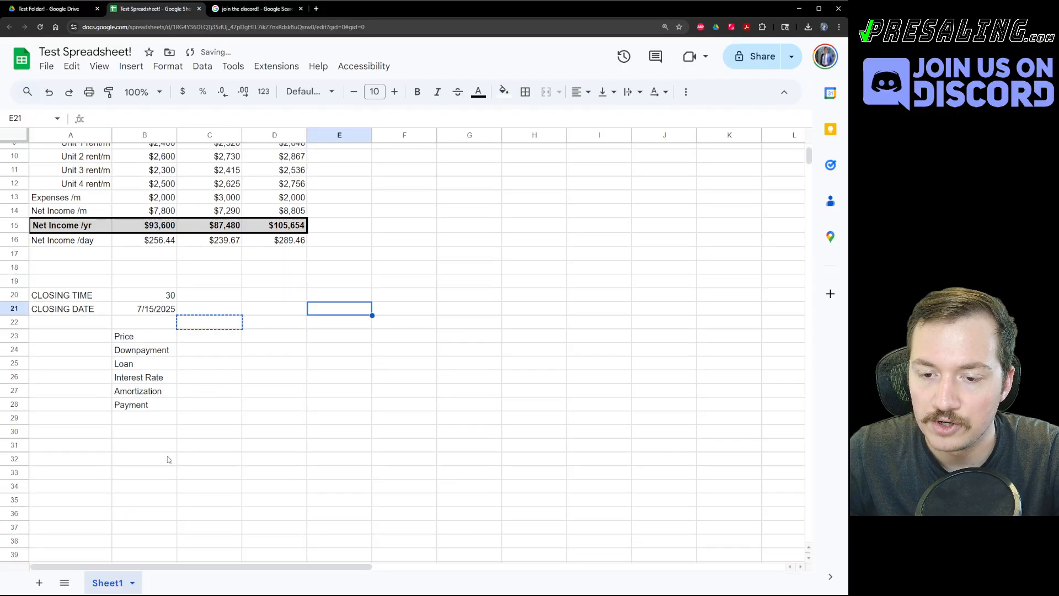
drag(141, 335, 133, 403)
Move the loan labels from column B to column A starting at A26.
key(ctrl+x)
click(88, 383)
key(ctrl+v)
click(81, 368)
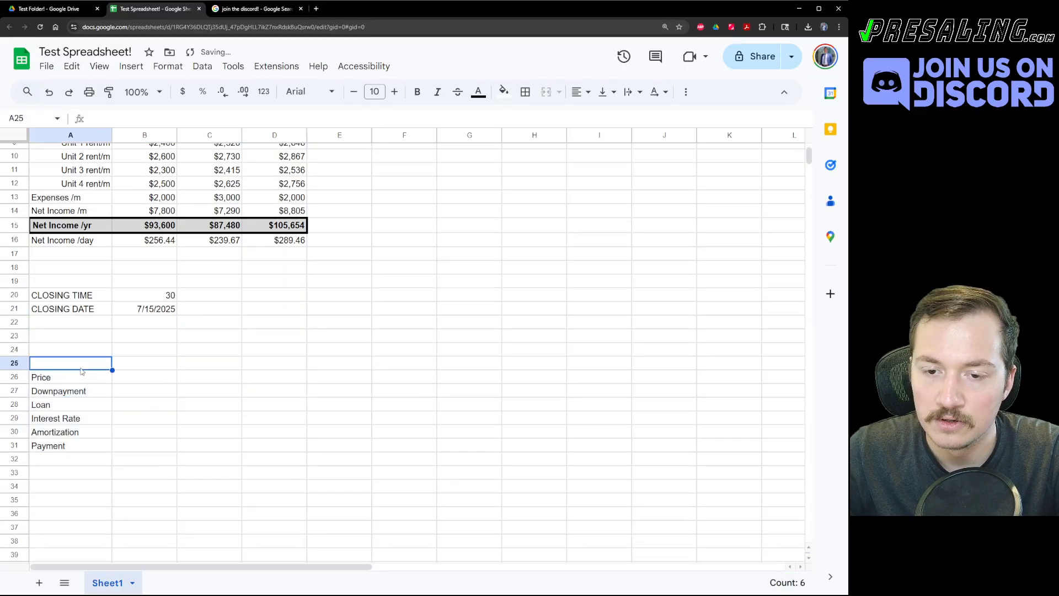
Add a bold 'CALCULATING LOAN PAYMENTS!!!' heading in A25.
text(LOAN)
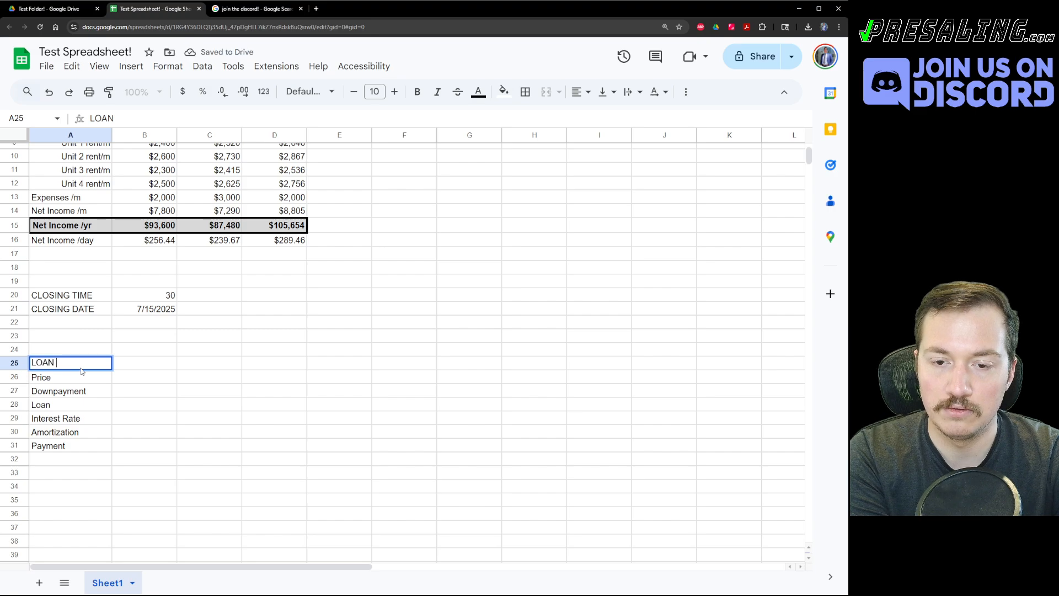
key(BackSpace)
key(BackSpace)
key(BackSpace)
key(BackSpace)
key(BackSpace)
text(CALU)
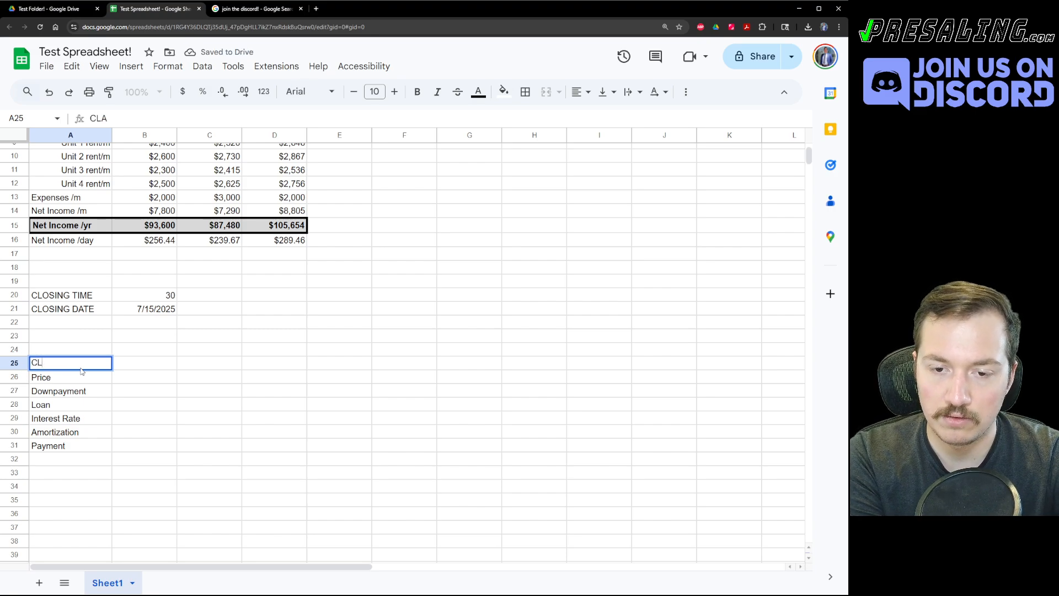
key(BackSpace)
text(CULATING LO)
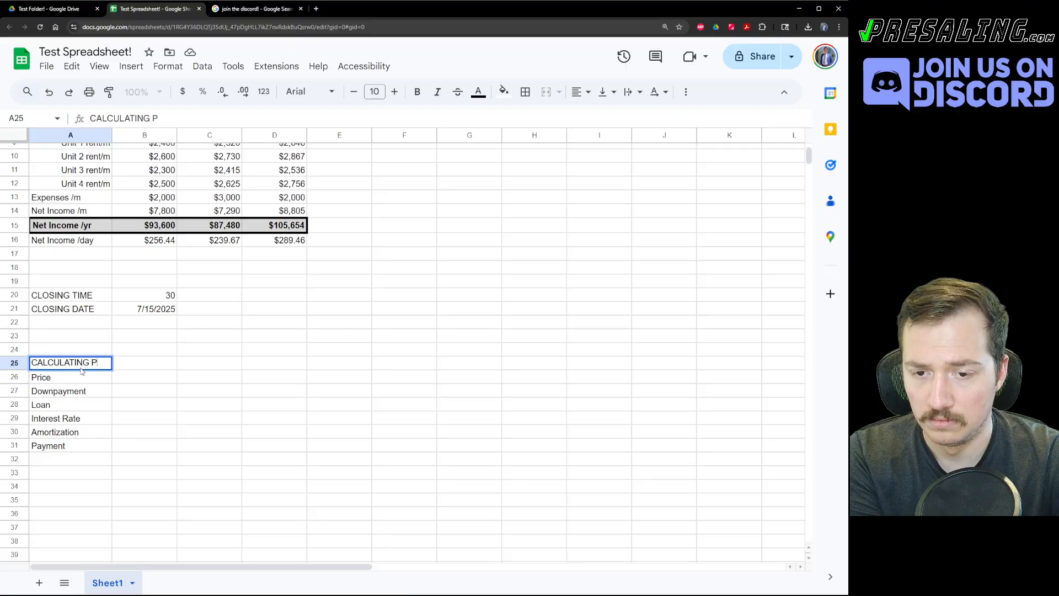
text(AN PAYMENTS)
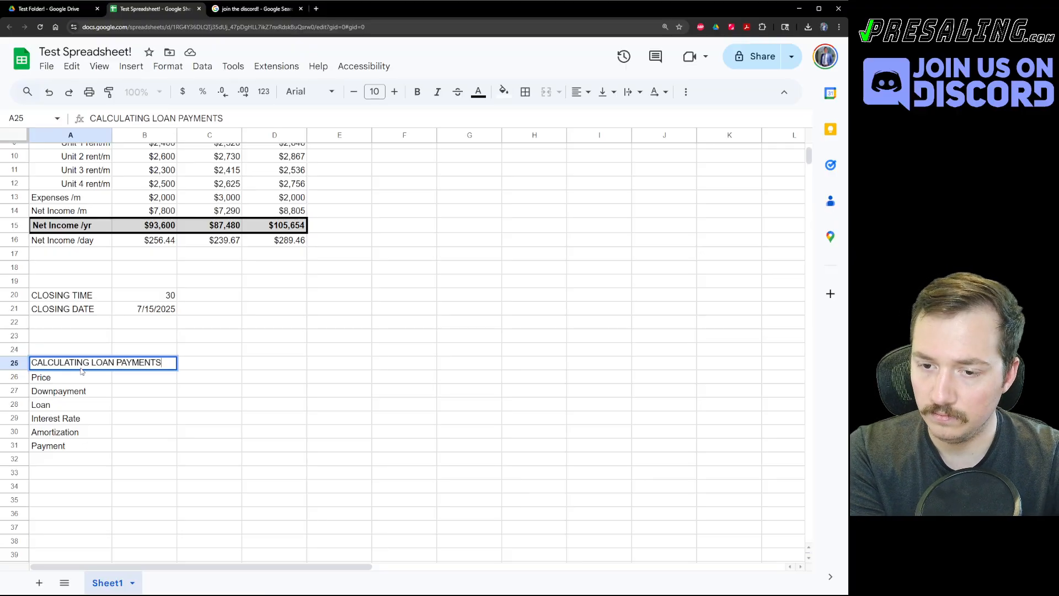
text(!!!)
key(Return)
key(Up)
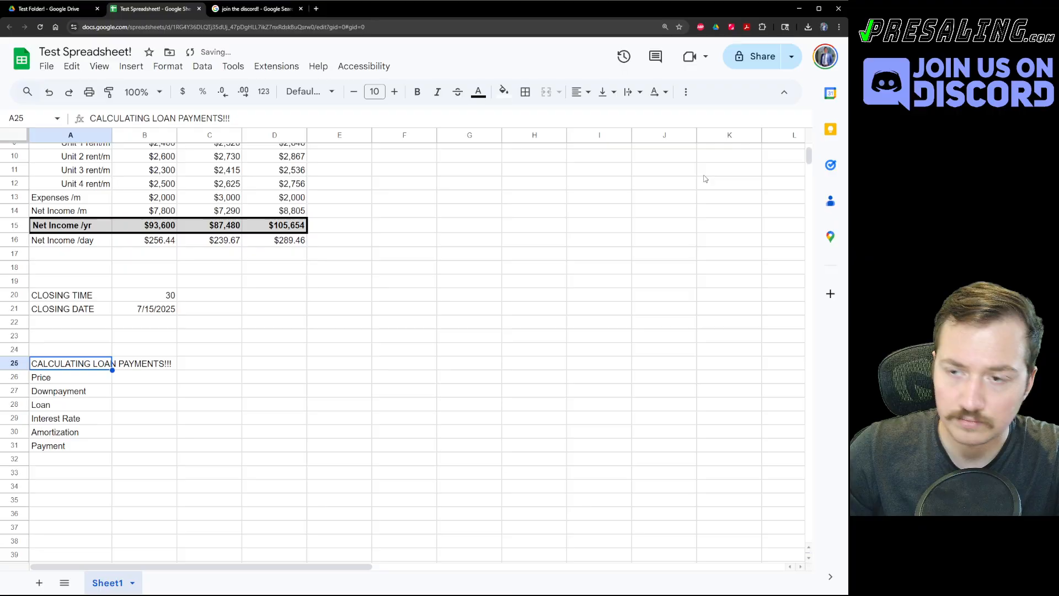
click(503, 91)
key(ctrl+b)
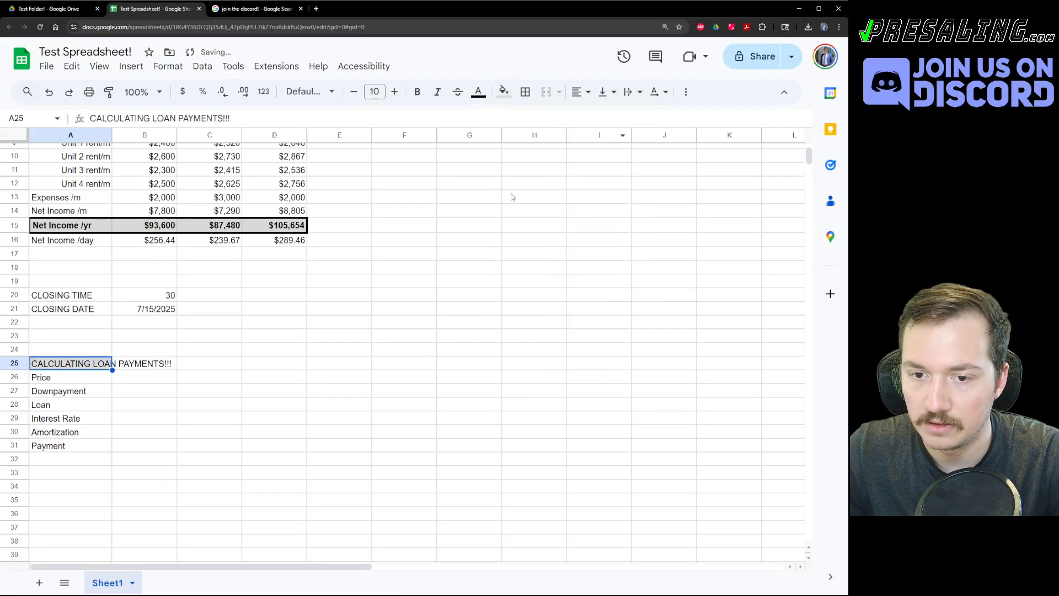
Put an outer border around the loan block A25:C32.
shift+click(241, 457)
click(525, 92)
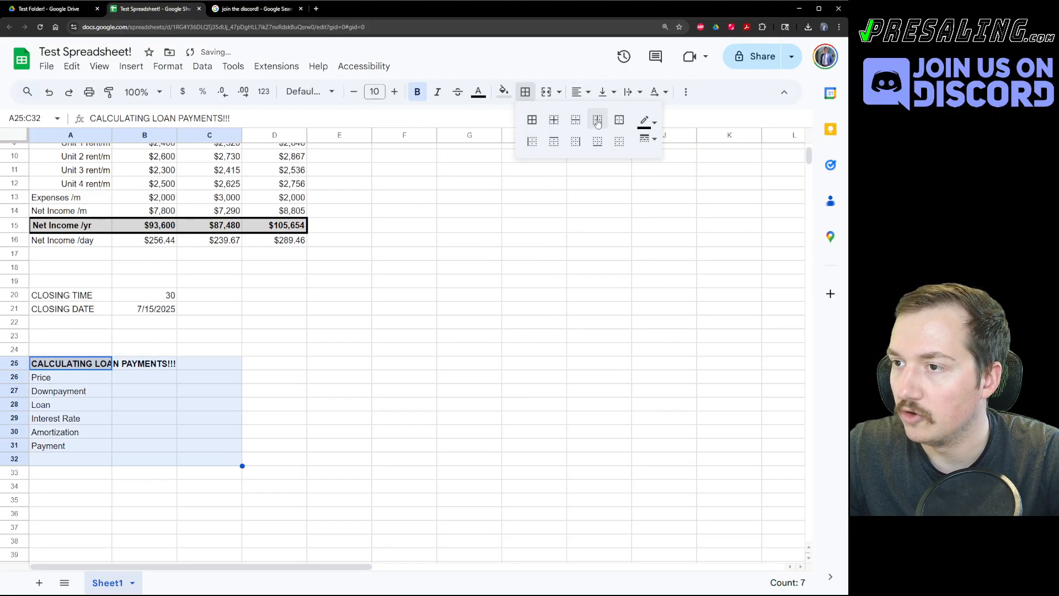
click(620, 121)
click(404, 308)
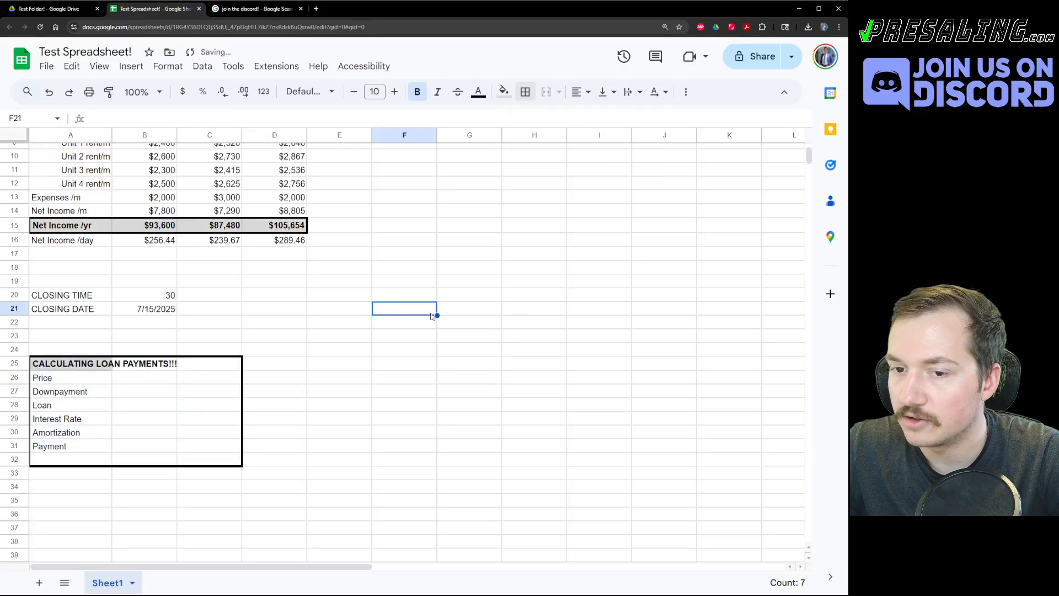
Enter Price $500,000 in B26 and Downpayment 10% in B27, then begin the Loan formula.
click(150, 381)
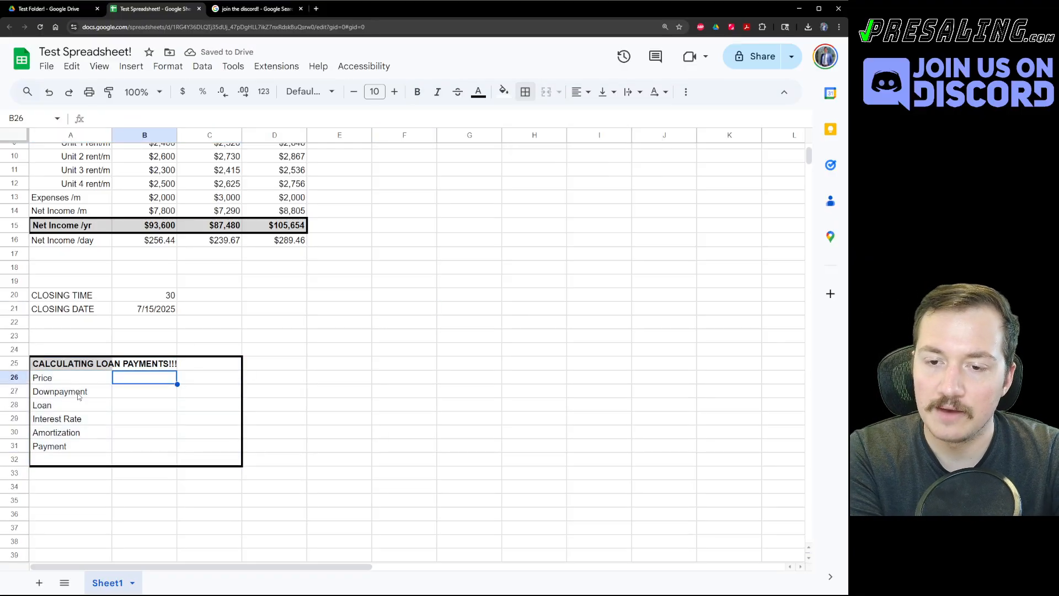
text($5000)
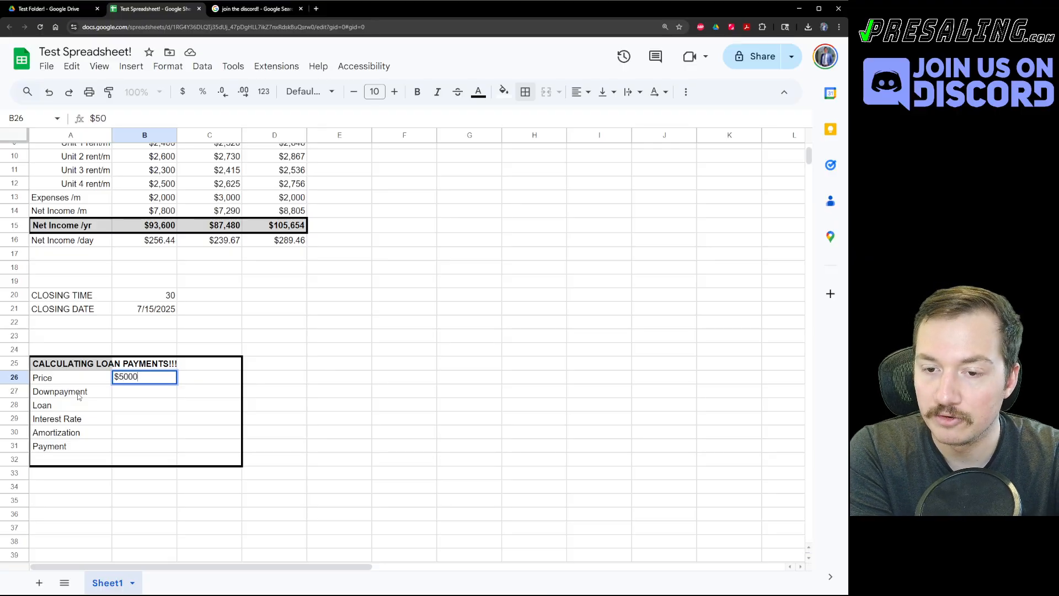
key(BackSpace)
text(,000)
key(Return)
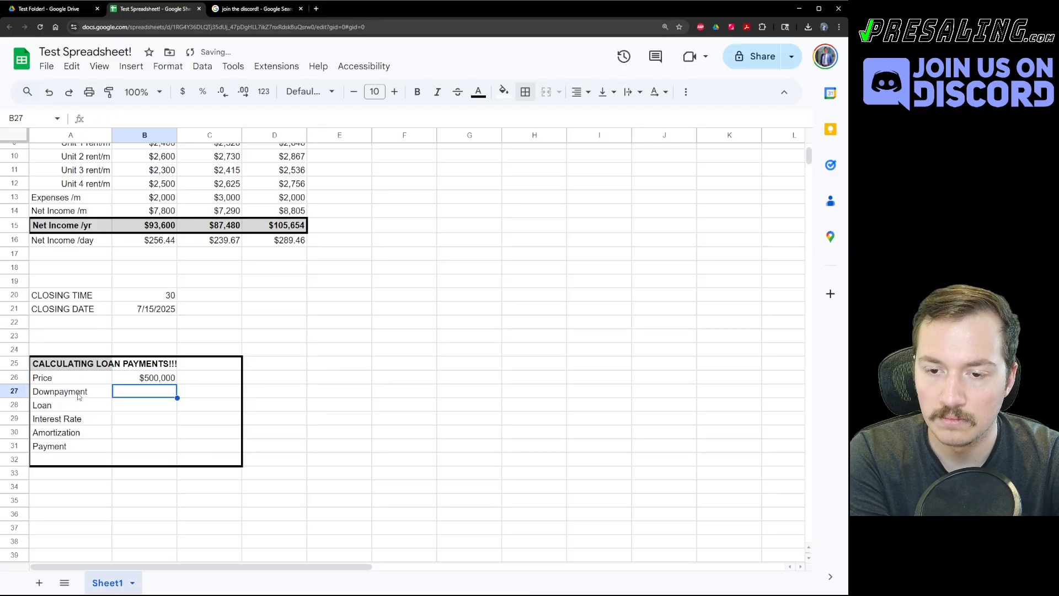
key(Up)
key(Down)
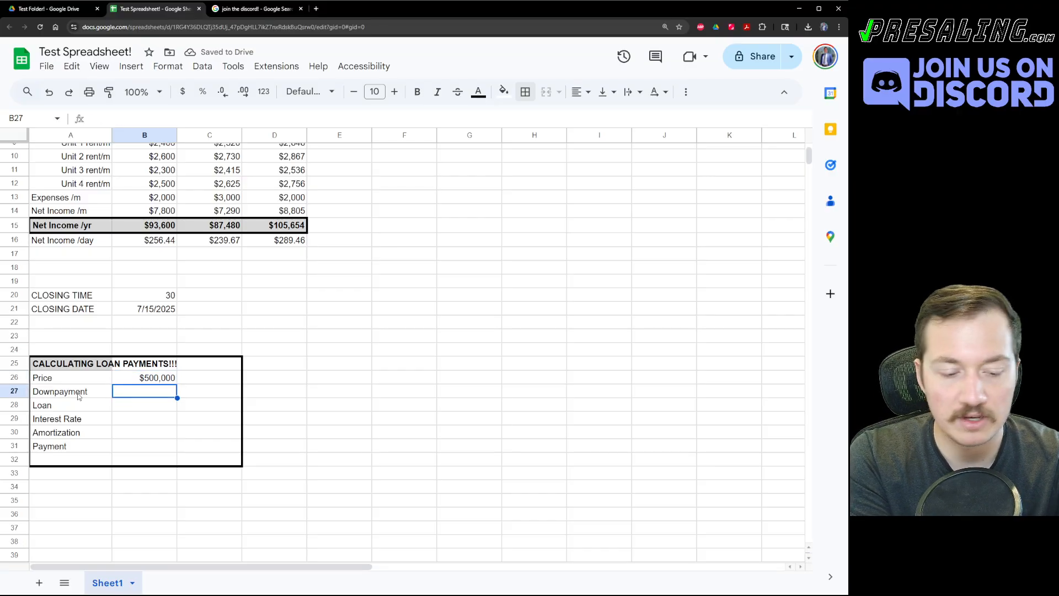
text(10%)
key(Return)
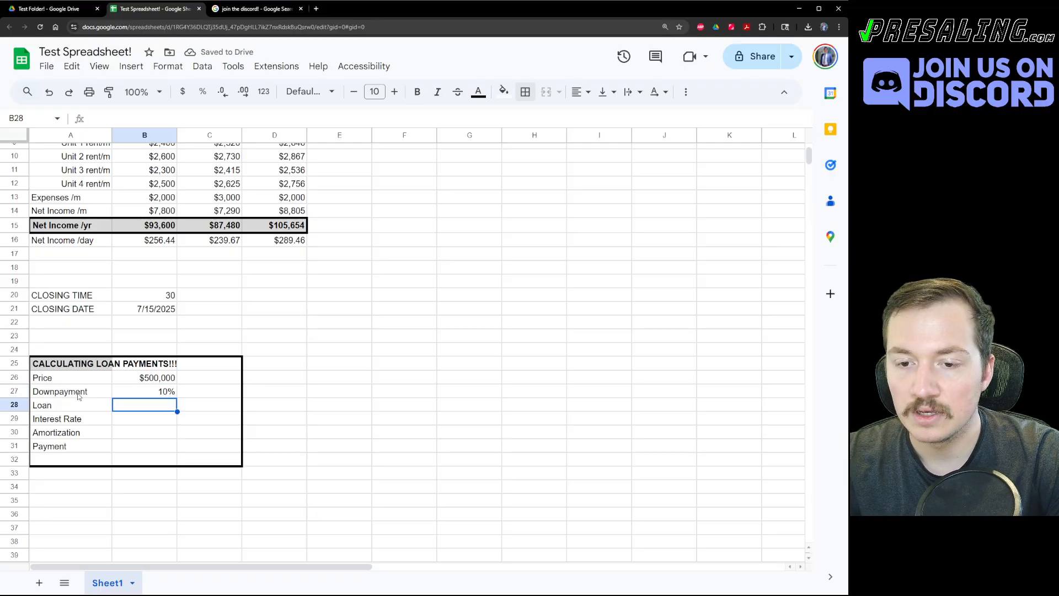
text(=)
key(Up)
key(Up)
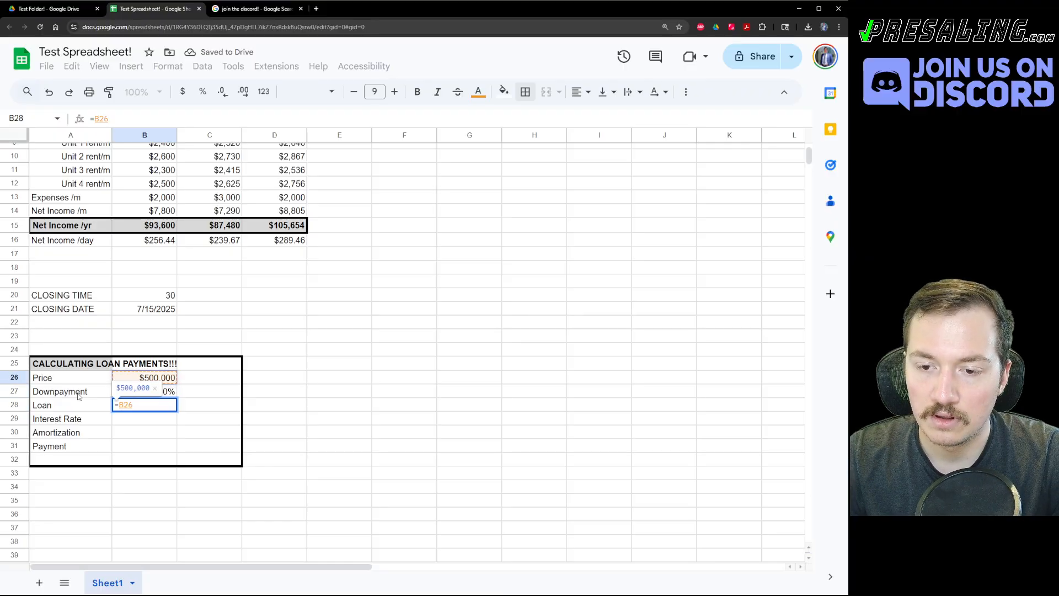
Enter =B26*(1-B27) in B28 so the loan shows $450,000.
key(Escape)
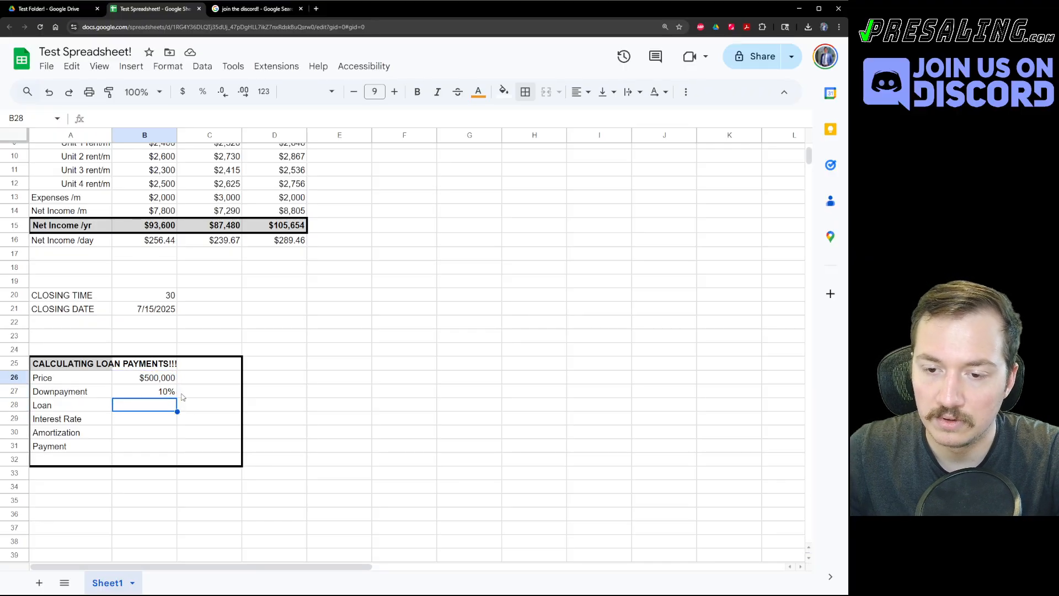
text(=)
click(148, 381)
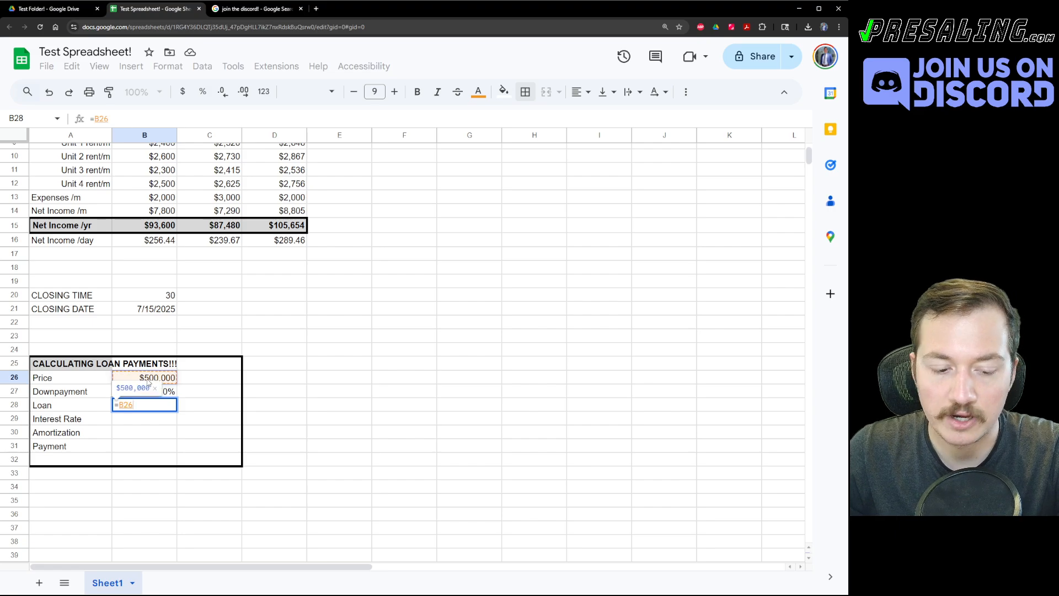
text(*)
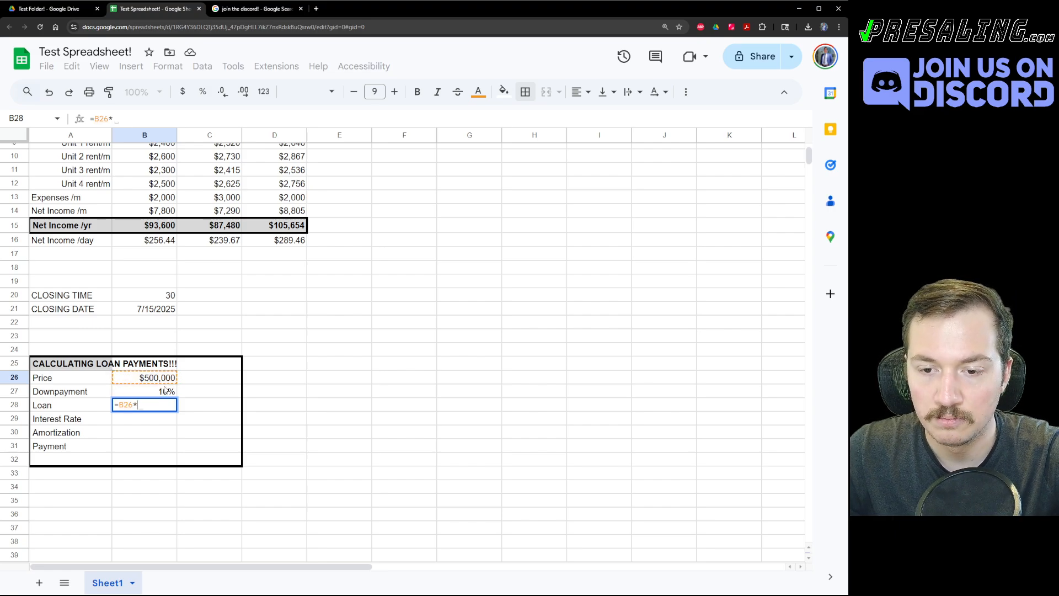
text((1)
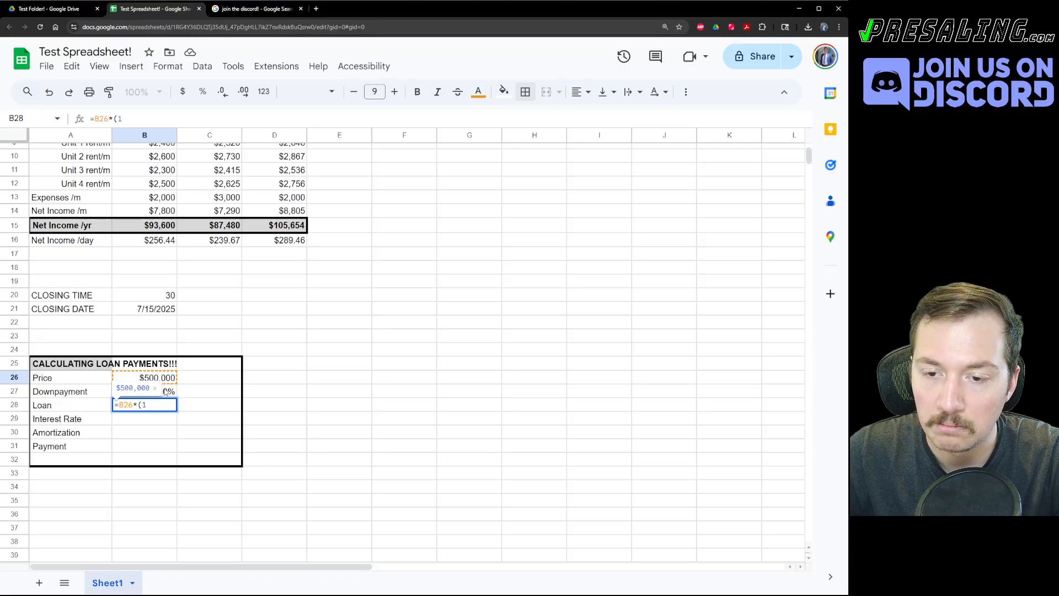
click(168, 391)
double_click(156, 405)
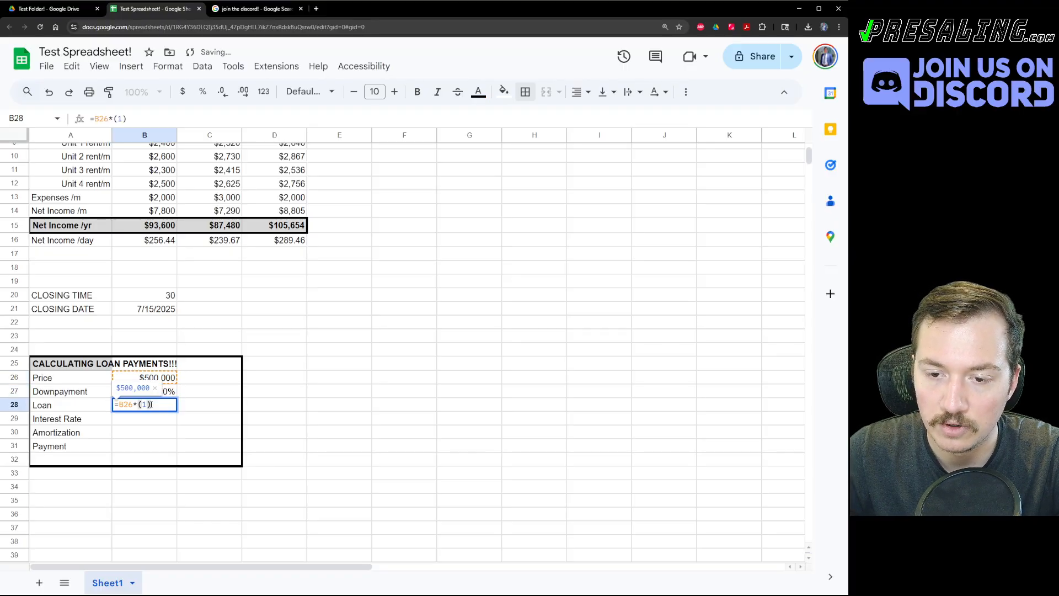
key(BackSpace)
text(-)
click(169, 392)
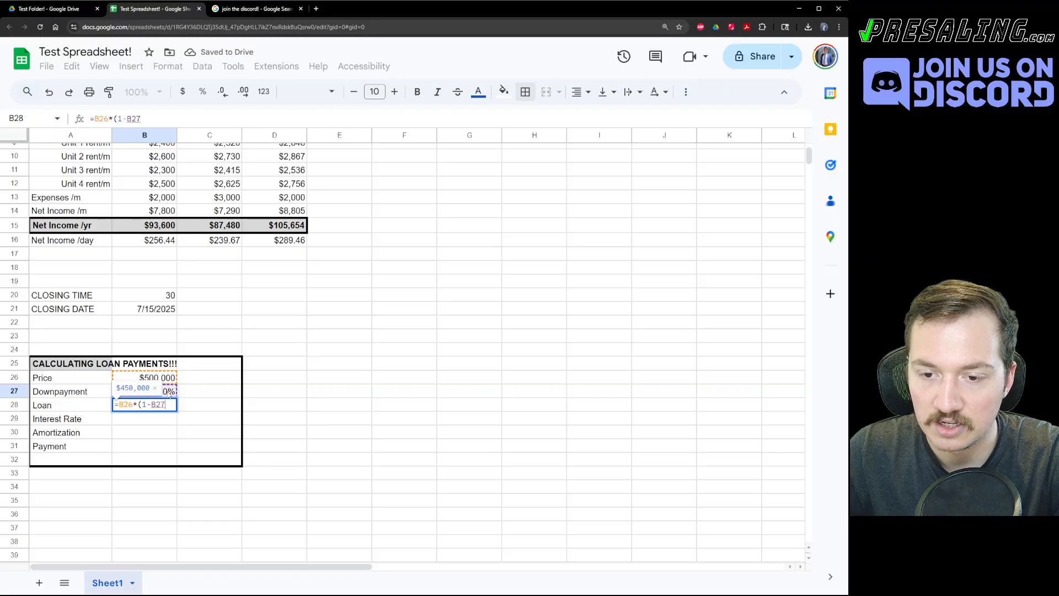
text())
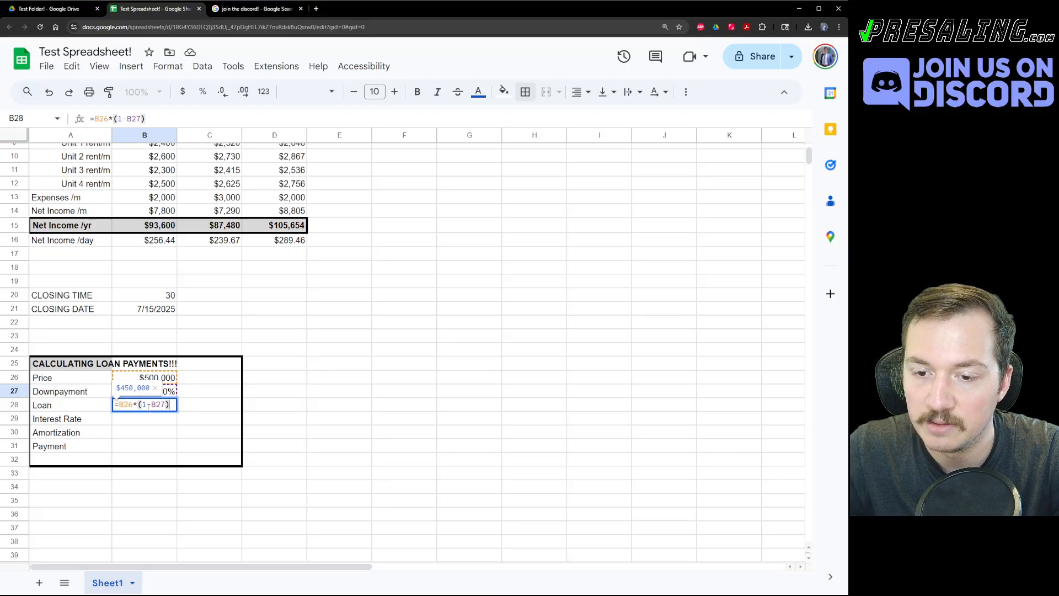
scroll(192, 363, down, 1)
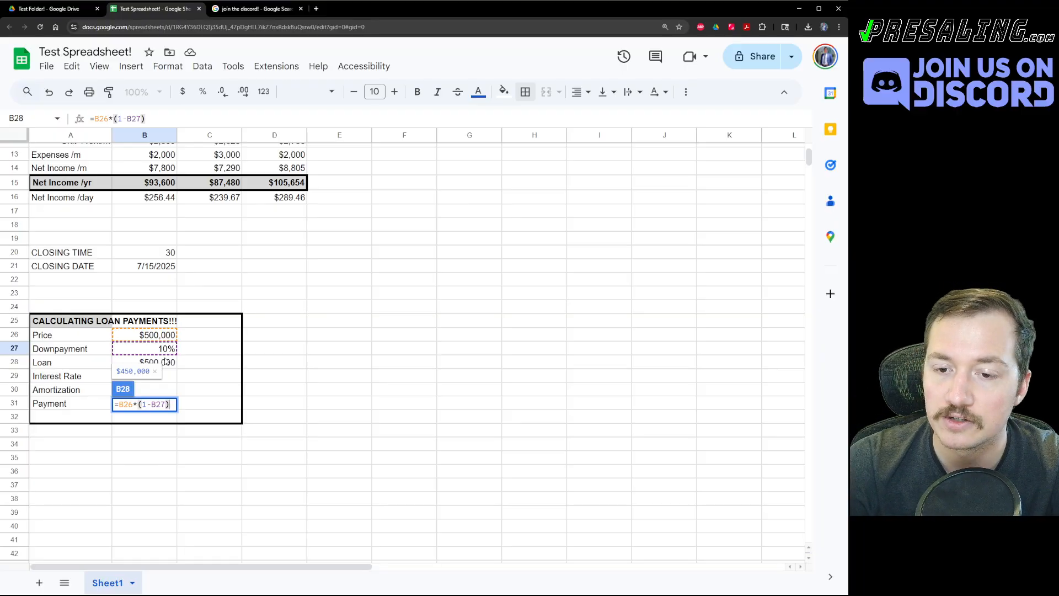
key(Return)
click(161, 364)
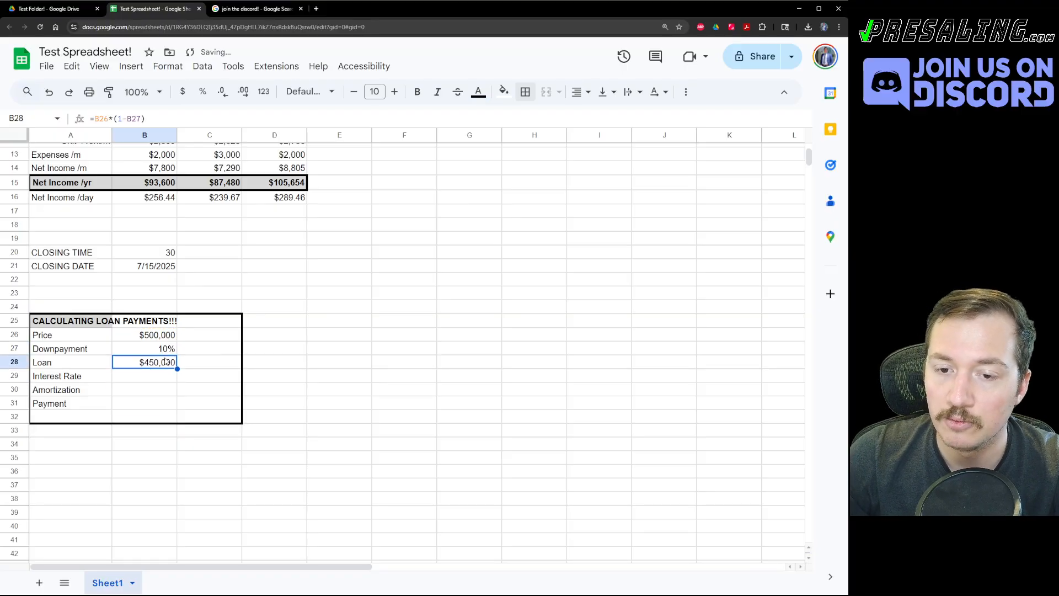
key(Up)
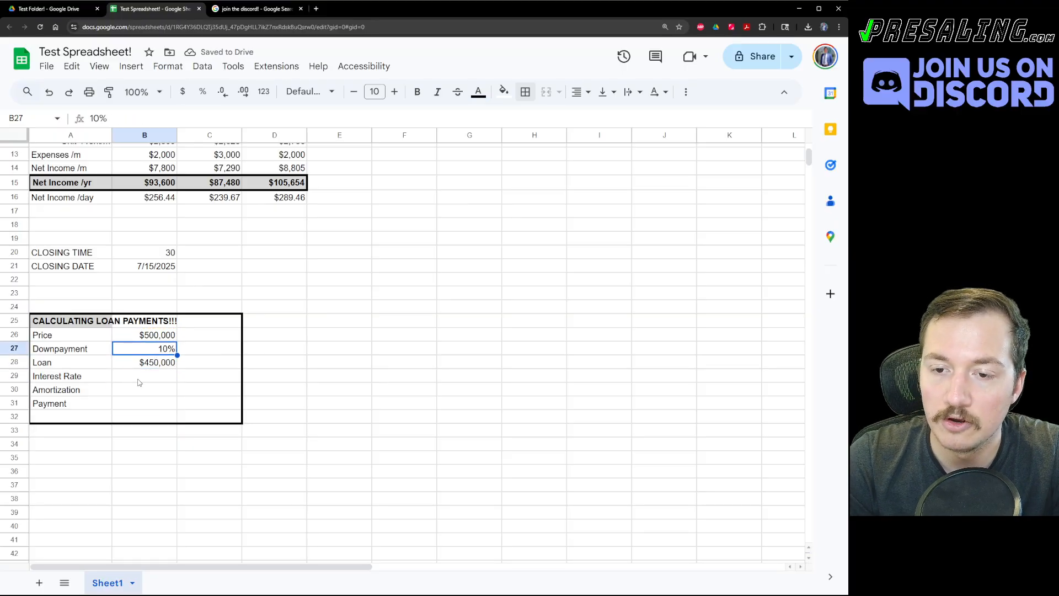
text(5)
key(Return)
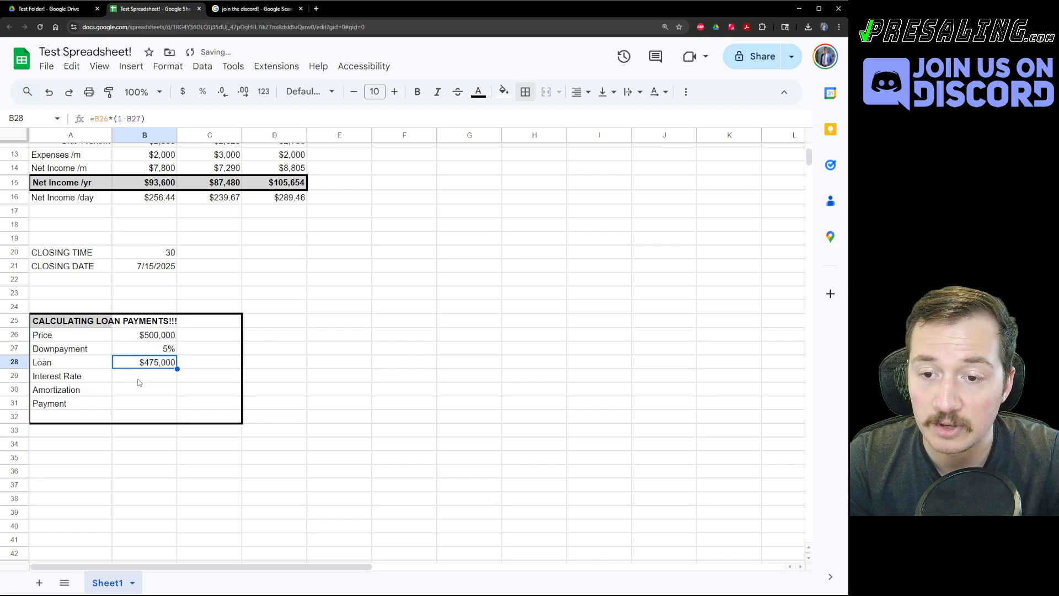
key(ctrl+z)
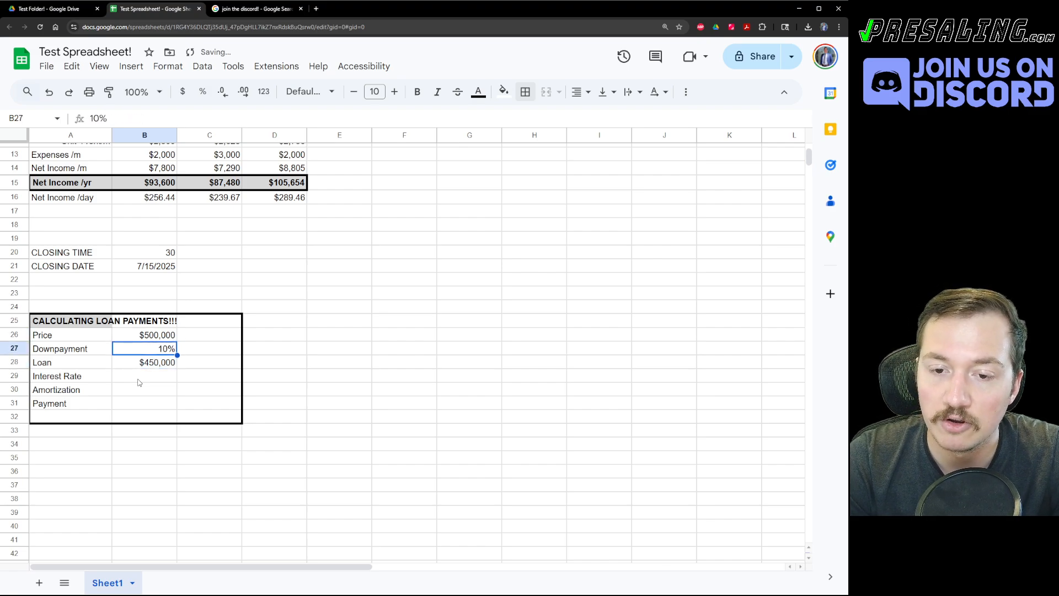
key(Down)
key(Down)
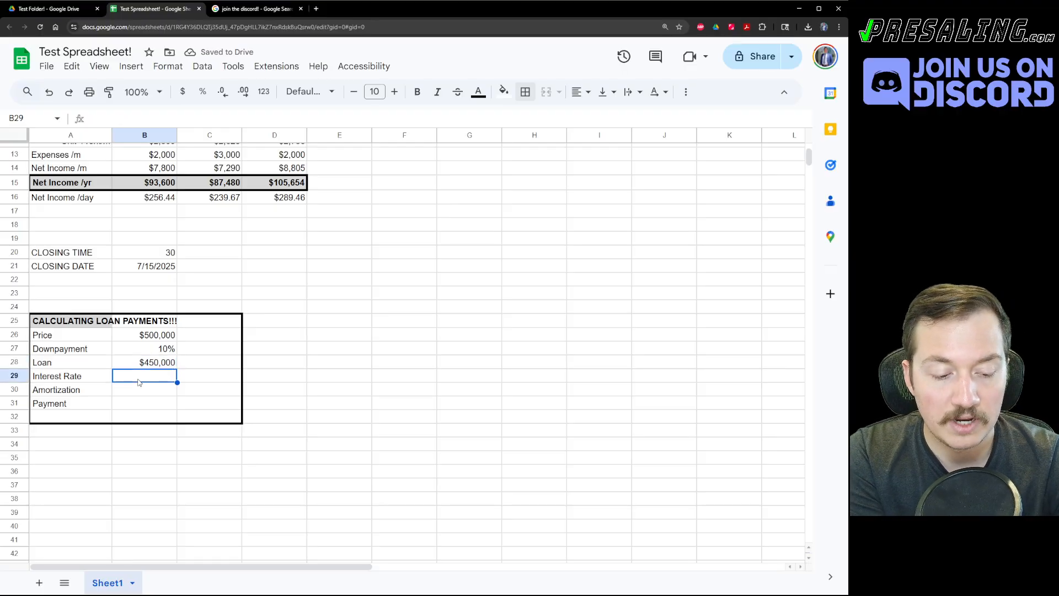
Enter a 6% interest rate in B29.
text(6%)
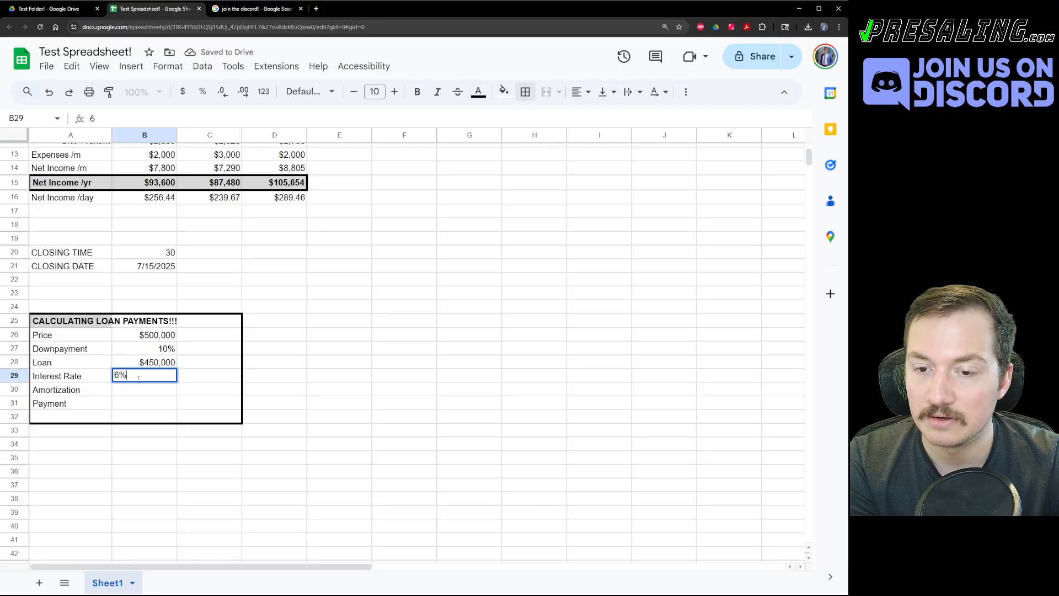
key(Return)
key(Up)
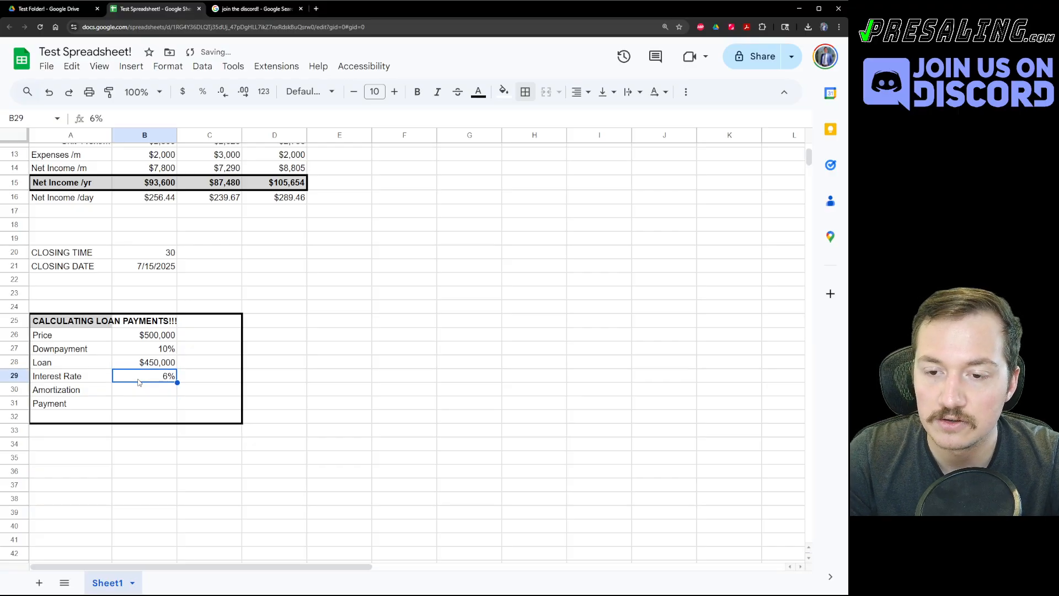
key(Down)
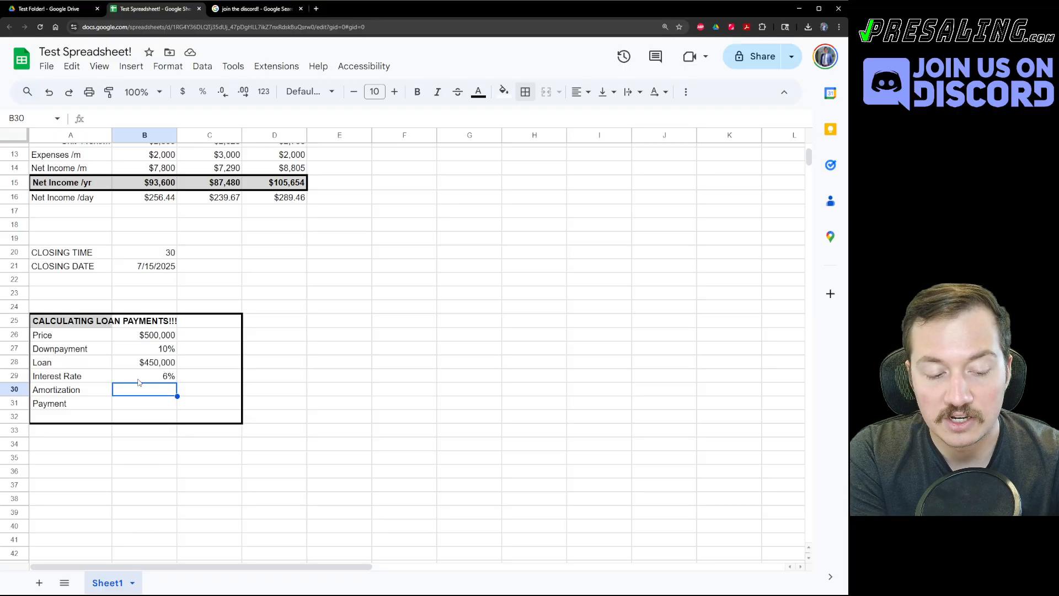
Relabel A30 as 'Amortization (mo)' and enter 360 months in B30.
key(Left)
key(Return)
text(()
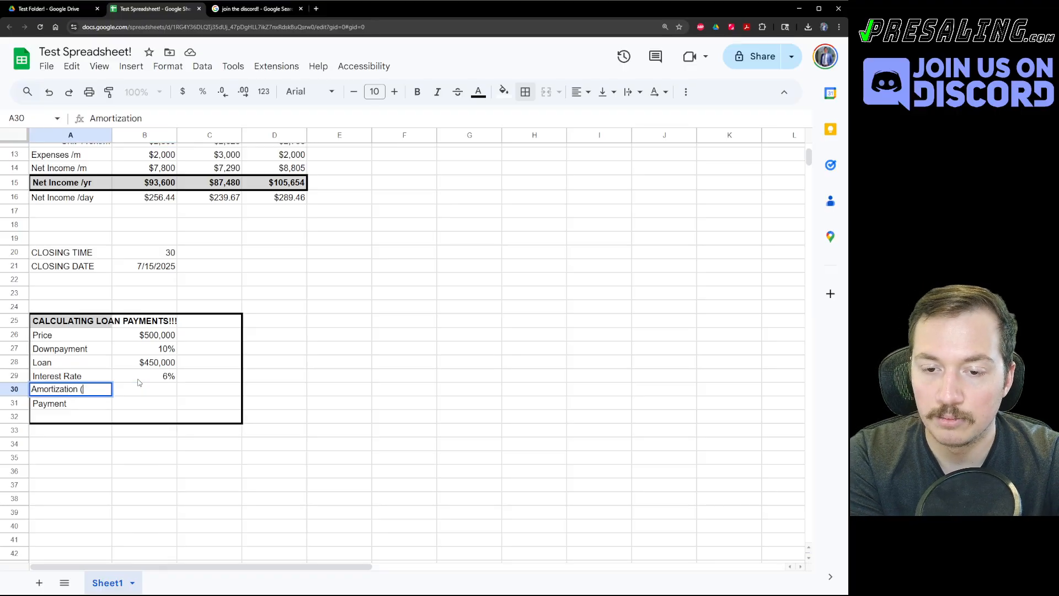
text(mo))
key(Tab)
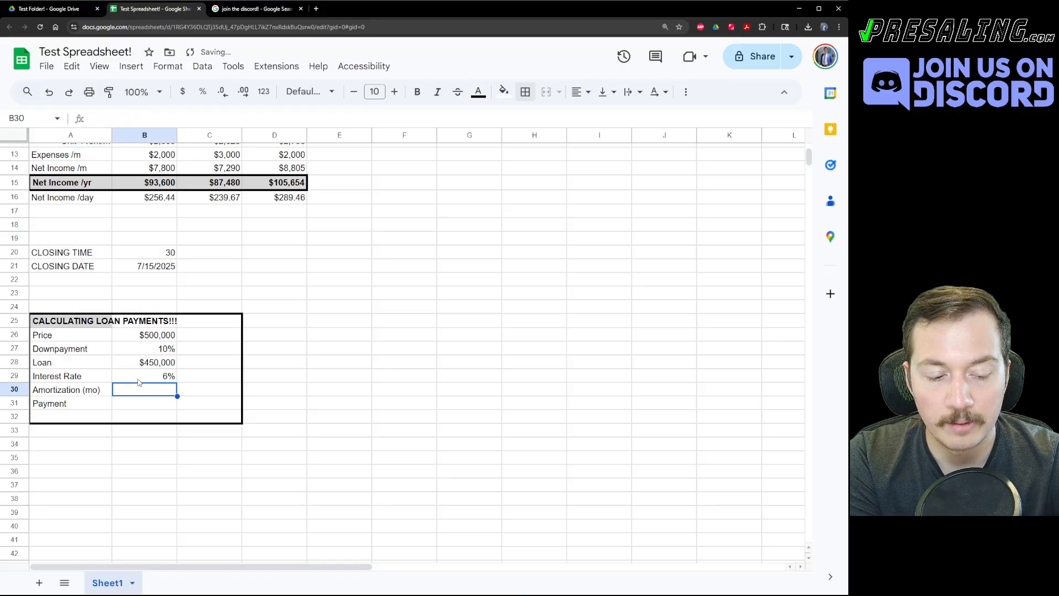
text(360)
key(Return)
key(Up)
key(Right)
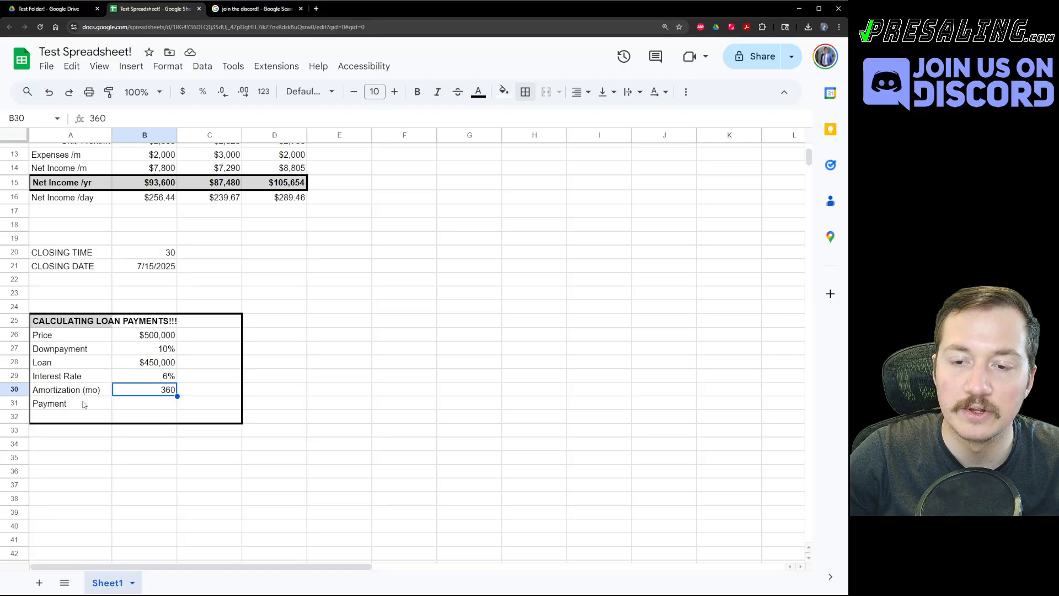
click(163, 407)
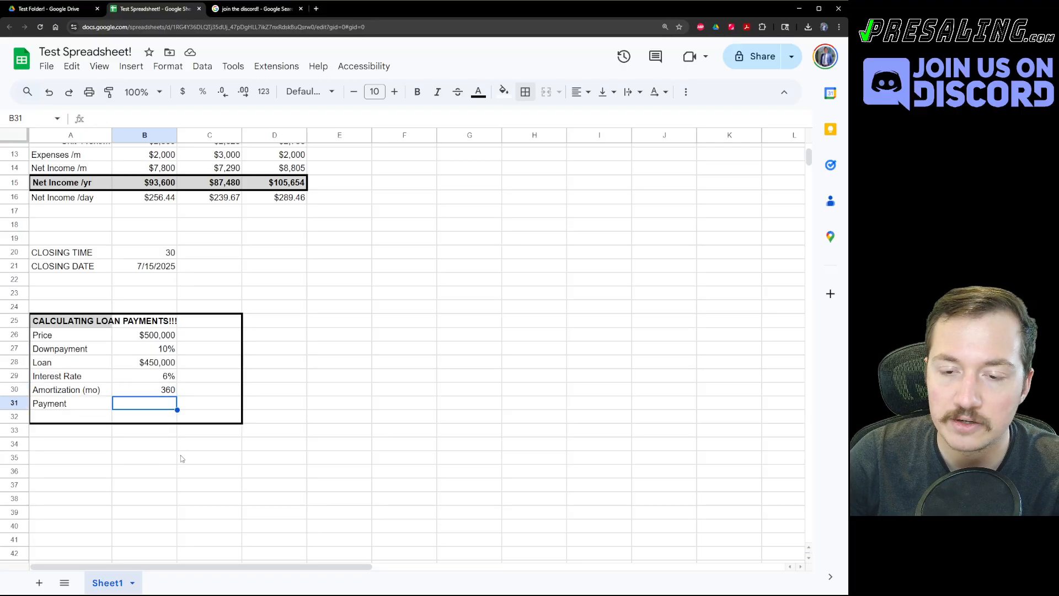
click(70, 405)
click(126, 407)
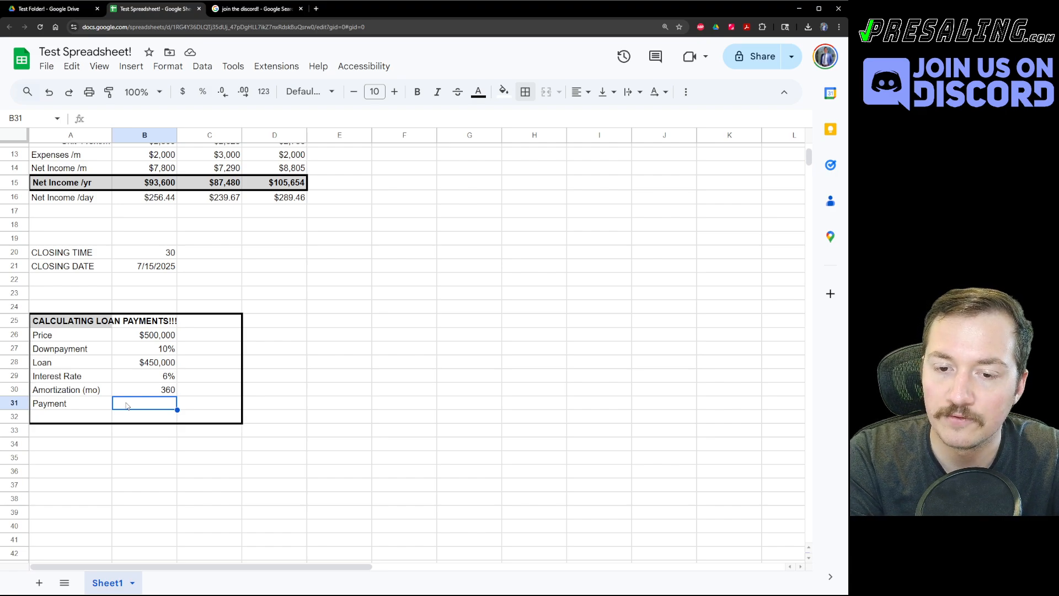
Enter =-PMT(B29/12,B30,B28) in B31 for a $2,697.98 monthly payment.
text(=)
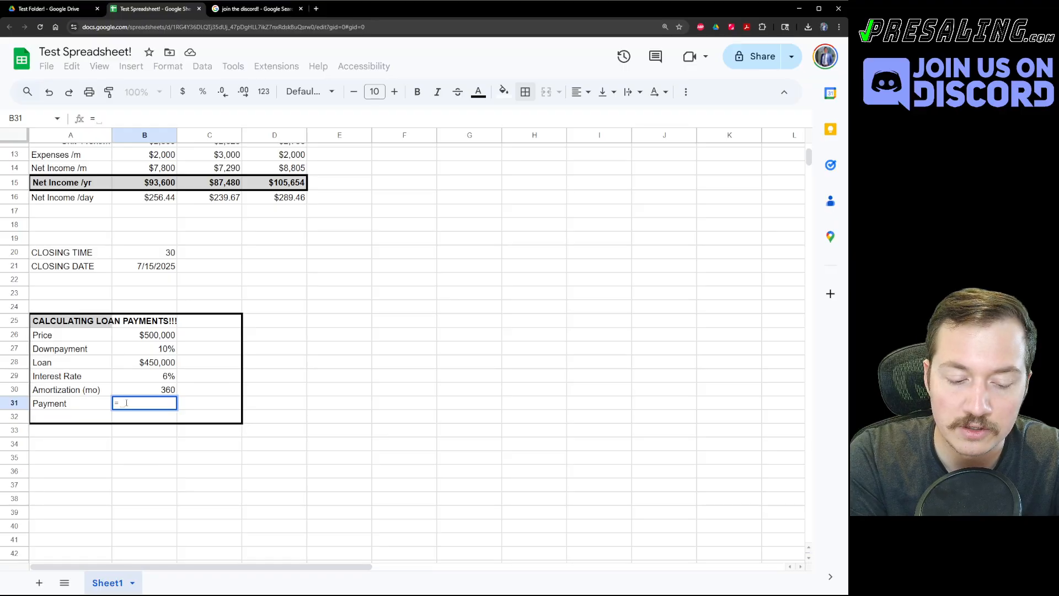
text(-)
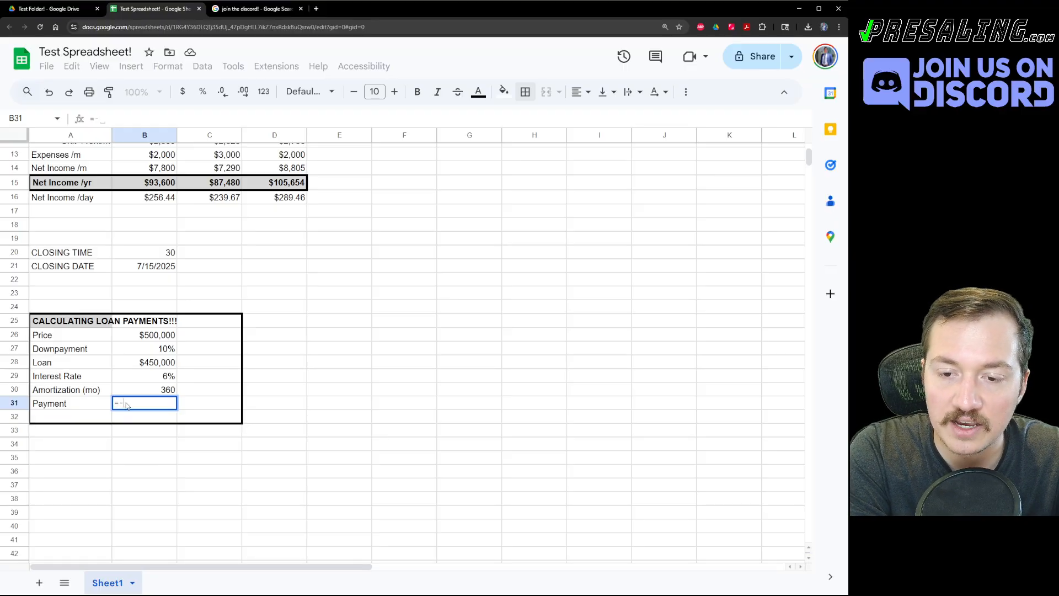
text(PMT)
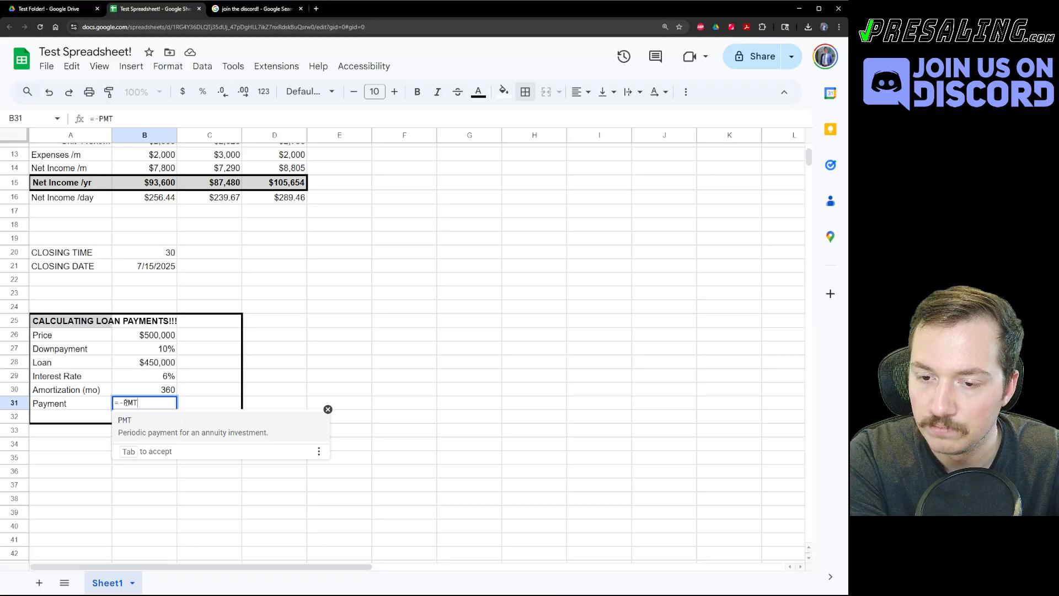
text(()
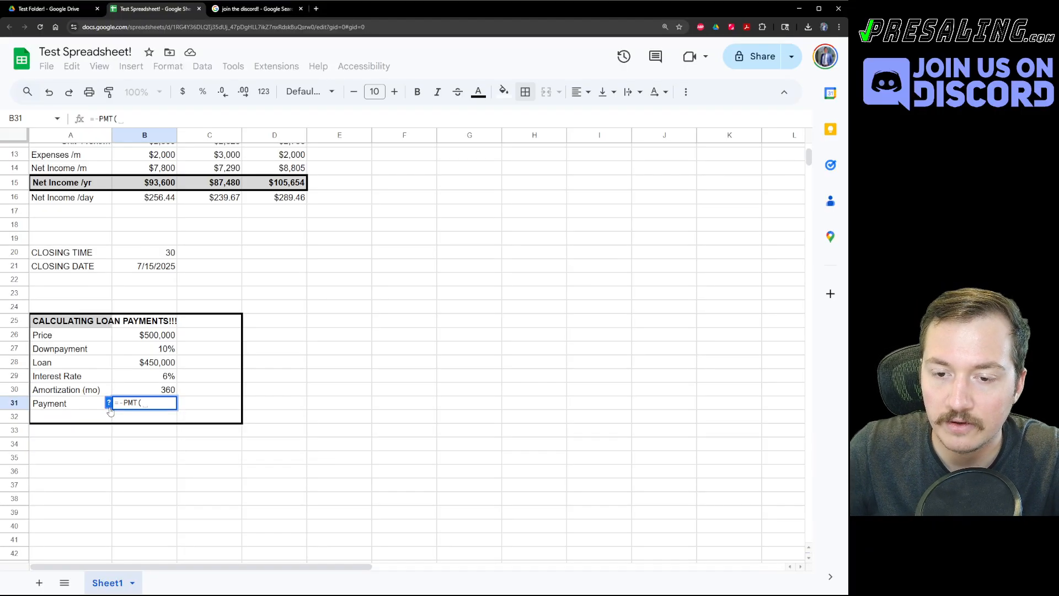
click(109, 405)
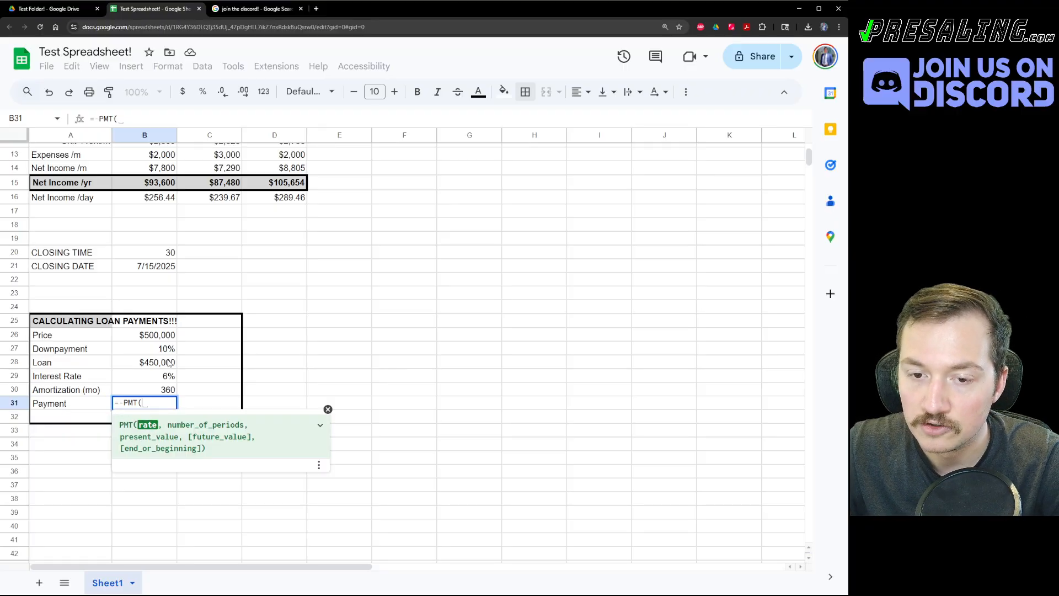
click(156, 377)
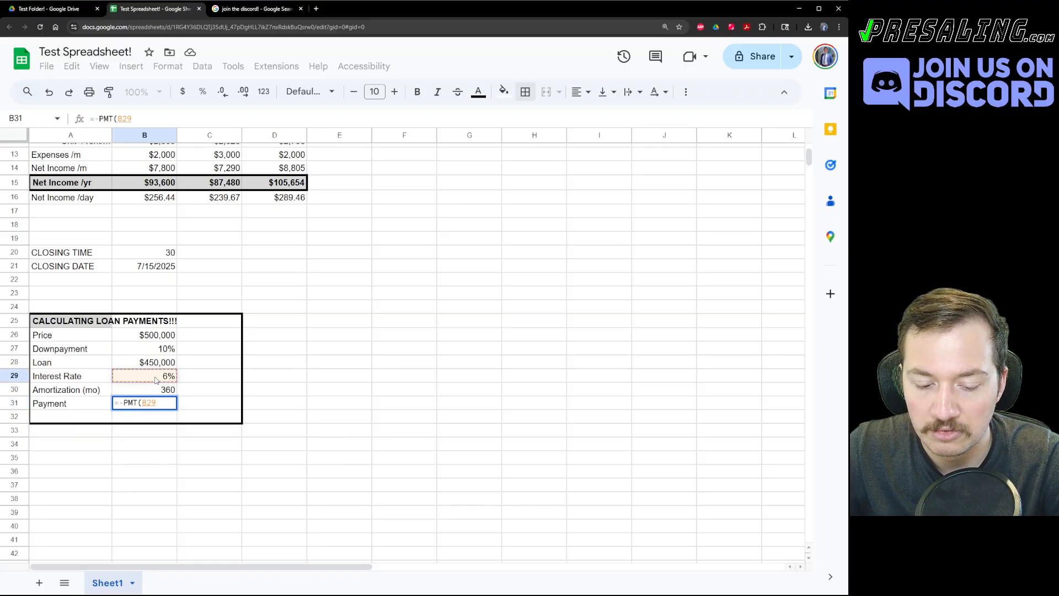
text(/12)
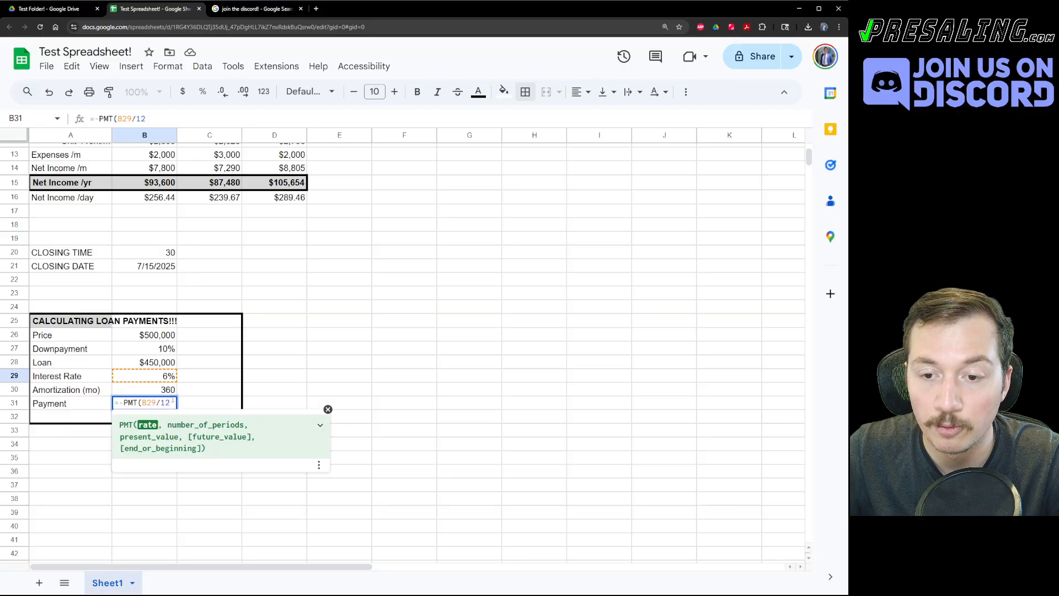
text(,)
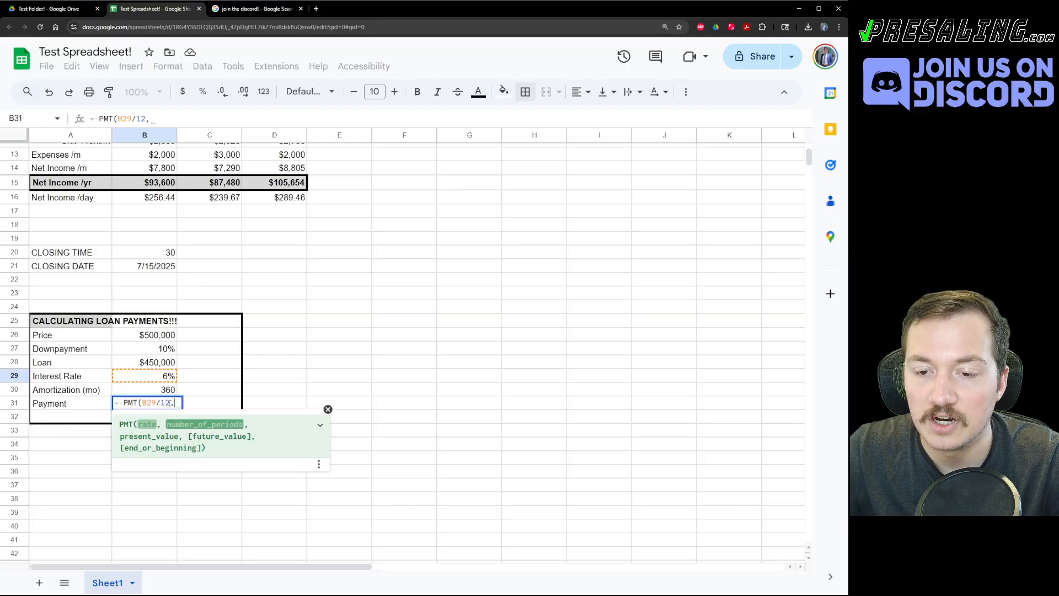
click(168, 390)
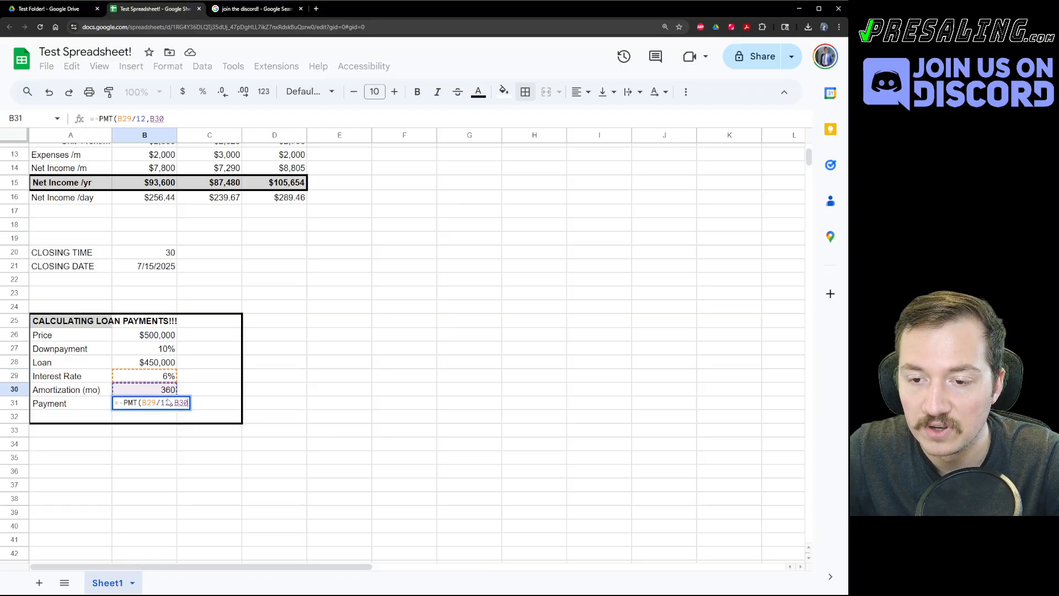
text(,)
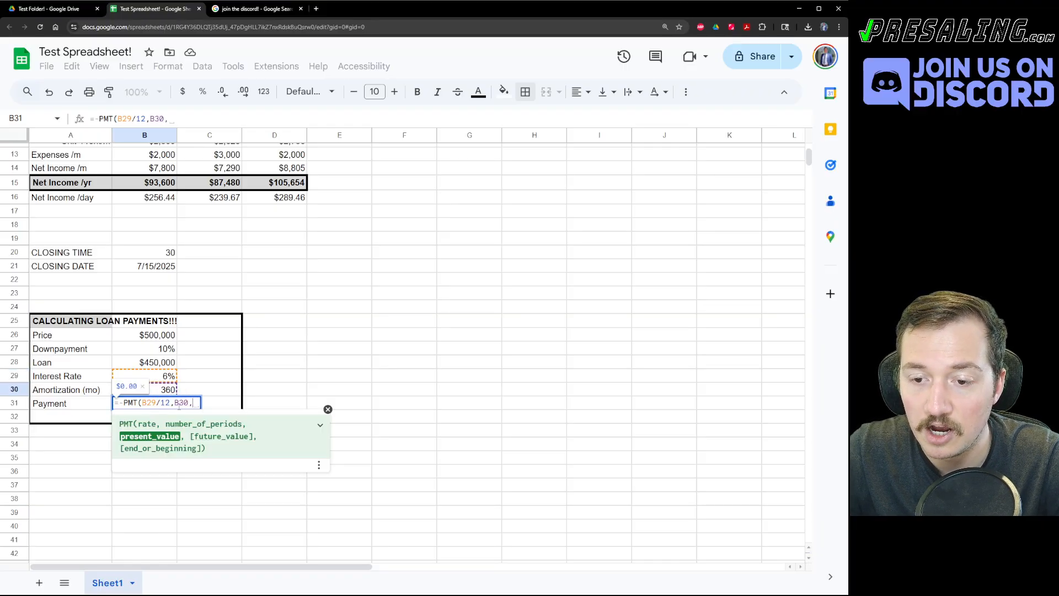
click(156, 367)
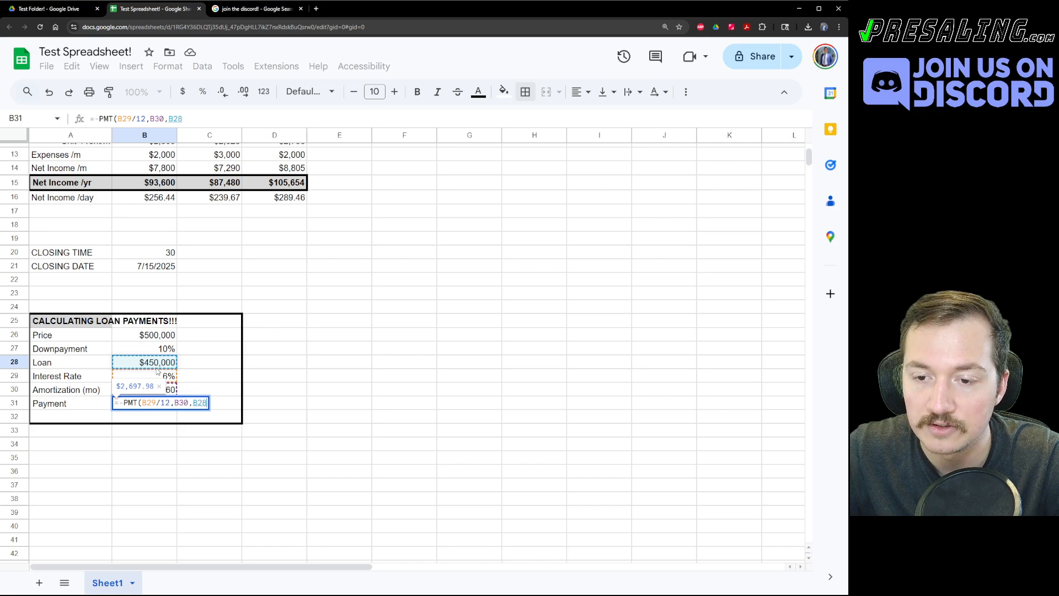
text(,)
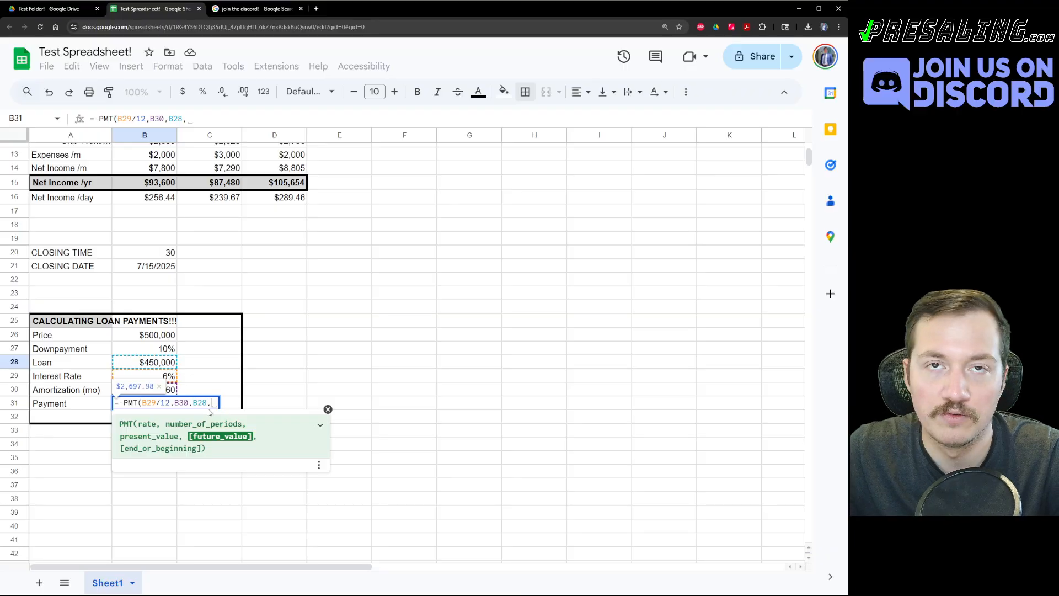
key(BackSpace)
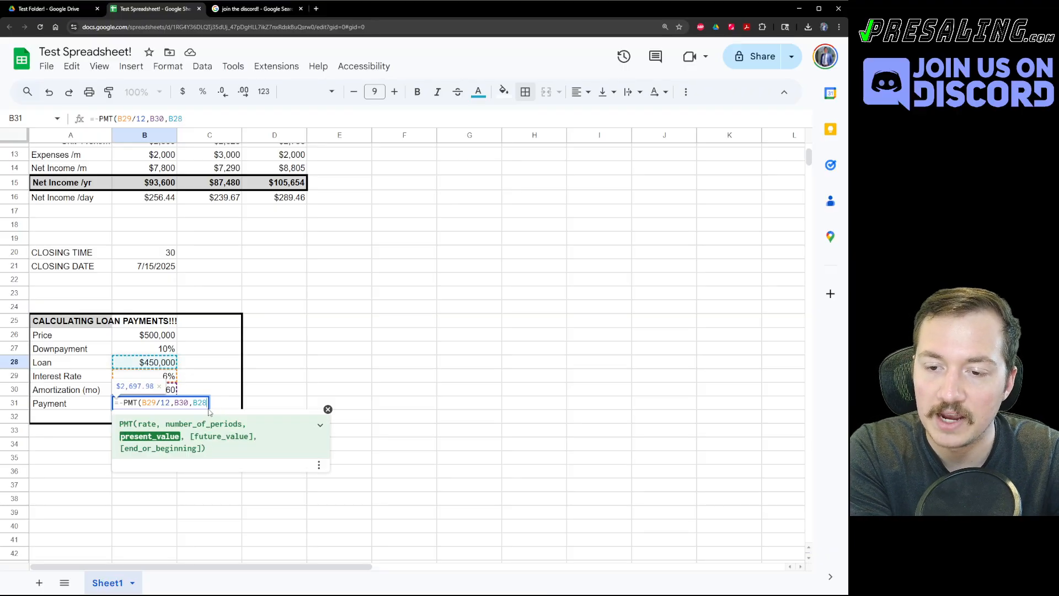
text())
key(Return)
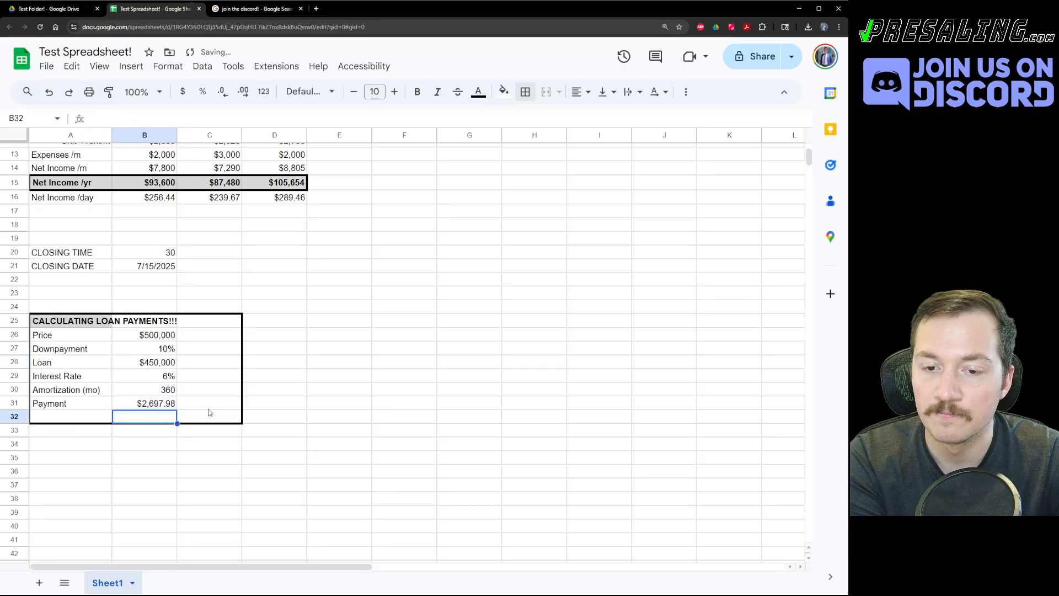
key(Up)
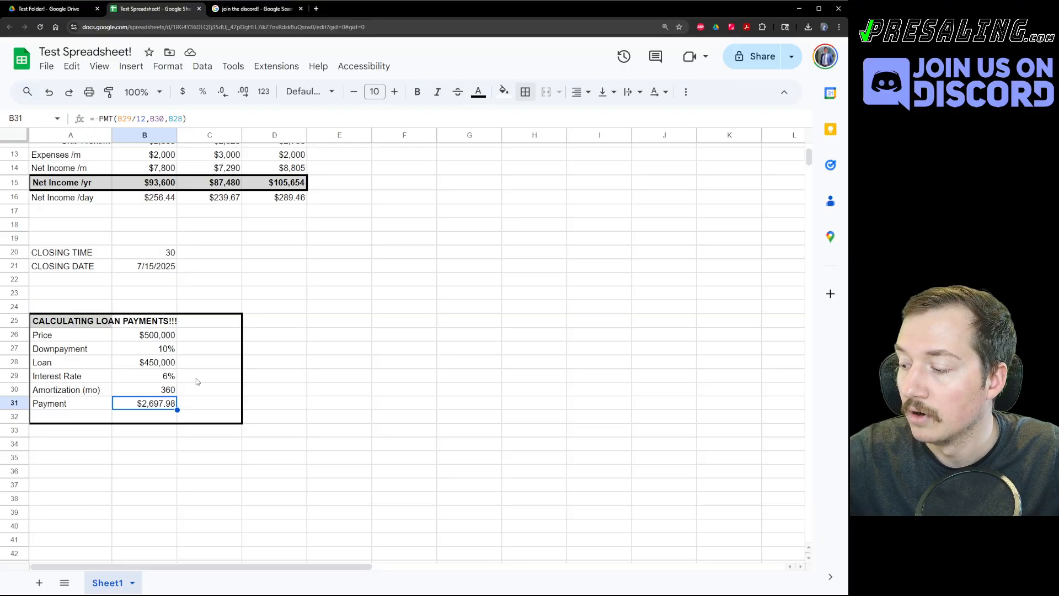
click(238, 375)
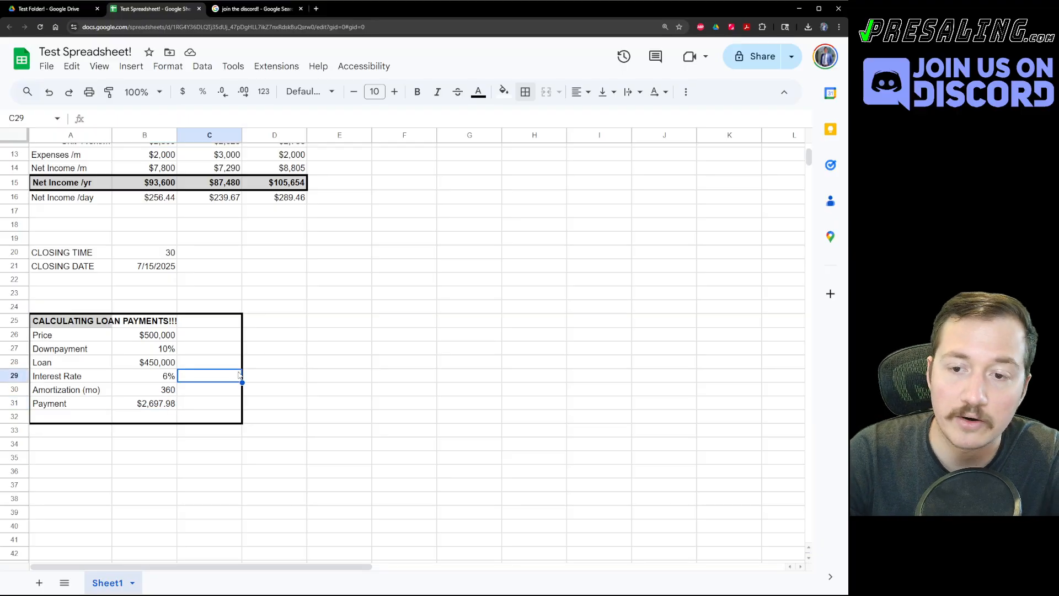
Change the downpayment in B27 to 30%, lowering the payment to $2,098.43.
click(191, 352)
click(155, 349)
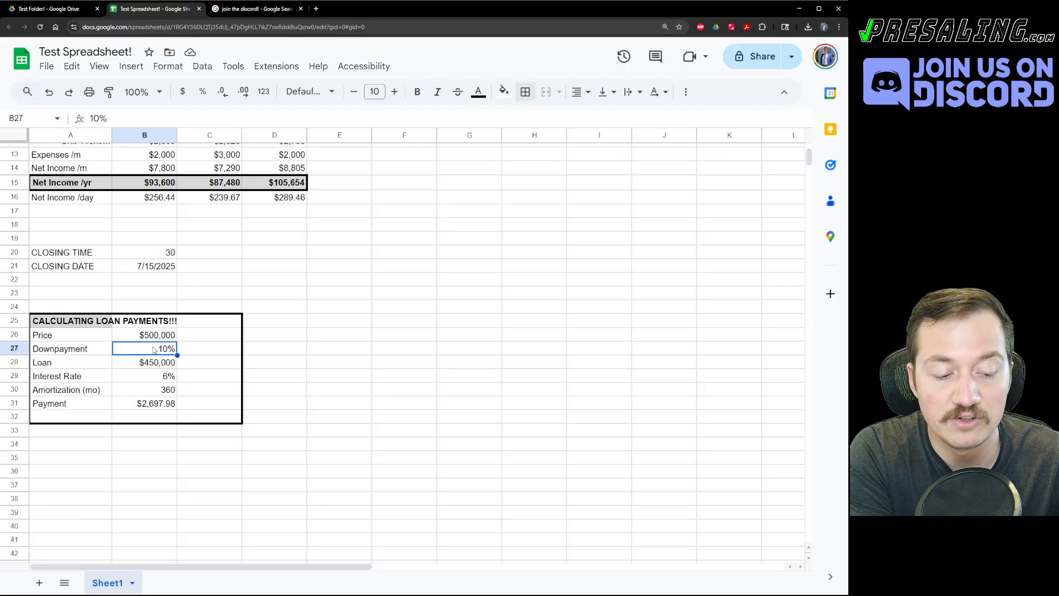
text(30)
key(Return)
click(154, 349)
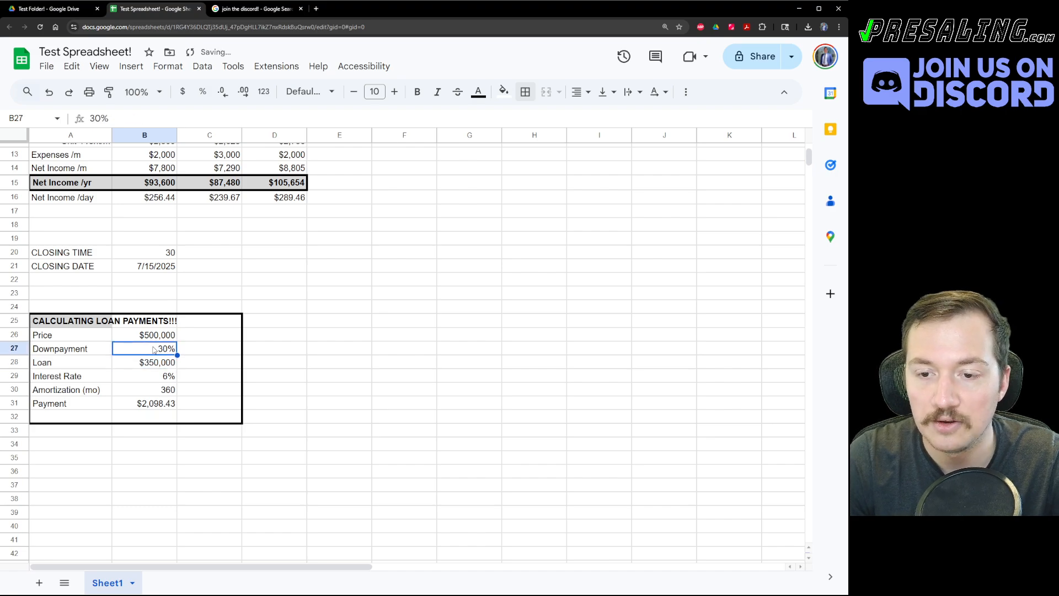
click(157, 407)
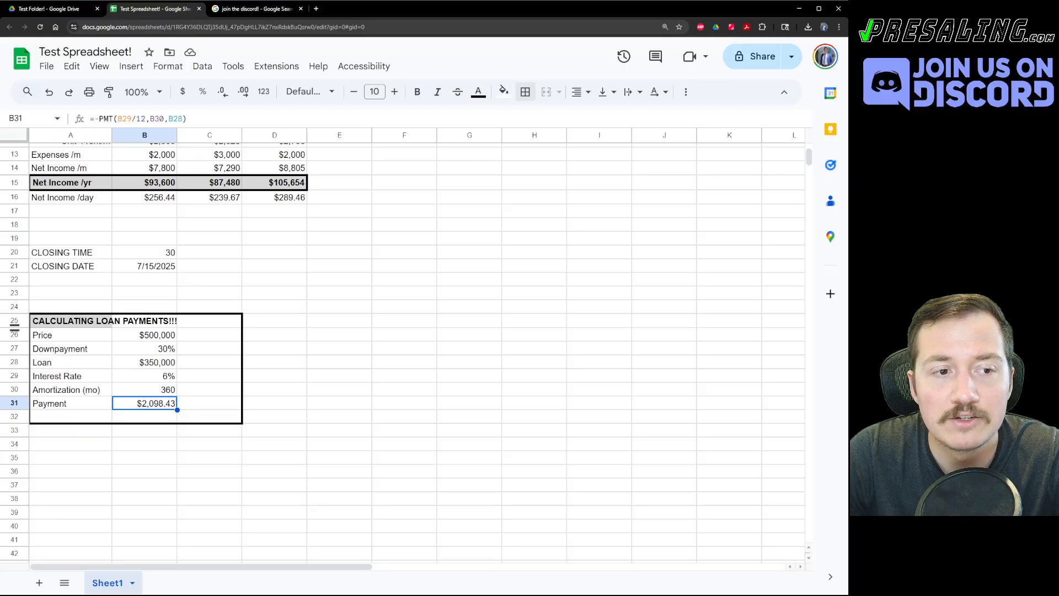
drag(72, 321, 156, 404)
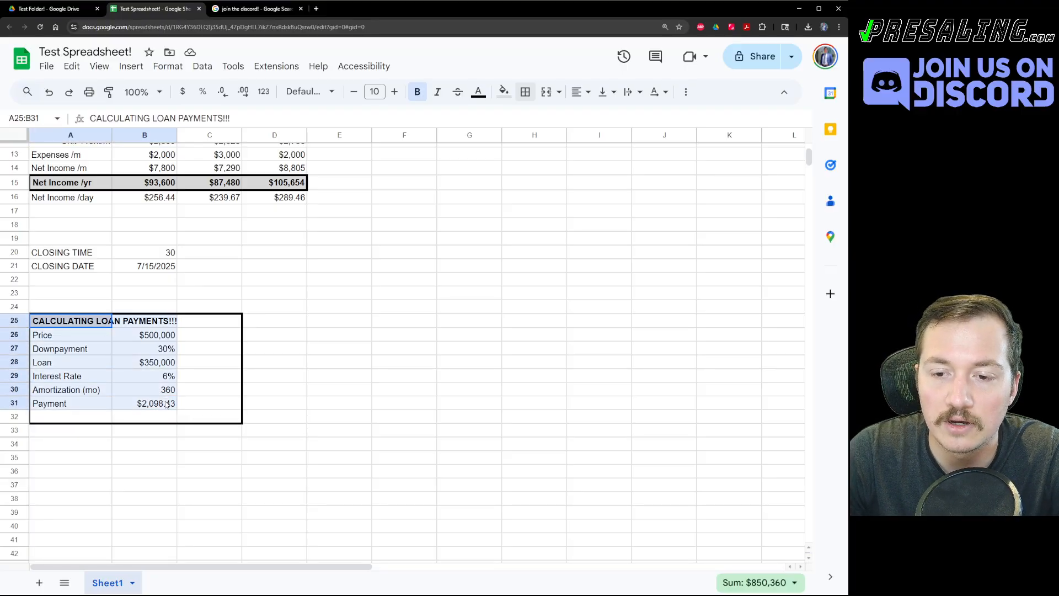
click(210, 431)
click(156, 405)
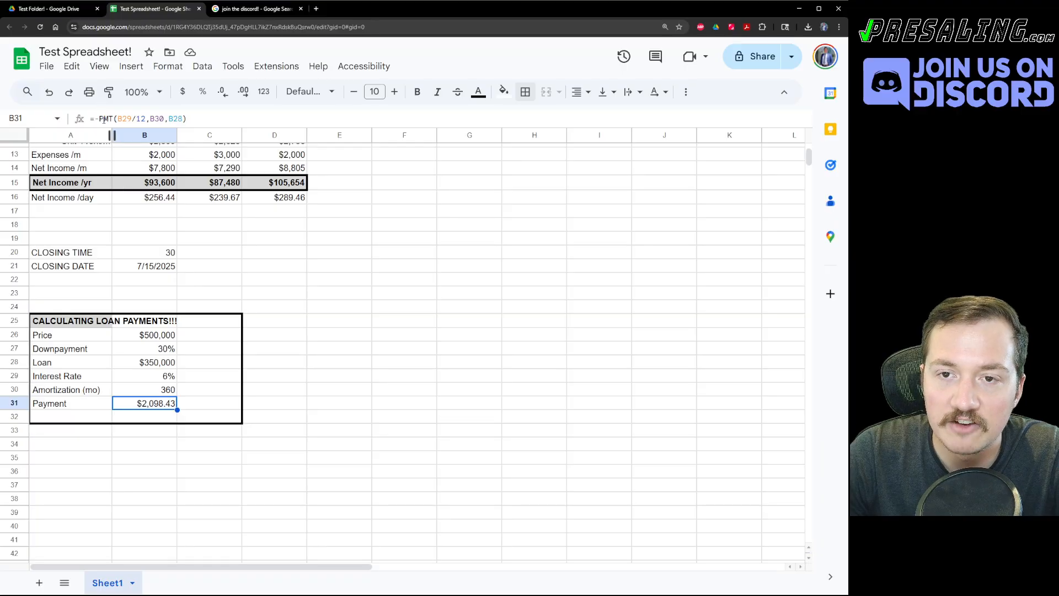
click(101, 119)
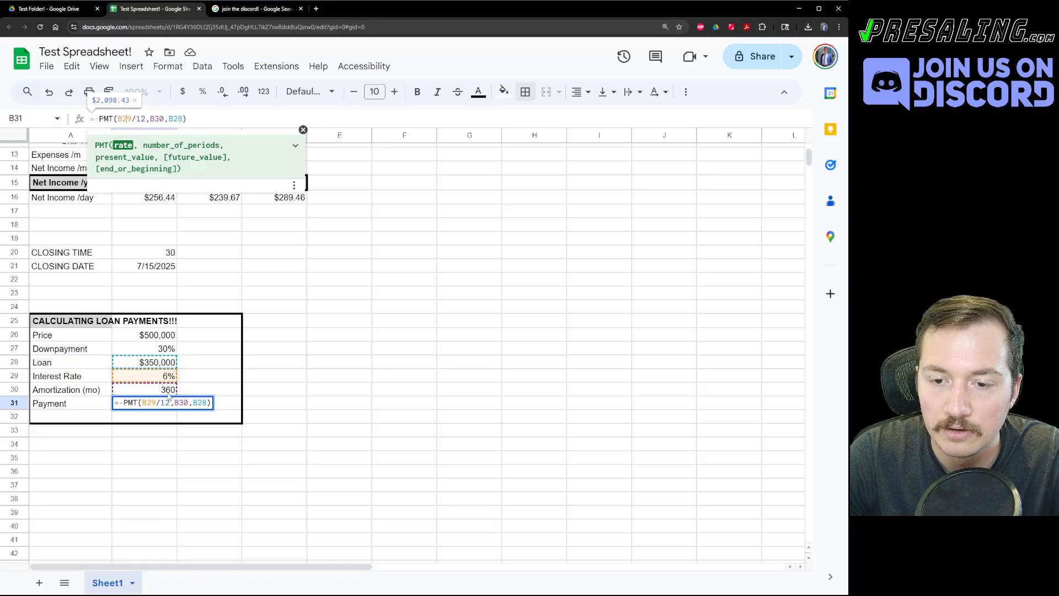
click(196, 365)
double_click(141, 402)
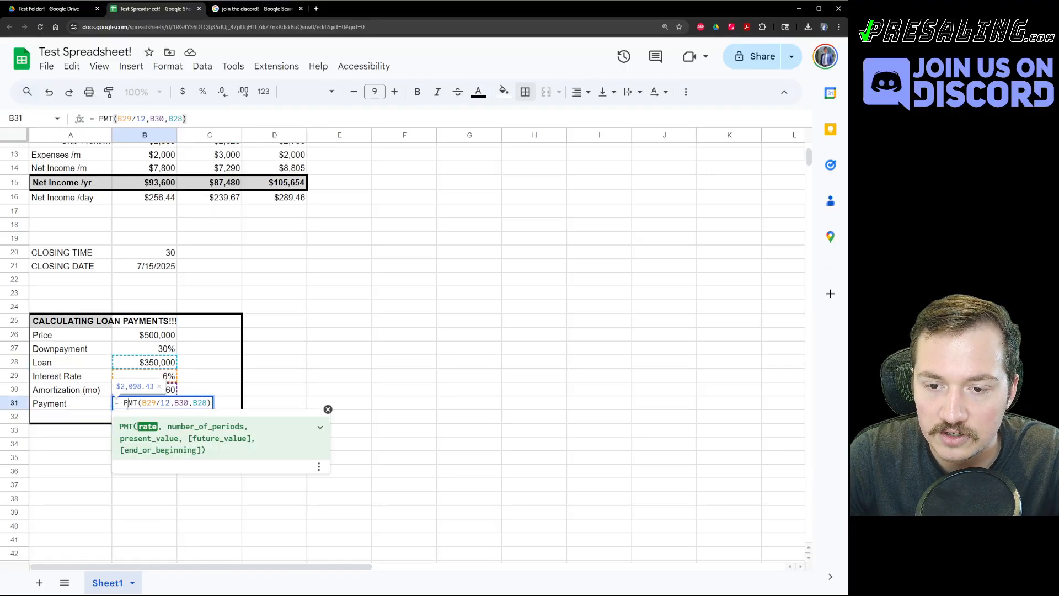
click(164, 403)
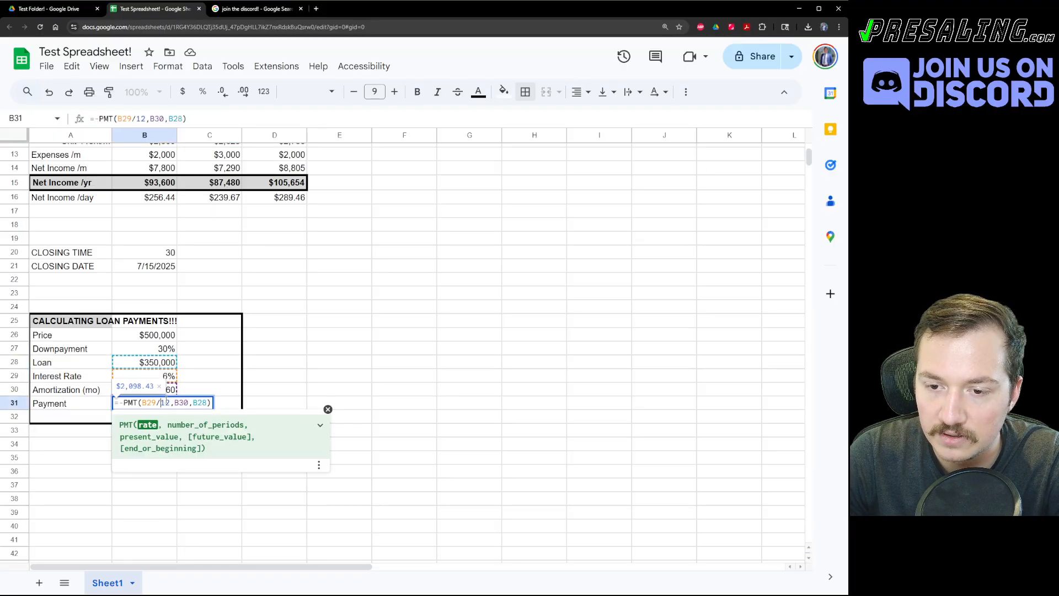
click(321, 427)
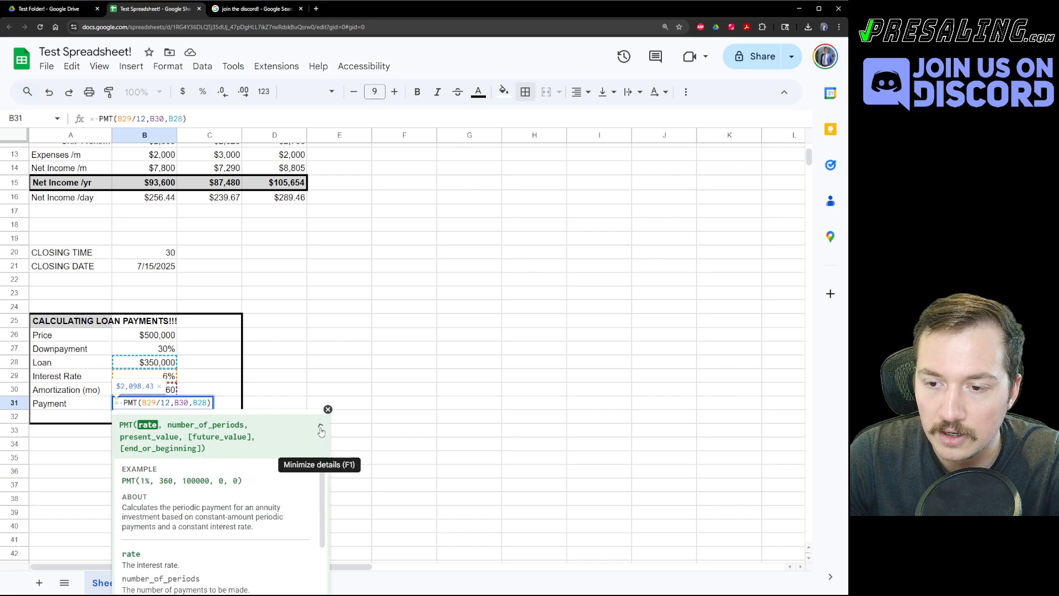
scroll(144, 480, down, 1)
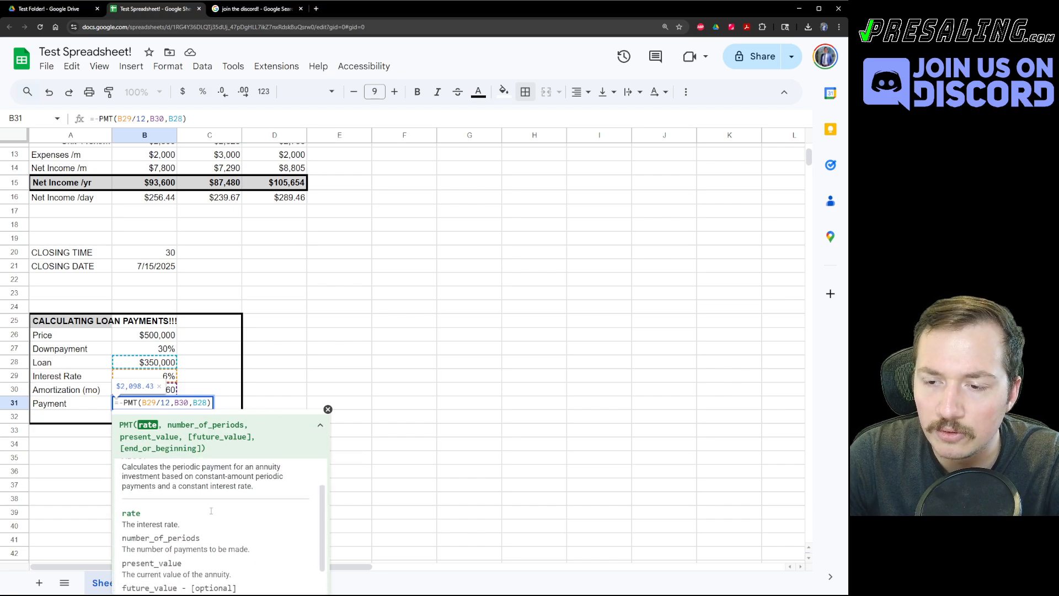
click(328, 410)
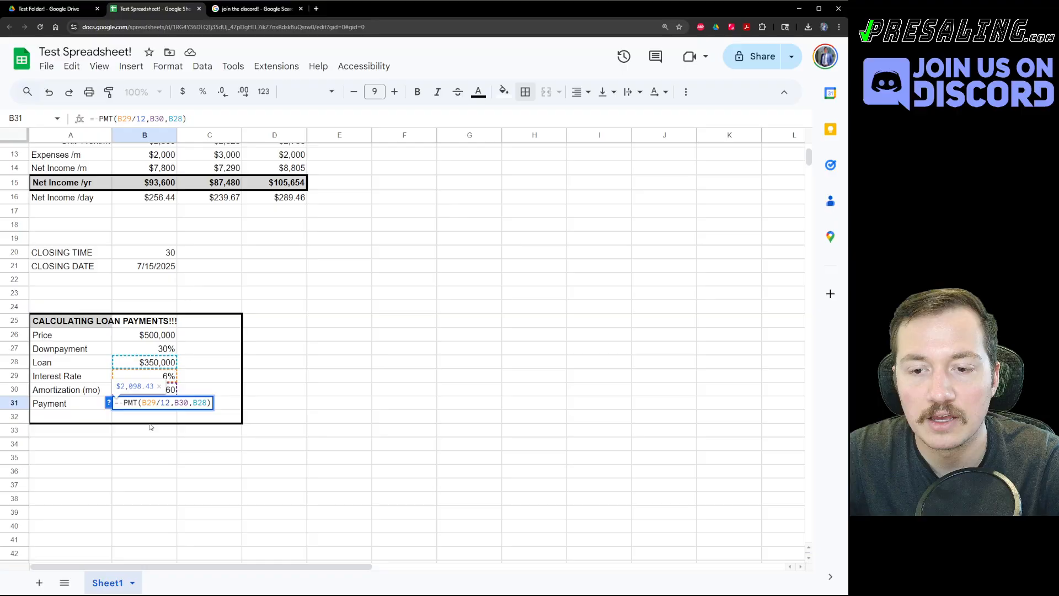
double_click(148, 403)
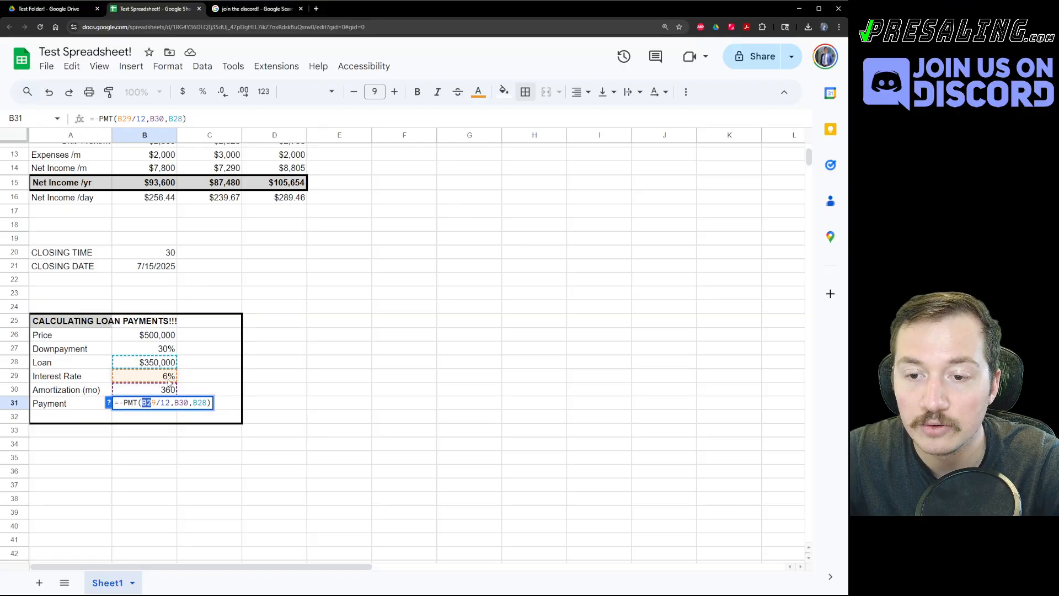
click(181, 404)
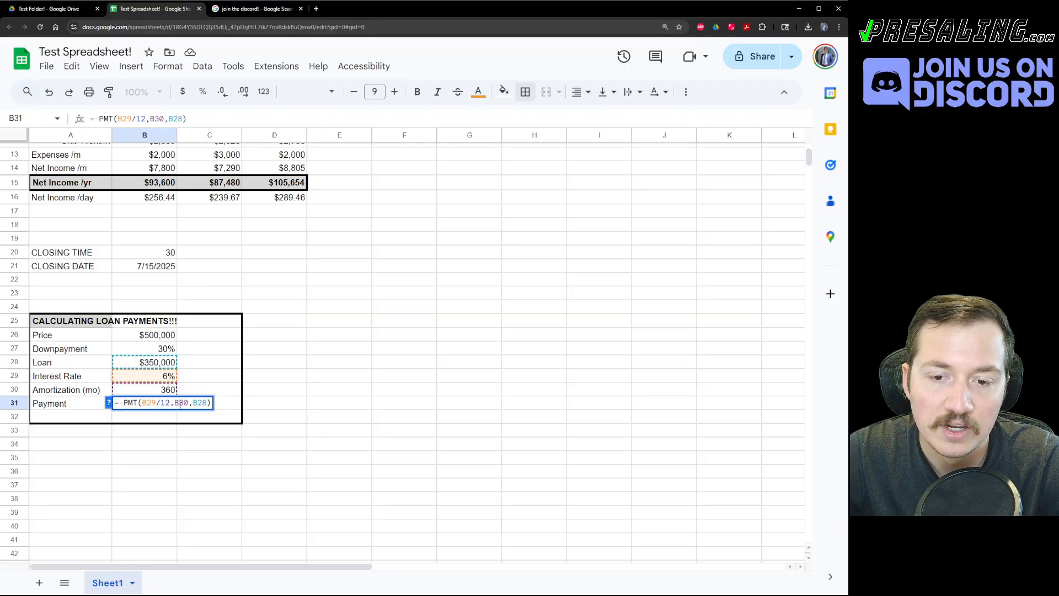
scroll(175, 393, down, 2)
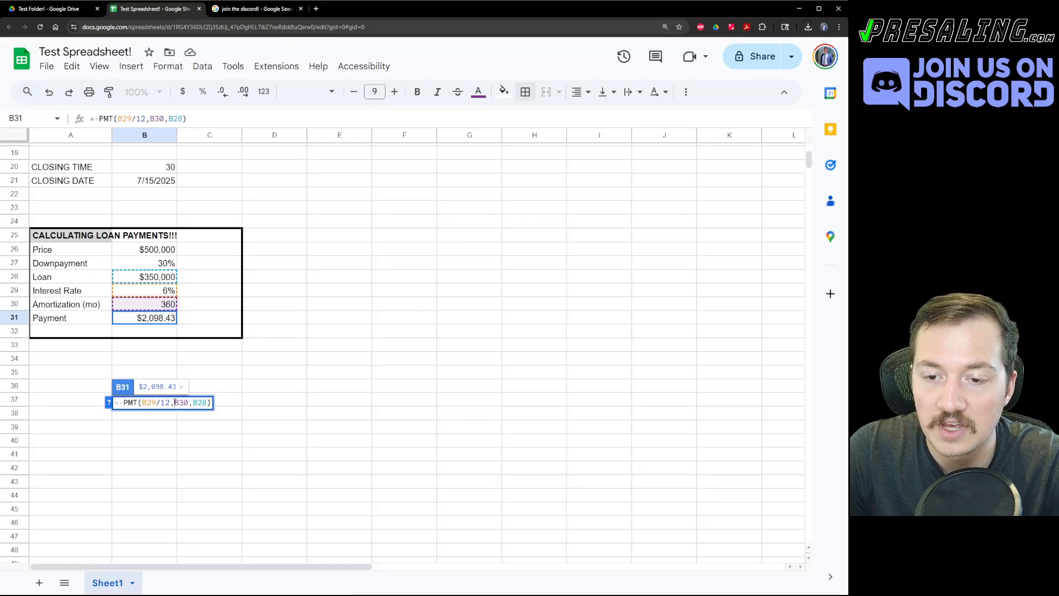
key(Escape)
Insert two blank rows above row 3.
click(264, 398)
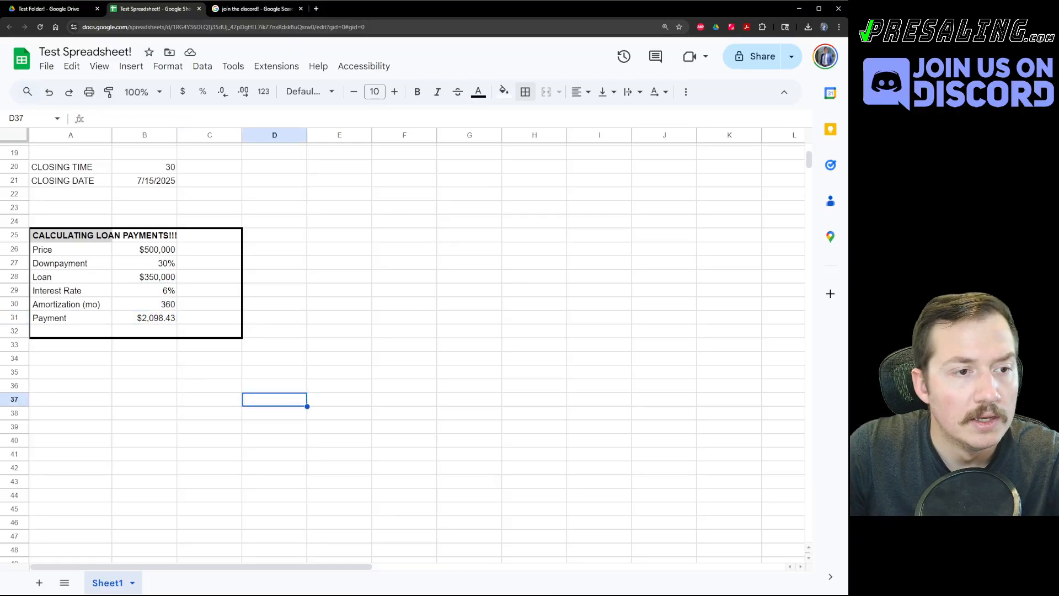
click(90, 390)
scroll(91, 390, up, 6)
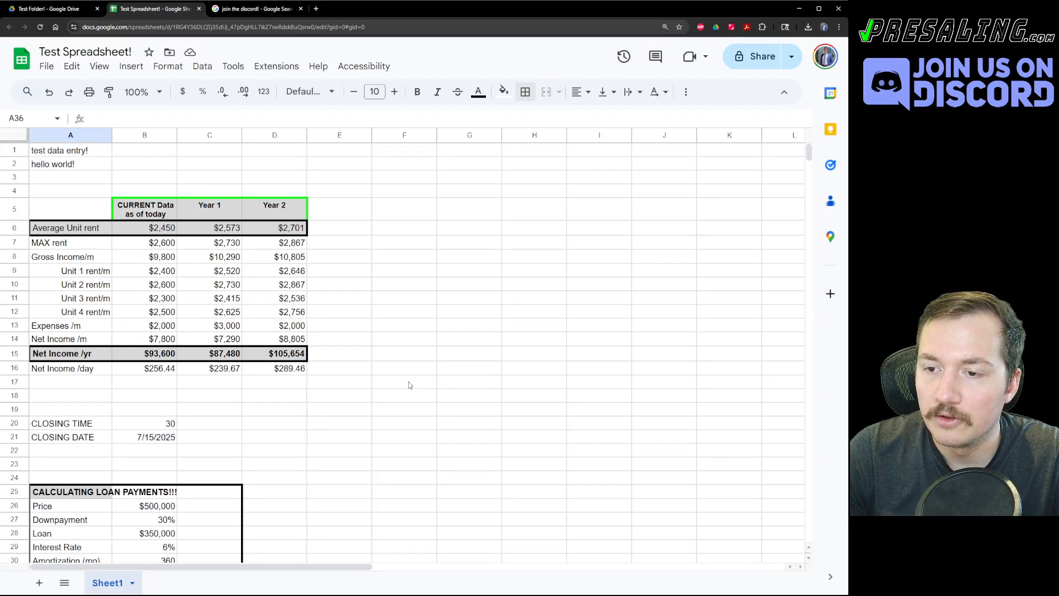
click(274, 436)
right_click(72, 180)
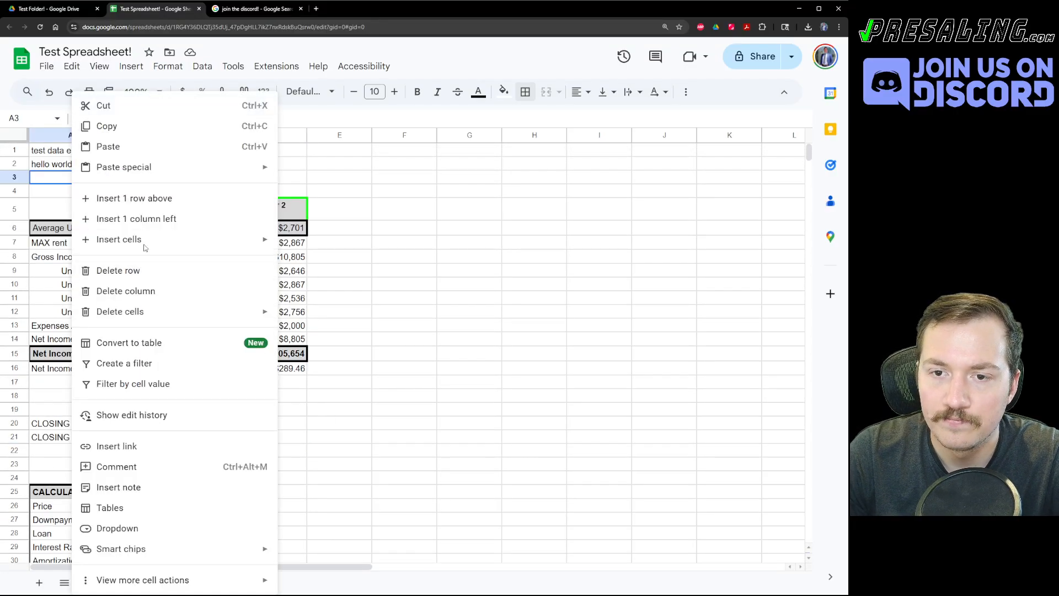
click(123, 201)
key(ctrl+y)
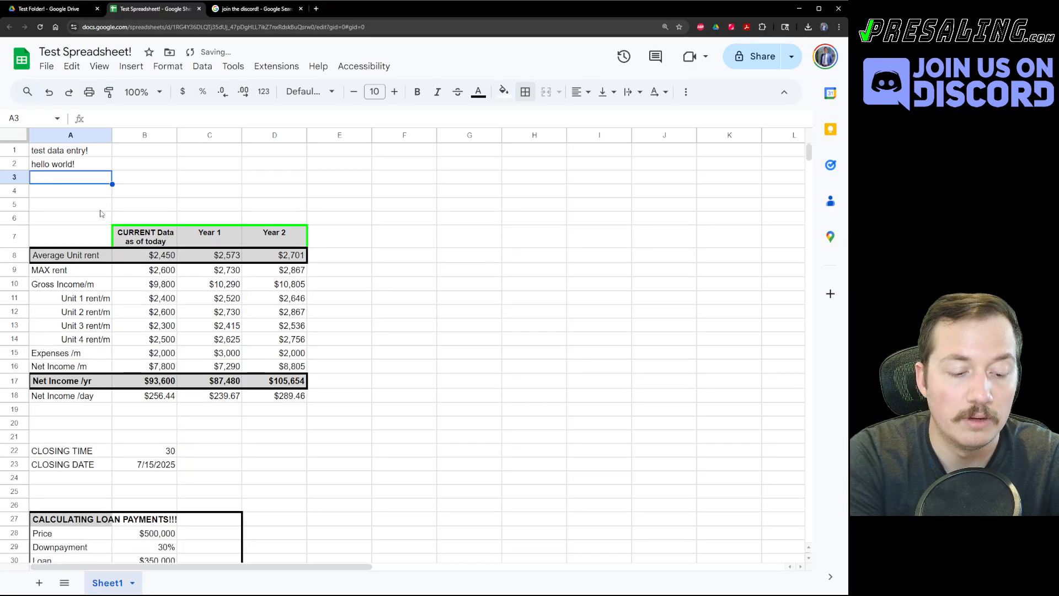
Enter ADDRESS in A3 with a placeholder street address in B3.
text(ADDRESS)
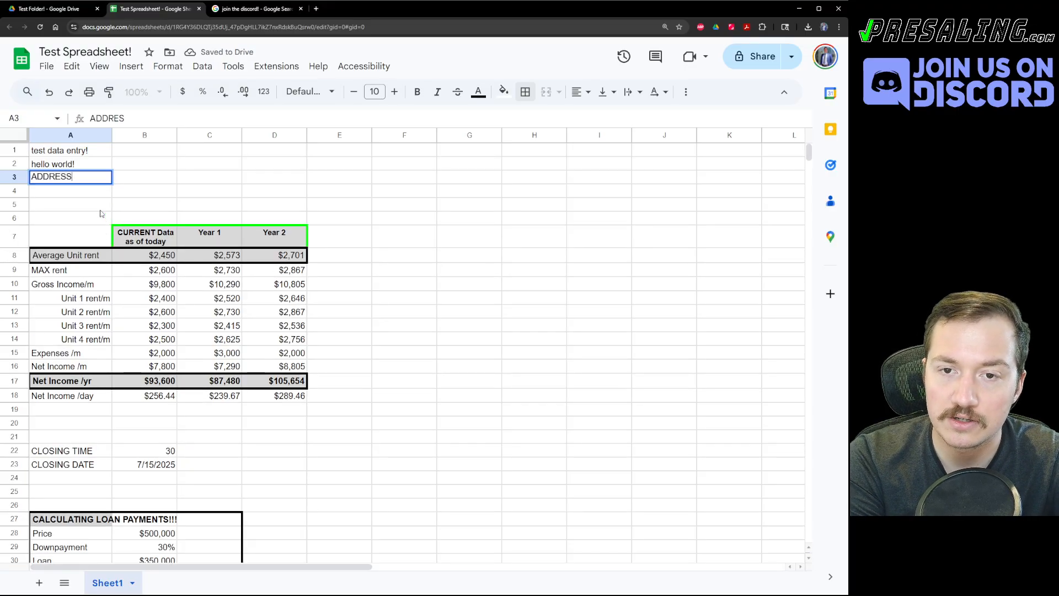
key(Tab)
text(123 Main St)
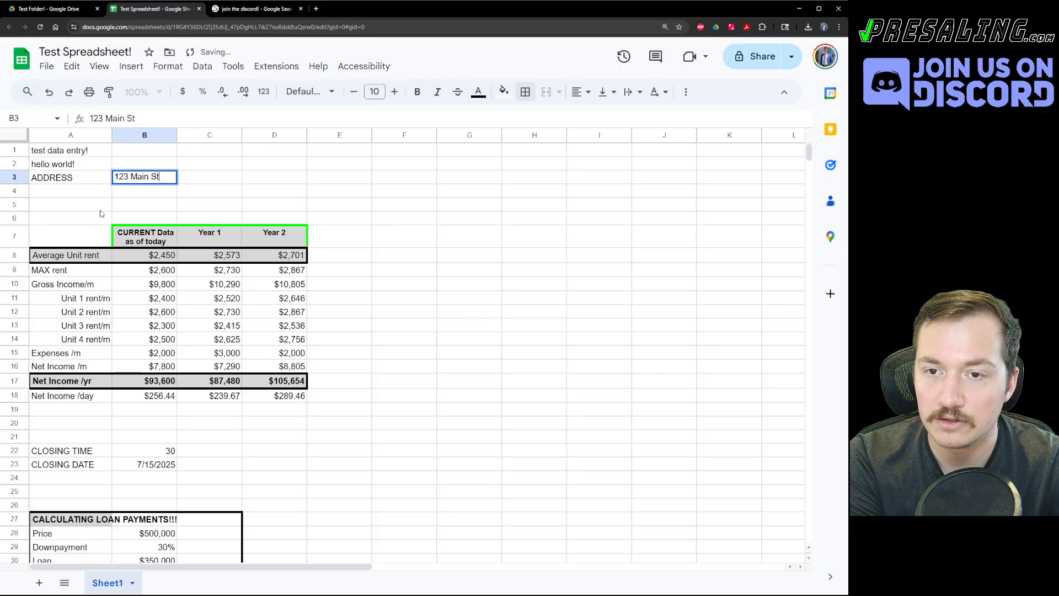
text(, City, State,)
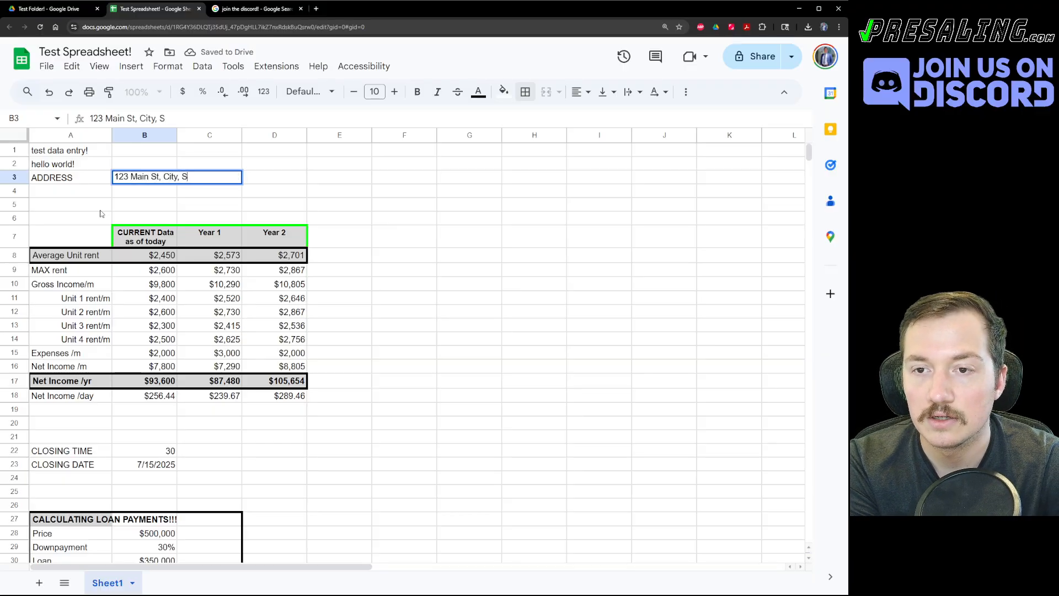
key(BackSpace)
key(BackSpace)
key(BackSpace)
key(BackSpace)
key(BackSpace)
key(BackSpace)
key(BackSpace)
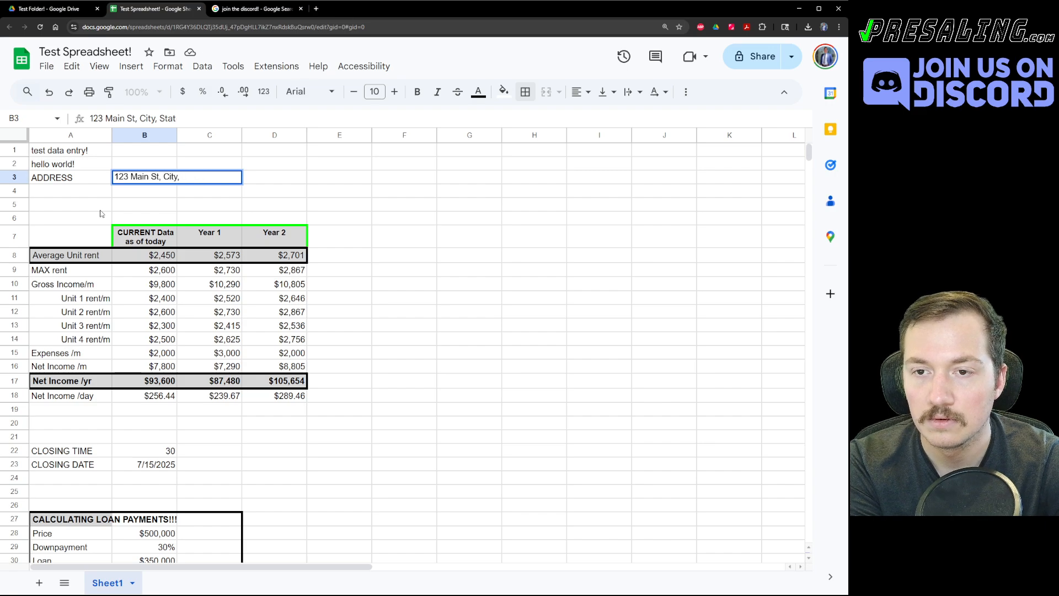
text(ST,  12345)
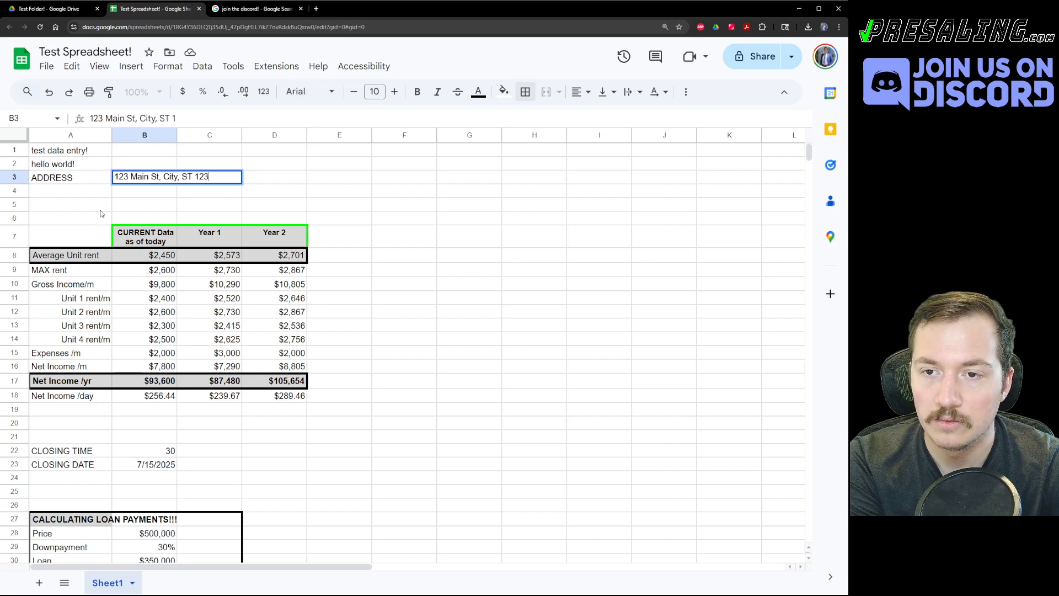
key(Return)
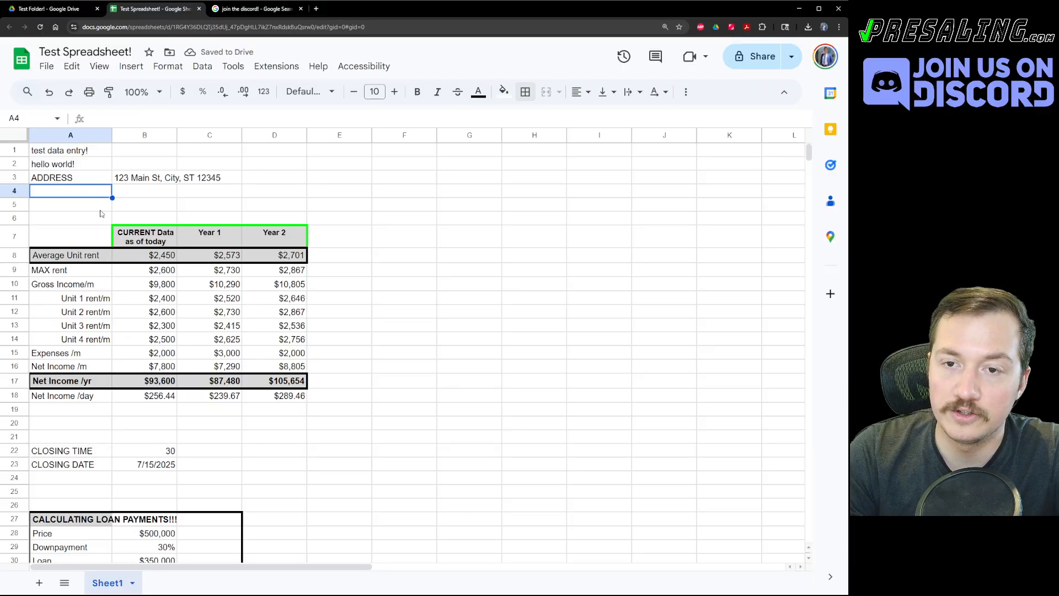
key(Up)
key(Right)
key(Left)
key(Down)
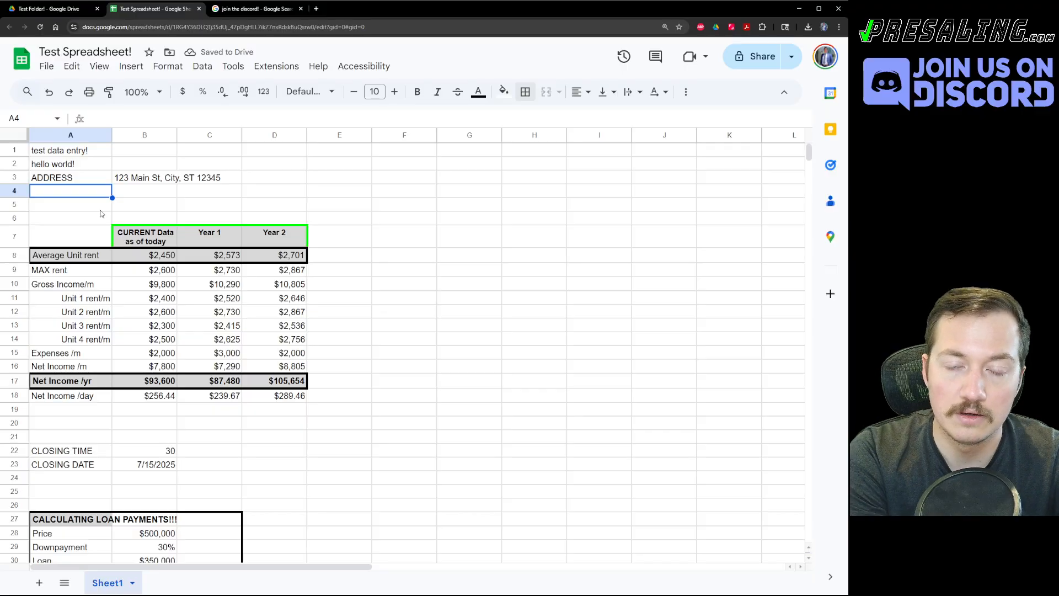
Enter LINK in A4 with Zillow beside it in B4.
text(LINK)
key(Tab)
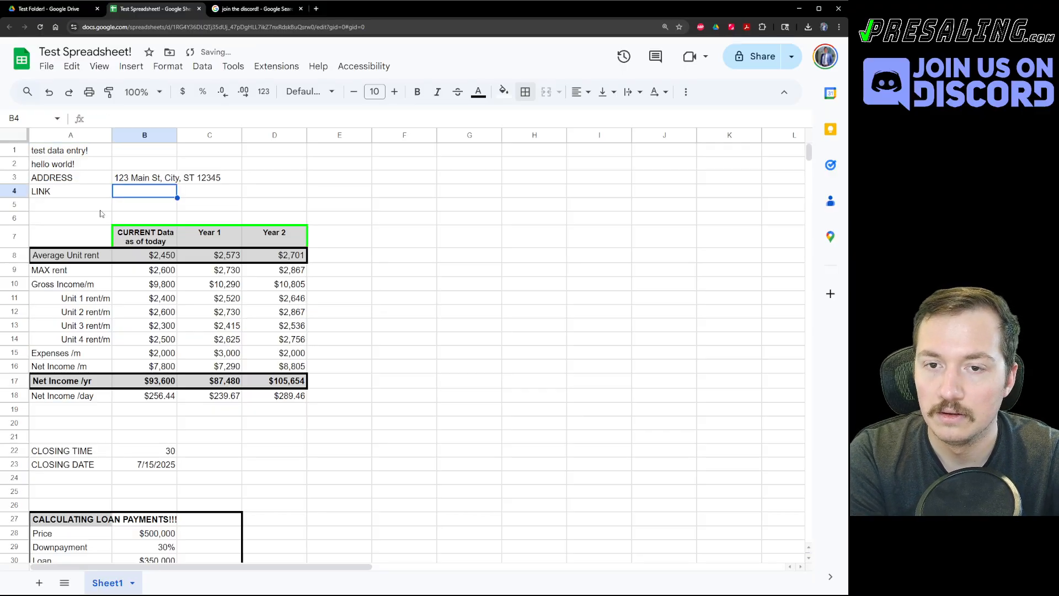
text(Zill)
text(ow)
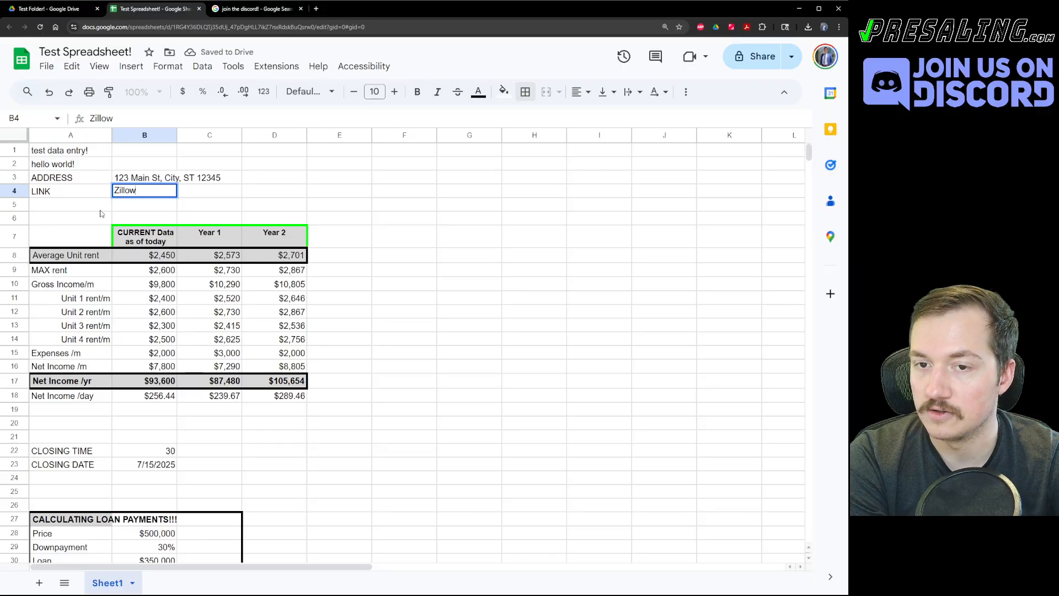
key(Return)
key(Up)
key(Right)
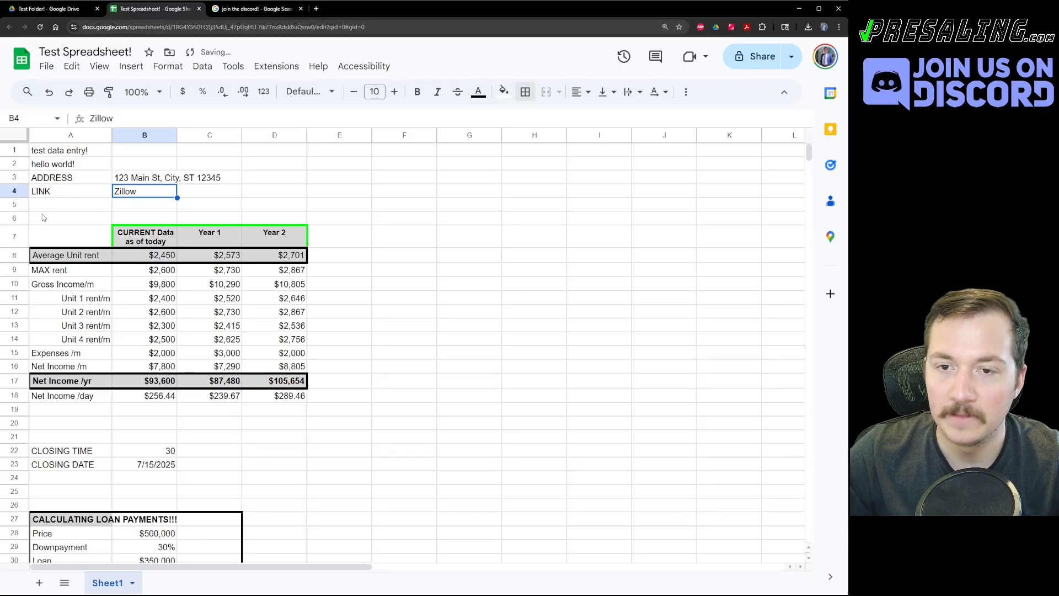
right_click(136, 194)
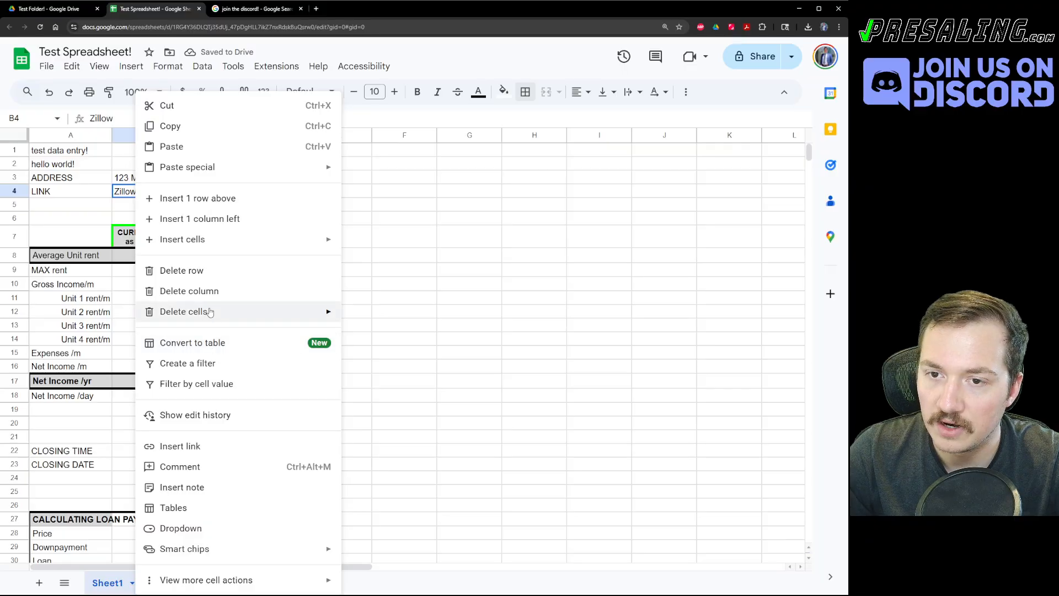
click(193, 449)
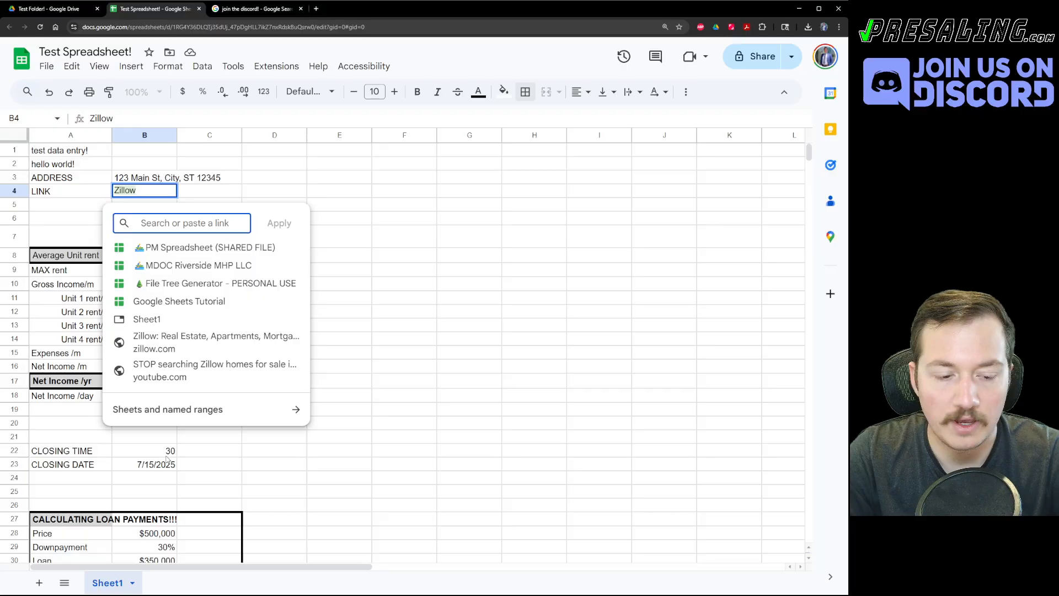
text(www.)
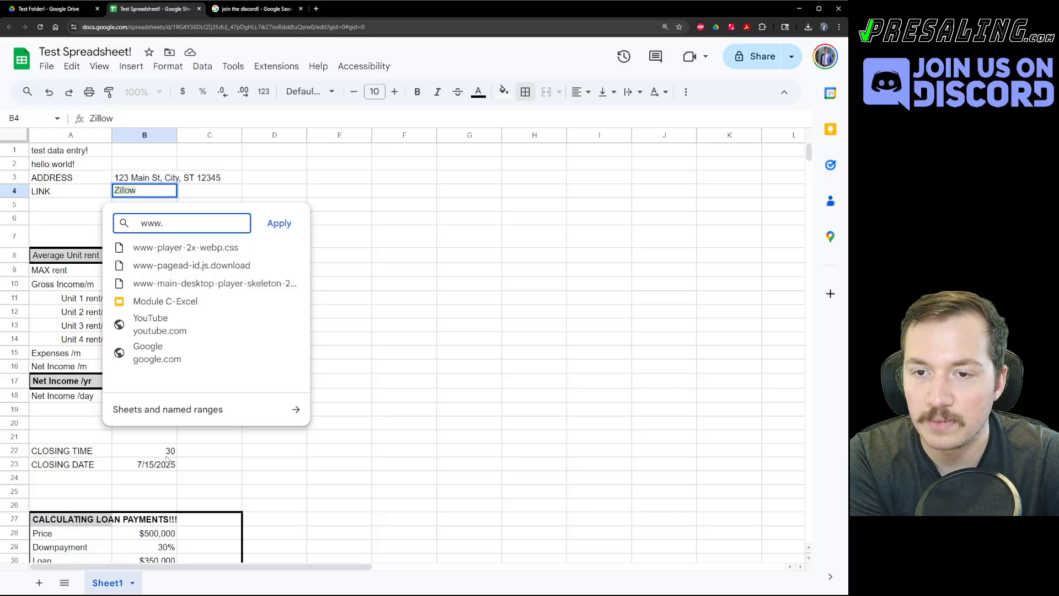
text(google.com)
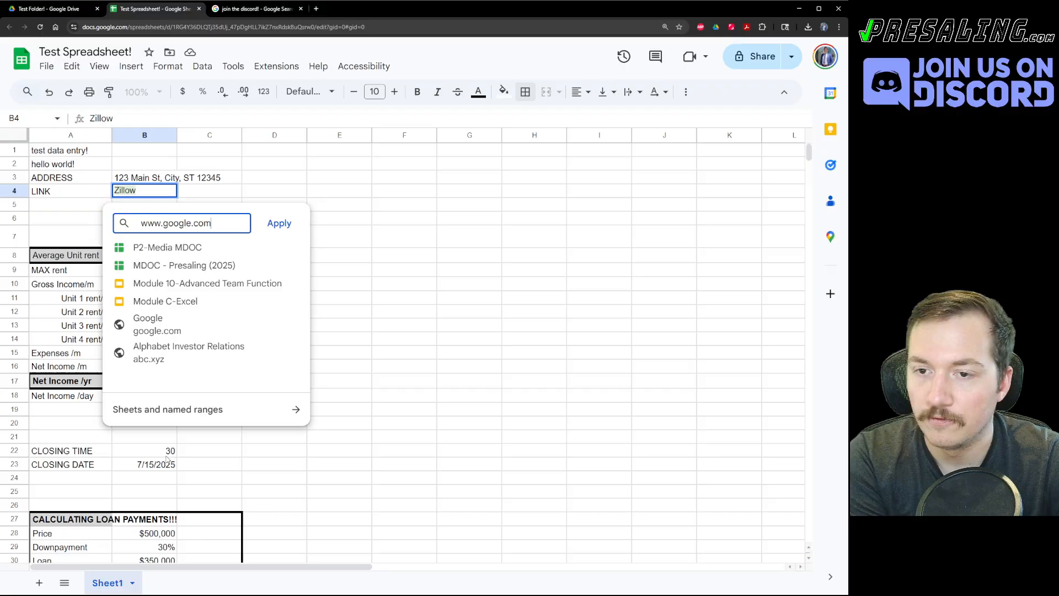
click(279, 223)
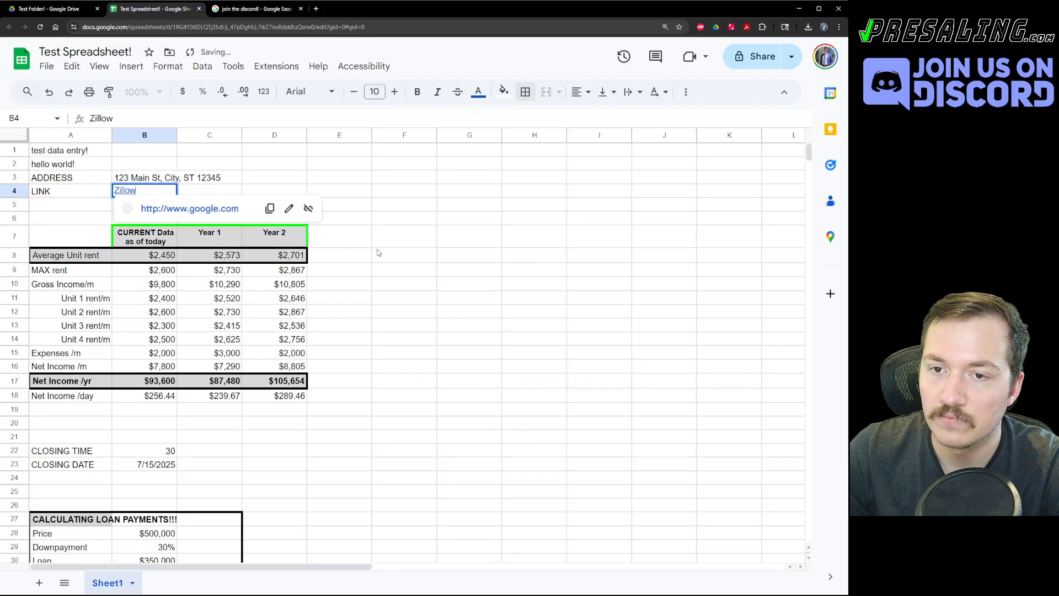
click(415, 258)
click(143, 192)
click(173, 213)
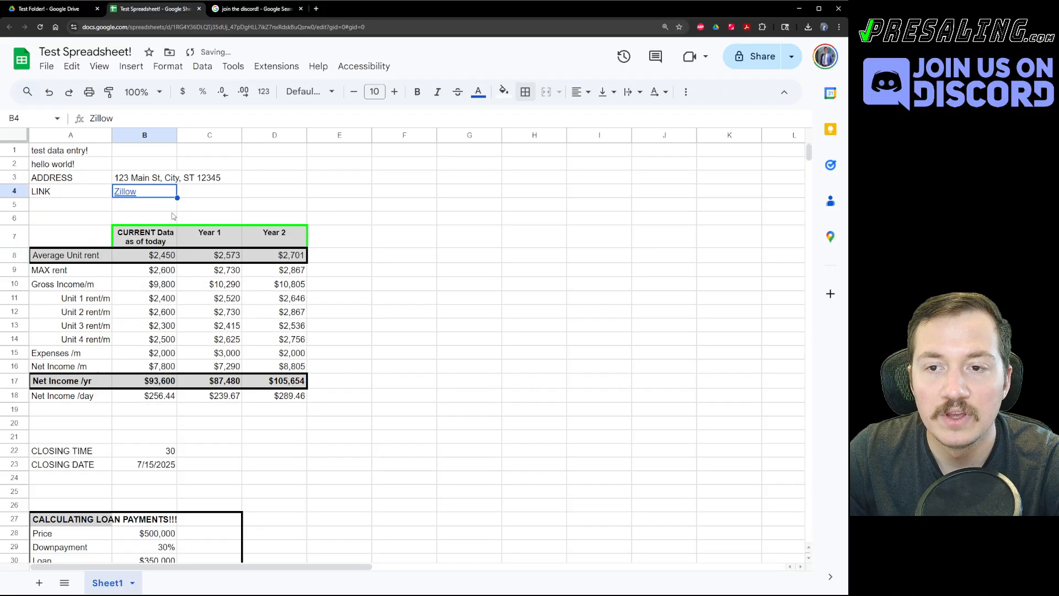
key(ctrl+shift+Tab)
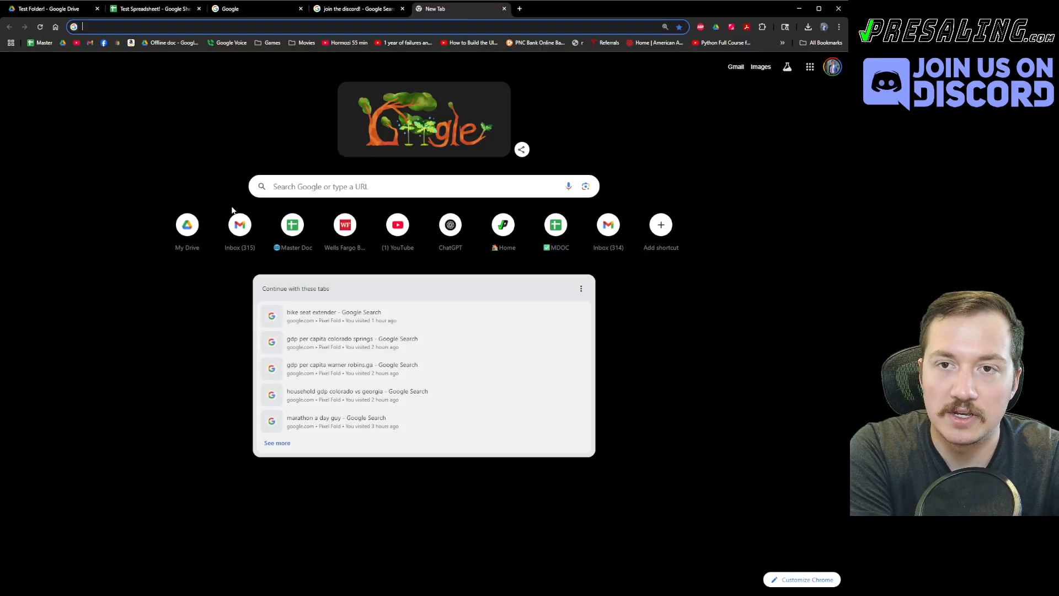
Open zillow.com, browse homes for sale, view the Sapphire Plan listing, then close it.
text(zillow)
key(Return)
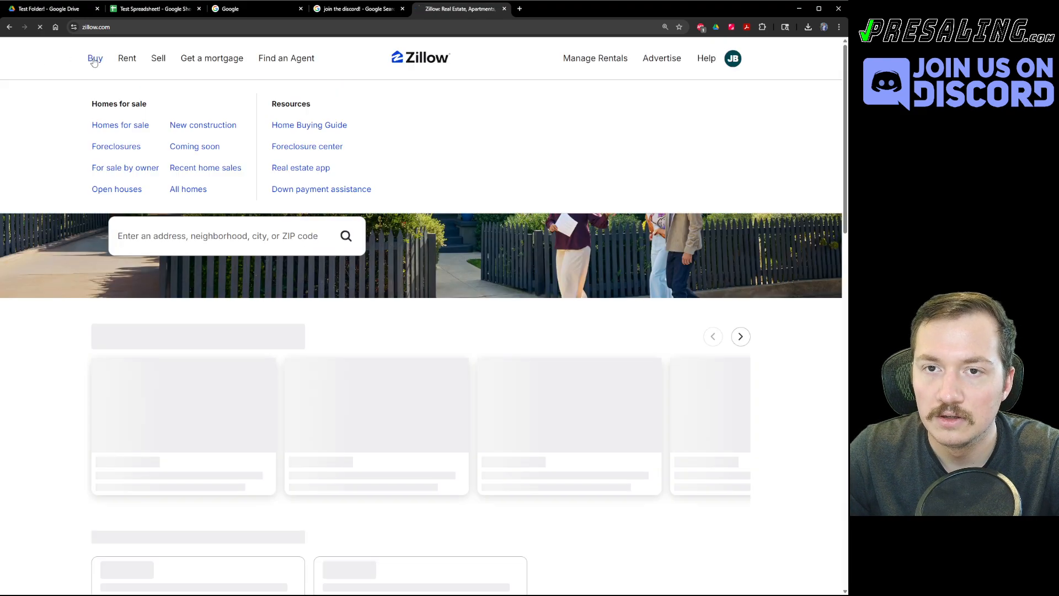
click(94, 61)
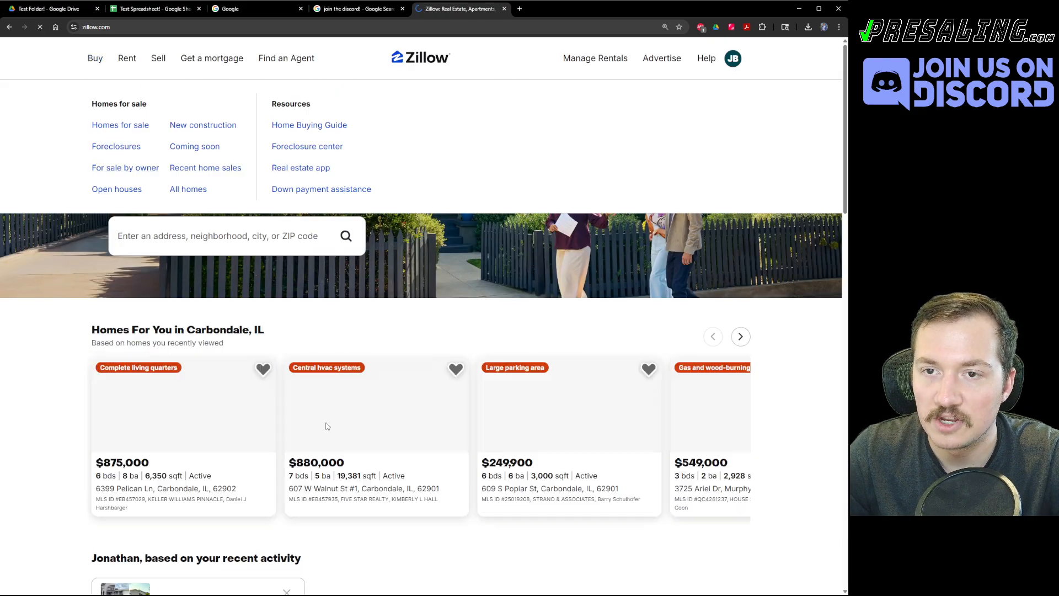
click(524, 276)
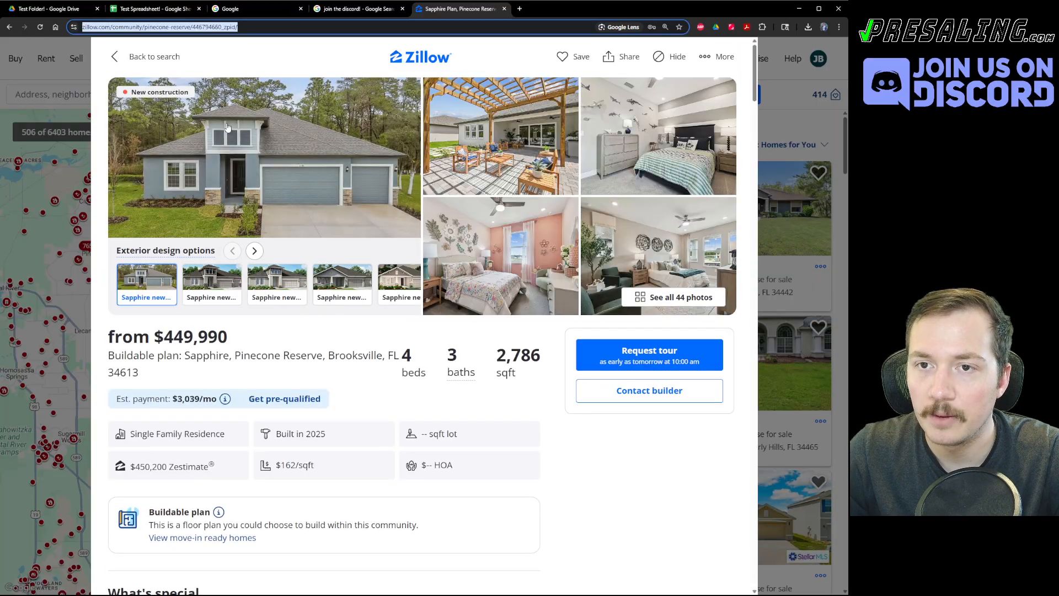
key(ctrl+w)
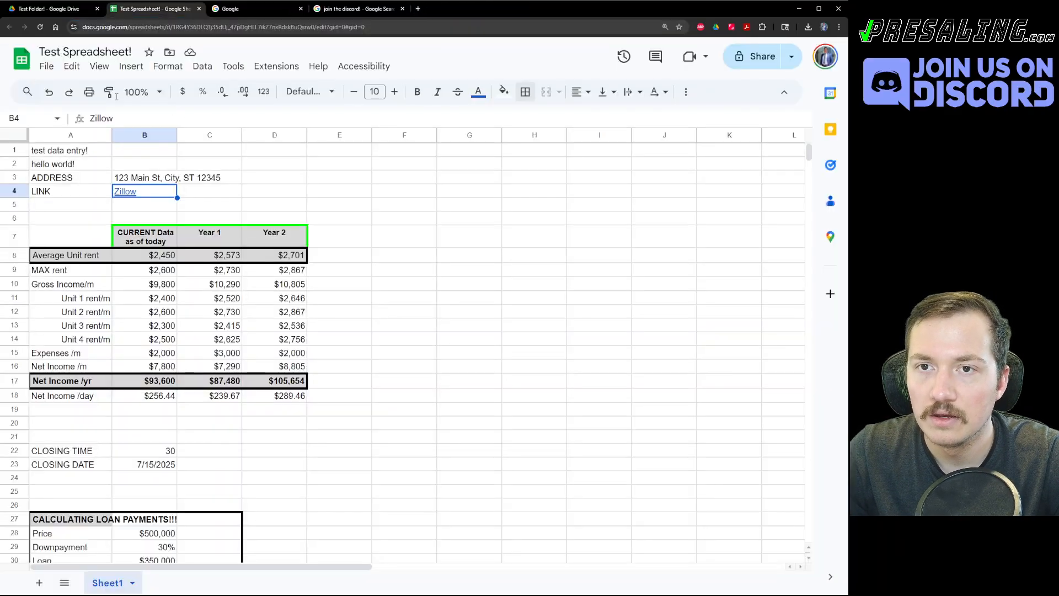
Replace B4's link address with the copied Zillow listing URL.
right_click(141, 193)
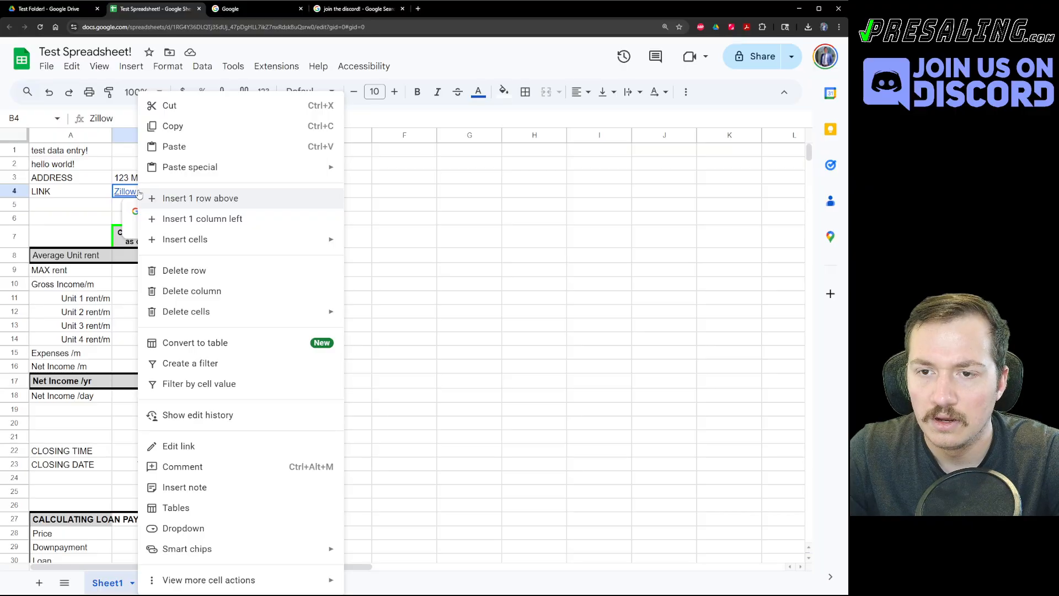
click(190, 446)
click(177, 250)
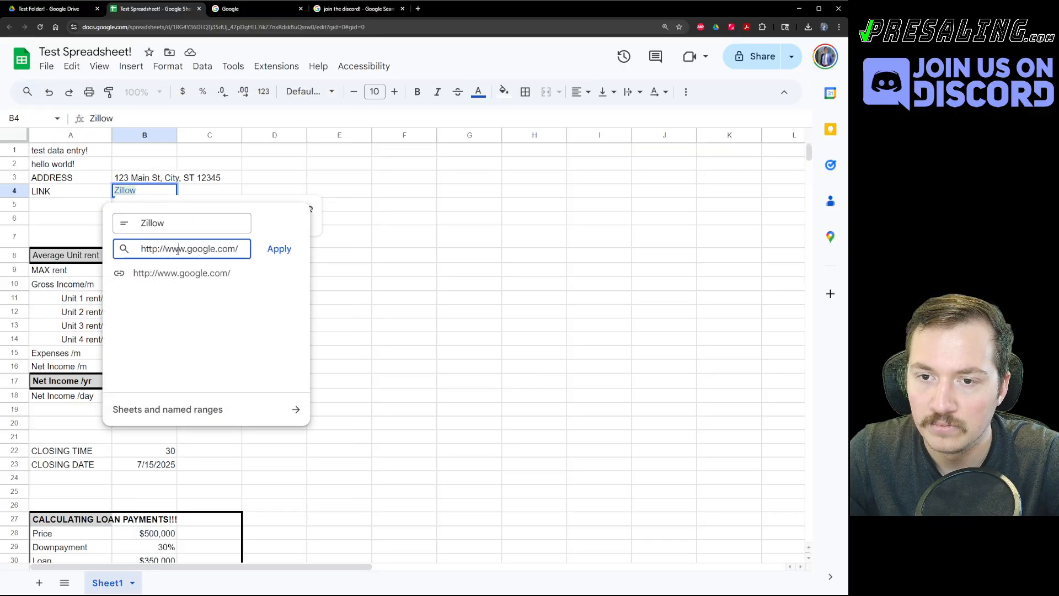
key(ctrl+a)
key(ctrl+v)
drag(241, 249, 96, 257)
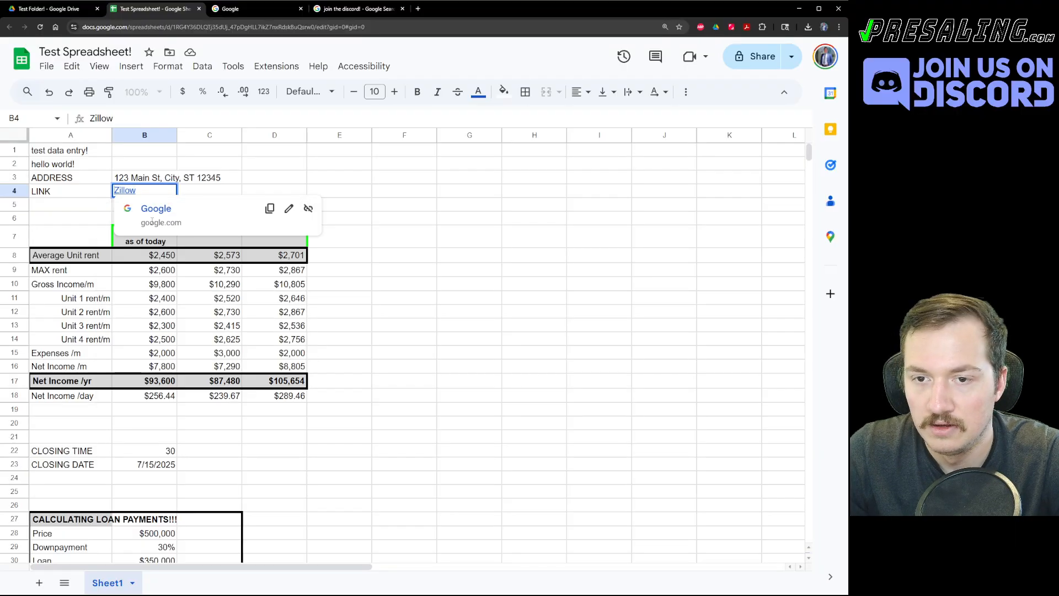
click(289, 208)
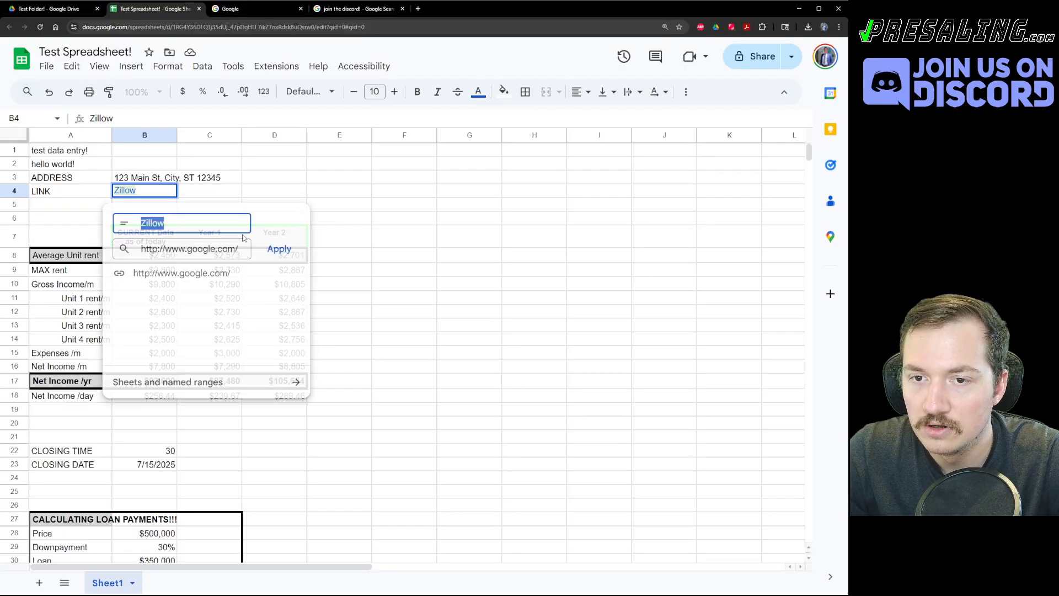
click(183, 246)
key(ctrl+a)
key(ctrl+v)
Change the link text to 'On market Link!' and apply it.
double_click(178, 227)
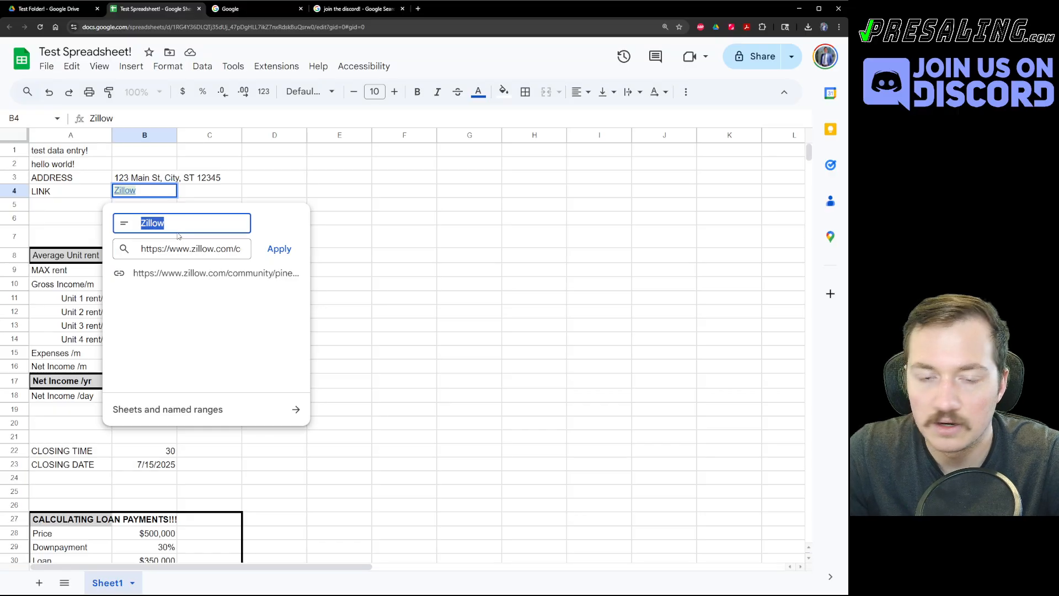
text(On m)
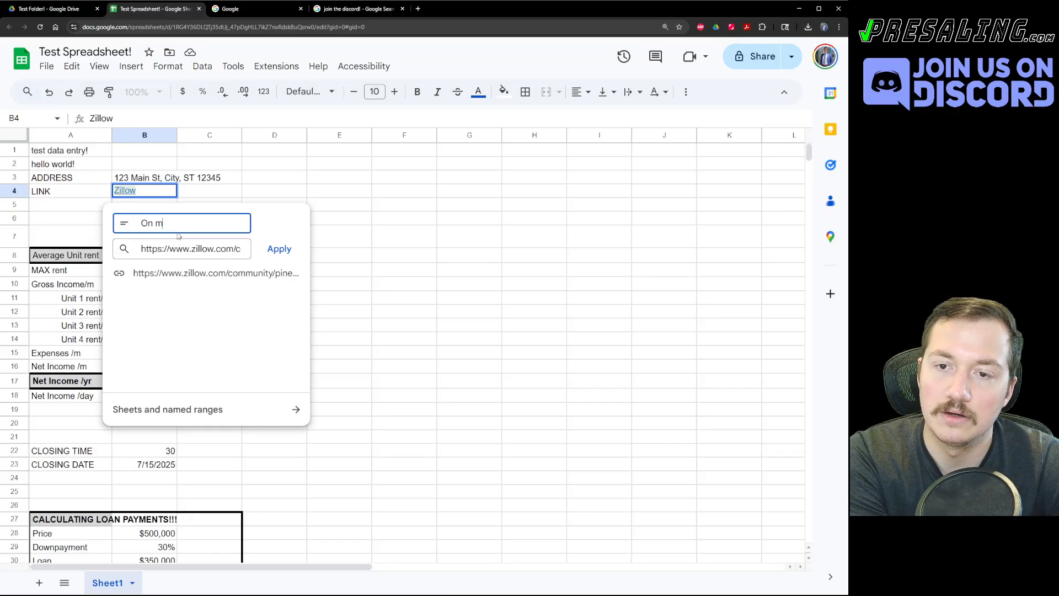
text(arket Link!)
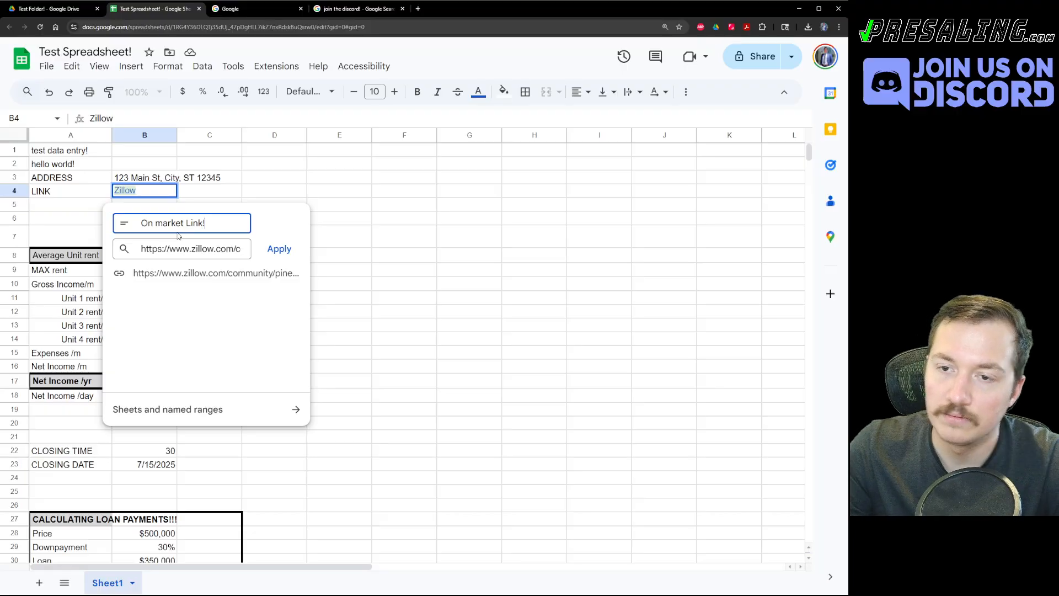
click(281, 249)
click(468, 191)
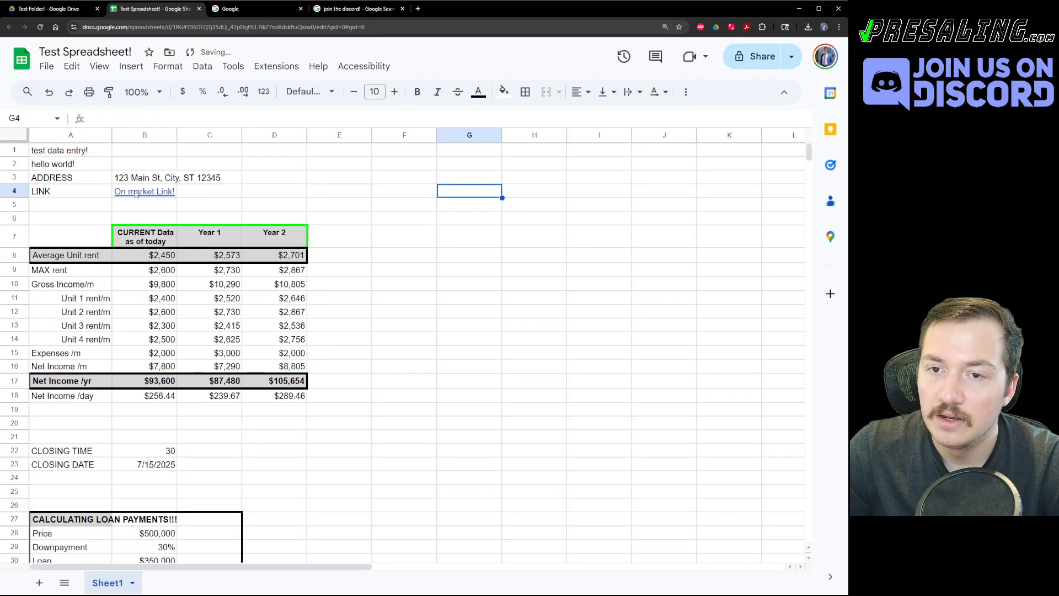
click(173, 193)
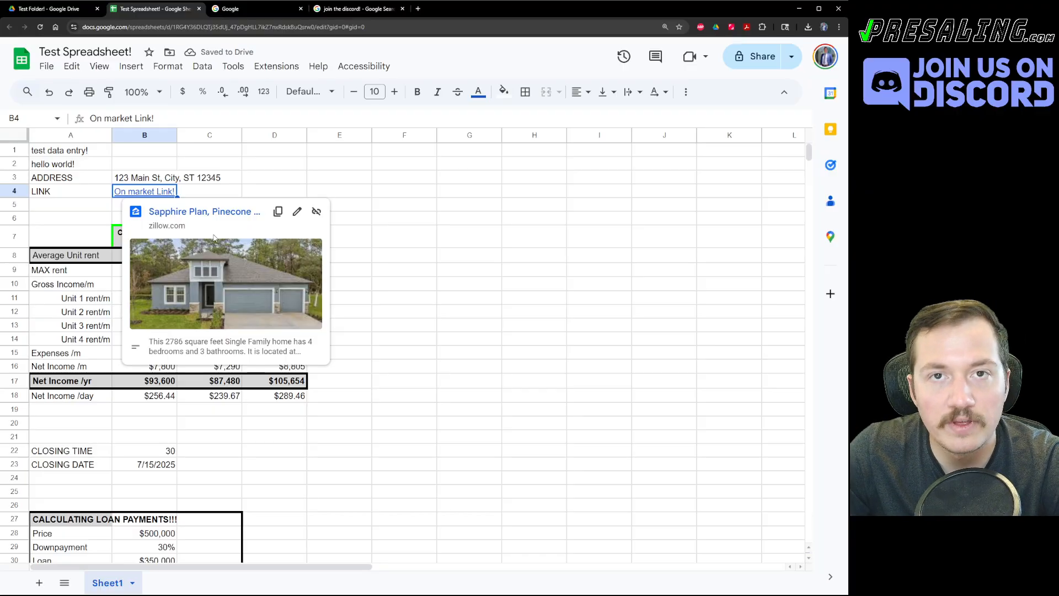
click(449, 217)
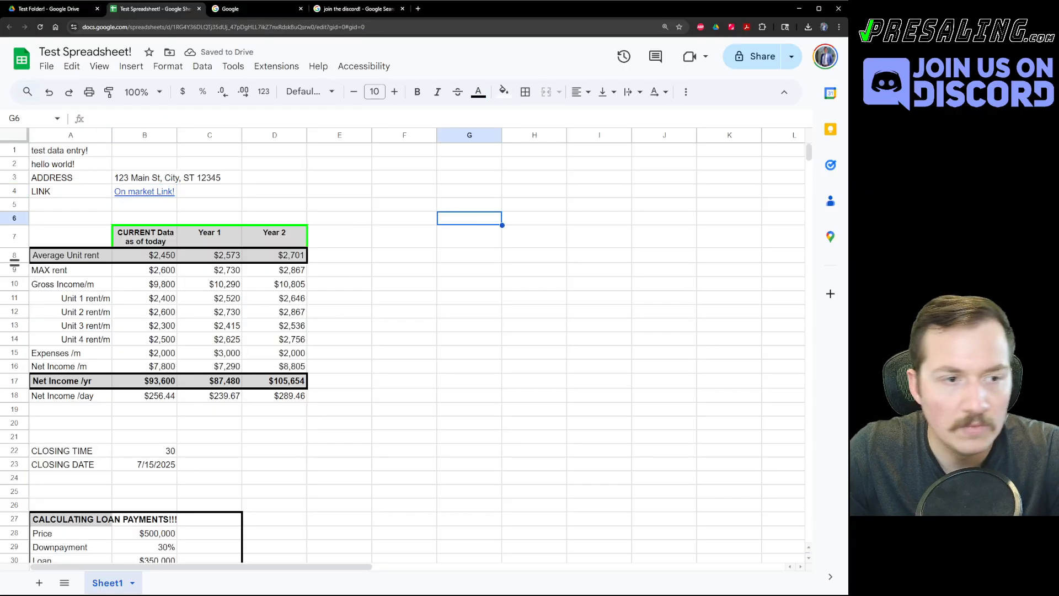
Label A5 STATUS and add a dropdown to B5.
click(82, 208)
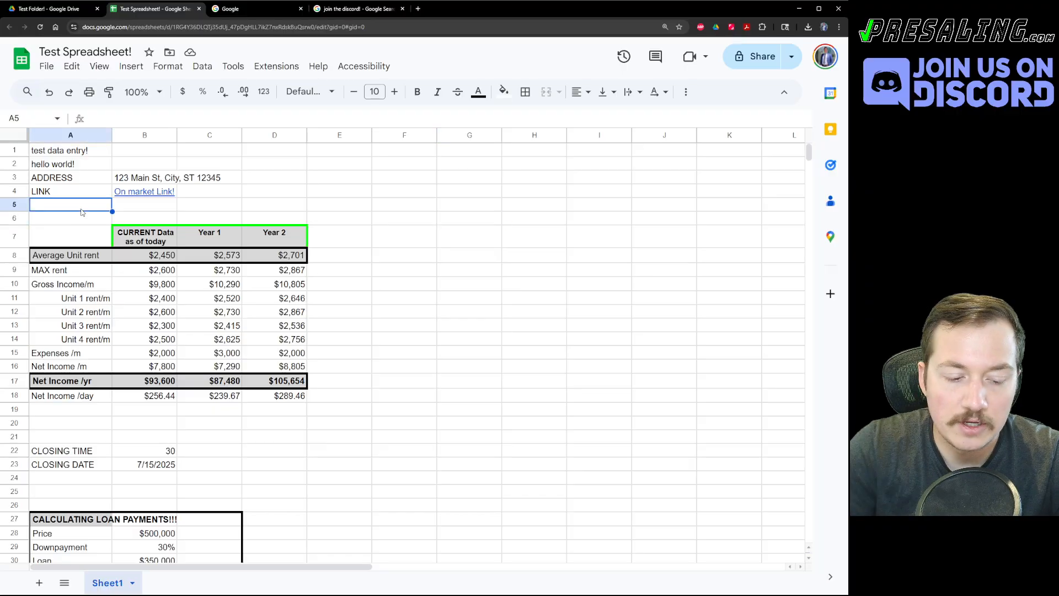
text(STATUS)
key(Tab)
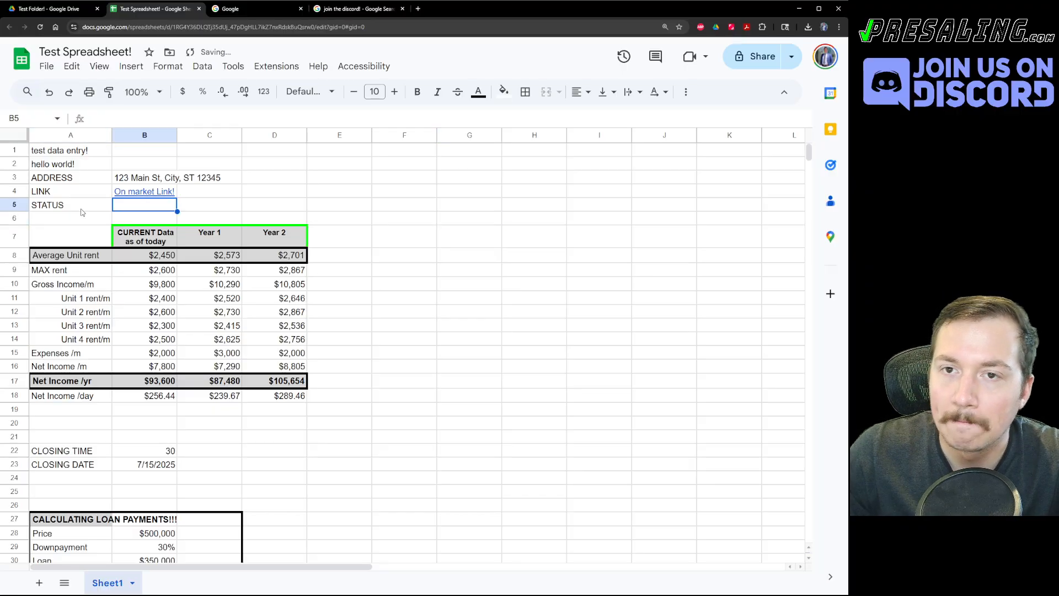
click(131, 67)
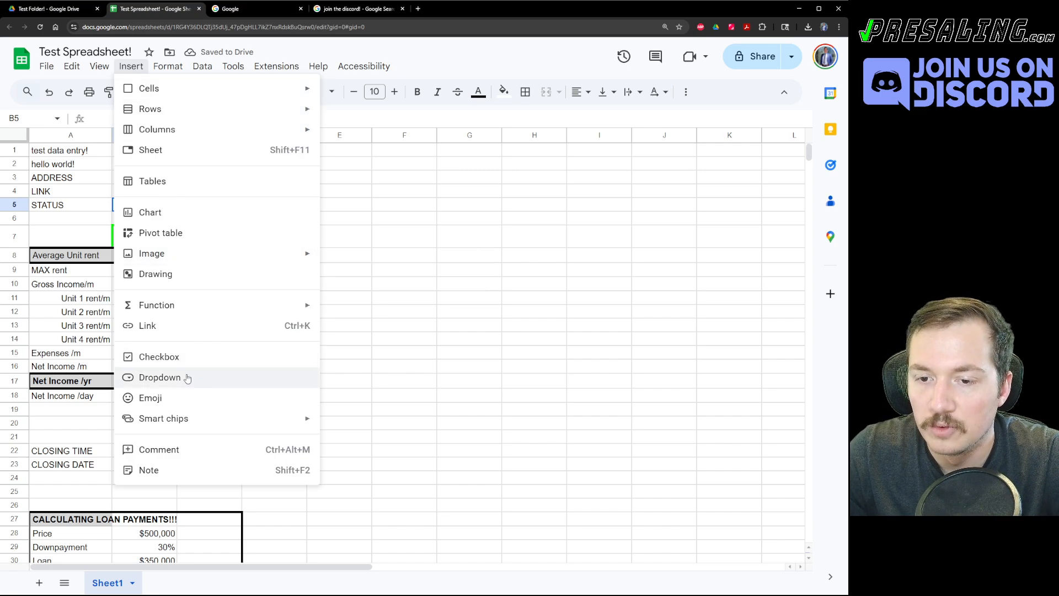
click(155, 380)
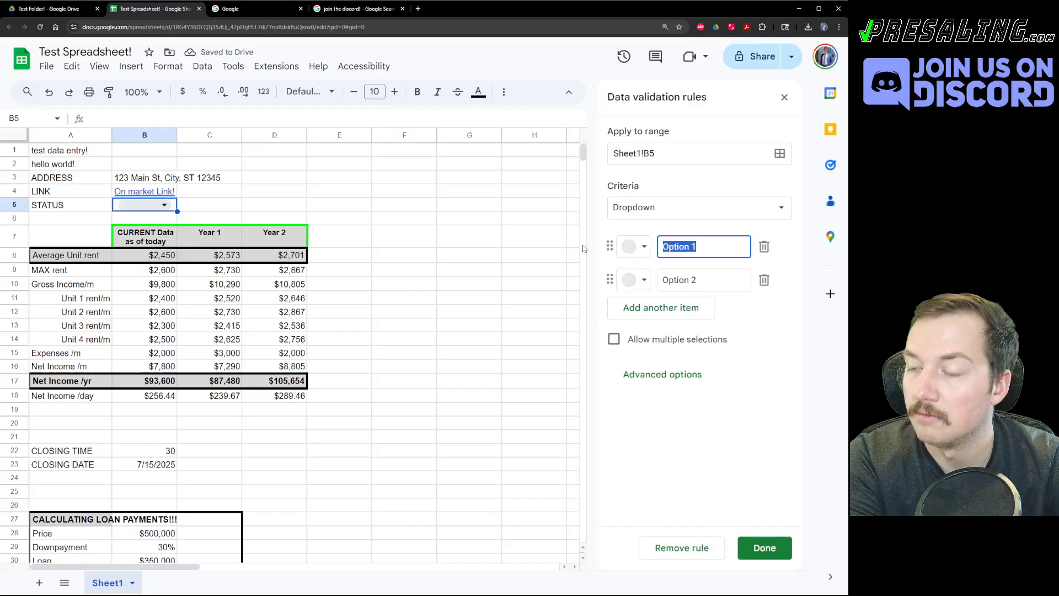
Enter dropdown options Contacted, Not Contacted, Under Contract and Closed!
text(Contacted)
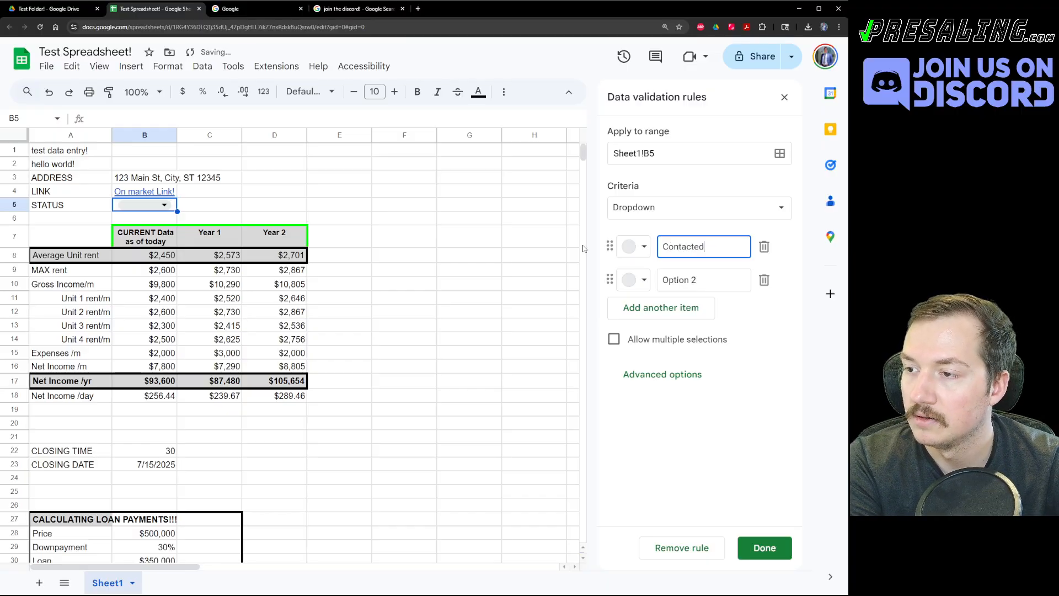
key(Tab)
key(Tab)
key(Tab)
key(Tab)
text(Not C)
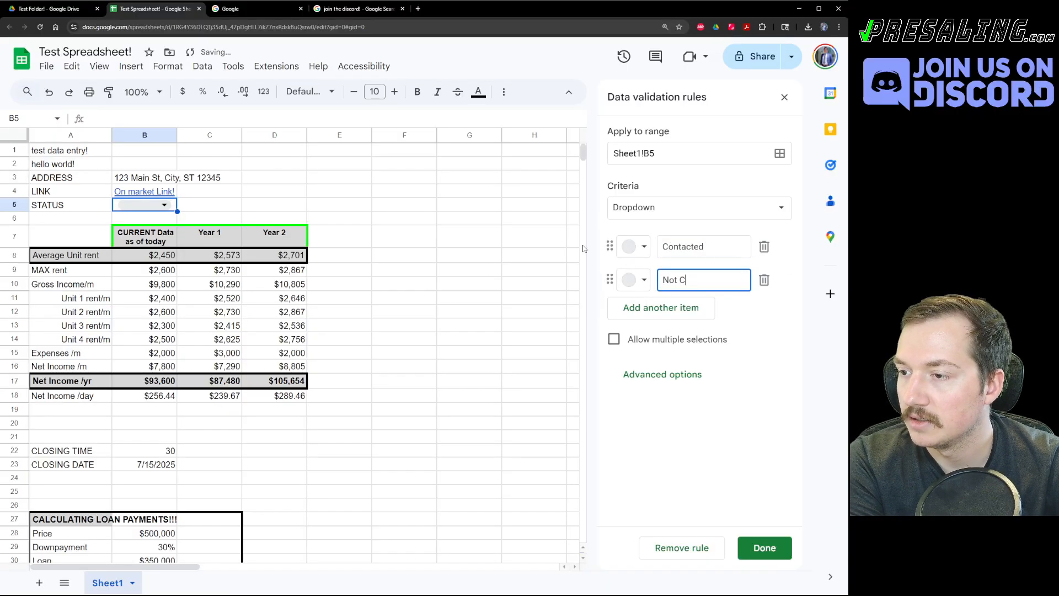
text(ontact)
key(Tab)
key(shift+Tab)
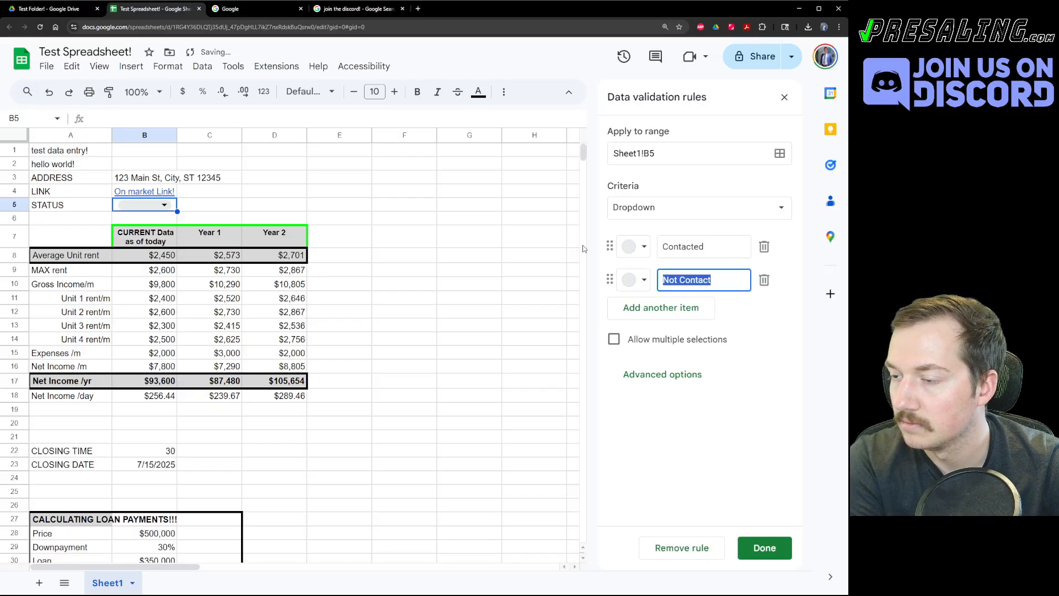
key(Right)
text(ed)
key(Tab)
key(Tab)
key(Return)
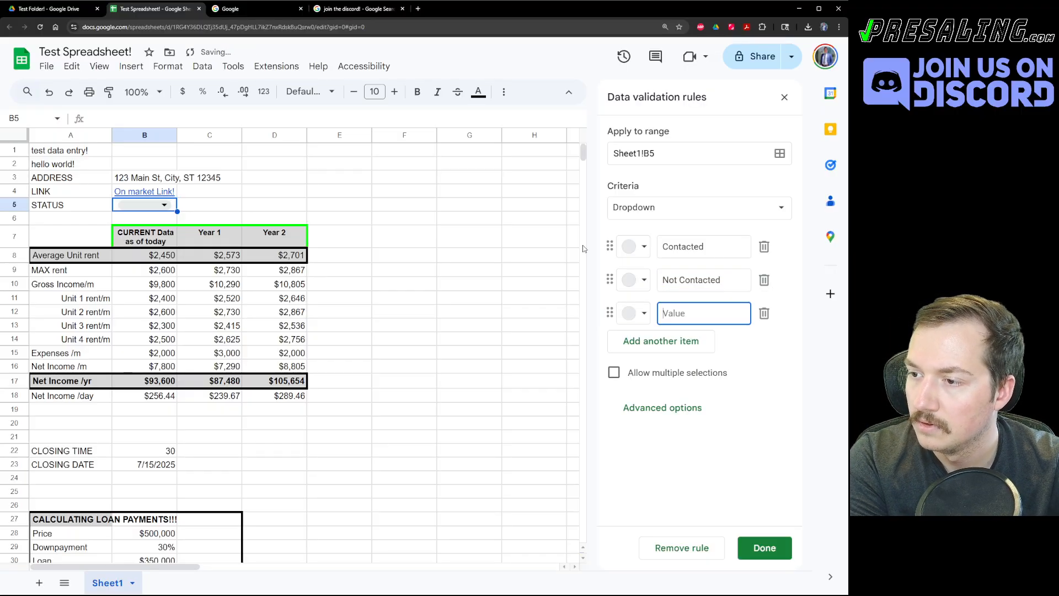
text(Under Contract)
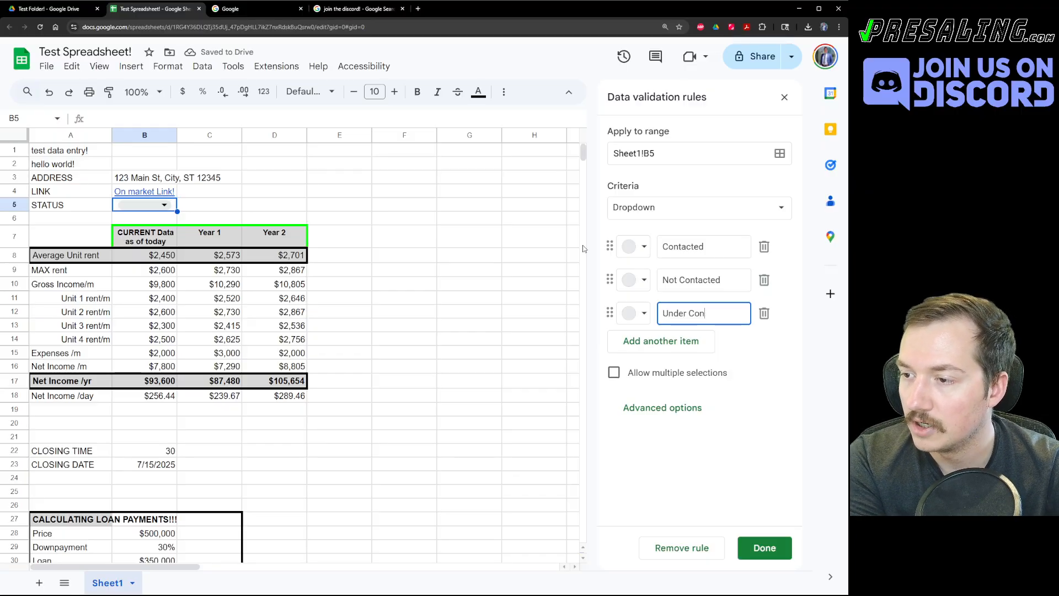
key(Tab)
key(Tab)
key(Return)
text(Cl)
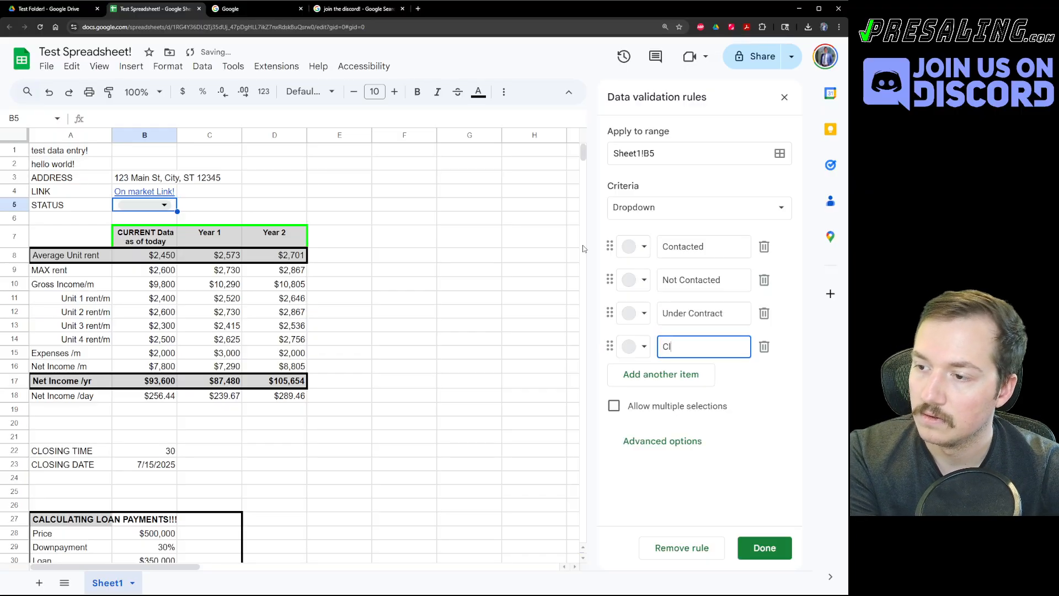
text(osed!)
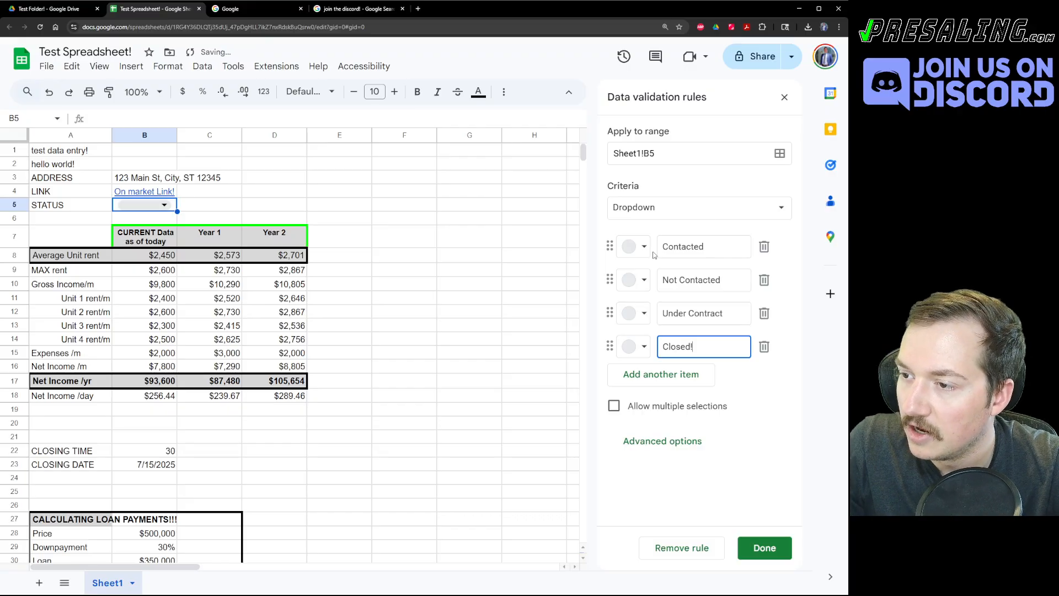
Colour Contacted light green, Not Contacted yellow, Under Contract peach, Closed! dark green.
click(642, 250)
click(723, 295)
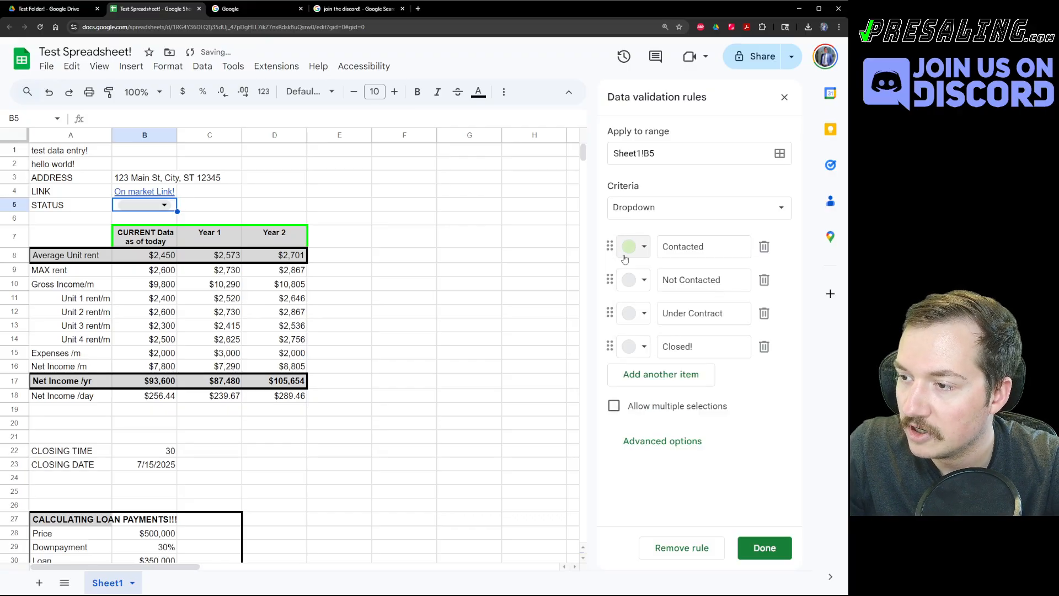
click(645, 347)
click(721, 394)
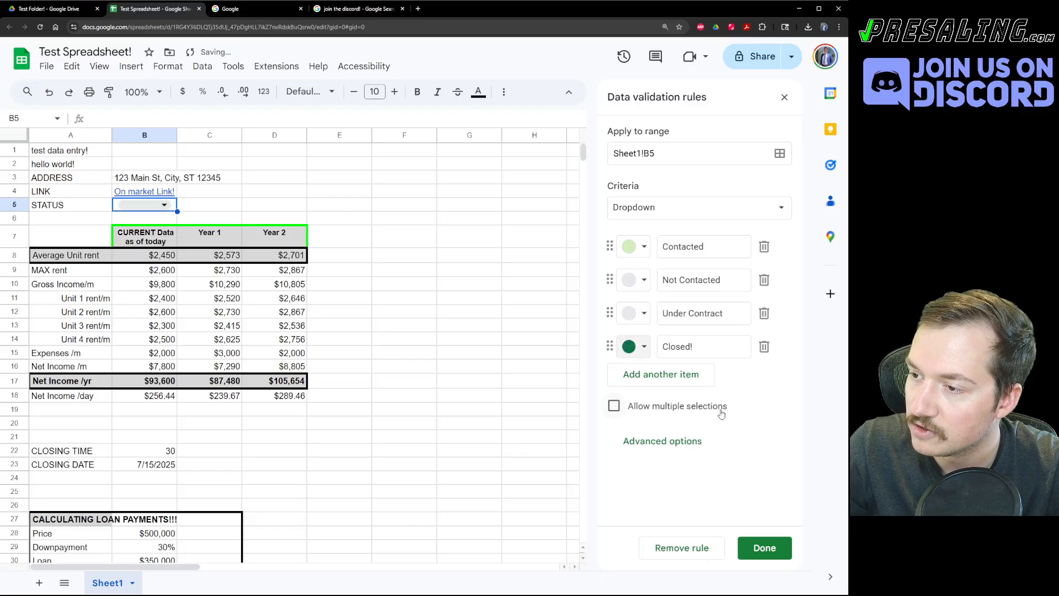
click(631, 280)
click(700, 327)
click(631, 313)
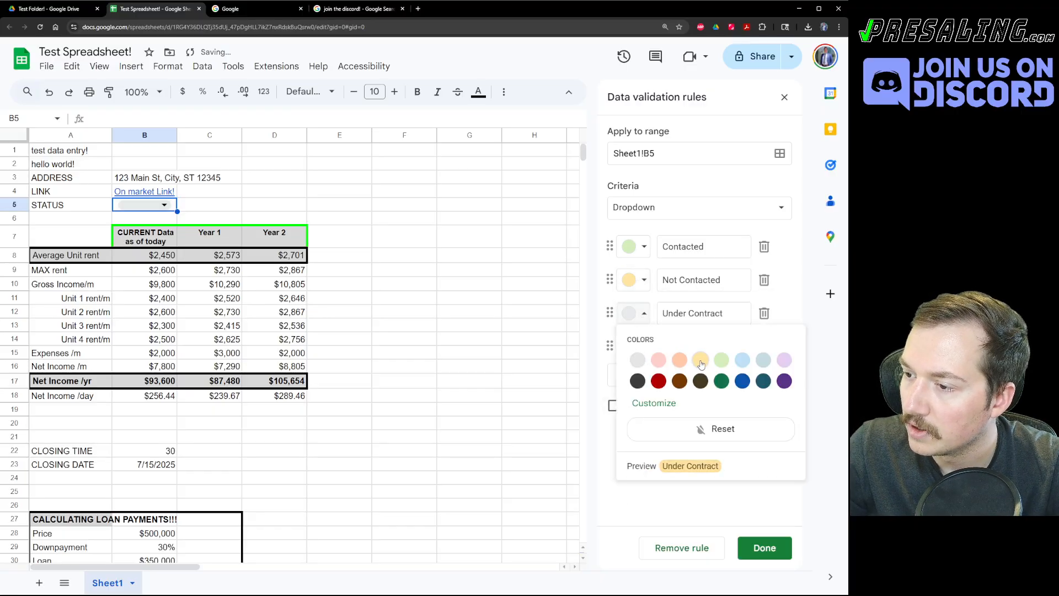
click(679, 360)
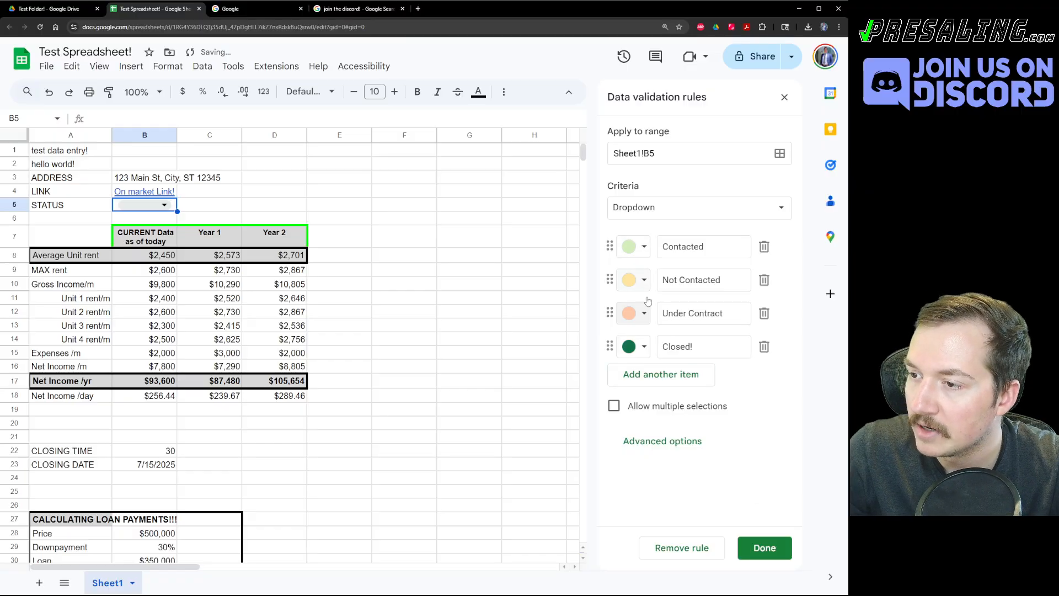
Save the status dropdown rule and test B5 with Not Contacted, then Under Contract.
click(764, 548)
click(409, 313)
click(164, 205)
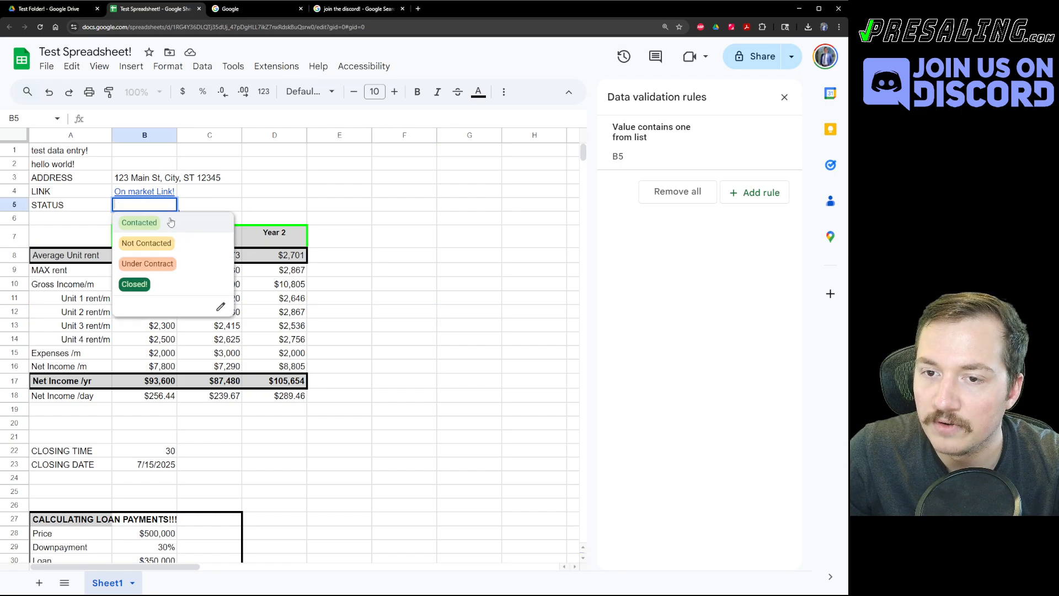
click(174, 236)
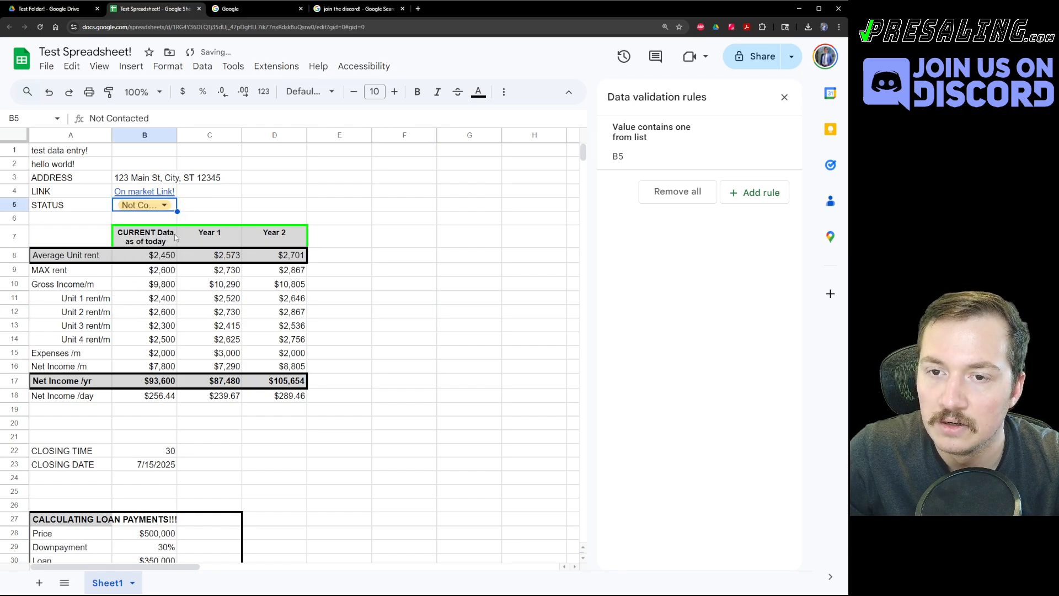
click(166, 202)
click(161, 265)
click(185, 208)
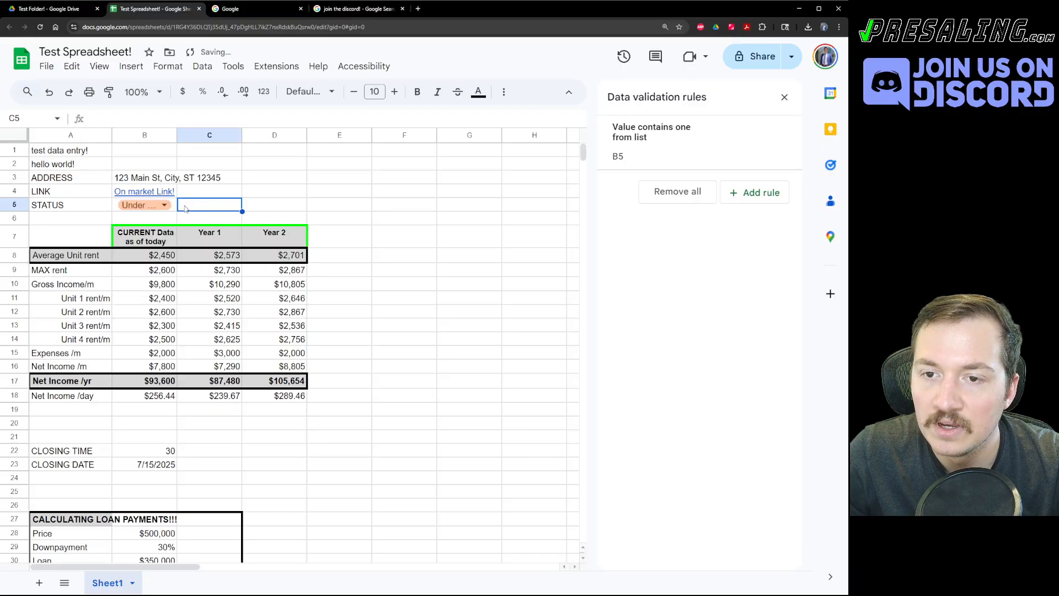
Try wrapping the Under Contract text in B5 onto two lines, then undo it.
click(175, 201)
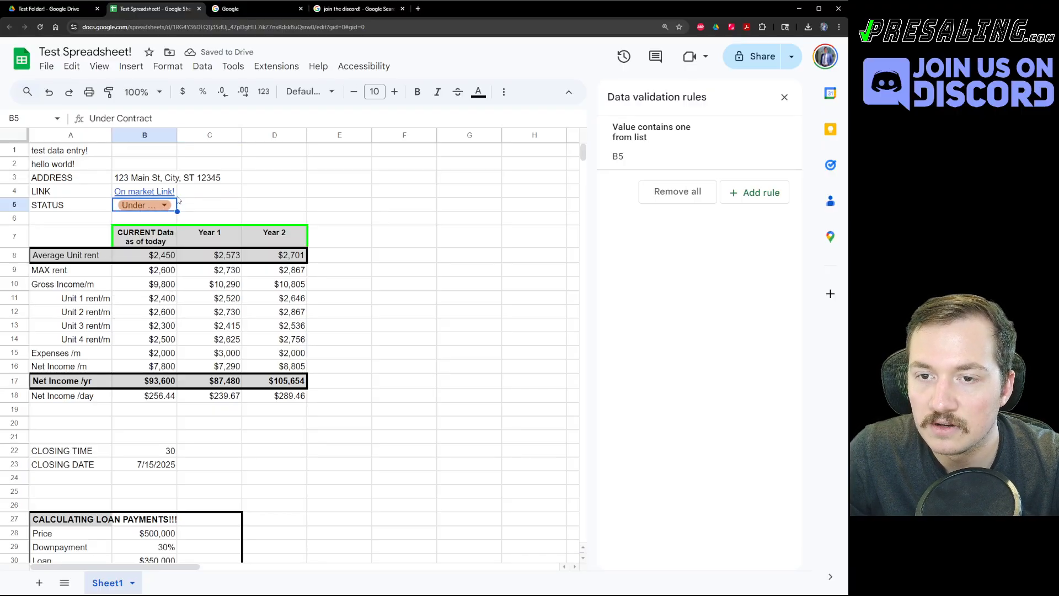
click(504, 92)
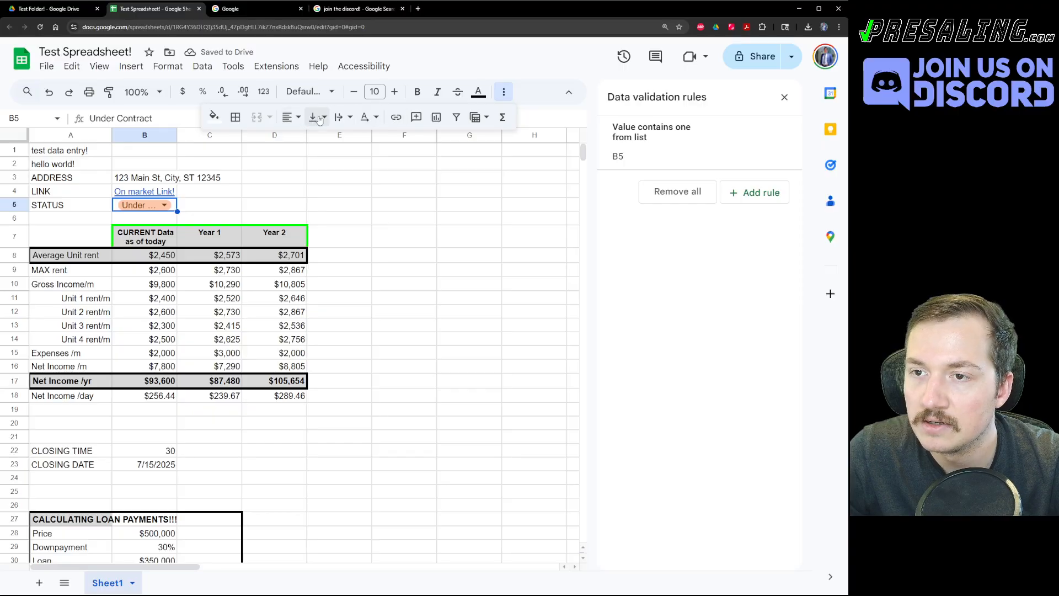
click(342, 117)
click(361, 142)
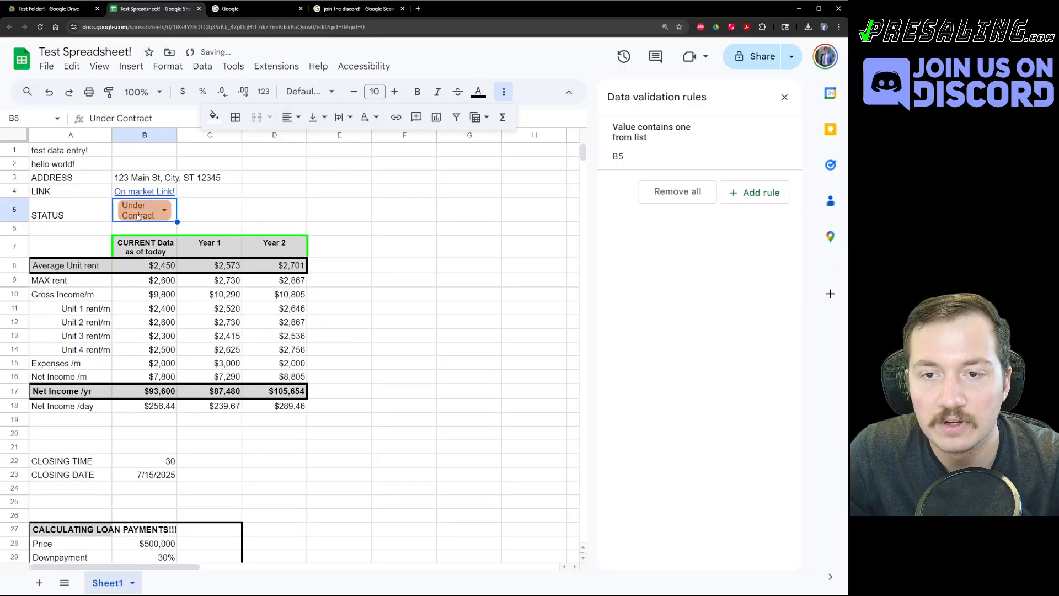
key(ctrl+z)
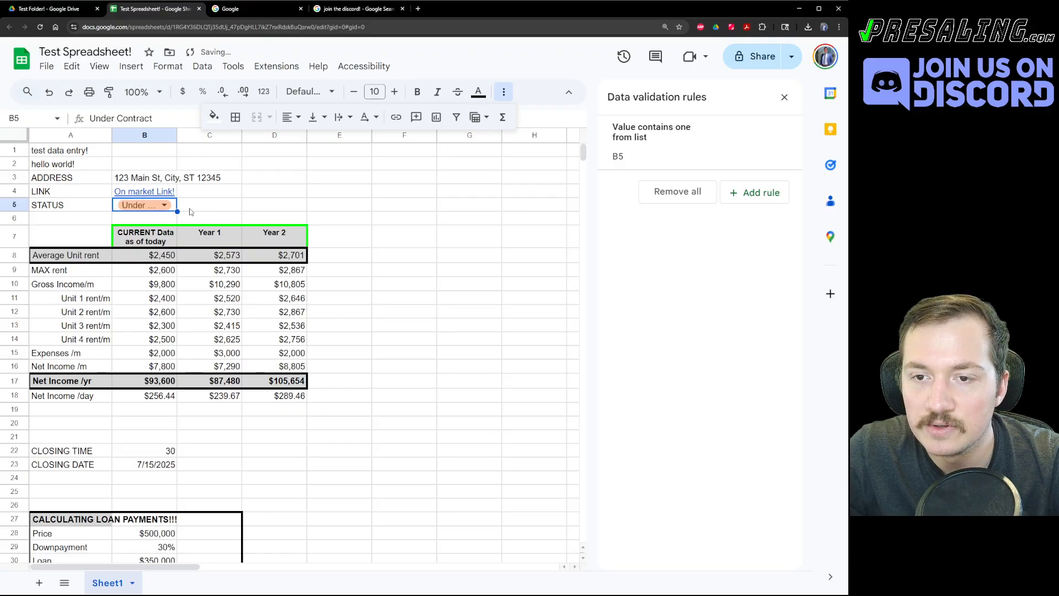
Merge B5 and C5 into one cell so the full status fits.
click(179, 220)
drag(172, 207, 198, 209)
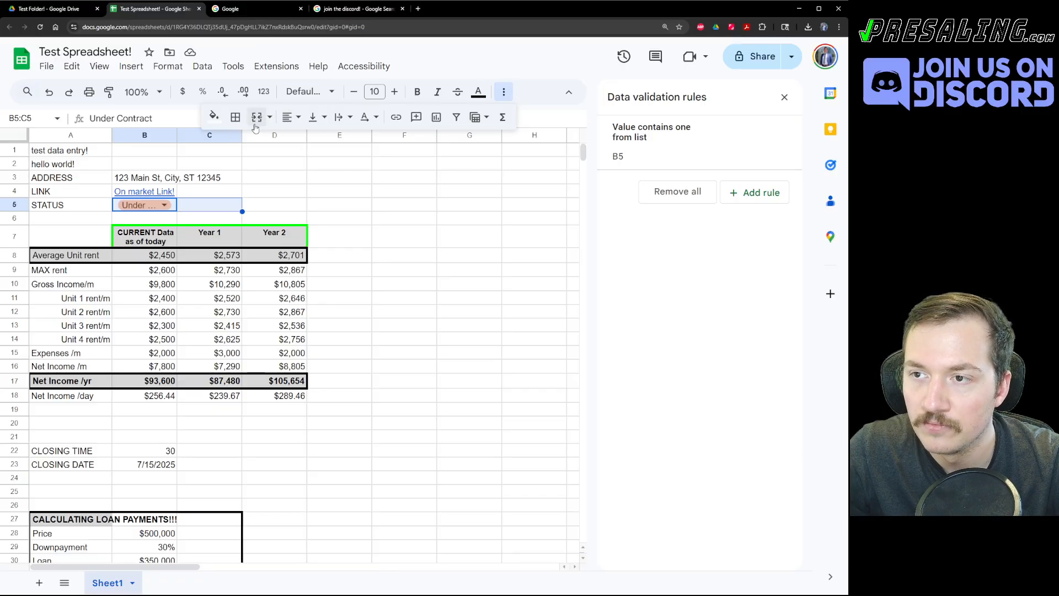
click(257, 118)
drag(273, 207, 269, 217)
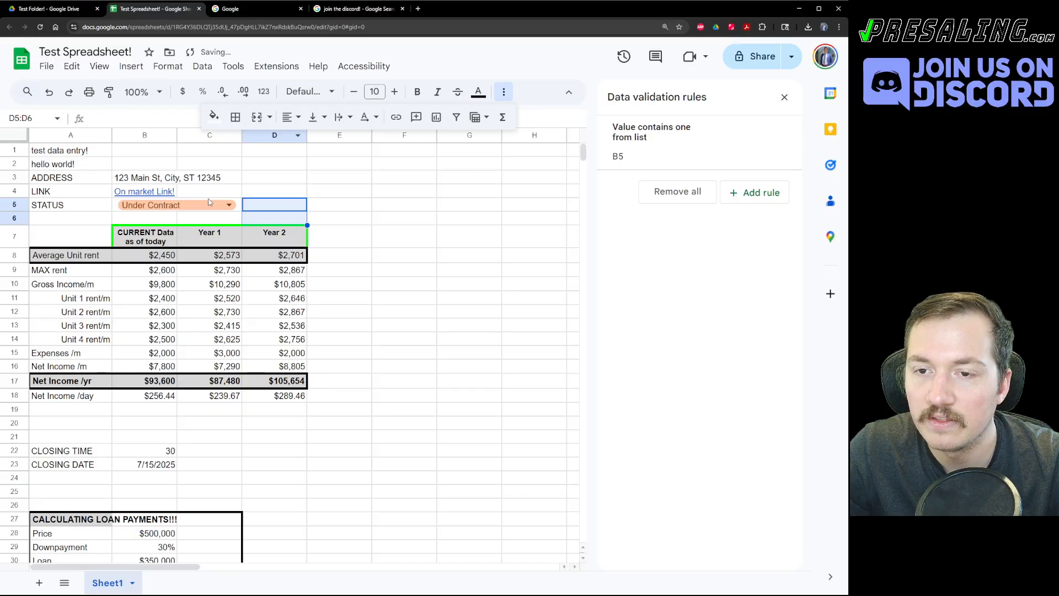
click(257, 206)
key(Up)
key(Left)
key(Down)
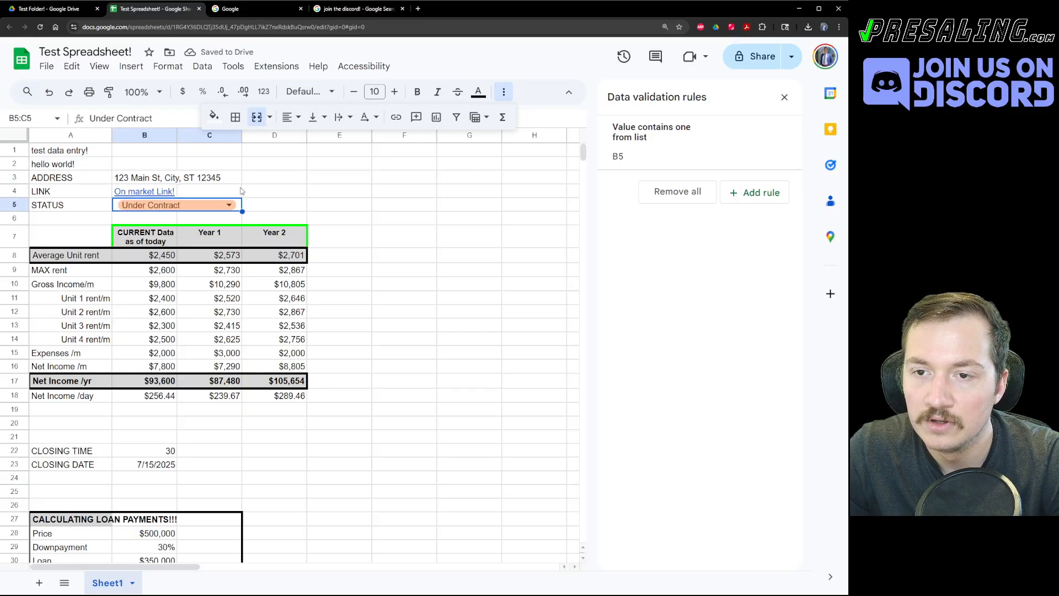
click(230, 191)
key(Down)
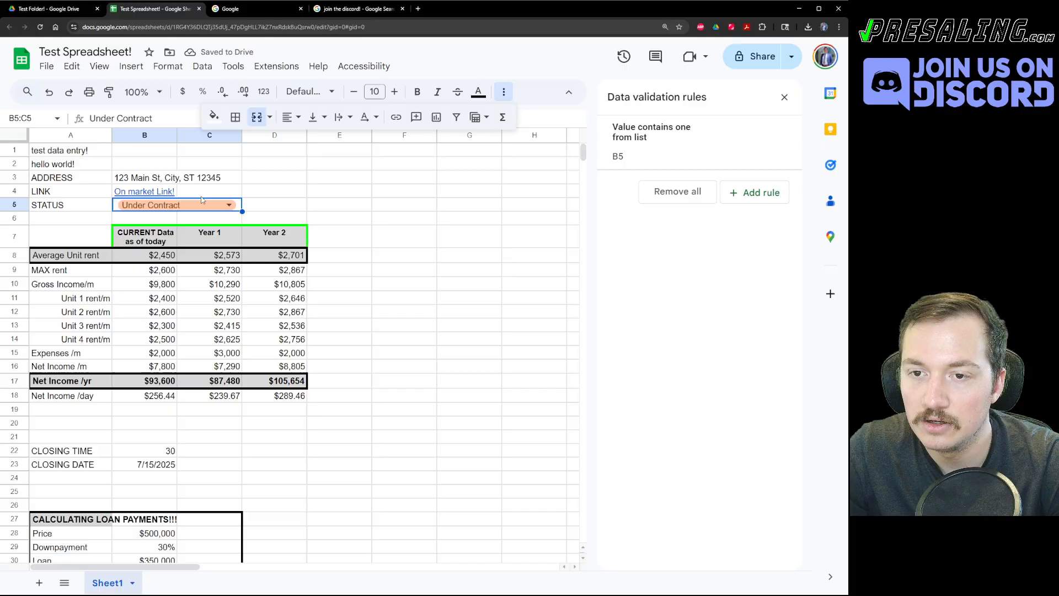
Set the merged status cell to Not Contacted and go to the Test Folder! Drive tab.
click(229, 204)
click(147, 243)
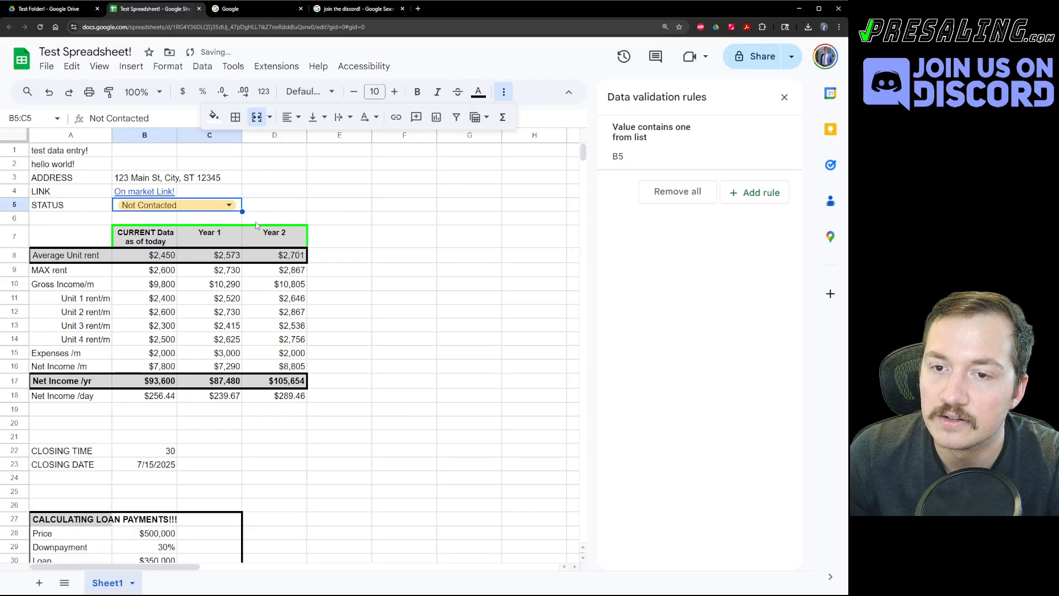
click(204, 204)
click(353, 178)
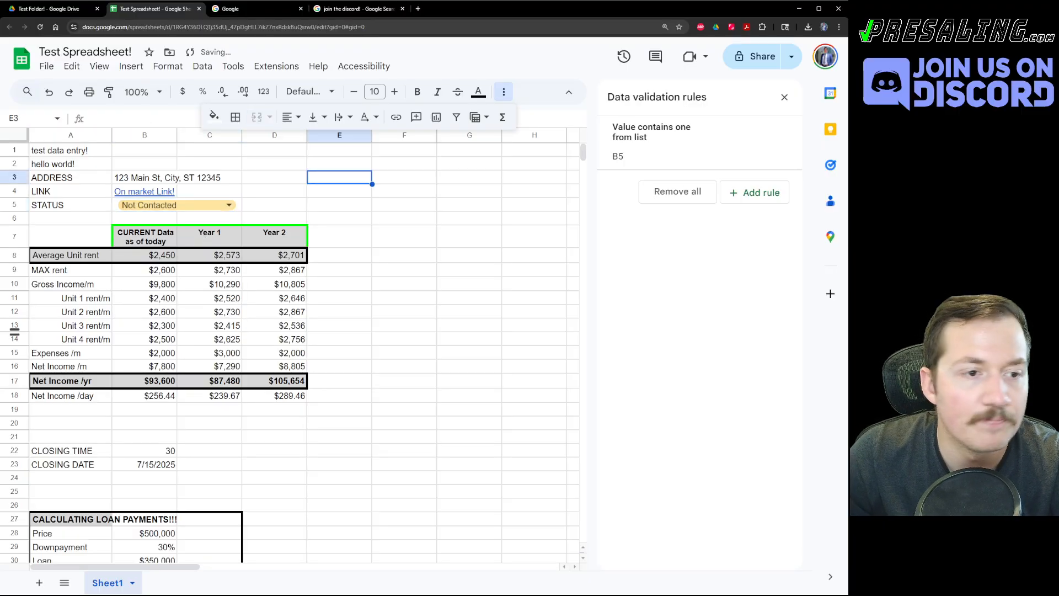
click(296, 317)
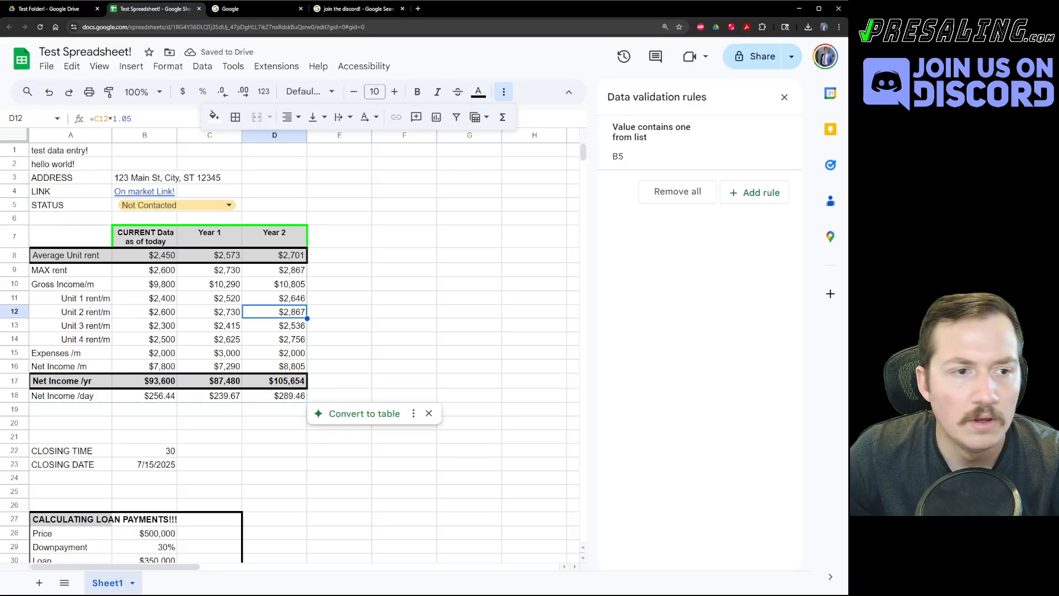
click(76, 12)
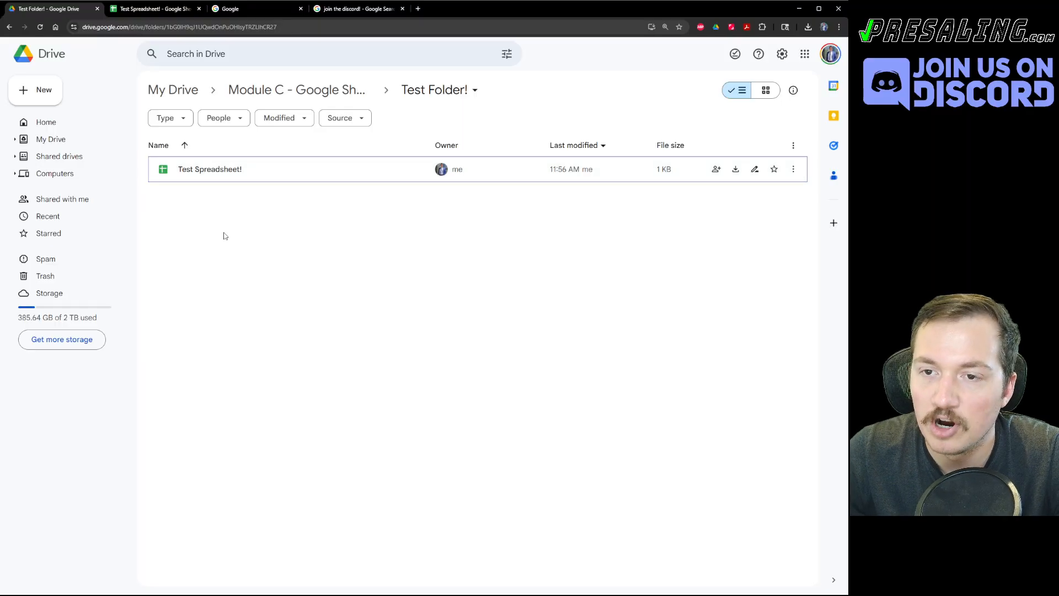
Add a new folder in Test Folder! titled '123 Main St, City, ST 12345'.
right_click(193, 220)
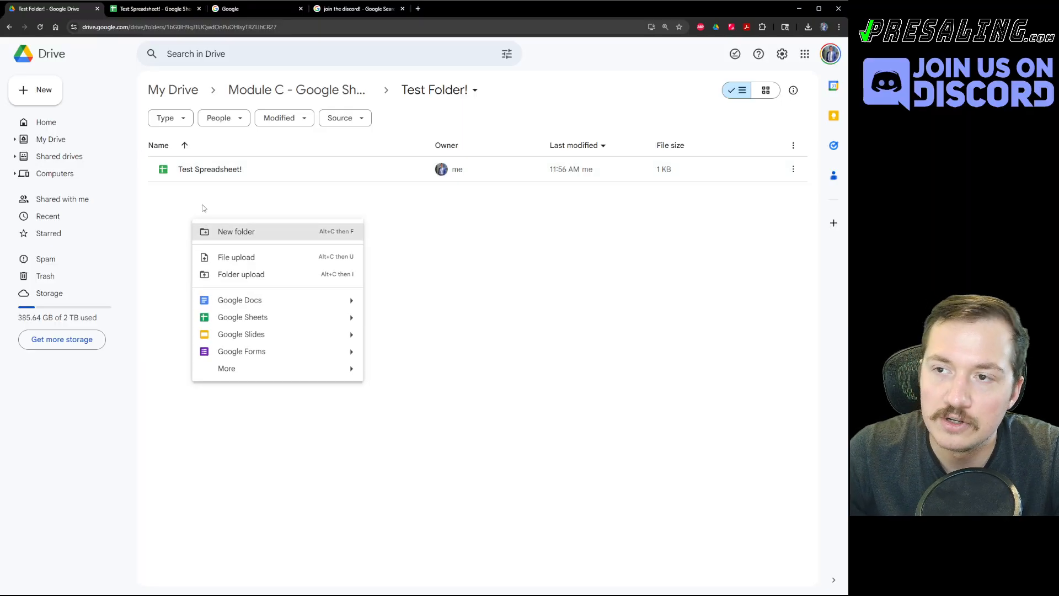
click(210, 234)
text(12)
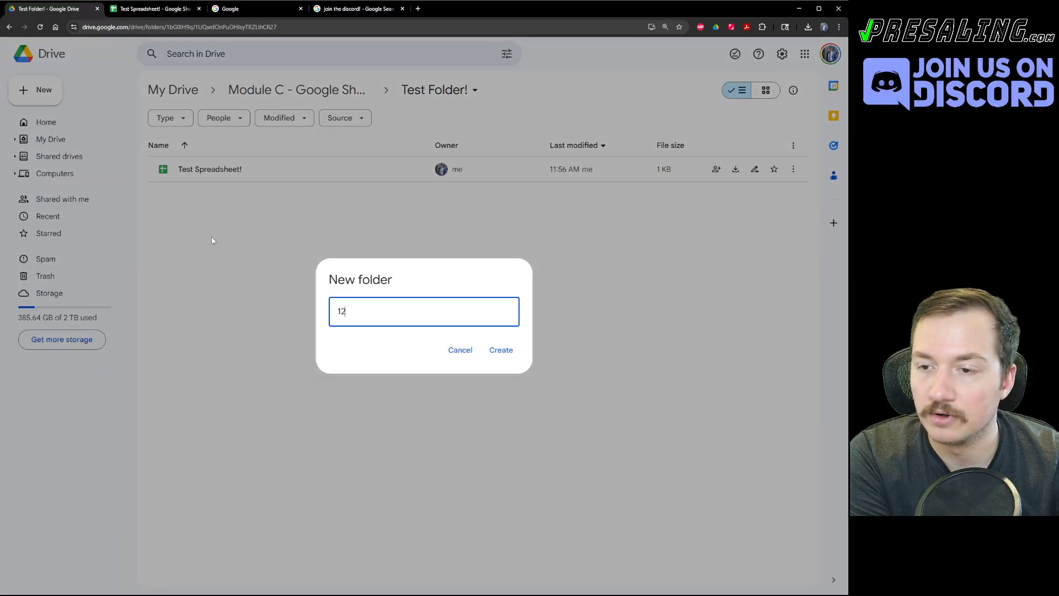
text(3 Main St, City, ST 12345)
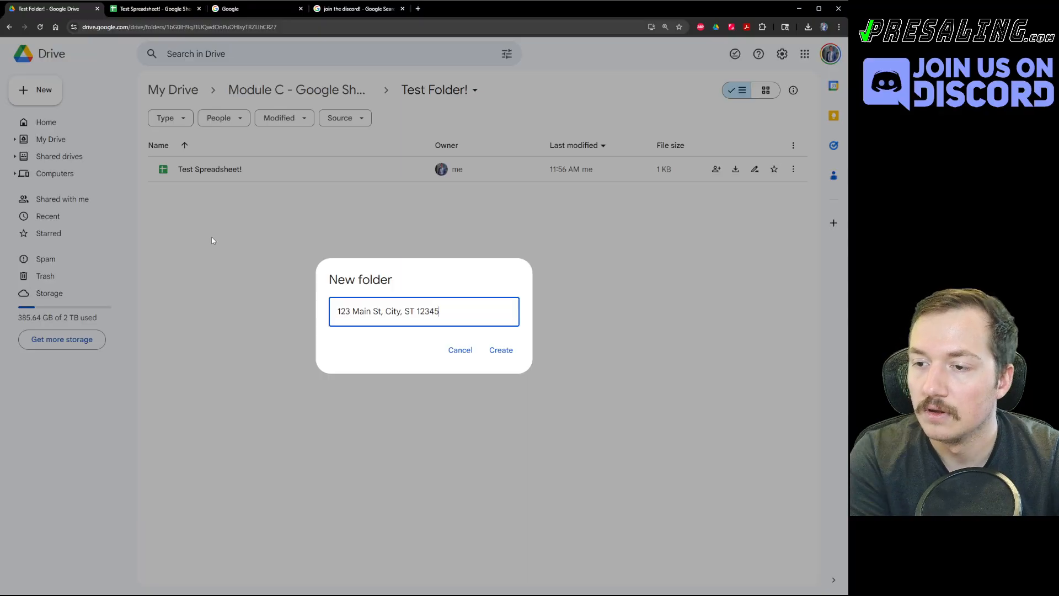
key(ctrl+a)
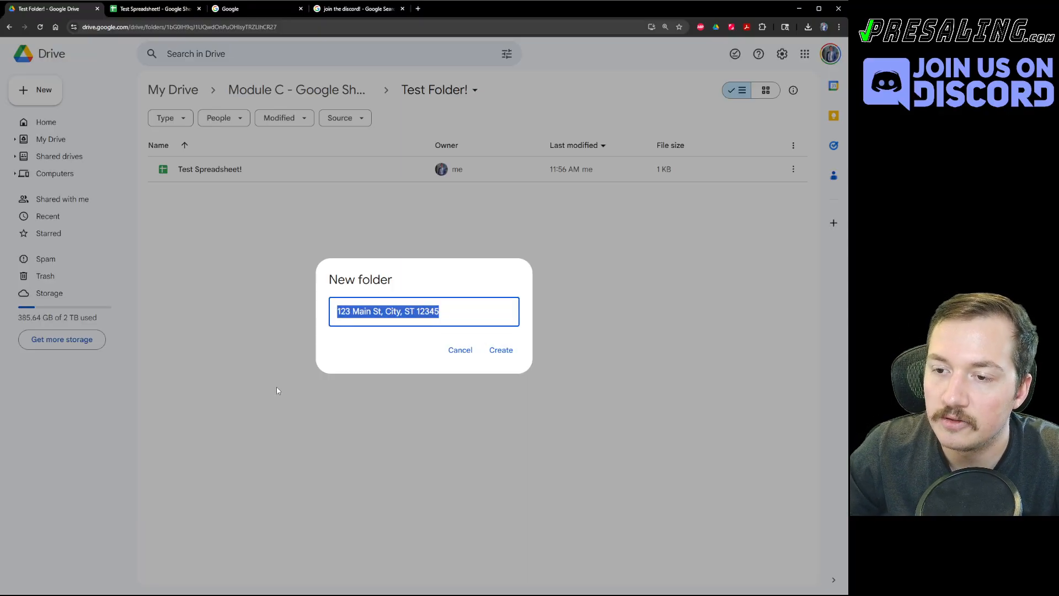
click(499, 350)
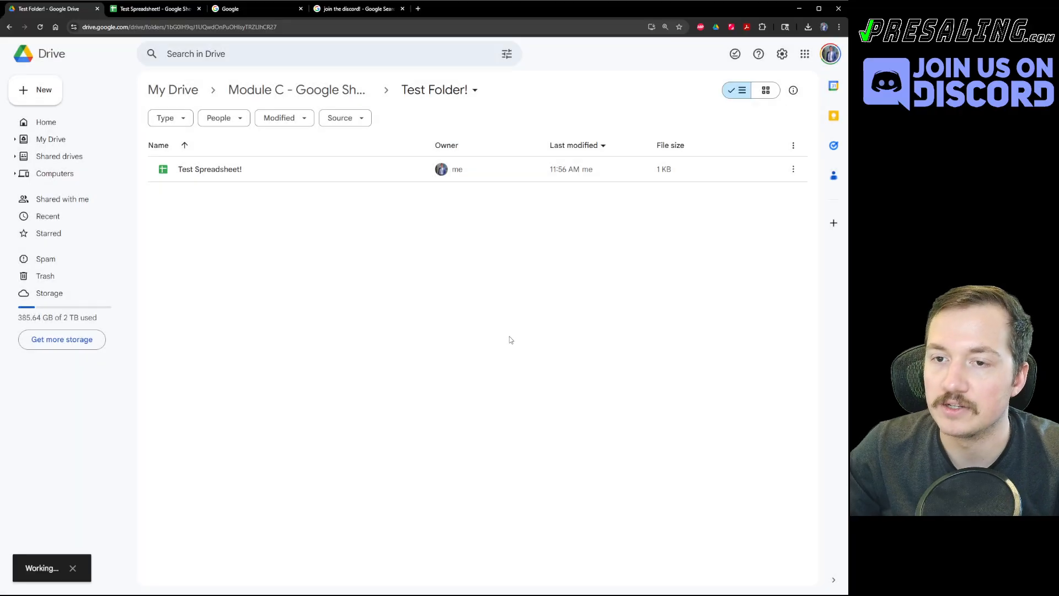
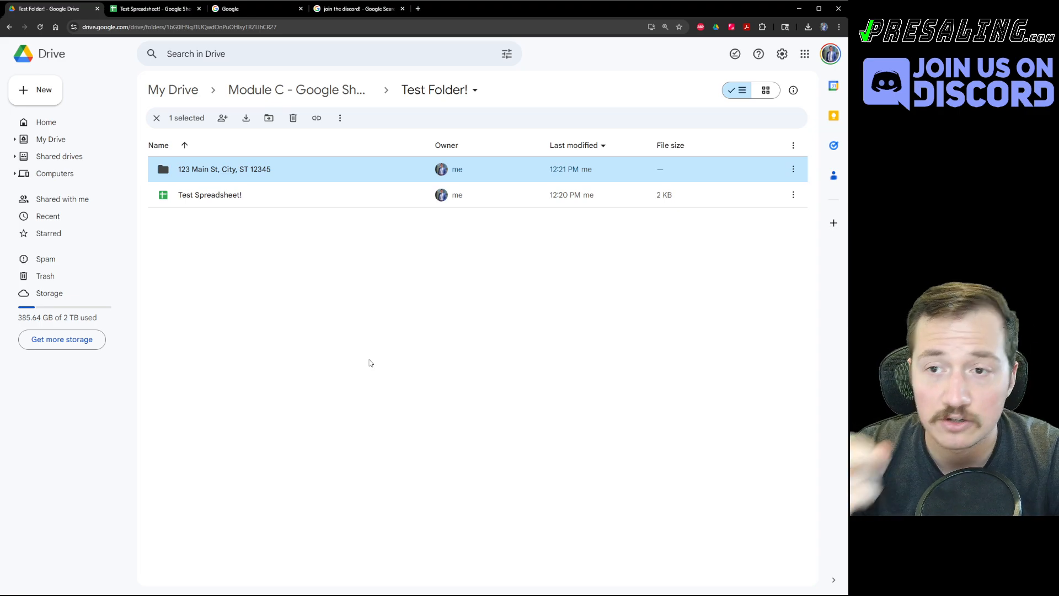
Select the 123 Main St folder, then search Google Maps for '123 main st' in a new tab.
click(369, 363)
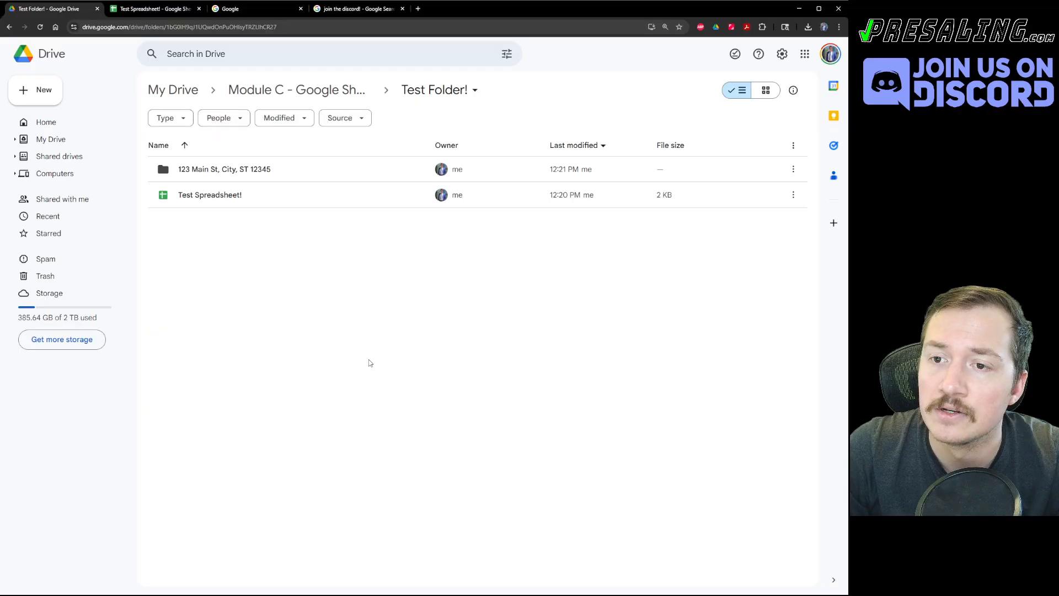
click(226, 176)
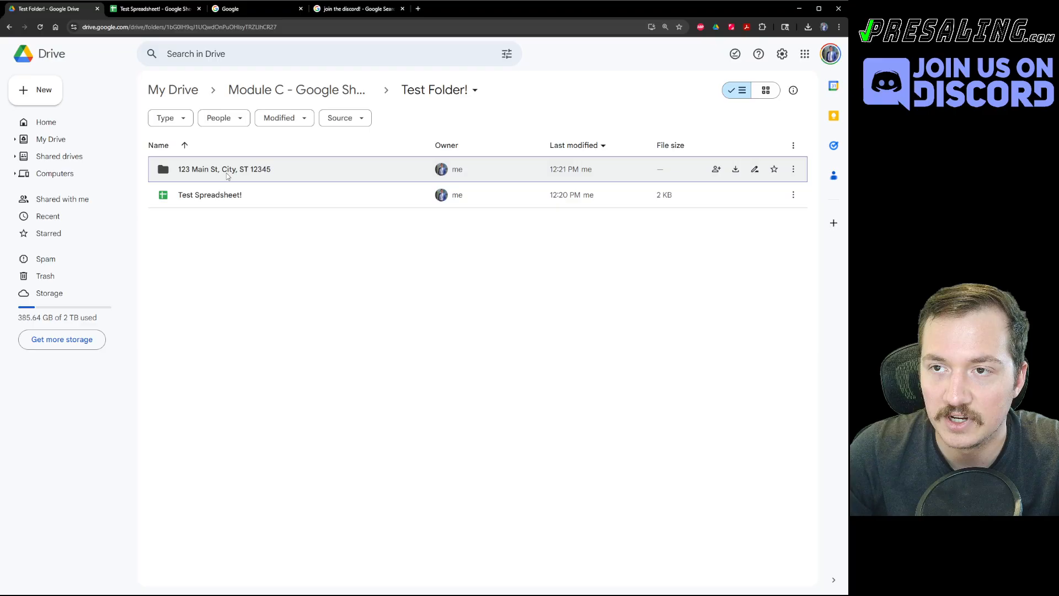
key(ctrl+t)
text(123 m)
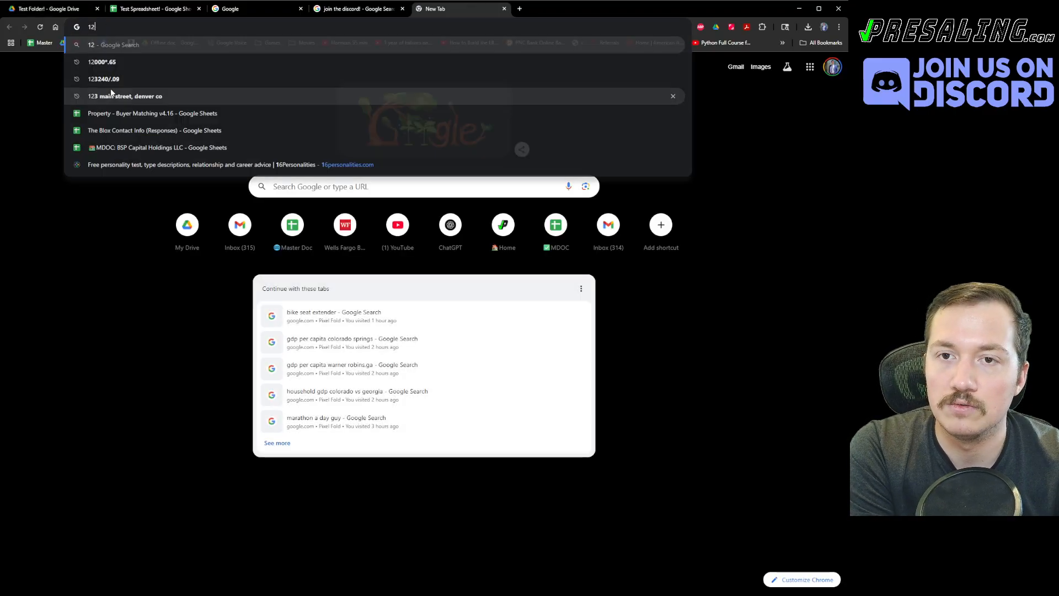
text(ain st)
key(Return)
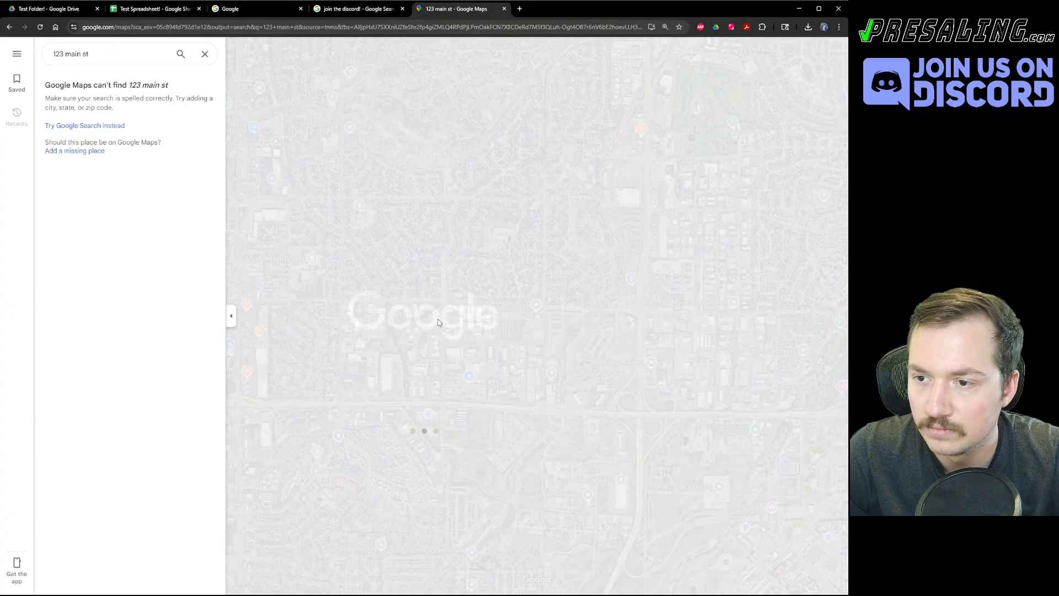
Pan to the Black Forest area, open Pinnacle K9 and copy its street address.
scroll(556, 266, down, 3)
drag(645, 157, 496, 270)
scroll(507, 261, down, 3)
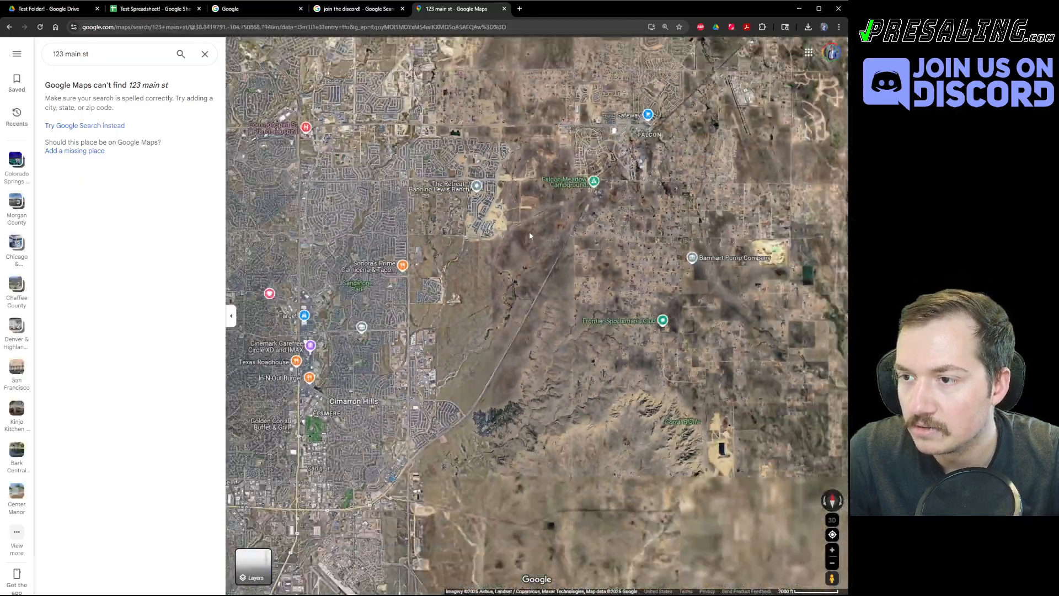
scroll(530, 235, down, 3)
drag(546, 148, 535, 353)
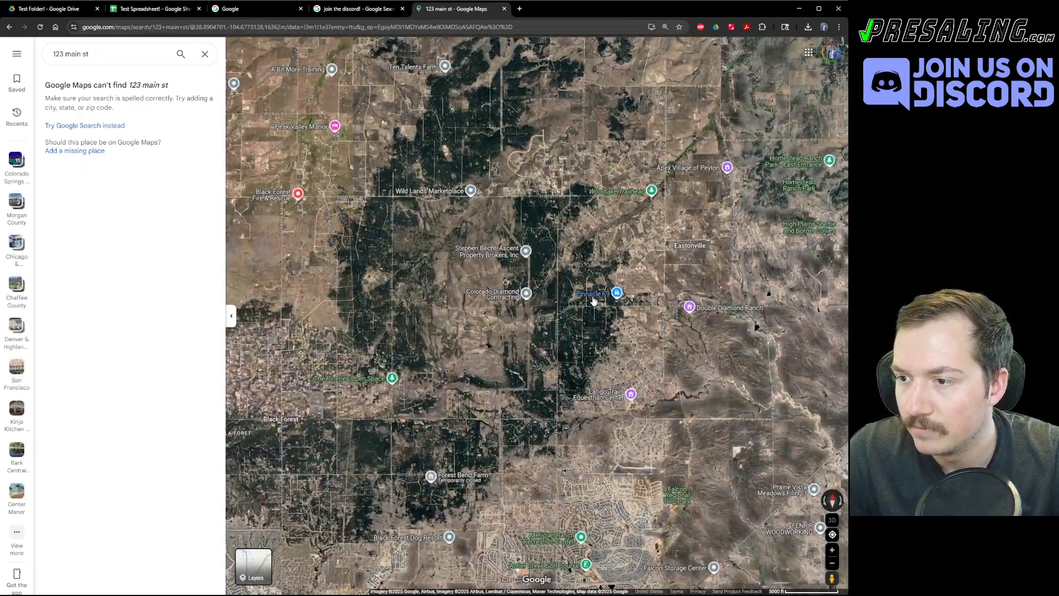
click(593, 298)
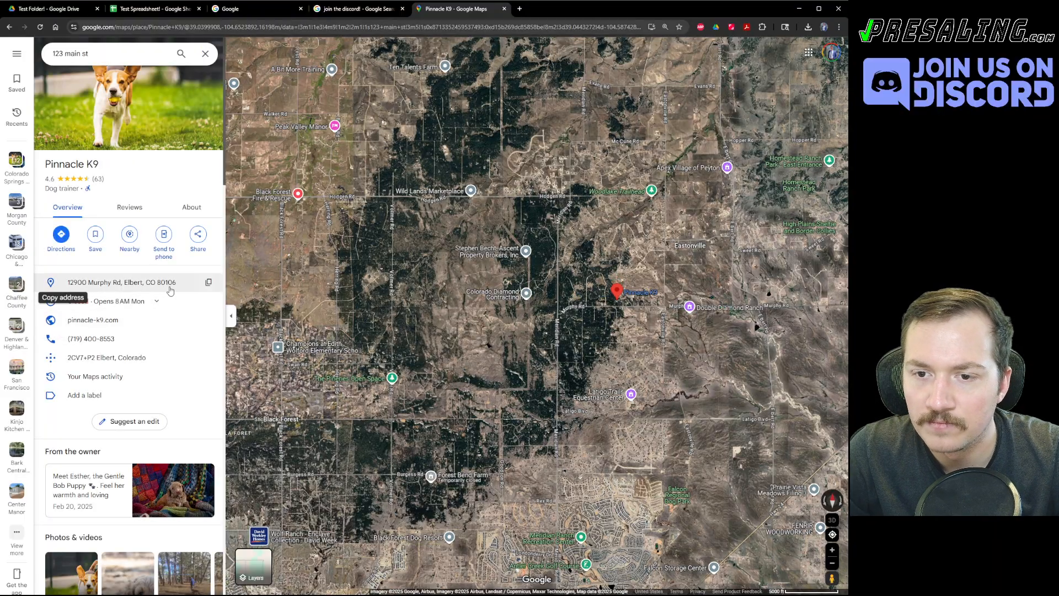
click(208, 281)
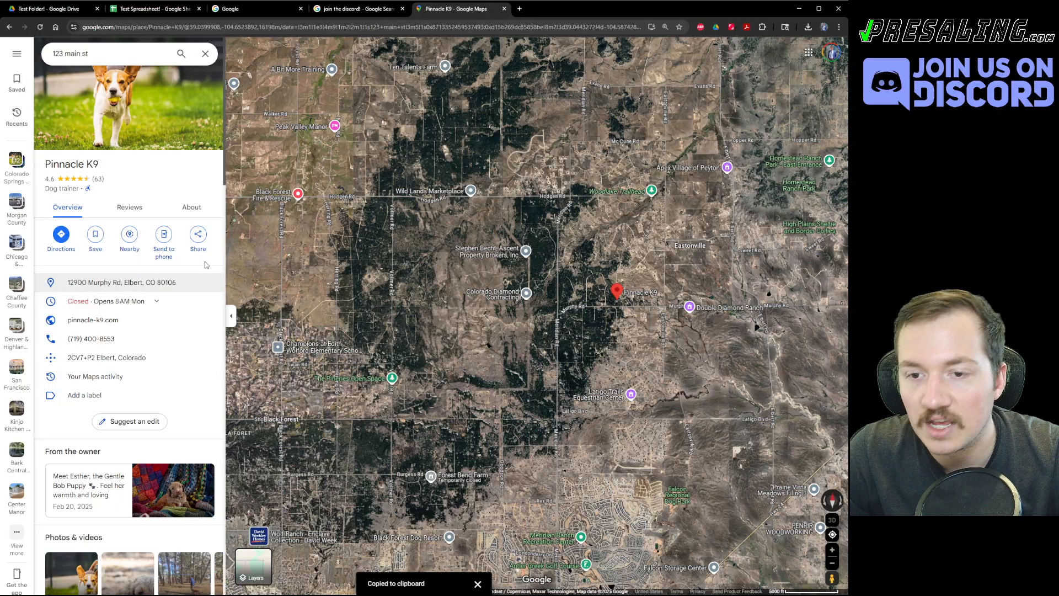
Copy the 123 Main St, City, ST 12345 folder link from Drive and paste it into F7.
click(53, 9)
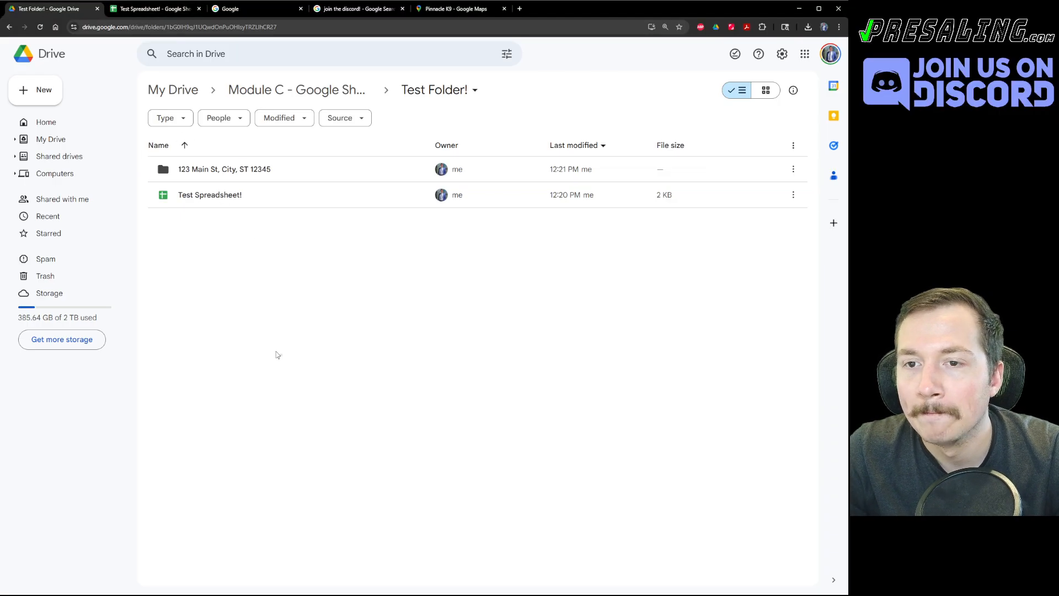
click(155, 169)
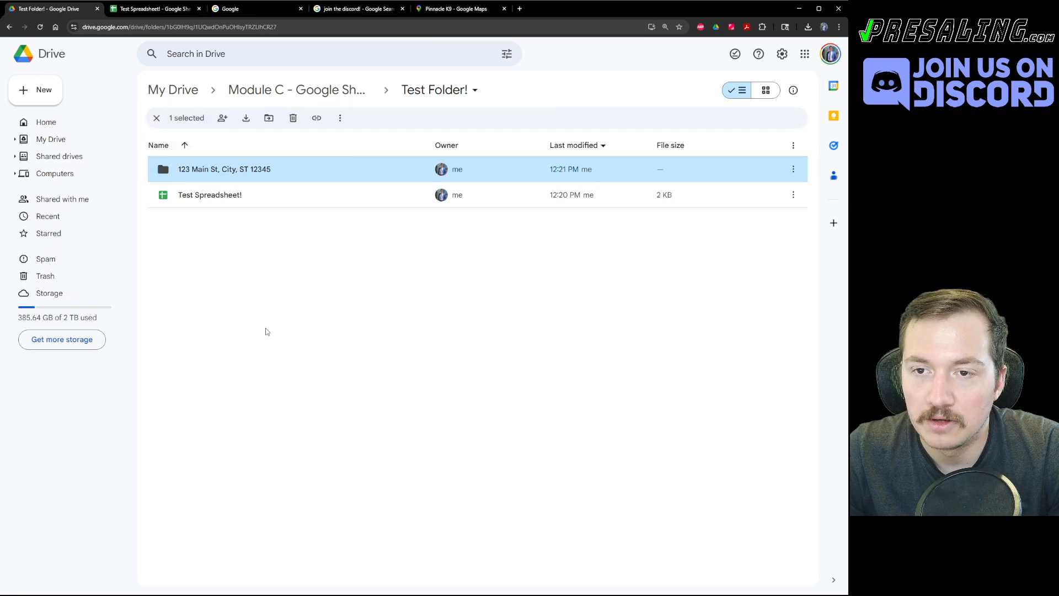
key(ctrl+c)
key(ctrl+Tab)
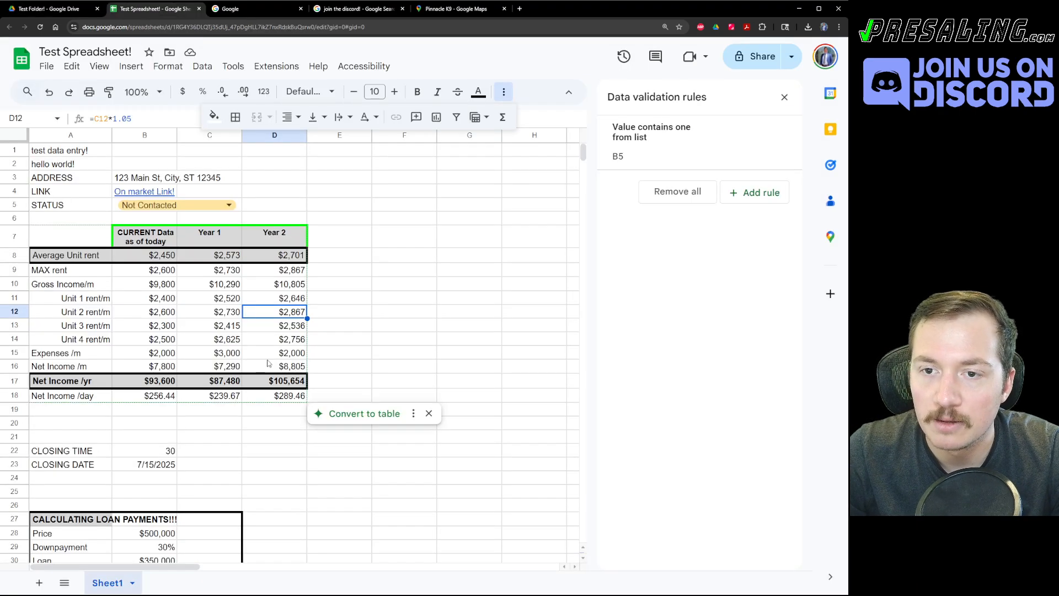
click(418, 244)
key(ctrl+v)
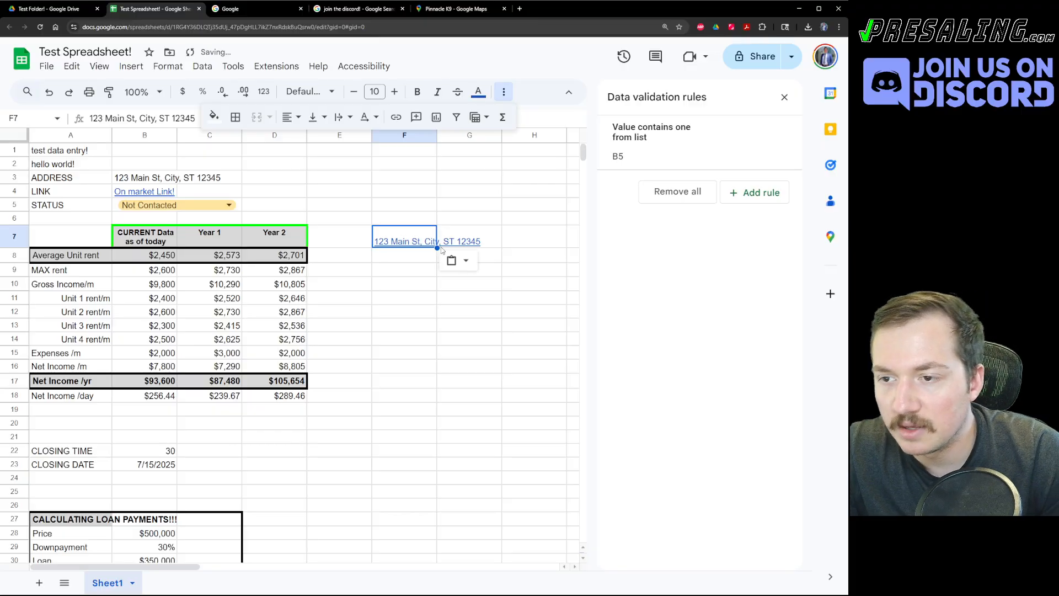
Check the folder link preview in F7 and close the data validation rules panel.
click(423, 301)
click(391, 243)
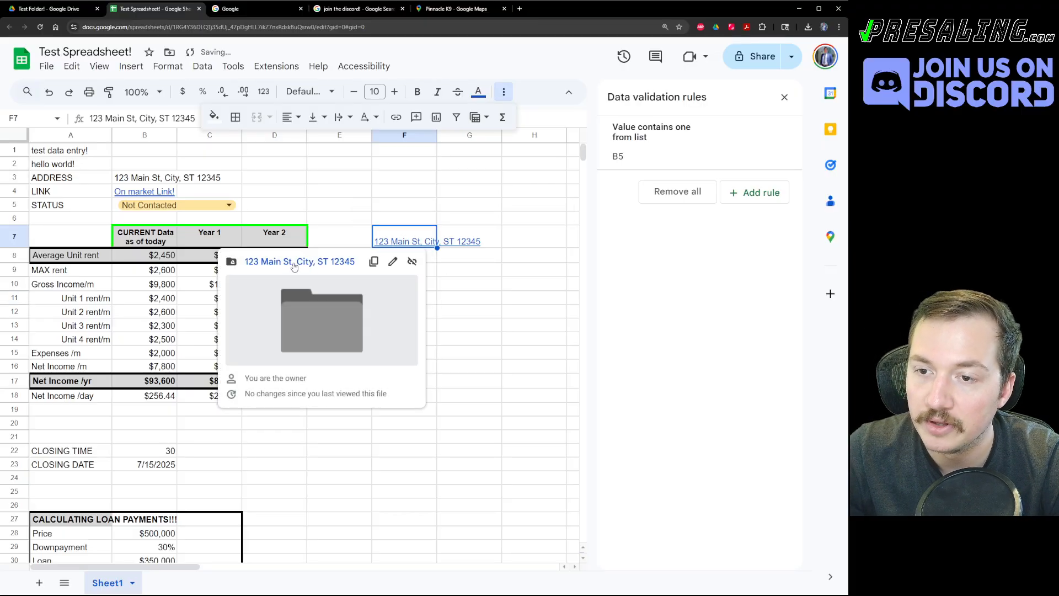
key(Up)
key(Up)
key(Up)
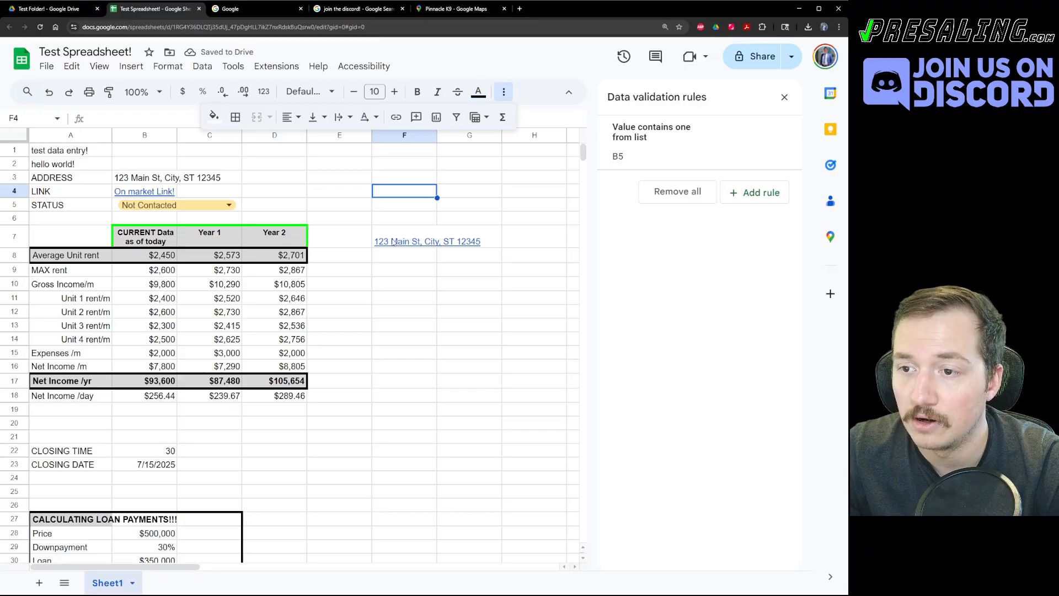
click(393, 242)
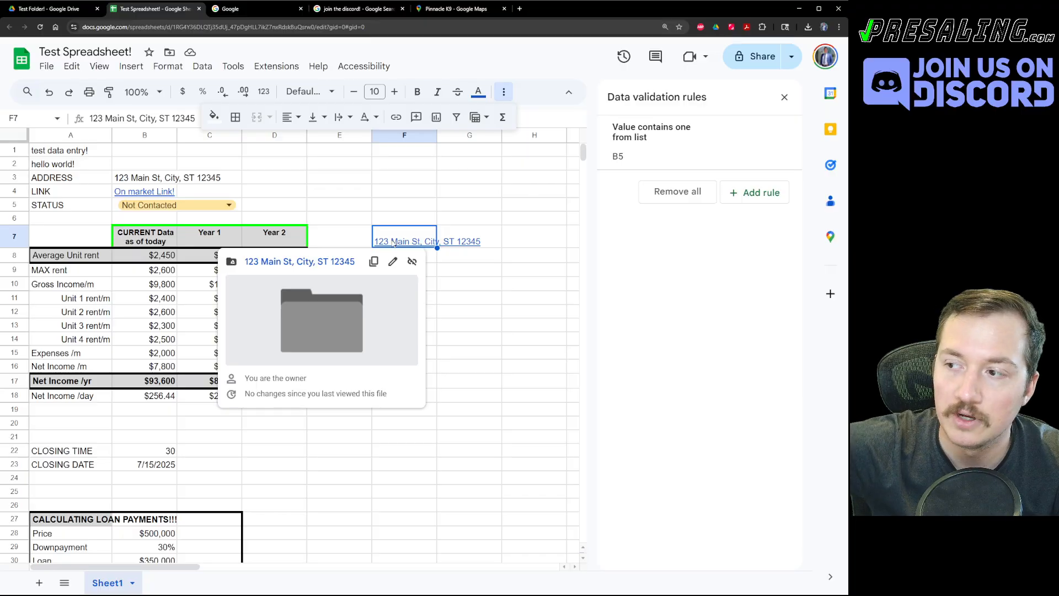
click(785, 97)
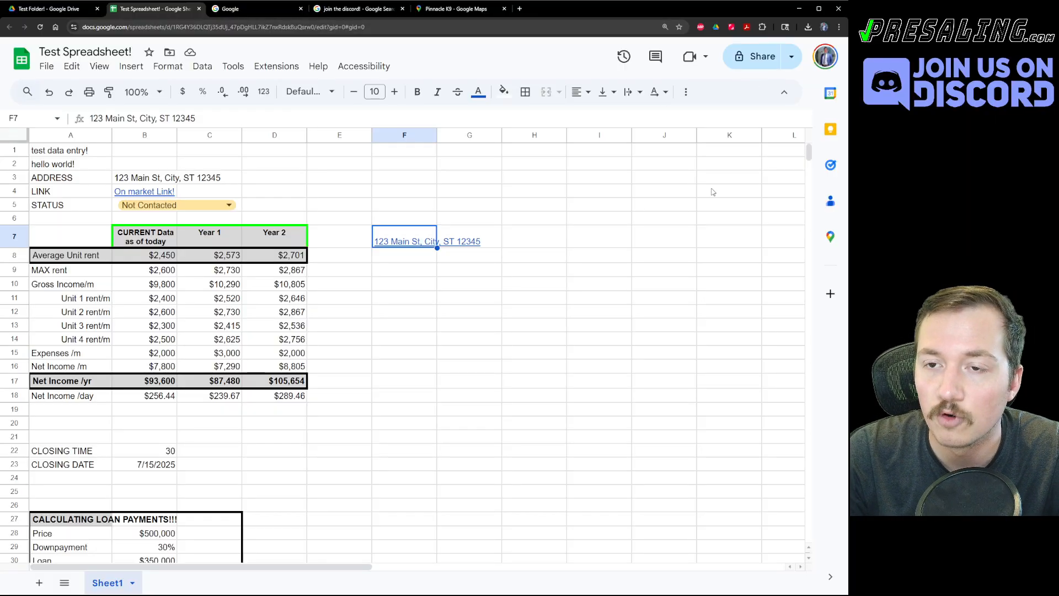
click(608, 267)
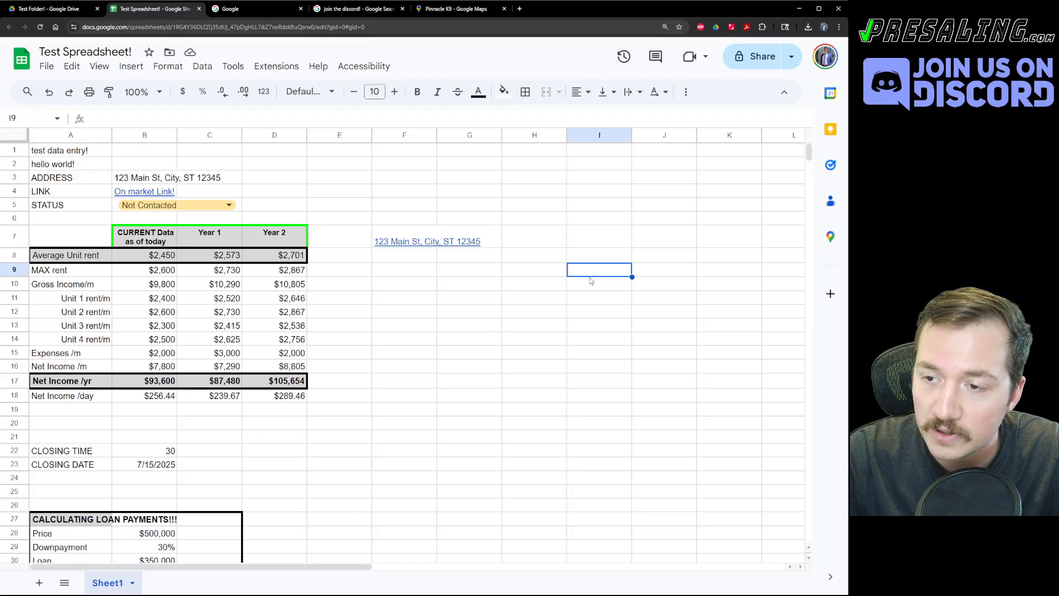
Move Test Spreadsheet! into the 123 Main St, City, ST 12345 folder and open it.
key(ctrl+shift+Tab)
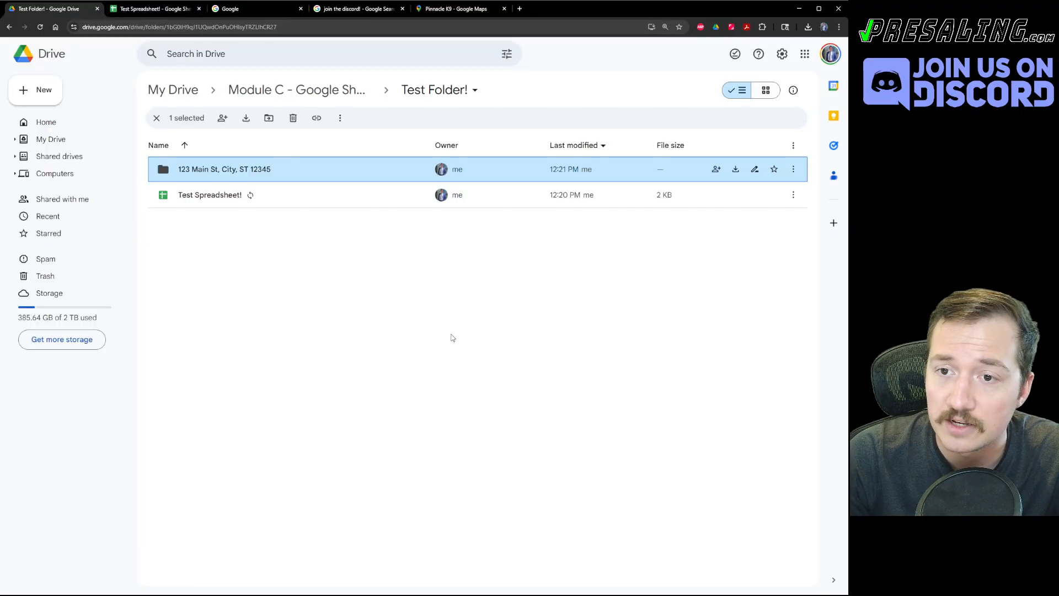
click(452, 338)
key(ctrl+Tab)
key(ctrl+shift+Tab)
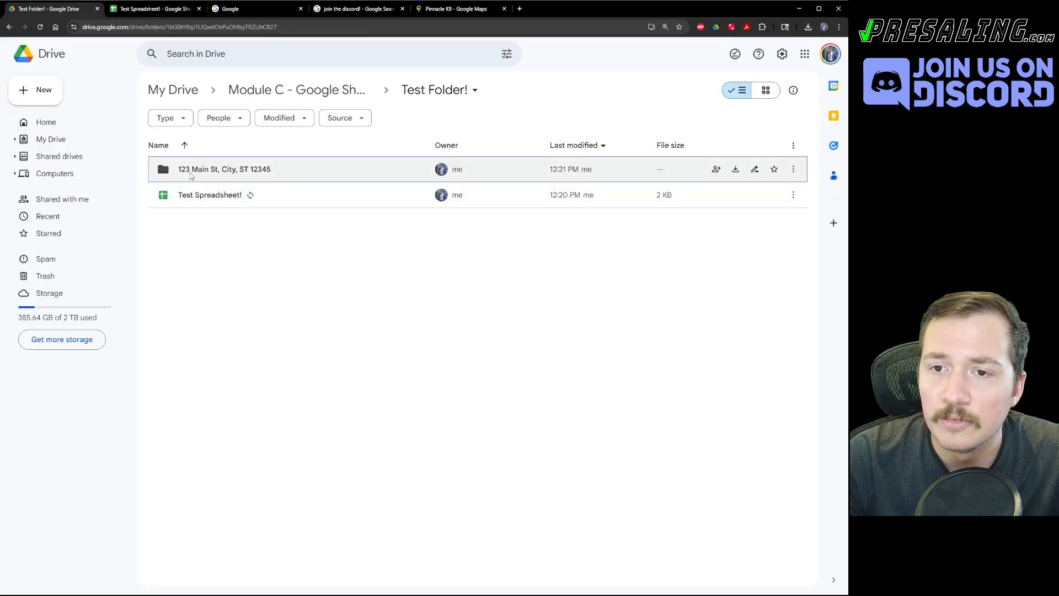
drag(198, 195, 208, 173)
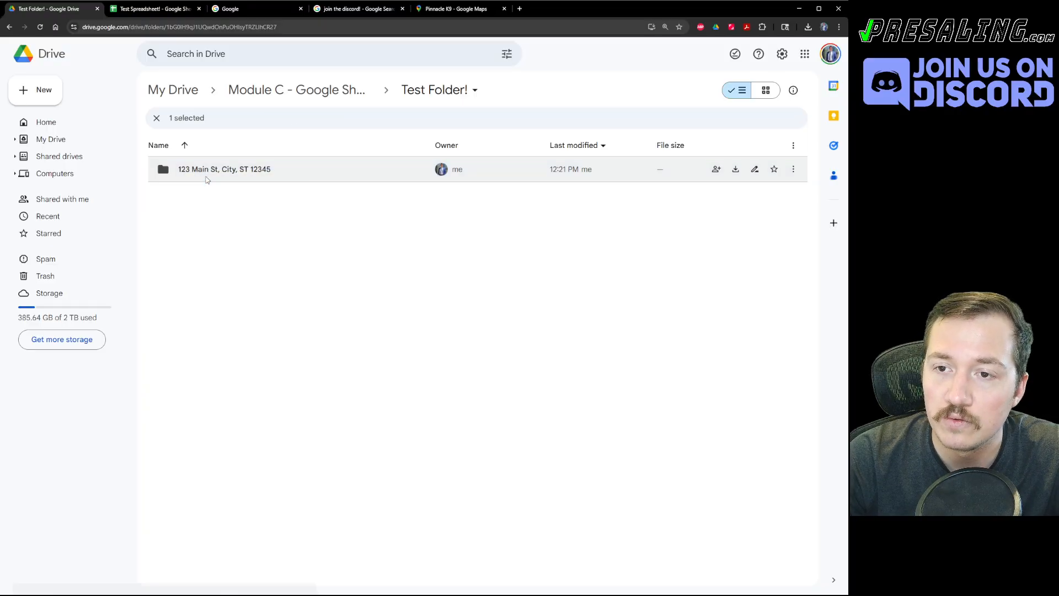
double_click(208, 170)
Retitle the spreadsheet '123 Main St, City, ST 12345' by pasting the address.
key(ctrl+Tab)
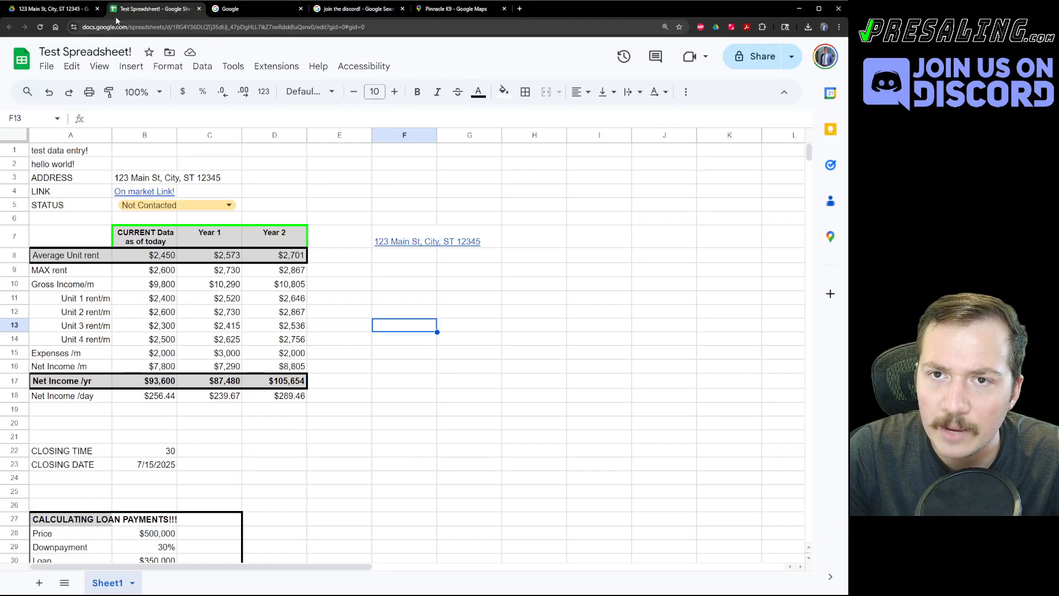
click(56, 10)
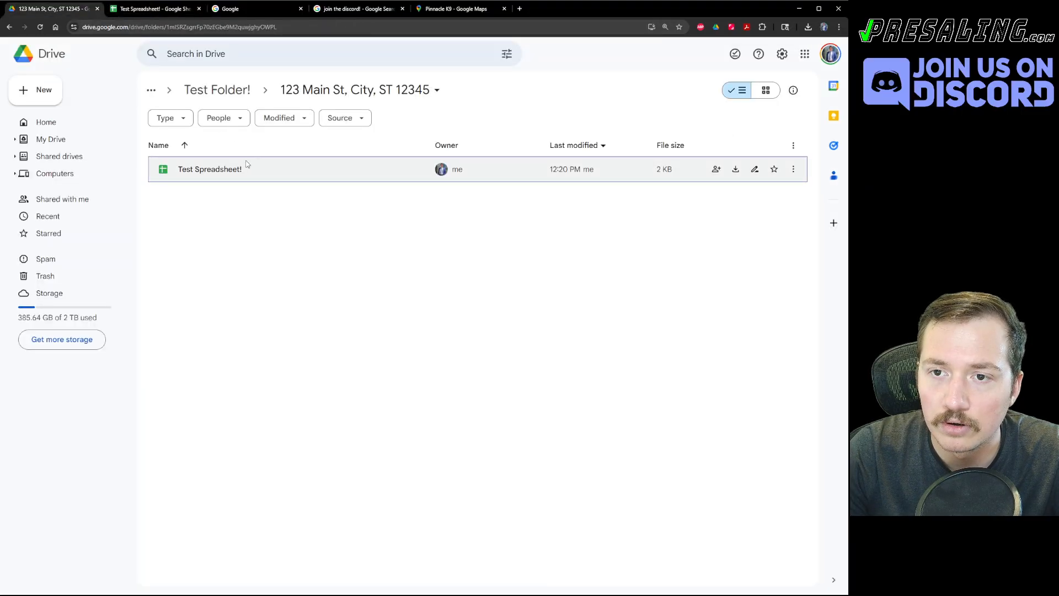
click(292, 91)
click(325, 178)
click(446, 348)
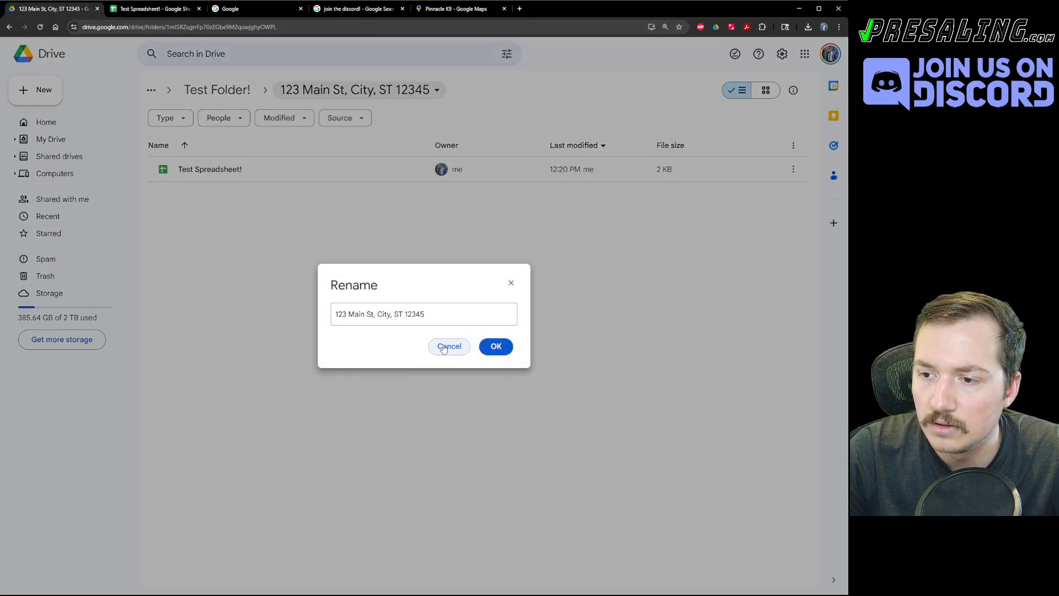
click(157, 10)
click(130, 52)
key(ctrl+v)
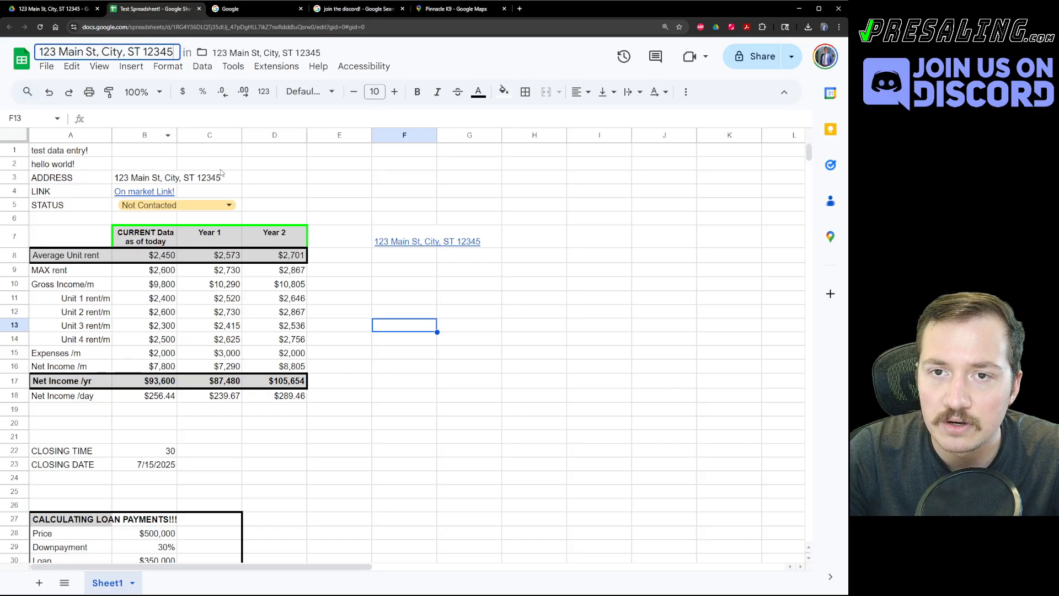
click(199, 152)
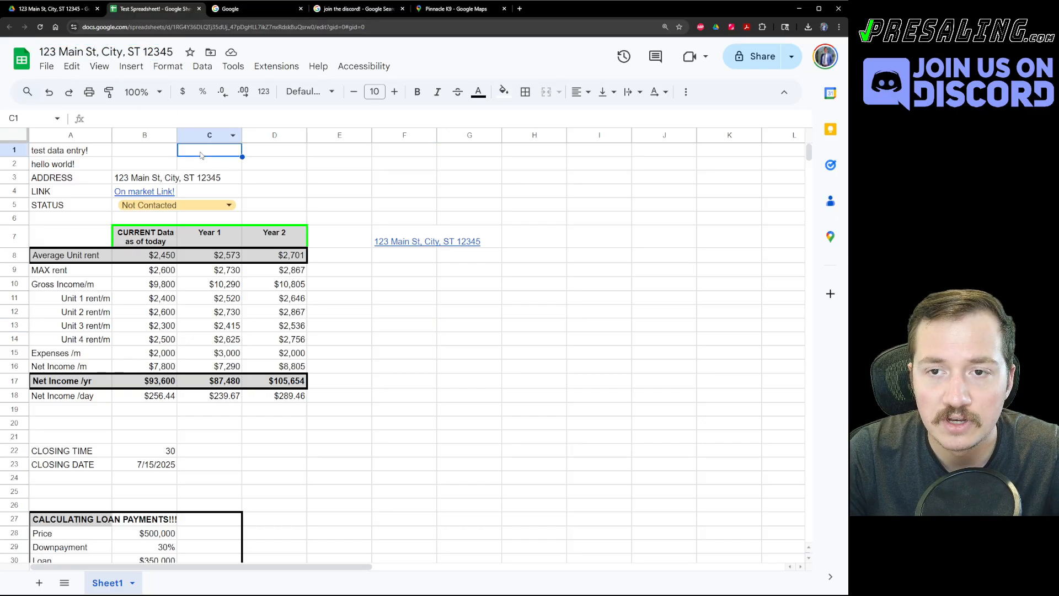
Clear the test text in A1:A2 and delete rows 1 and 2.
click(288, 187)
click(146, 185)
click(55, 182)
click(134, 183)
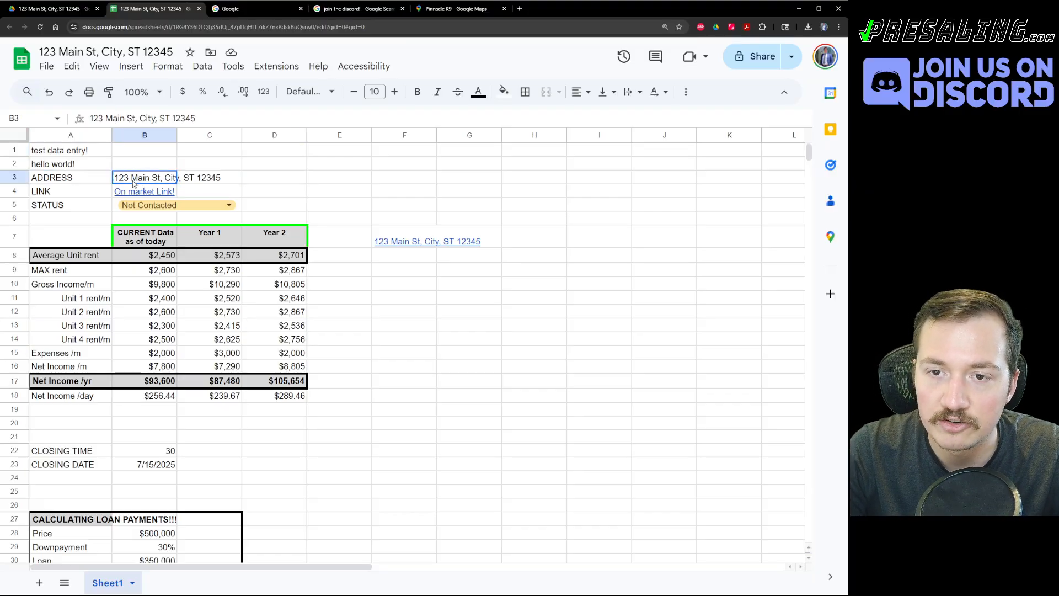
drag(76, 165, 72, 152)
key(Delete)
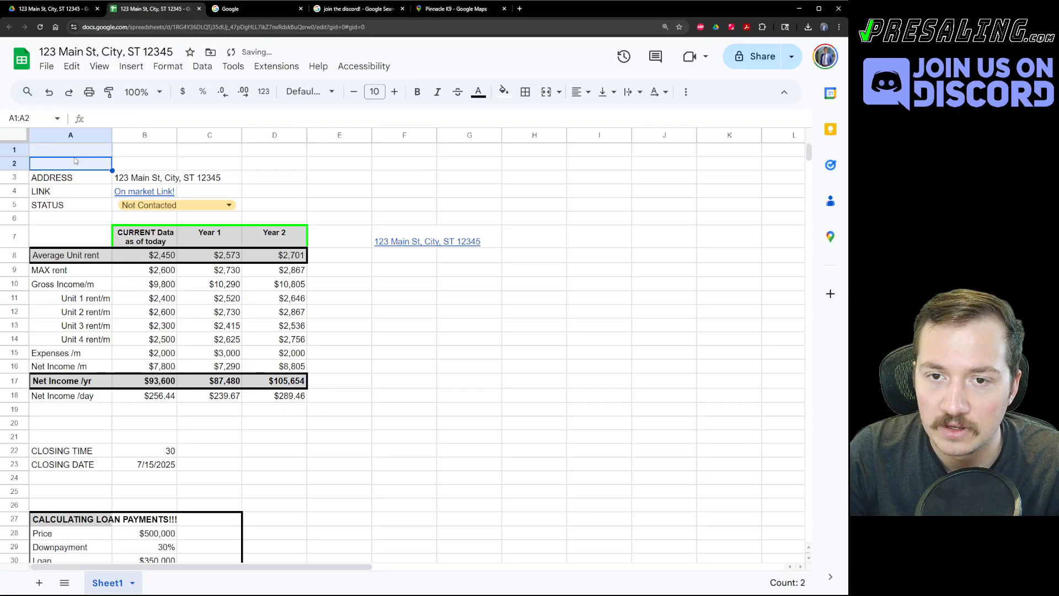
right_click(74, 156)
click(103, 321)
Delete the leftover blank rows, including those above CLOSING TIME.
click(422, 312)
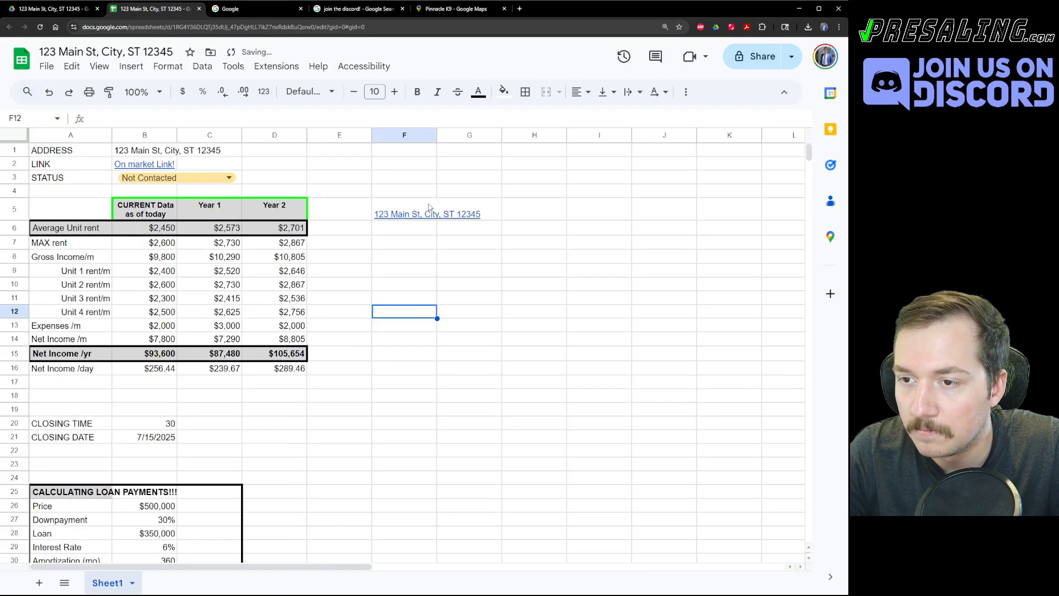
click(430, 207)
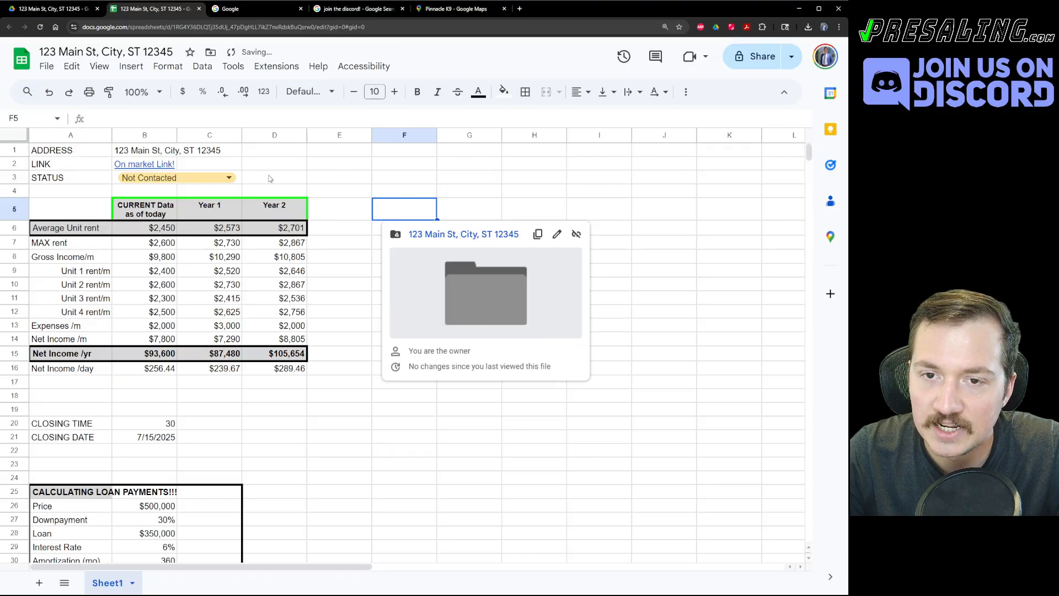
scroll(279, 391, down, 5)
scroll(279, 390, up, 4)
right_click(72, 364)
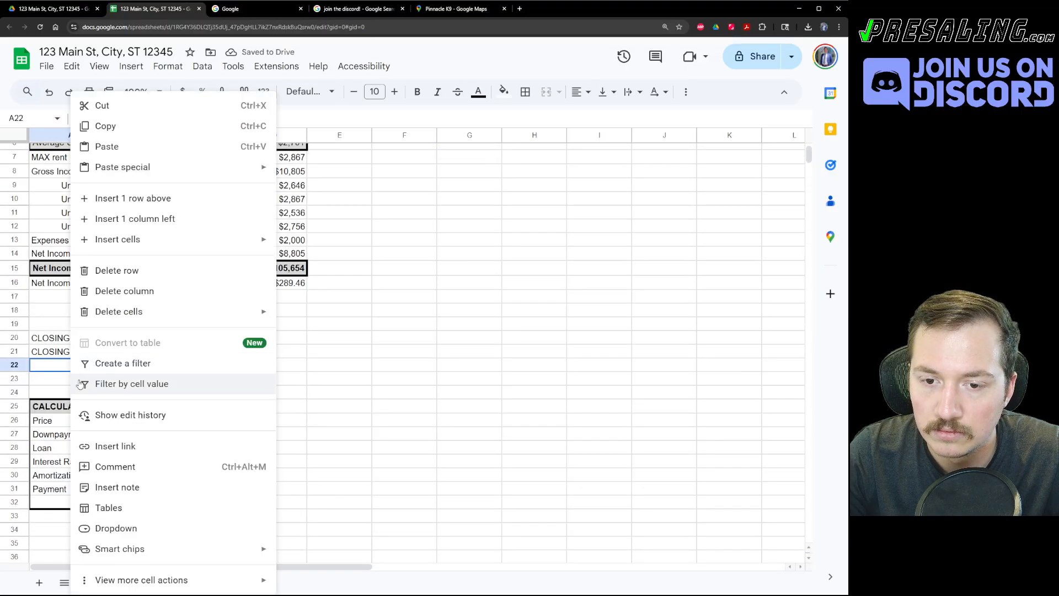
click(122, 271)
key(ctrl+y)
click(80, 313)
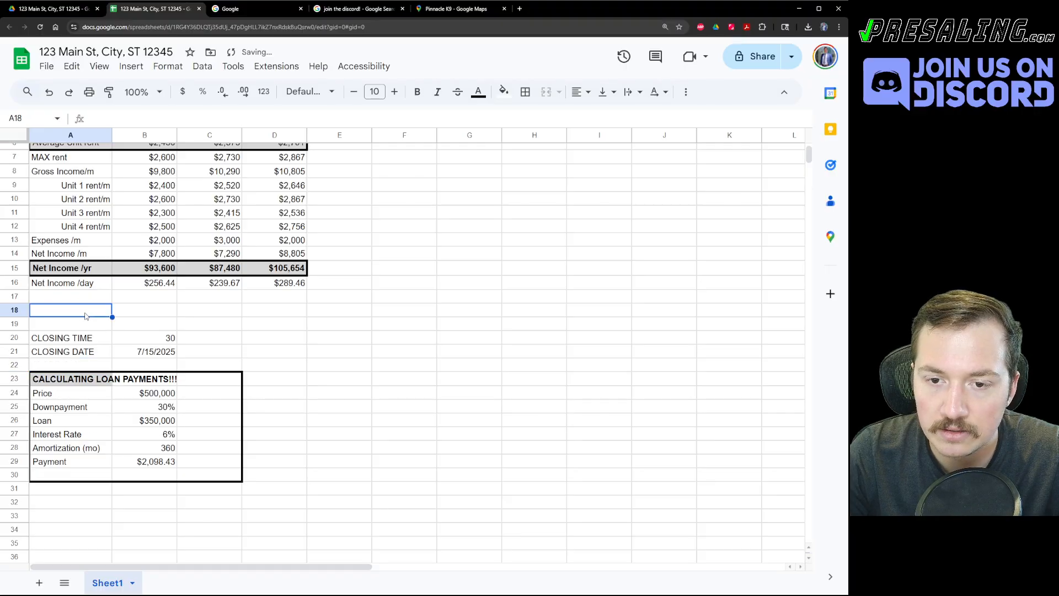
key(ctrl+y)
key(ctrl+y)
Rename the first sheet to Underwrite.
right_click(110, 585)
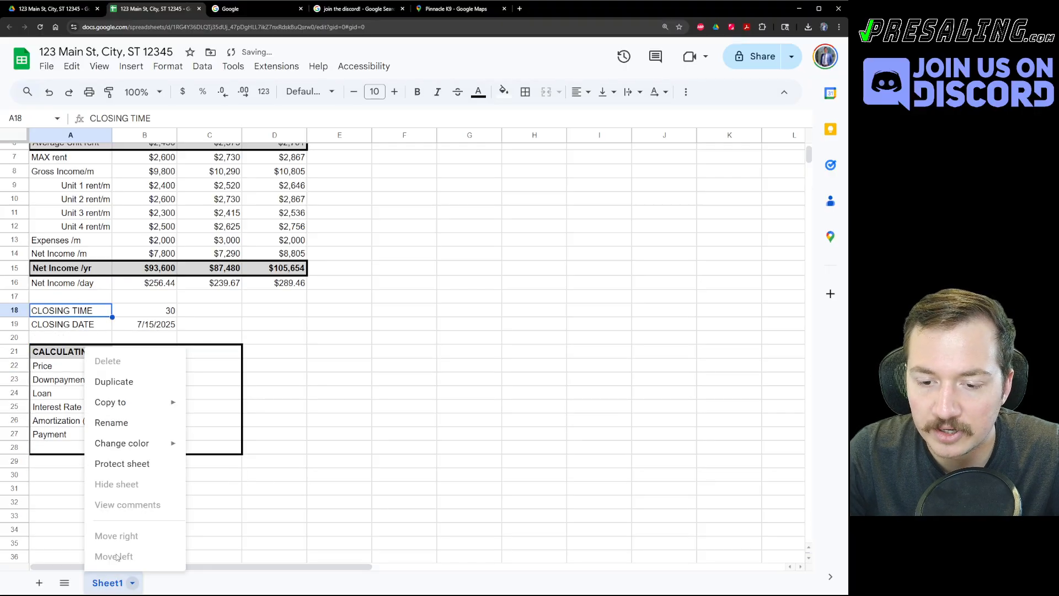
click(116, 426)
text(Underwrite)
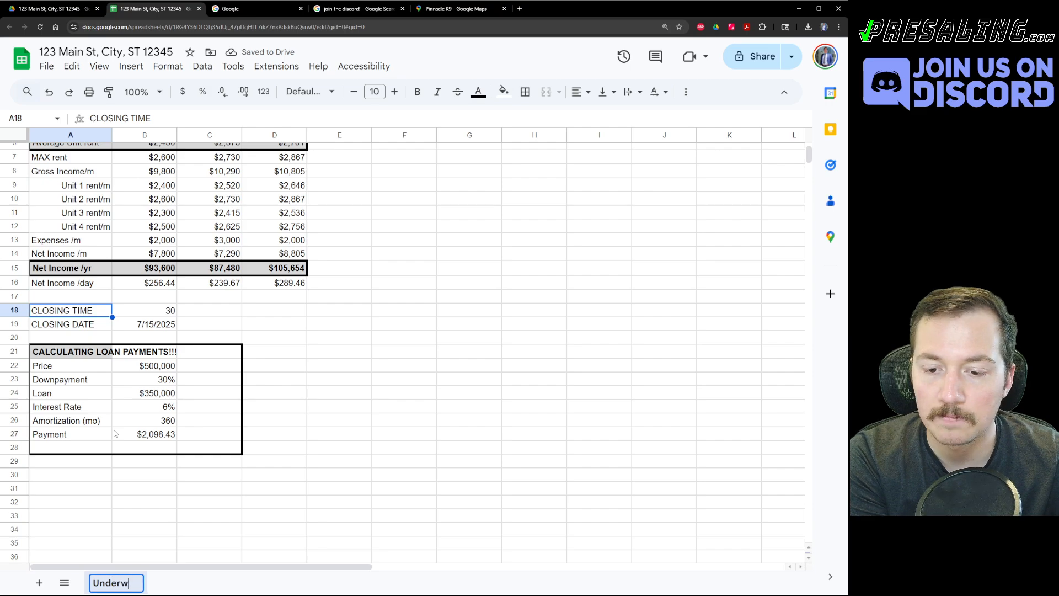
key(Return)
Add a second sheet and name it 'Questions to Ask Selelr'.
scroll(215, 450, up, 2)
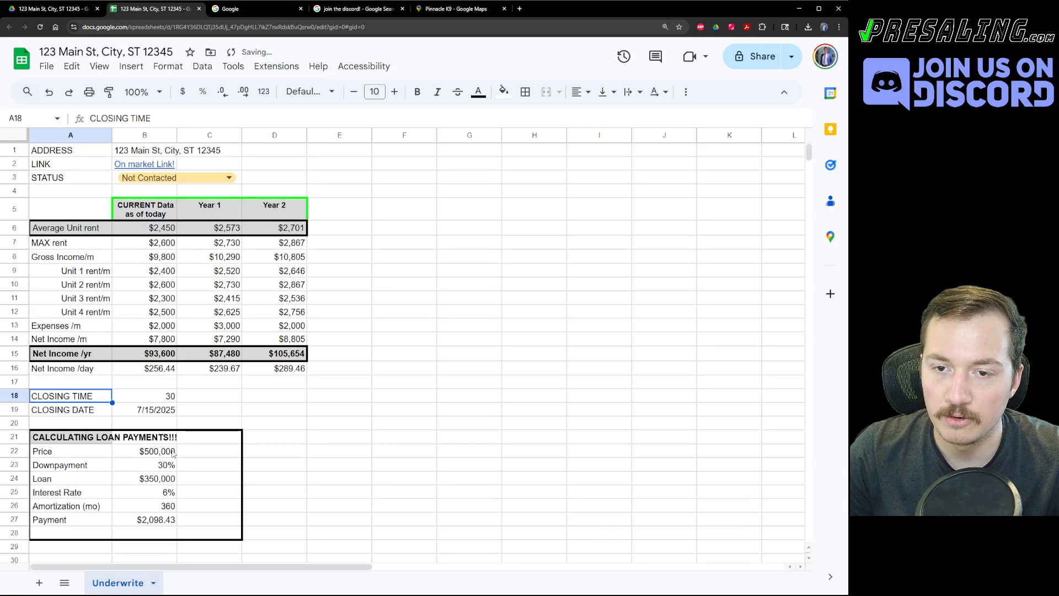
click(39, 582)
right_click(185, 587)
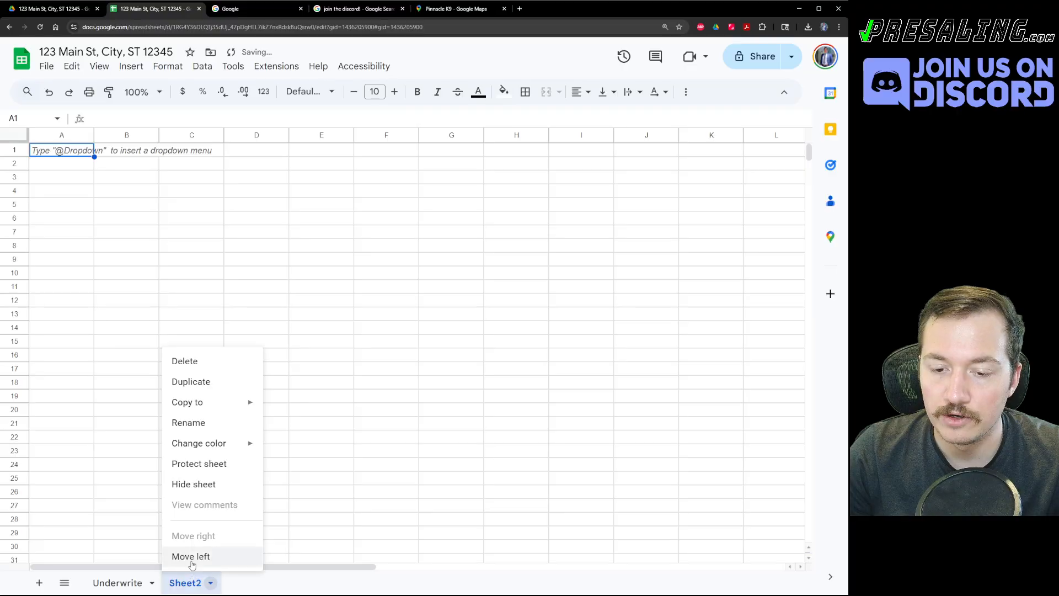
click(188, 426)
key(Return)
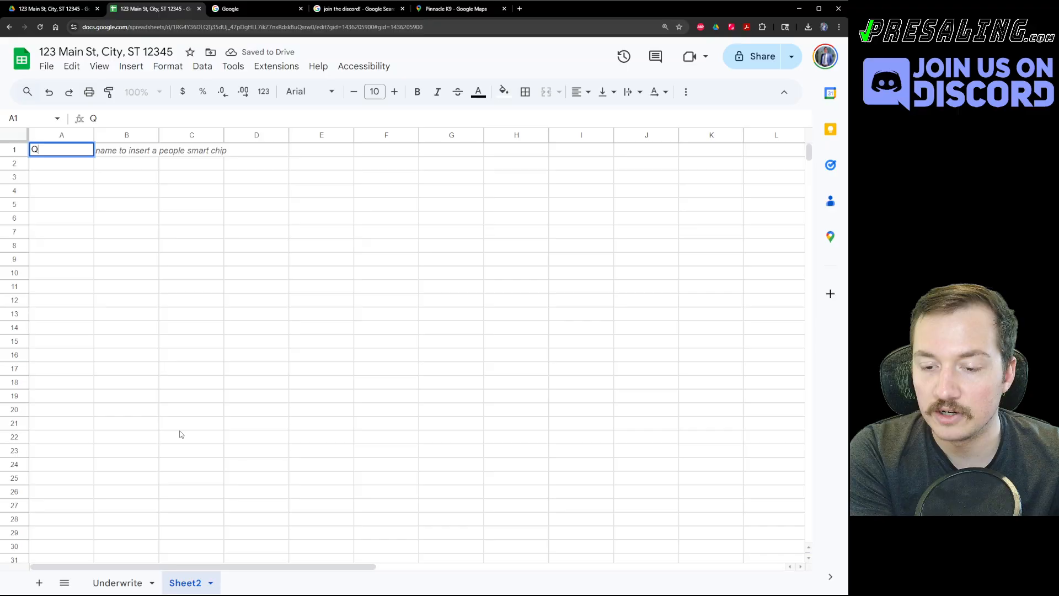
right_click(197, 588)
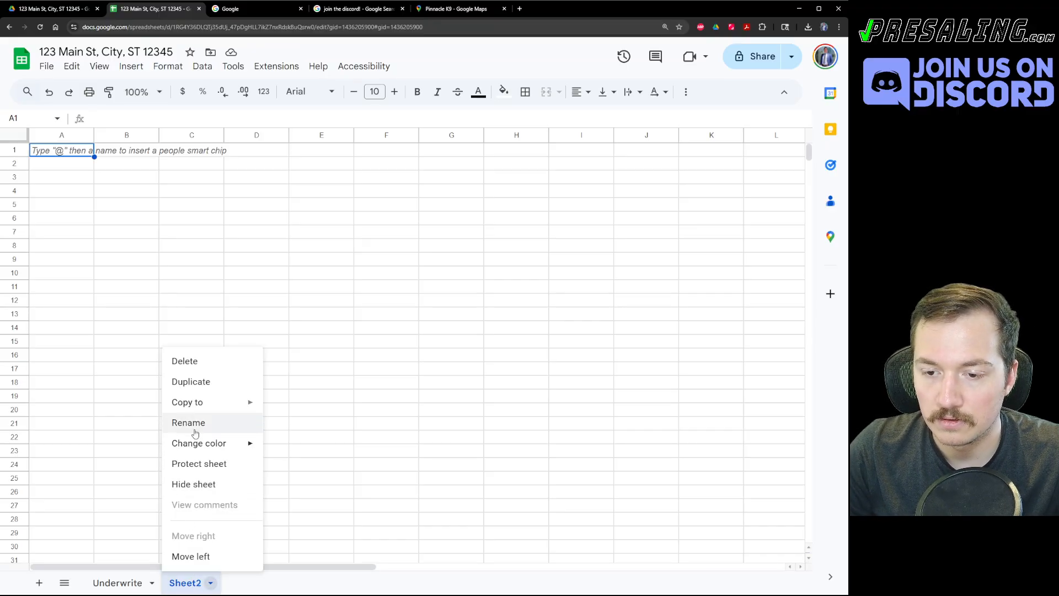
click(192, 426)
text(Questions to Ask Selelr)
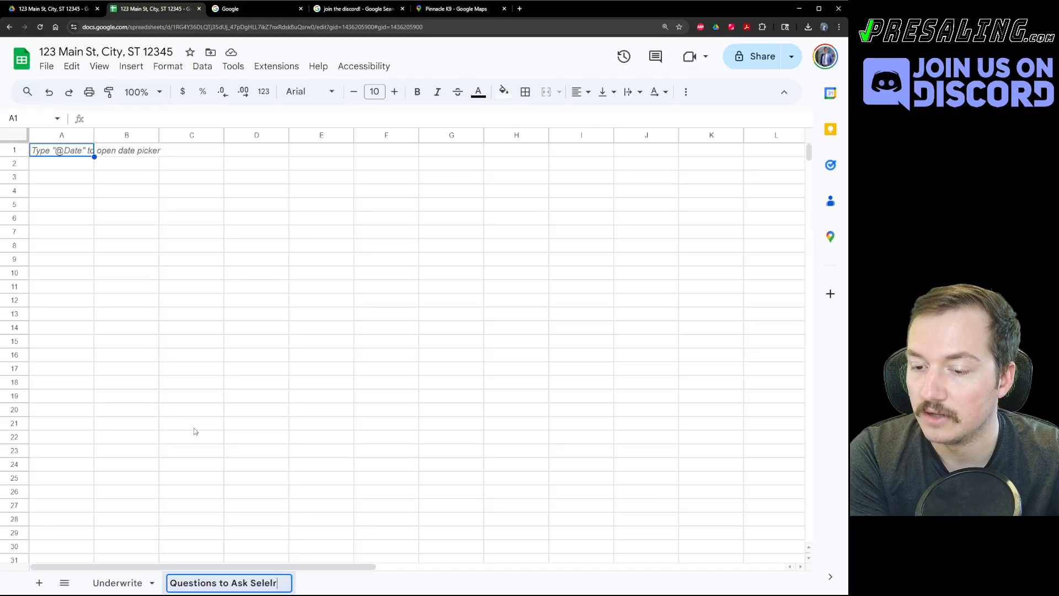
key(Return)
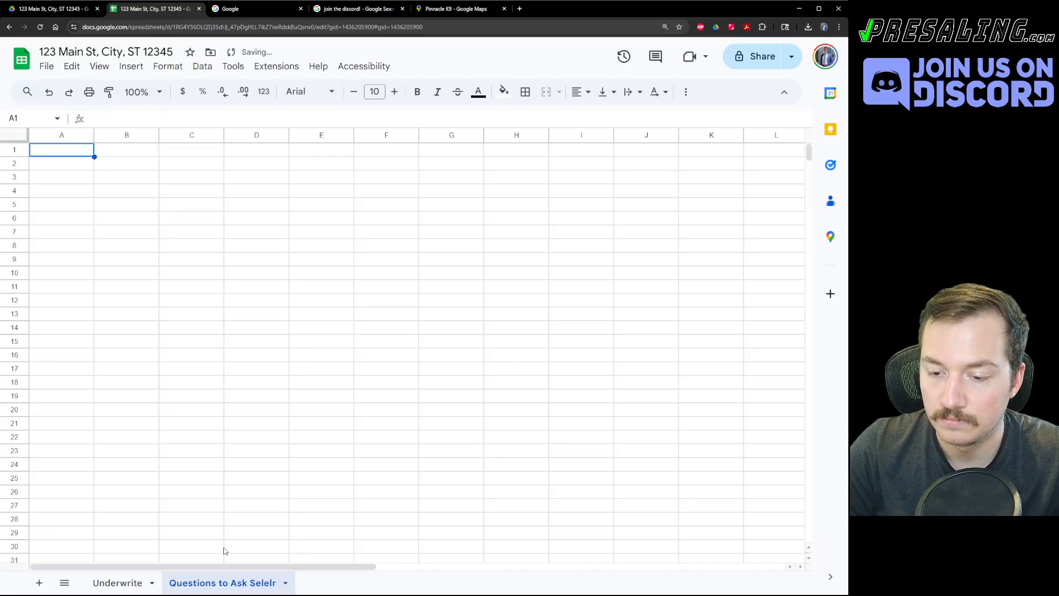
Correct the new sheet's name to 'Questions to Ask Seller'.
right_click(226, 583)
click(207, 426)
key(End)
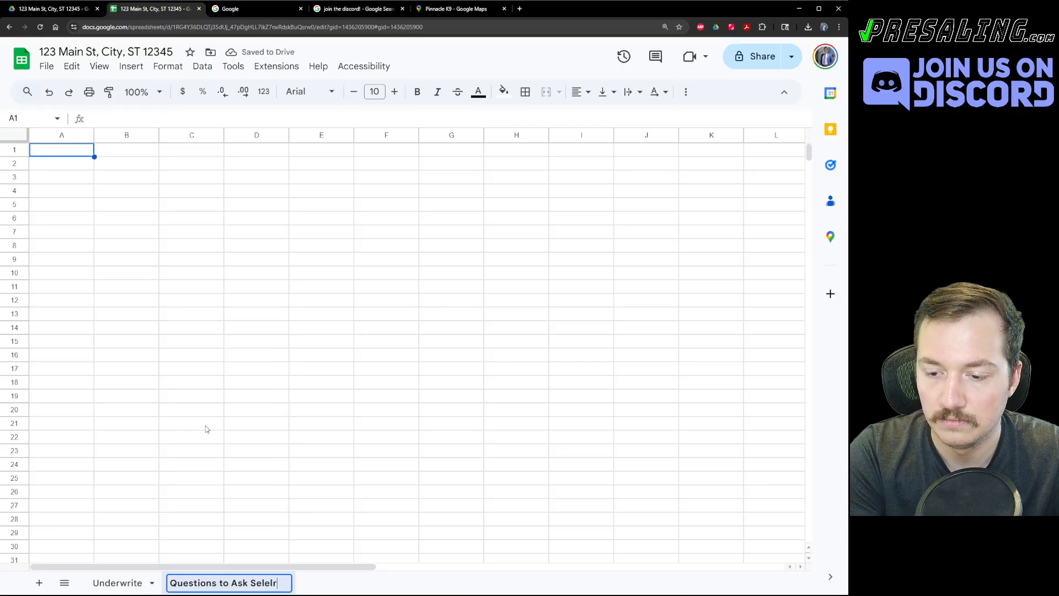
key(BackSpace)
key(BackSpace)
key(BackSpace)
key(BackSpace)
key(BackSpace)
key(BackSpace)
text(Seller)
key(Return)
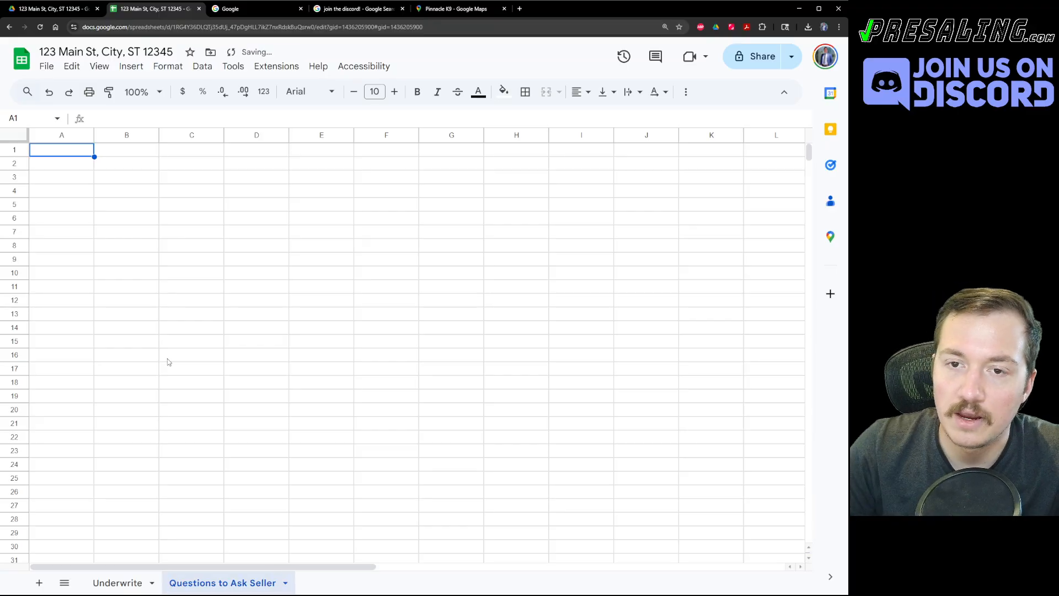
Enter placeholder entries A, B, C, asdf, asdf, as dasdf down column A from A2.
click(165, 258)
click(59, 163)
text(A)
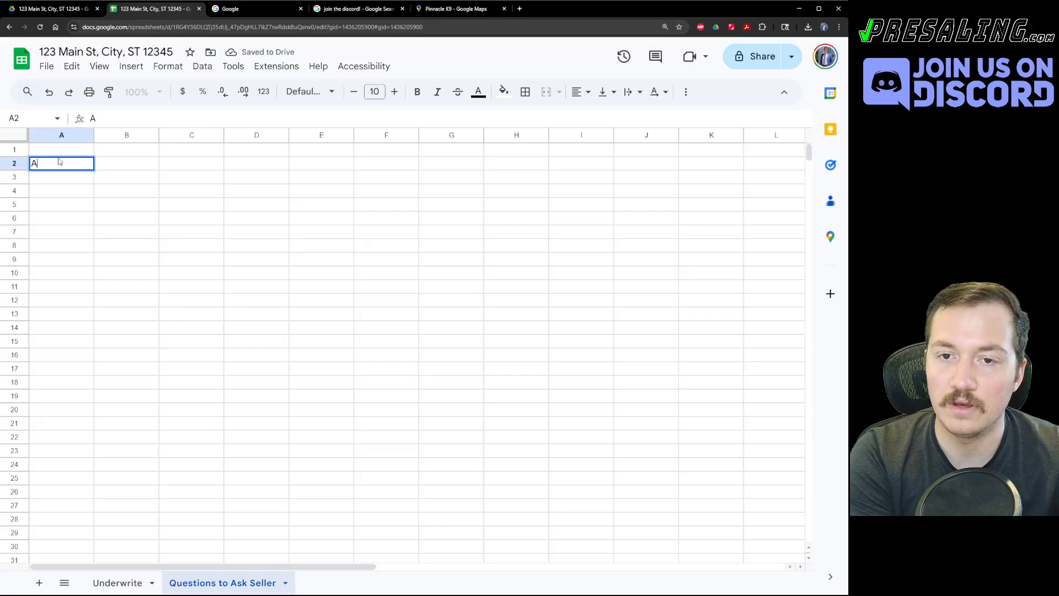
key(Return)
text(B)
key(Return)
text(C)
key(Return)
text(asdf)
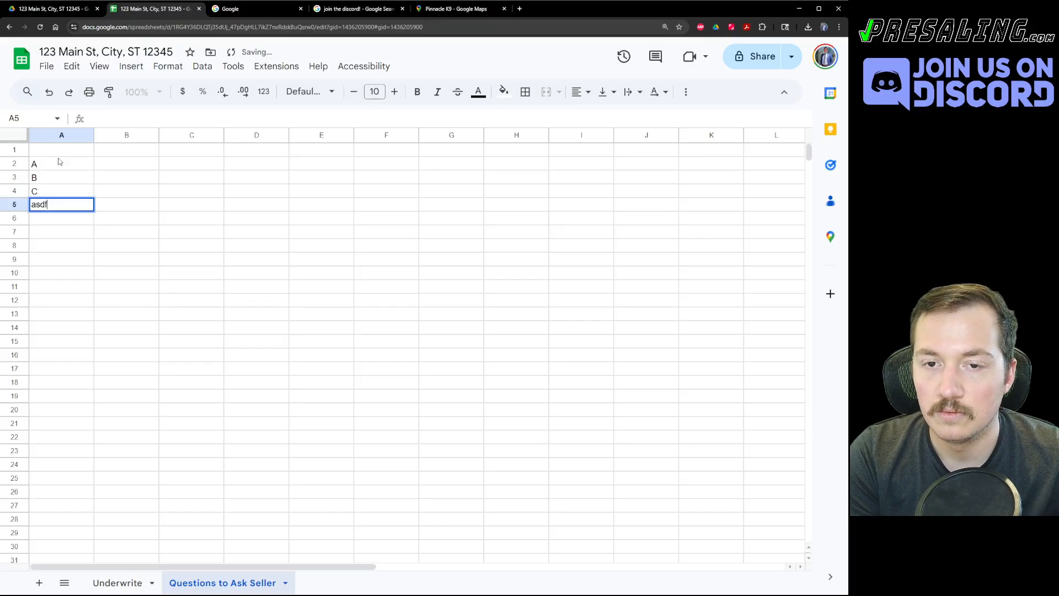
key(Return)
text(asdf)
key(Return)
text(asdf)
key(Return)
text(as dasdf)
key(Return)
click(165, 246)
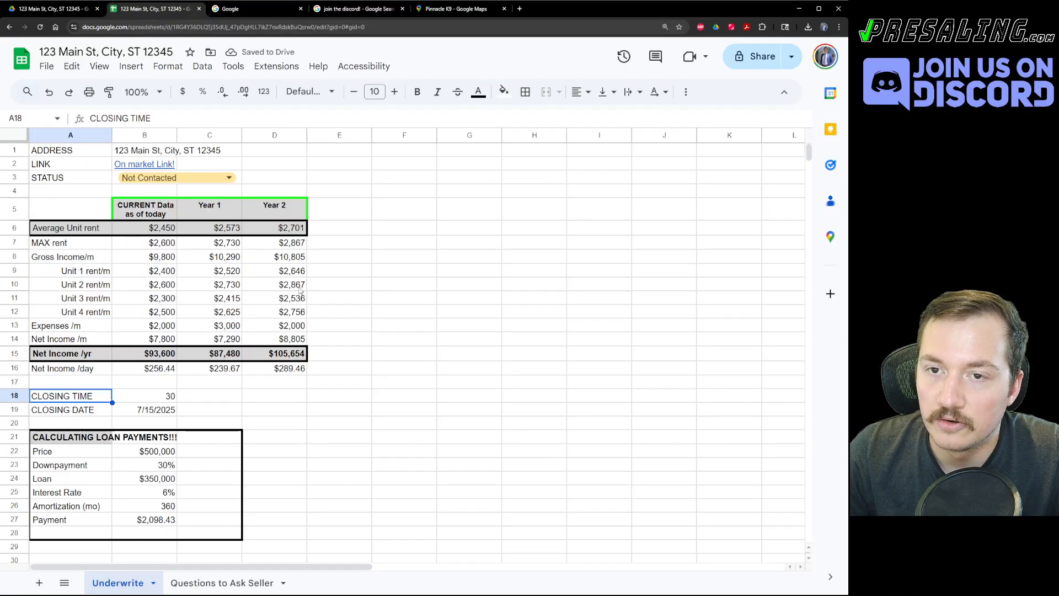
Return to the Underwrite sheet and briefly open the Share dialog.
click(119, 583)
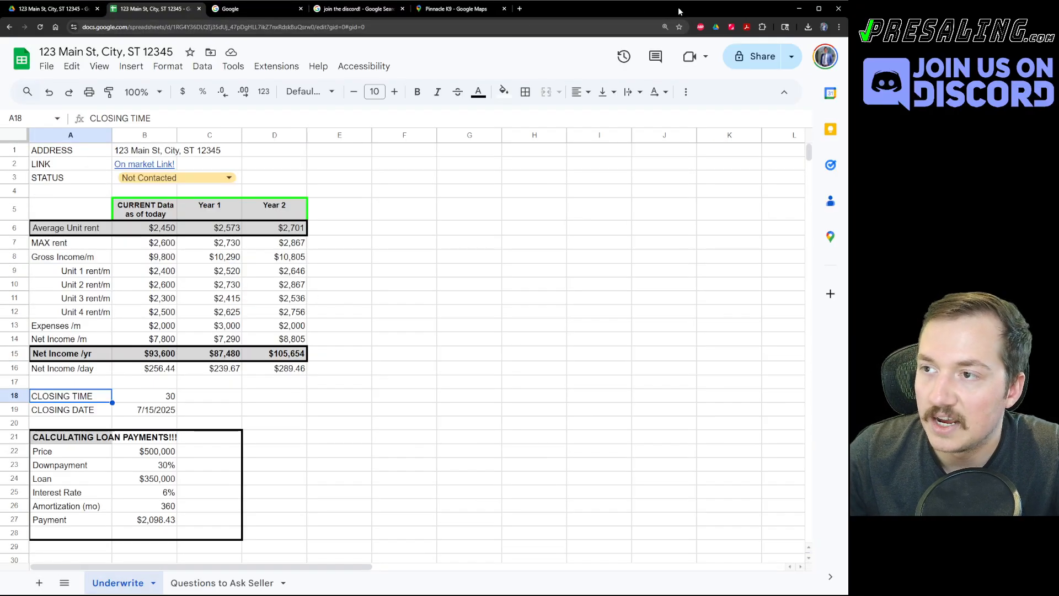
click(744, 62)
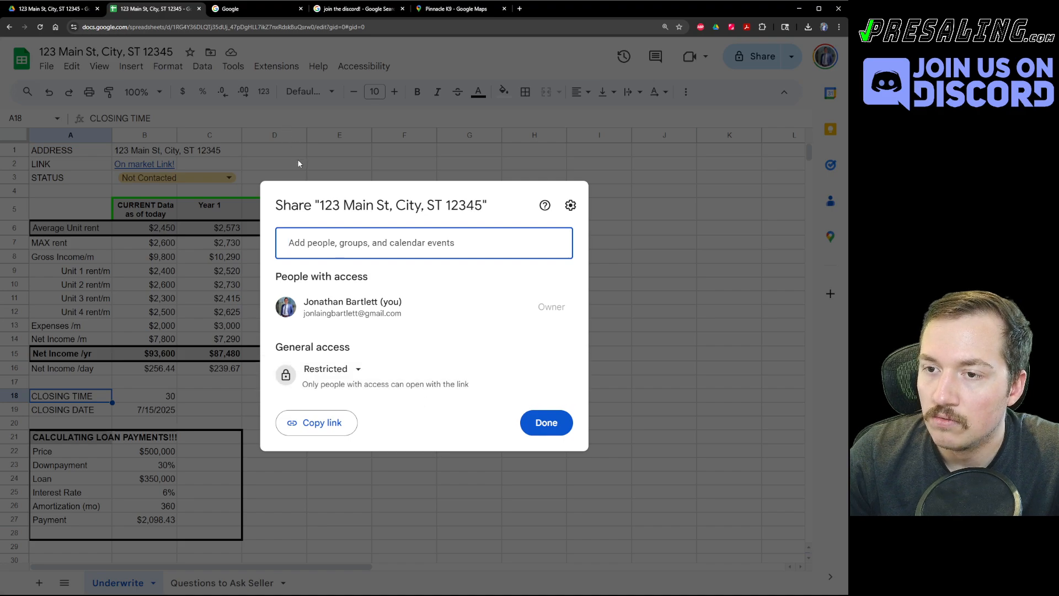
click(398, 243)
click(642, 229)
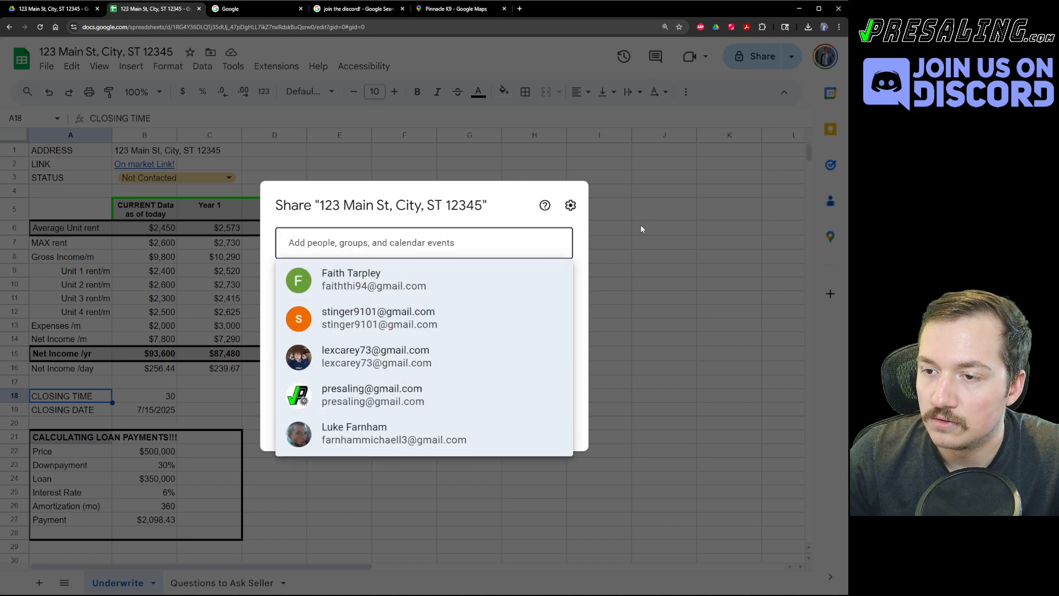
click(73, 9)
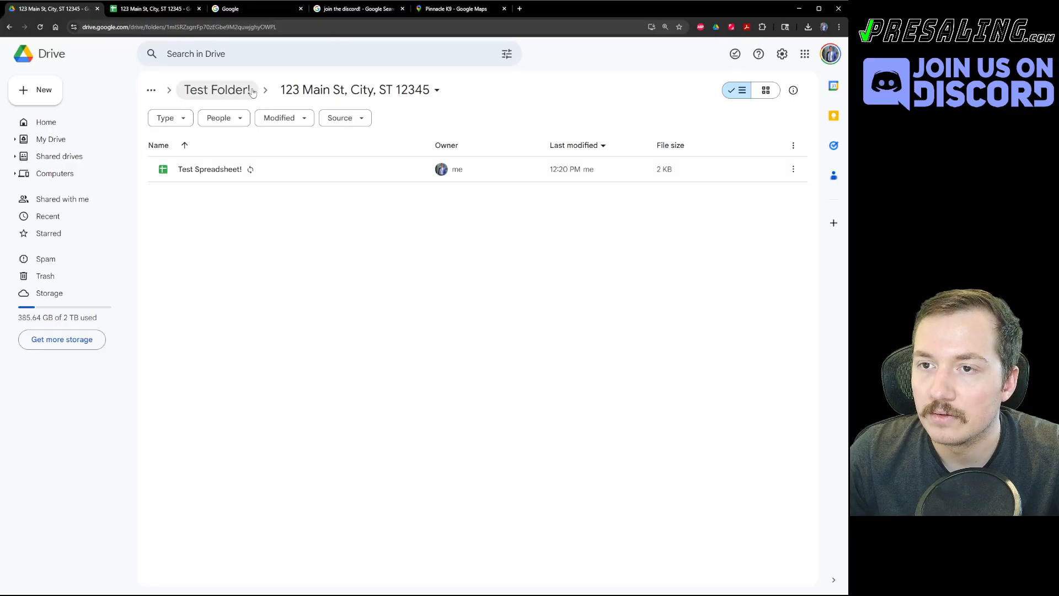
key(ctrl+Tab)
Give anyone with the link Editor access and copy the spreadsheet's share link.
click(756, 57)
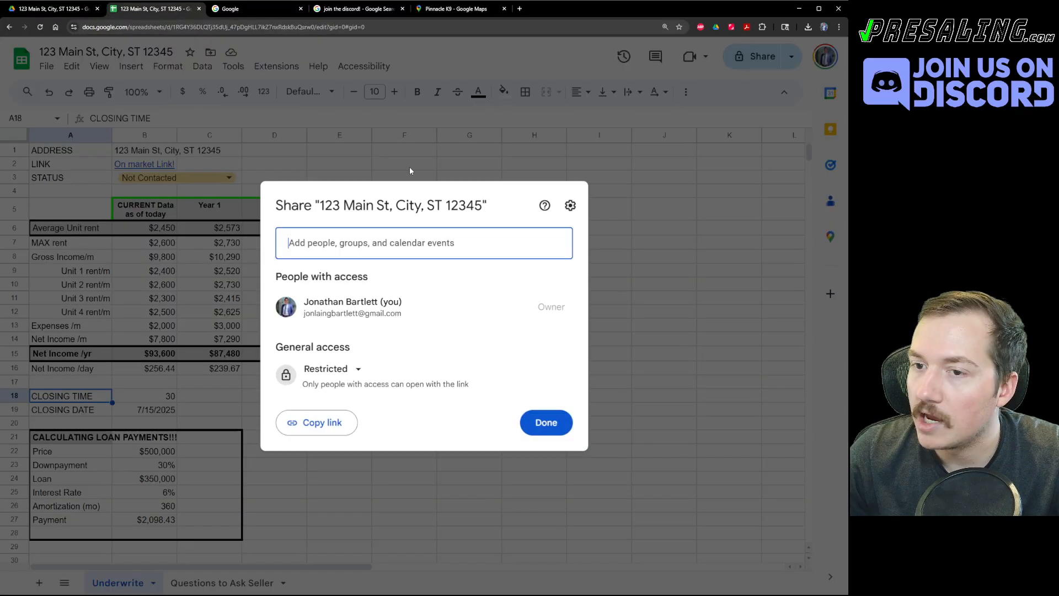
click(330, 368)
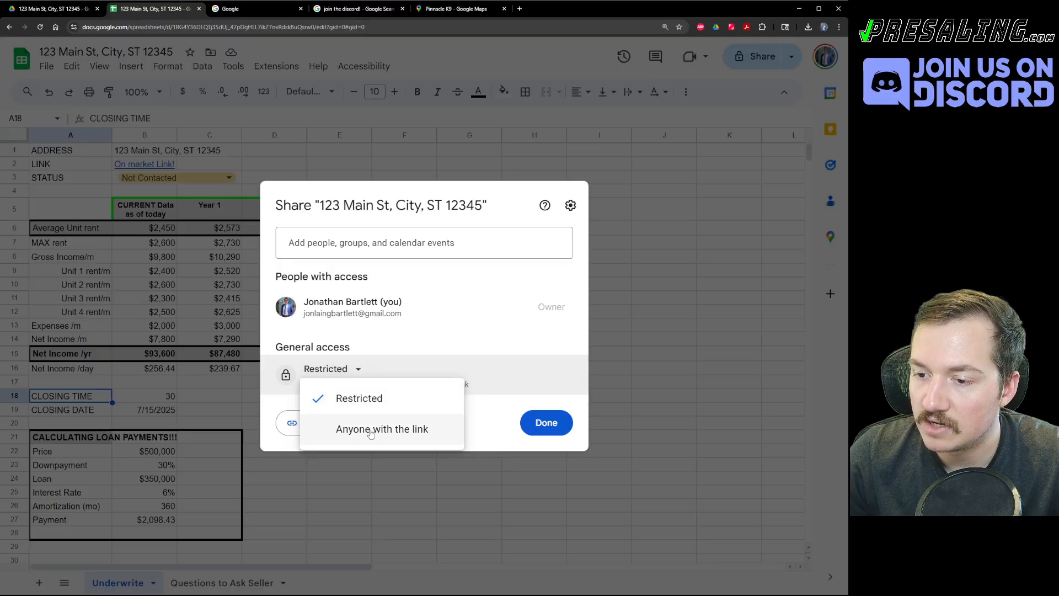
click(371, 430)
click(546, 383)
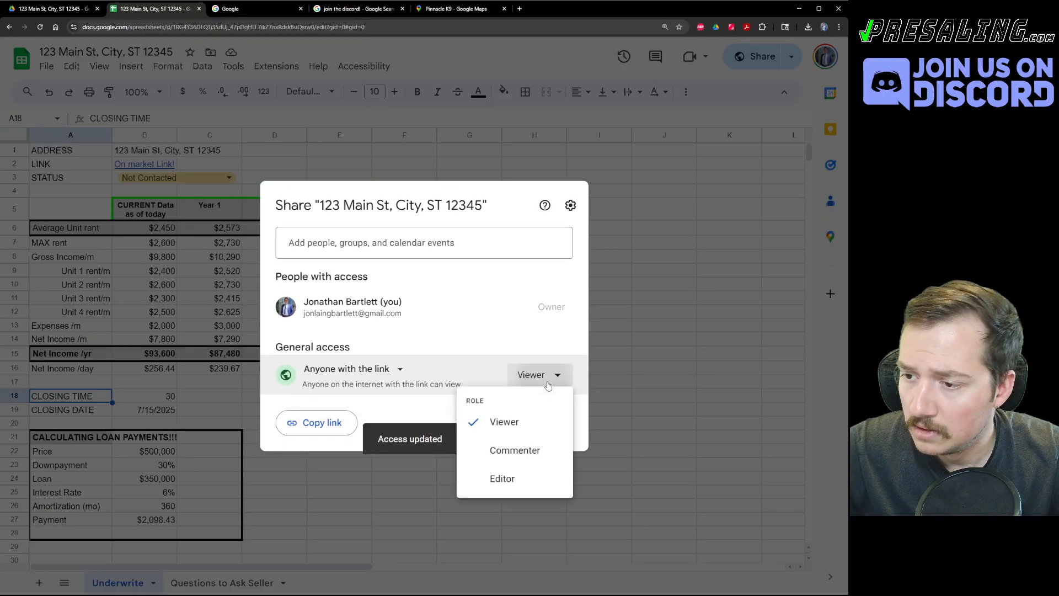
click(496, 481)
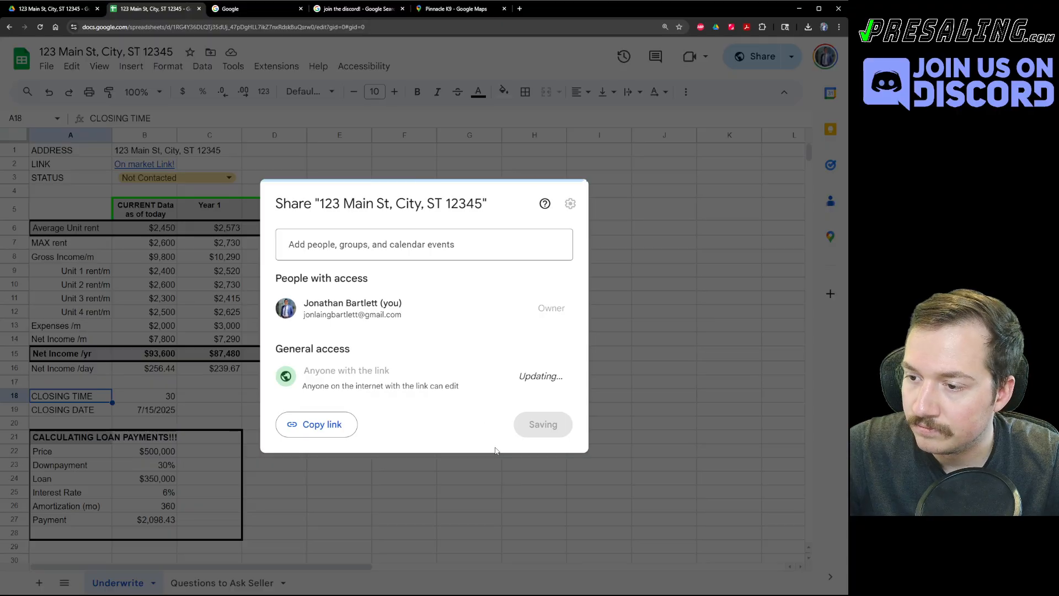
click(330, 426)
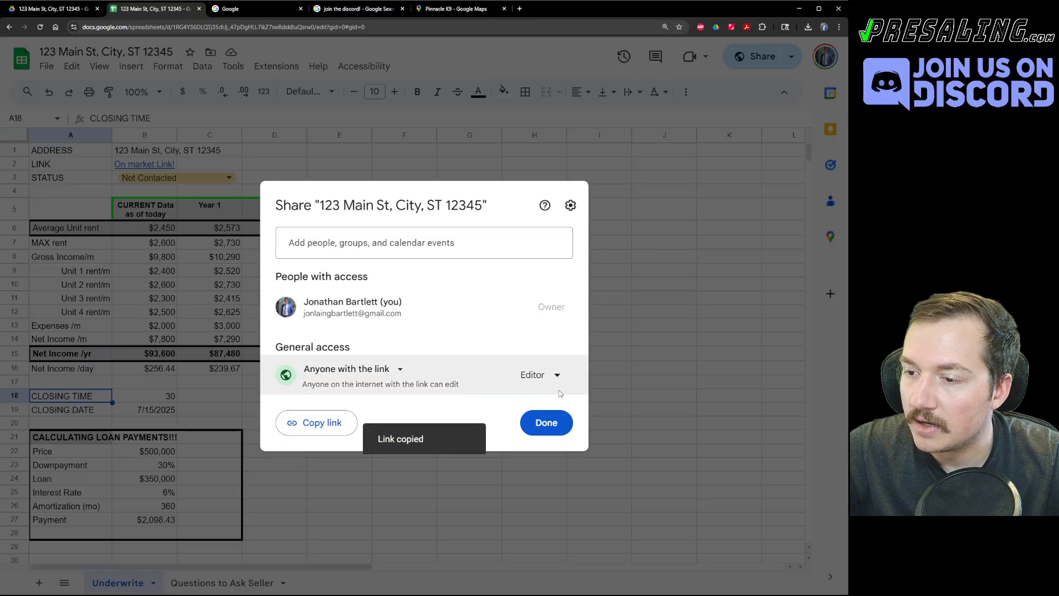
click(546, 423)
click(419, 208)
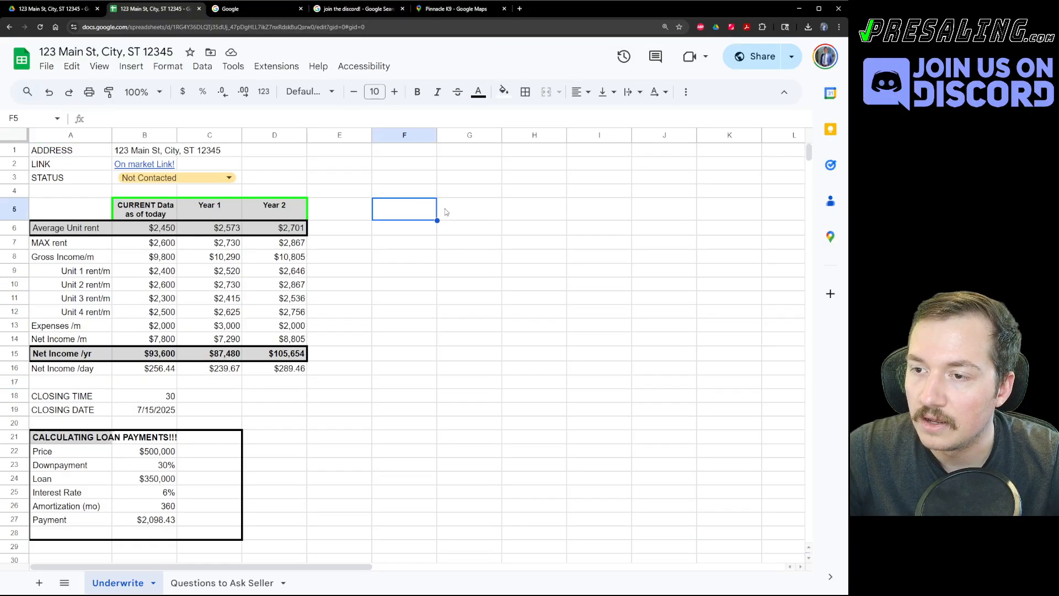
Paste the spreadsheet's share link into F5, test-open it, then return to the Drive folder.
key(ctrl+v)
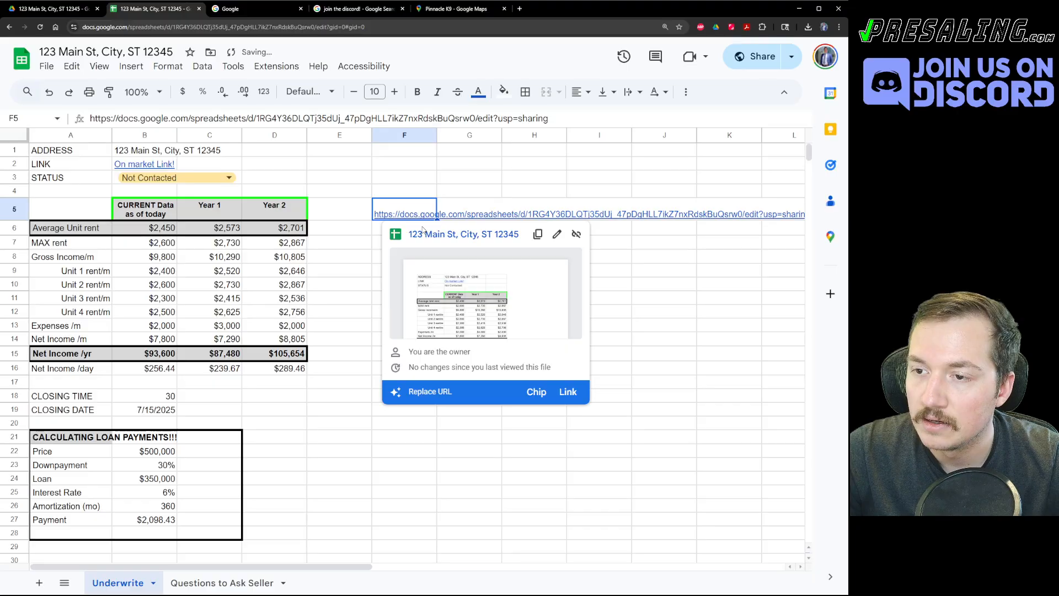
click(425, 239)
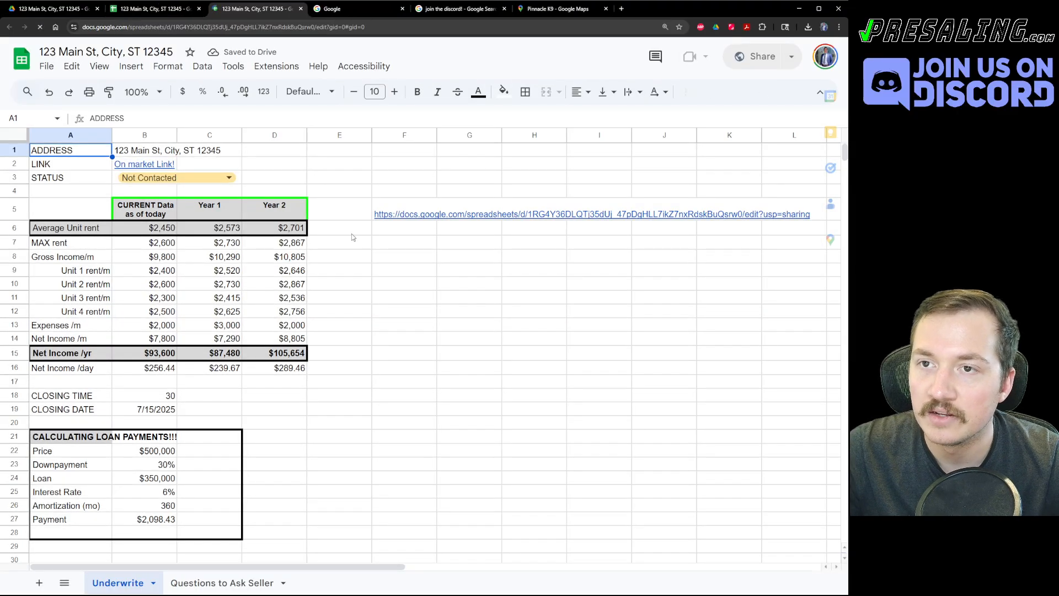
key(ctrl+w)
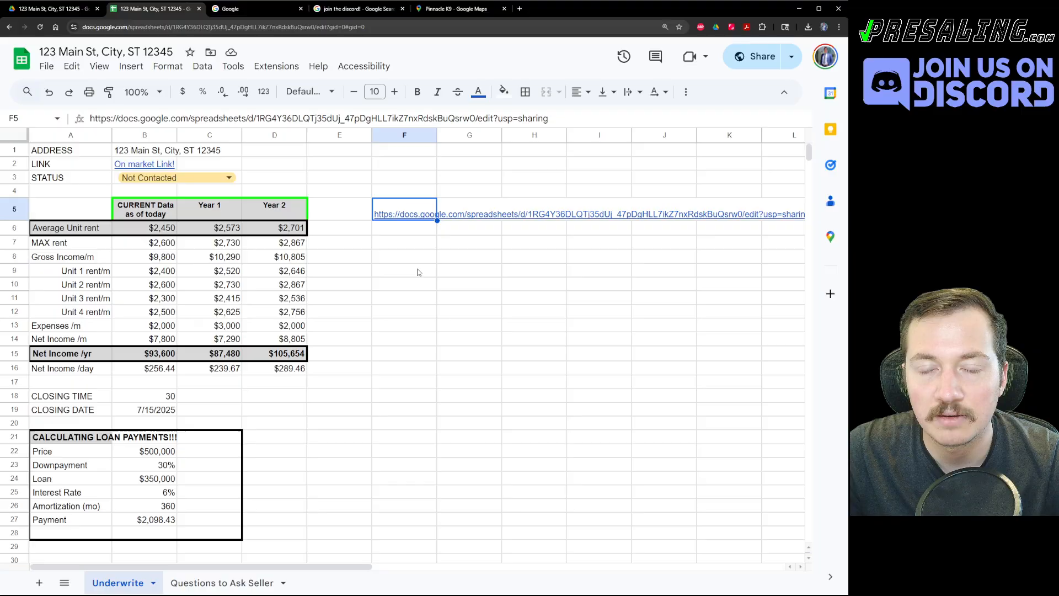
click(383, 251)
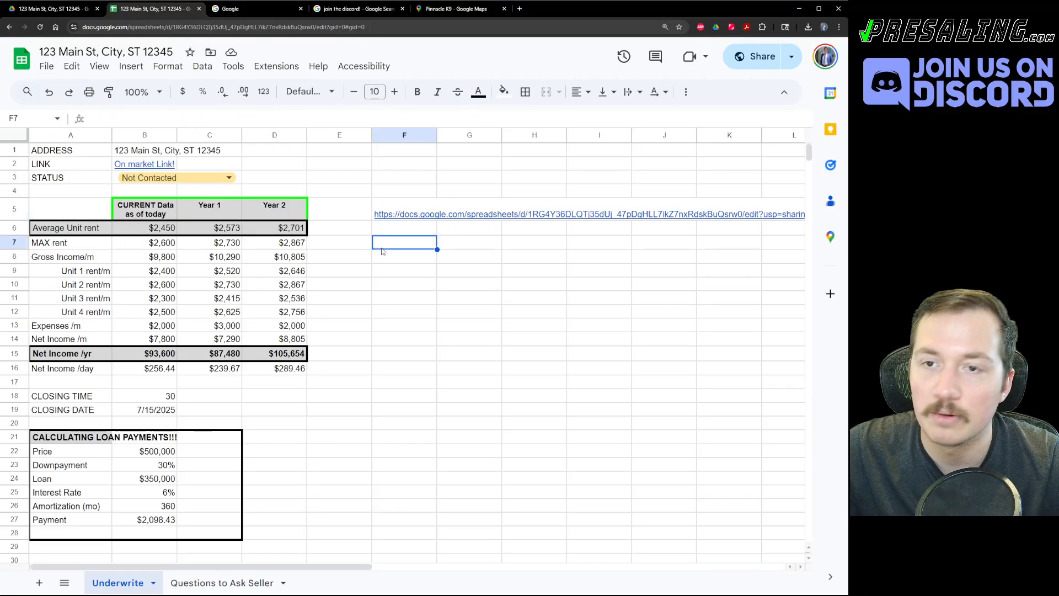
click(422, 274)
key(ctrl+shift+Tab)
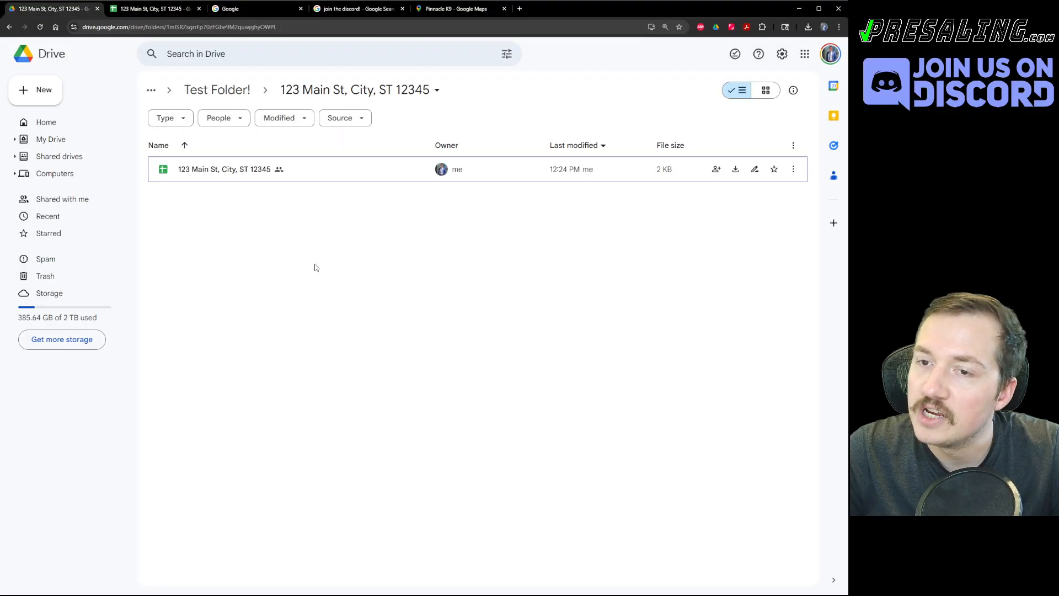
key(ctrl+Tab)
click(393, 217)
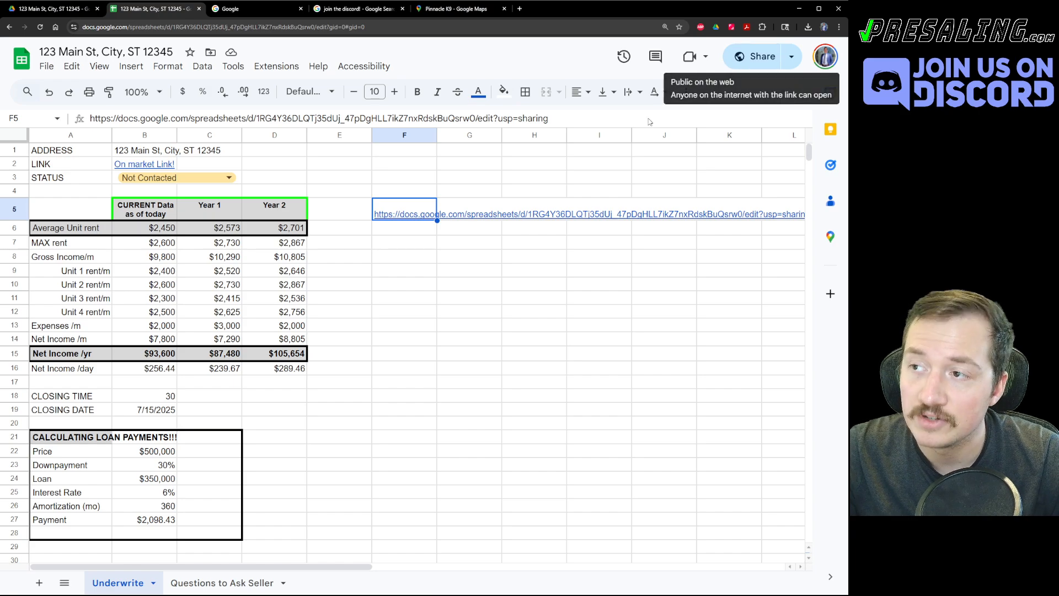
click(534, 178)
key(ctrl+shift+Tab)
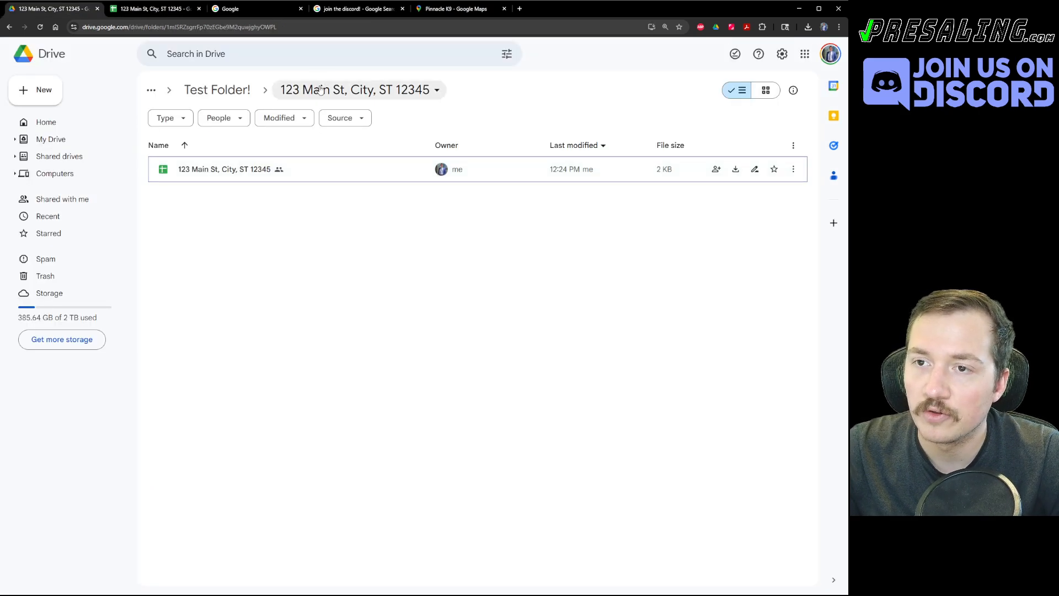
Share the 123 Main St folder so anyone with the link is an Editor.
click(317, 89)
mouse_move(348, 207)
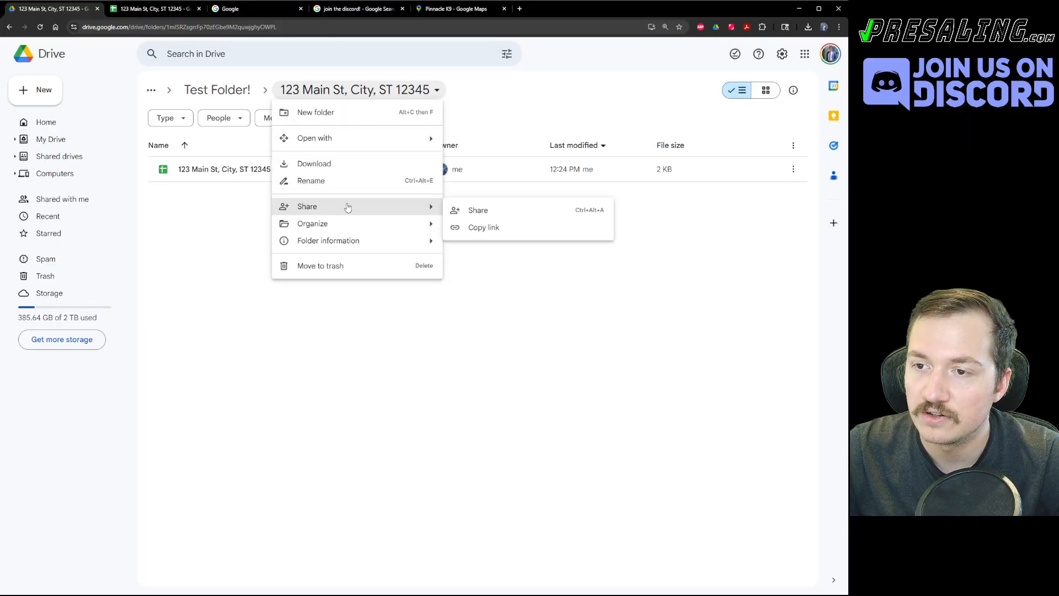
click(477, 210)
click(338, 360)
click(355, 410)
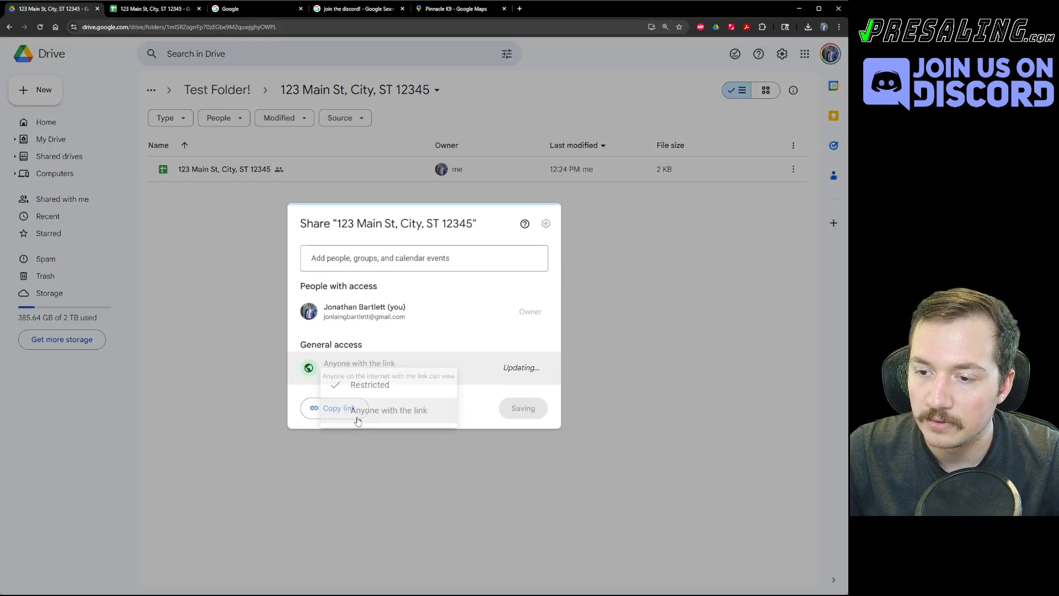
click(513, 366)
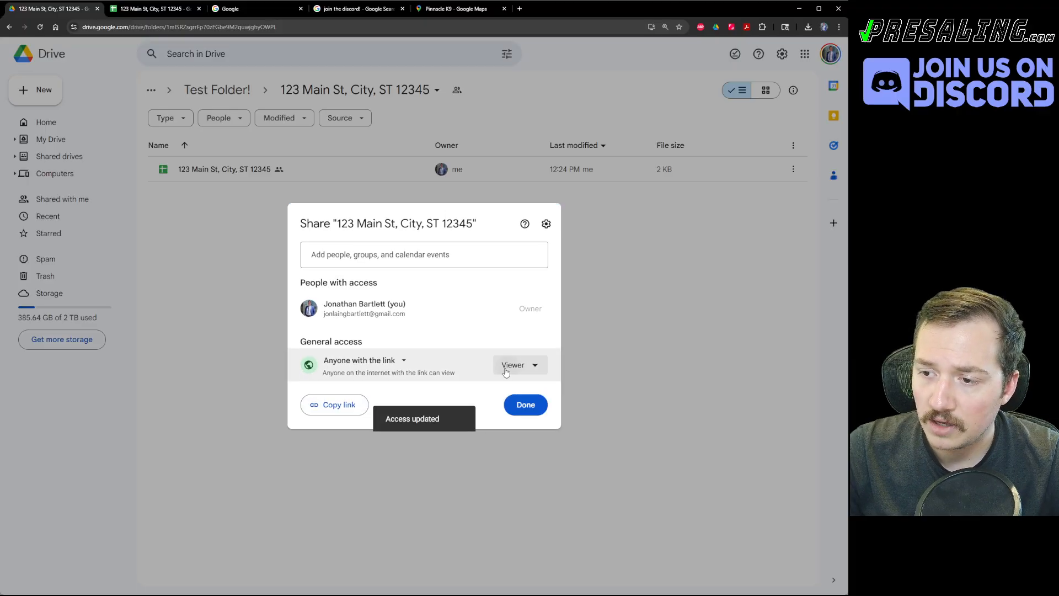
click(466, 466)
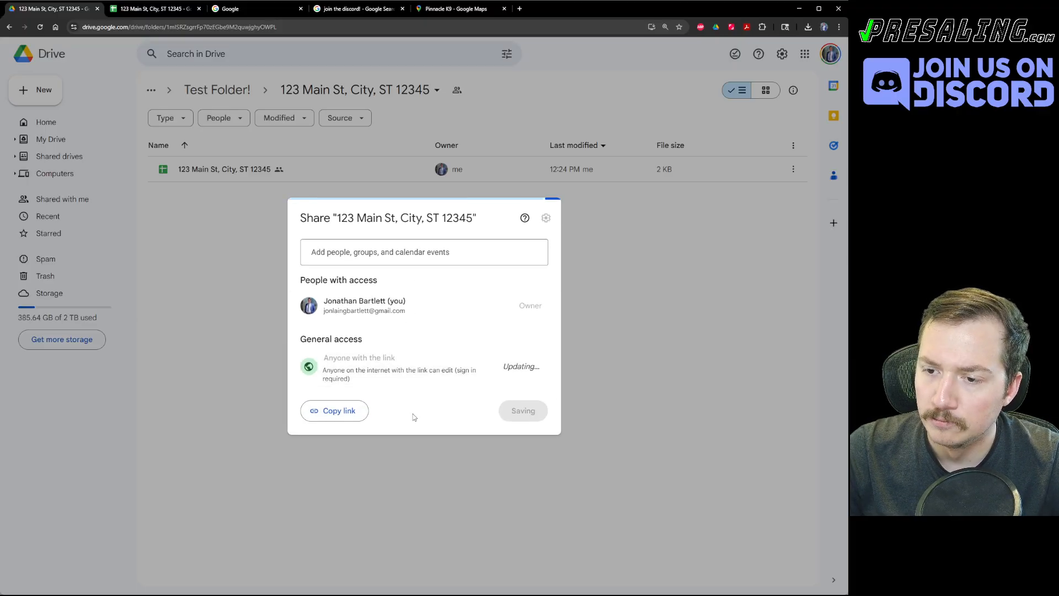
click(523, 411)
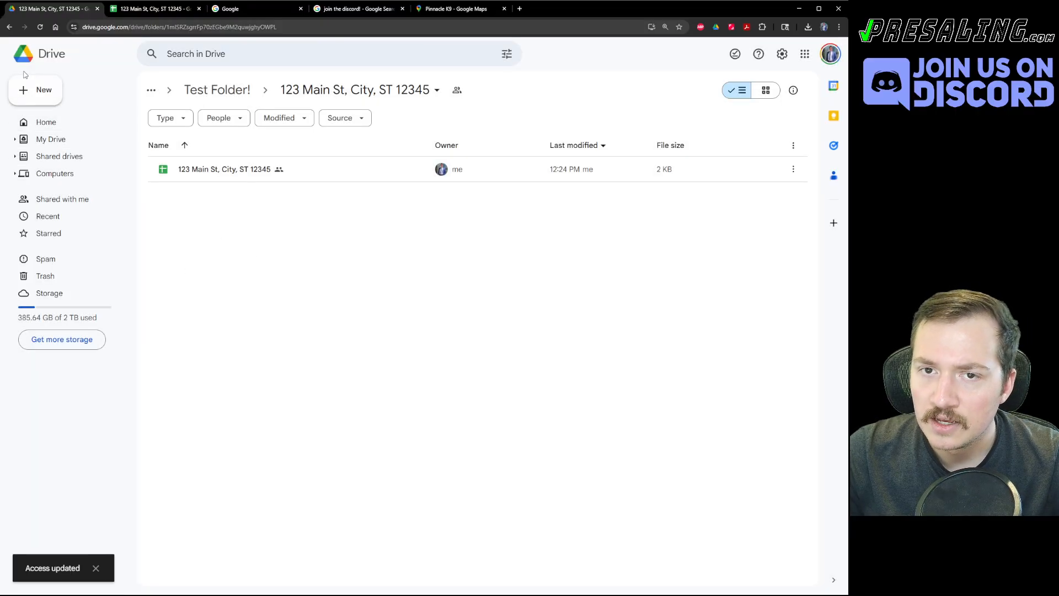
Create a new Google Docs document inside the folder.
click(29, 89)
click(57, 154)
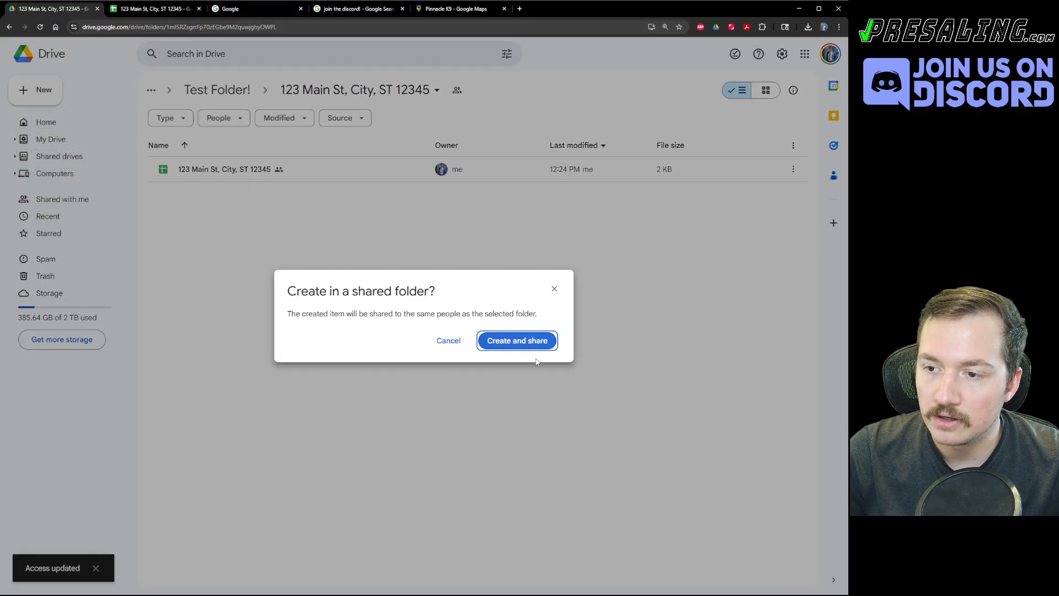
key(Return)
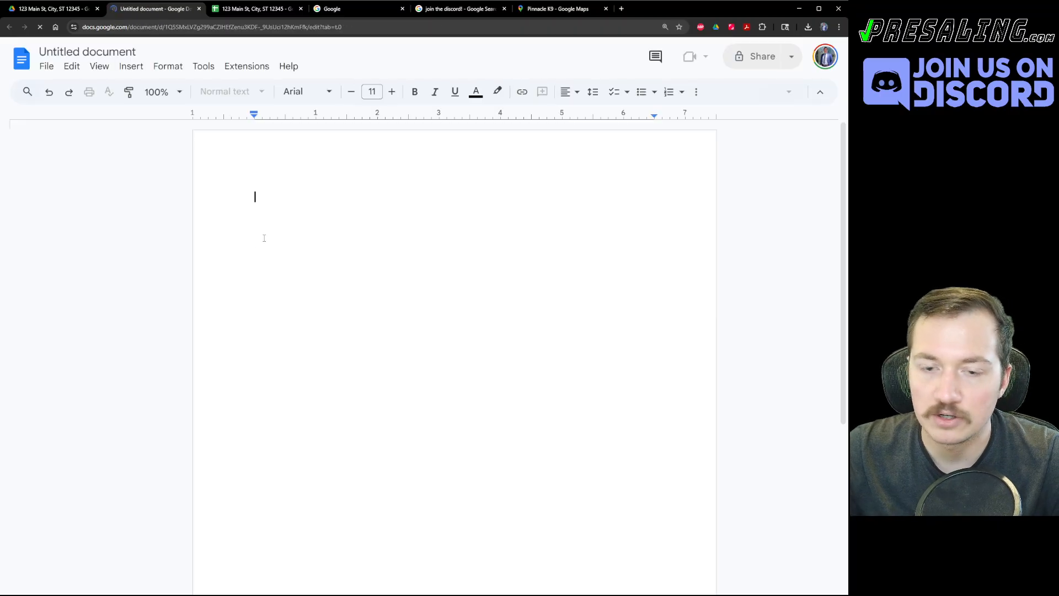
Type 'This iisa test document!' and share the doc, saving it as 'This iisa test document'.
text(This iisa )
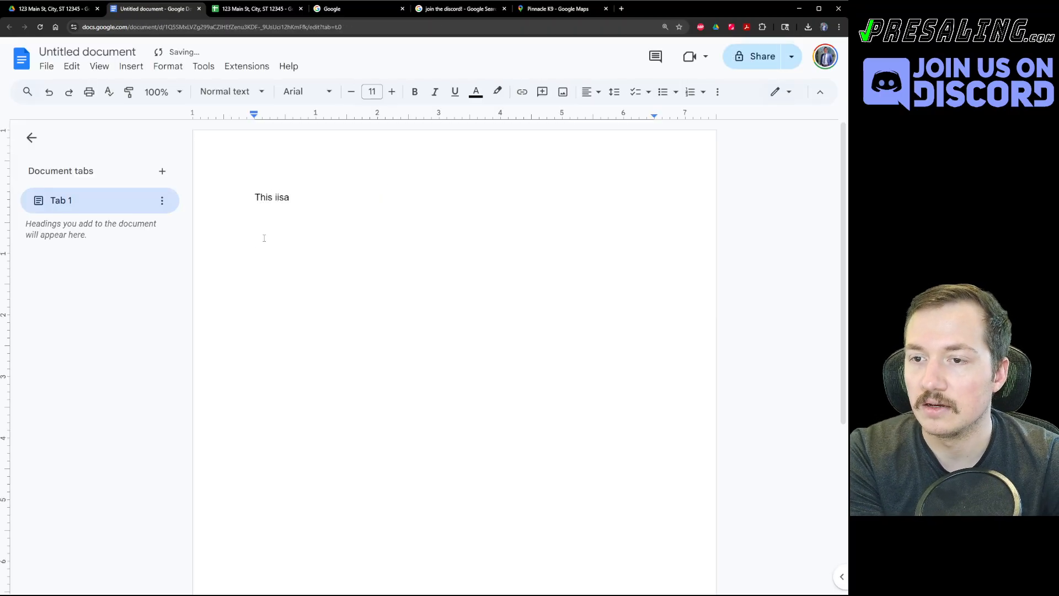
text(test document!)
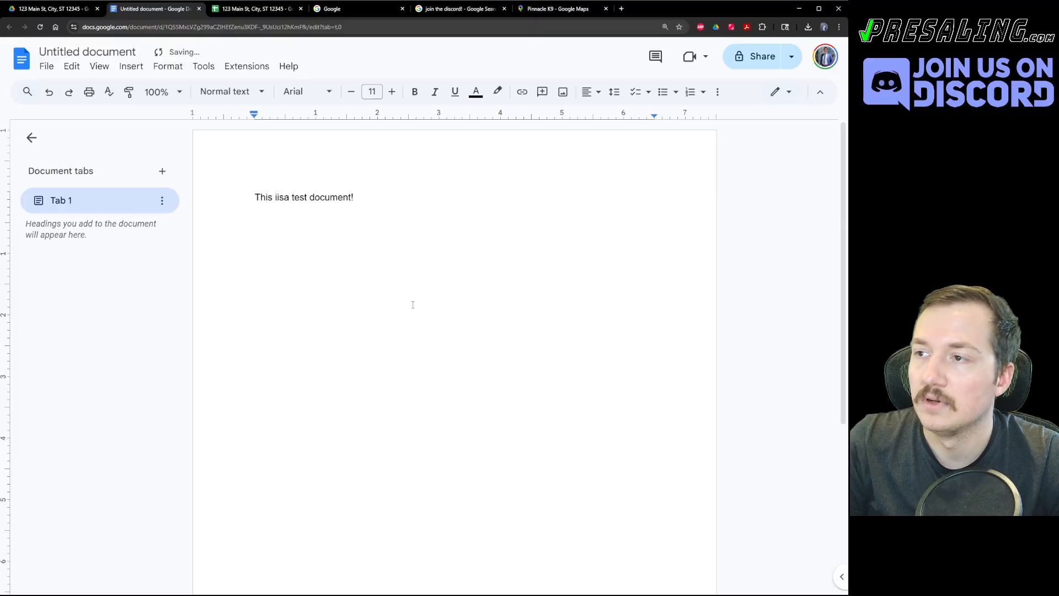
click(755, 55)
click(510, 375)
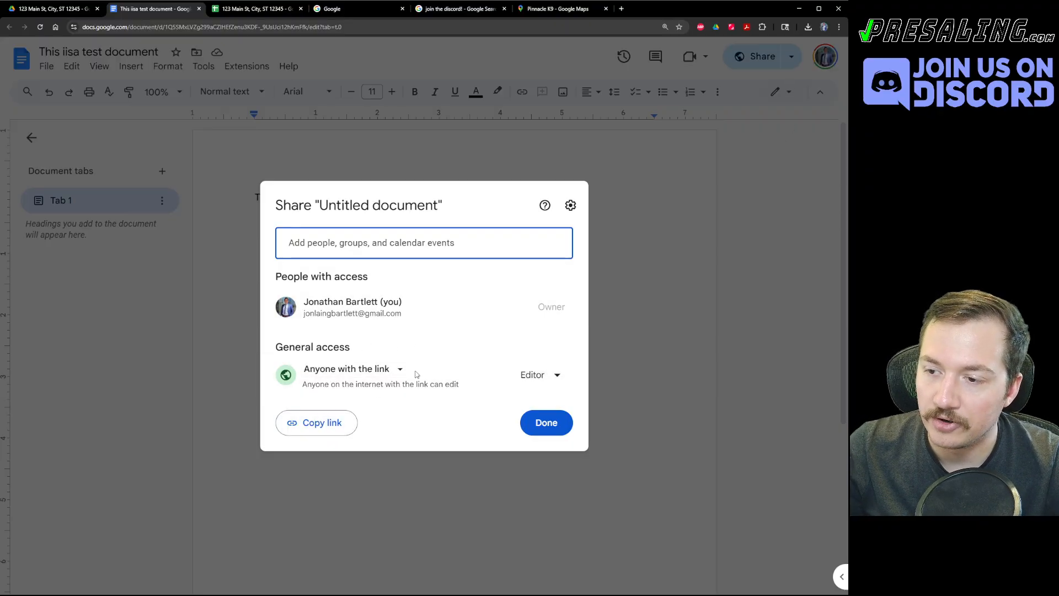
click(546, 423)
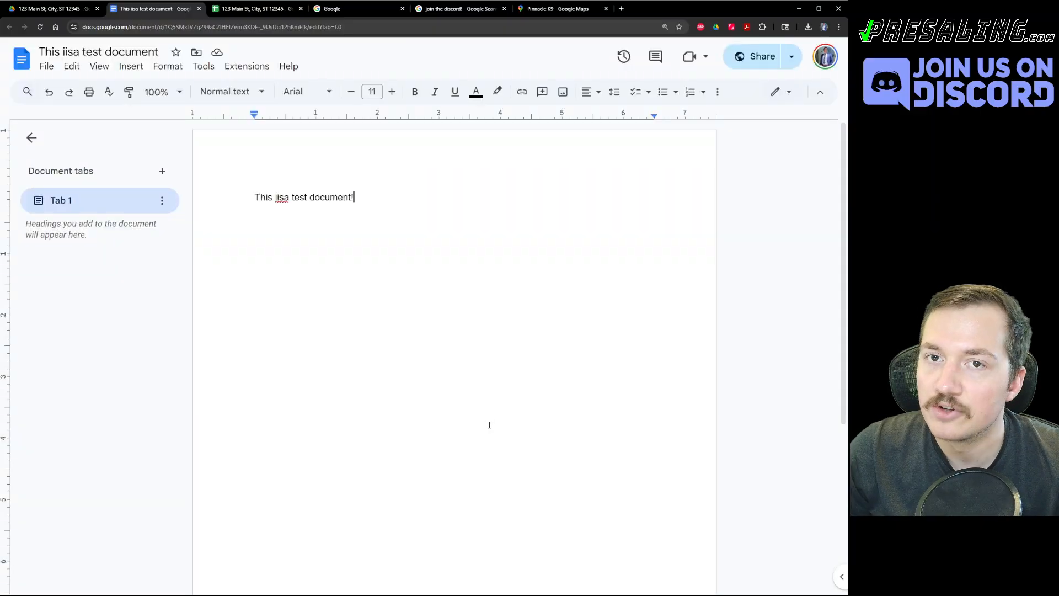
key(ctrl+1)
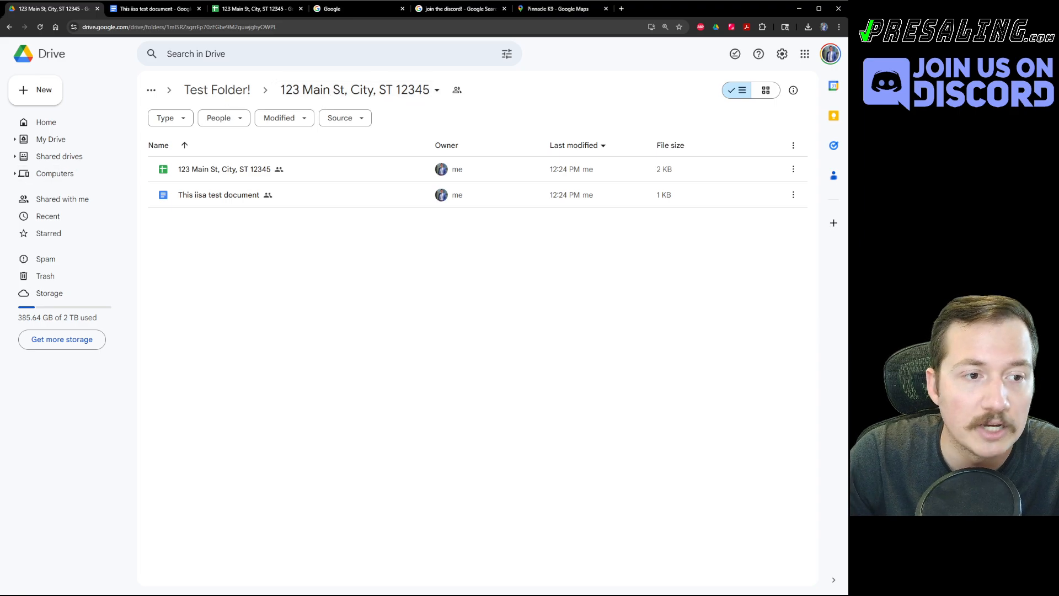
Switch to the property spreadsheet and select cell A4 below STATUS on Underwrite.
key(ctrl+Tab)
key(ctrl+Tab)
drag(361, 423, 381, 424)
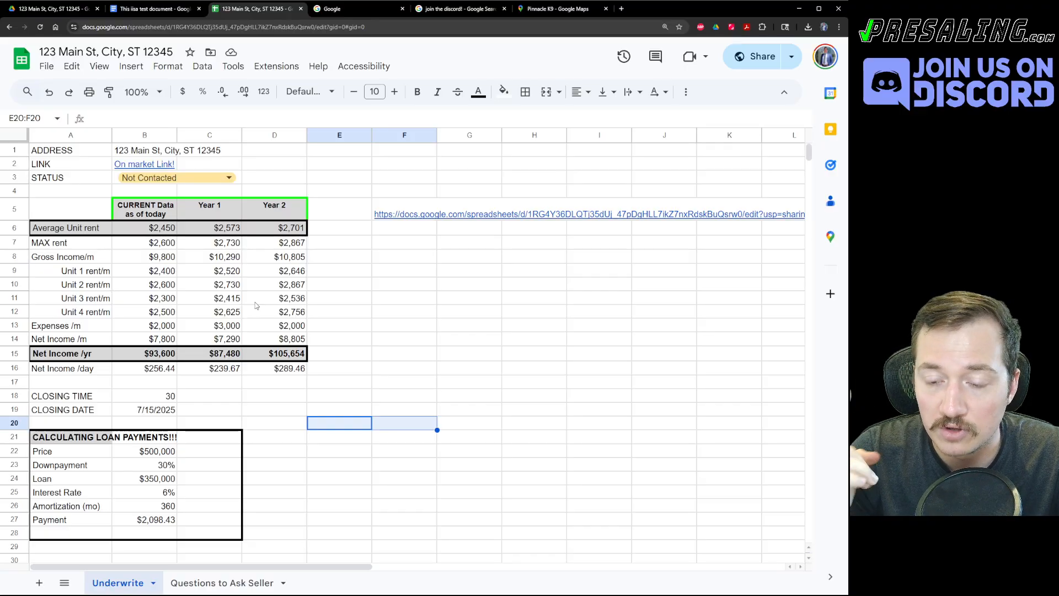
click(353, 369)
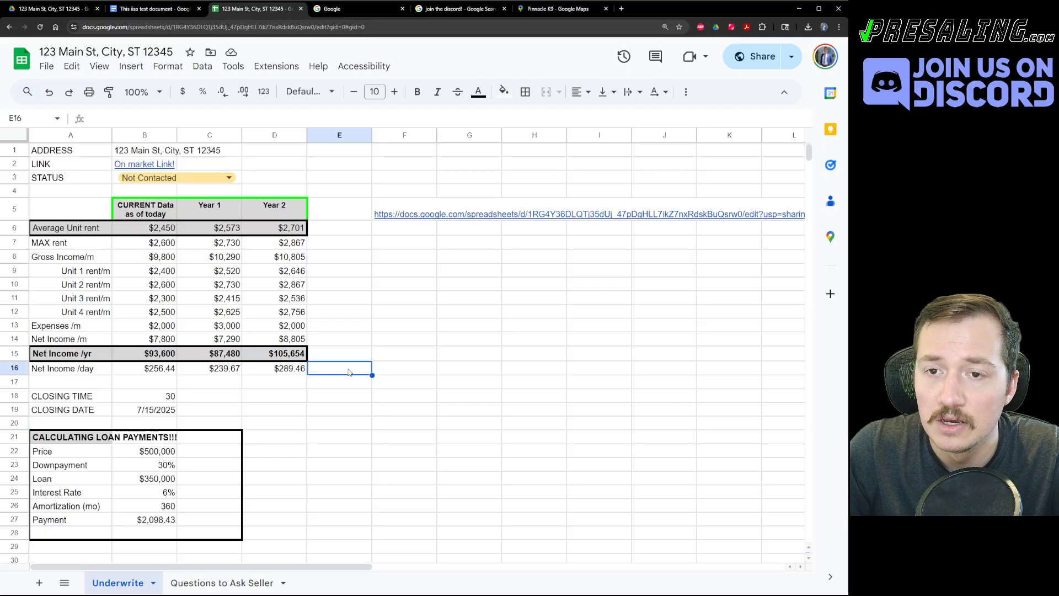
click(47, 192)
Insert two rows under STATUS labelled 'Tax Assessor Link' (A4) and 'Property Parcel ID' (A5).
right_click(47, 192)
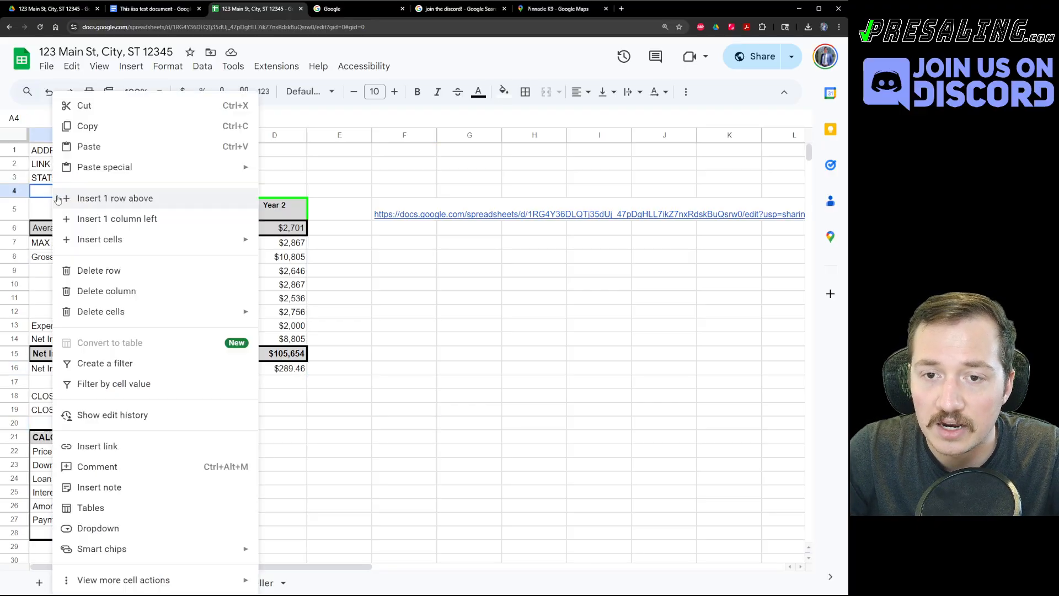
click(120, 200)
text(Tax)
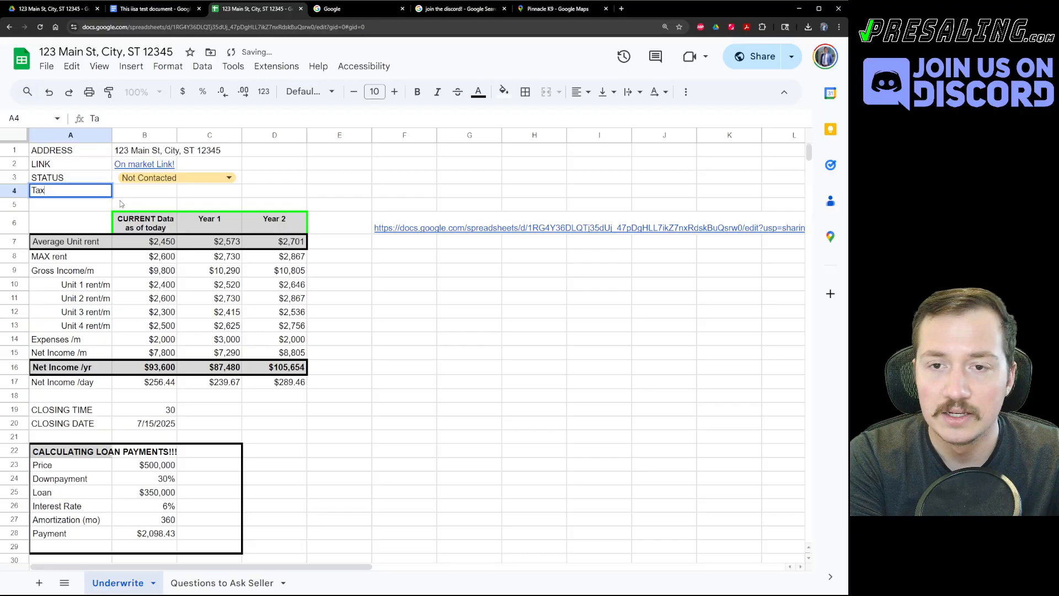
text( Assessor Link)
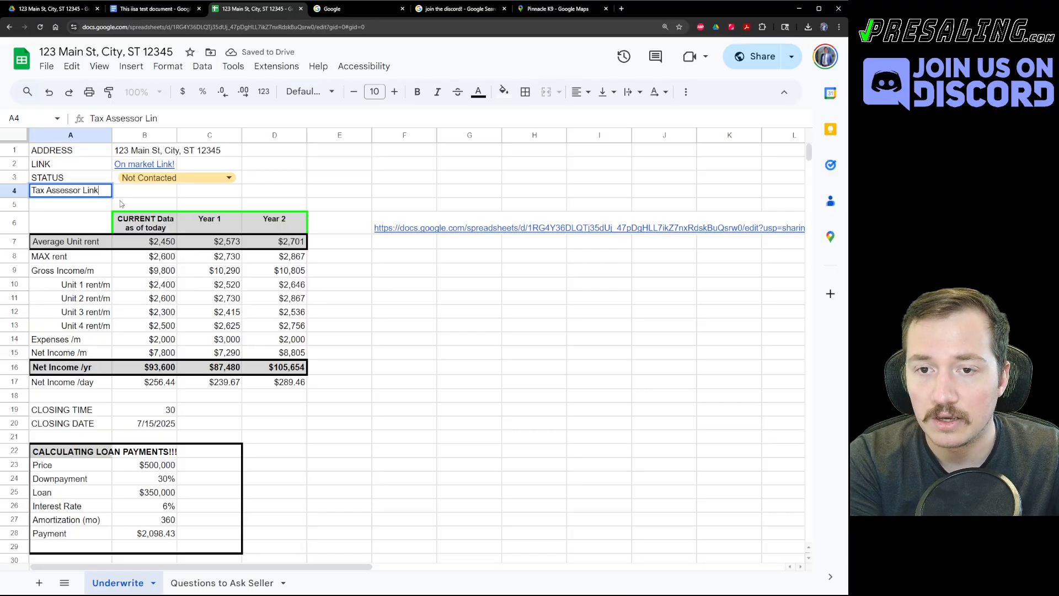
key(Return)
right_click(112, 208)
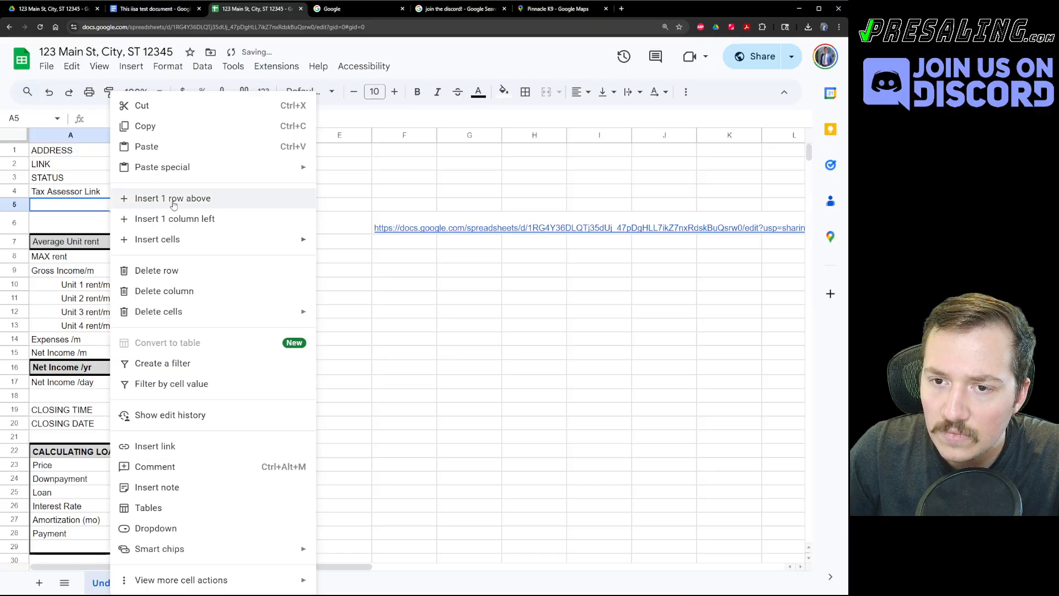
click(166, 197)
text(Property Parcel ID)
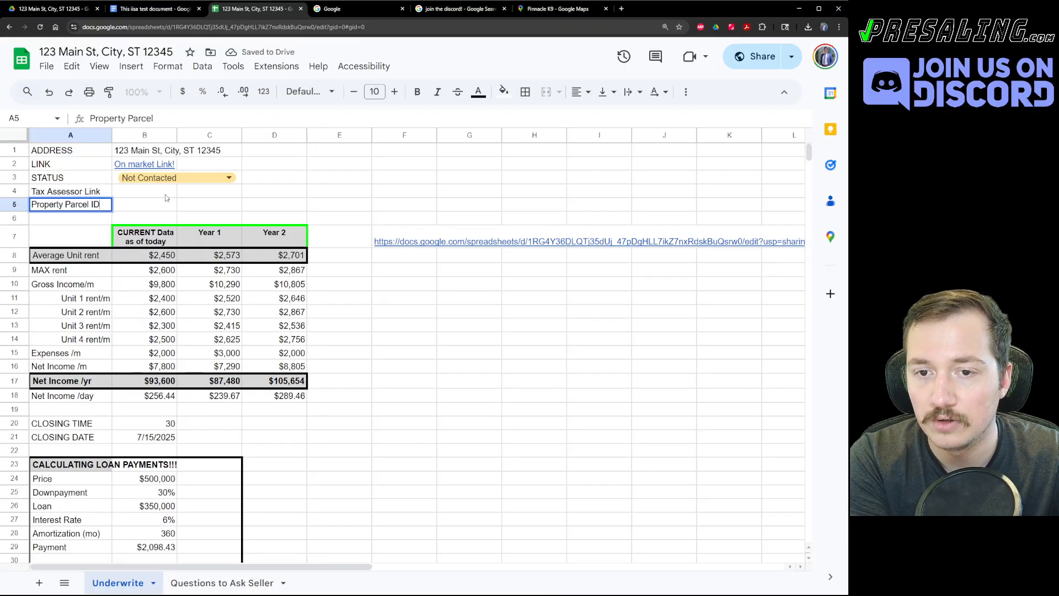
key(Return)
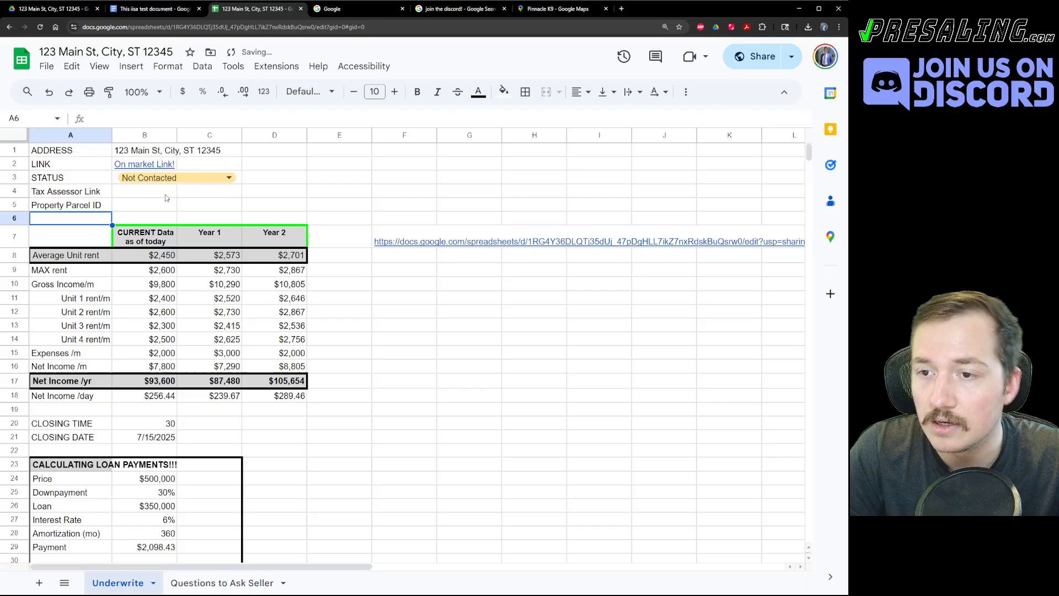
scroll(267, 362, down, 5)
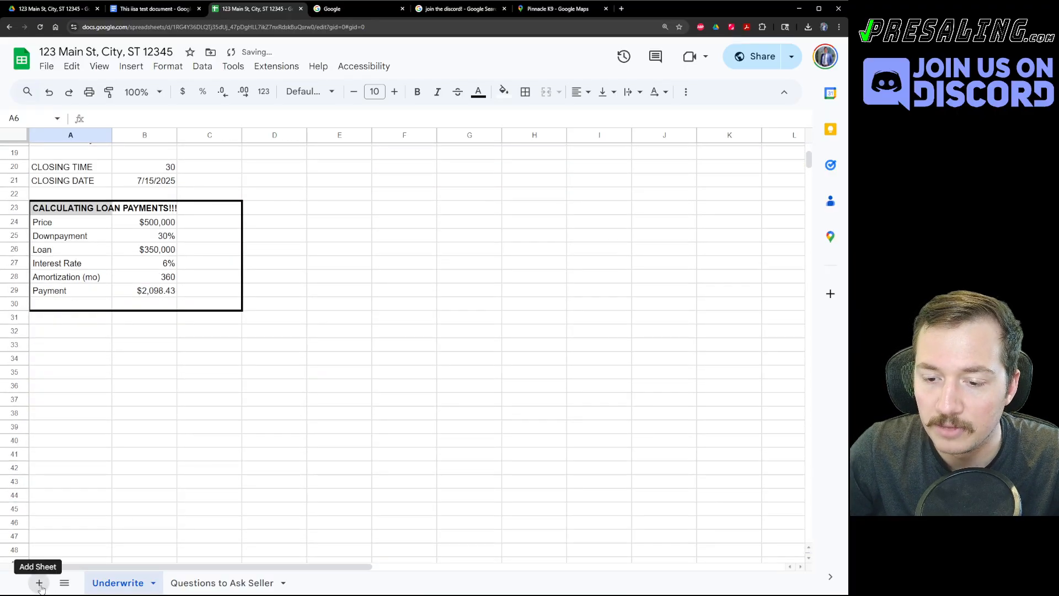
Add a new sheet and name it 'Communication Log'.
click(40, 583)
right_click(182, 584)
click(193, 424)
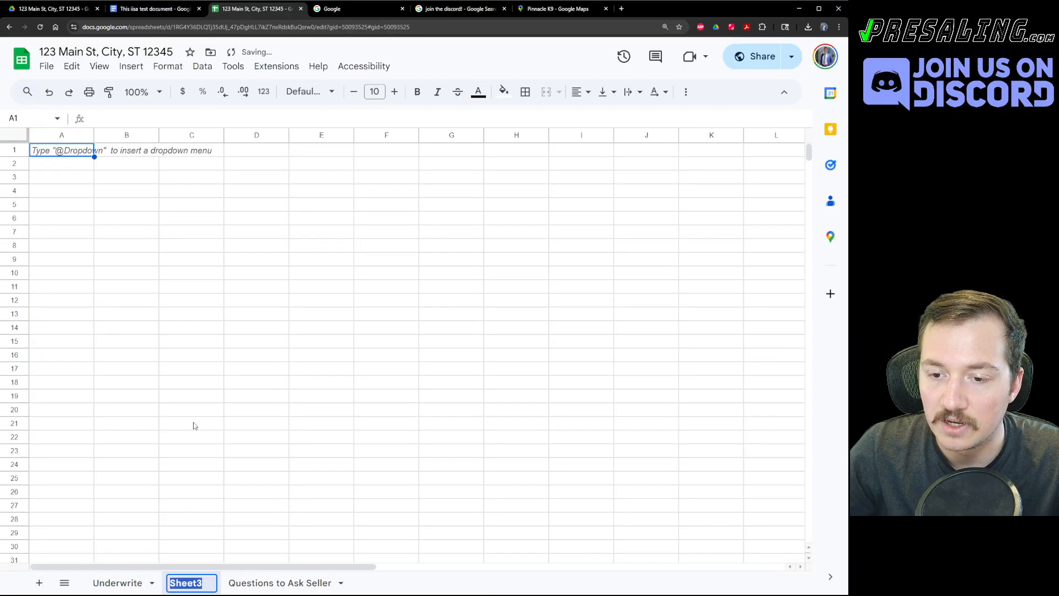
text(Communication Log)
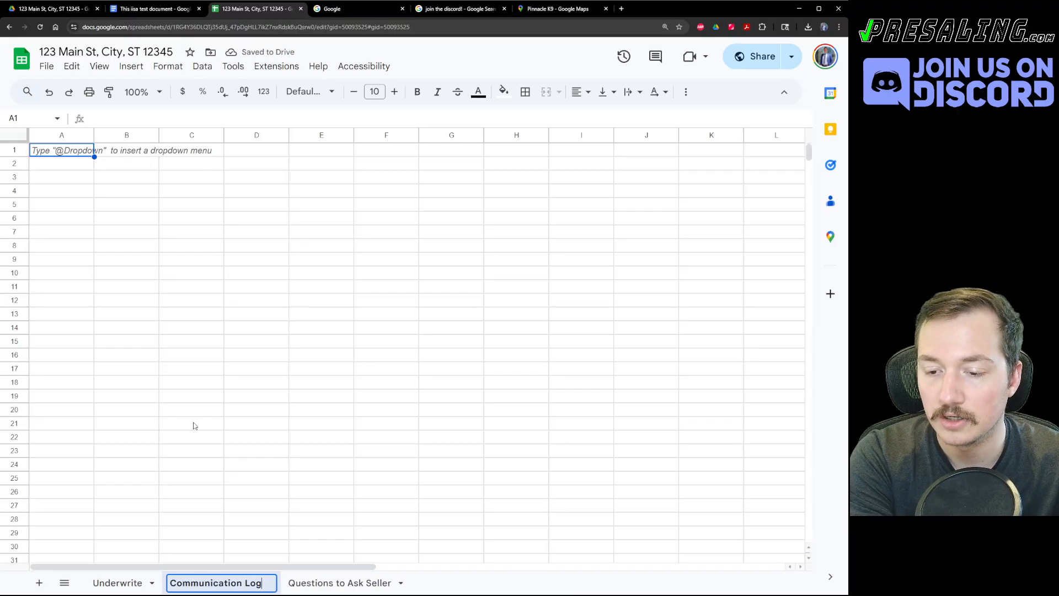
key(Return)
Enter the headers Who, When and What in row 1.
text(Who)
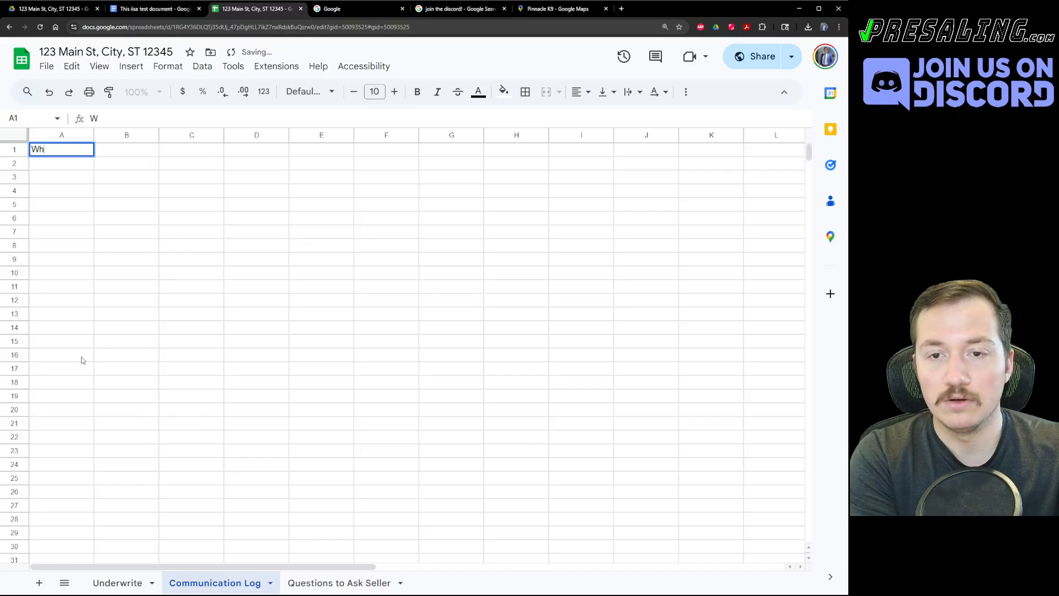
key(Tab)
text(When)
key(Tab)
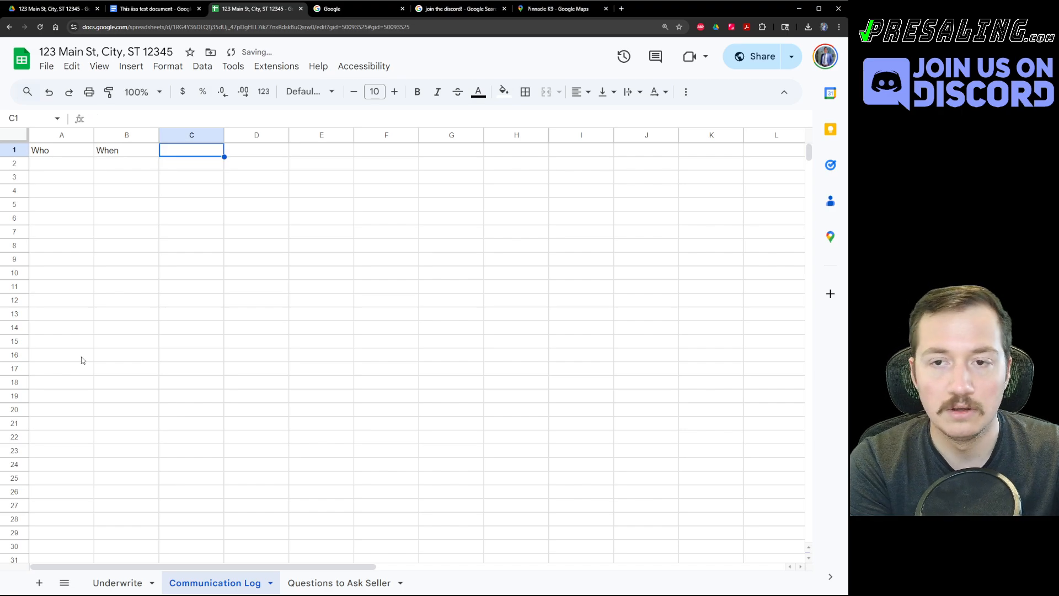
text(What)
key(Return)
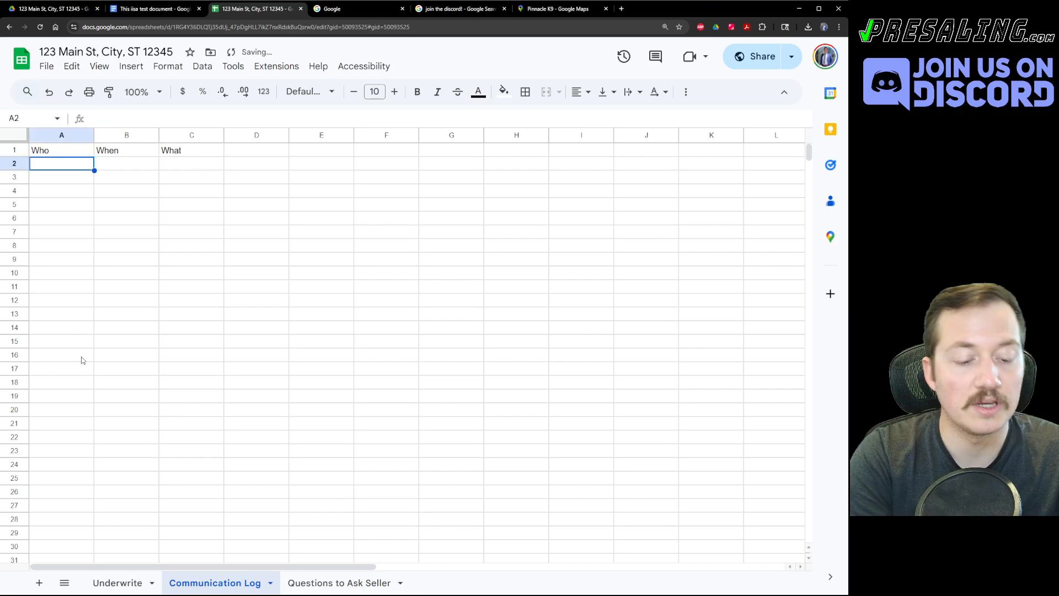
Log 'Seller' with 6/15/2025 3:00 PM in row 2.
text(Seller)
key(Tab)
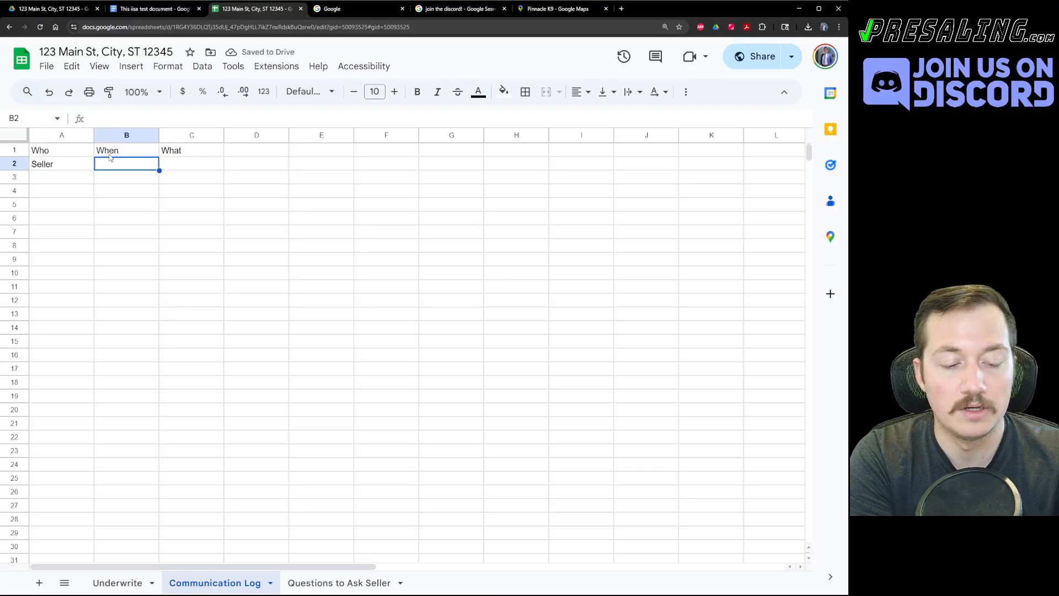
text(6/15/2025)
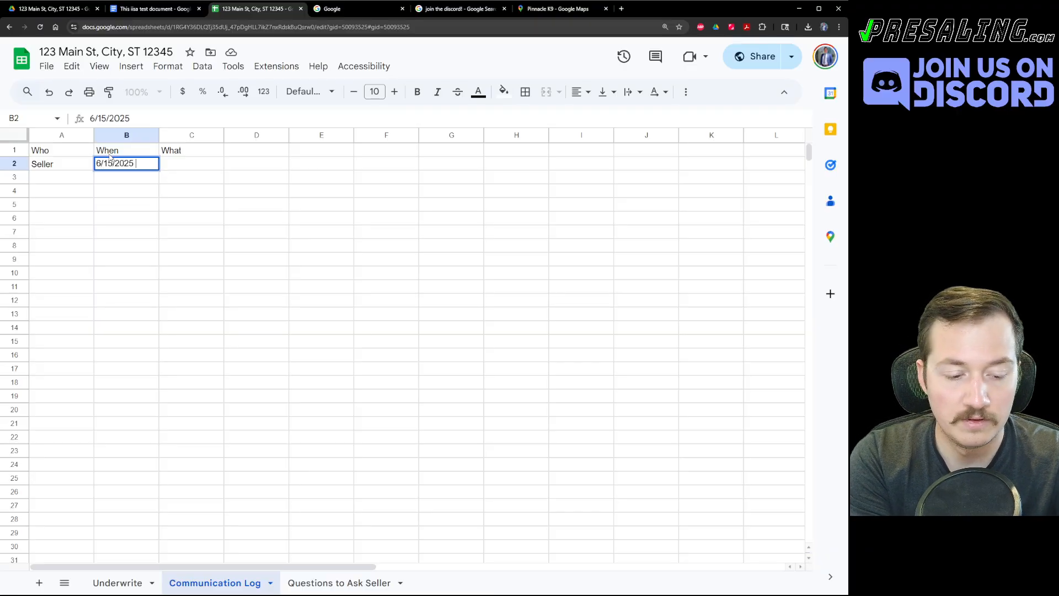
text(3:00 PM)
key(Return)
key(Up)
key(Right)
key(Right)
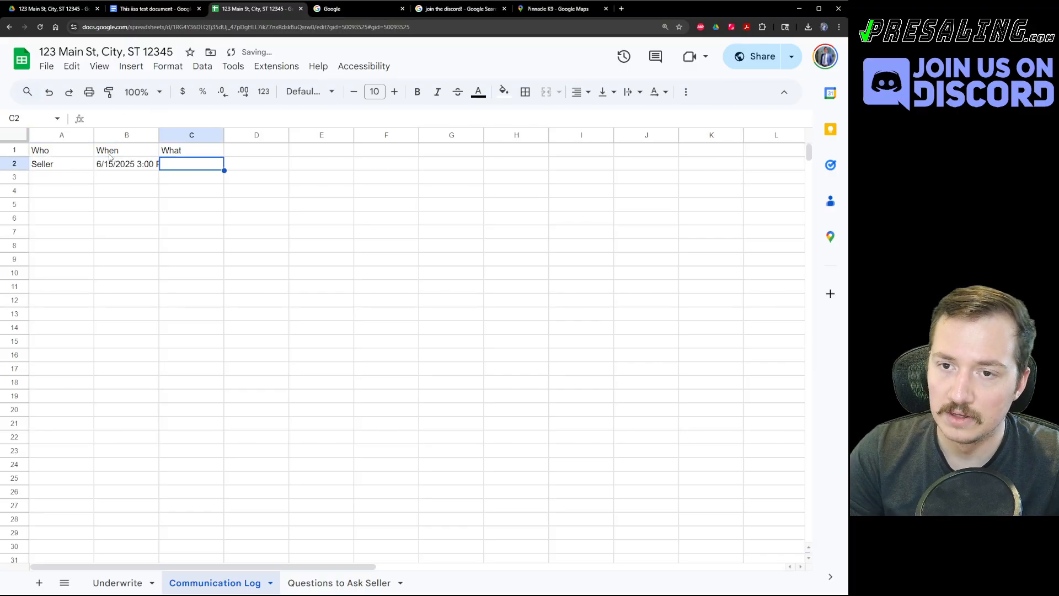
Widen columns B and C, enter 'We Talked about XYZ' in C2, and freeze row 1.
drag(160, 136, 198, 136)
click(281, 258)
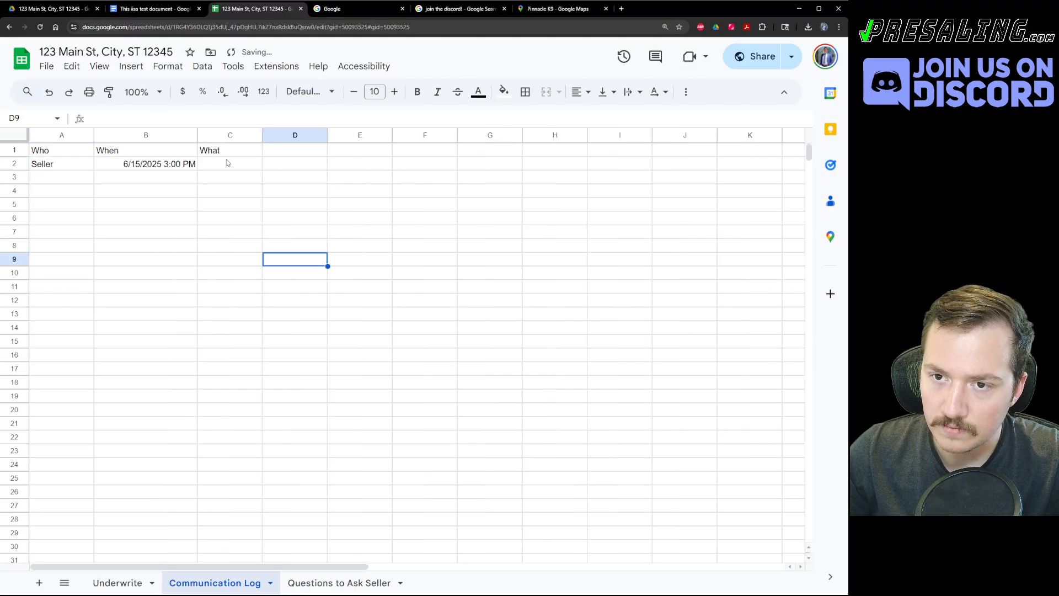
click(228, 163)
drag(262, 136, 779, 210)
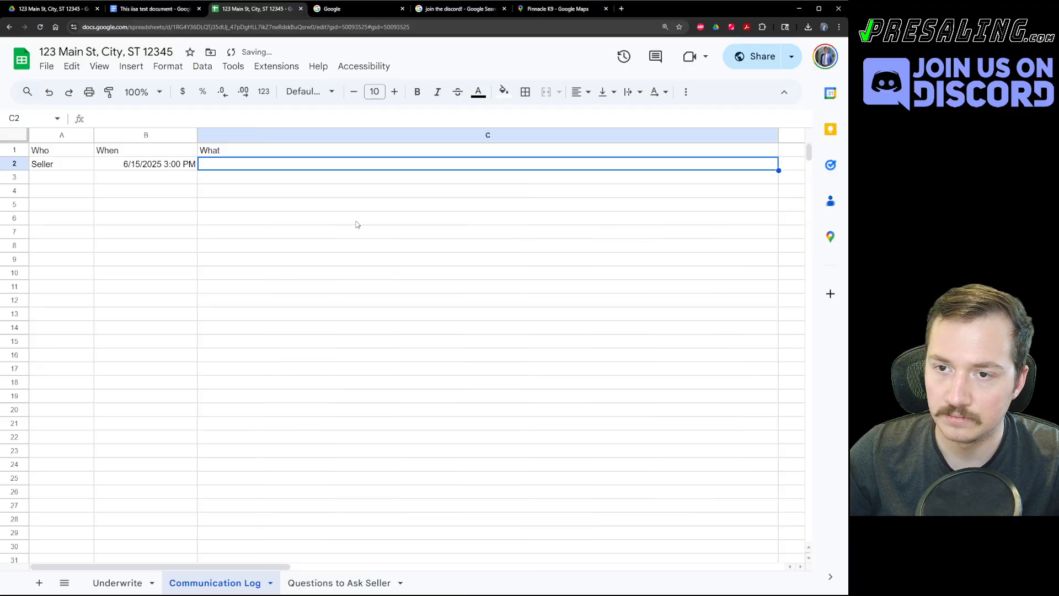
text(We Talked abo)
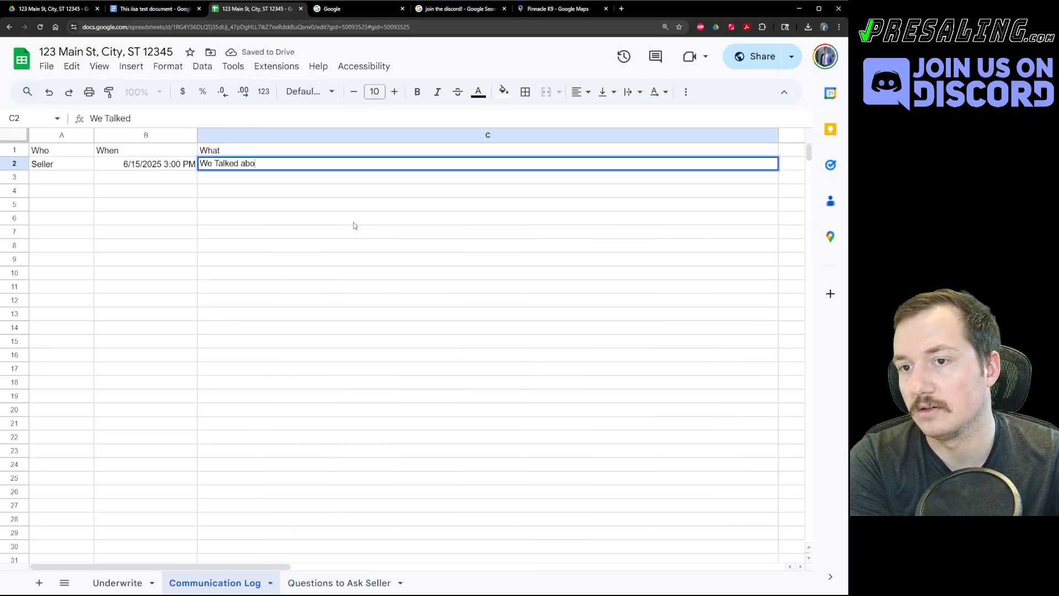
text(ut XYZ)
key(Return)
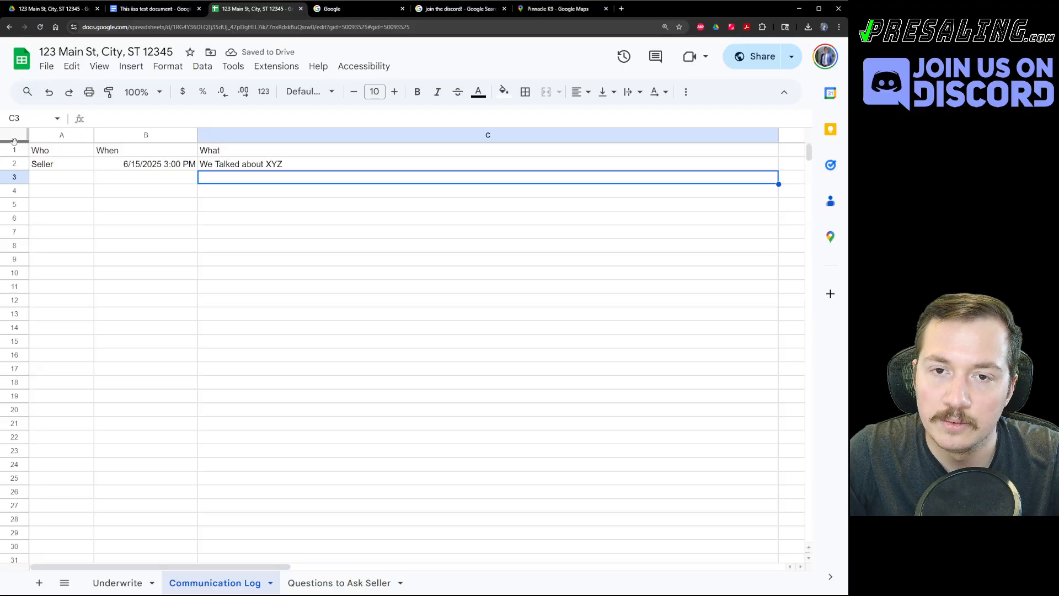
drag(14, 142, 16, 158)
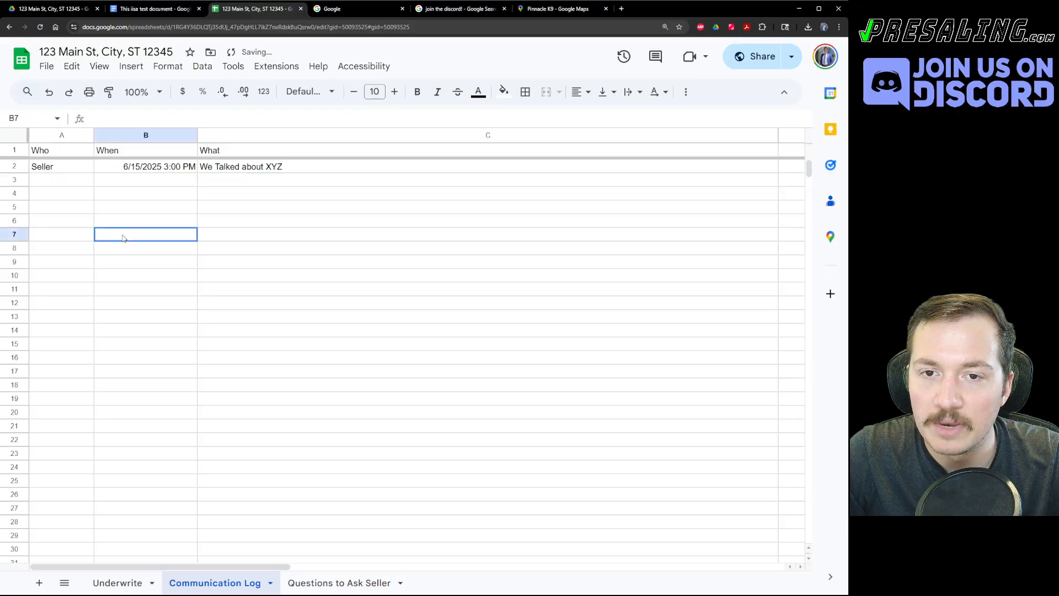
Make the Who/When/What header row bold with a light grey fill.
click(14, 149)
click(417, 91)
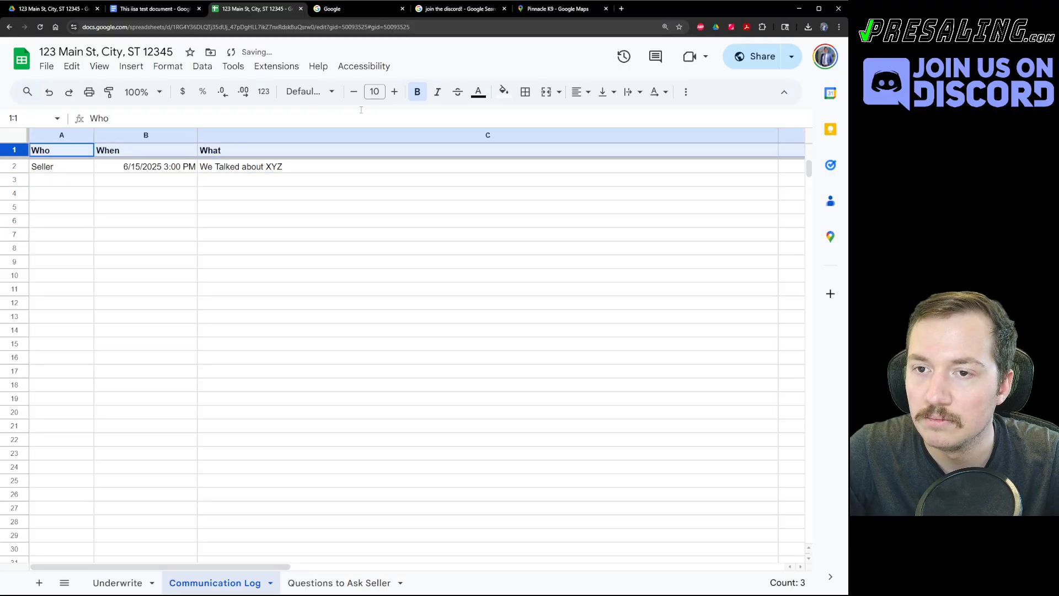
click(503, 92)
click(591, 142)
click(213, 220)
click(214, 169)
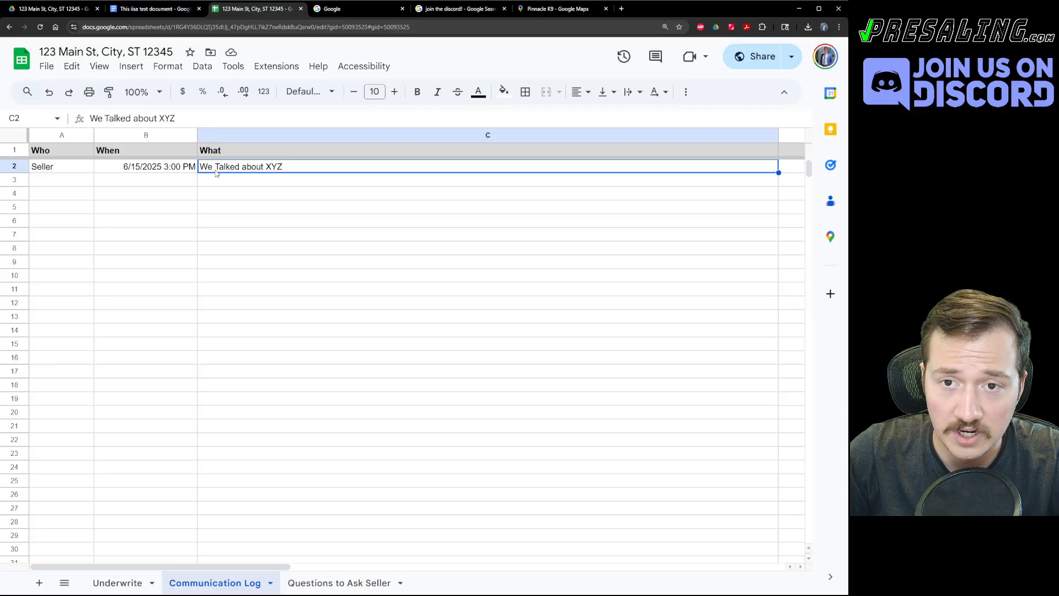
On the Underwrite sheet, check the average rent, Unit 4 rent, yearly net income and closing time values.
click(138, 582)
scroll(87, 308, up, 2)
click(85, 301)
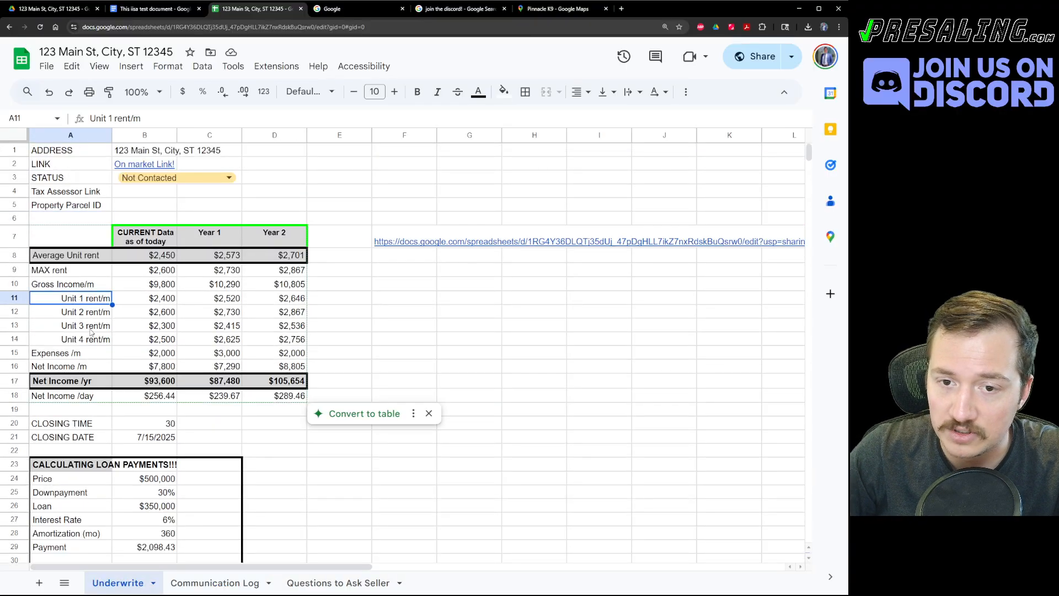
click(175, 252)
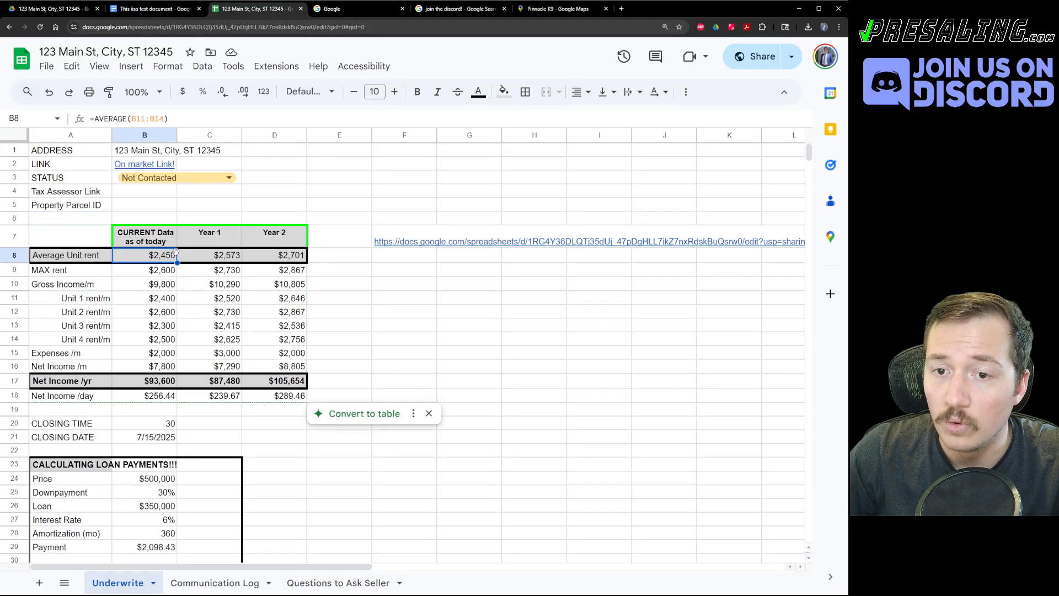
click(127, 339)
click(121, 382)
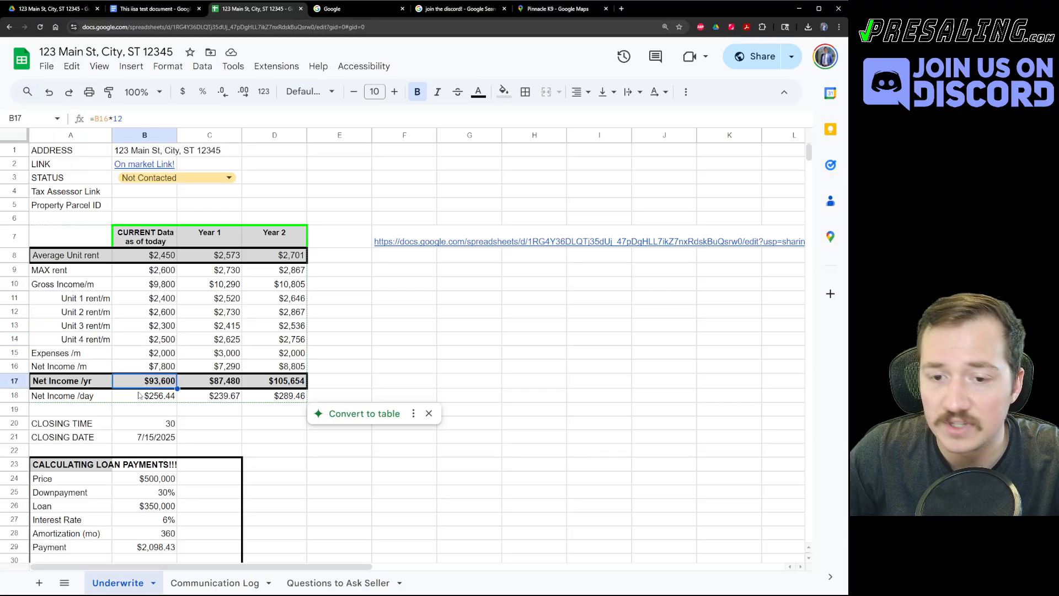
click(150, 428)
Check the empty Property Parcel ID cell, glance at the Drive folder, and return to the spreadsheet.
scroll(151, 476, down, 1)
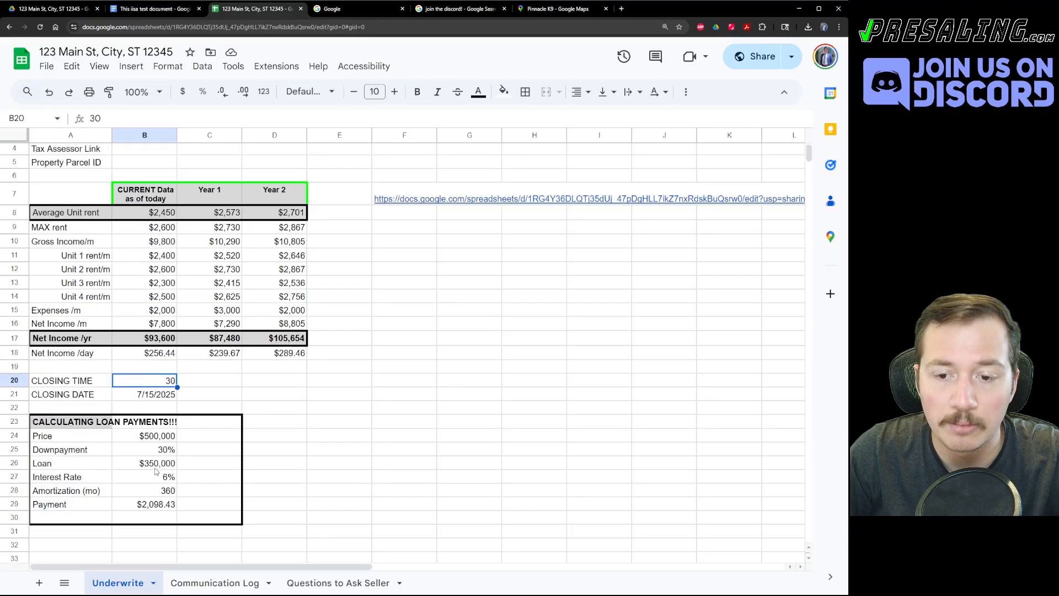
scroll(270, 358, up, 1)
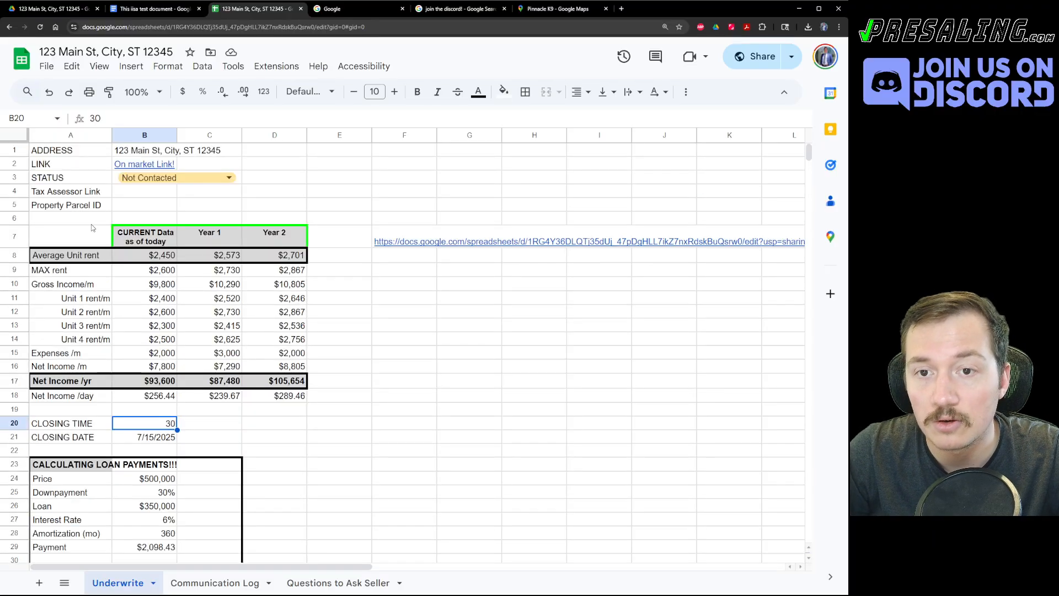
click(120, 207)
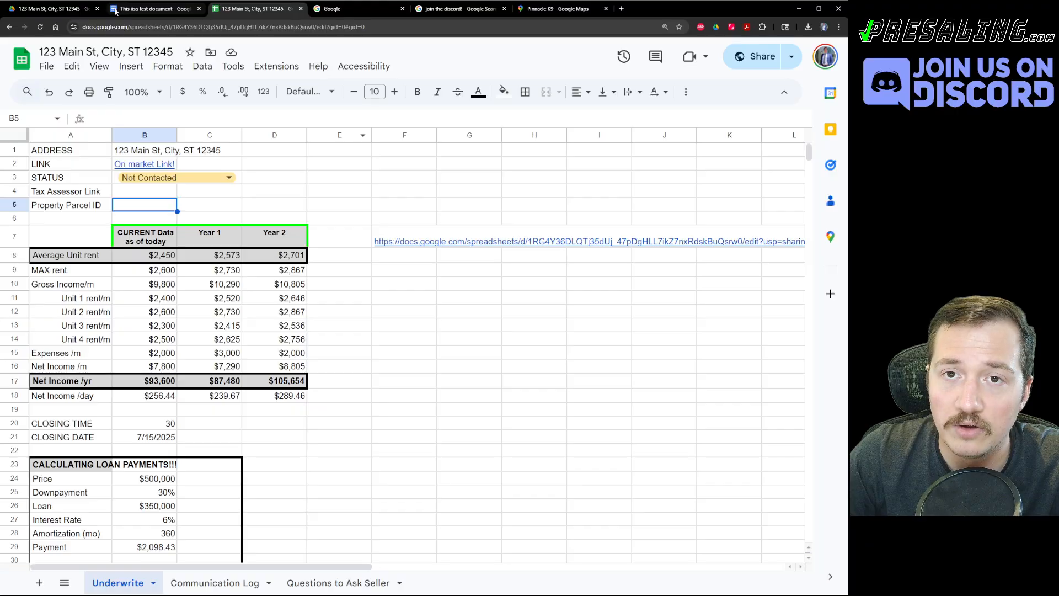
click(55, 8)
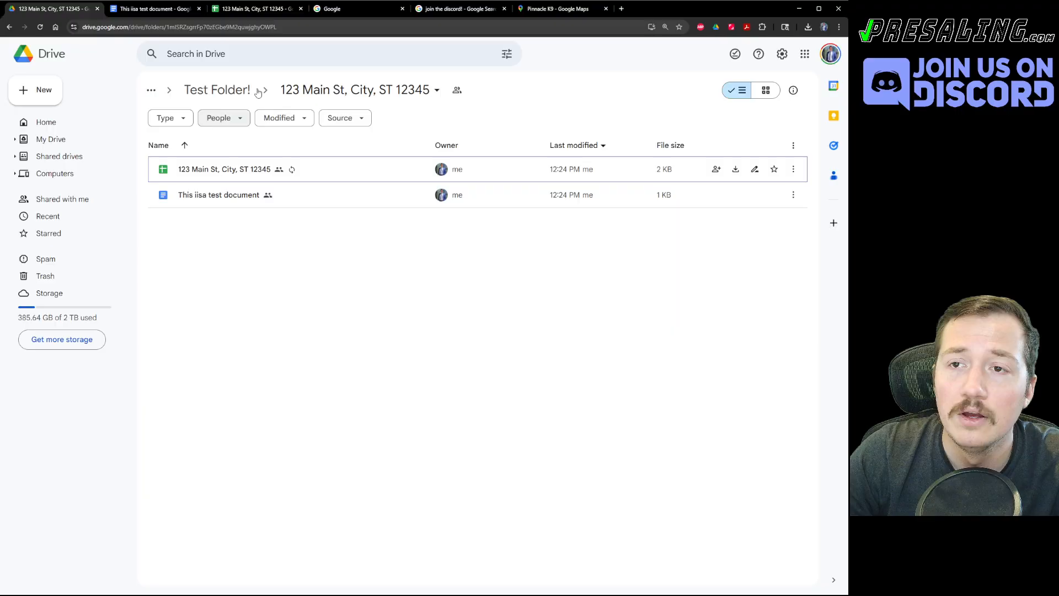
click(261, 10)
click(325, 424)
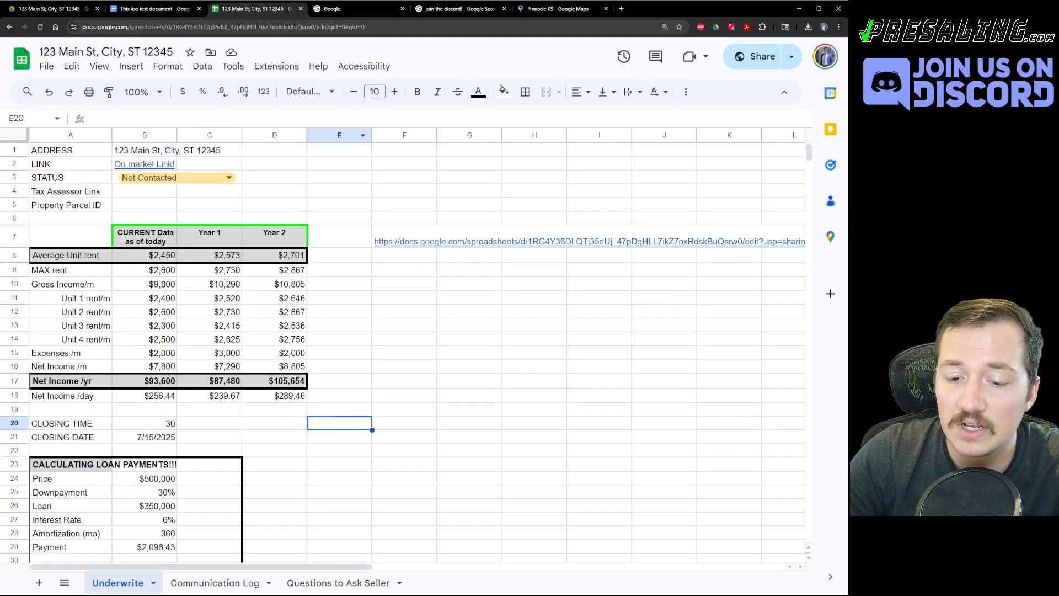
Add a new sheet named 'Taskers'.
click(39, 582)
right_click(197, 586)
click(183, 423)
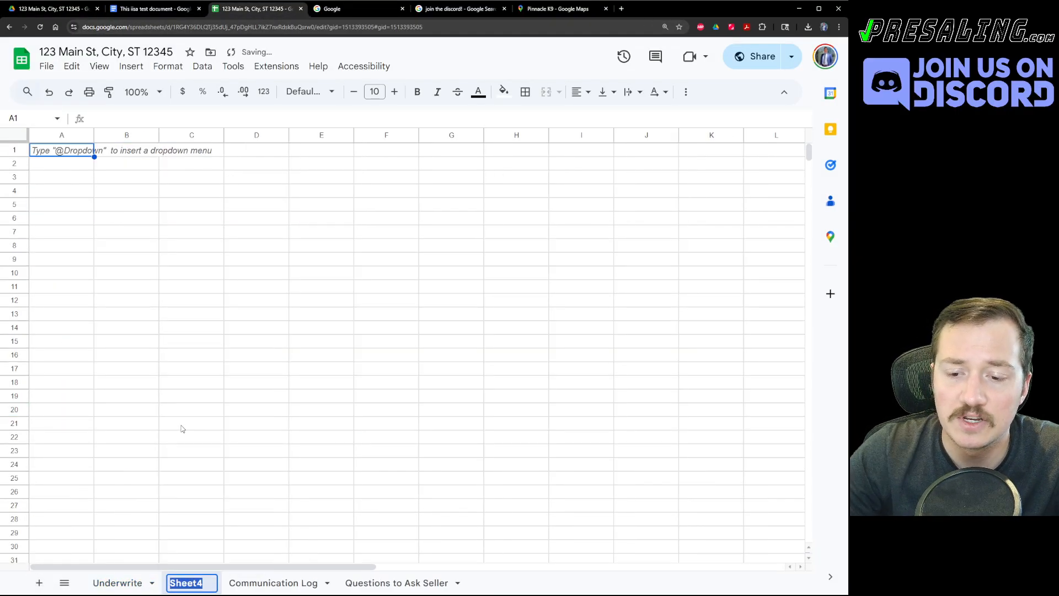
text(Taskers)
key(Return)
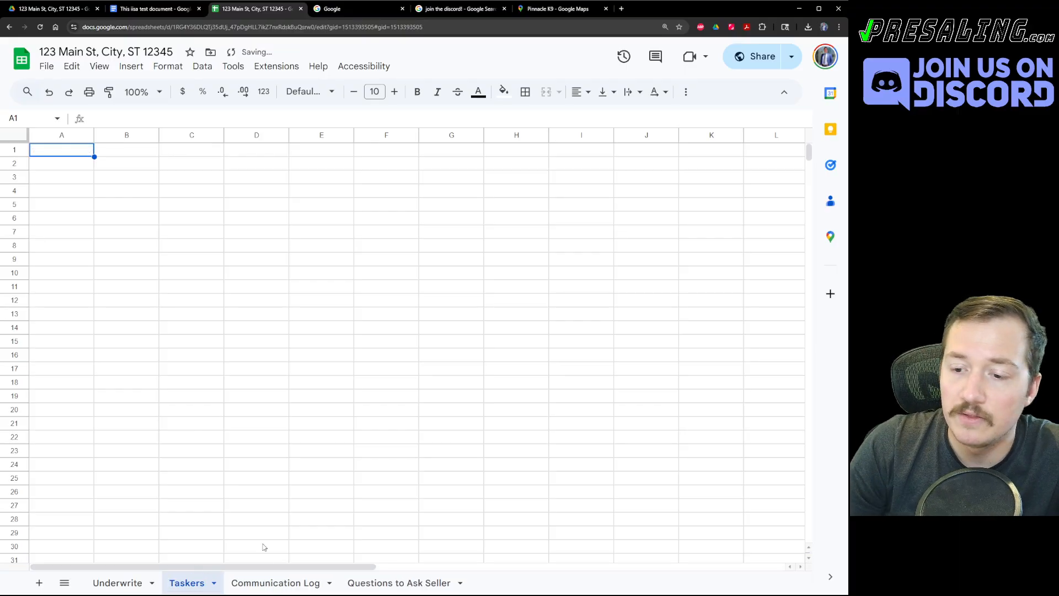
Copy the Who/When/What headers from Communication Log into the Taskers sheet.
click(264, 583)
drag(59, 150, 257, 155)
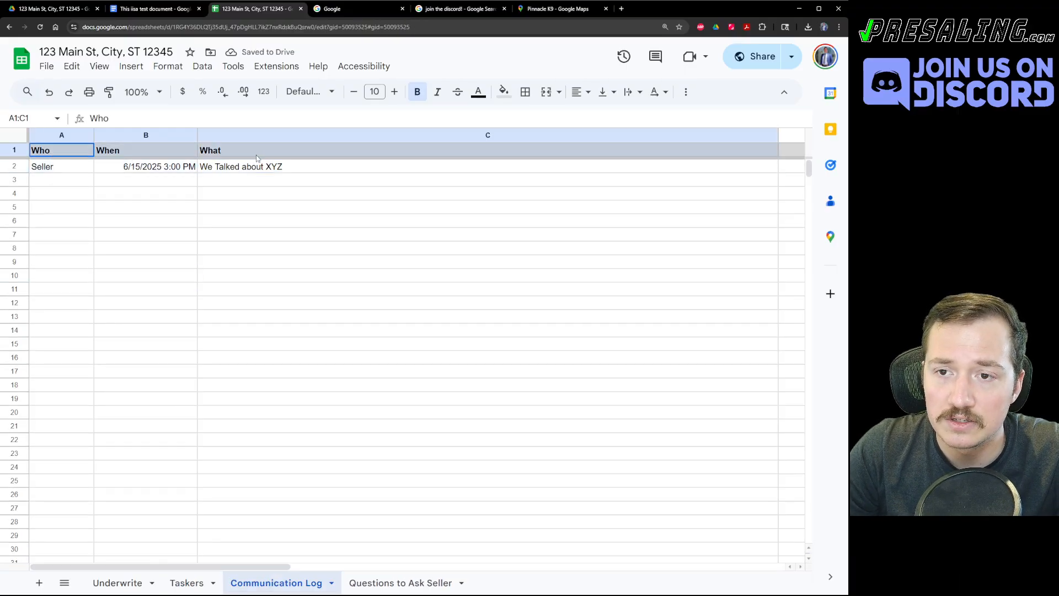
key(ctrl+c)
key(alt+Left)
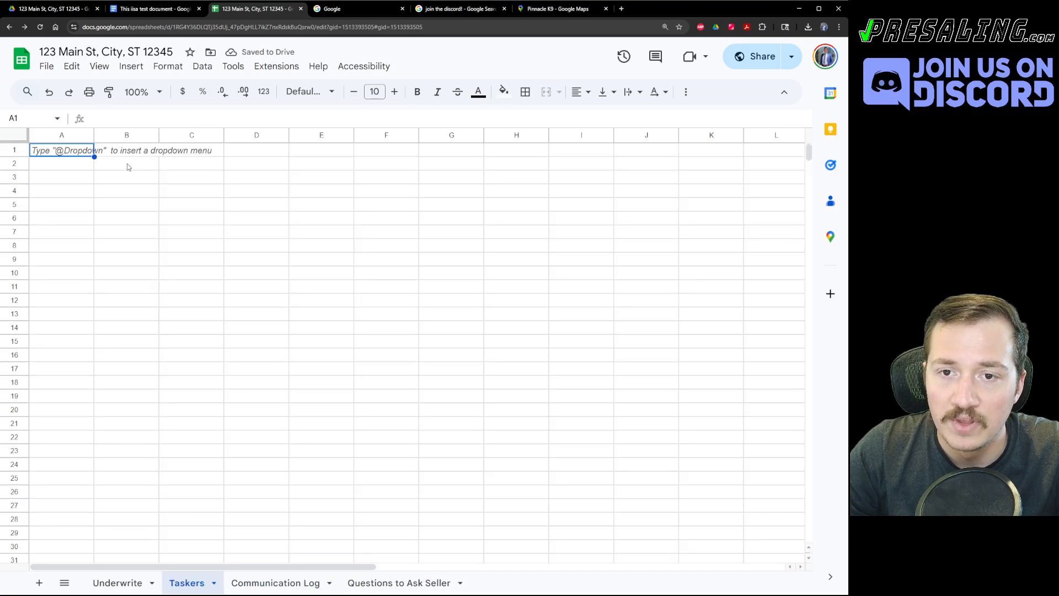
key(ctrl+v)
Change the A1 header to 'Who's Responsible'.
drag(91, 188, 60, 158)
click(62, 162)
click(65, 155)
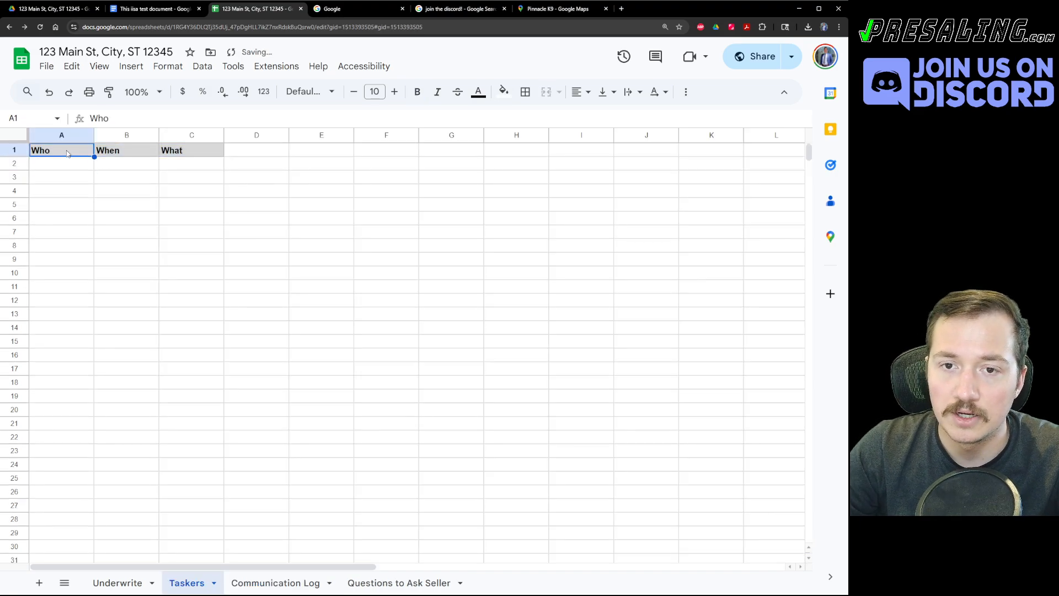
double_click(64, 154)
text(')
key(Return)
text(s)
double_click(64, 154)
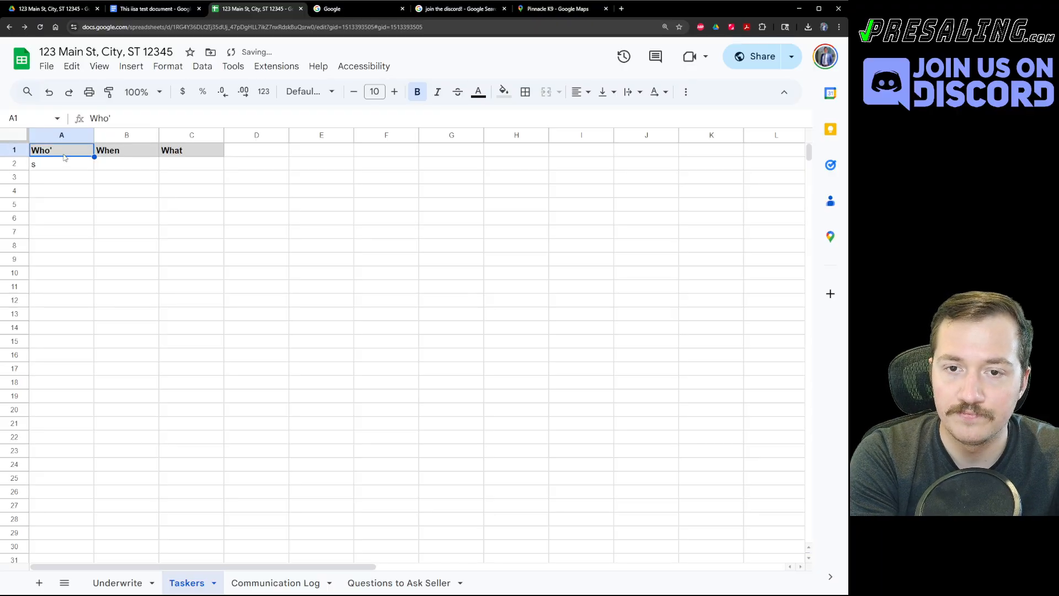
text(s Responsible)
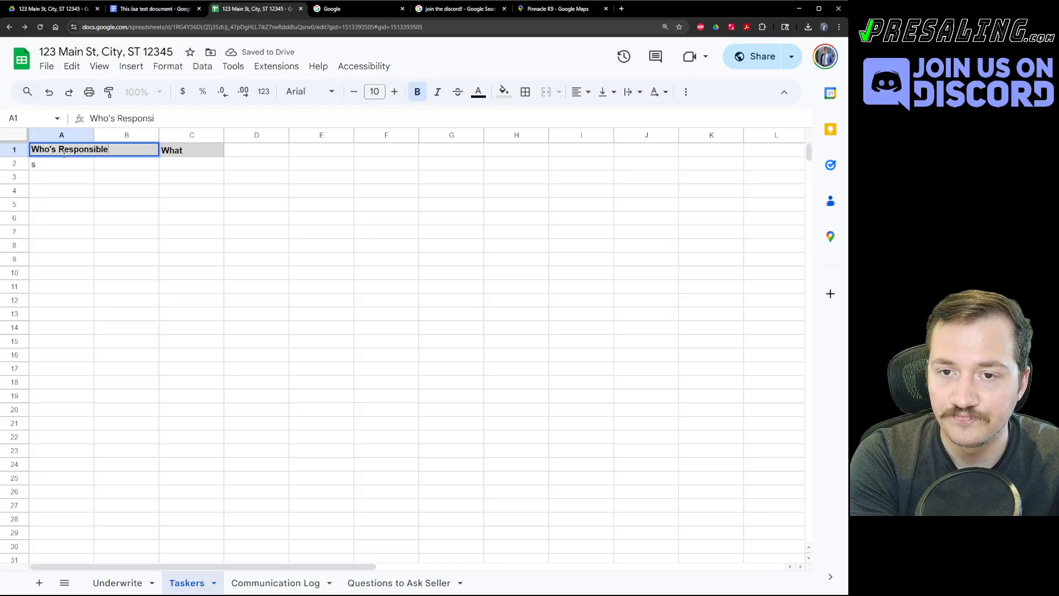
key(Tab)
Set the B1 and C1 headers to 'When is it Due' and 'What is It'.
text(When)
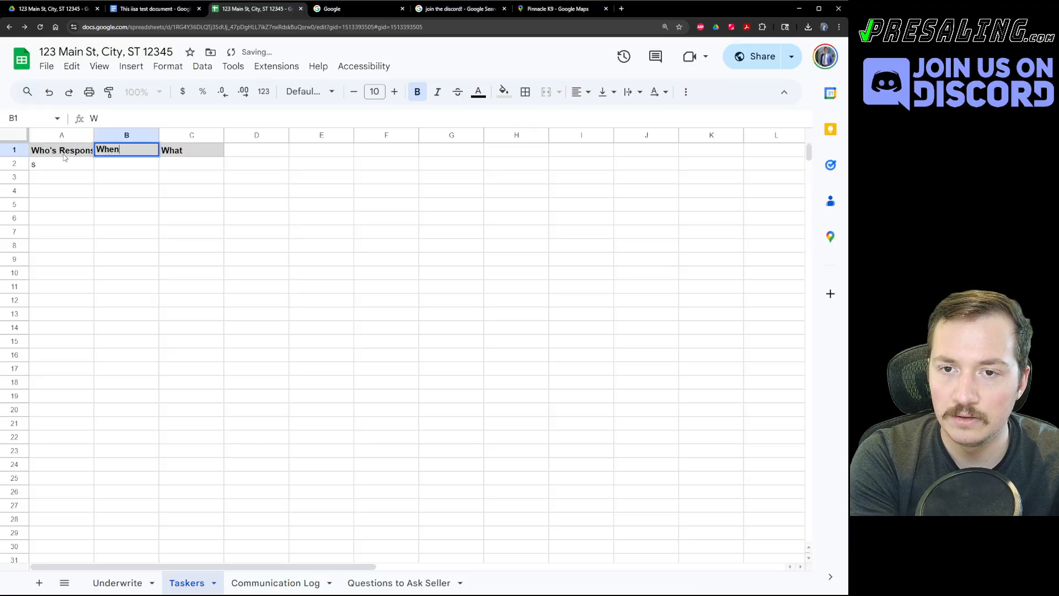
text( is it Due)
key(Tab)
text(What is)
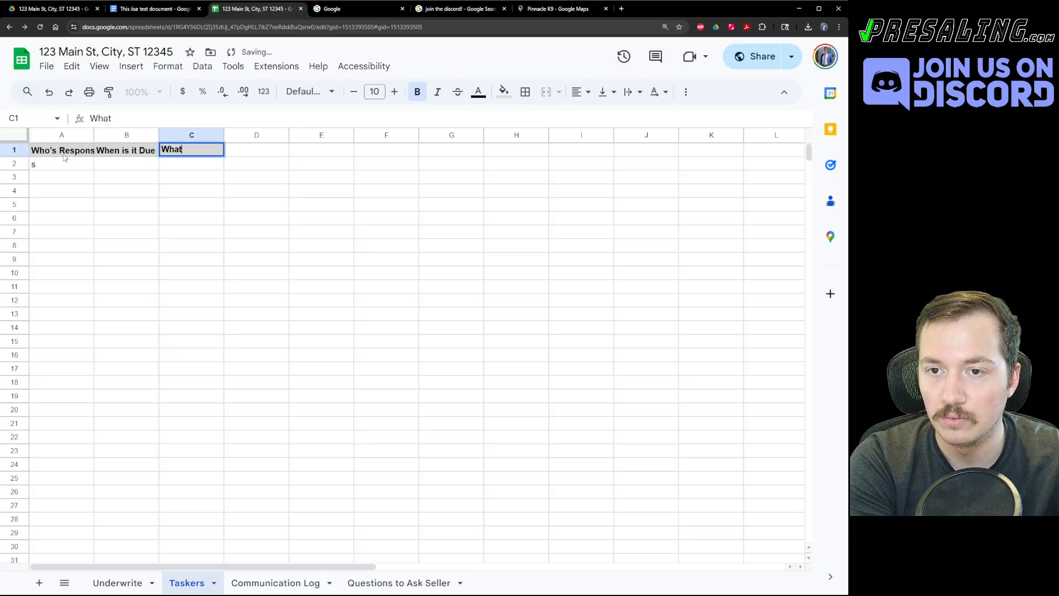
text( It)
key(Return)
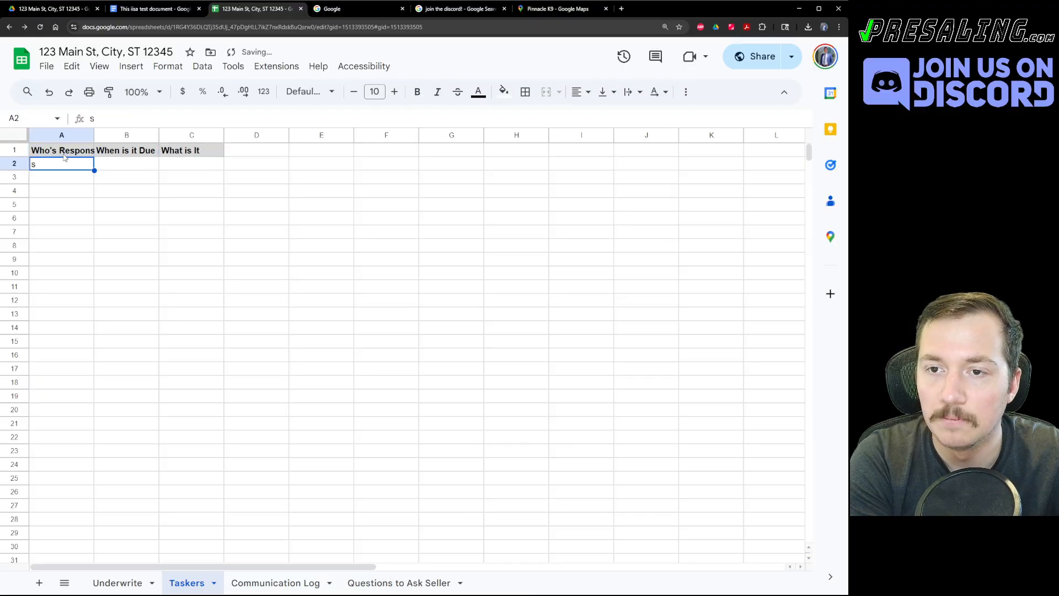
Fit columns A–C to their headers and widen column C for task descriptions.
drag(67, 136, 192, 136)
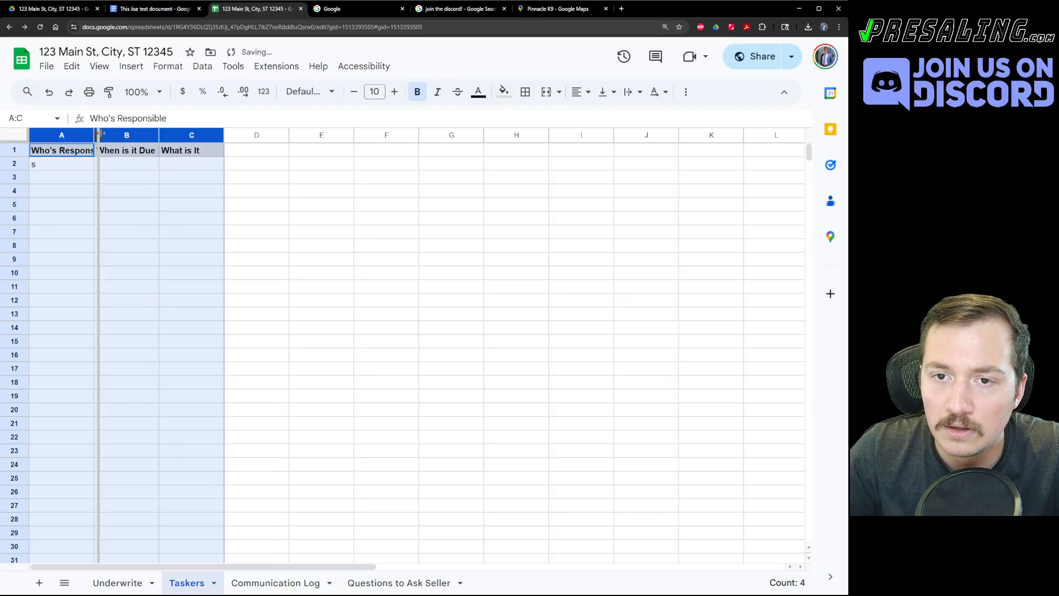
double_click(94, 134)
click(127, 217)
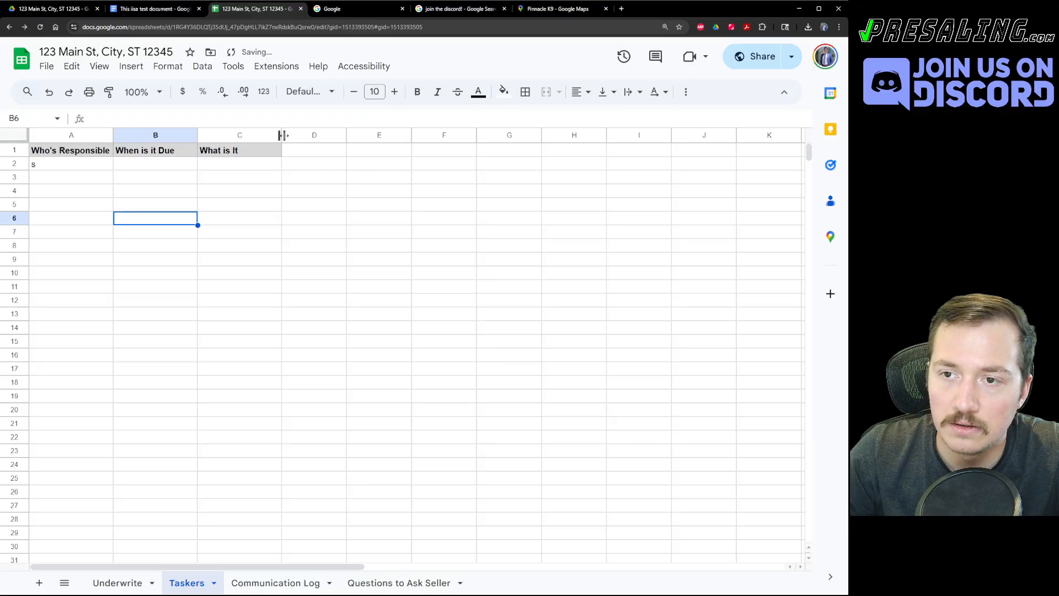
drag(281, 135, 568, 135)
click(308, 258)
Add the first task: the responsible person's name, due 6/15/2025, 'Needs to submit offer to seller'.
click(57, 167)
text(s)
click(56, 206)
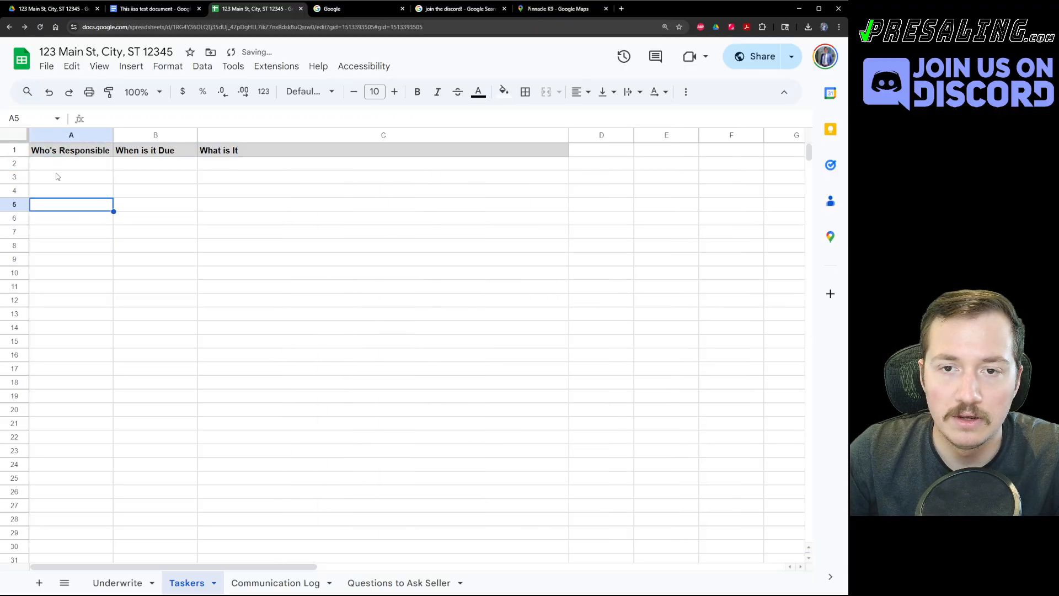
key(ctrl+z)
text(Joey)
key(Tab)
key(ctrl+v)
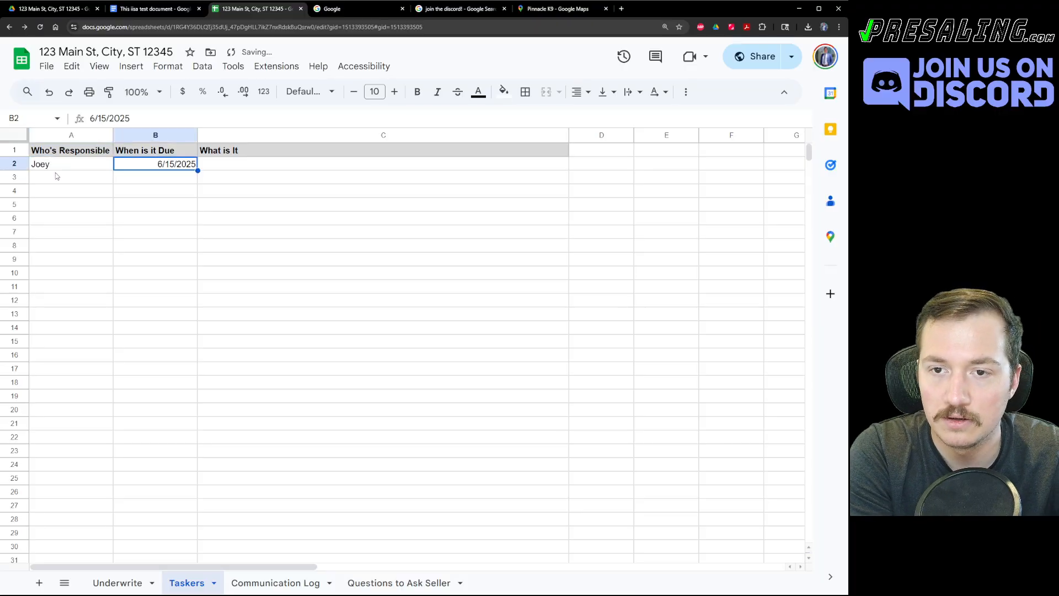
key(Tab)
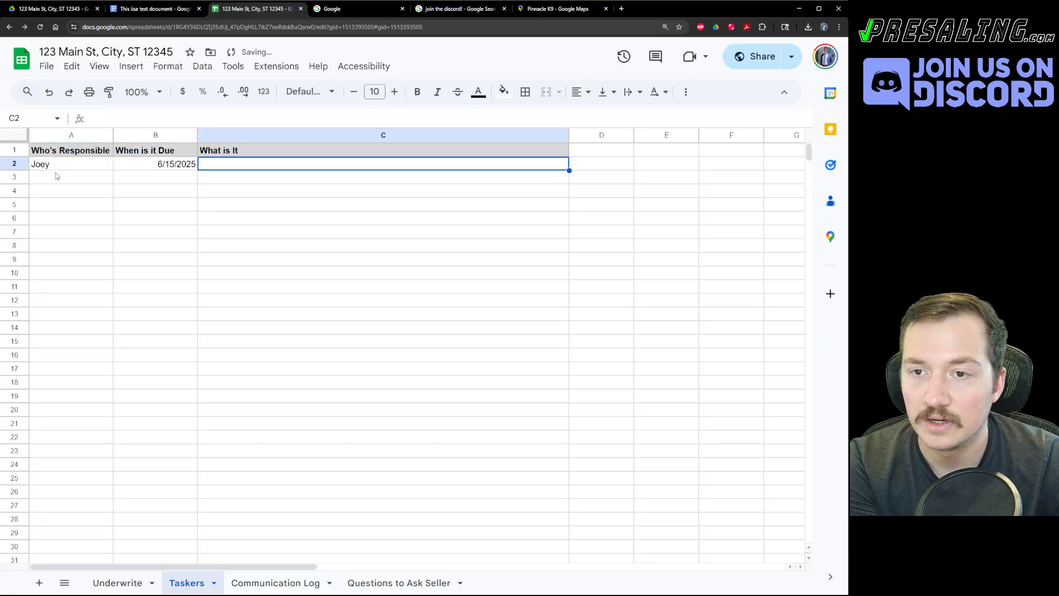
text(Needs to )
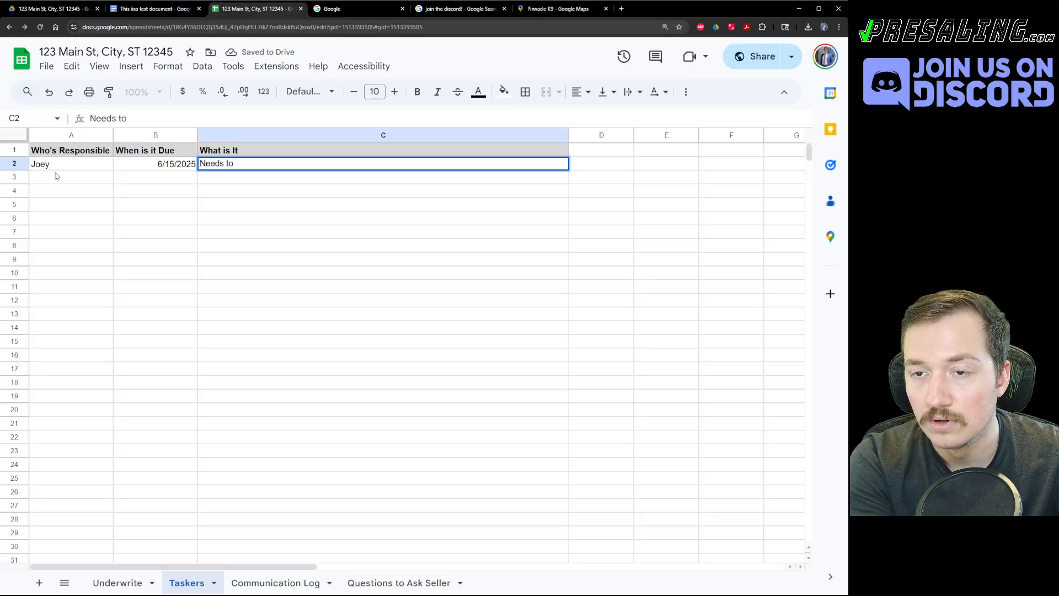
text(submit )
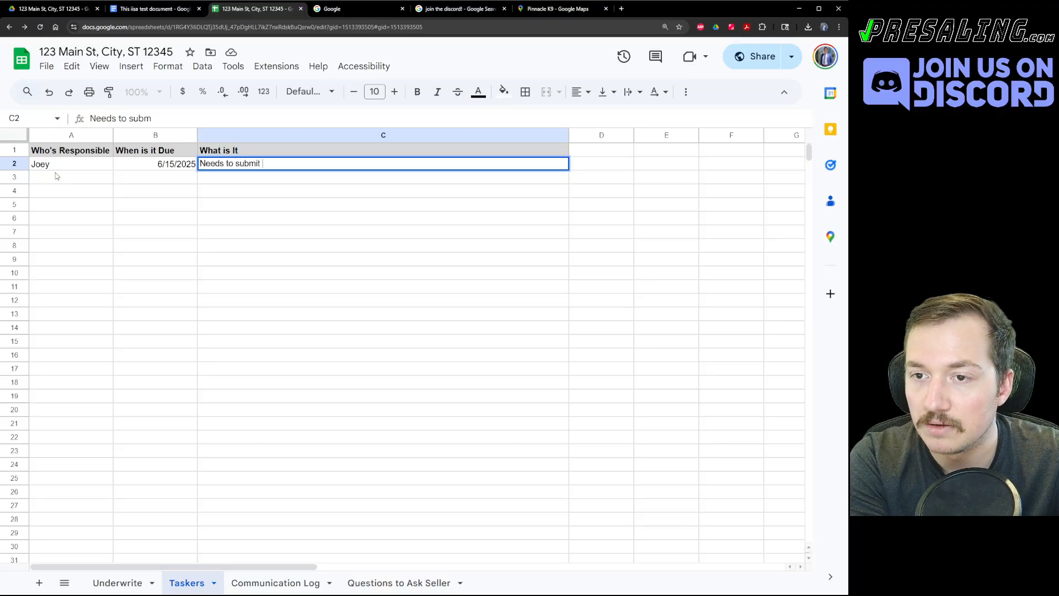
text(offer to seller)
key(Return)
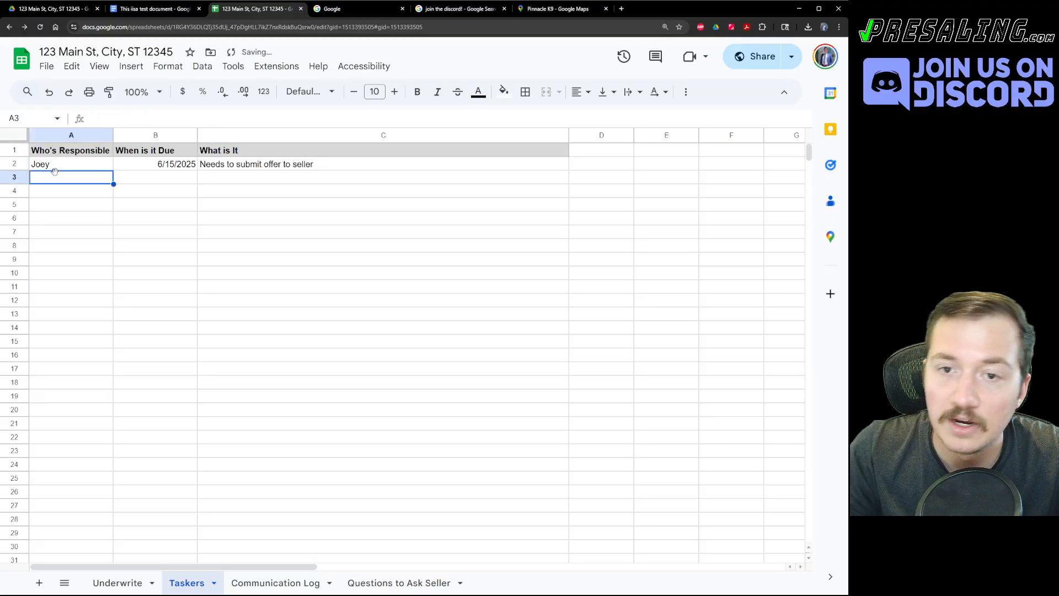
Add a task row: Seller, 6/15/2025, 'Needs to respond to offer'.
text(Seller)
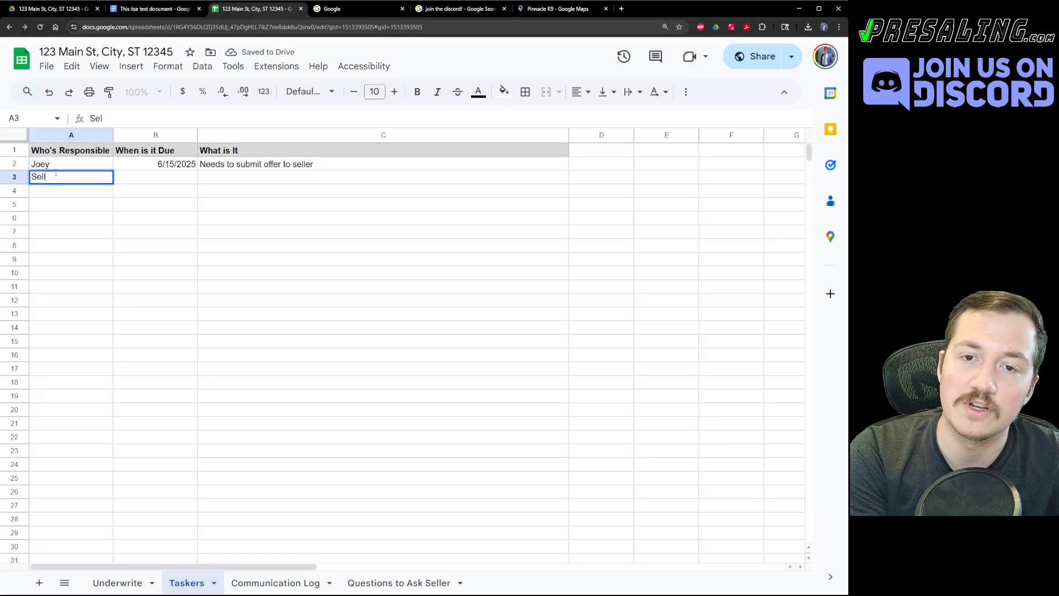
key(Tab)
text(6/15/2025)
key(Tab)
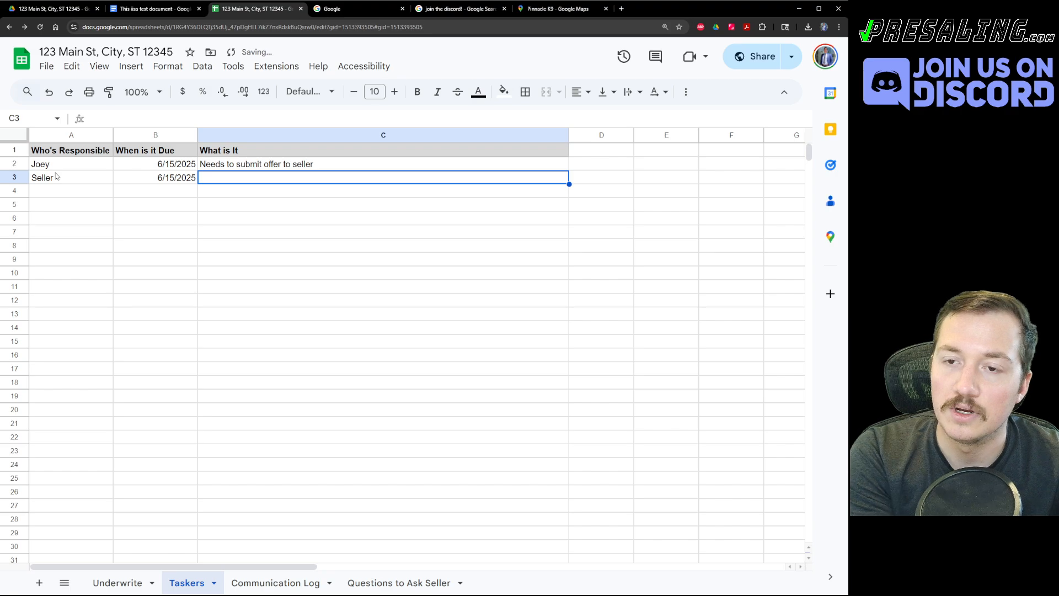
text(Needs to respond to )
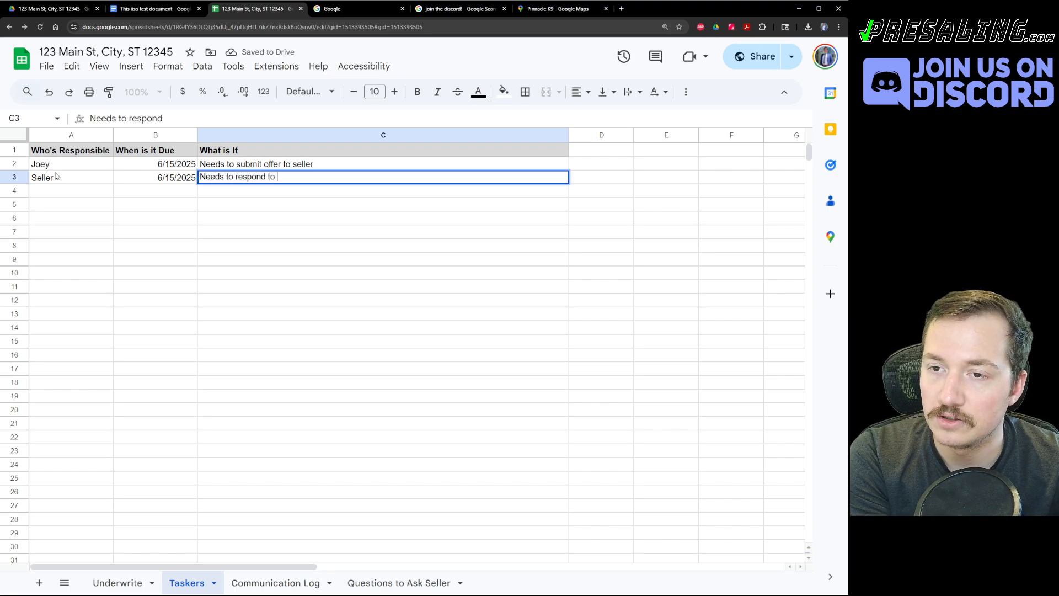
text(offer)
key(Return)
Change the Seller task's due date to 6/19/2025 with the date picker, then show the Drive folder.
key(Up)
key(Right)
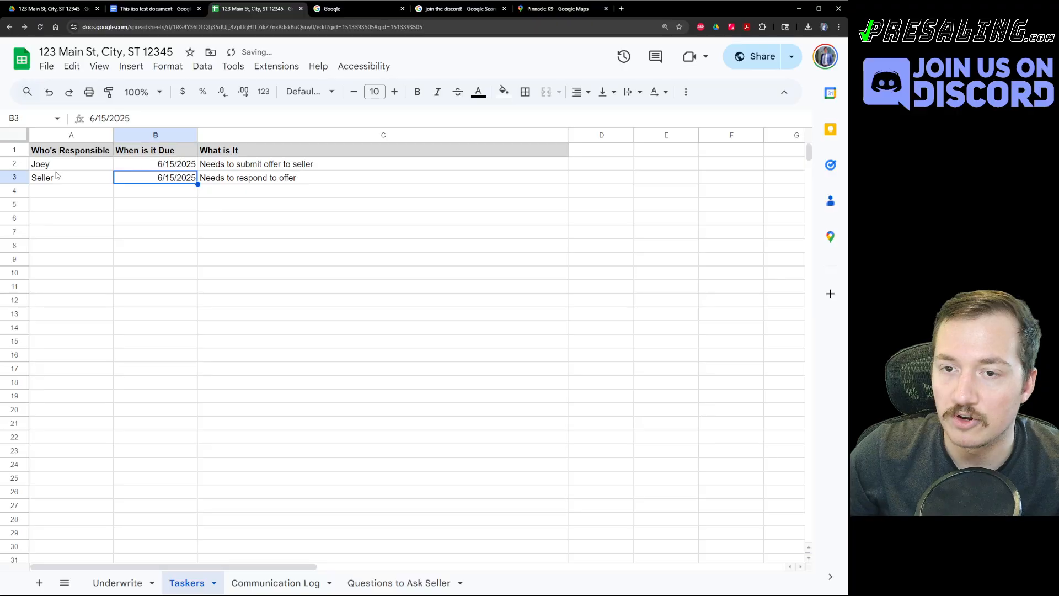
double_click(152, 175)
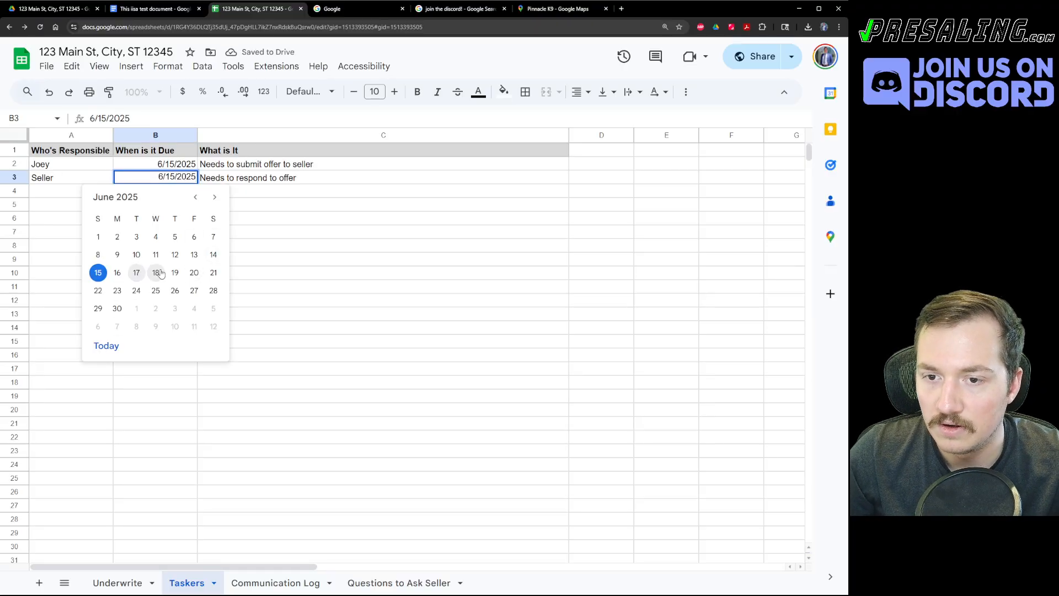
click(175, 273)
click(172, 313)
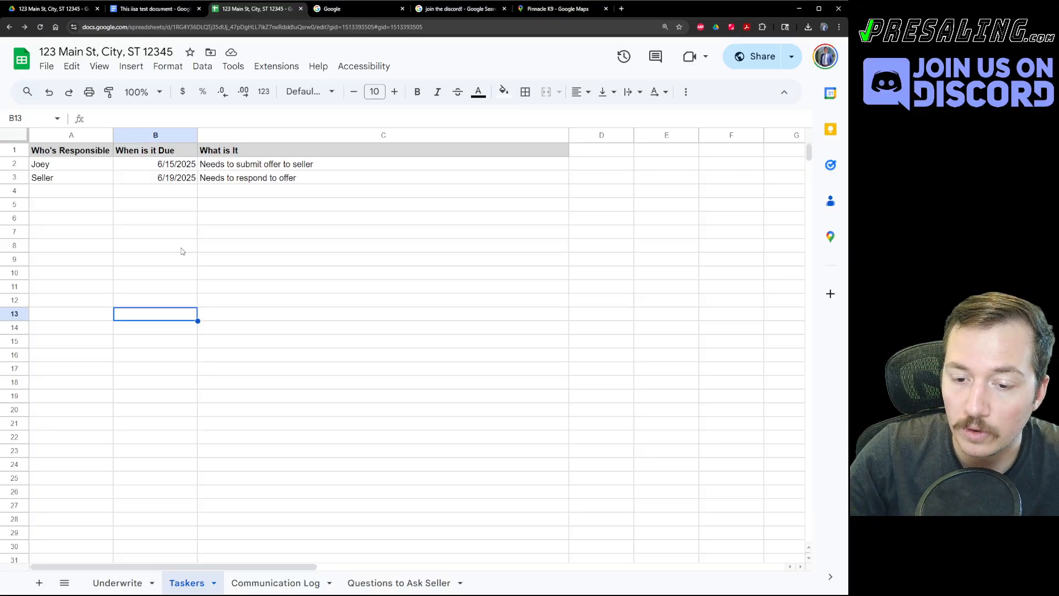
click(135, 590)
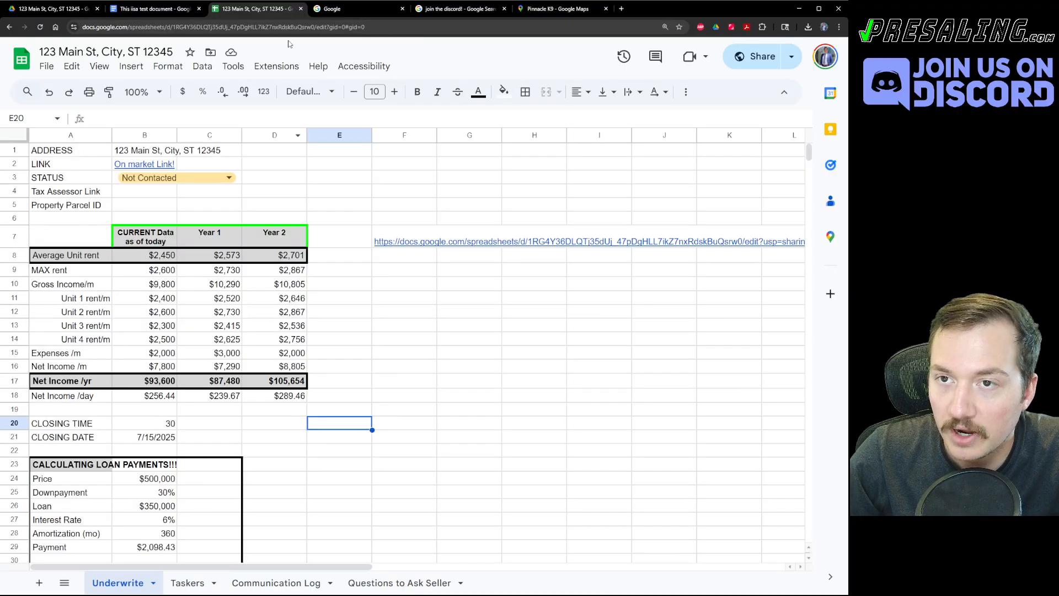
click(52, 9)
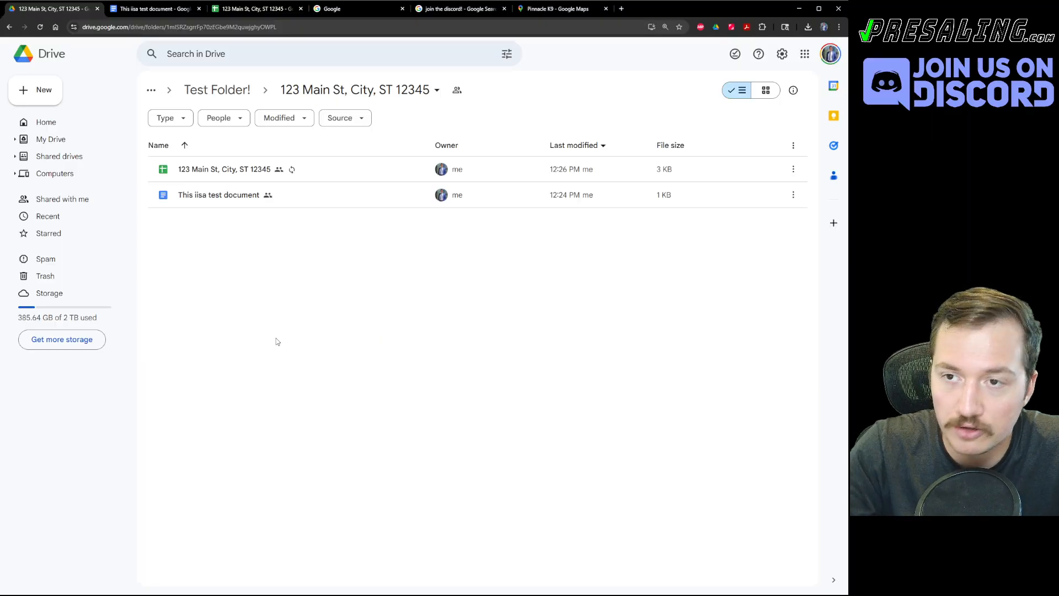
Create a new folder named 'Photos' in the 123 Main St, City, ST 12345 folder.
right_click(208, 298)
click(234, 306)
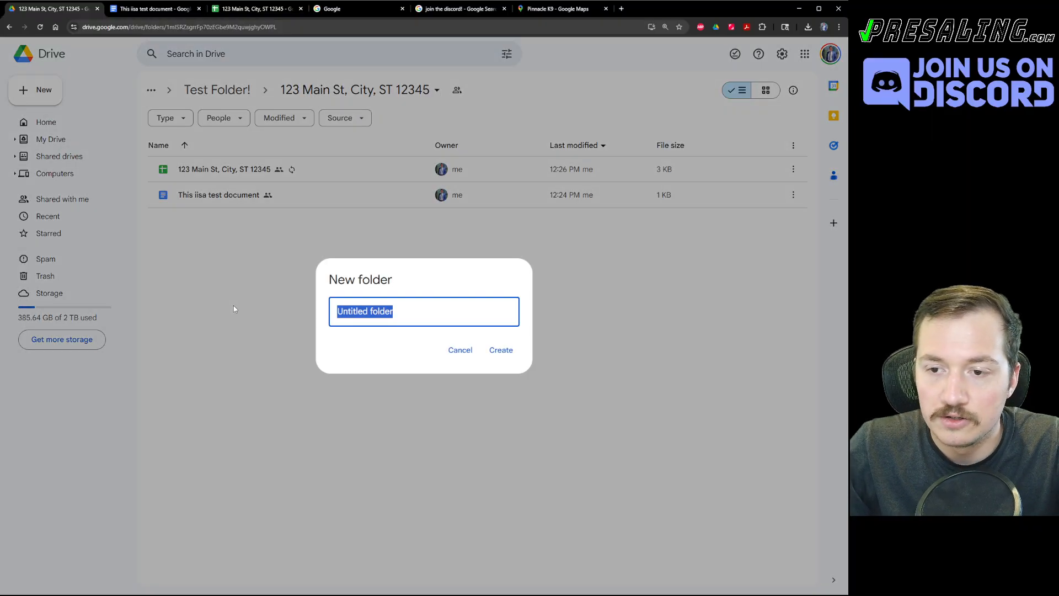
text(Photos)
key(Return)
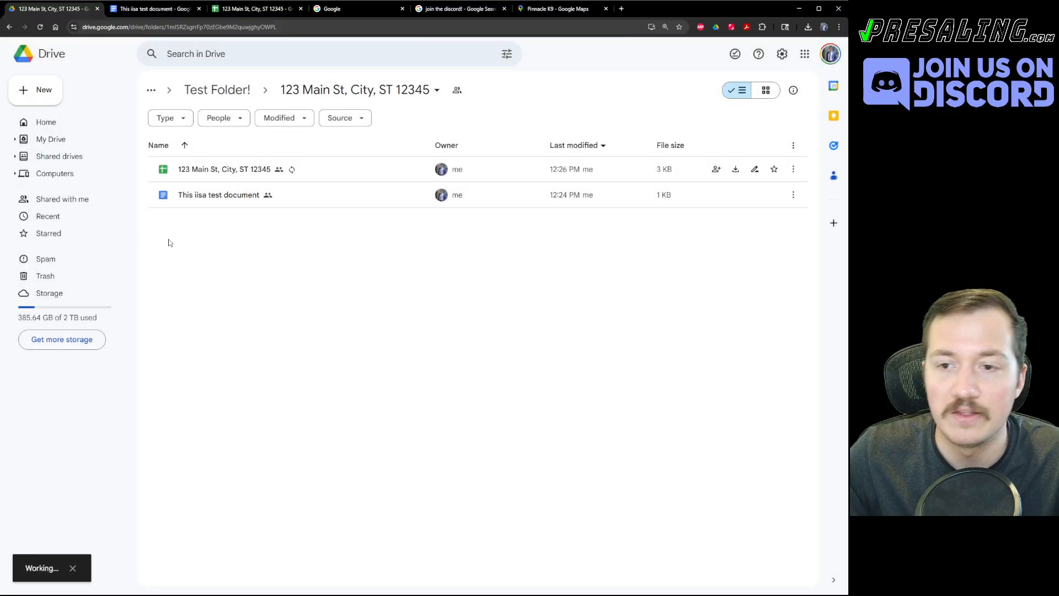
Open the Photos folder, go back to the 123 Main St folder, and return to the spreadsheet.
double_click(214, 175)
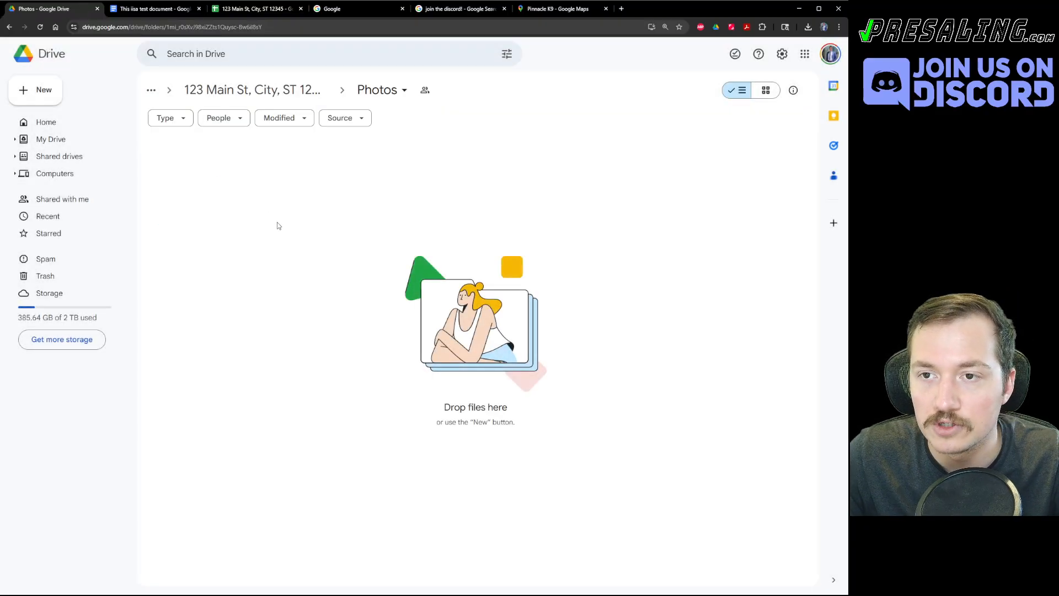
key(alt+Left)
click(354, 91)
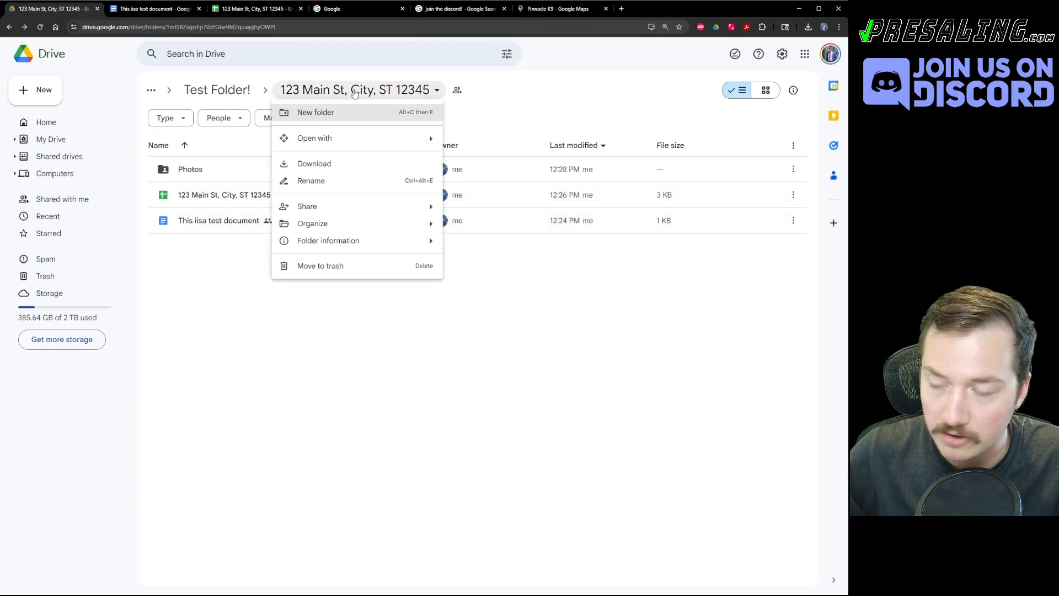
click(511, 339)
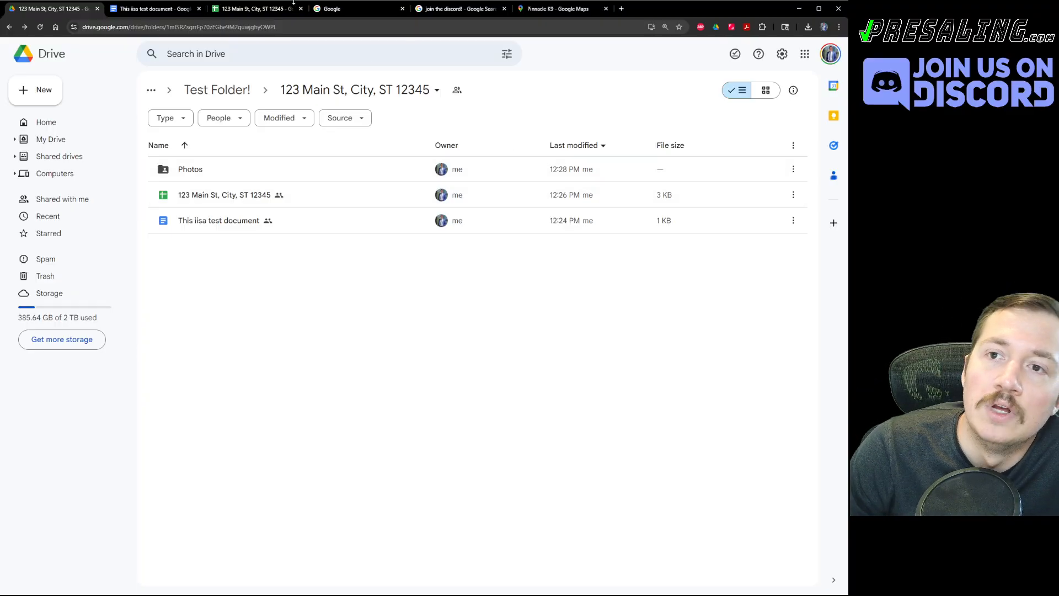
click(233, 16)
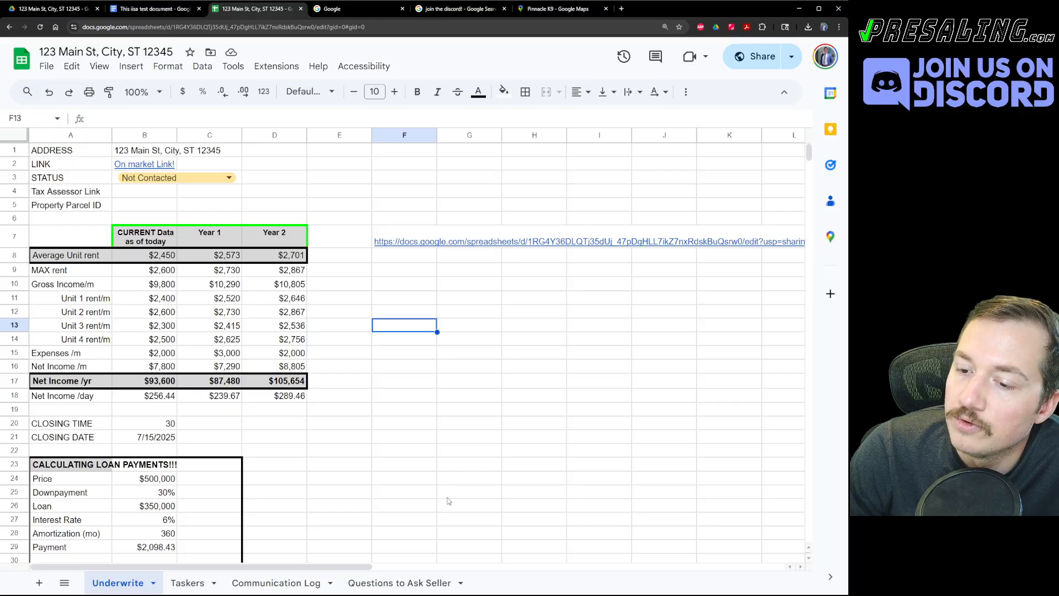
scroll(449, 501, down, 5)
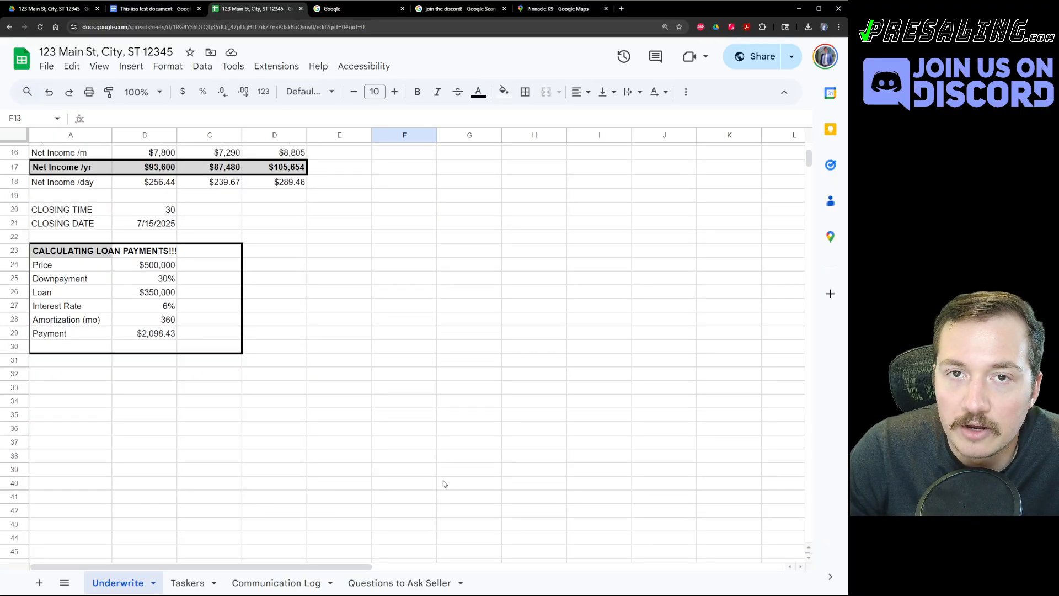
scroll(464, 479, up, 5)
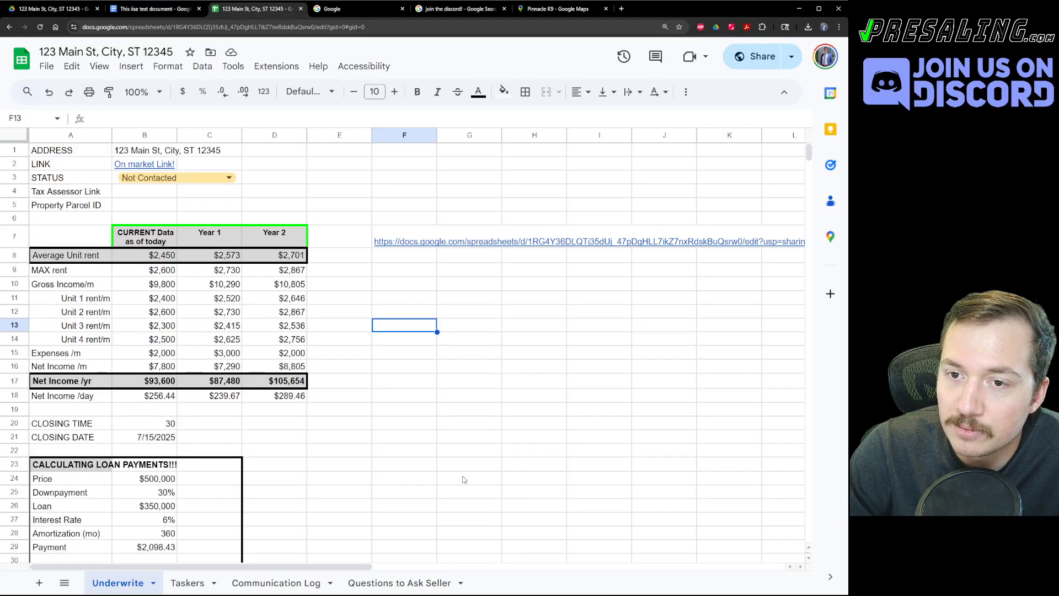
click(466, 450)
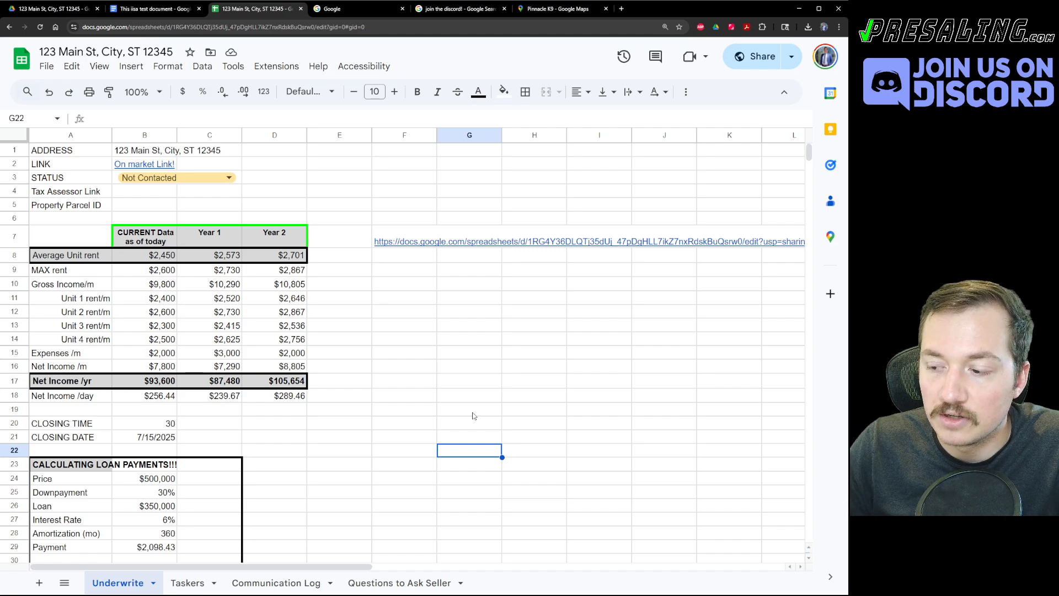
click(439, 384)
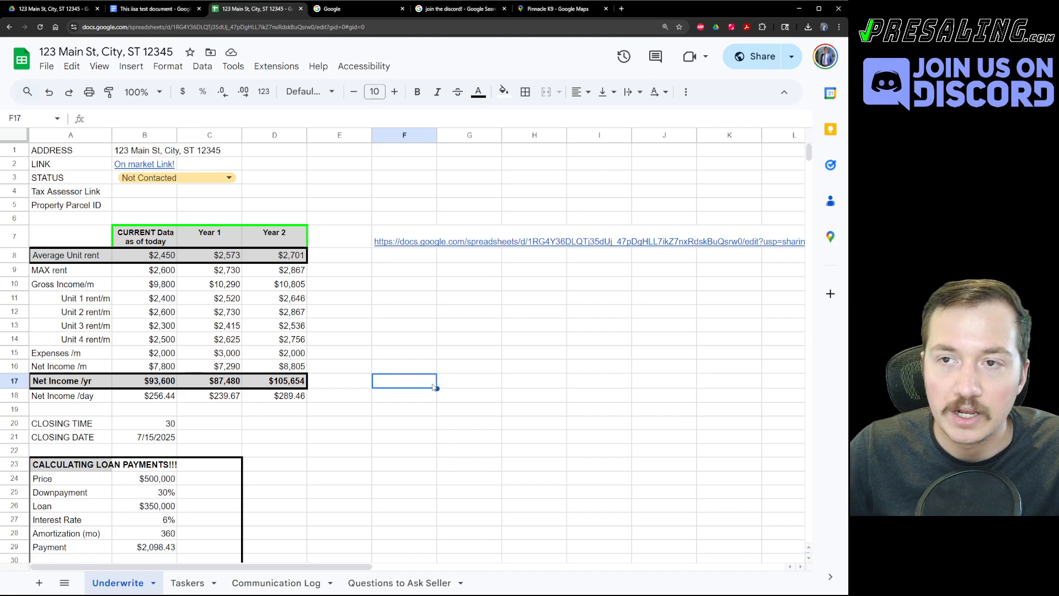
key(ctrl+t)
text(presaling)
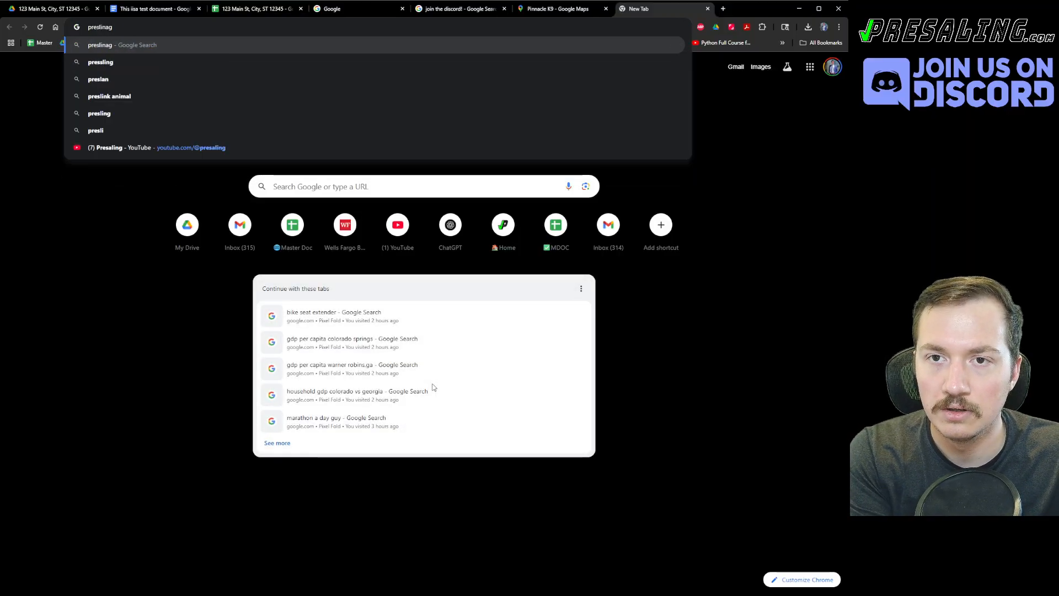
text(.com/trai)
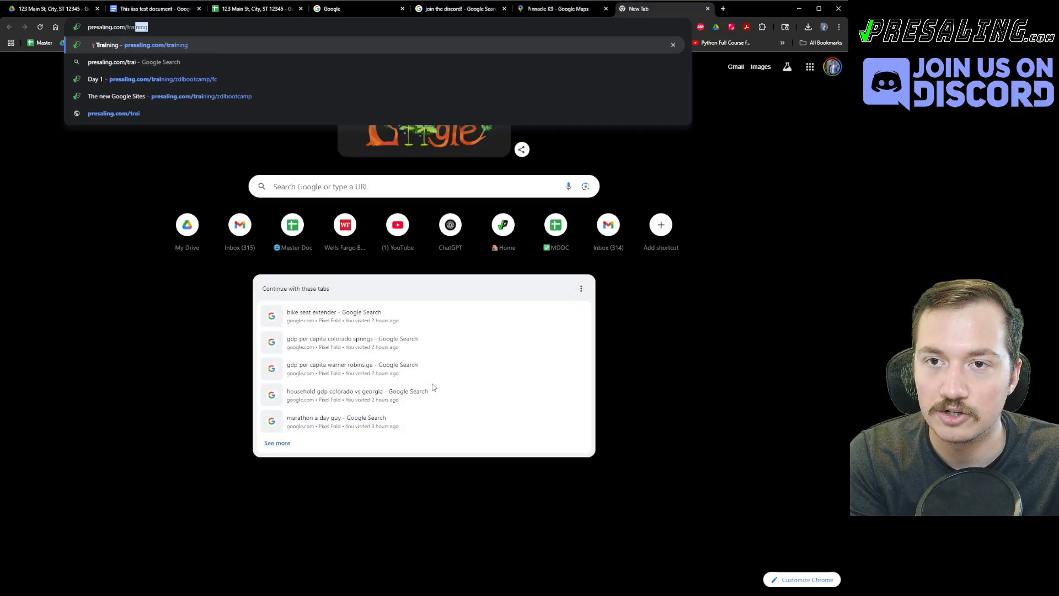
Load presaling.com/training, scroll through it, and open the UNDERWRITE PRACTICE link.
key(Return)
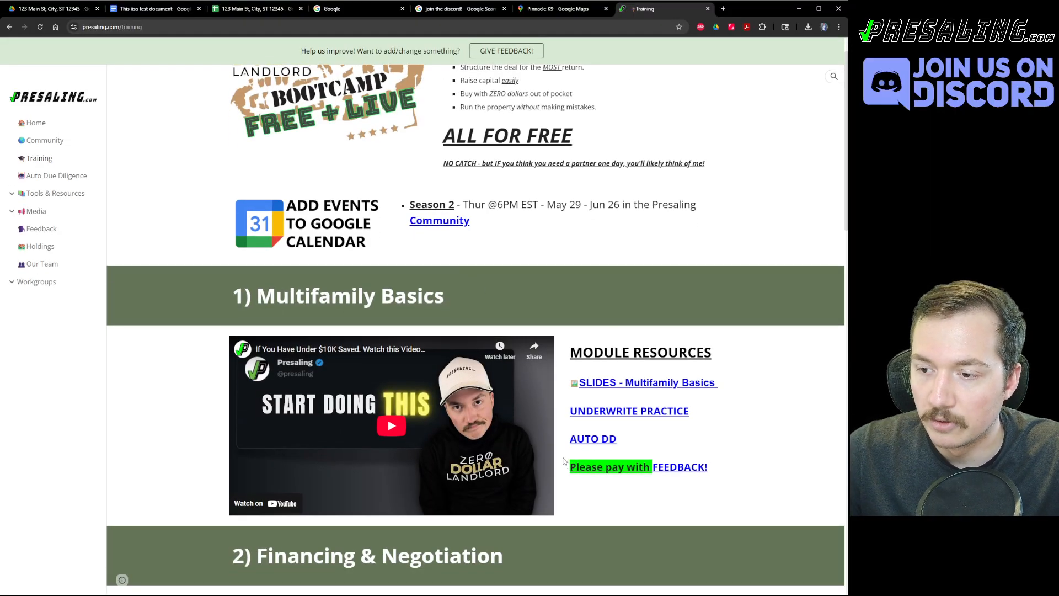
scroll(566, 461, down, 2)
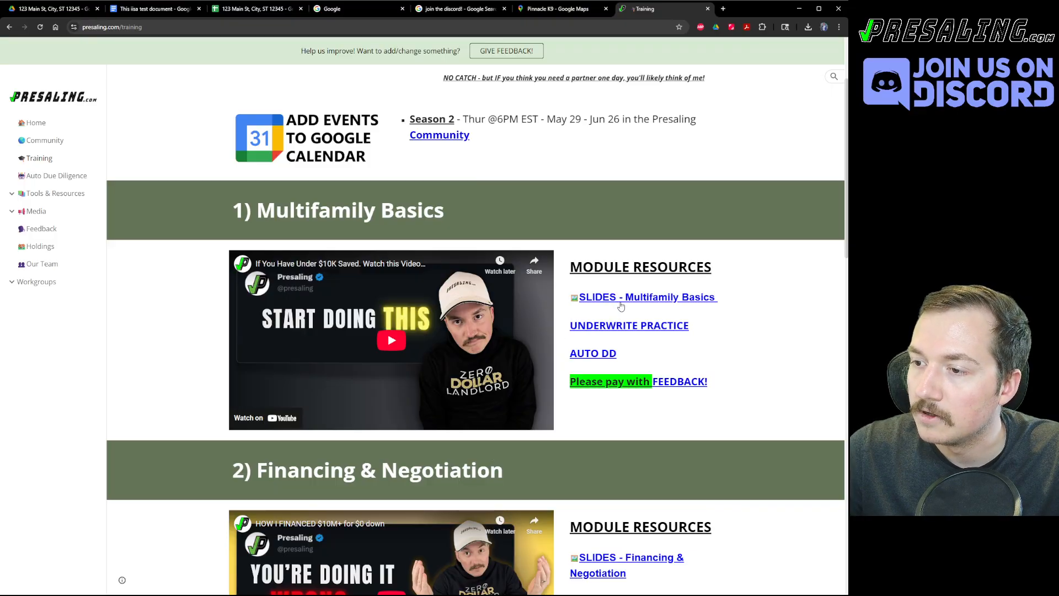
scroll(518, 389, down, 2)
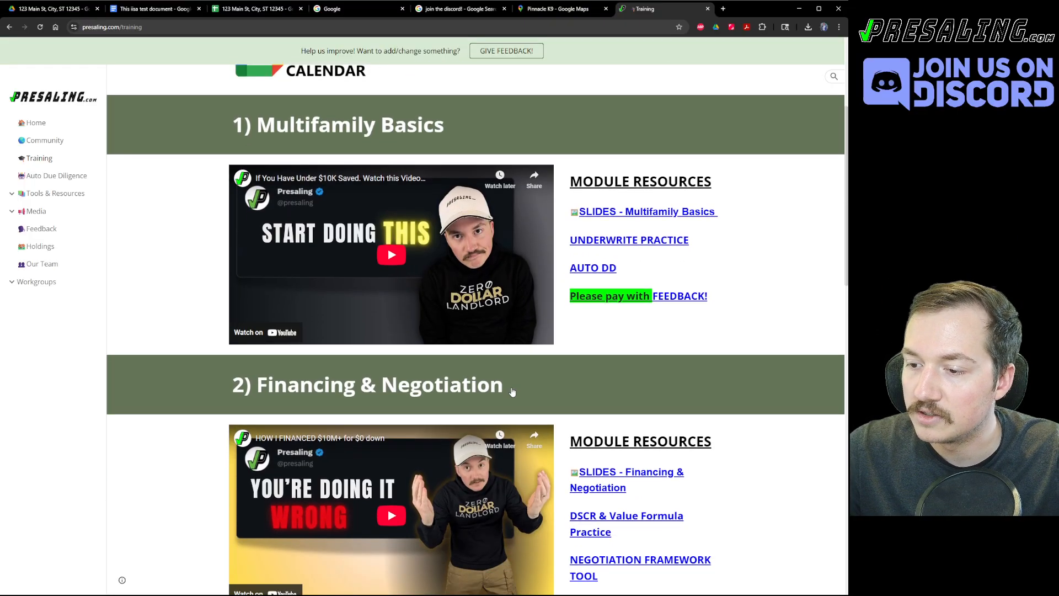
scroll(502, 403, up, 5)
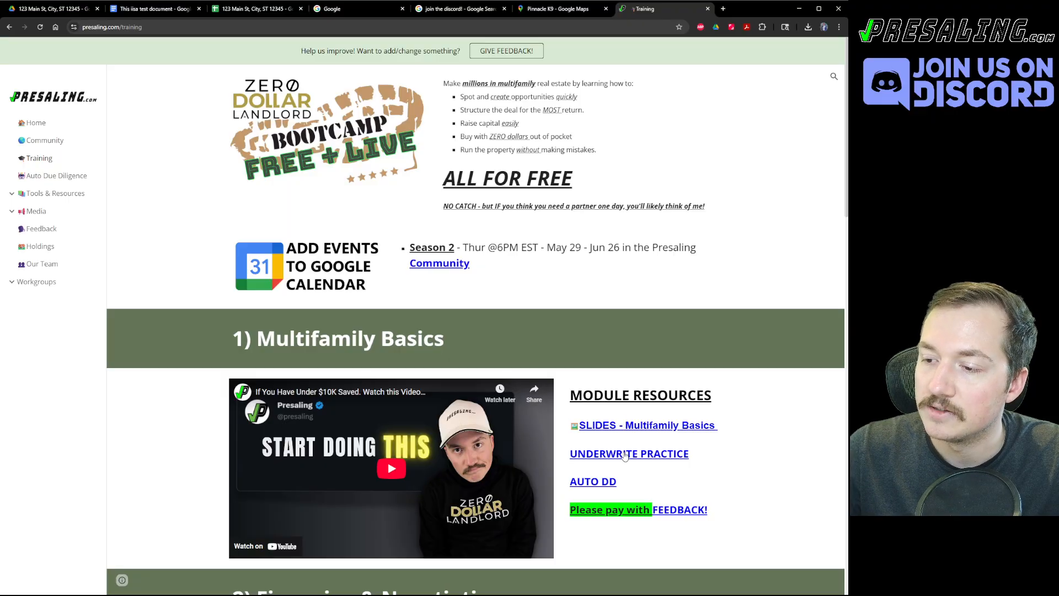
scroll(604, 478, down, 1)
scroll(606, 481, down, 6)
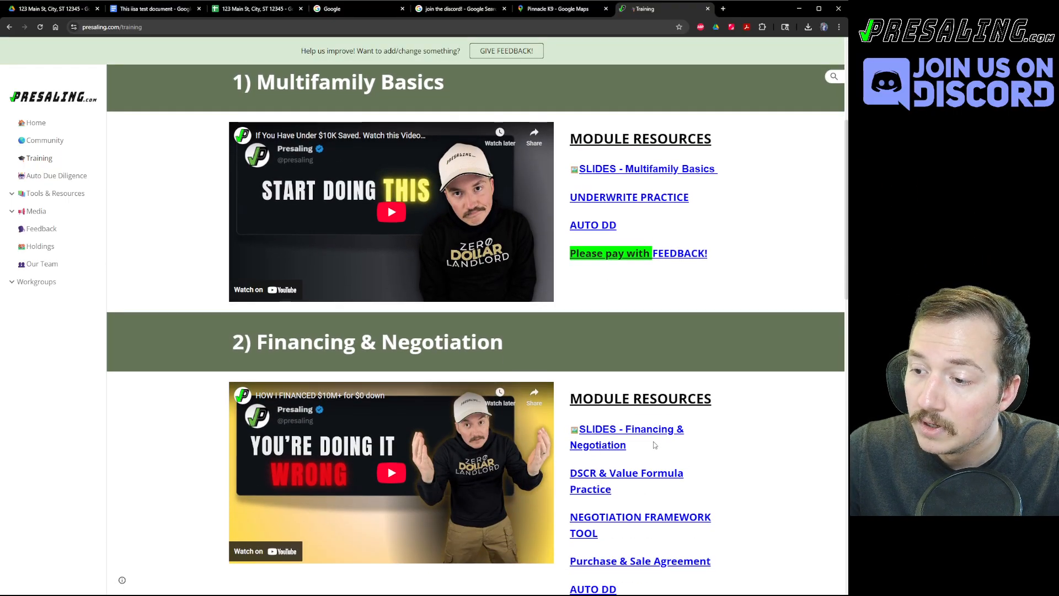
scroll(635, 446, down, 9)
scroll(611, 493, up, 11)
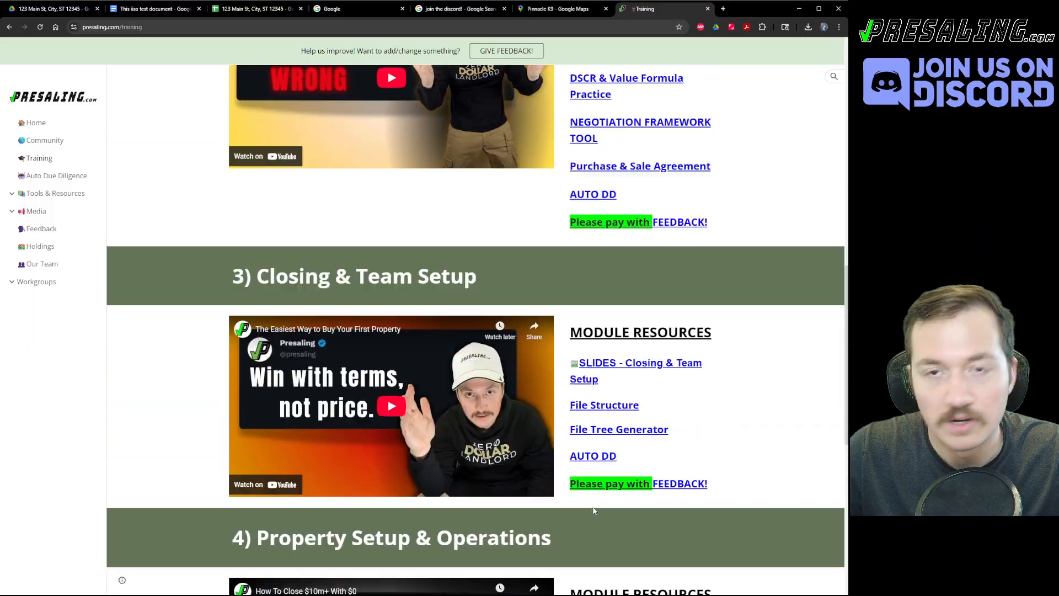
scroll(611, 493, up, 4)
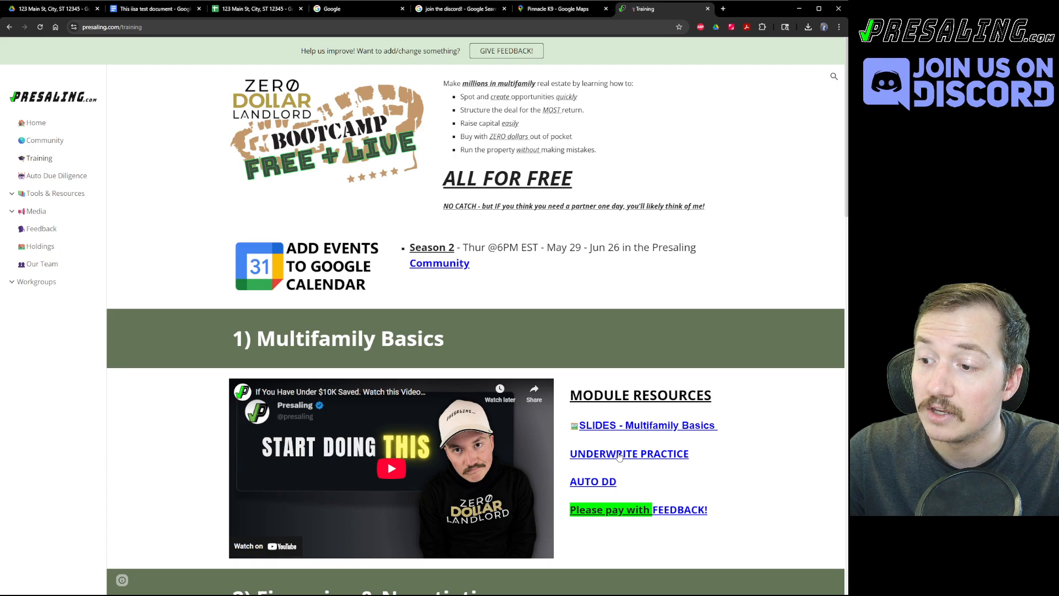
click(613, 456)
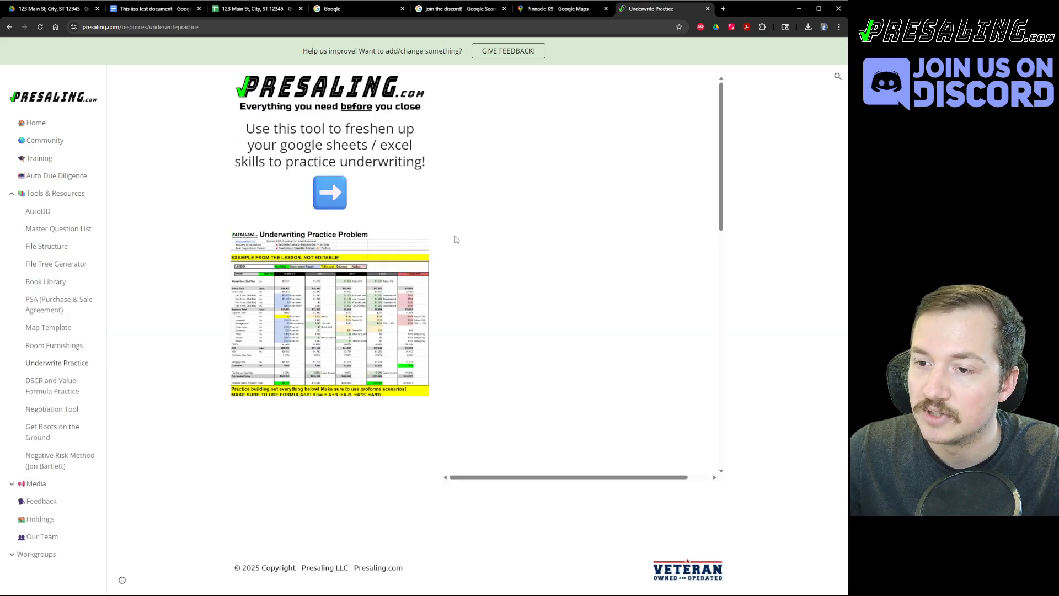